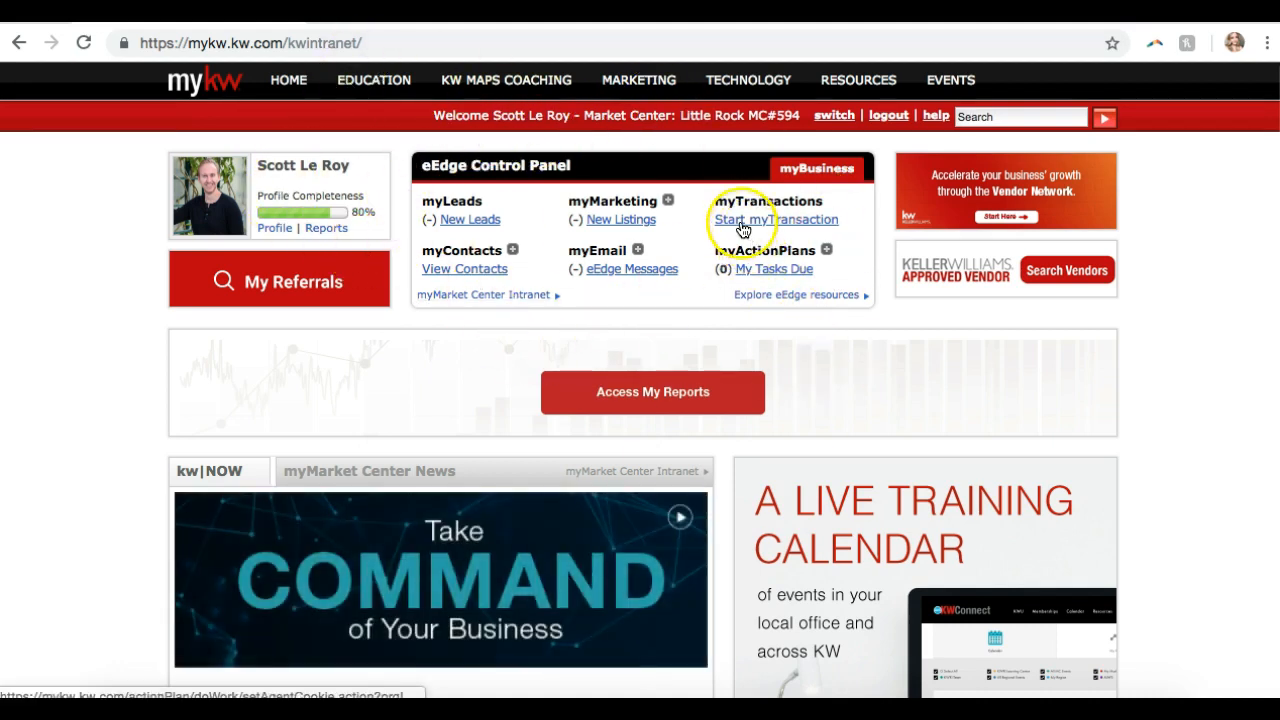
- Expand myMarketing in the eEdge Control Panel and choose Create Marketing Materials
left_click(669, 203)
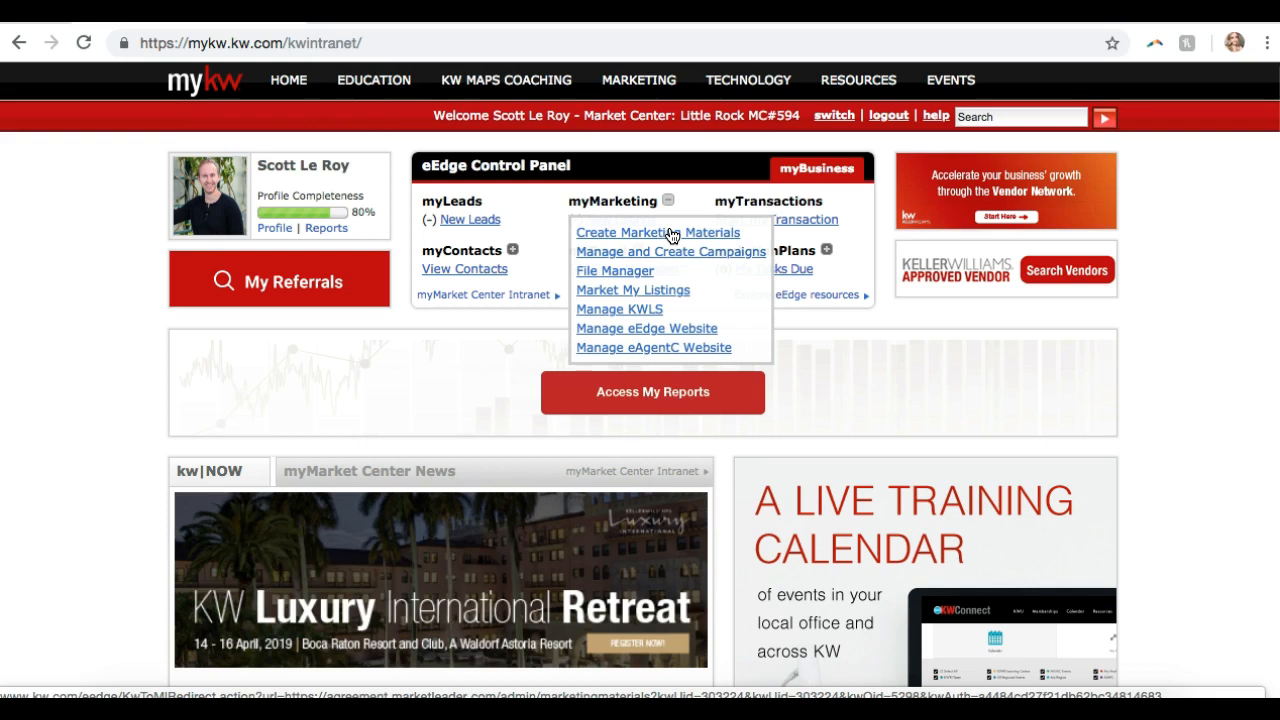
left_click(670, 233)
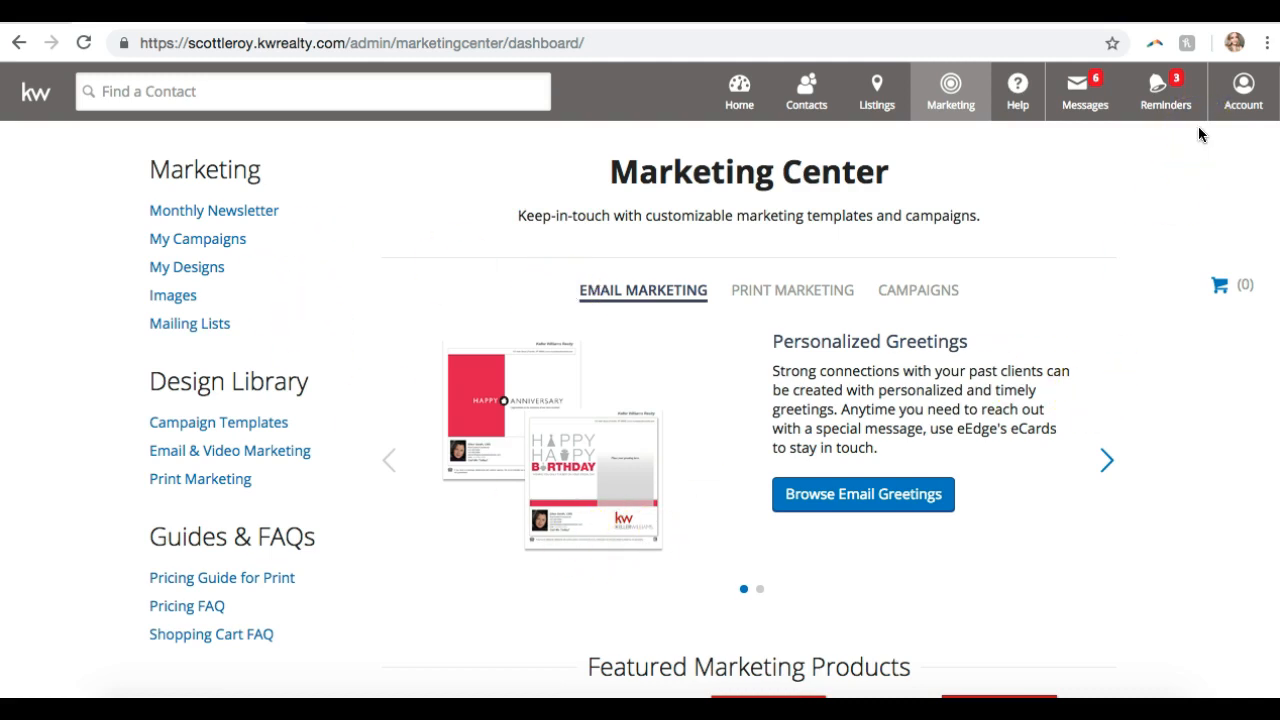
- From the Account menu, open My Account under Account Administration
left_click(1247, 95)
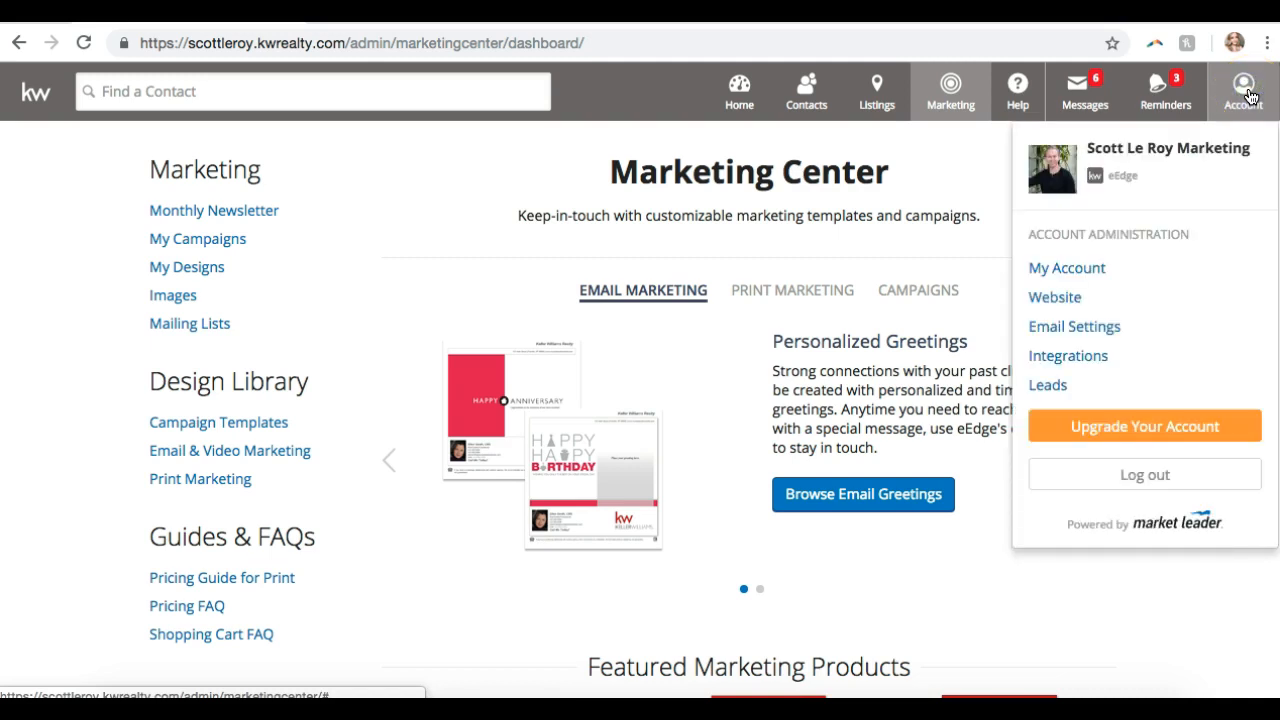
left_click(1067, 270)
left_click(1067, 270)
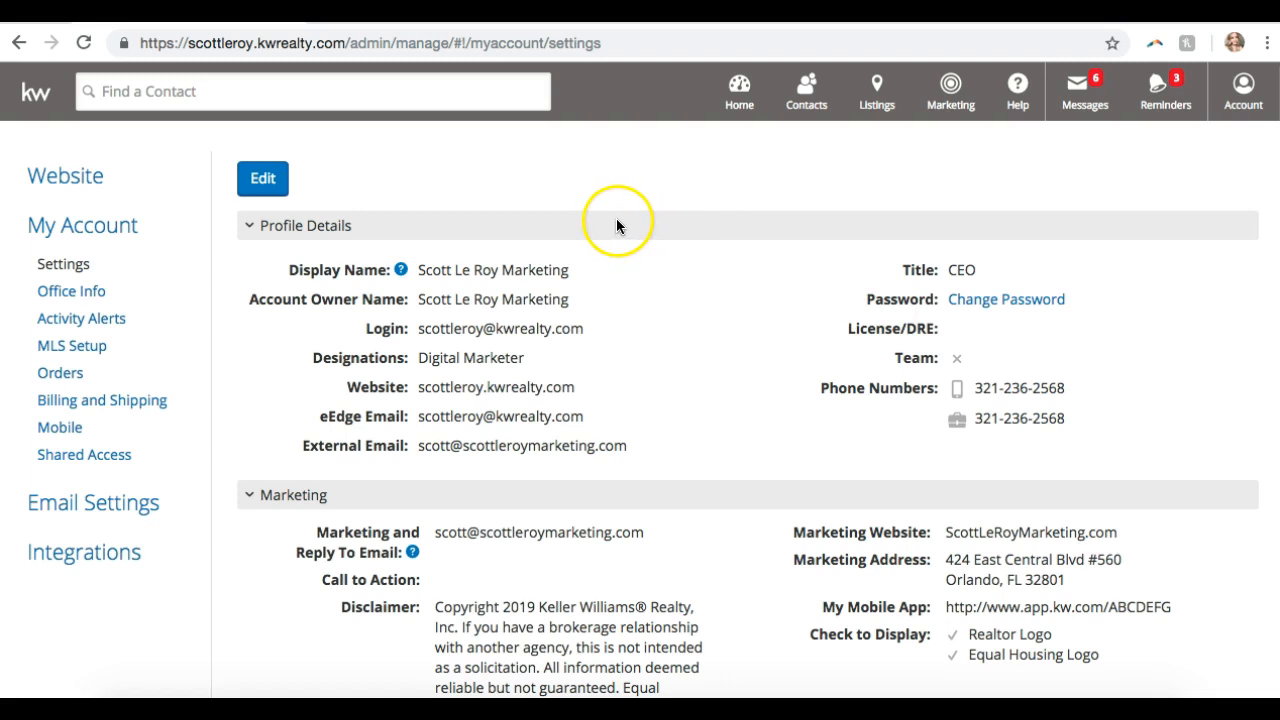
- Put Profile Details into edit mode and click into the Login and Designations fields
left_click(264, 182)
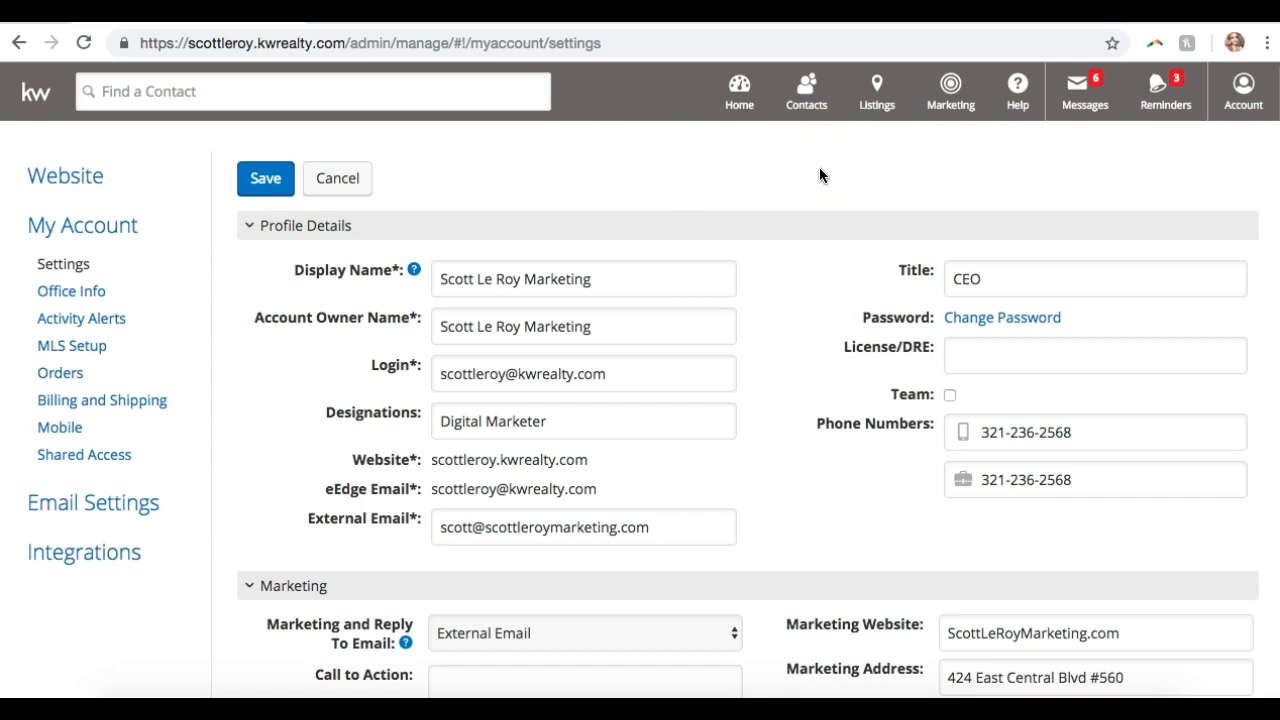
scroll(819, 175, "down", 1)
scroll(819, 175, "down", 1)
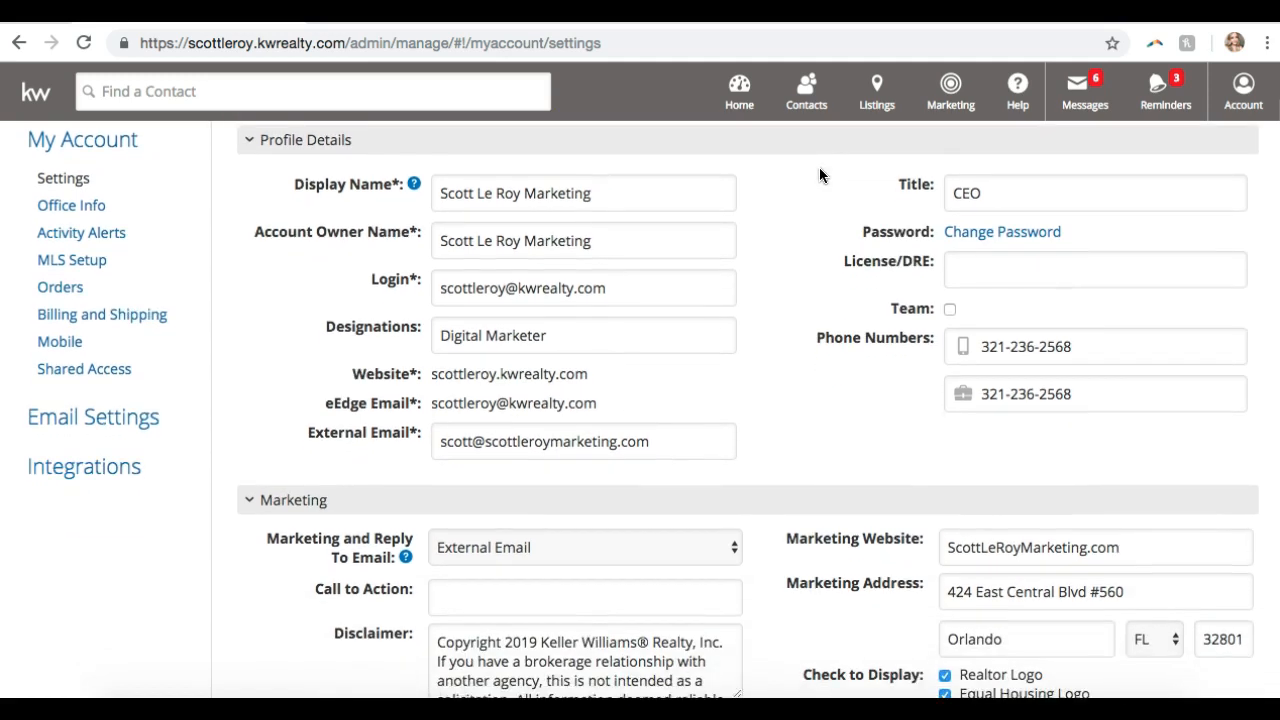
scroll(819, 175, "up", 1)
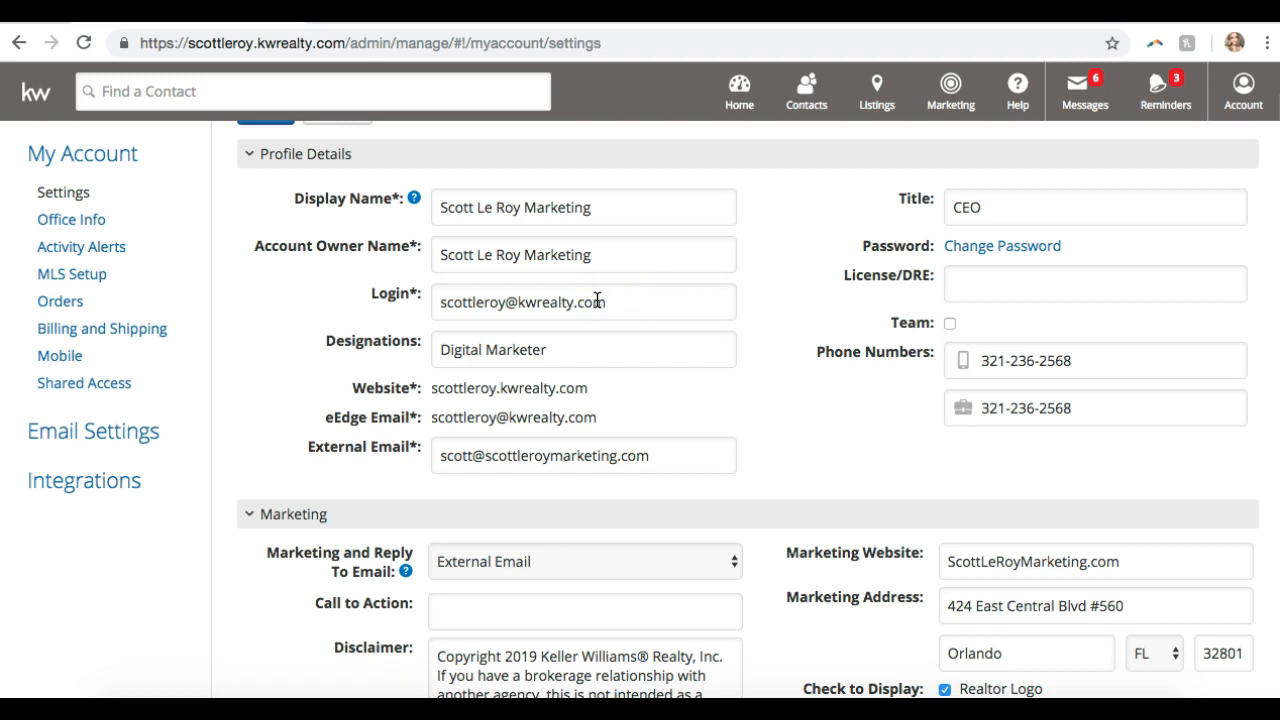
left_click(631, 300)
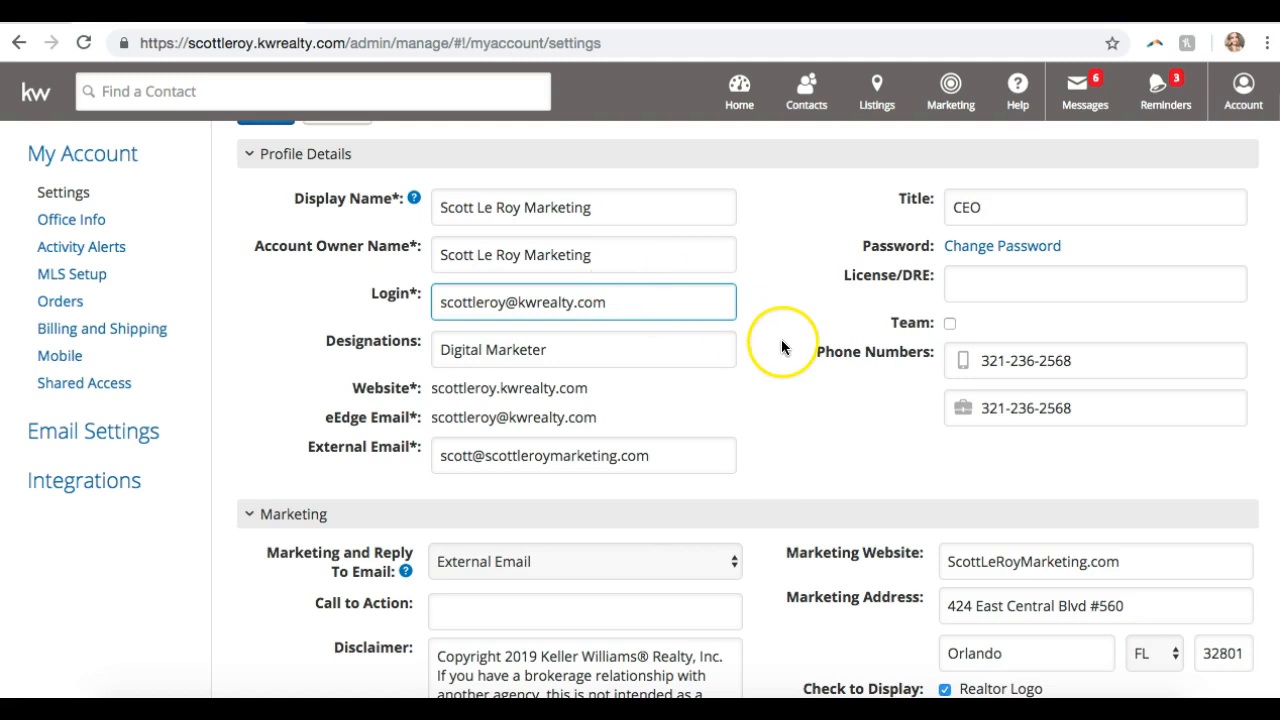
scroll(782, 347, "down", 1)
left_click(578, 253)
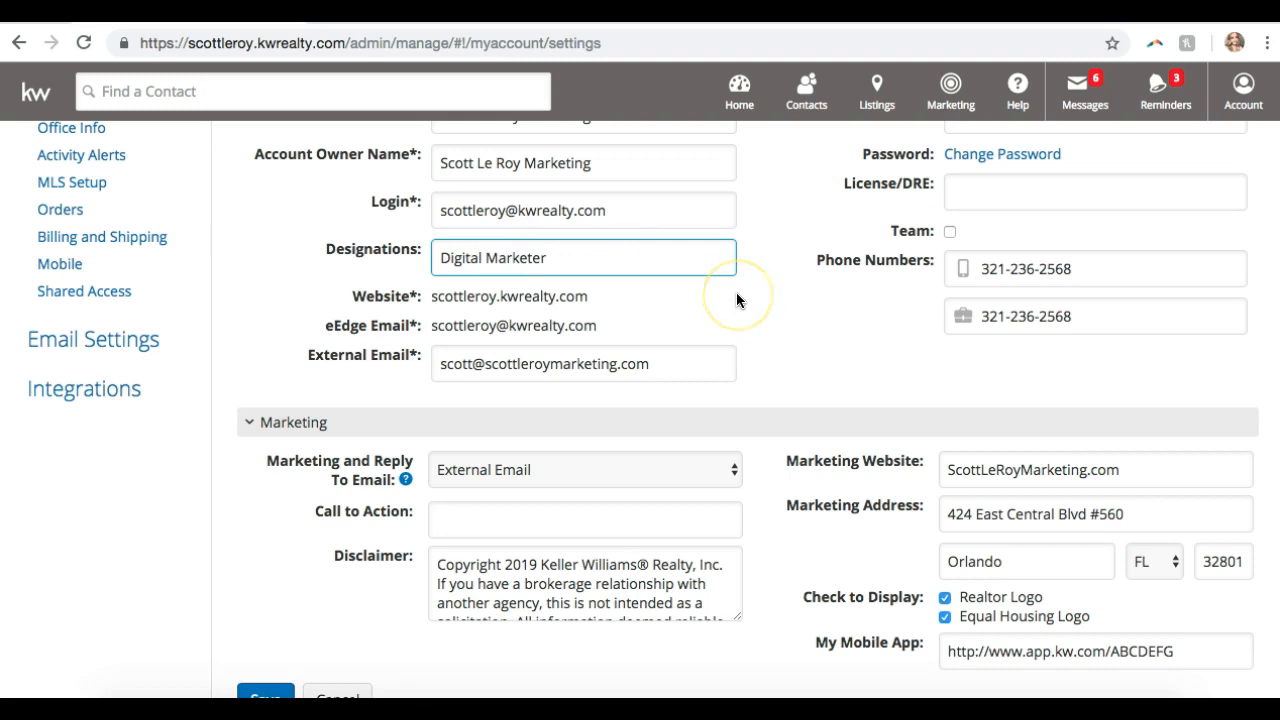
scroll(736, 298, "down", 2)
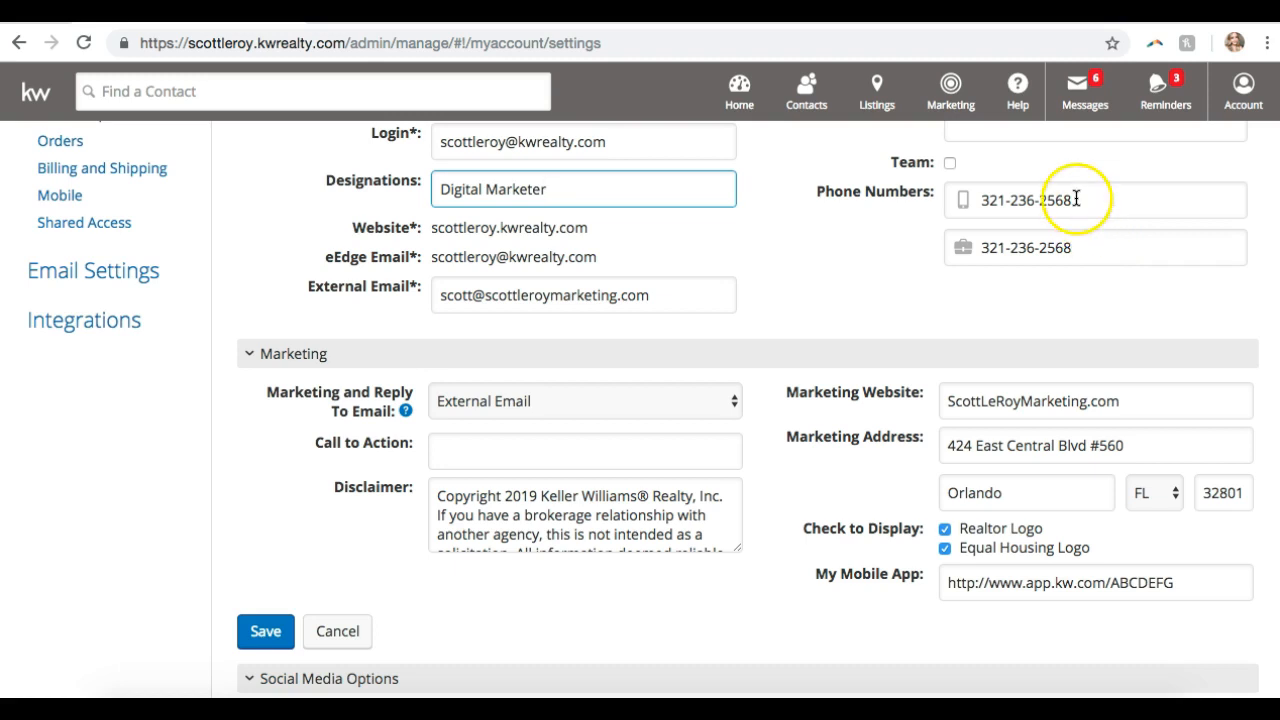
- Cut the office phone number, clear the mobile number, and paste the number into both fields
left_click(1095, 247)
key("super+a")
key("BackSpace")
left_click(1074, 204)
key("super+a")
key("super+c")
key("BackSpace")
left_click(1017, 256)
key("super+v")
left_click(1073, 252)
left_click(1010, 247)
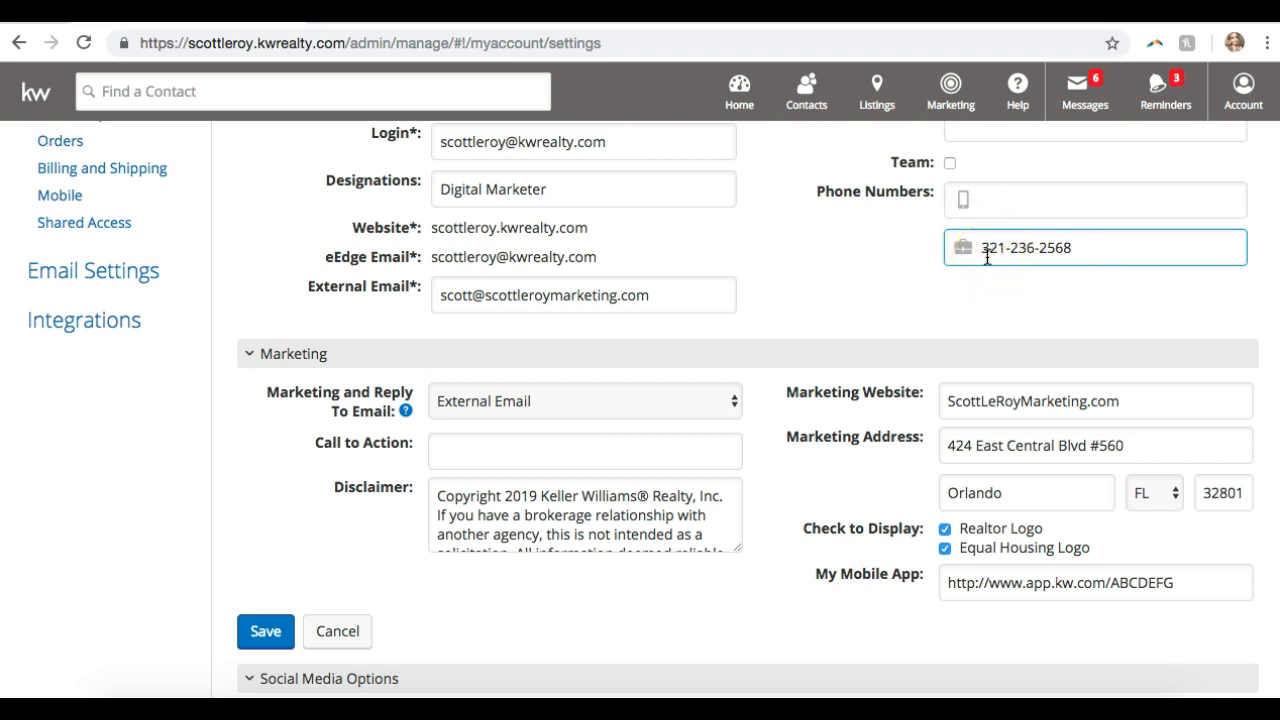
left_click(980, 203)
key("super+v")
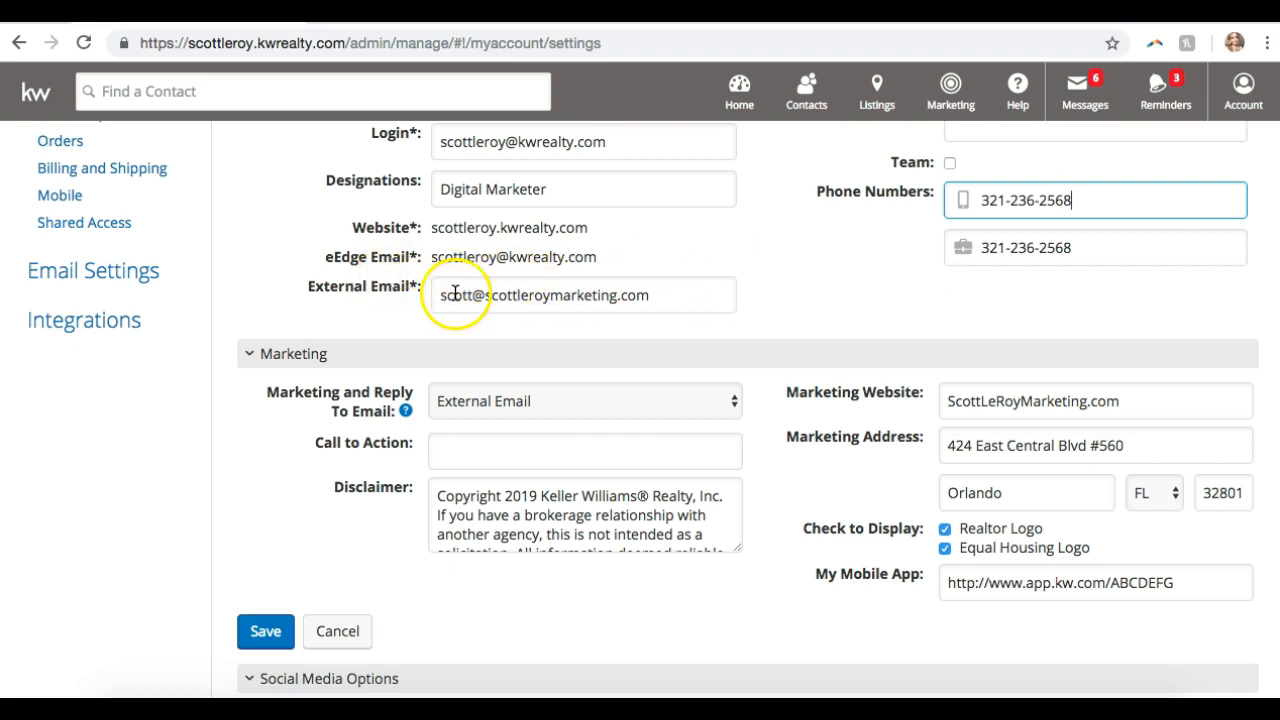
- Click into the External Email field and select External Email for marketing replies
left_click(546, 295)
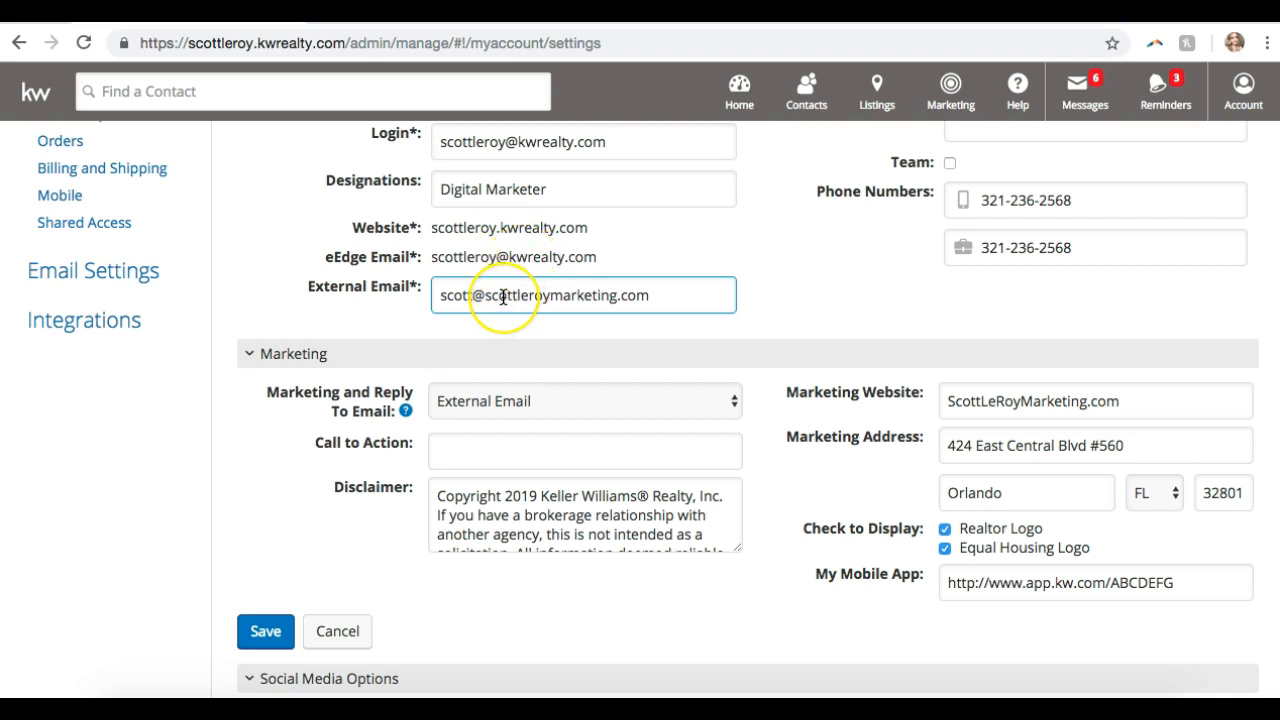
left_click(517, 297)
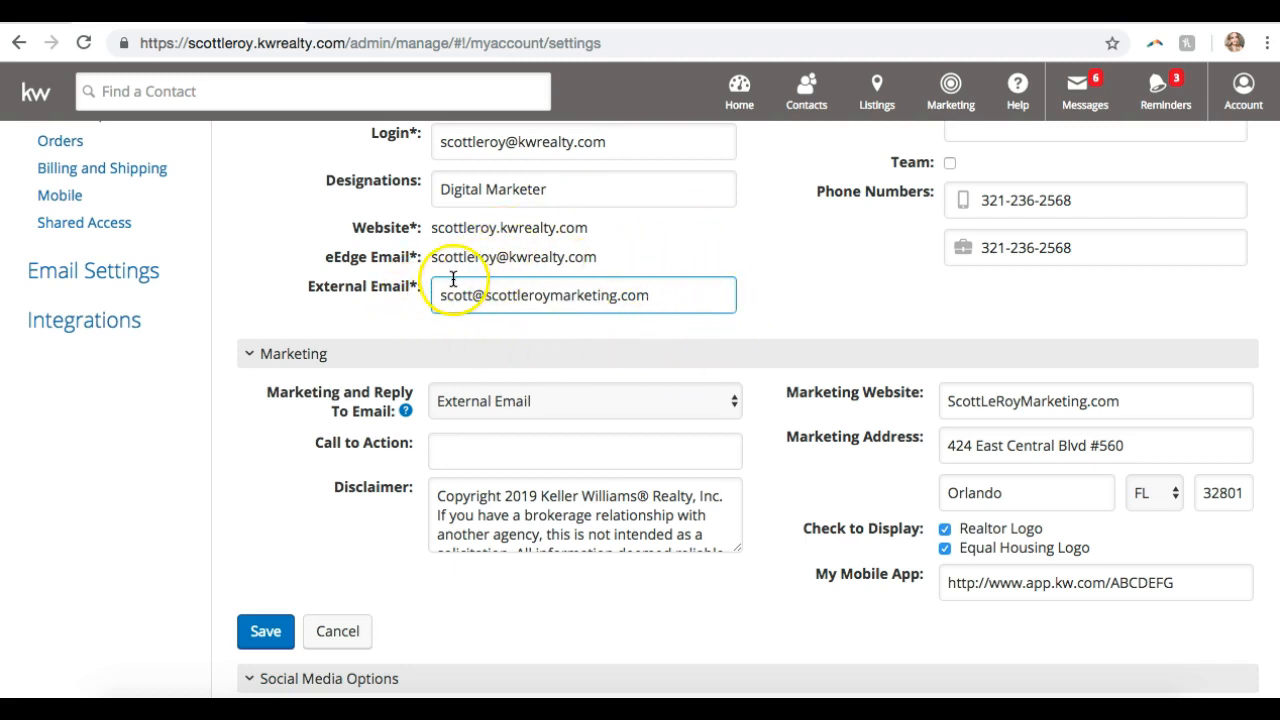
scroll(443, 340, "down", 1)
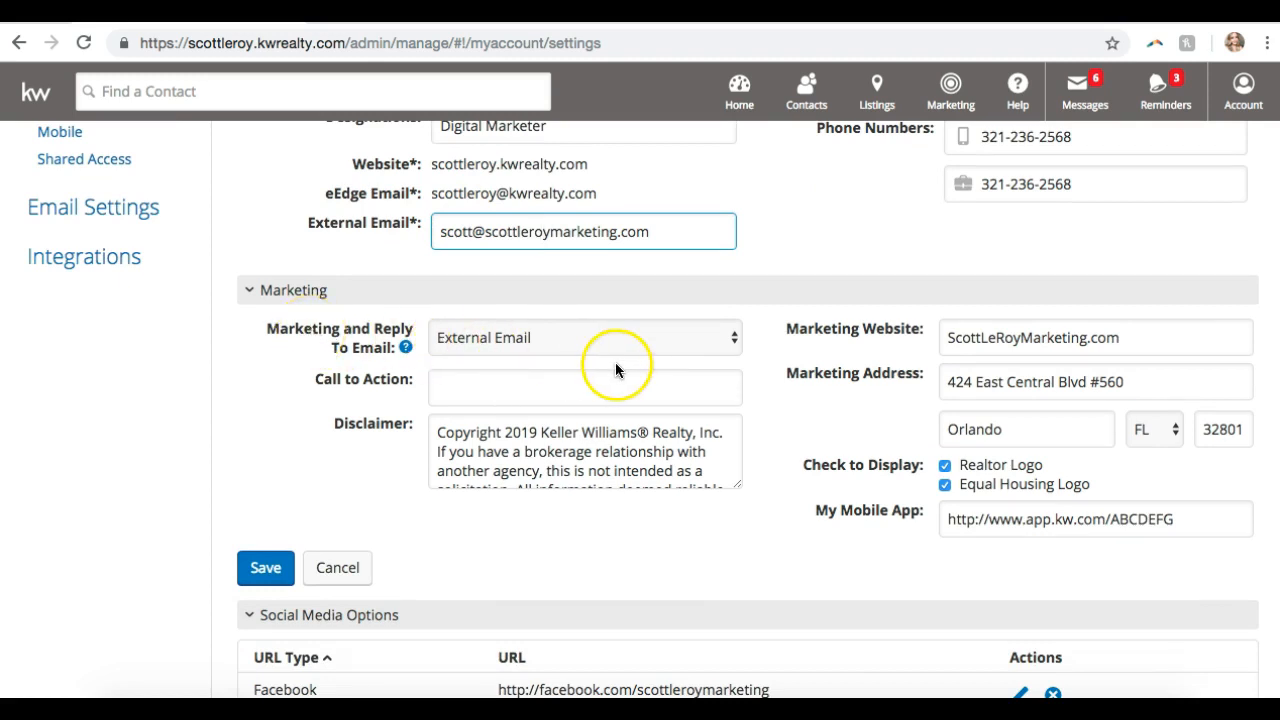
- Set Marketing and Reply To Email to eEdge Email, then back to the external address
left_click(663, 344)
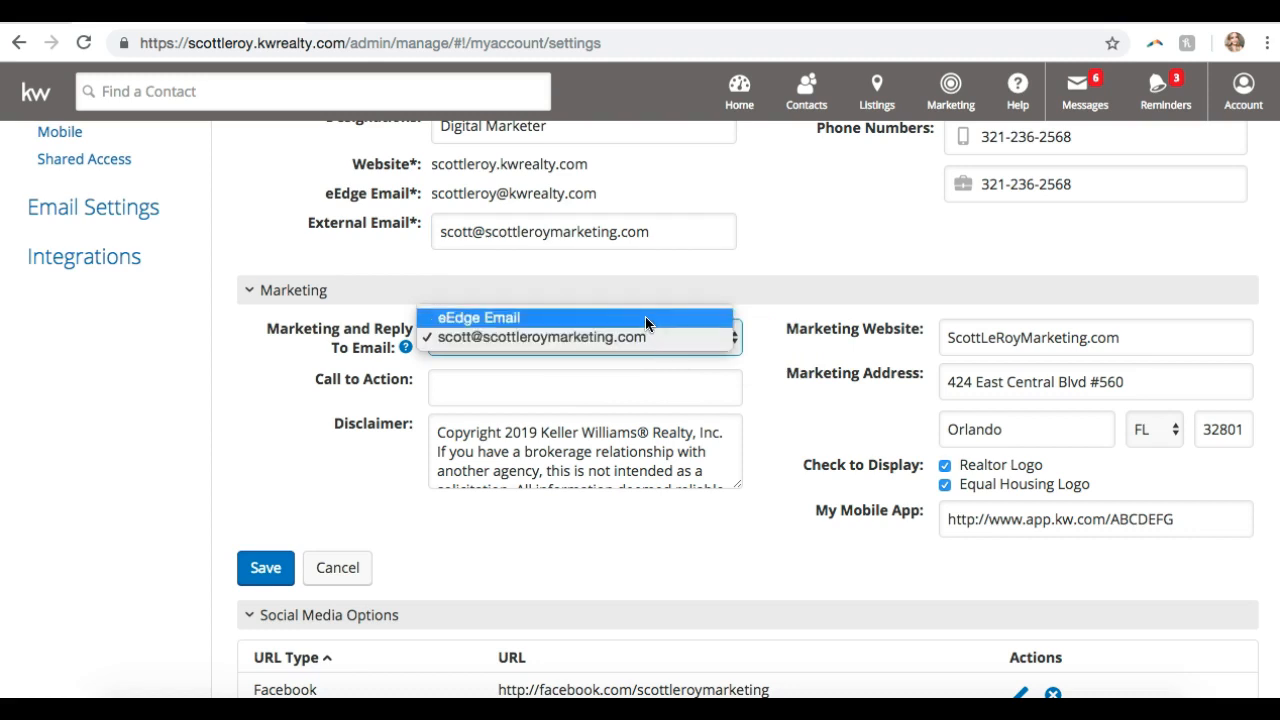
left_click(644, 317)
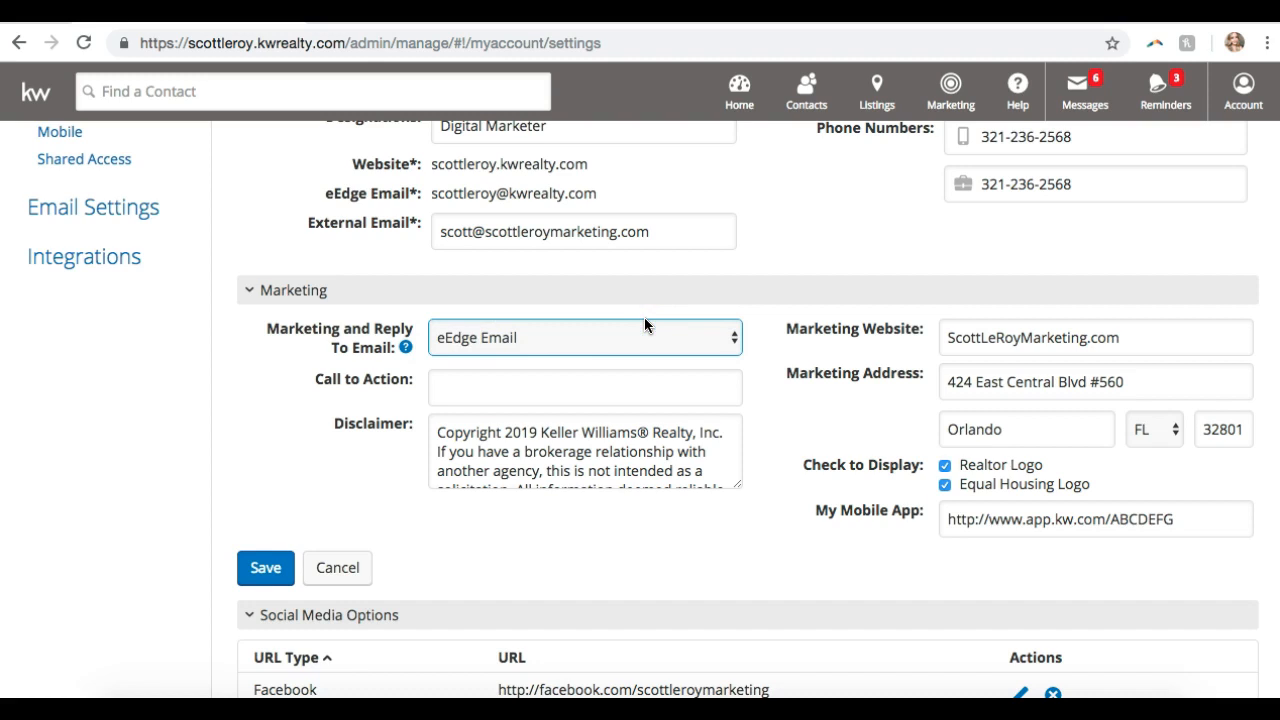
left_click(588, 330)
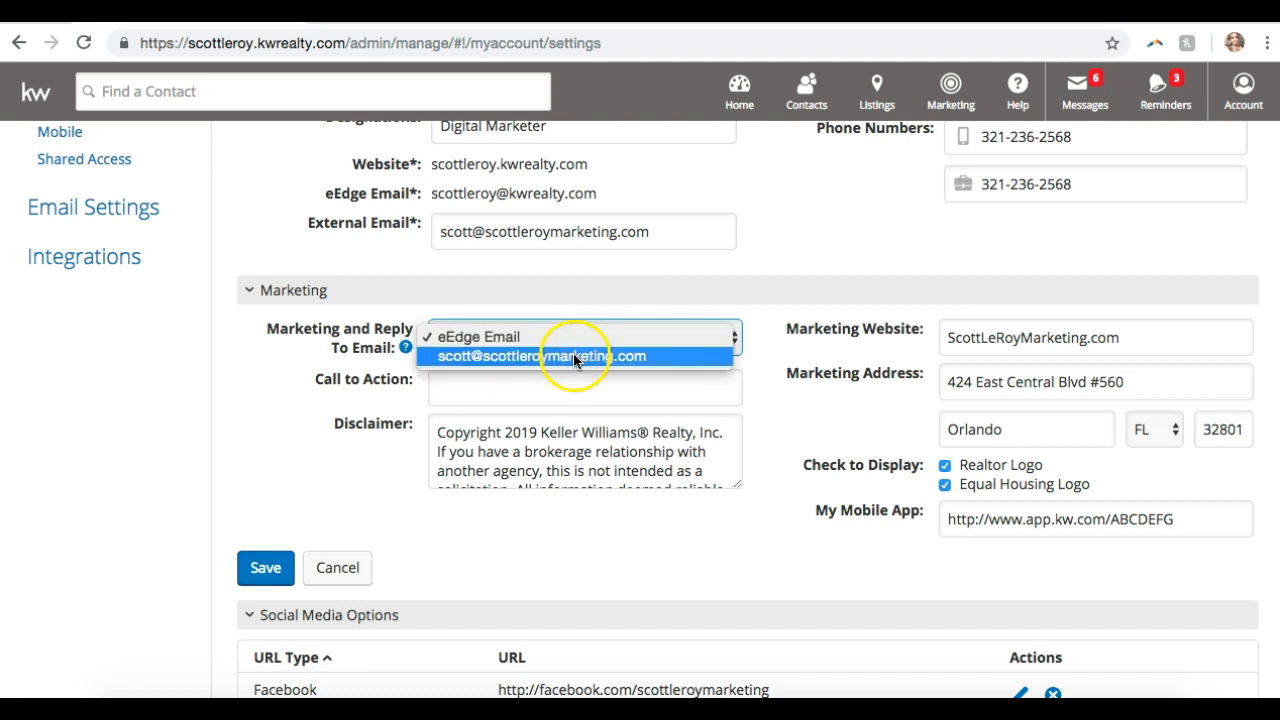
left_click(573, 355)
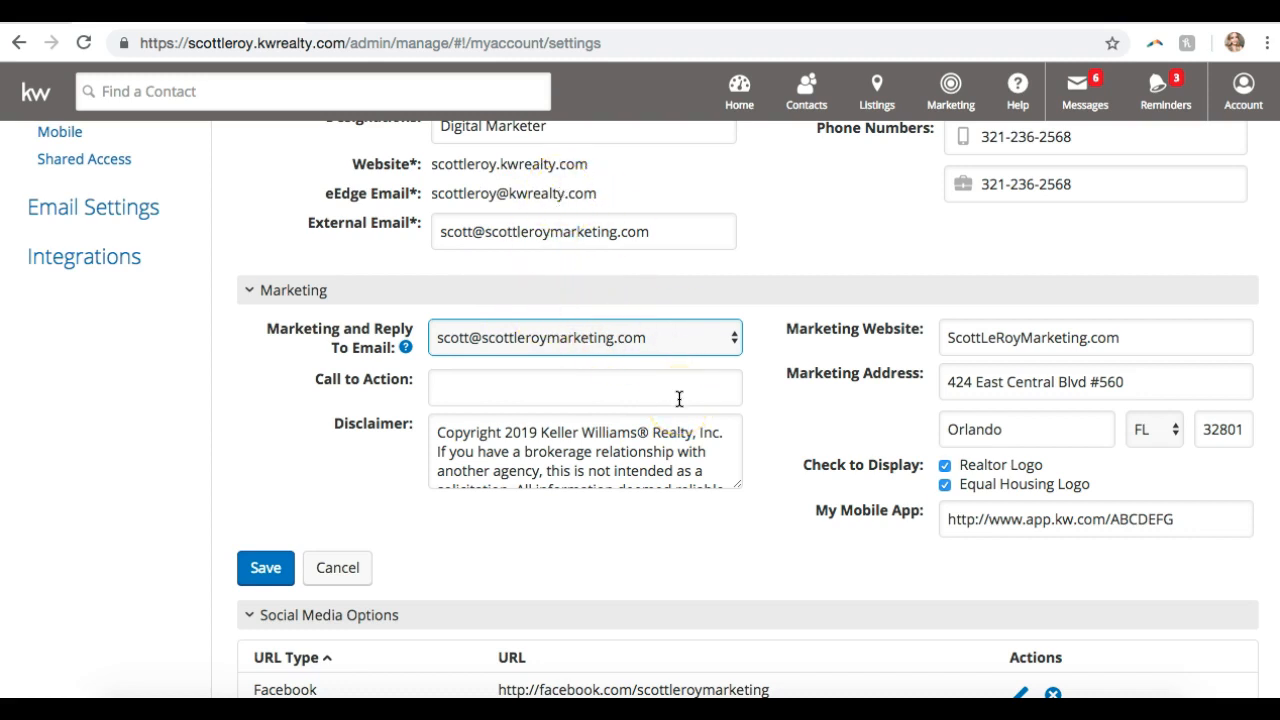
left_click(1100, 336)
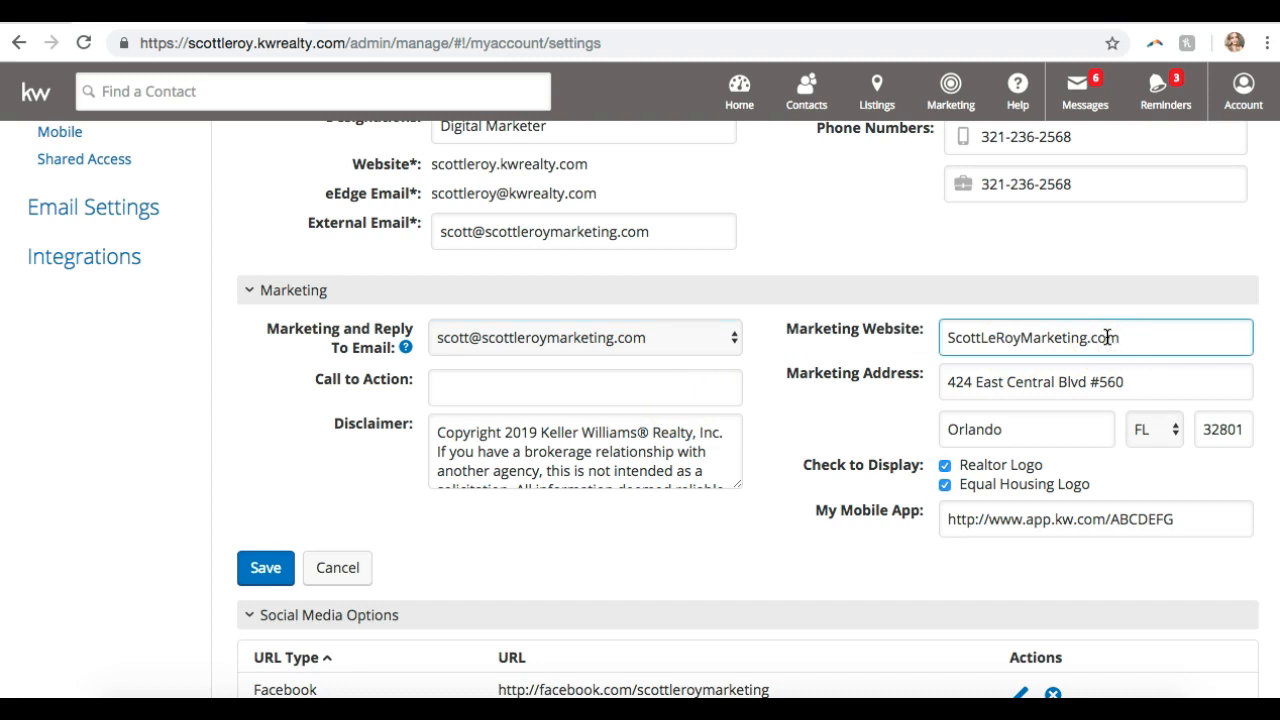
left_click(1100, 337)
triple_click(1062, 336)
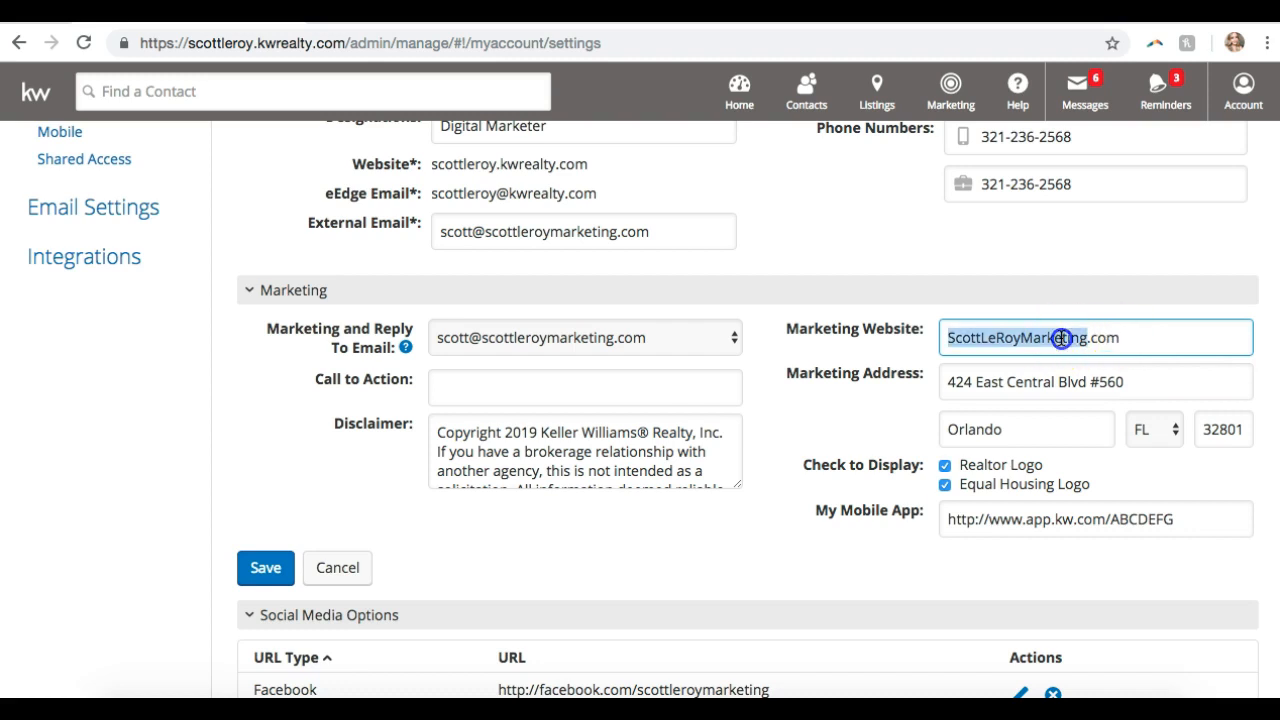
left_click(1141, 330)
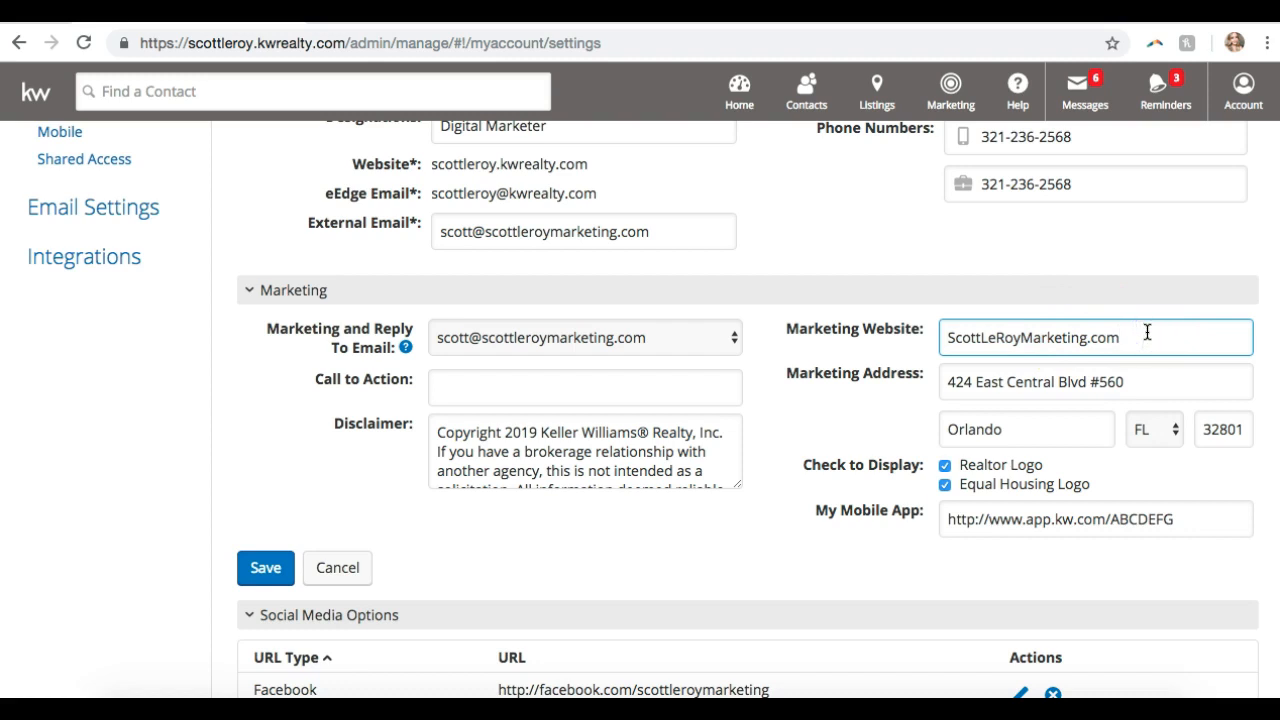
left_click(1001, 335)
scroll(1020, 457, "down", 3)
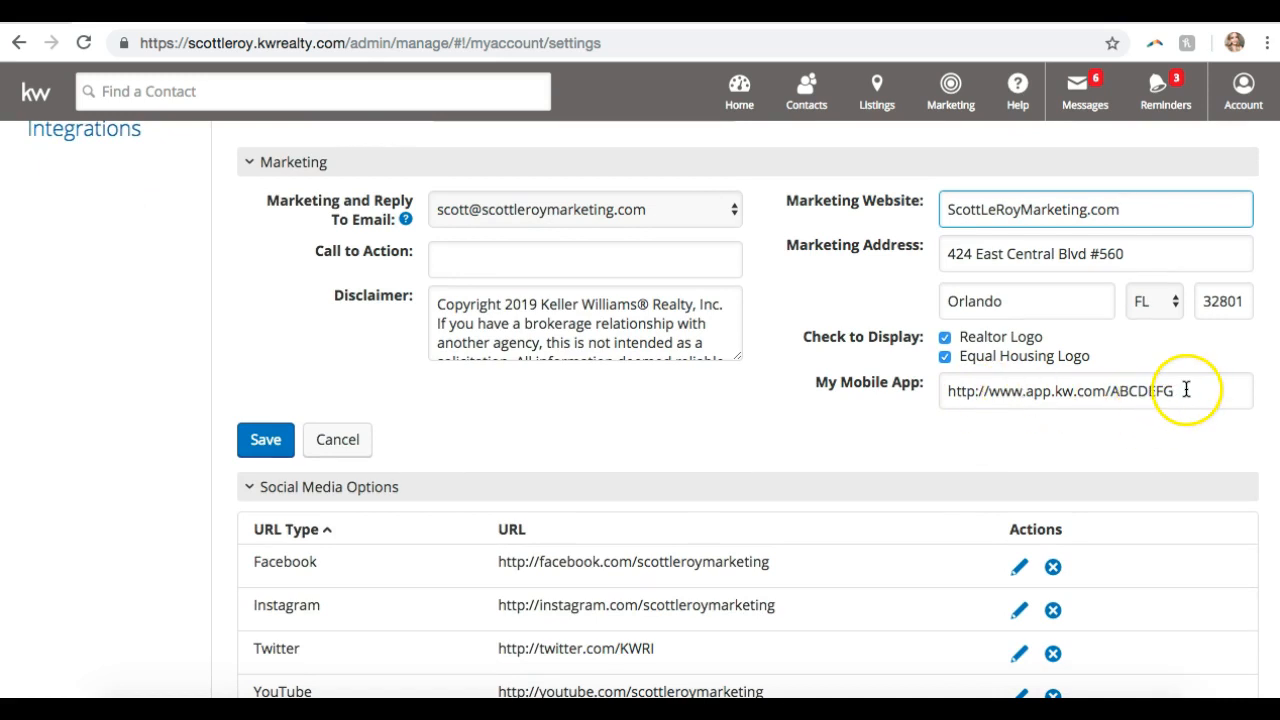
left_click(1138, 390)
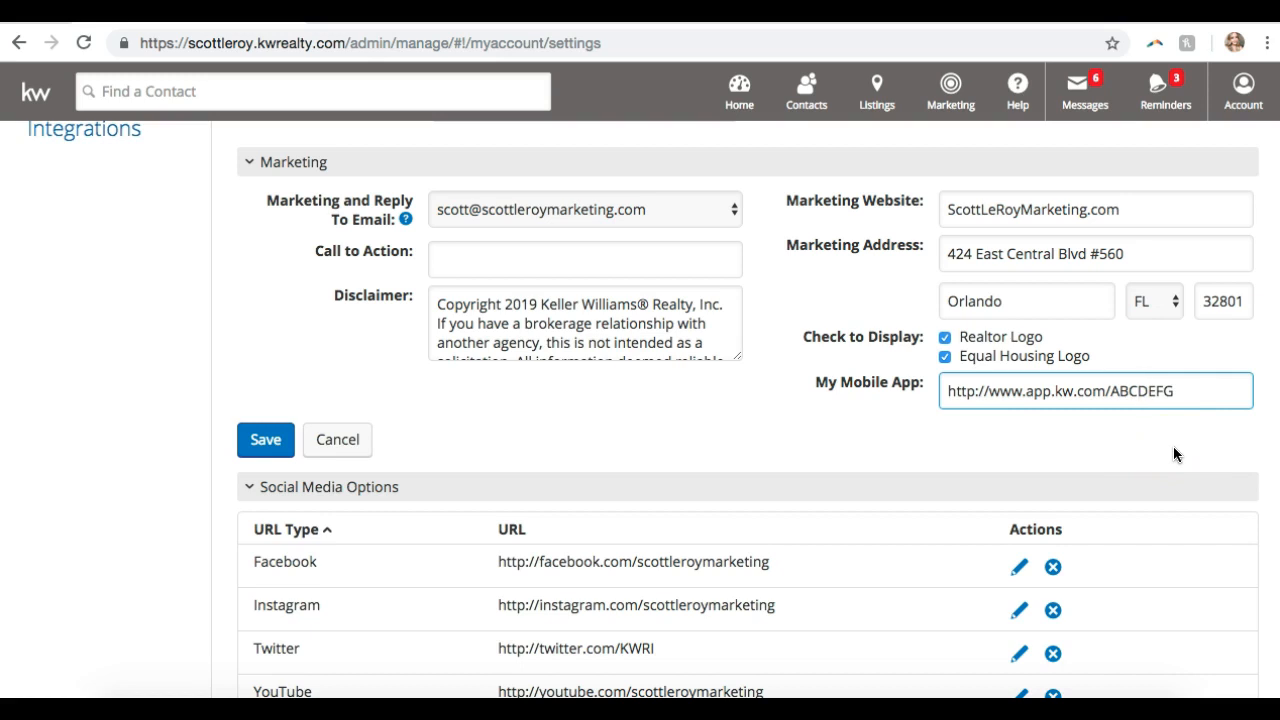
left_click(1148, 394)
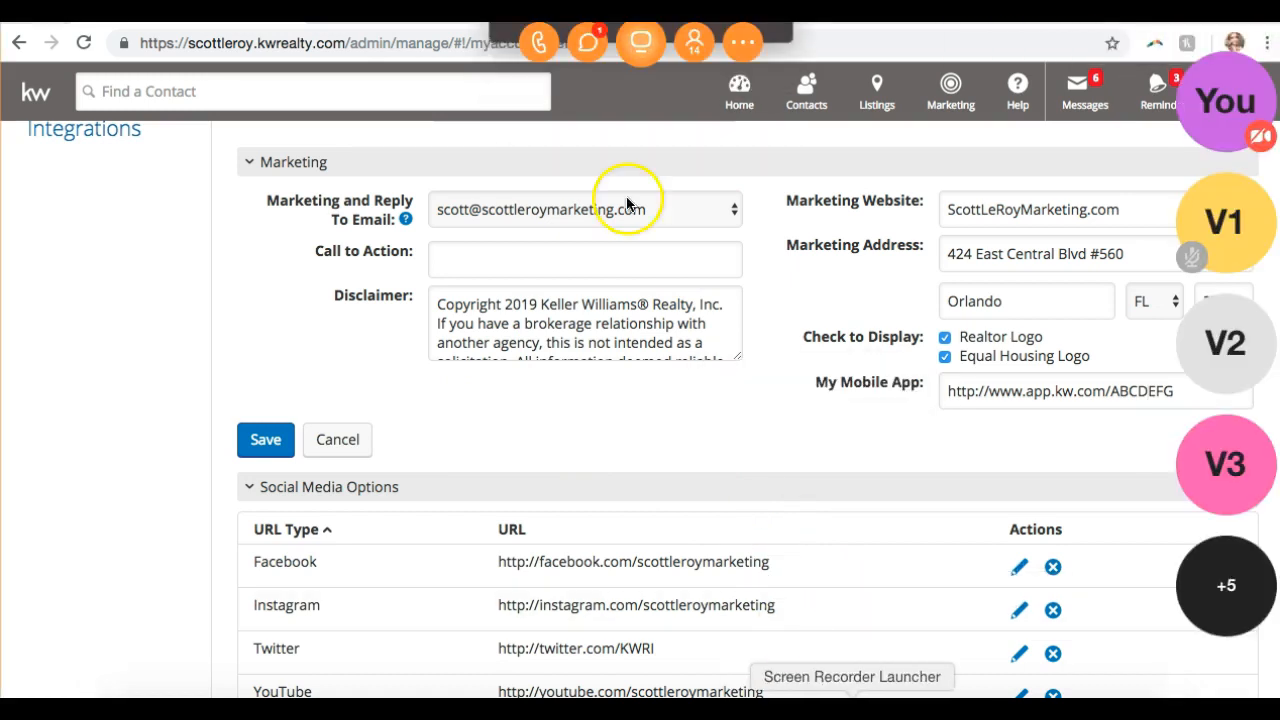
- Close the join.me chat and invite windows and load mykw.kw.com in a new browser tab
left_click(583, 46)
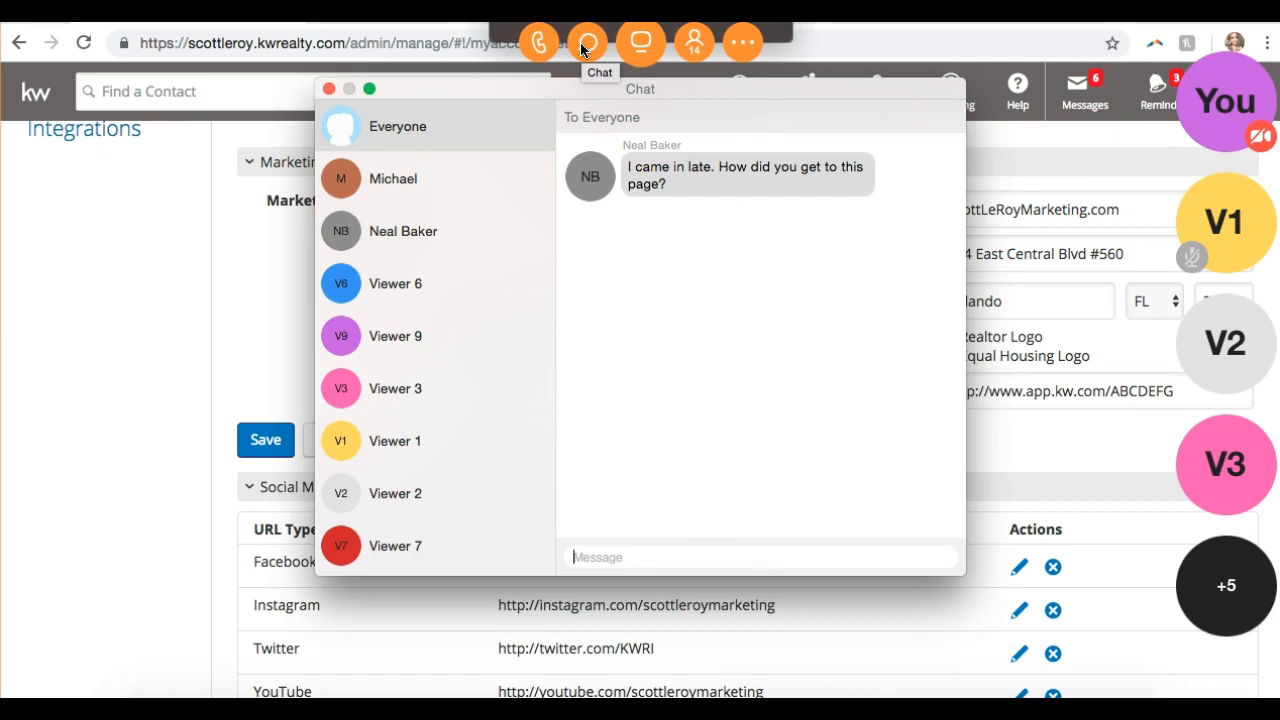
left_click(329, 89)
left_click(694, 43)
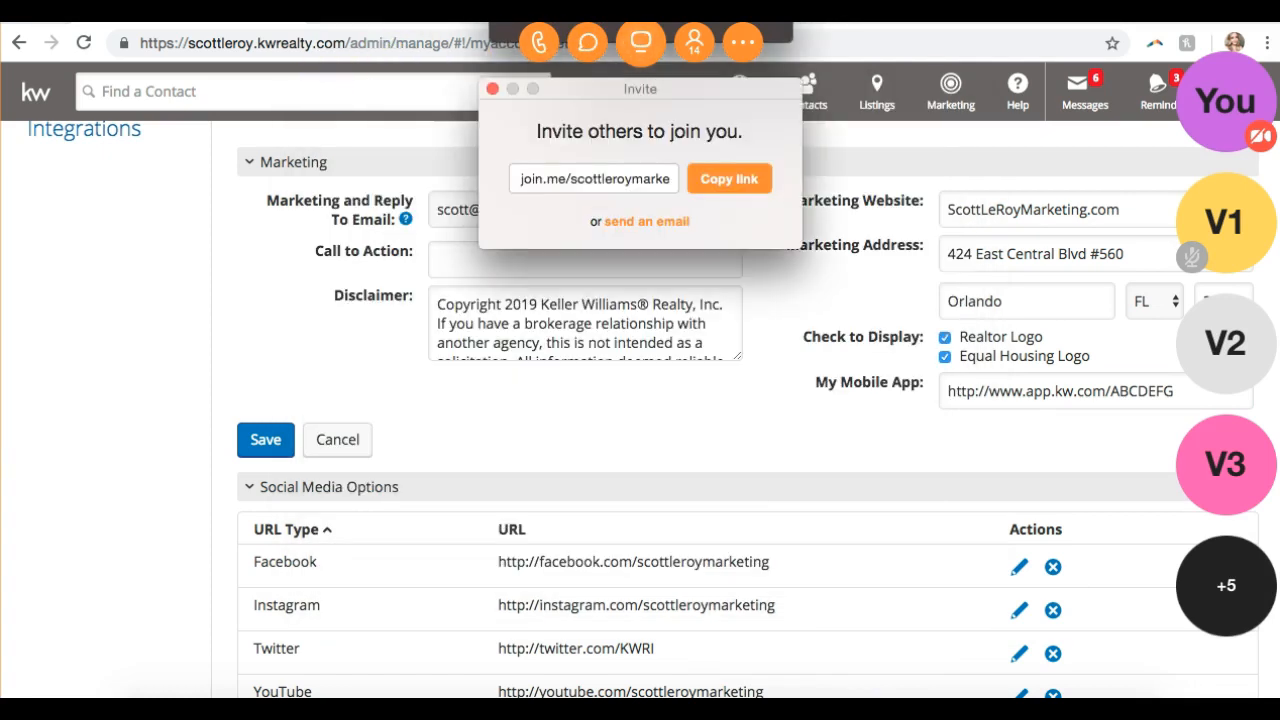
left_click(492, 89)
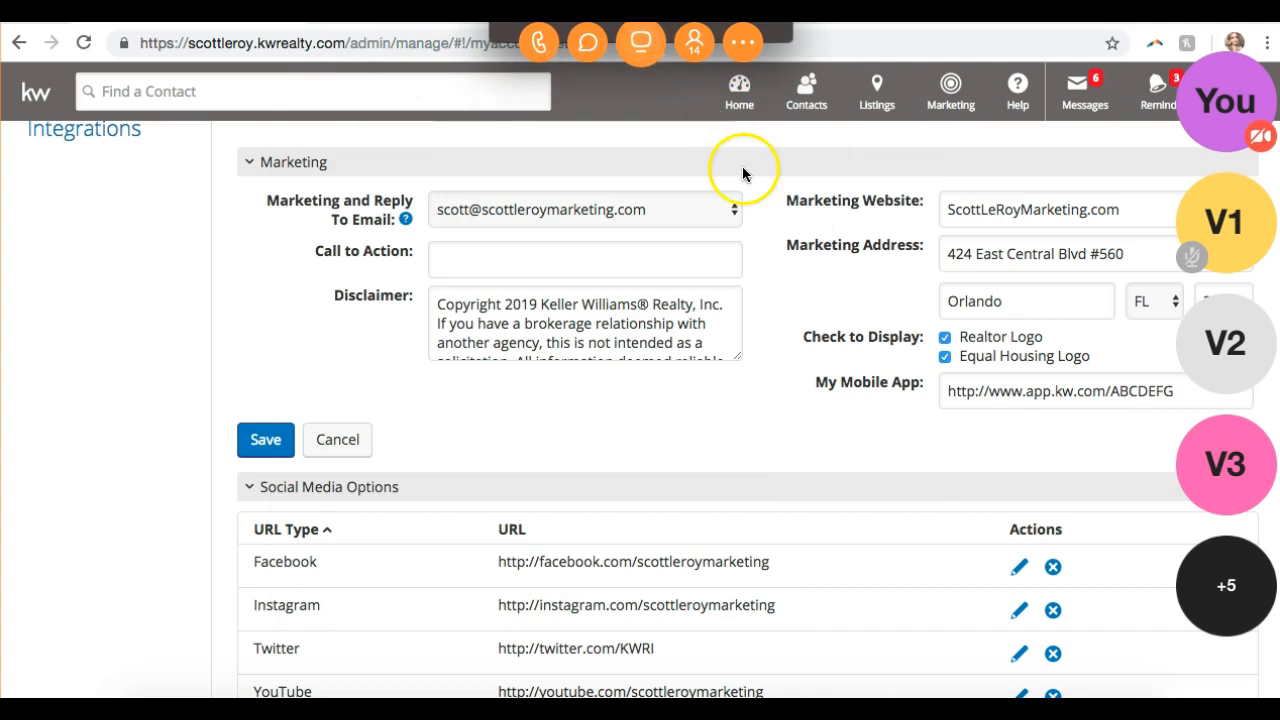
left_click(641, 43)
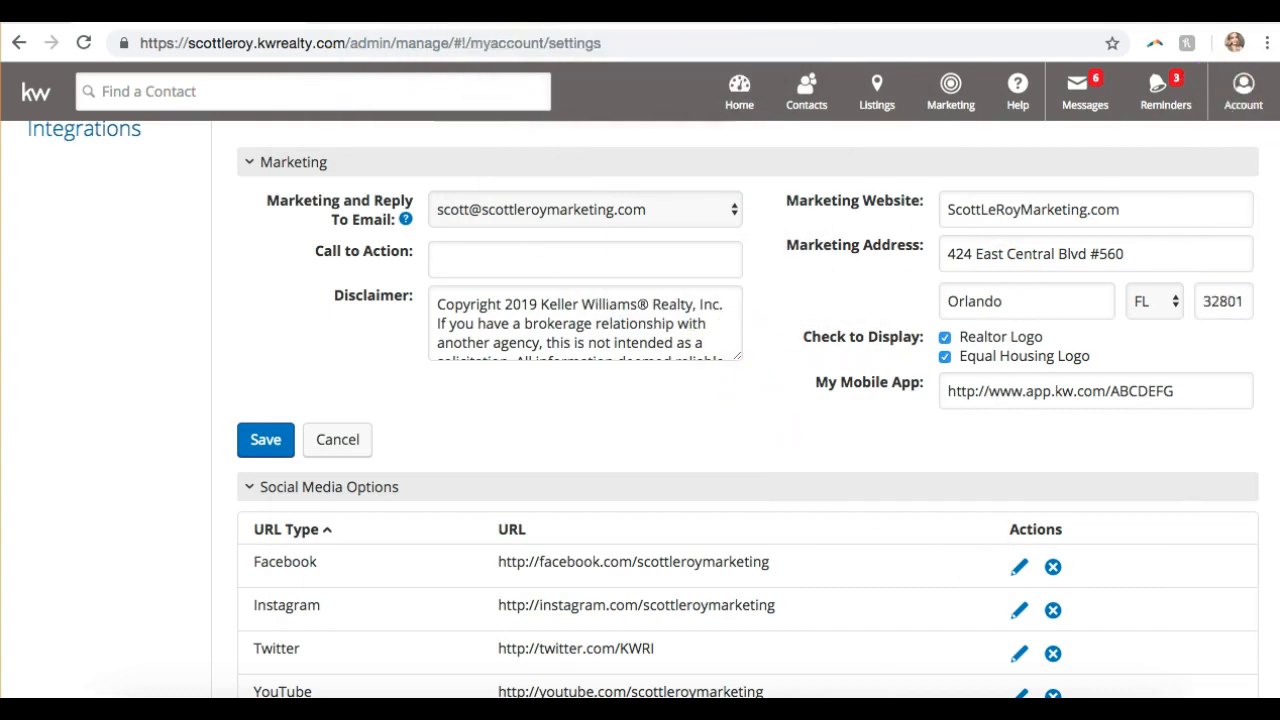
key("super+t")
type("my")
key("Return")
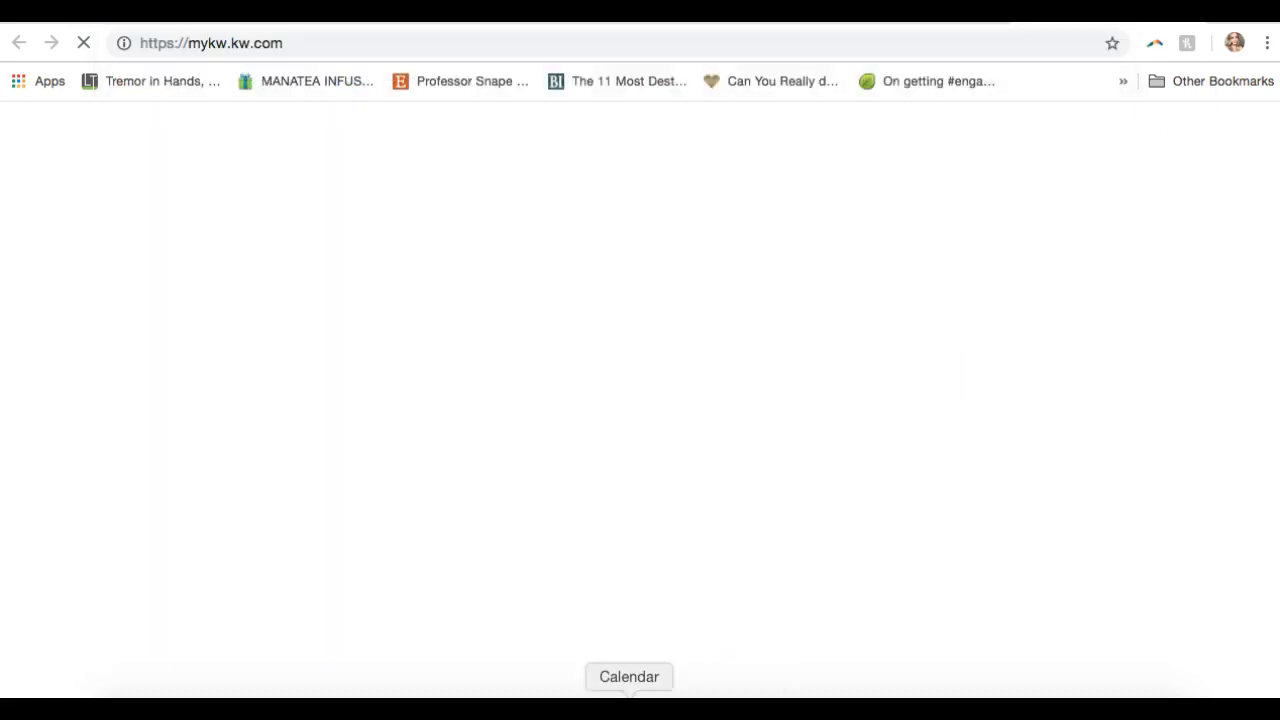
- Send 'mykw.kw.com' to everyone in the join.me chat, then close the chat
left_click(880, 711)
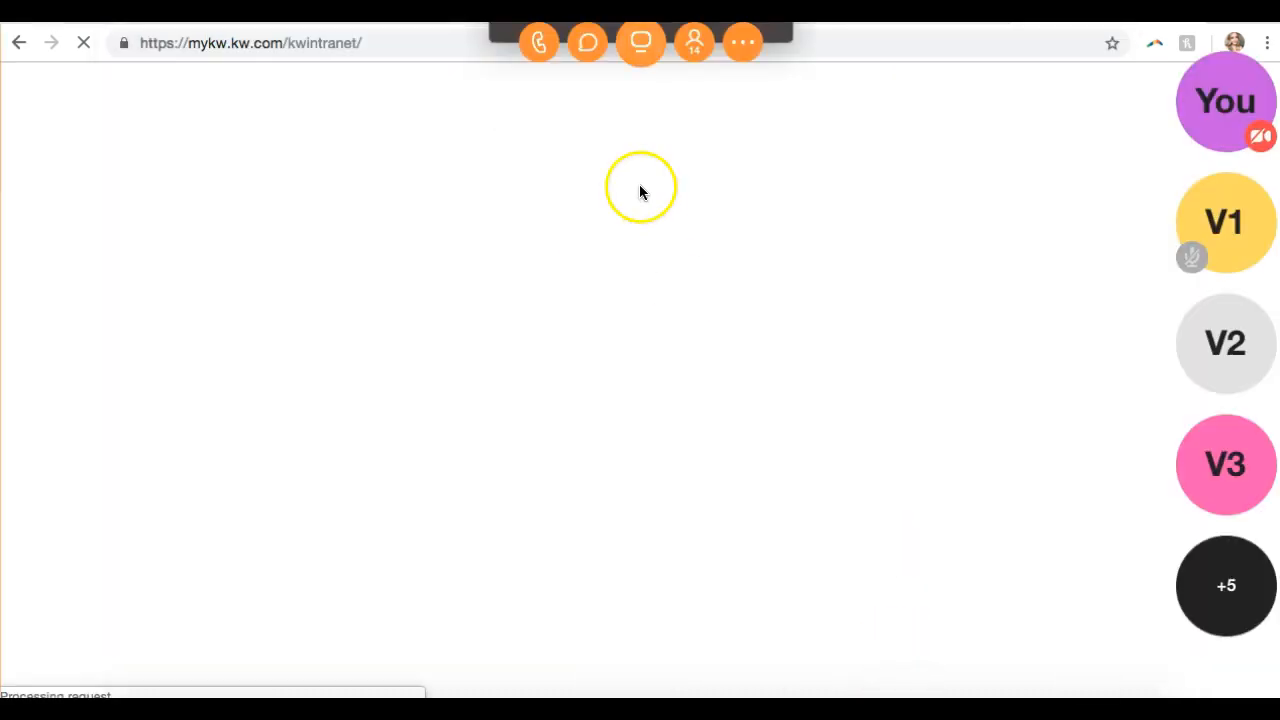
left_click(587, 43)
type("mykw.kw.com")
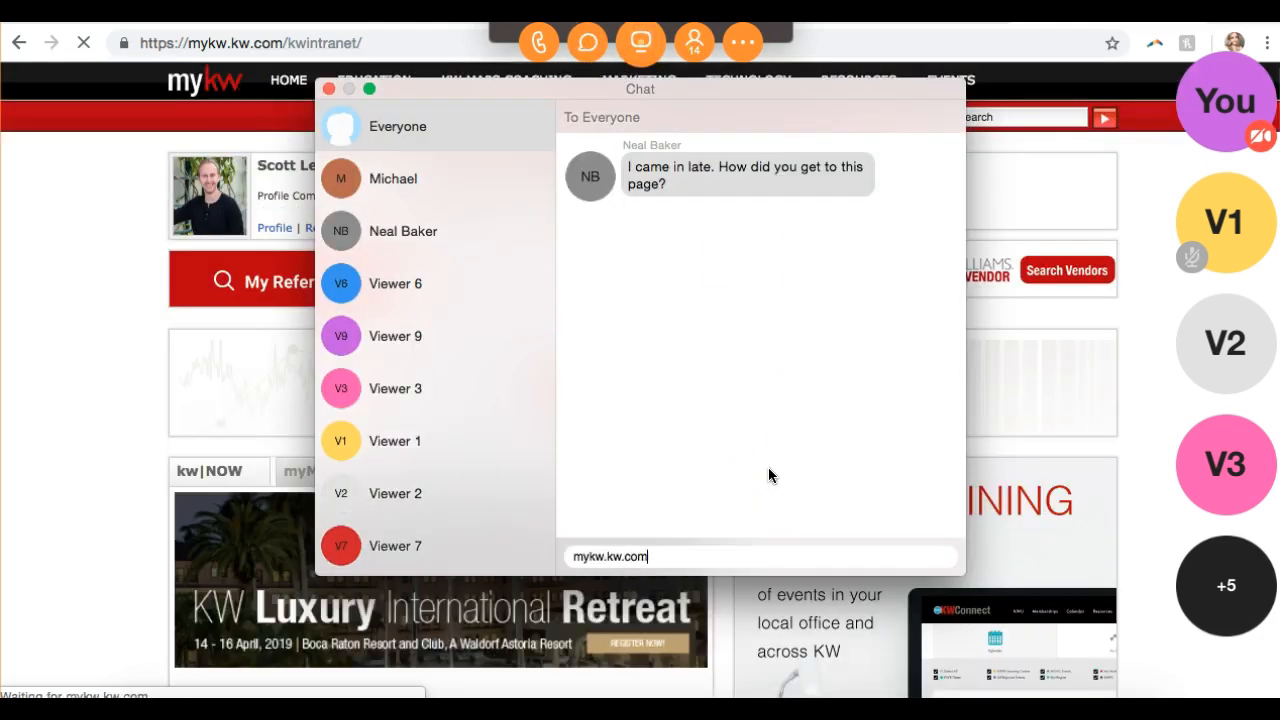
key("Return")
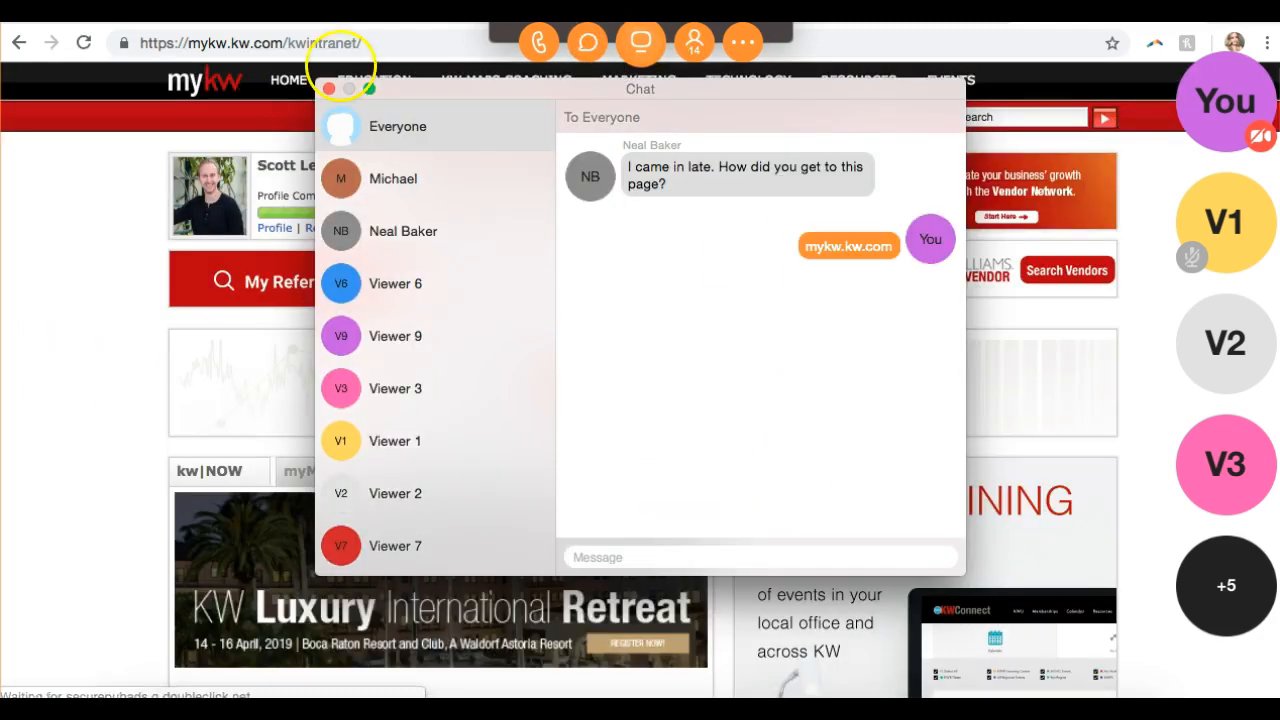
left_click(329, 89)
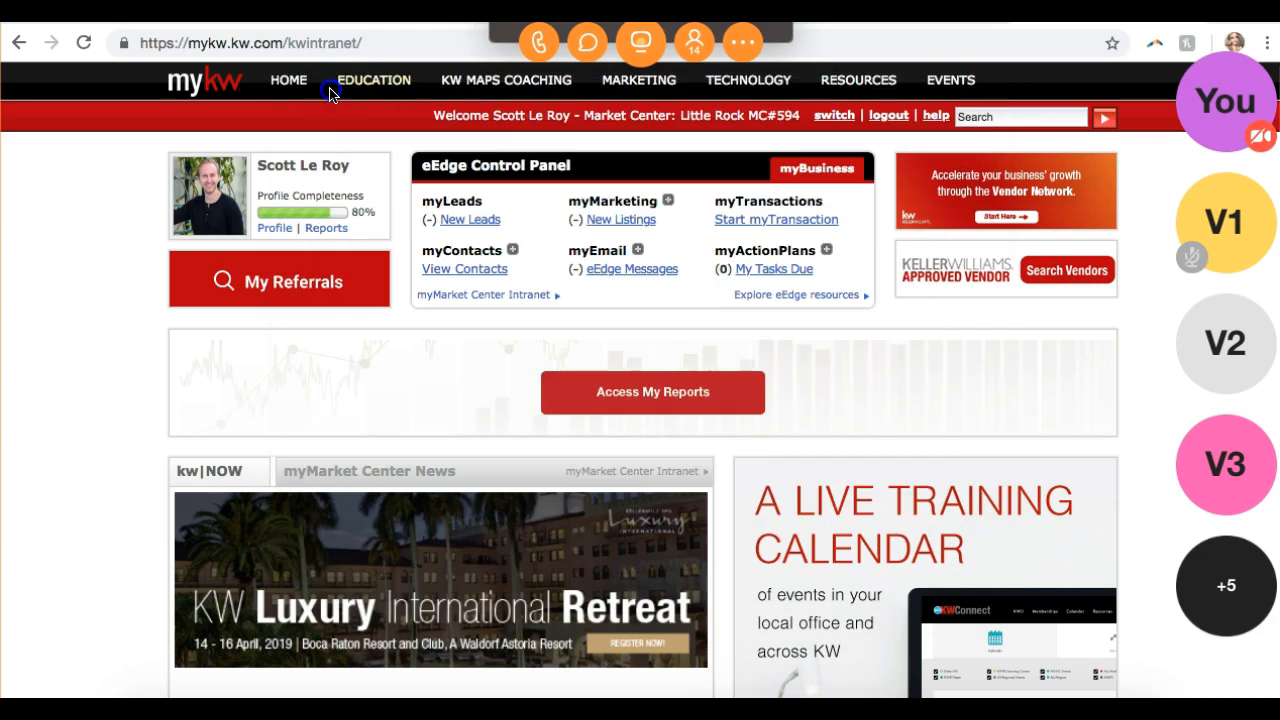
- Expand the myMarketing links in the Control Panel and reopen the join.me chat
left_click(668, 201)
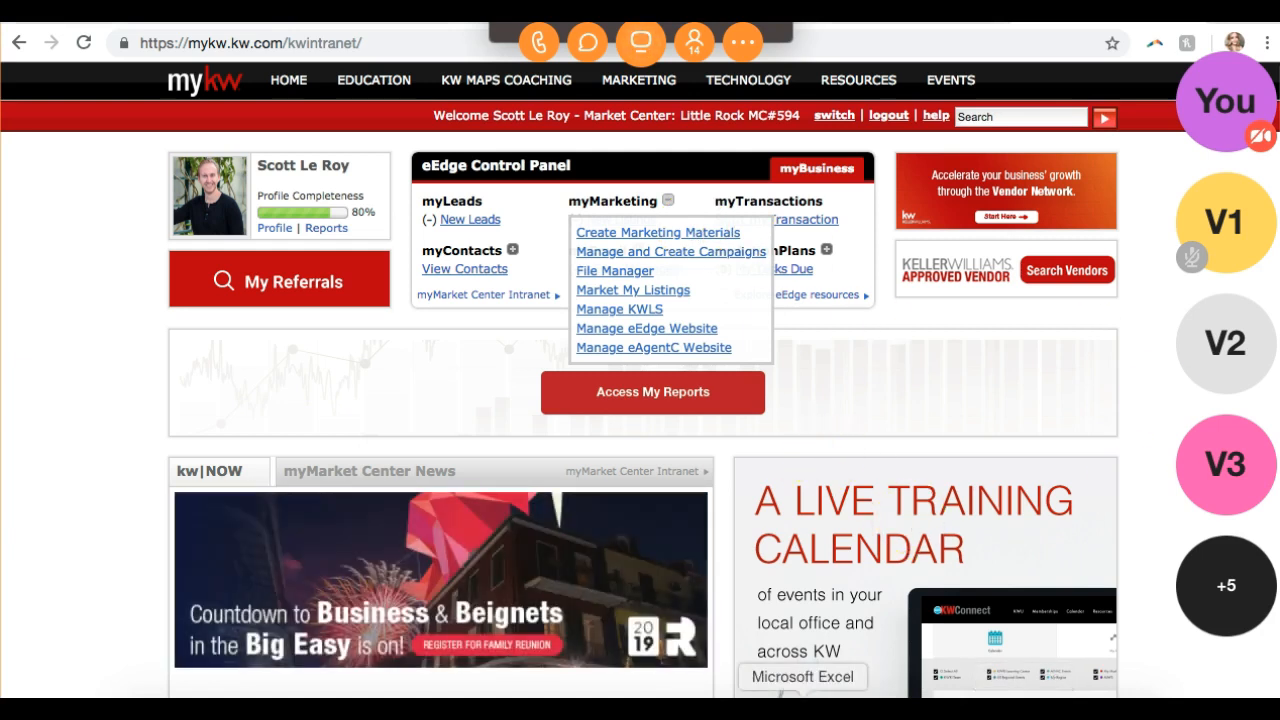
left_click(587, 44)
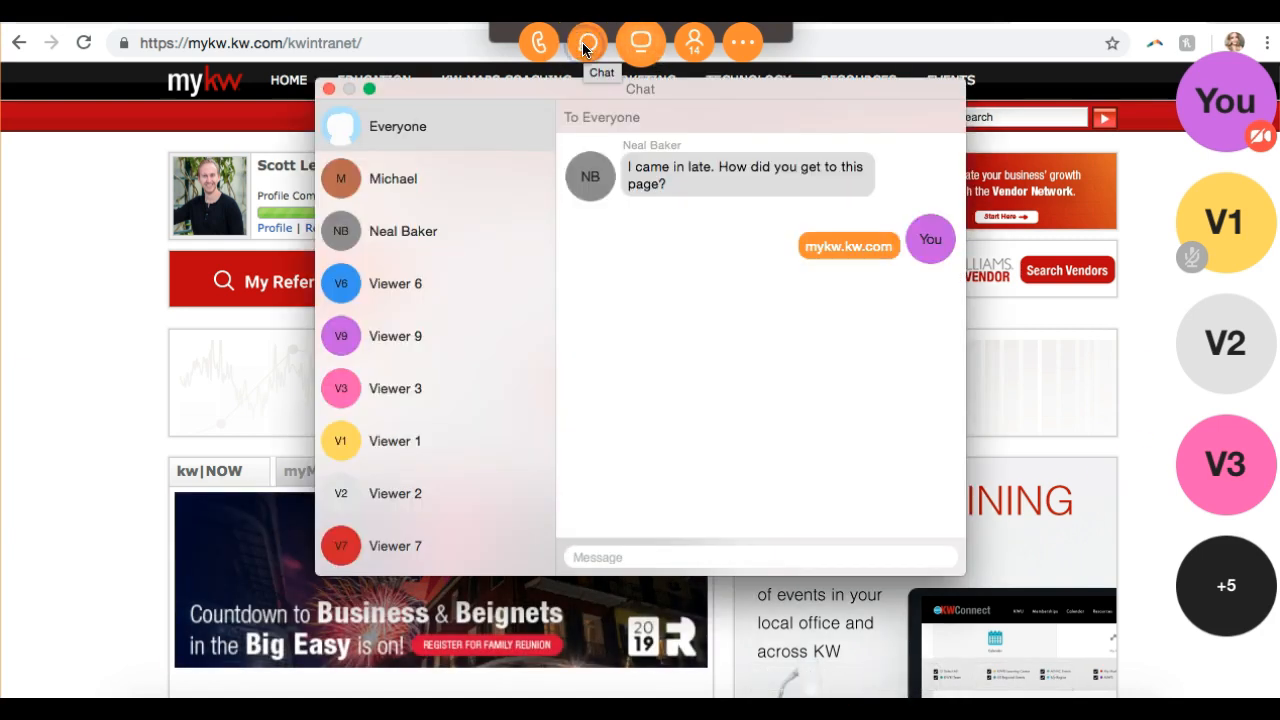
- Send the chat messages '+ next to MyMarketing' and 'Create Marketing Materials'
type("+ next to M")
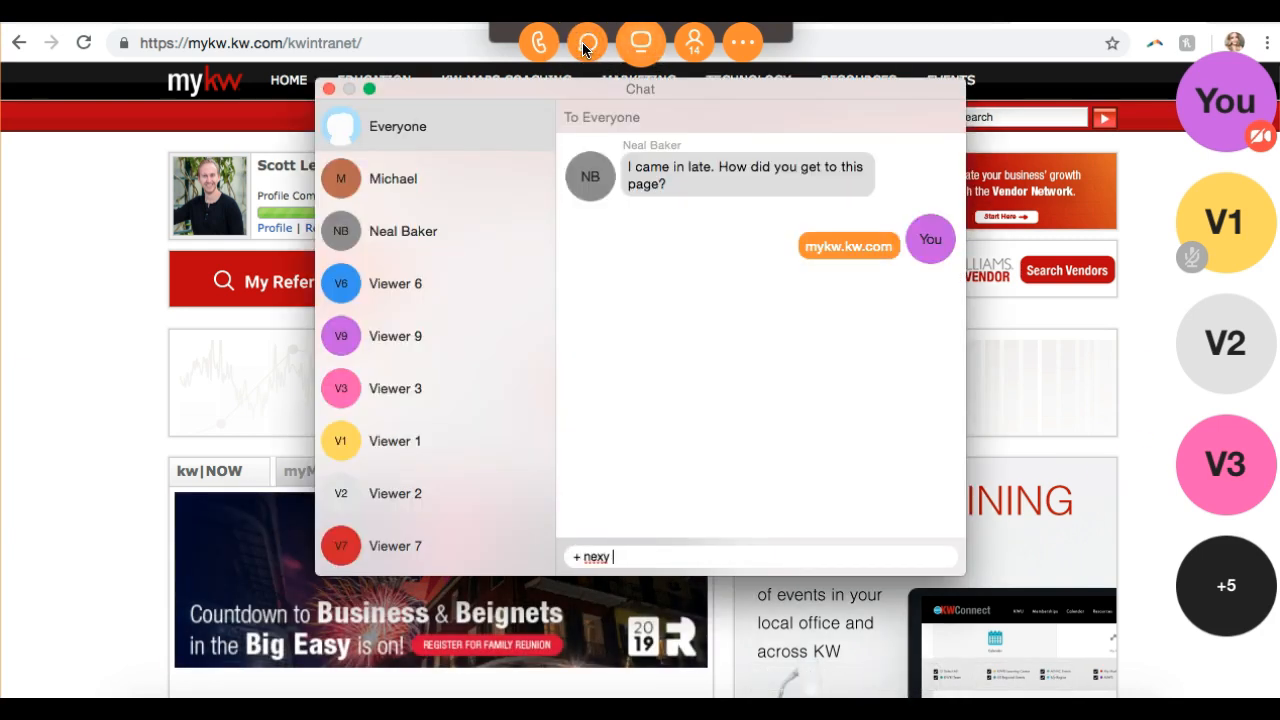
type("yMarketing")
key("Return")
type("Manag")
type("e")
key("BackSpace")
key("BackSpace")
key("BackSpace")
key("BackSpace")
key("BackSpace")
key("BackSpace")
key("BackSpace")
type("Create Marketing Materi")
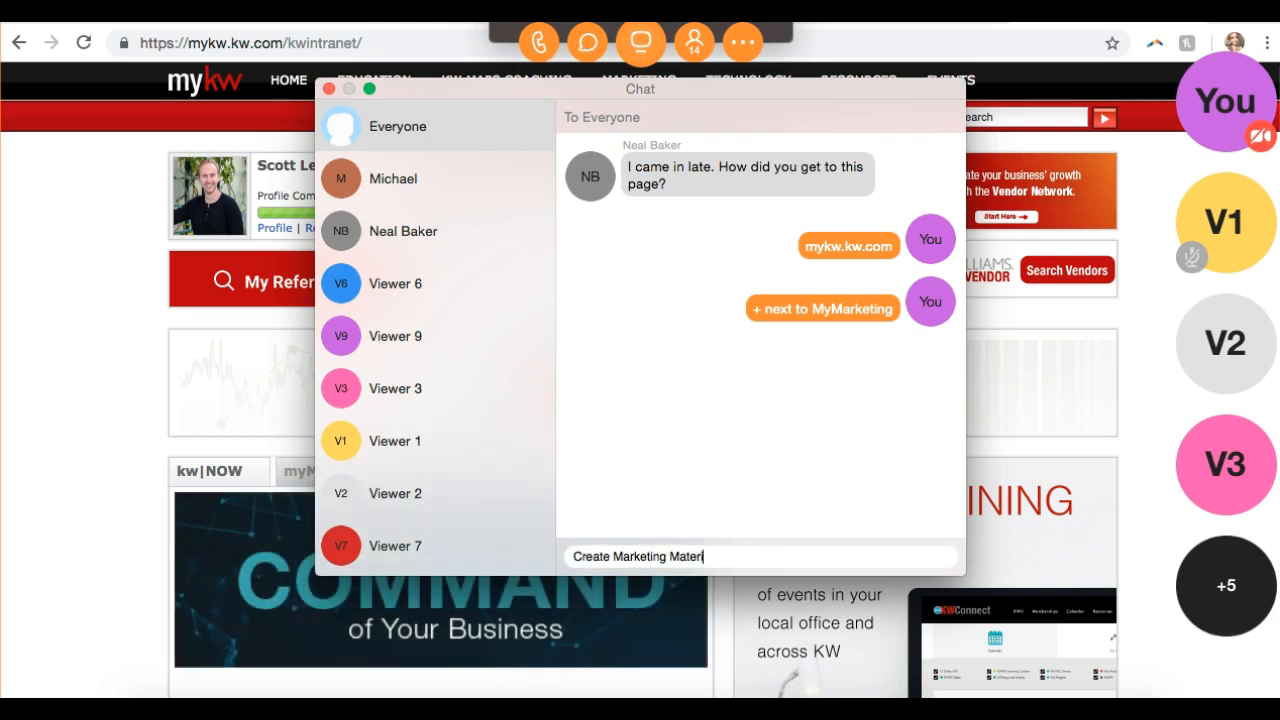
type("als")
key("Return")
type("My Account")
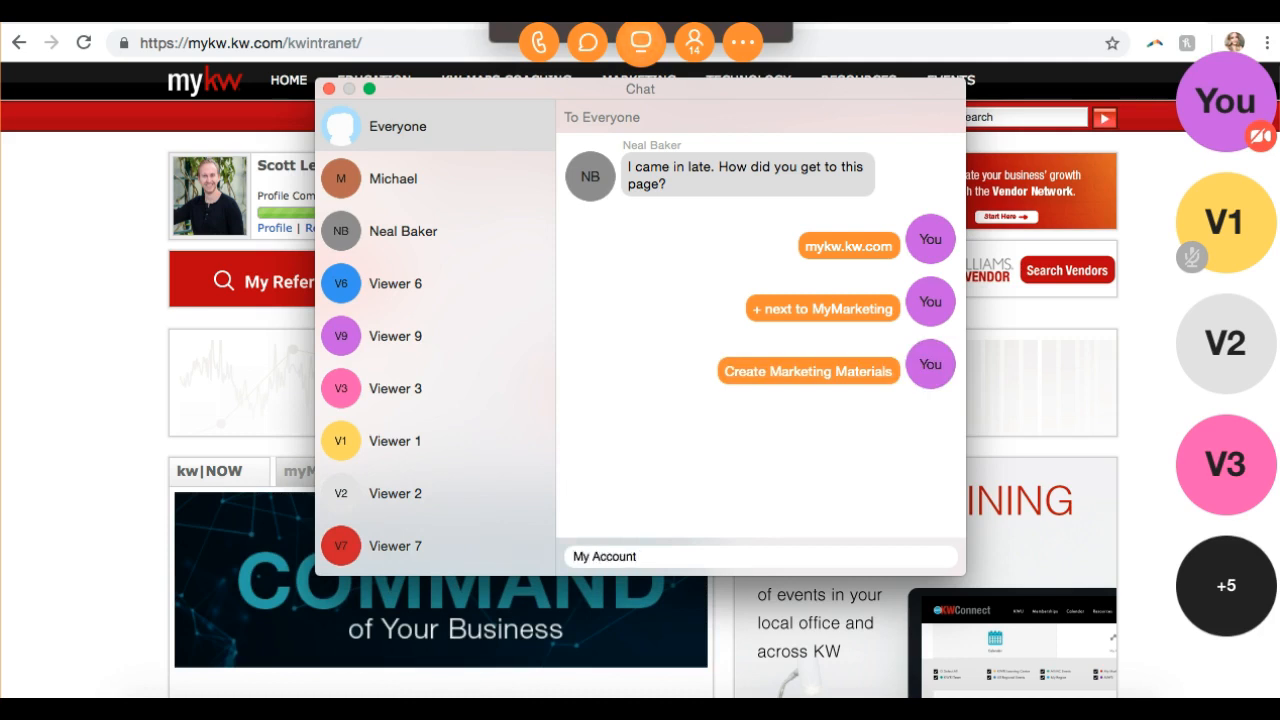
key("super+a")
key("BackSpace")
- Switch to the account settings tab, send 'Account > My Account' in chat, and close the chat
left_click(63, 302)
left_click(150, 12)
mouse_move(1115, 14)
left_mouse_down()
mouse_move(1041, 17)
mouse_move(1097, 17)
left_mouse_up()
left_click(630, 560)
type("Account > M")
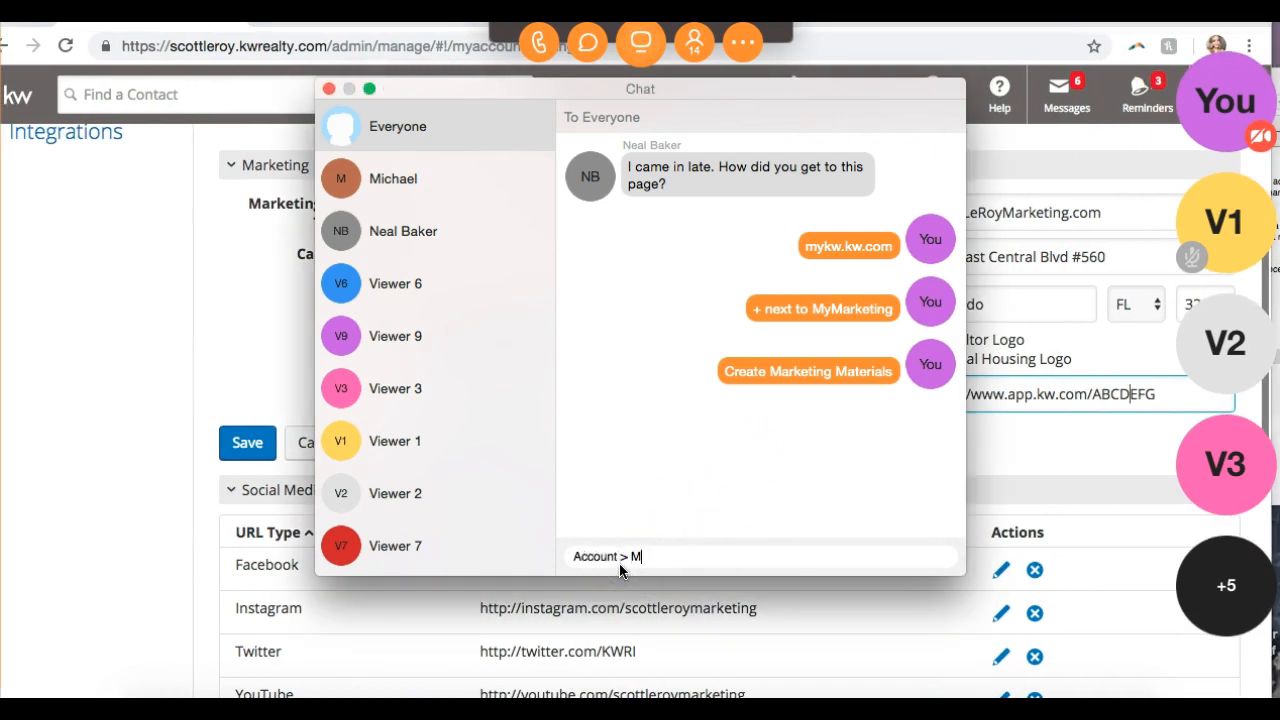
type("y Account")
key("Return")
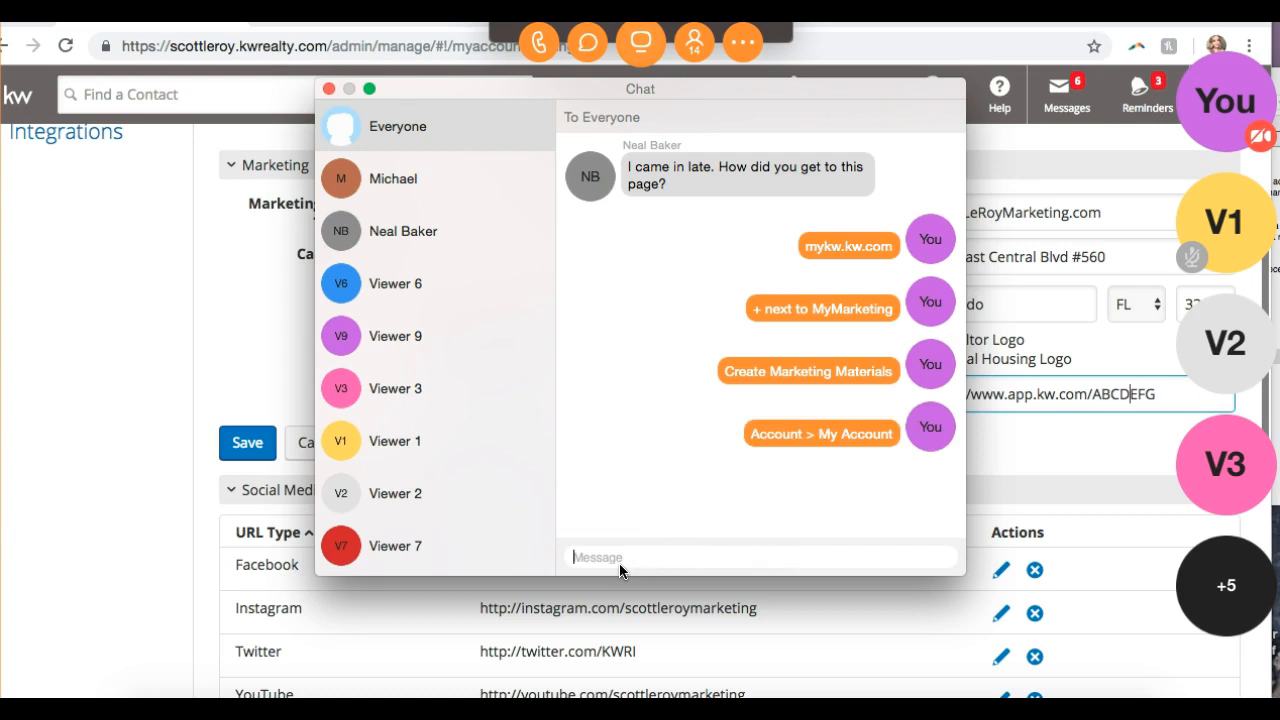
left_click(328, 88)
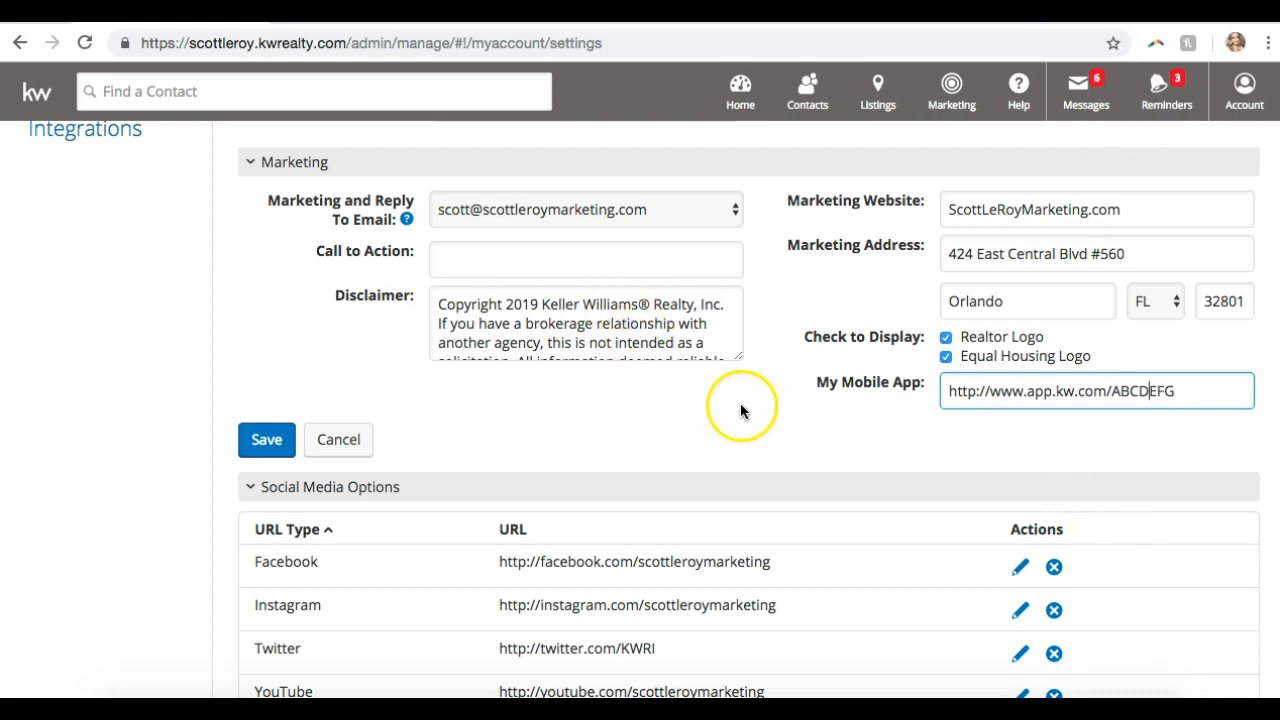
- Click in and out of the My Mobile App field, then save the Marketing section
left_click(1085, 392)
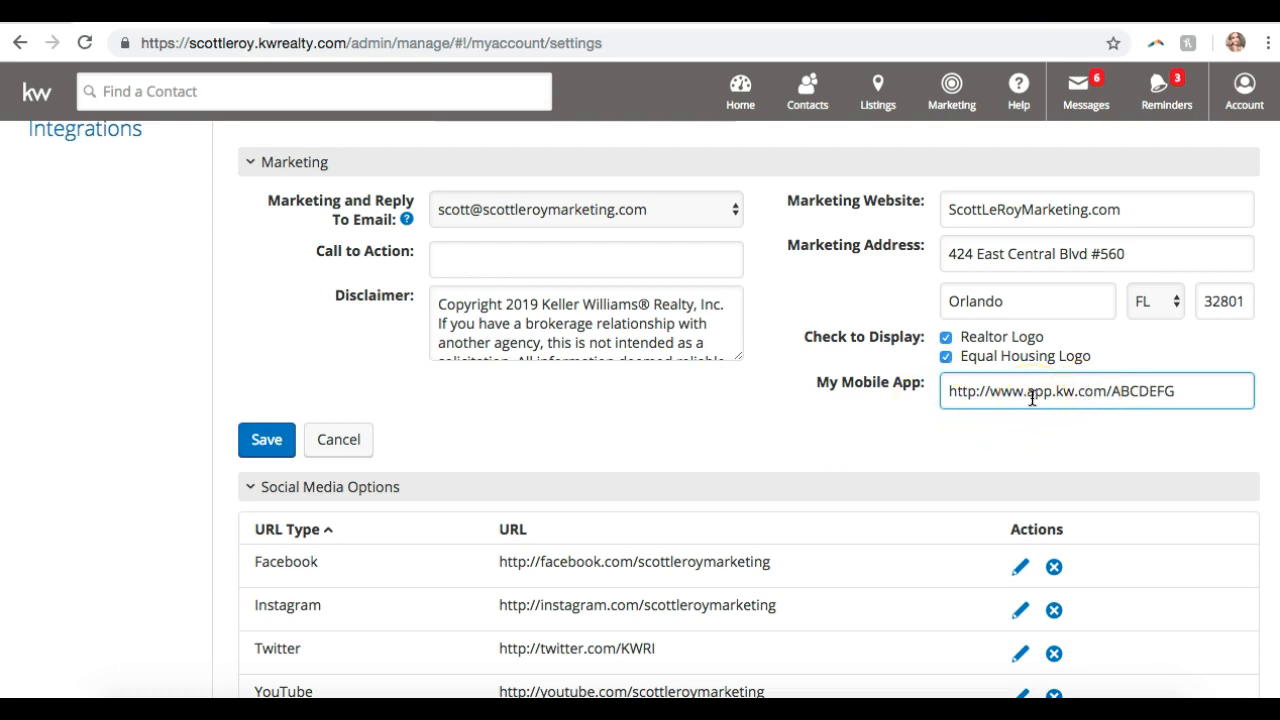
left_click(993, 424)
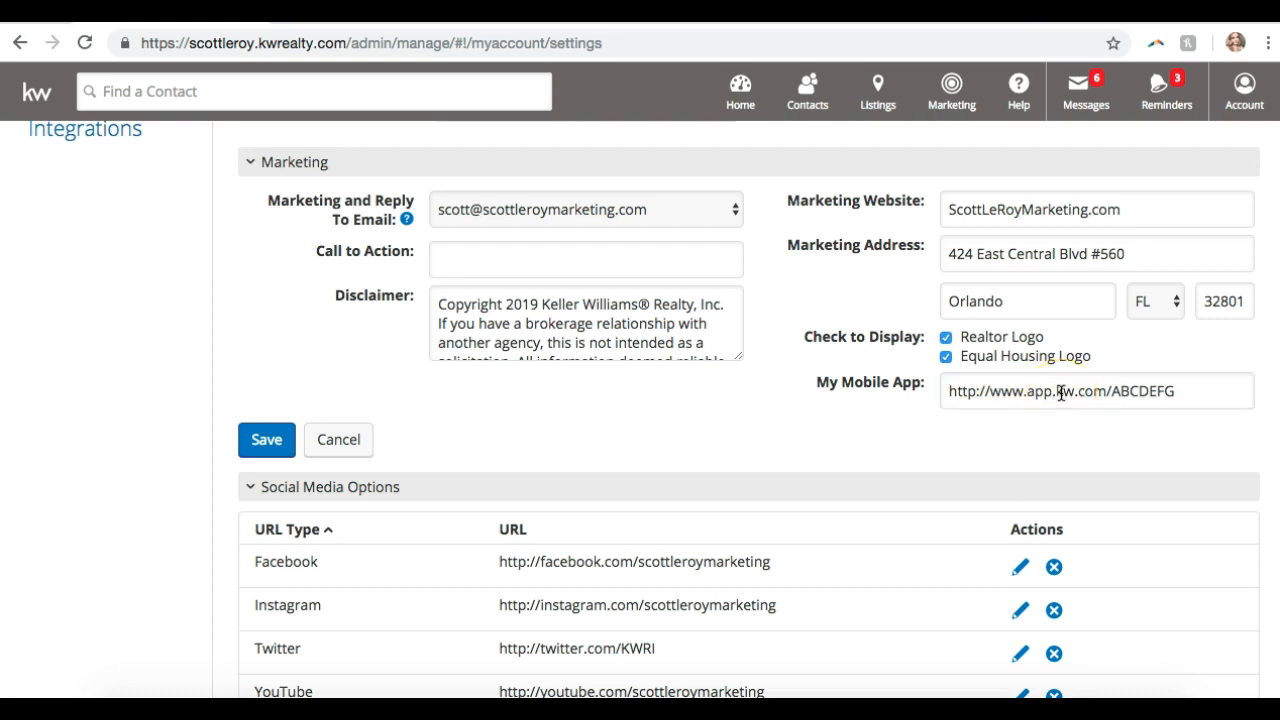
left_click(338, 439)
scroll(343, 438, "down", 5)
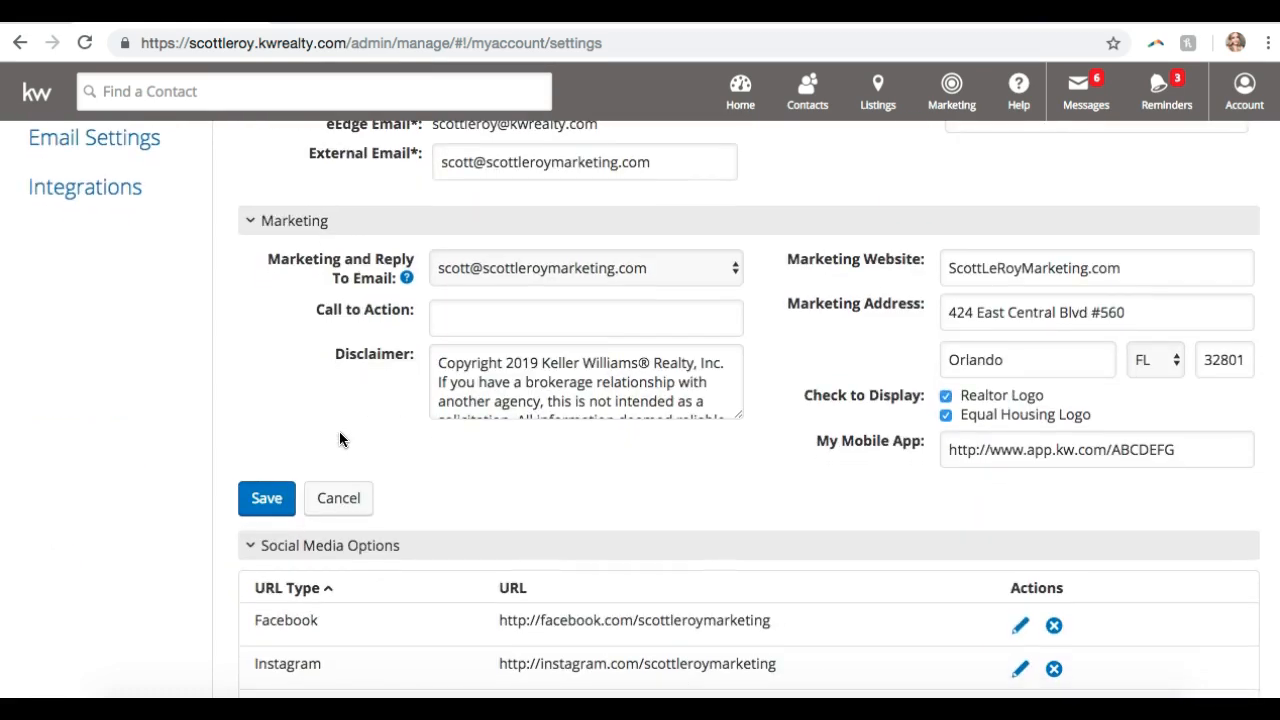
left_click(281, 498)
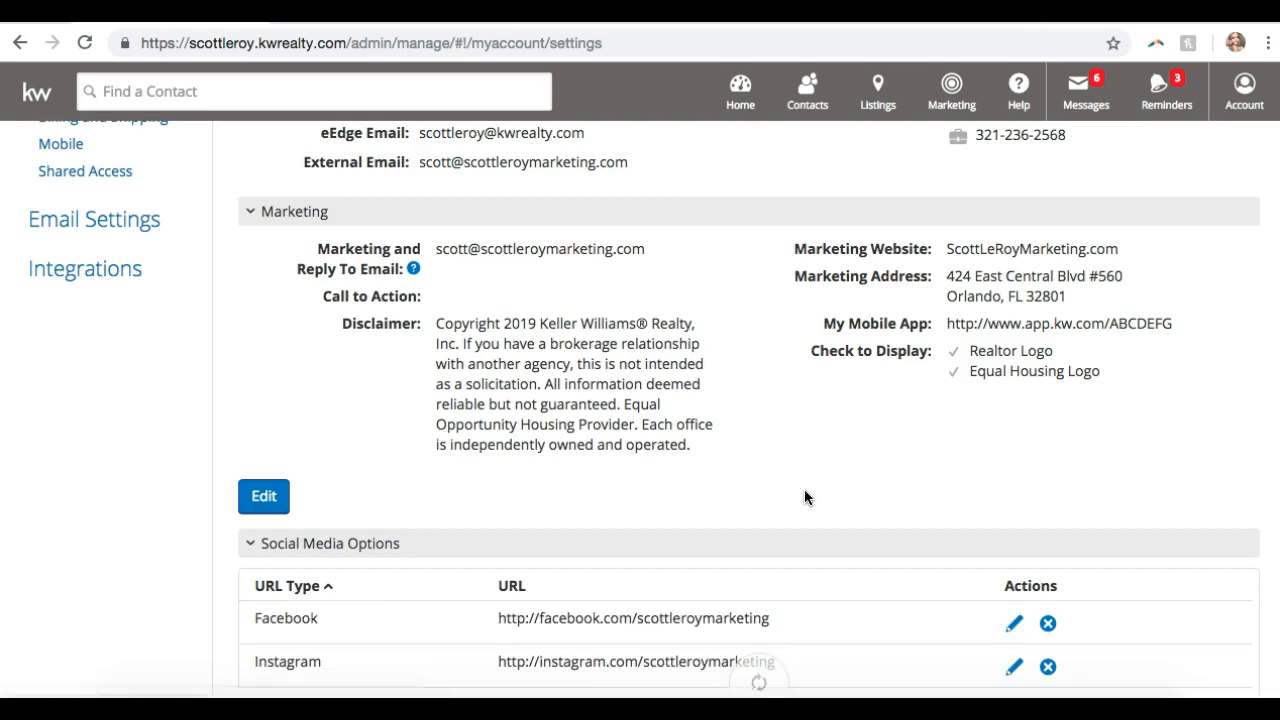
scroll(805, 491, "up", 2)
scroll(805, 497, "down", 1)
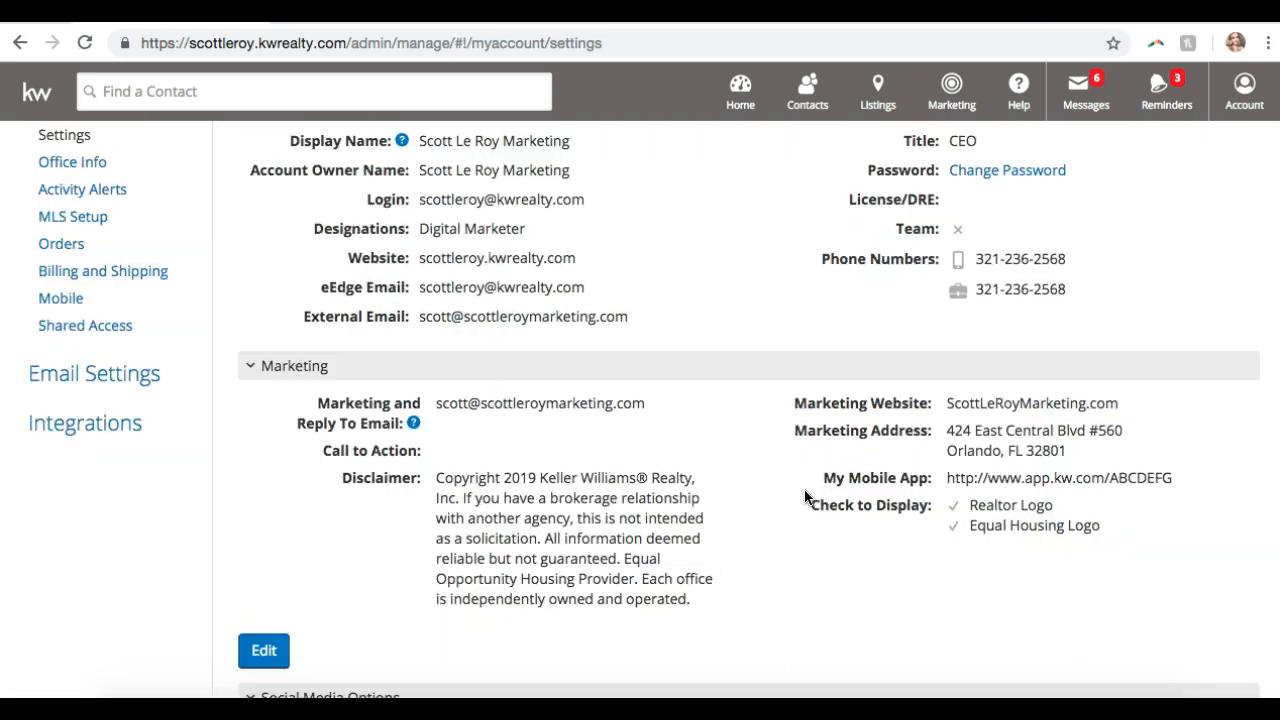
scroll(805, 497, "down", 1)
scroll(805, 497, "up", 3)
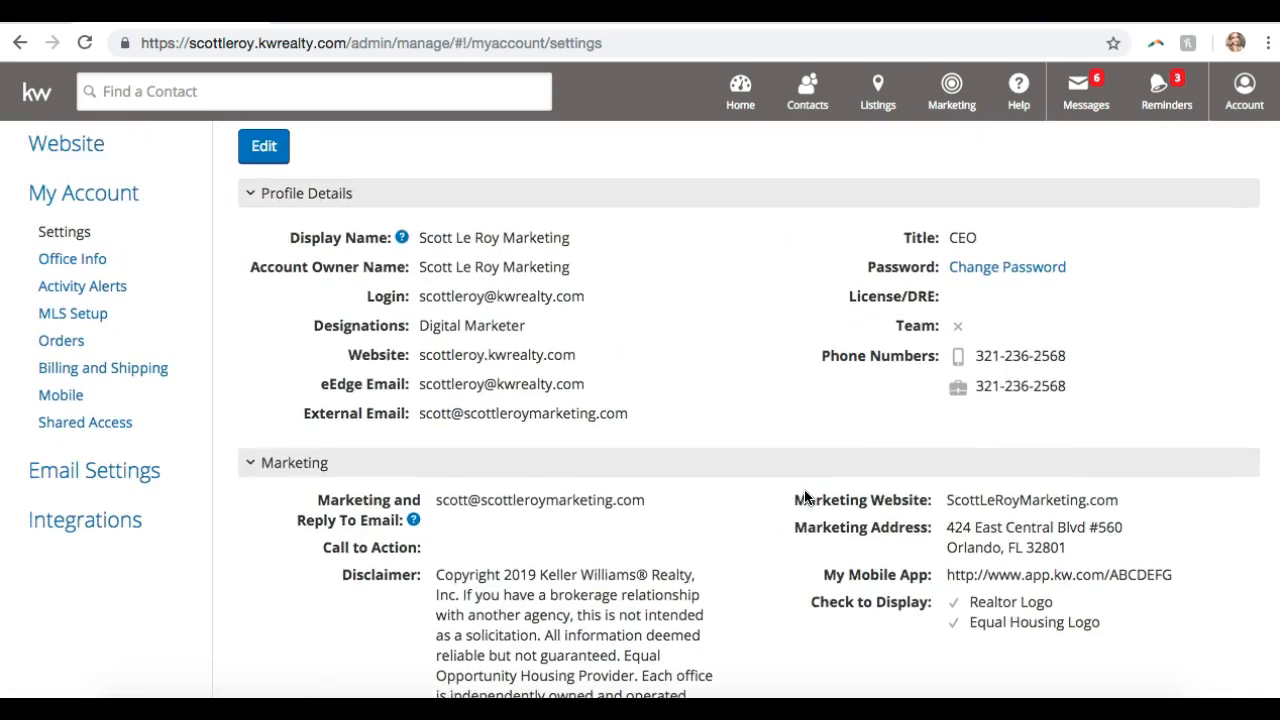
scroll(805, 497, "down", 2)
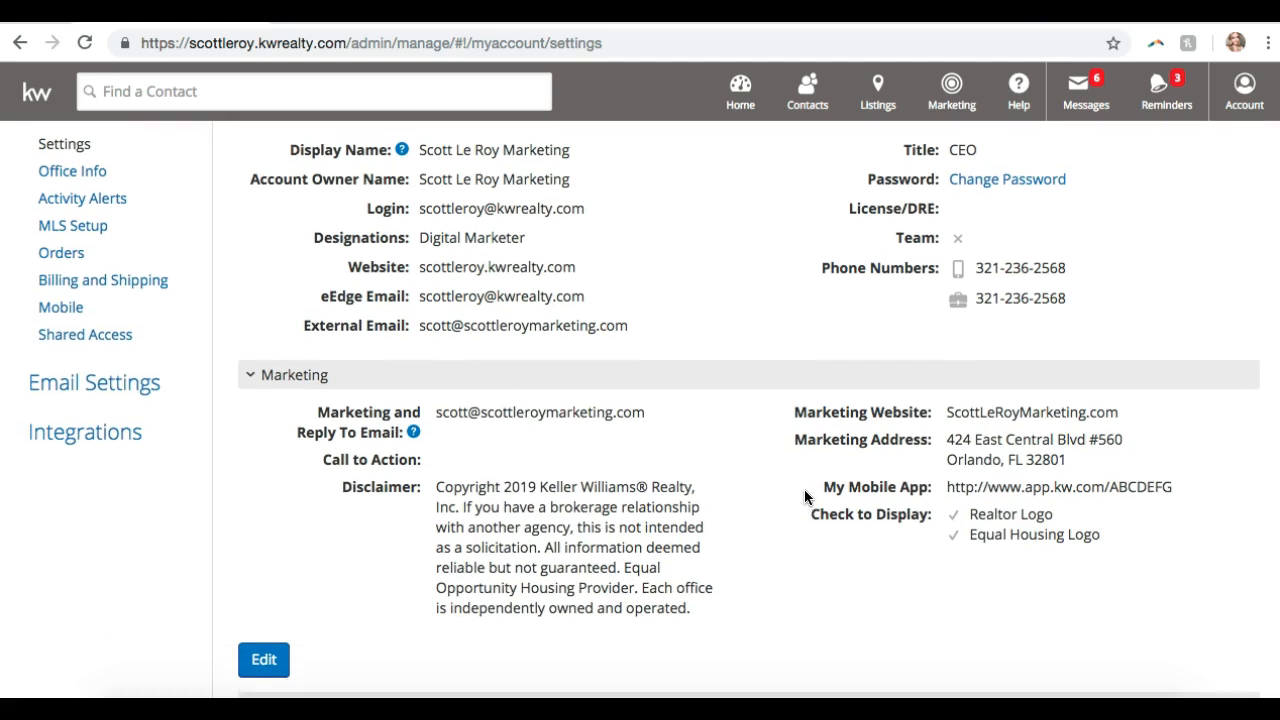
scroll(805, 497, "down", 4)
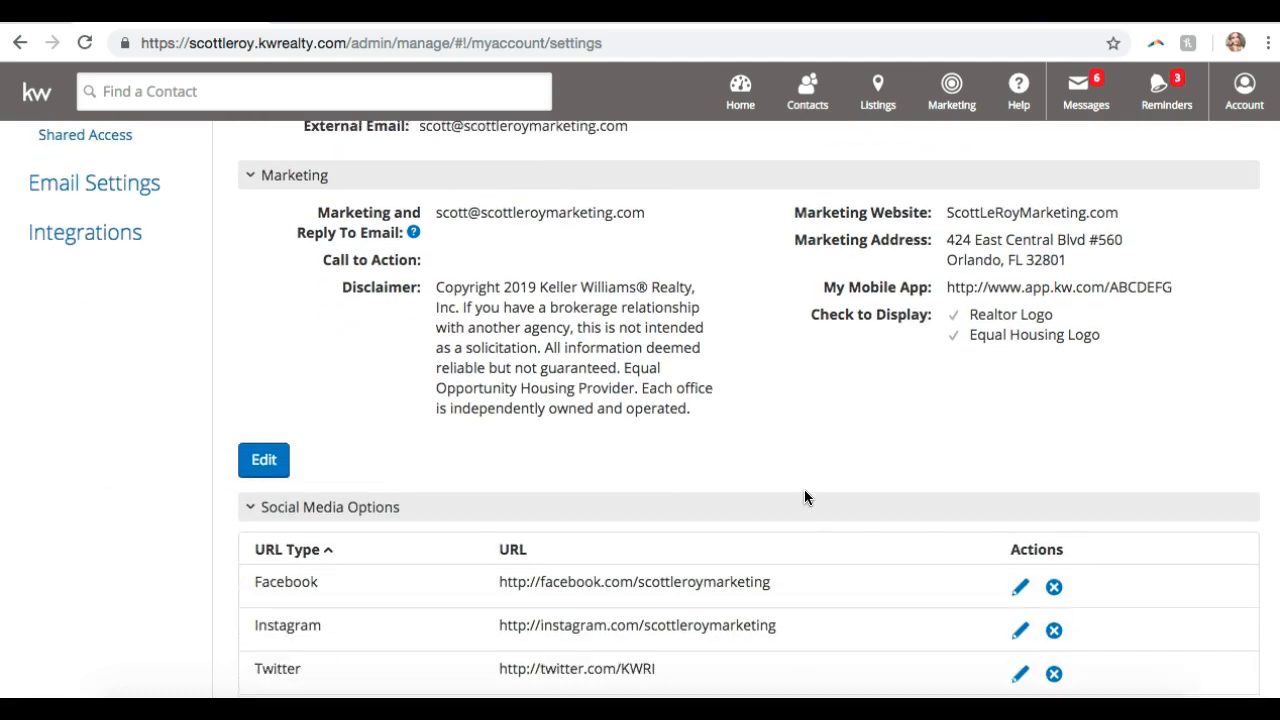
scroll(805, 493, "down", 3)
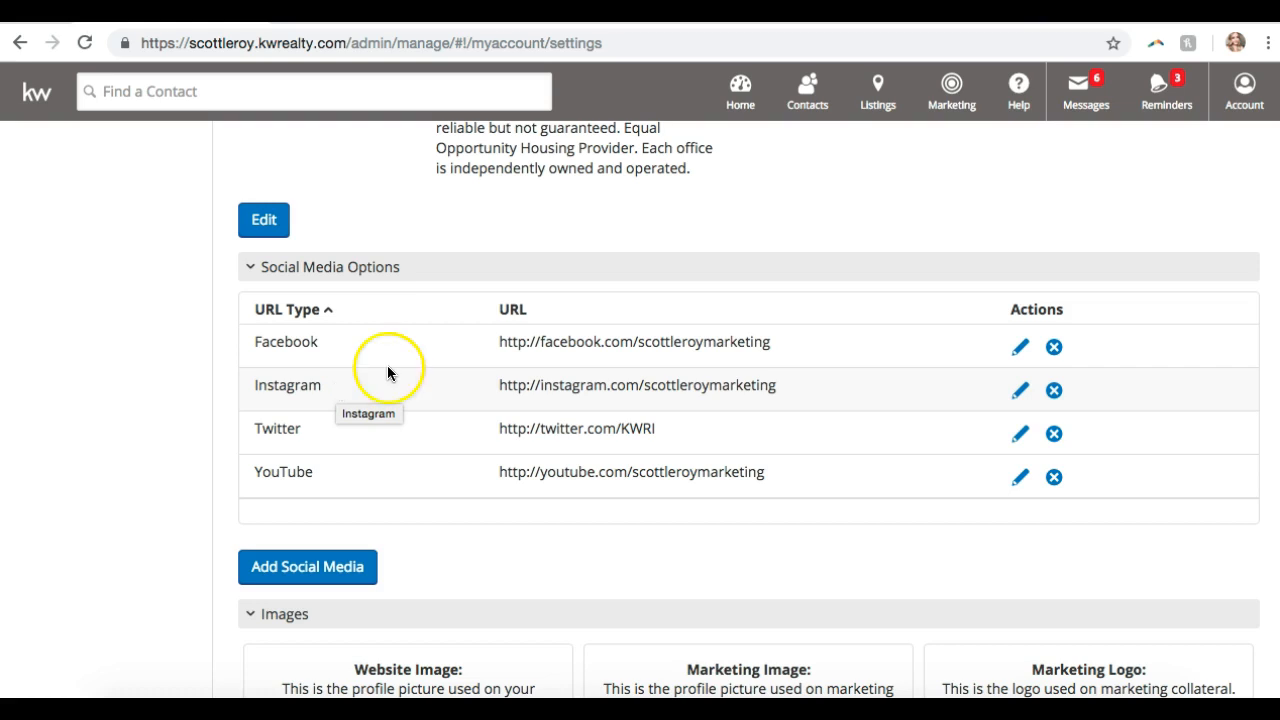
- Open and close Facebook's Edit dialog, then delete the Facebook link and confirm
left_click(1020, 349)
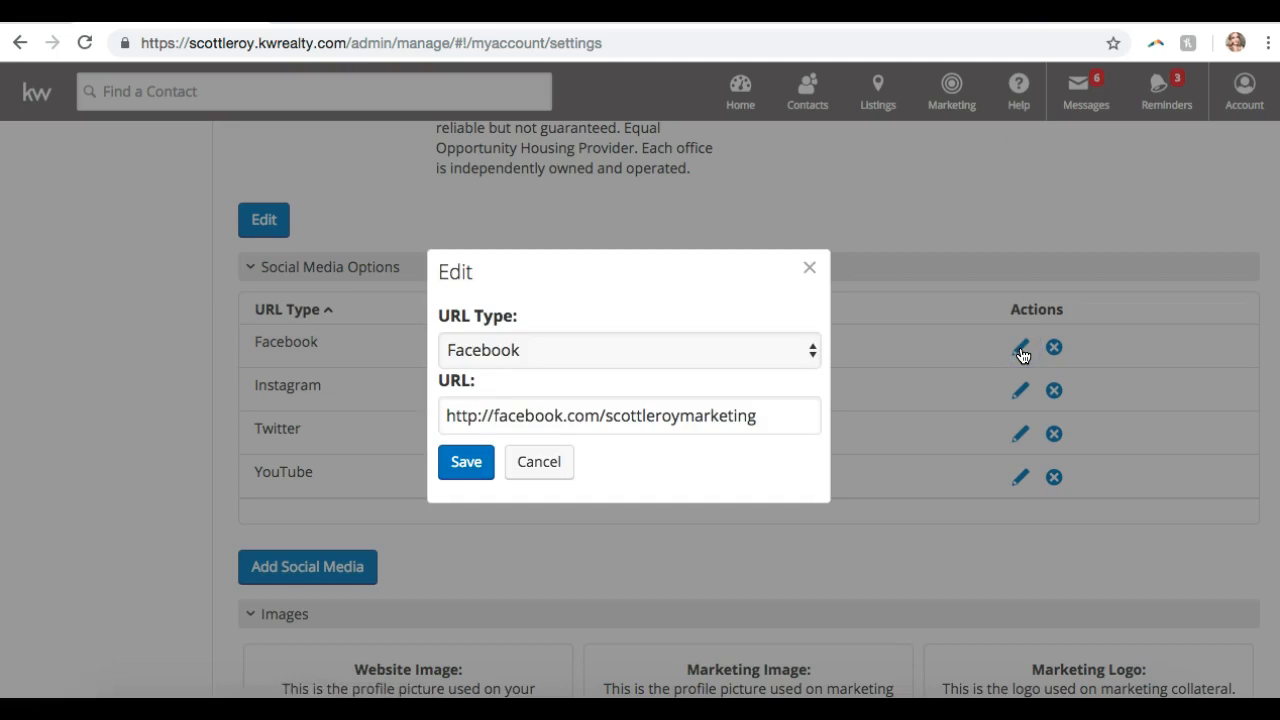
left_click(816, 266)
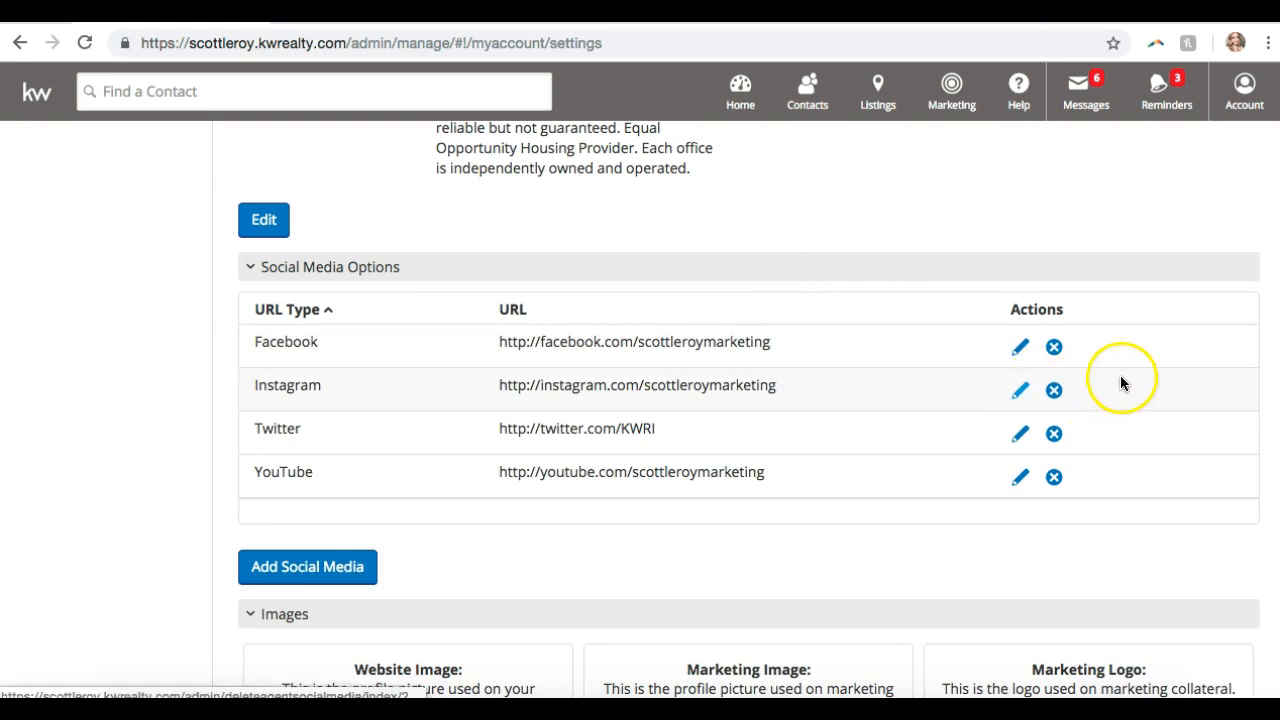
left_click(1055, 348)
left_click(489, 392)
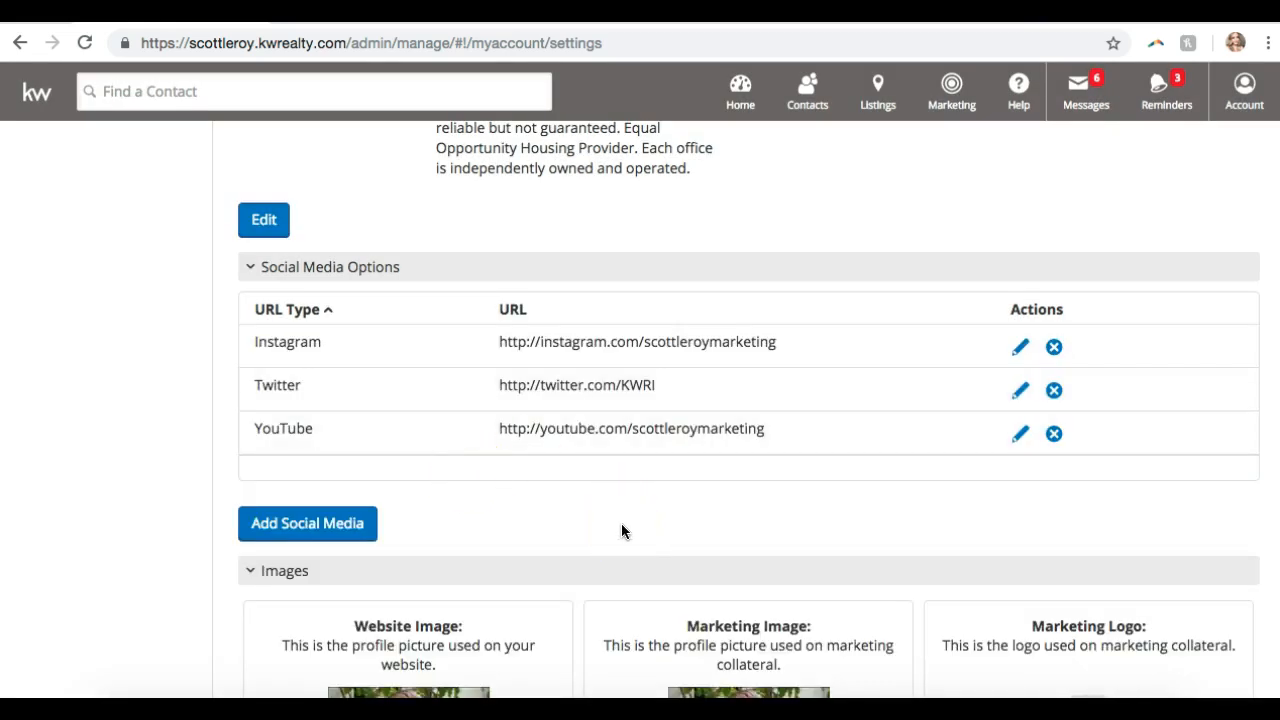
- Add a Facebook social media link with the agent's facebook.com page address and save it
left_click(316, 535)
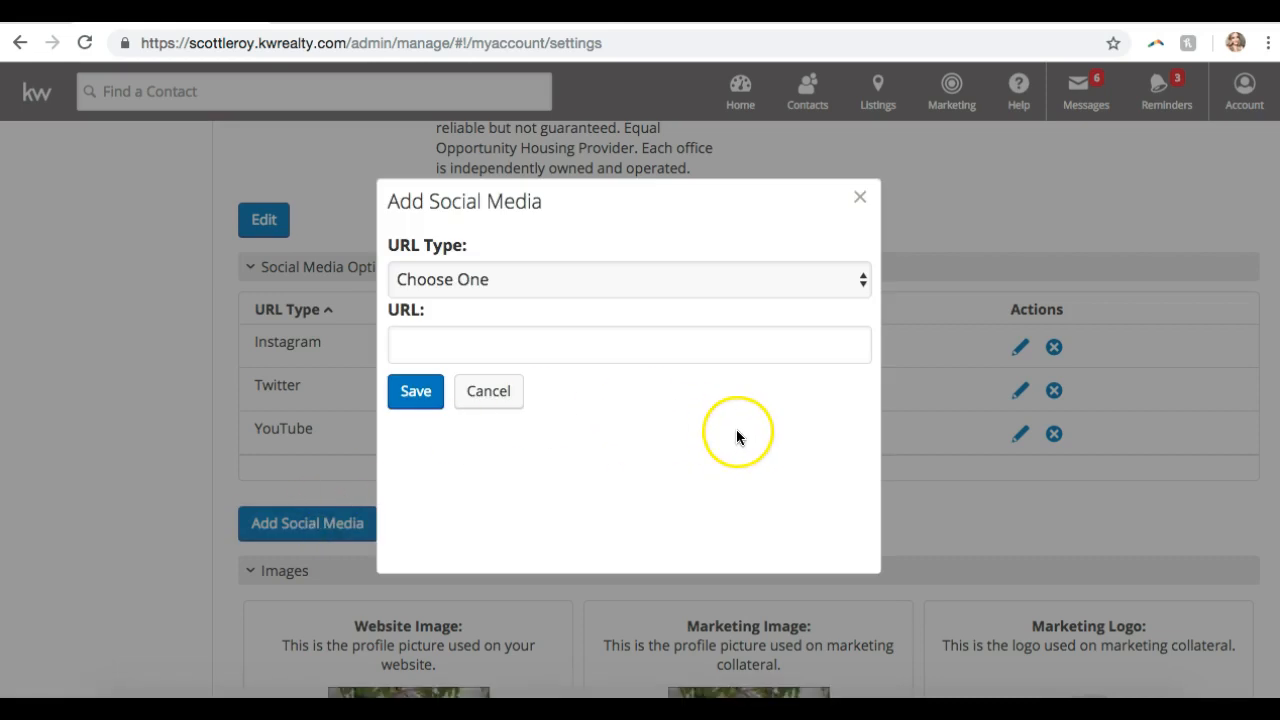
left_click(564, 286)
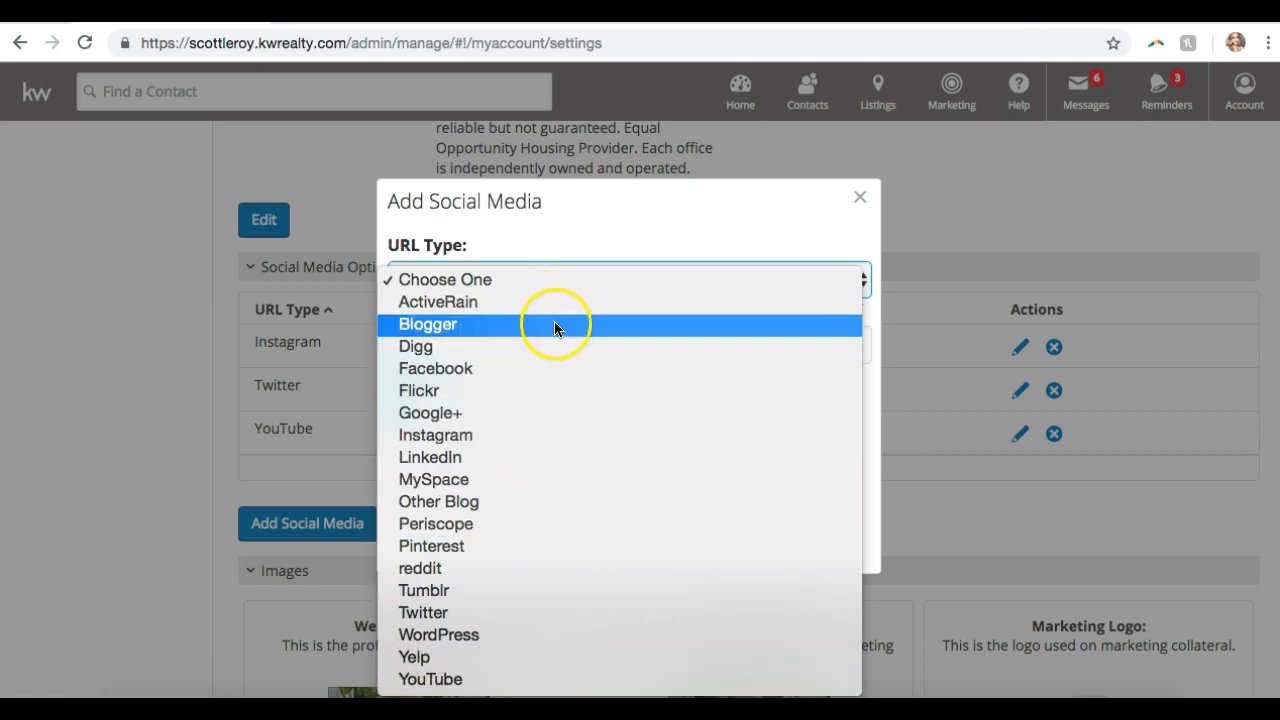
left_click(510, 370)
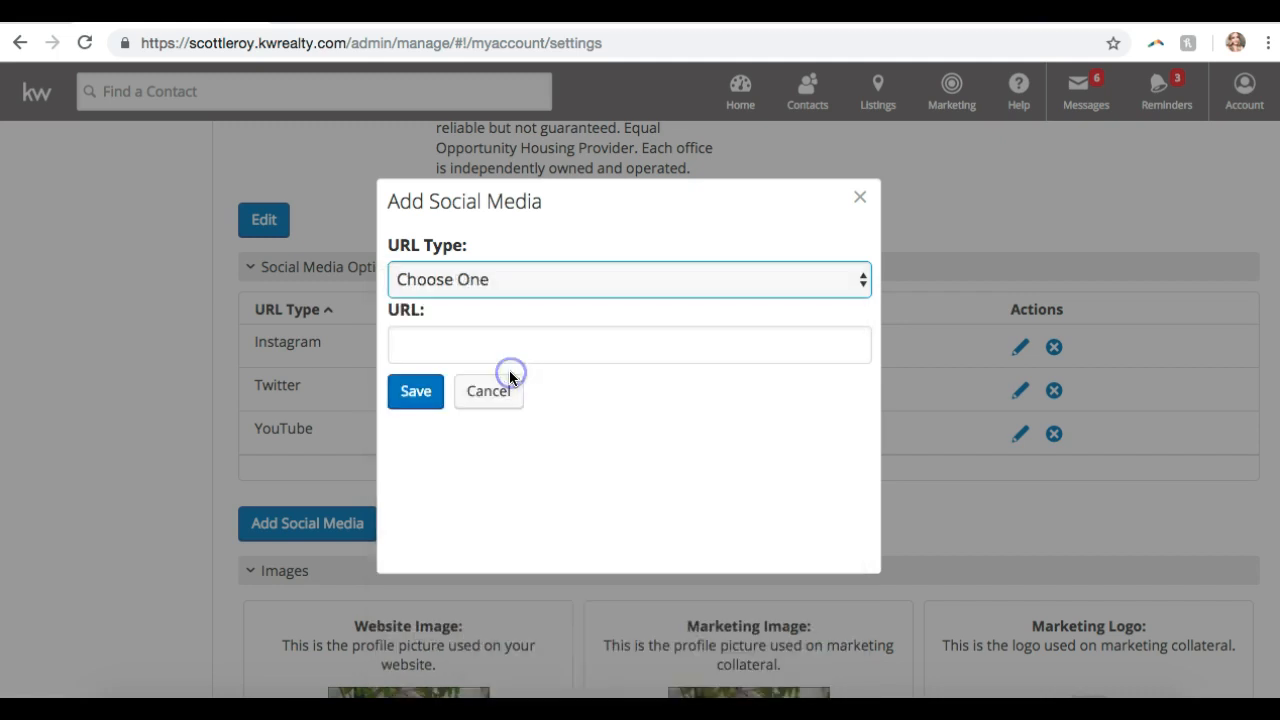
left_click(489, 346)
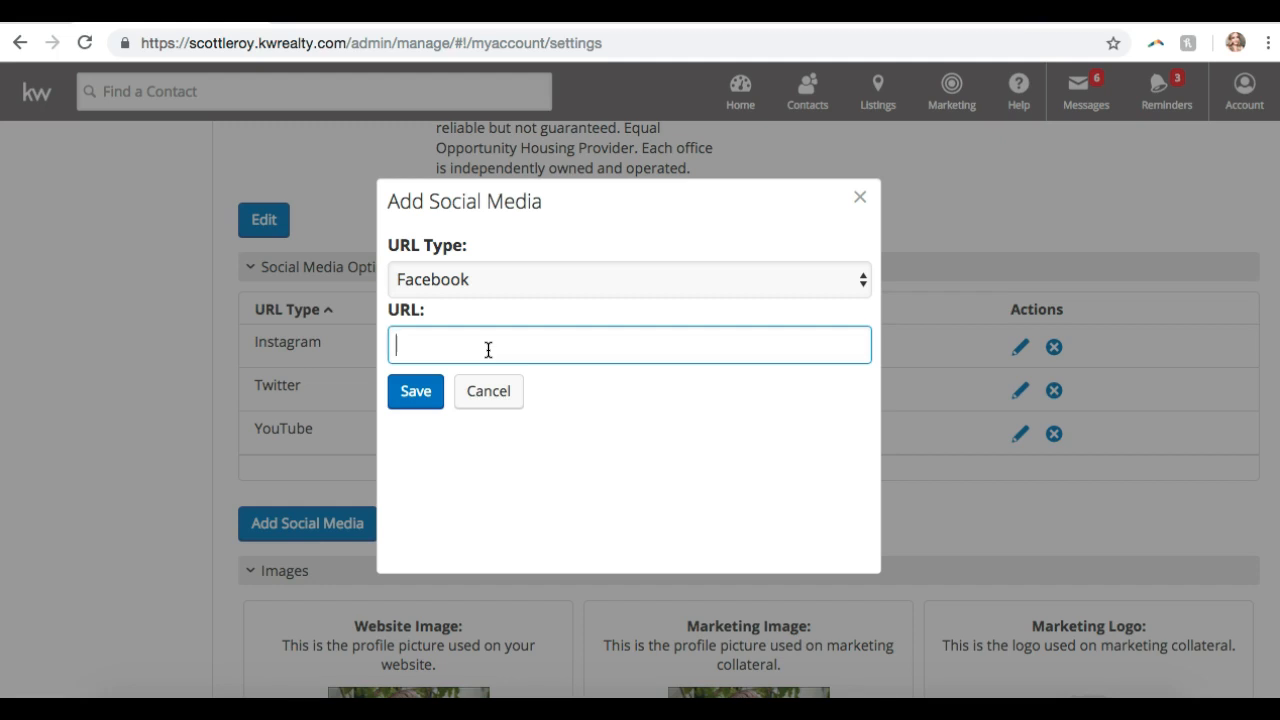
type("facebook.com/")
type("scottleroymar")
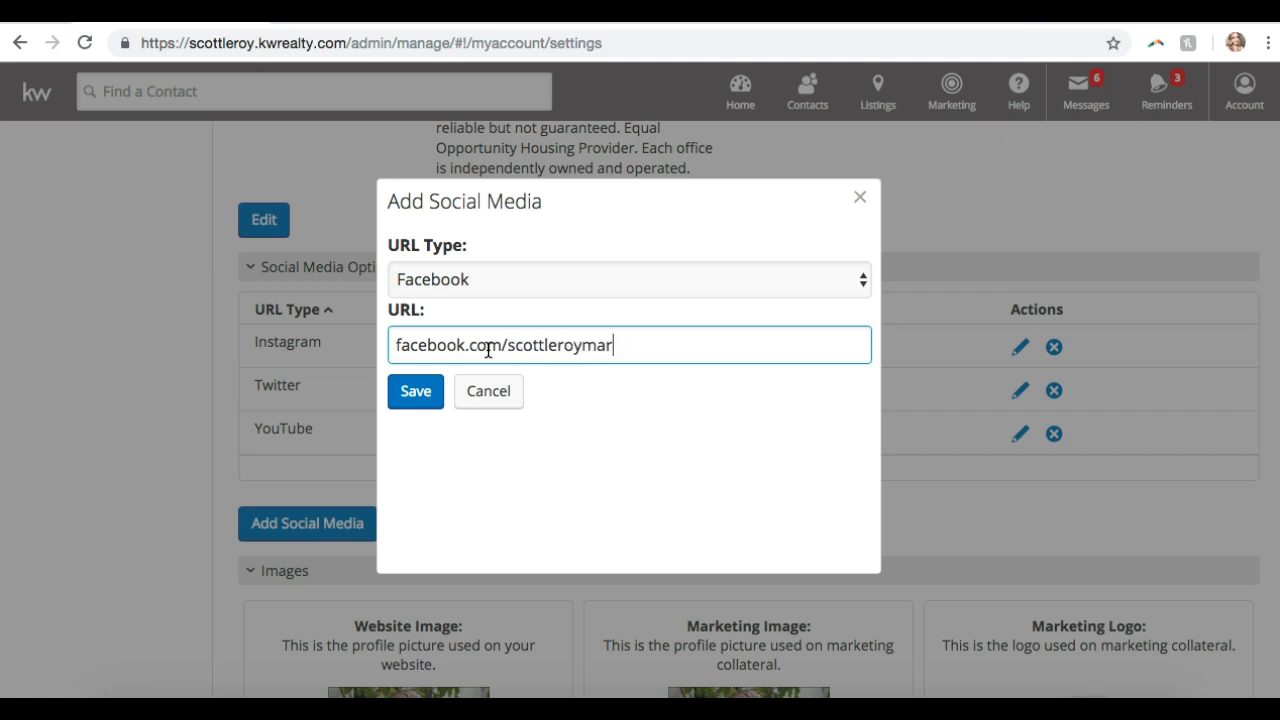
type("keting")
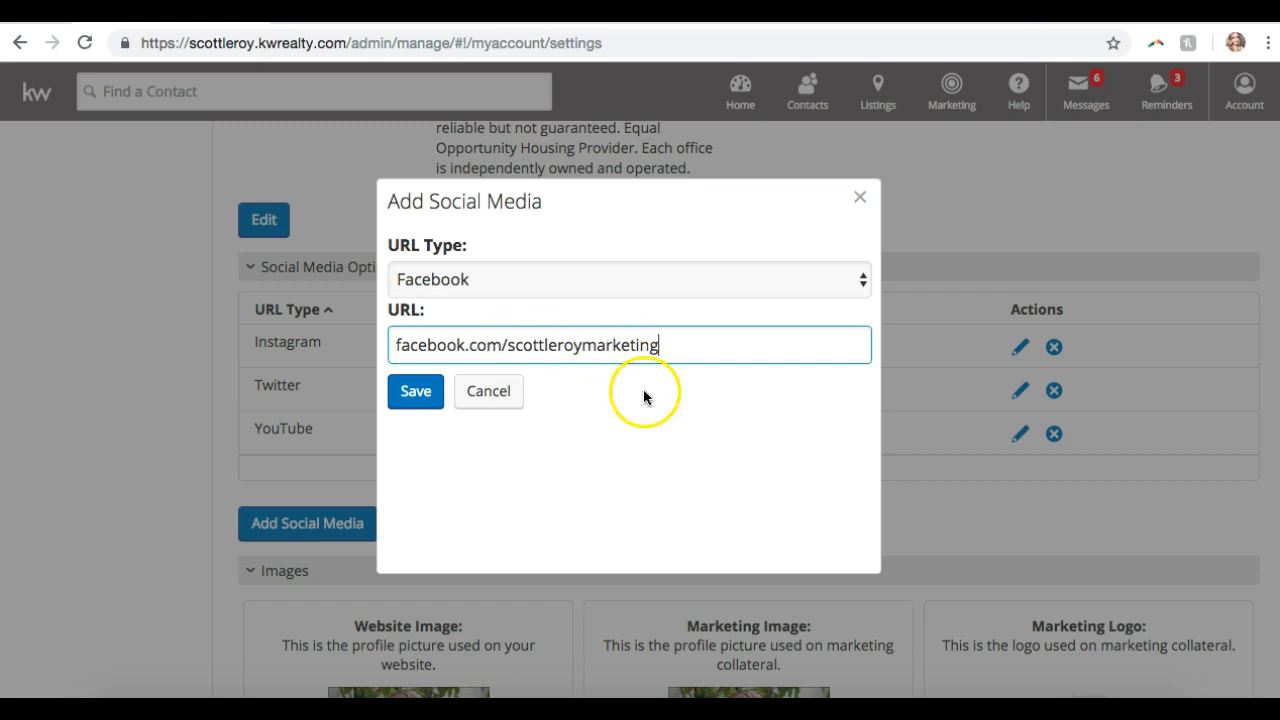
left_click(426, 392)
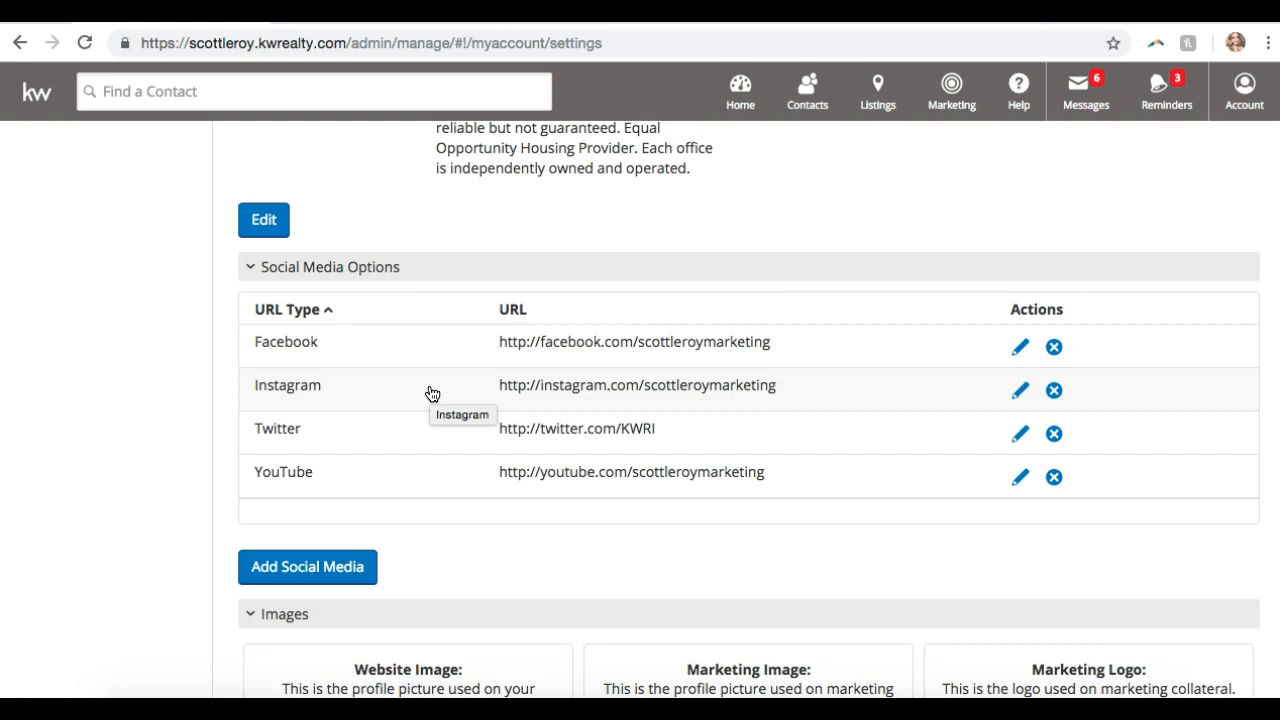
scroll(432, 393, "down", 3)
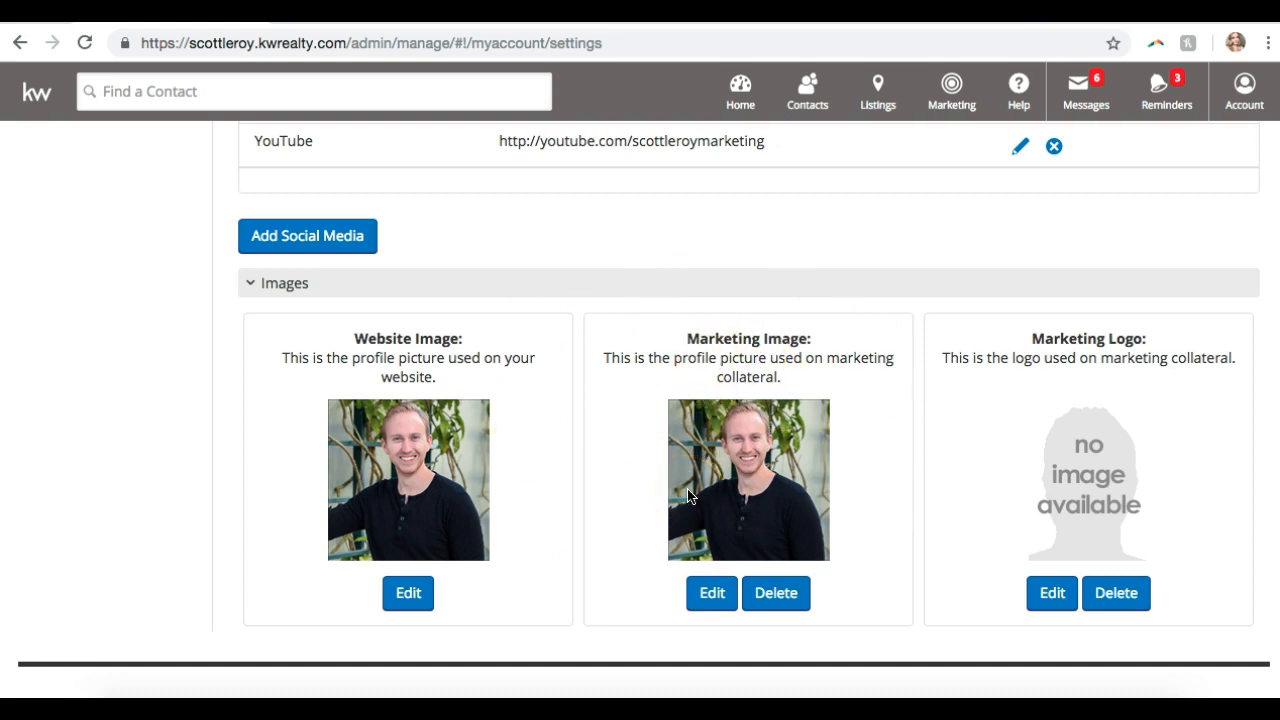
left_click(1100, 480)
- Scroll back to the top of Settings and open the Marketing menu in the top bar
scroll(765, 365, "up", 5)
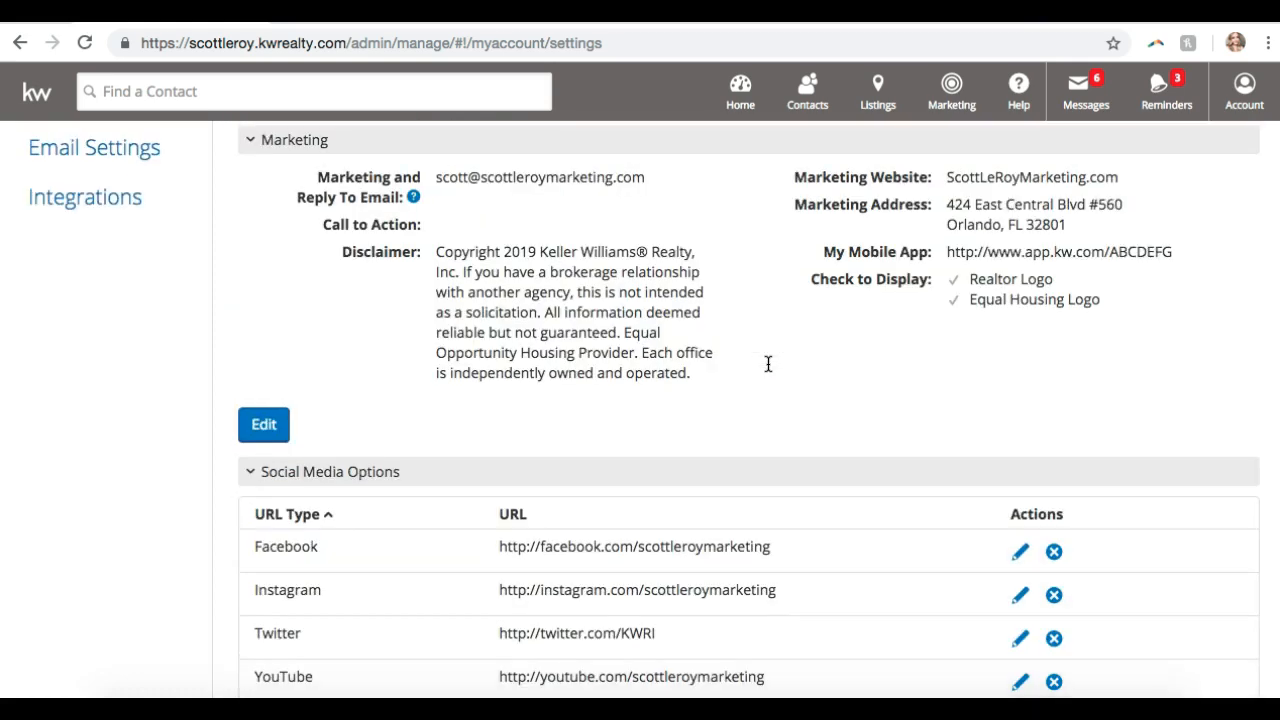
scroll(768, 364, "up", 5)
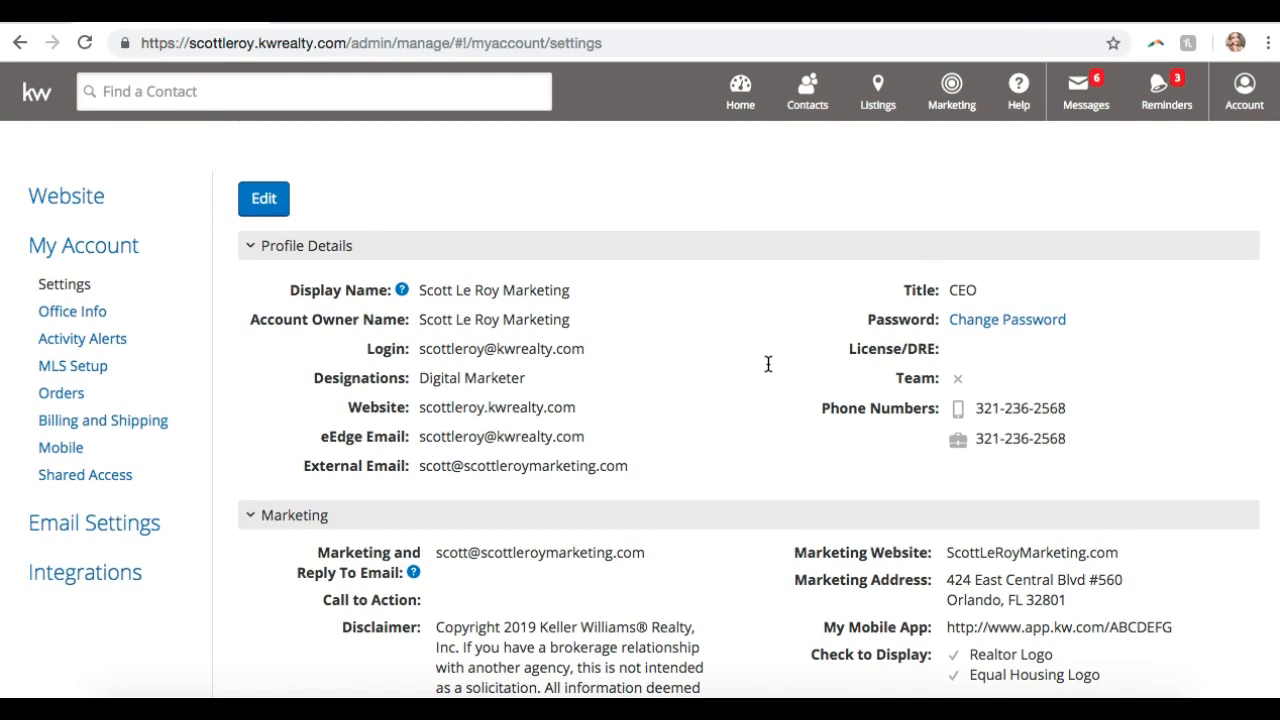
left_click(951, 86)
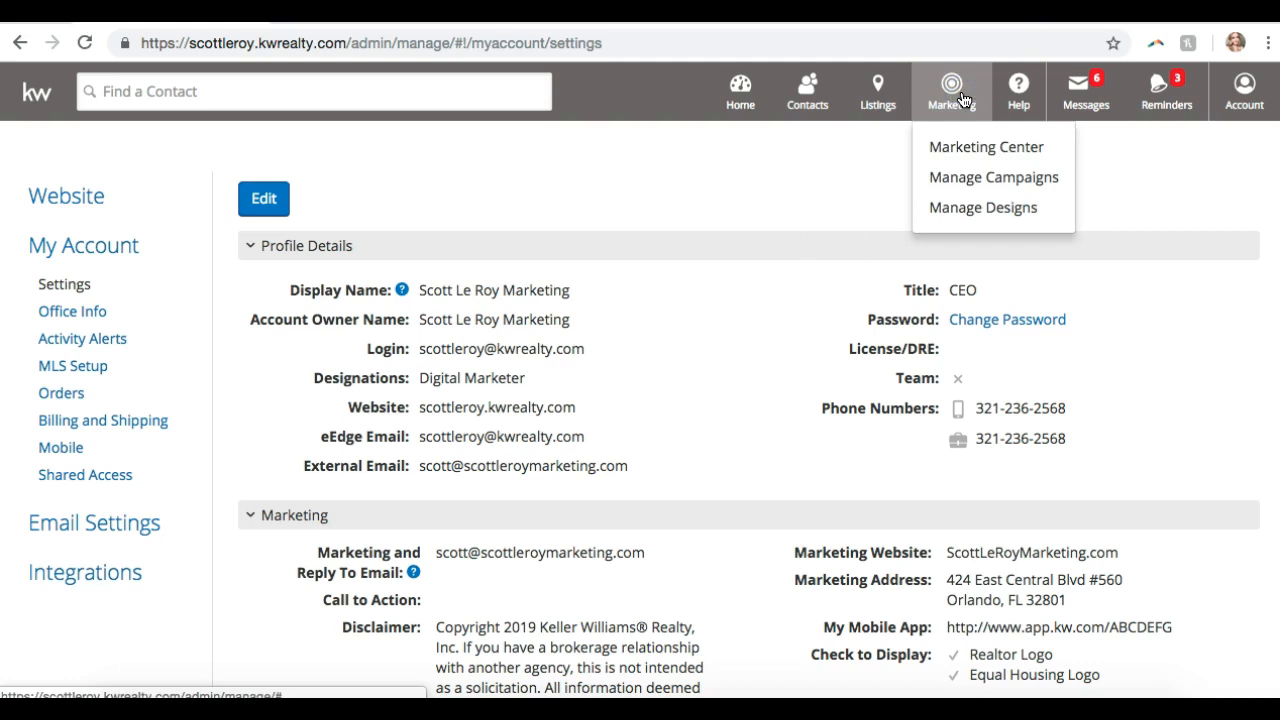
- Choose Manage Campaigns from the Marketing menu
left_click(1020, 182)
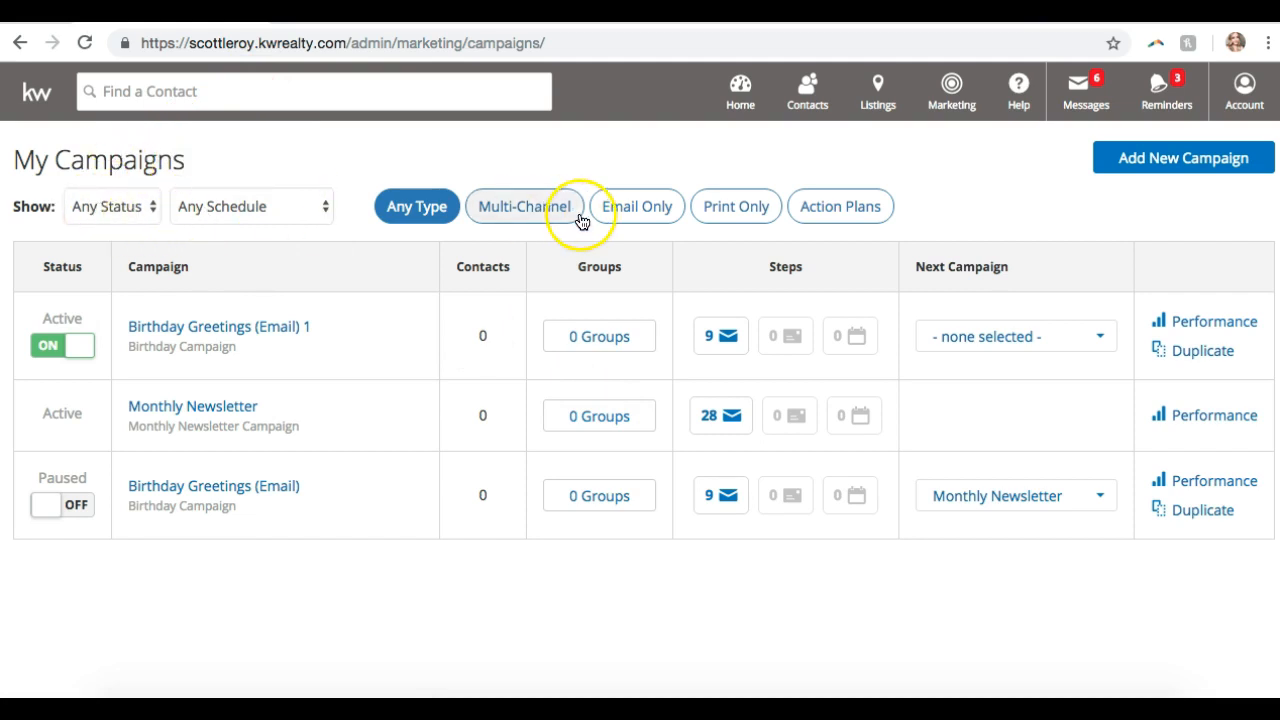
- Filter the campaign list to Active status, keeping Any Schedule and Any Type
left_click(91, 210)
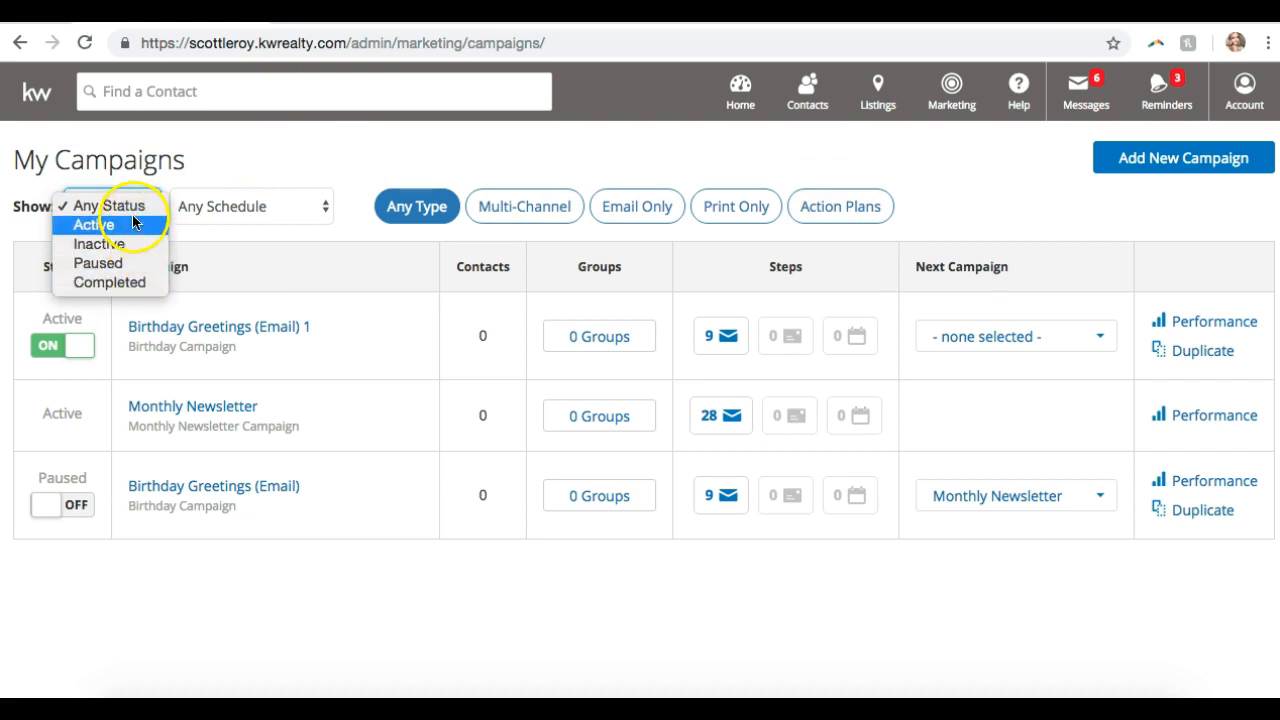
left_click(118, 223)
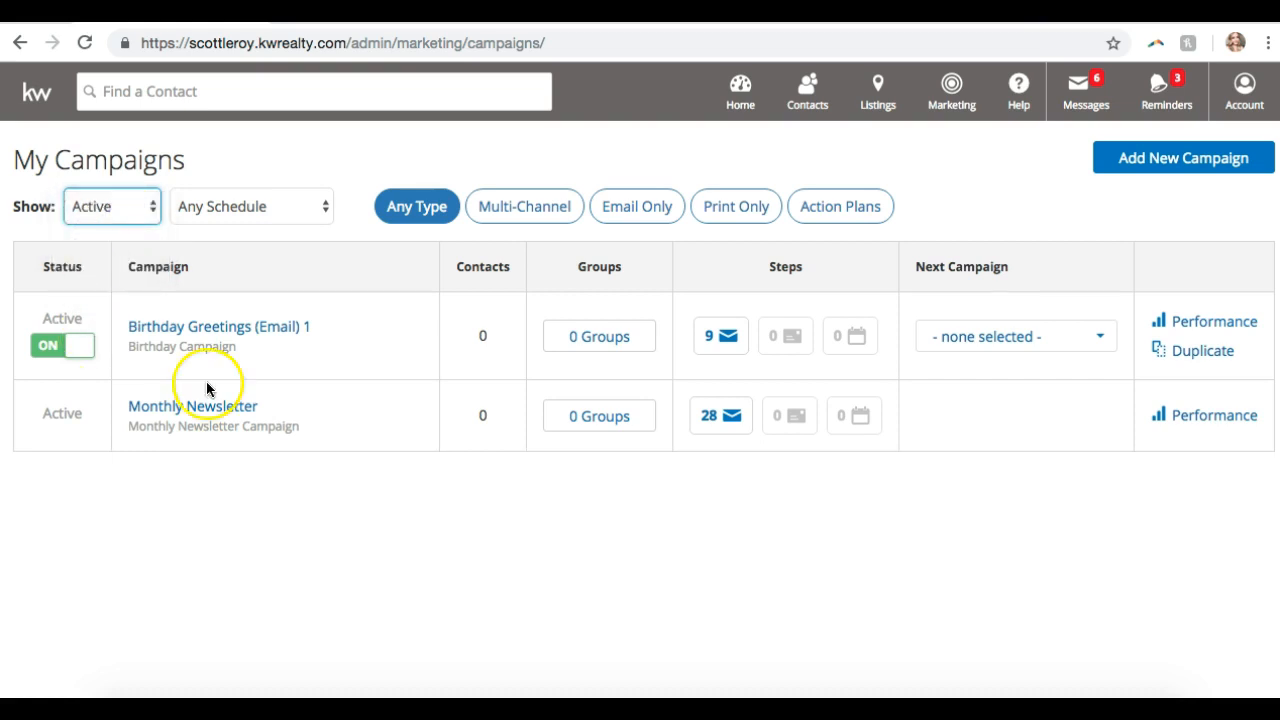
left_click(231, 206)
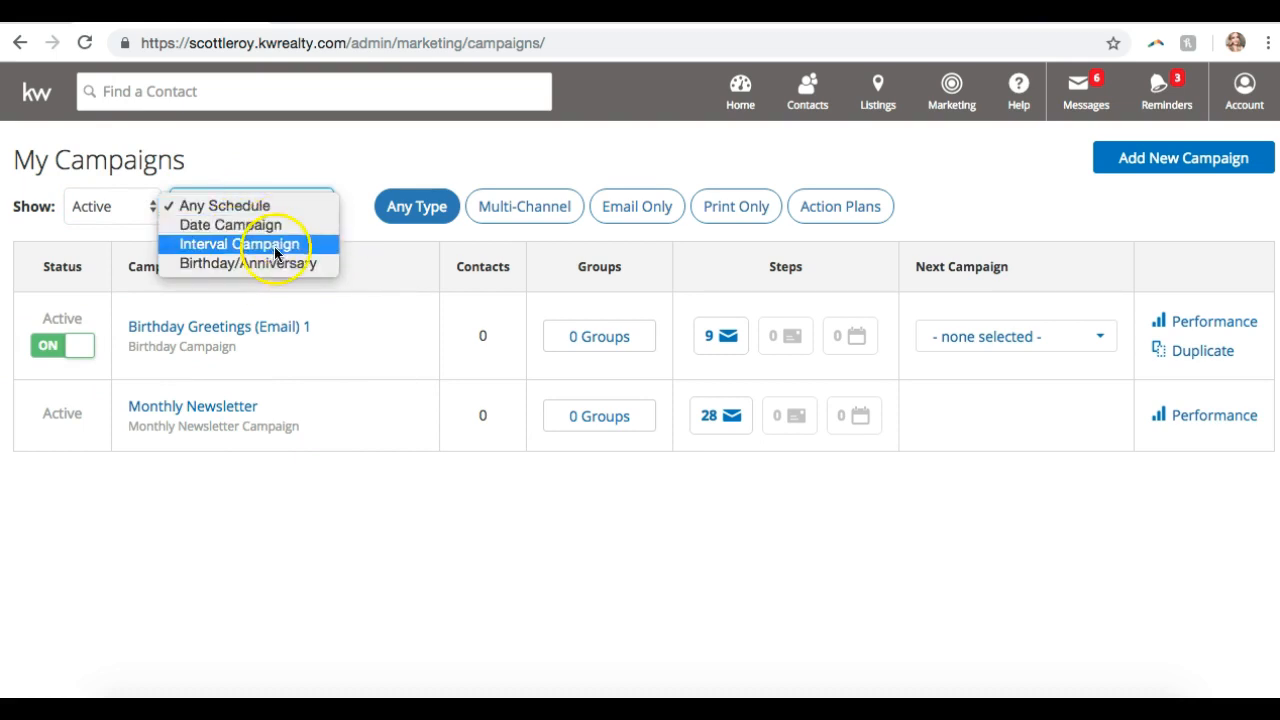
left_click(417, 168)
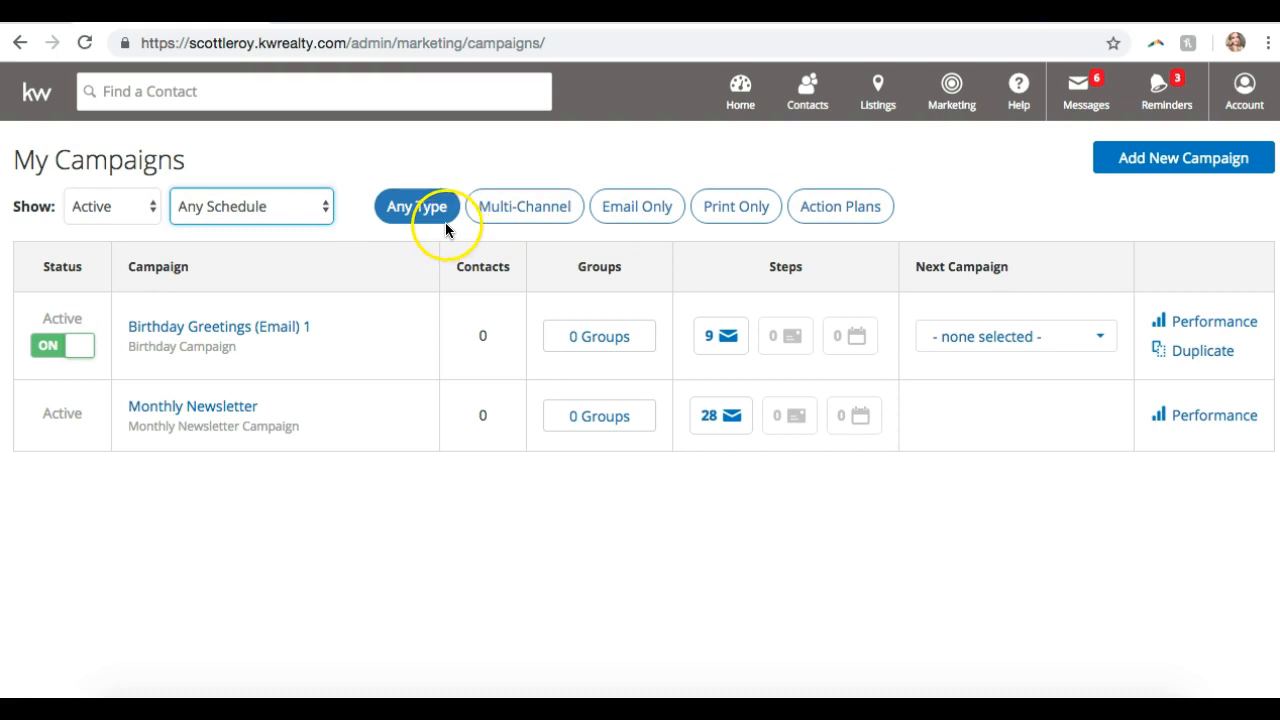
left_click(996, 205)
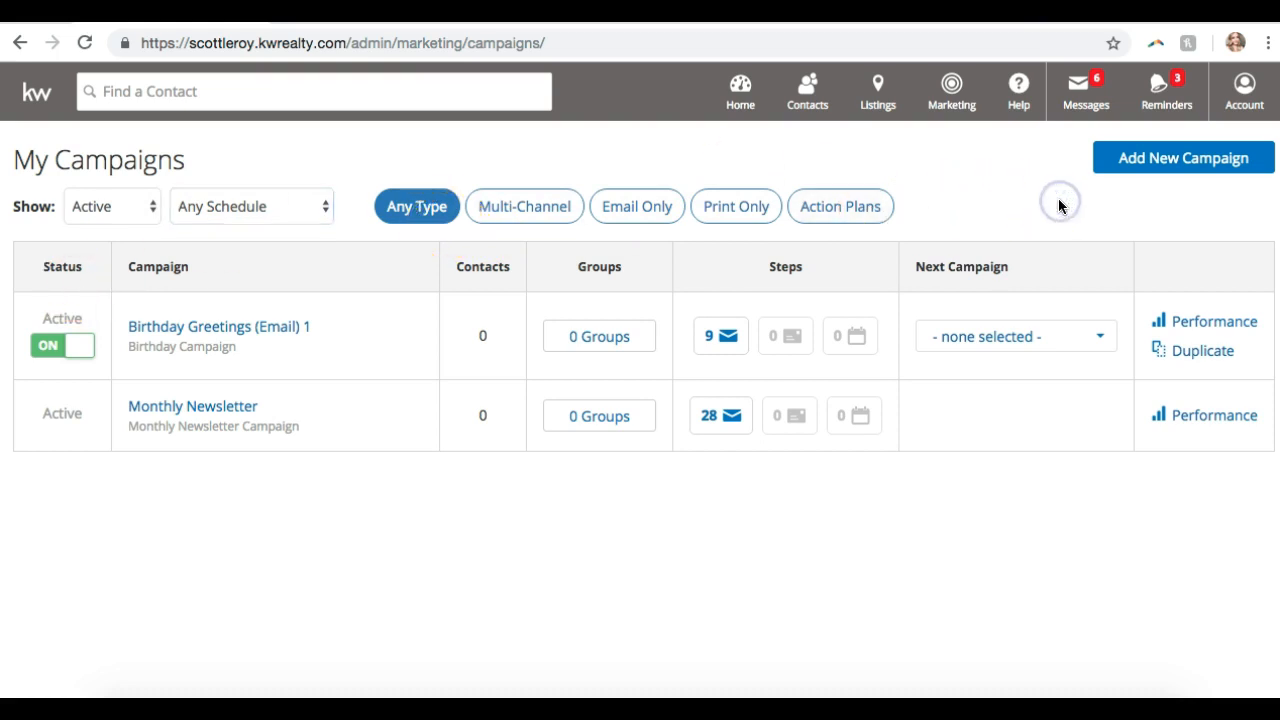
- Start a new campaign and open the Delivery Schedule filter for templates
left_click(1133, 161)
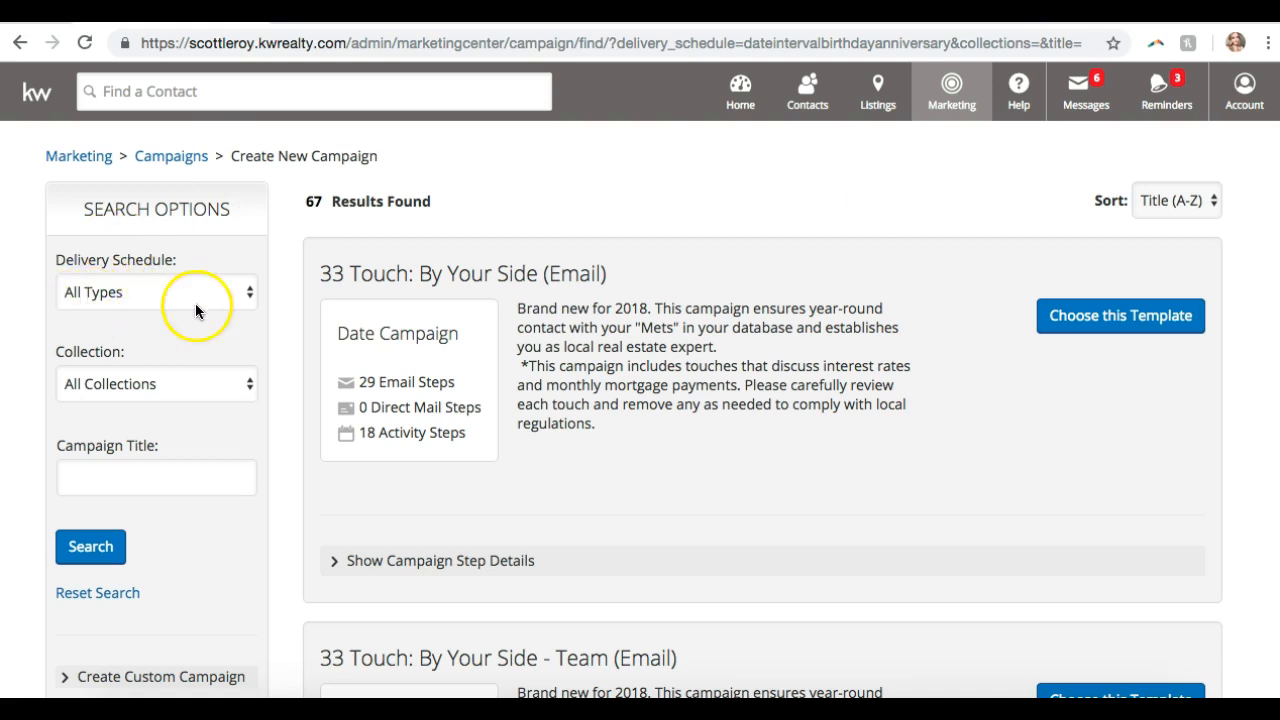
scroll(94, 449, "down", 3)
scroll(100, 449, "up", 3)
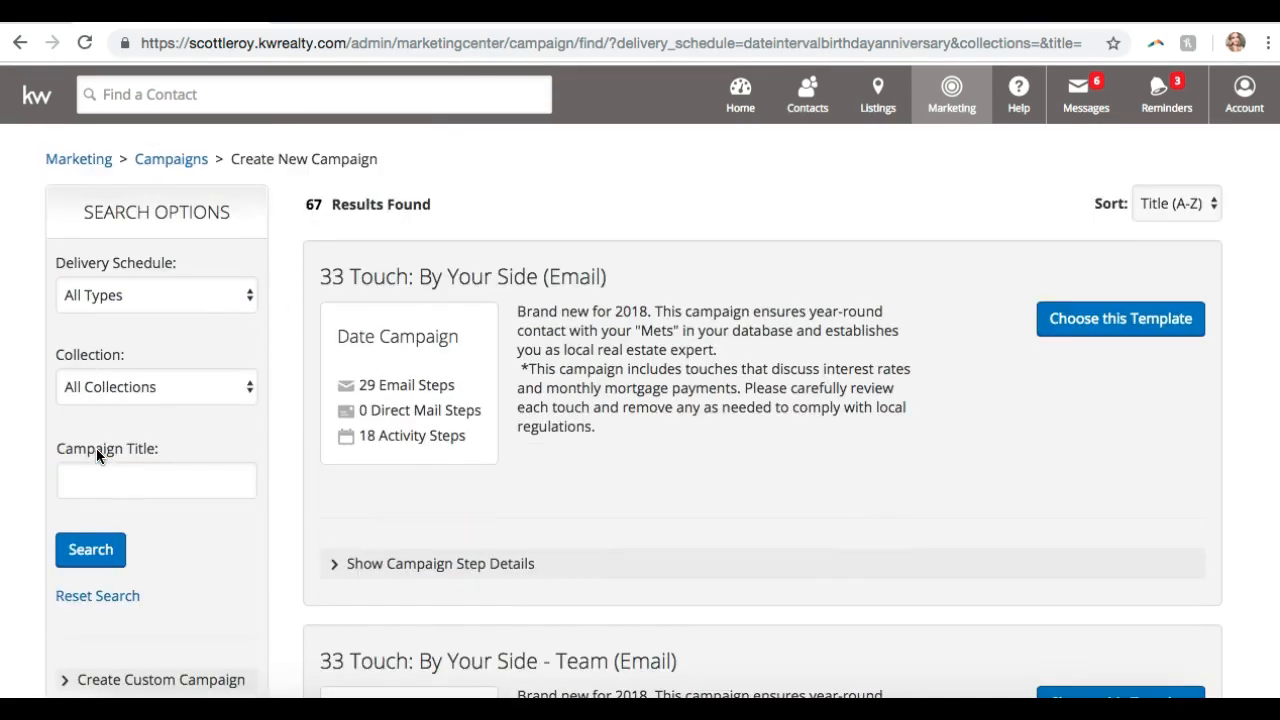
left_click(168, 285)
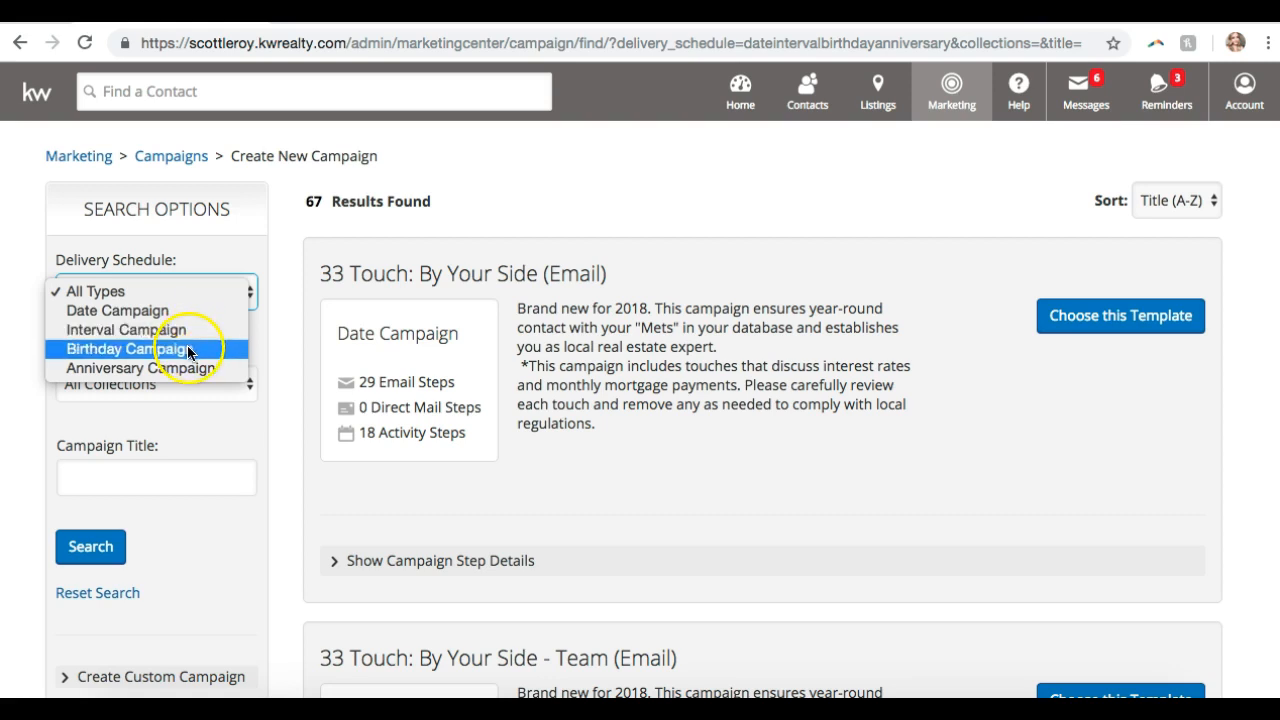
left_click(187, 350)
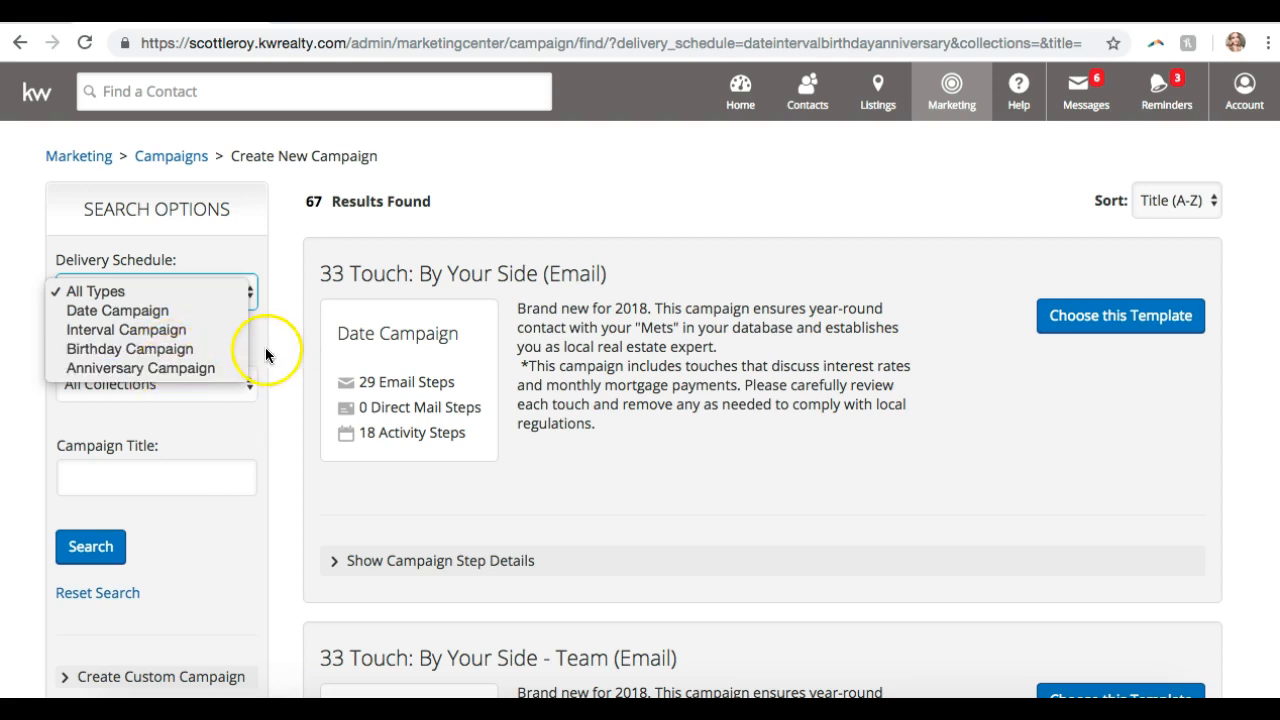
left_click(266, 348)
left_click(200, 385)
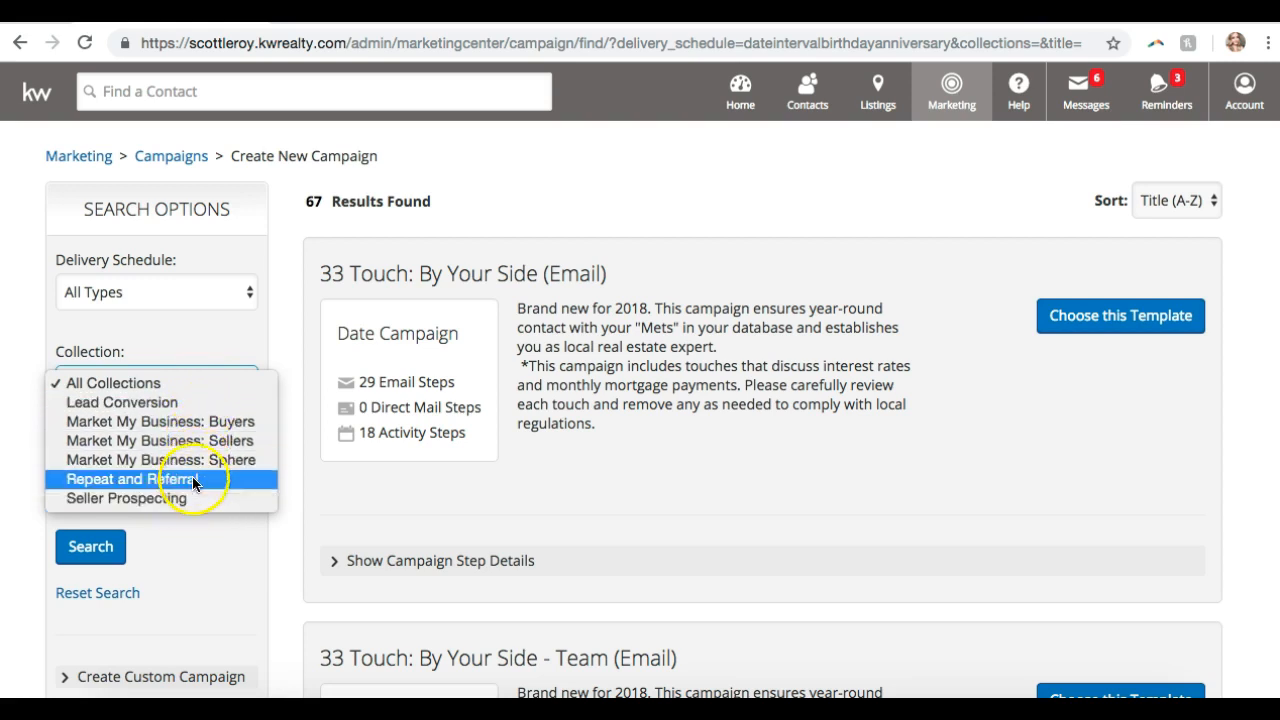
left_click(194, 352)
left_click(121, 481)
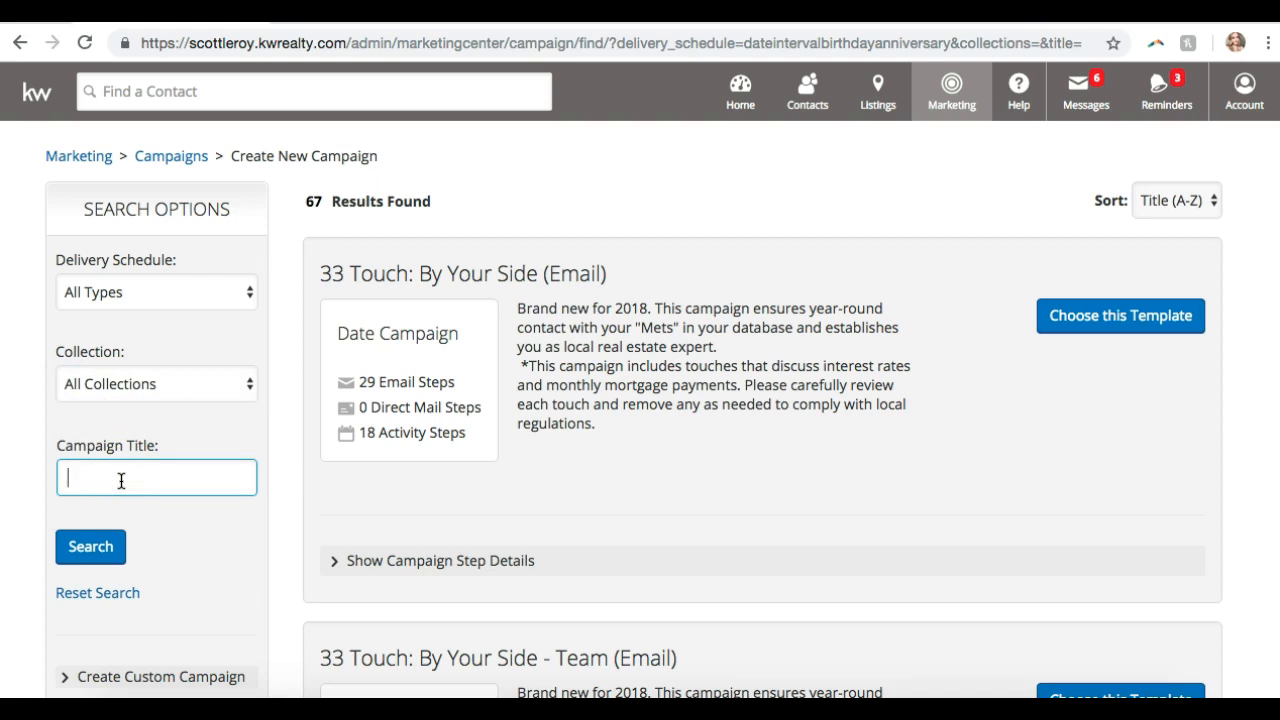
scroll(121, 481, "down", 1)
scroll(121, 481, "down", 2)
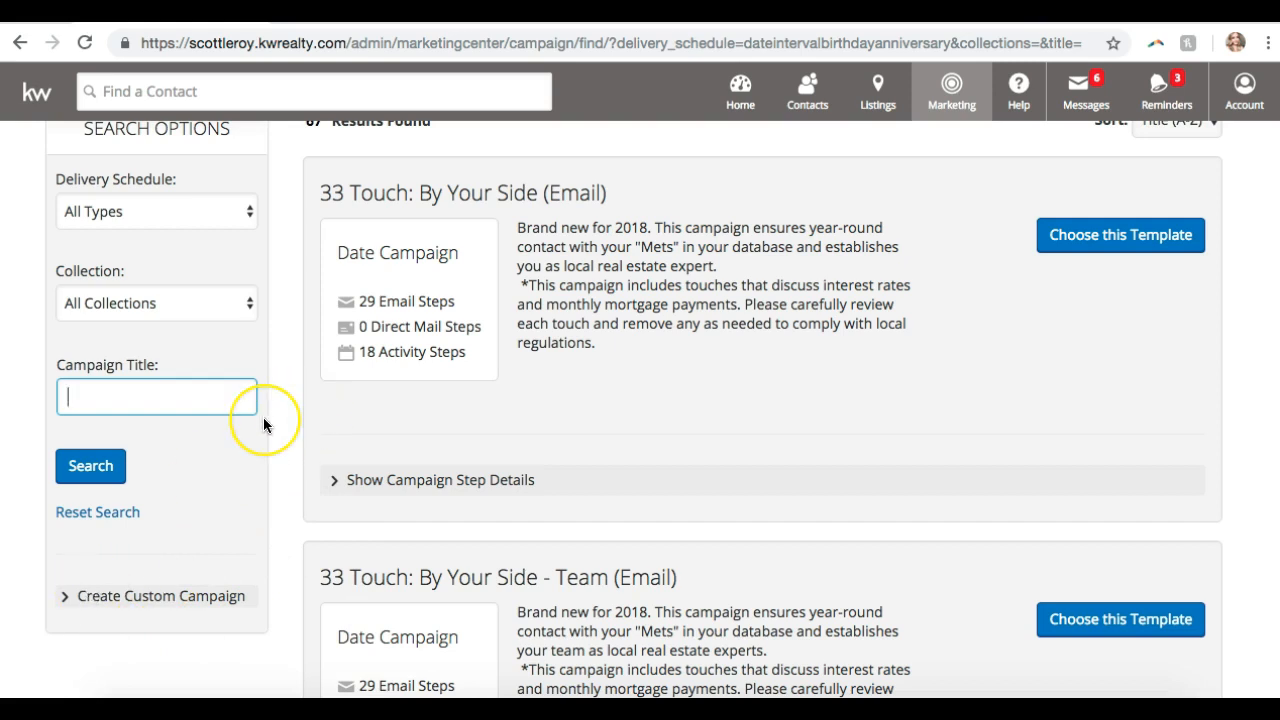
scroll(577, 299, "up", 2)
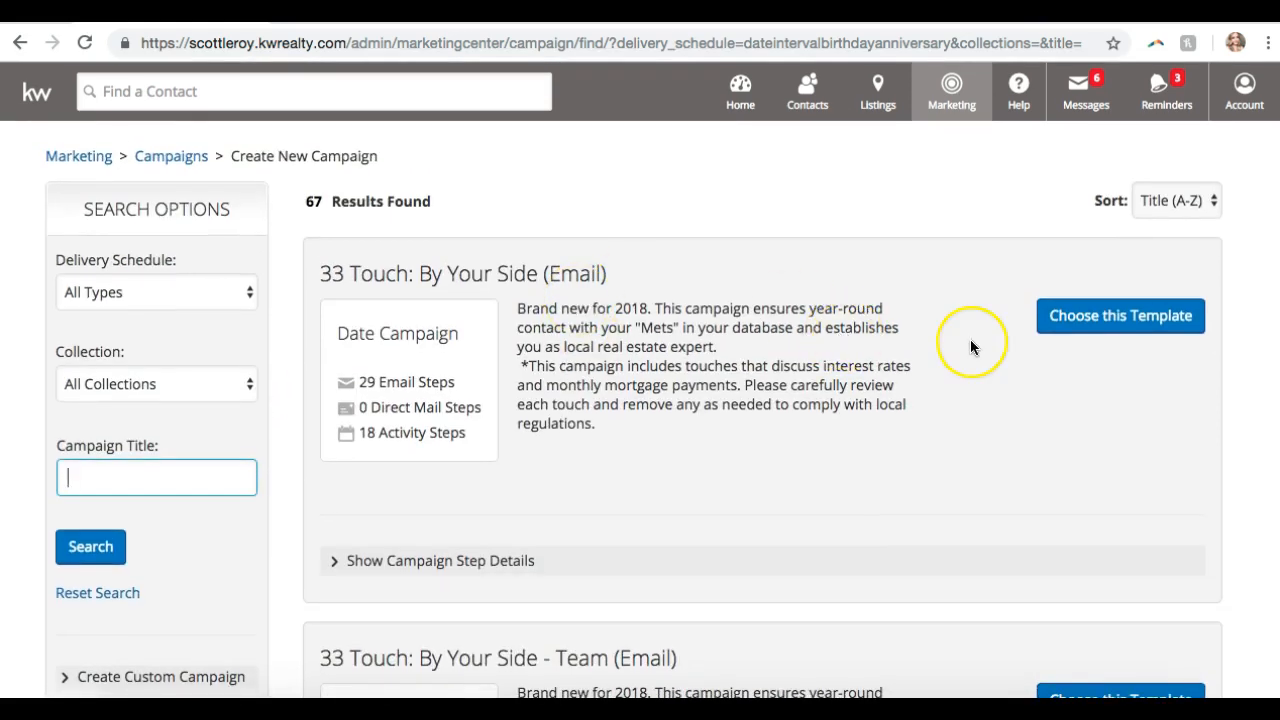
scroll(970, 339, "down", 1)
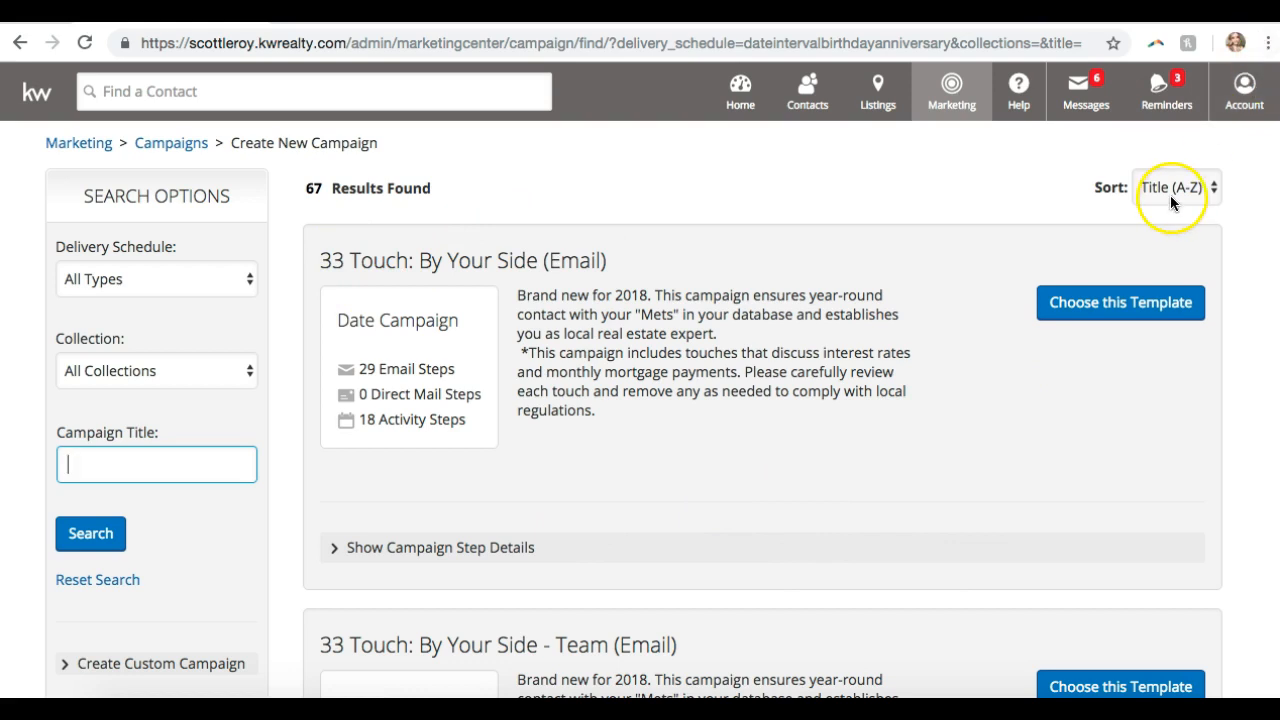
scroll(512, 558, "down", 9)
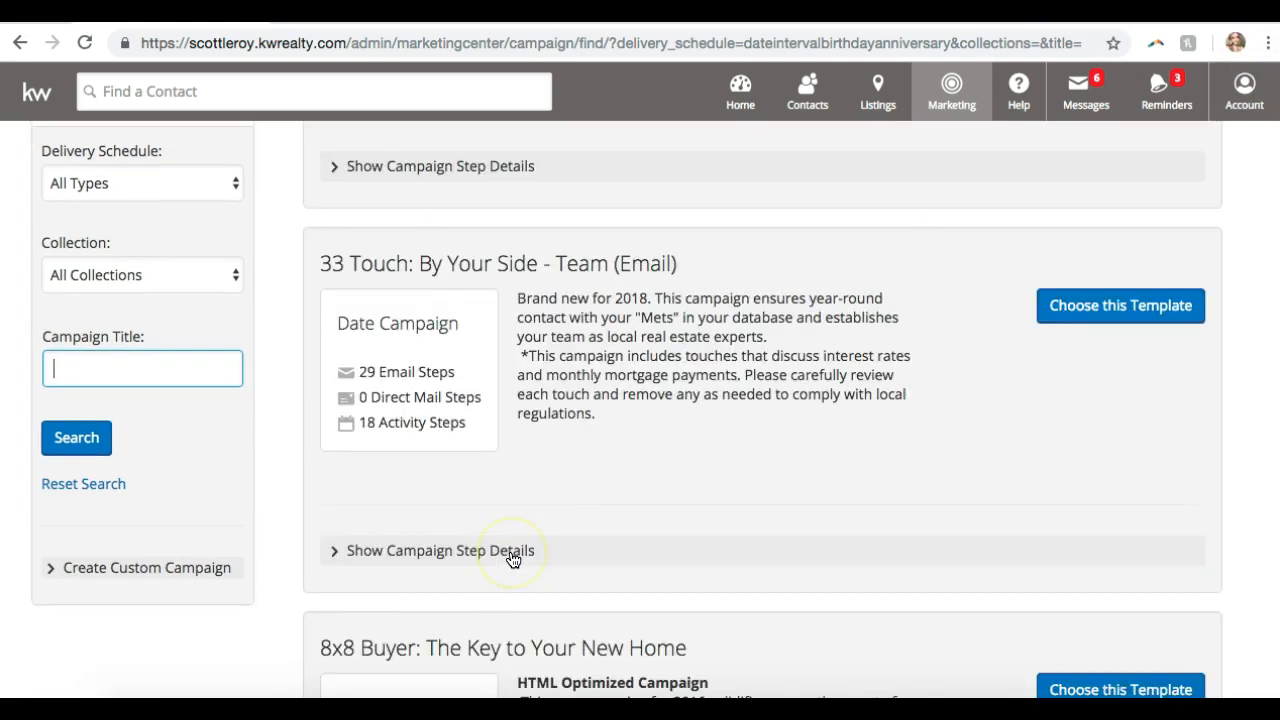
- Scroll the template results to the '12 Direct: A Happy and Healthy Home (Email)' card
scroll(512, 558, "up", 10)
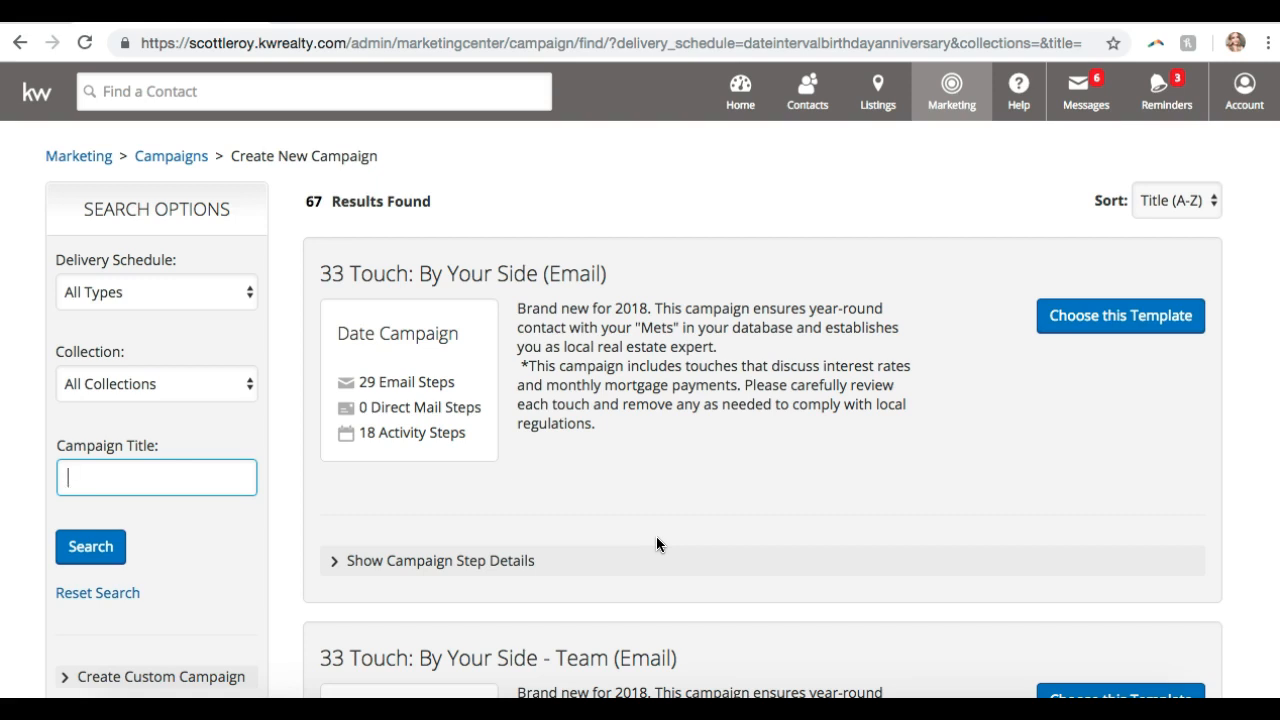
scroll(650, 596, "down", 1)
scroll(650, 596, "down", 10)
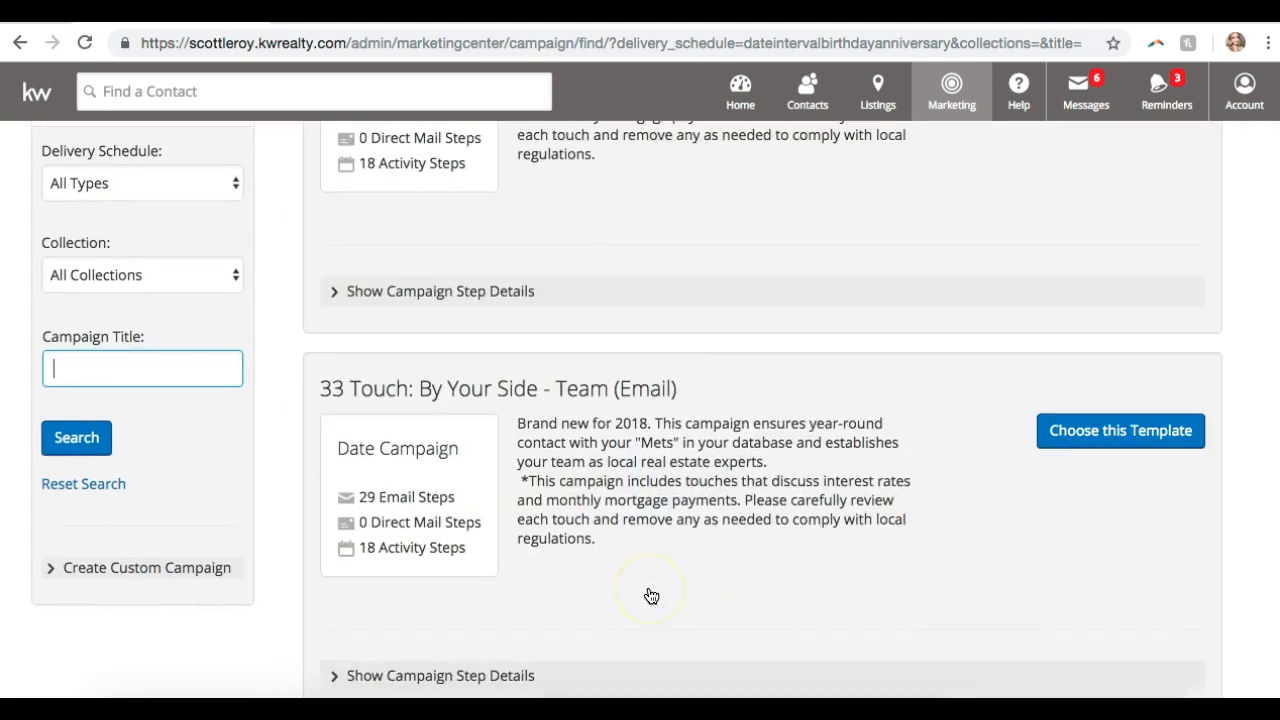
scroll(646, 620, "down", 20)
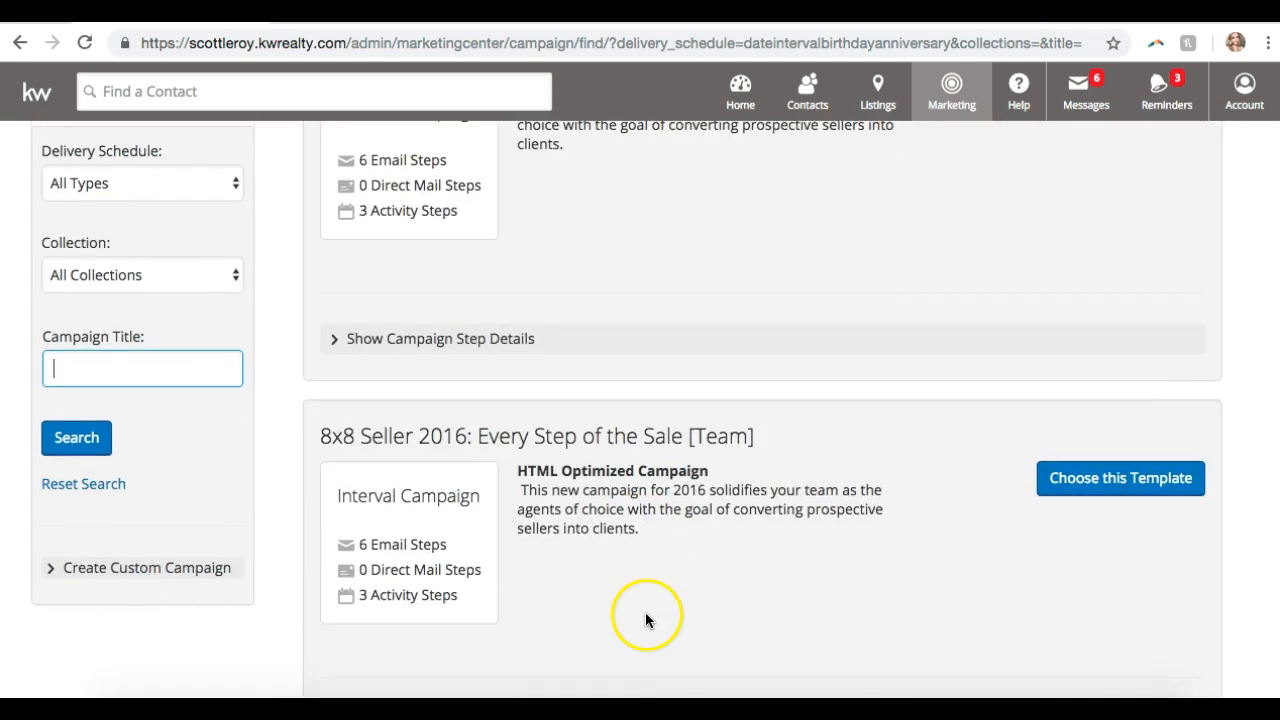
scroll(642, 634, "down", 20)
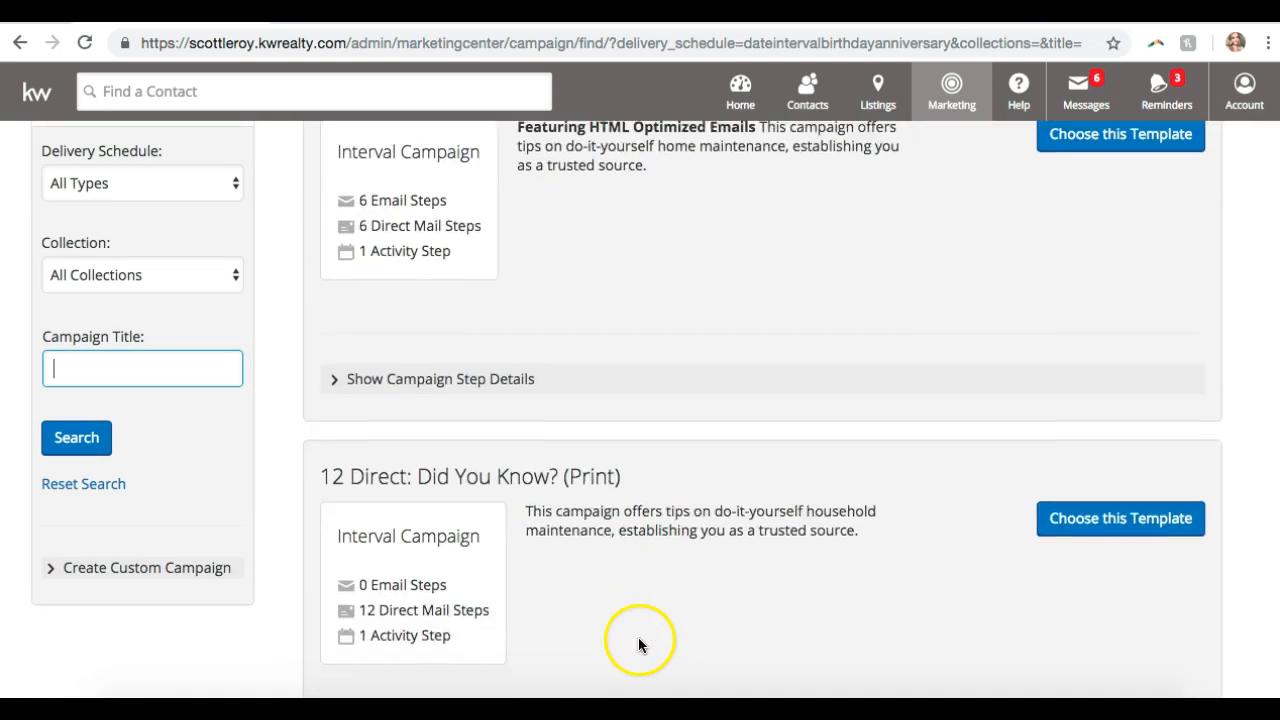
scroll(639, 647, "up", 15)
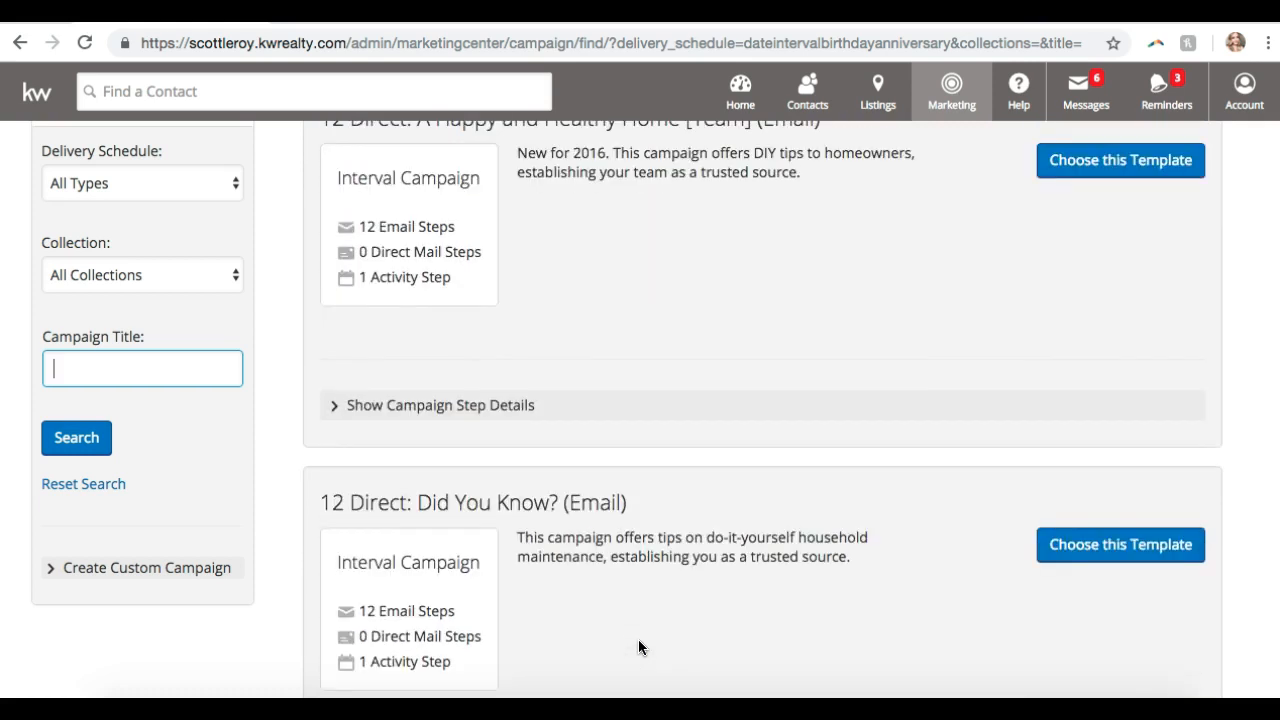
scroll(638, 647, "up", 2)
scroll(638, 647, "down", 5)
left_click(737, 401)
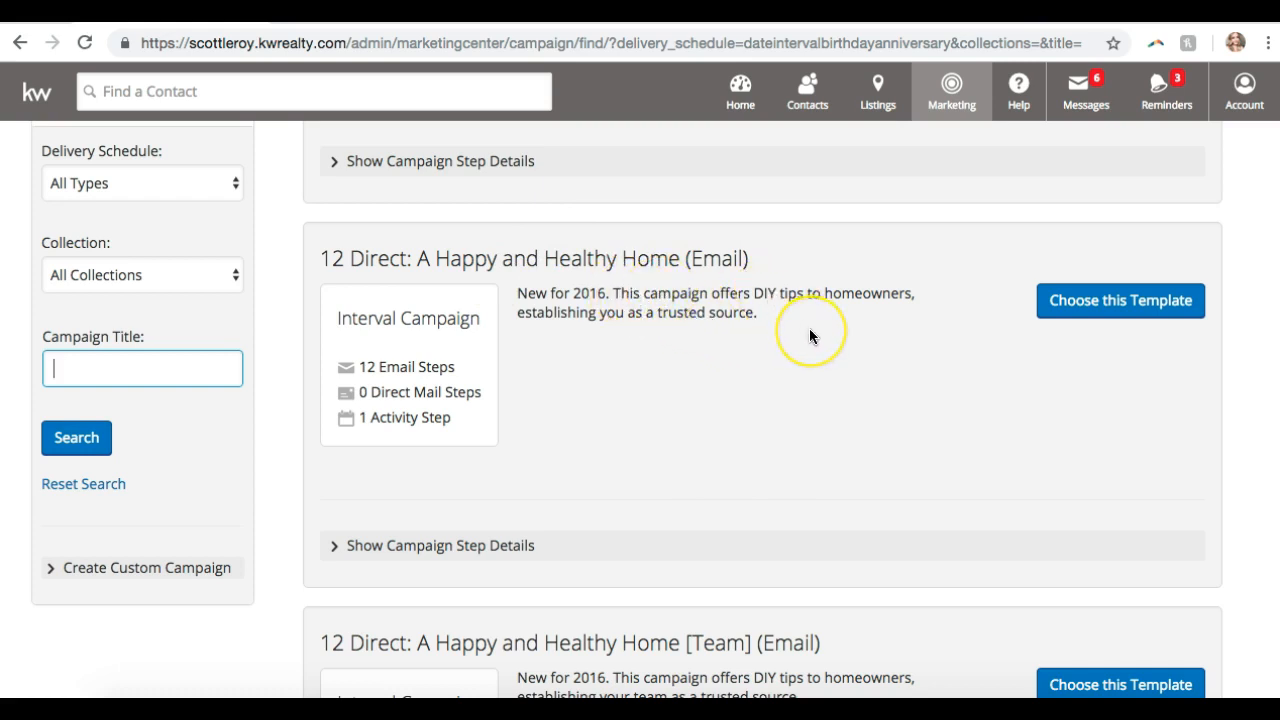
scroll(809, 330, "down", 1)
scroll(809, 330, "up", 1)
scroll(810, 330, "down", 1)
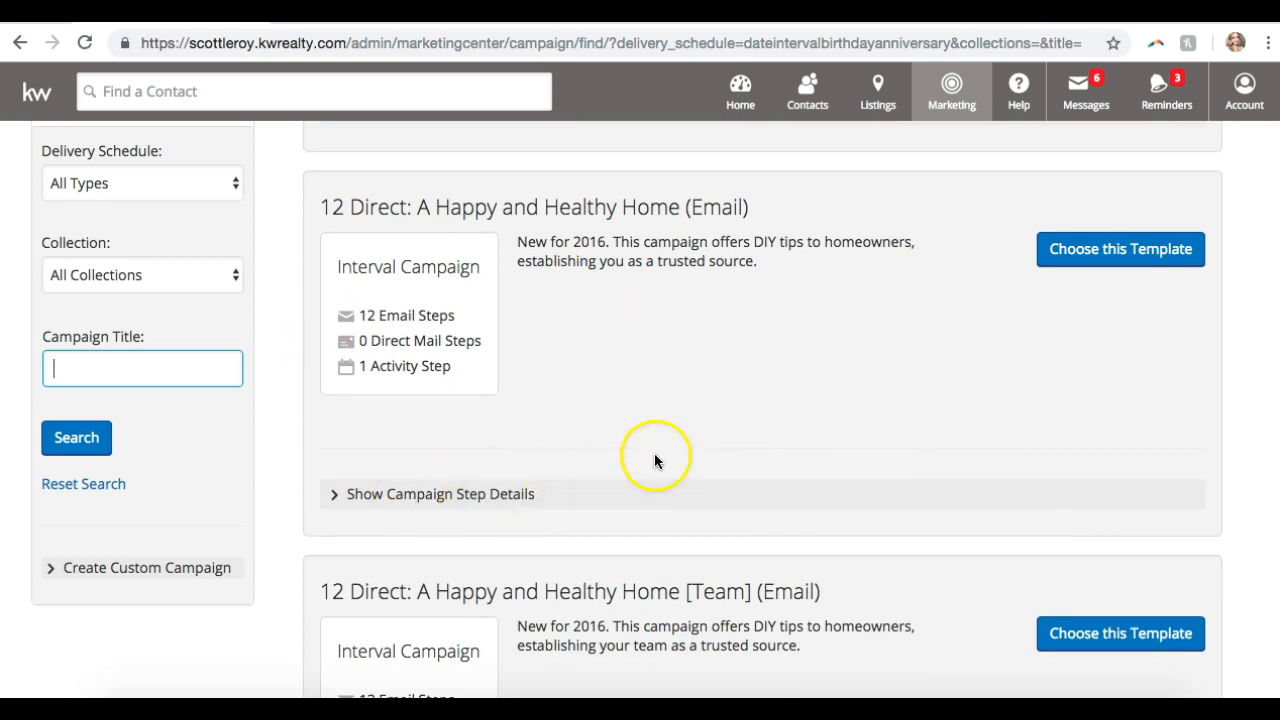
- Show the campaign step details of the Happy and Healthy Home template
left_click(400, 494)
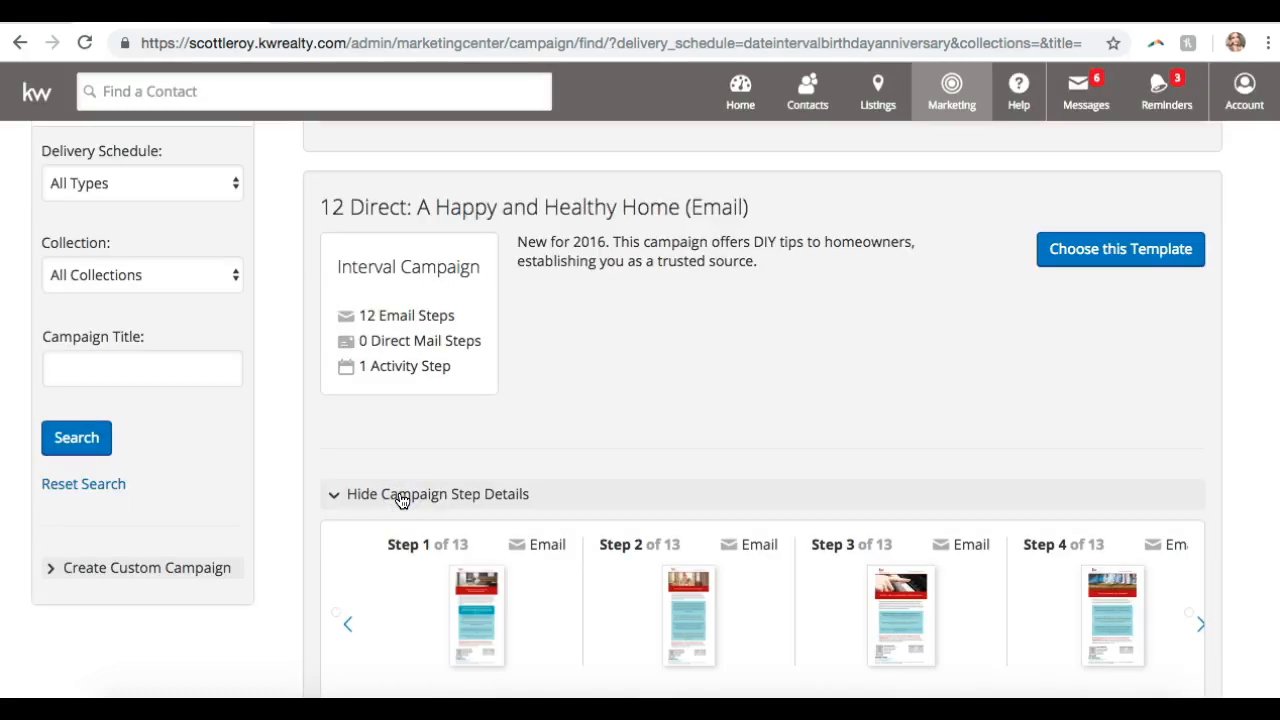
scroll(401, 500, "down", 3)
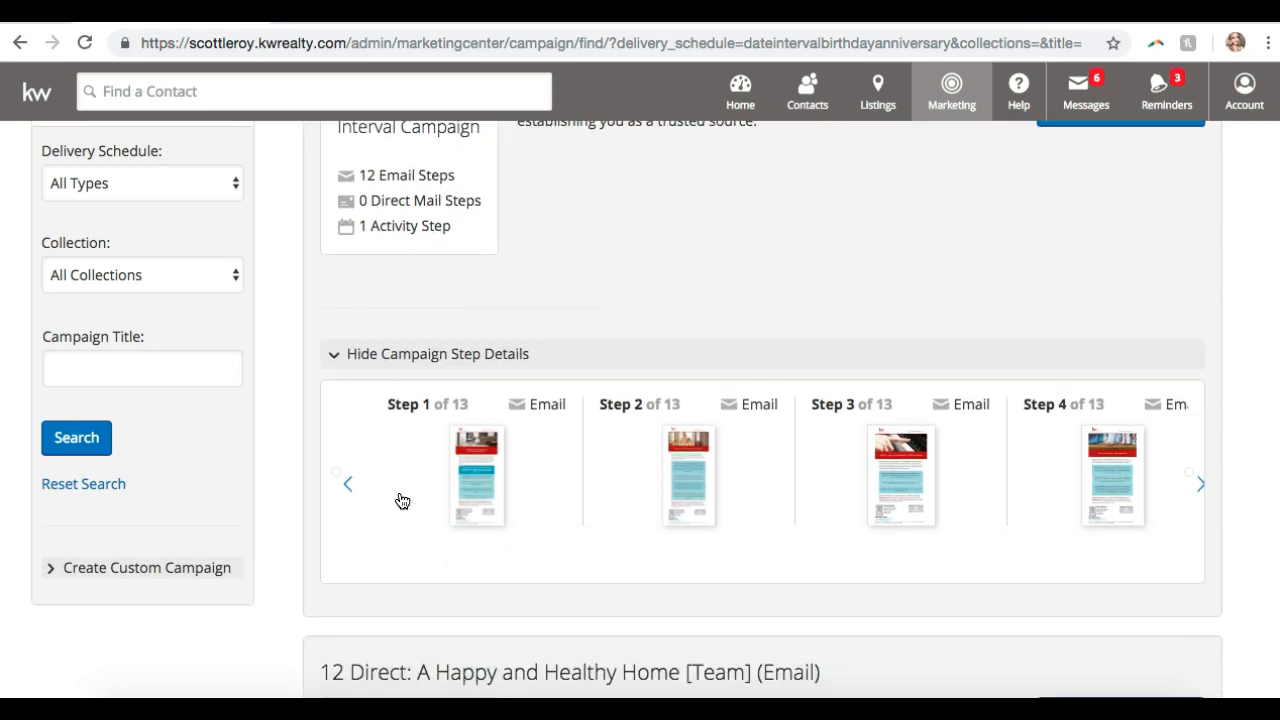
scroll(401, 500, "up", 1)
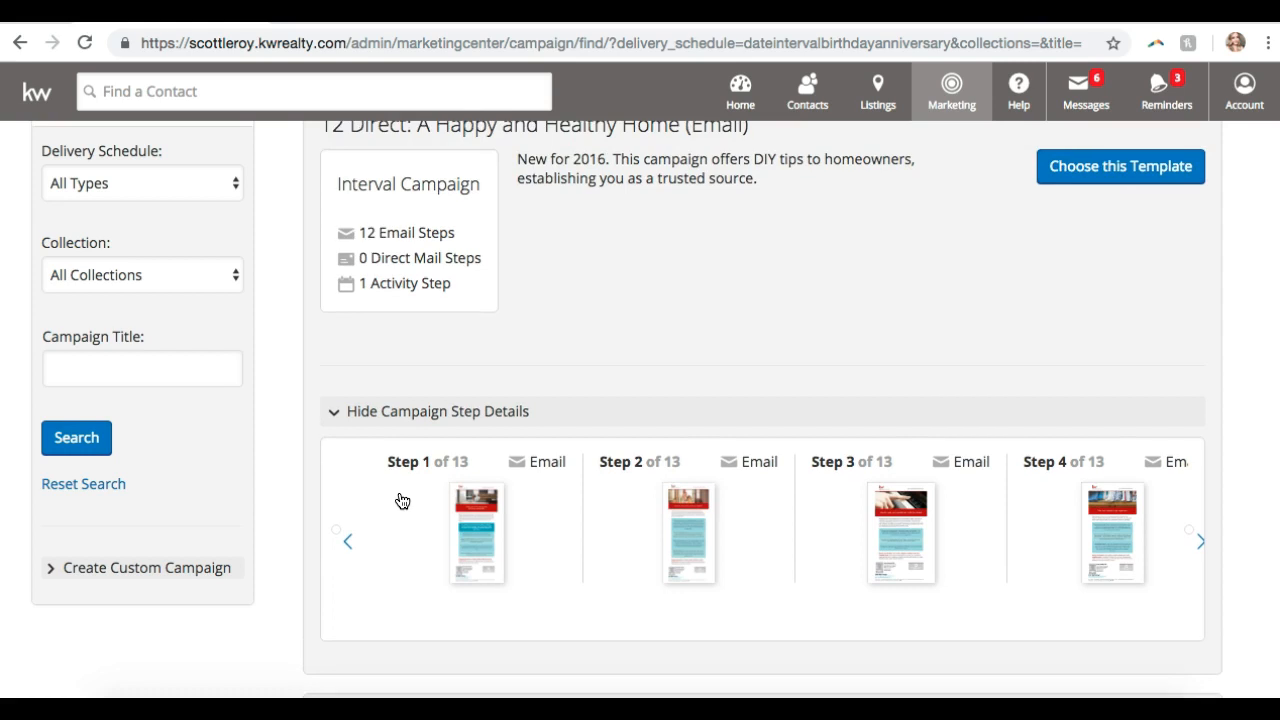
scroll(402, 501, "down", 1)
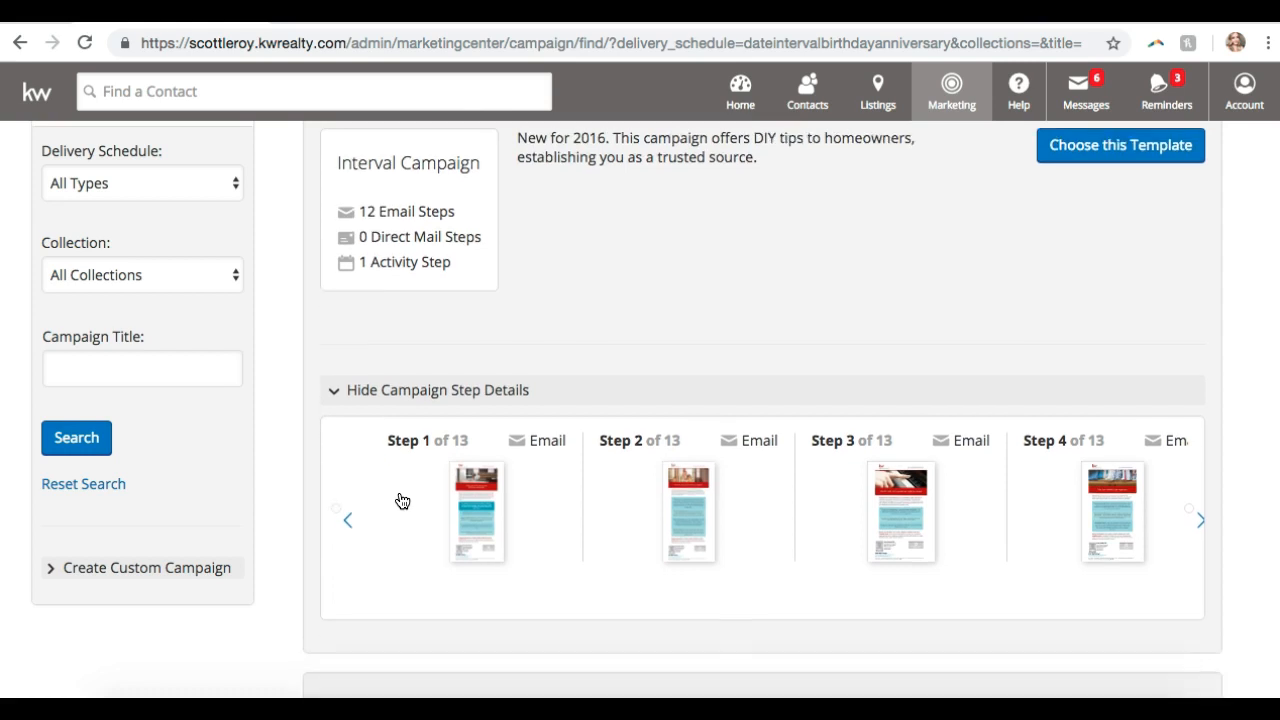
- Preview the Step 1 allergy-tips email, read through it, and close the preview
left_click(483, 508)
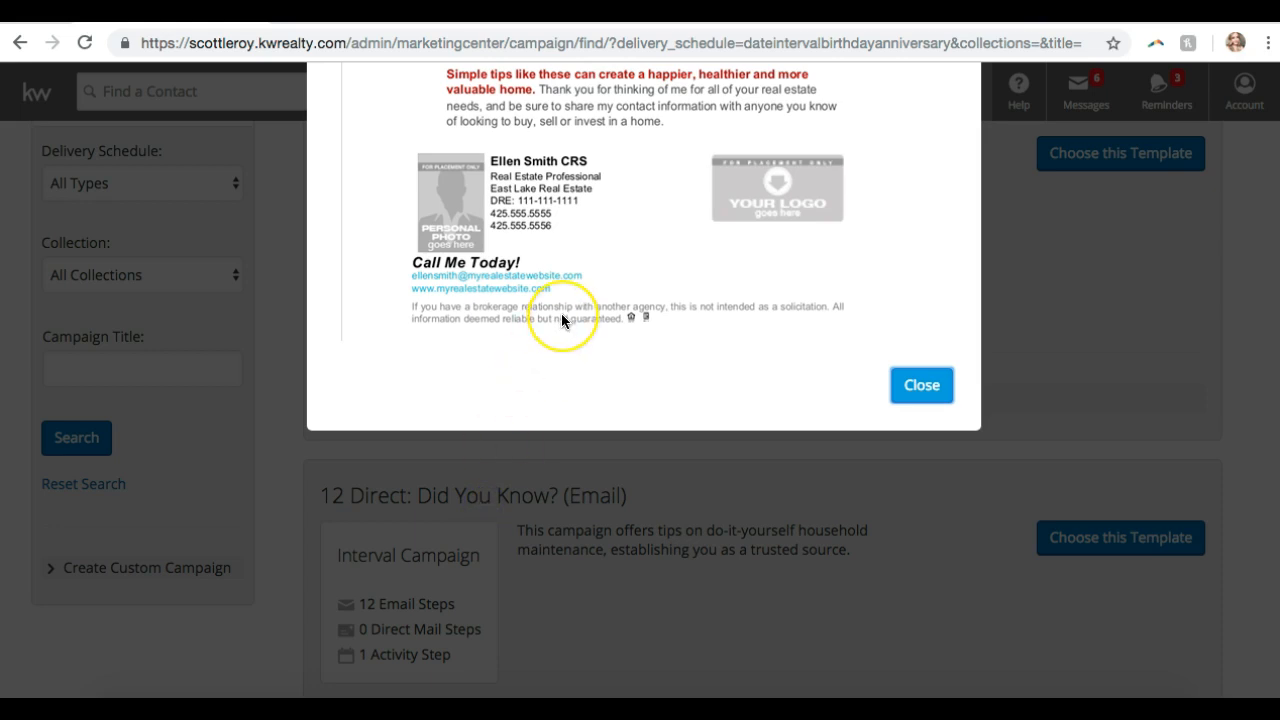
scroll(561, 318, "up", 5)
scroll(561, 318, "up", 5)
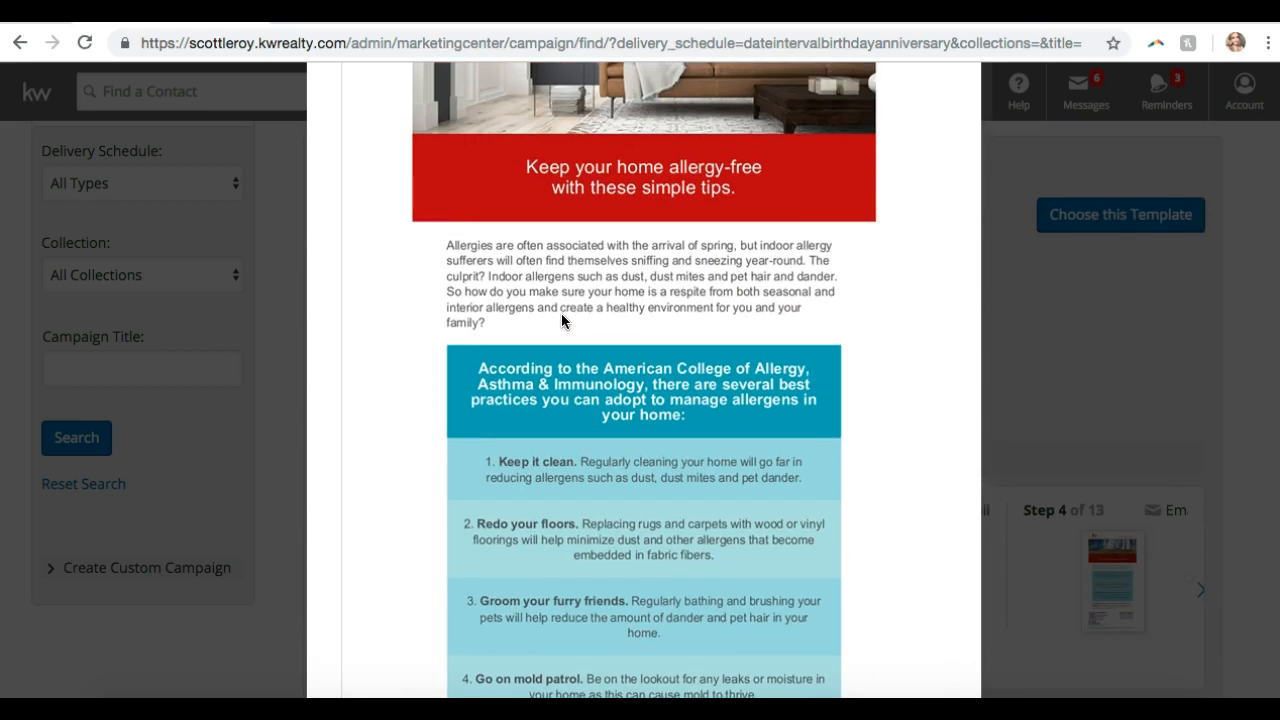
scroll(561, 320, "down", 1)
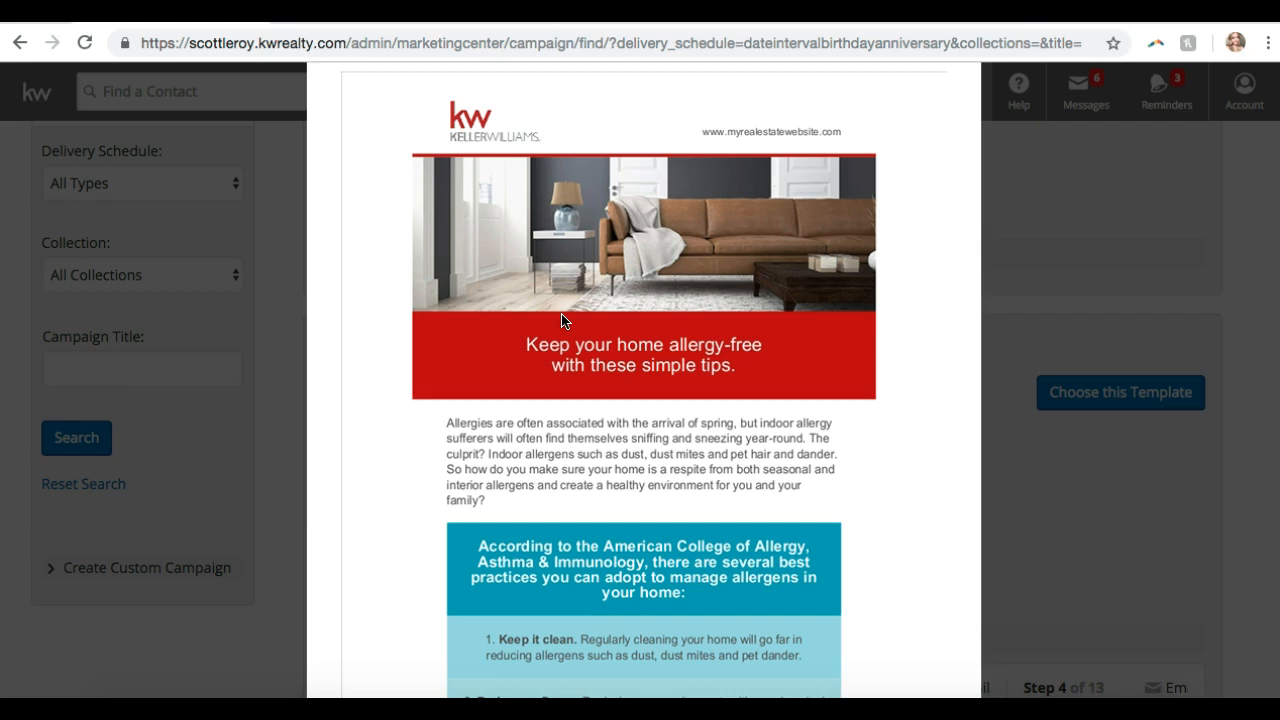
scroll(555, 330, "down", 5)
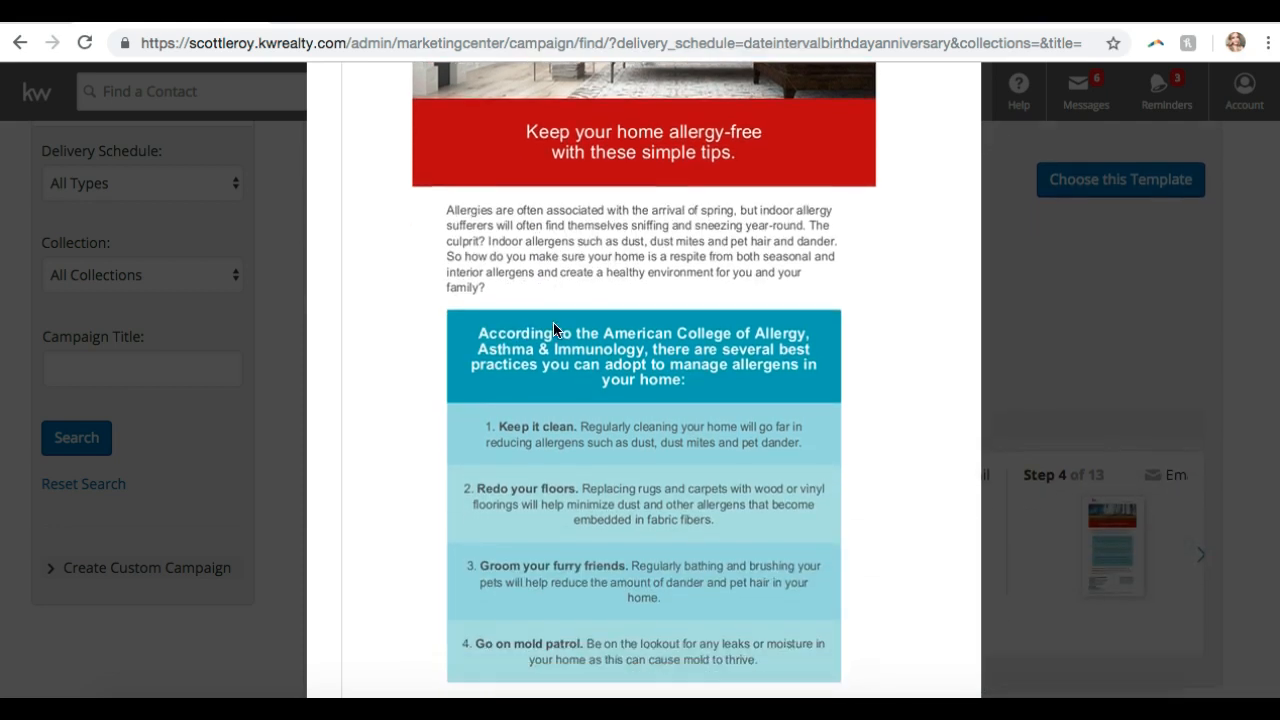
scroll(555, 330, "down", 2)
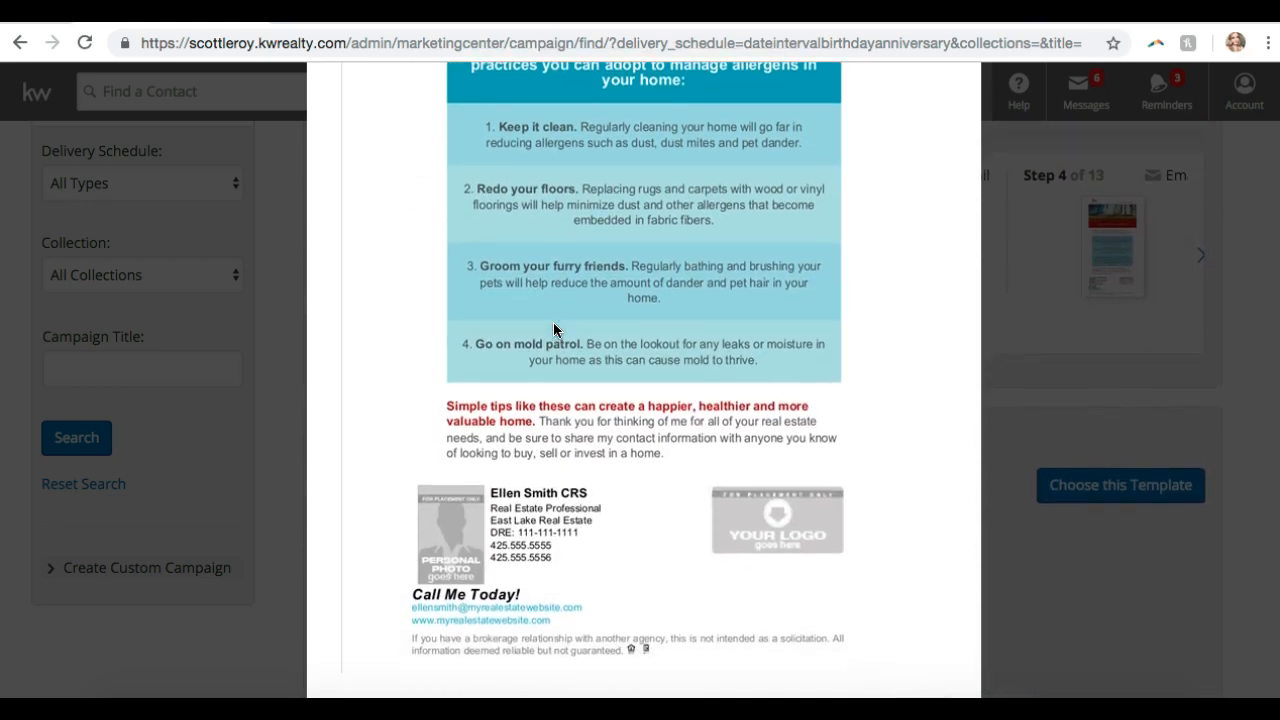
scroll(560, 565, "down", 1)
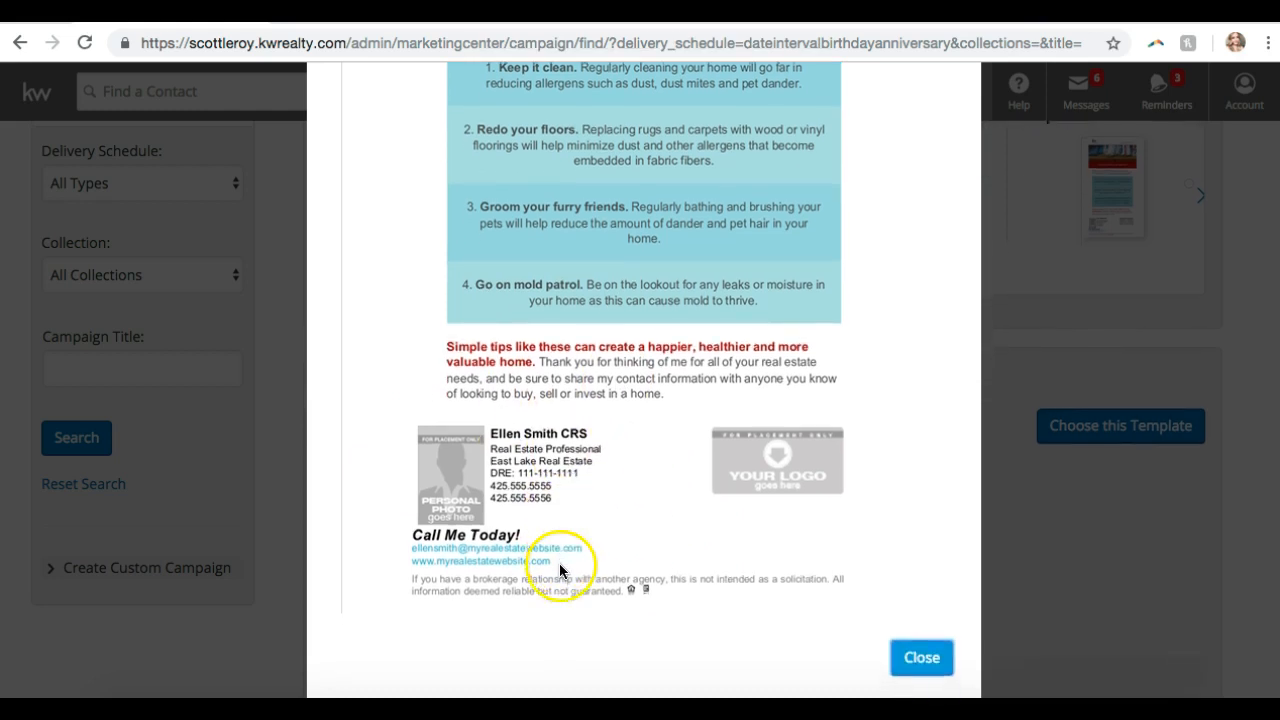
left_click(913, 625)
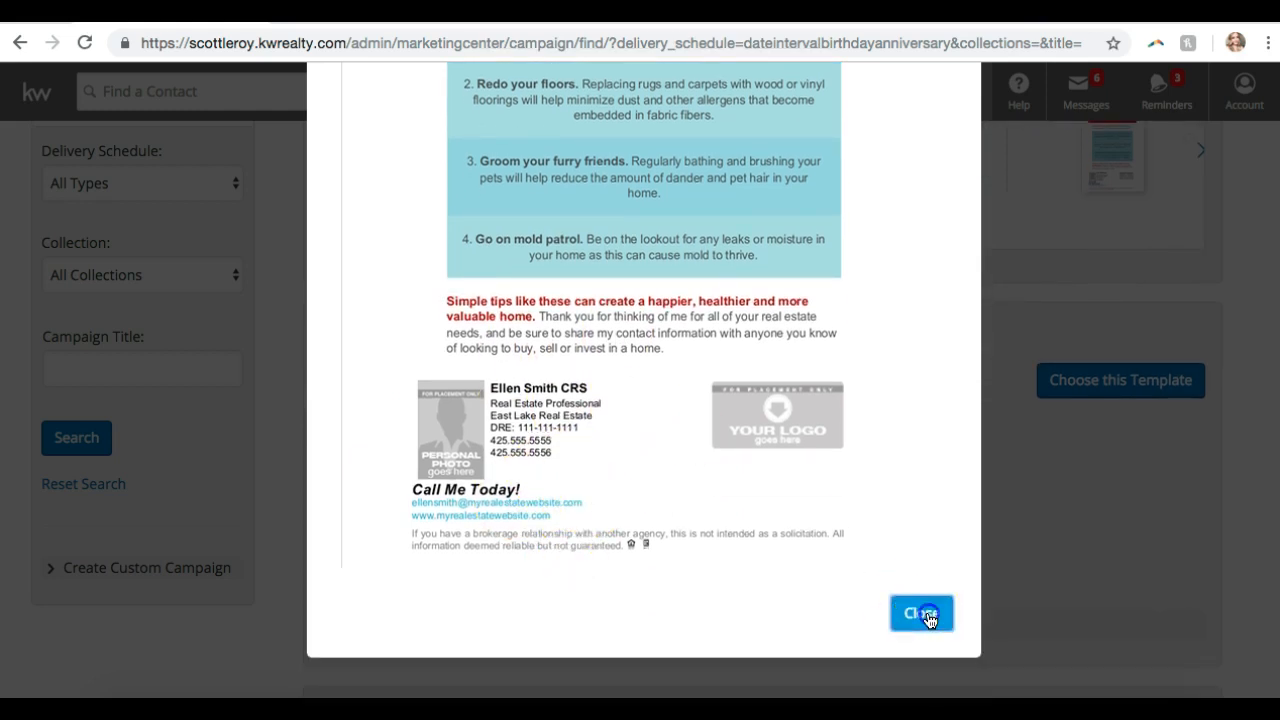
- Hide the Happy and Healthy Home template's campaign step details
scroll(928, 617, "up", 3)
scroll(930, 620, "down", 5)
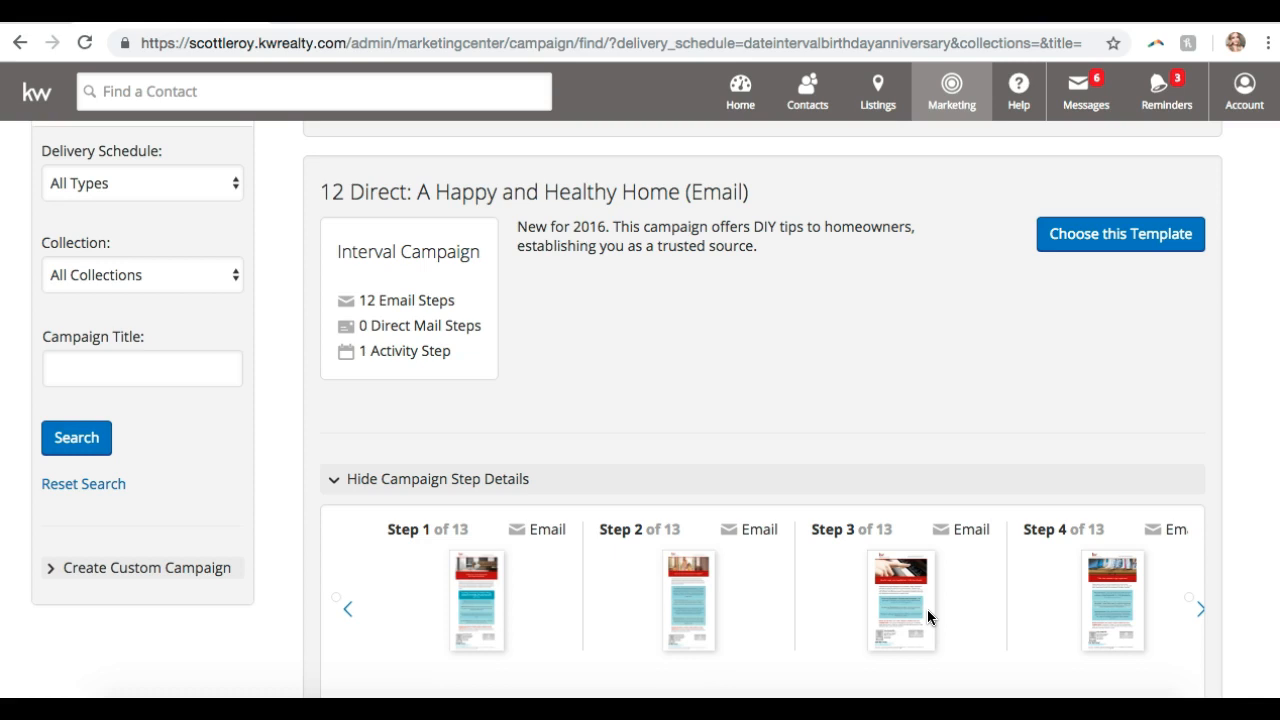
scroll(939, 353, "down", 3)
scroll(939, 353, "up", 1)
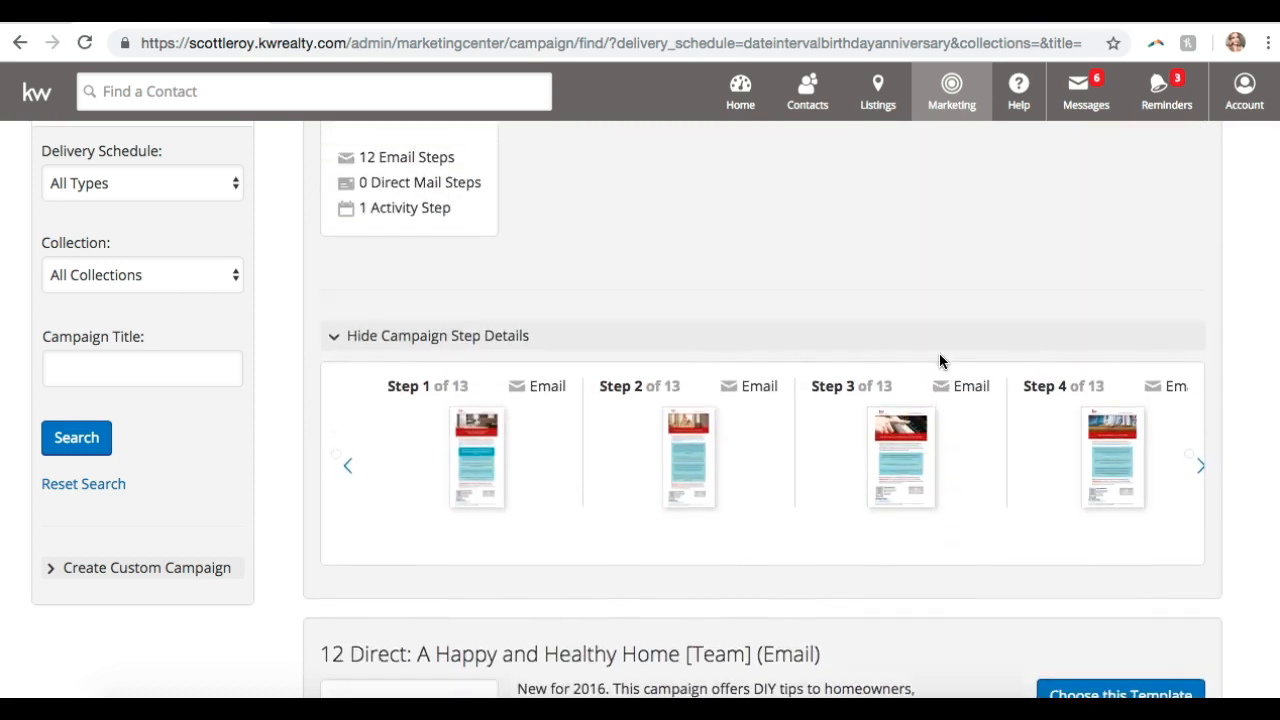
scroll(939, 361, "up", 2)
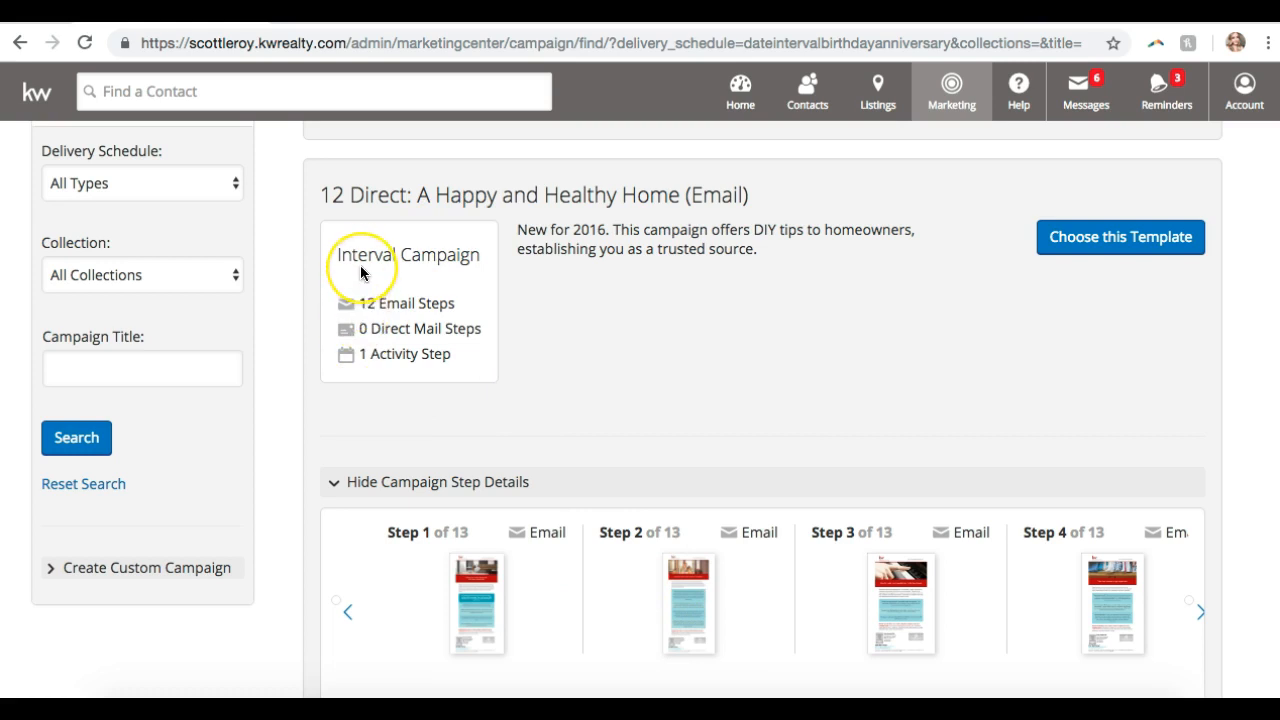
scroll(633, 388, "down", 1)
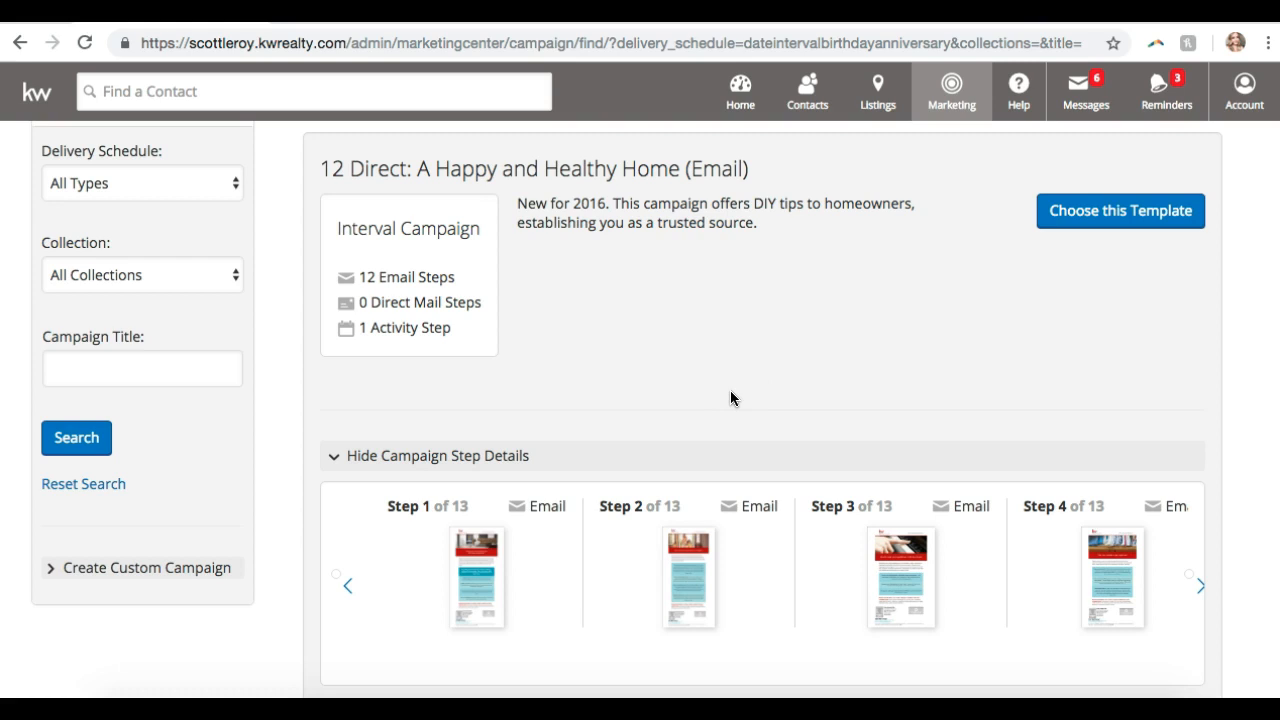
left_click(406, 457)
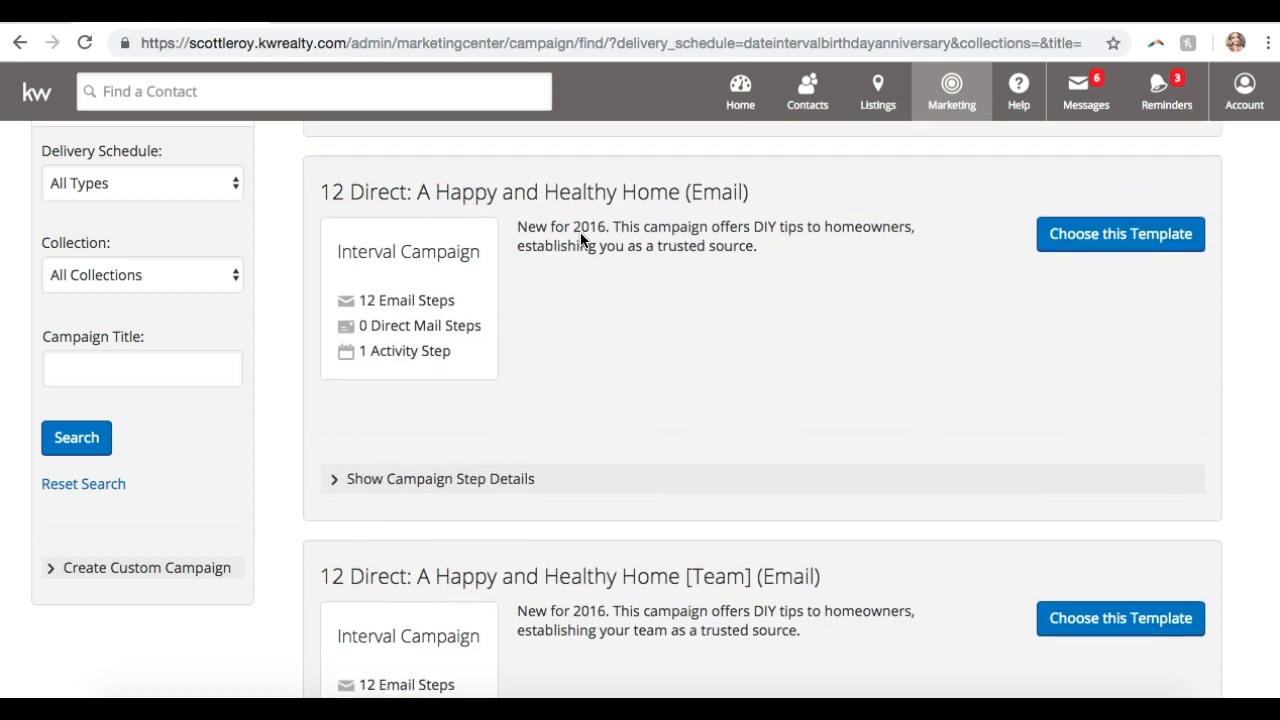
- Scroll down to the '12 Direct: Did You Know? (Multi-Channel)' template card
scroll(586, 240, "down", 1)
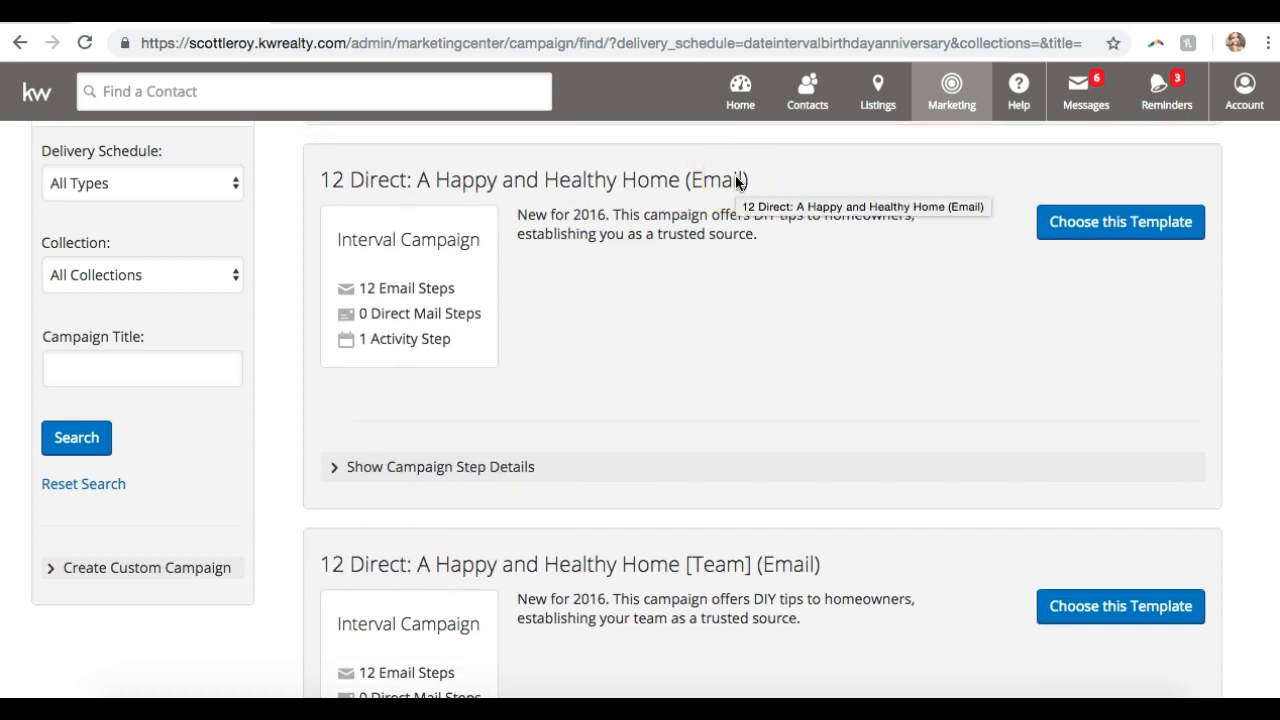
scroll(735, 182, "down", 3)
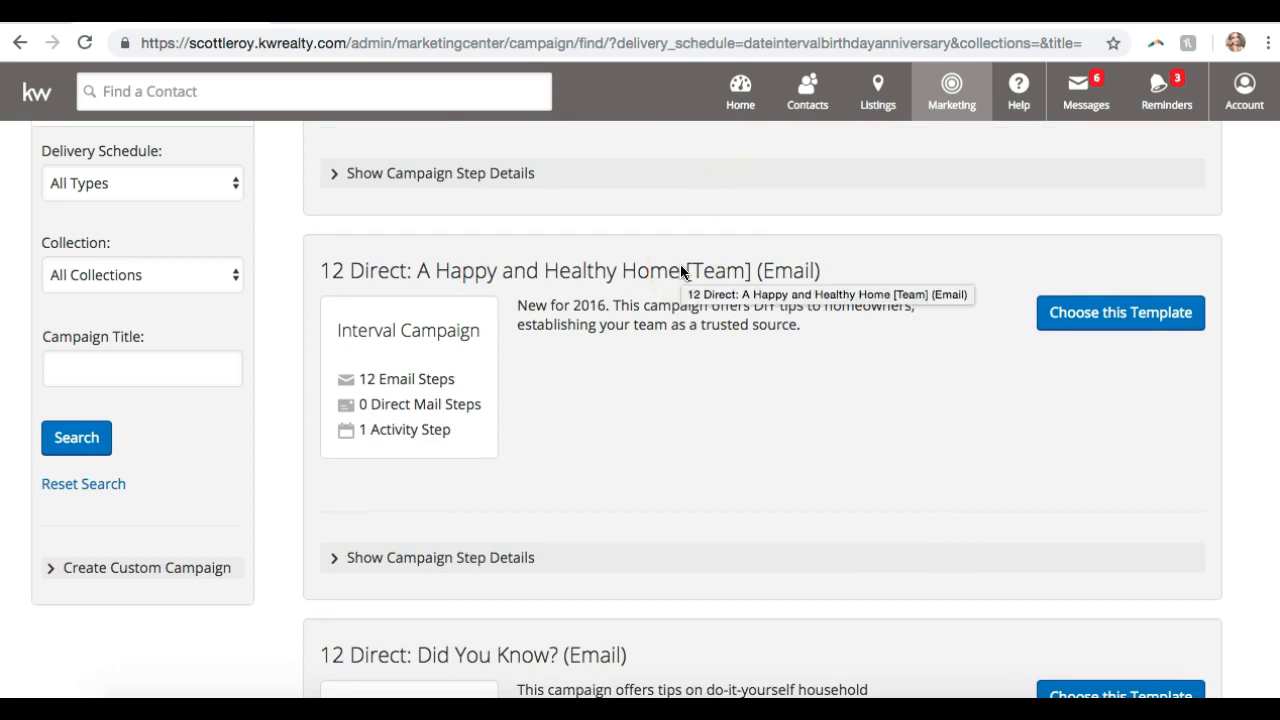
scroll(680, 271, "down", 4)
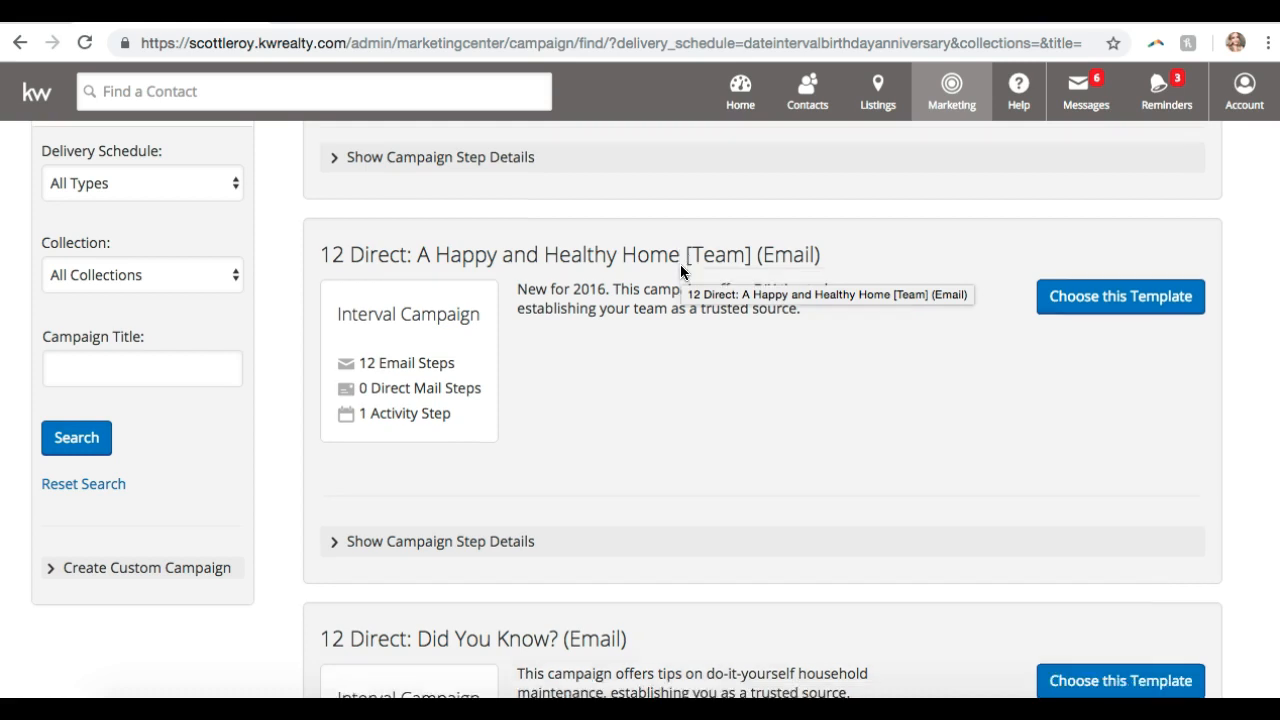
scroll(680, 271, "up", 7)
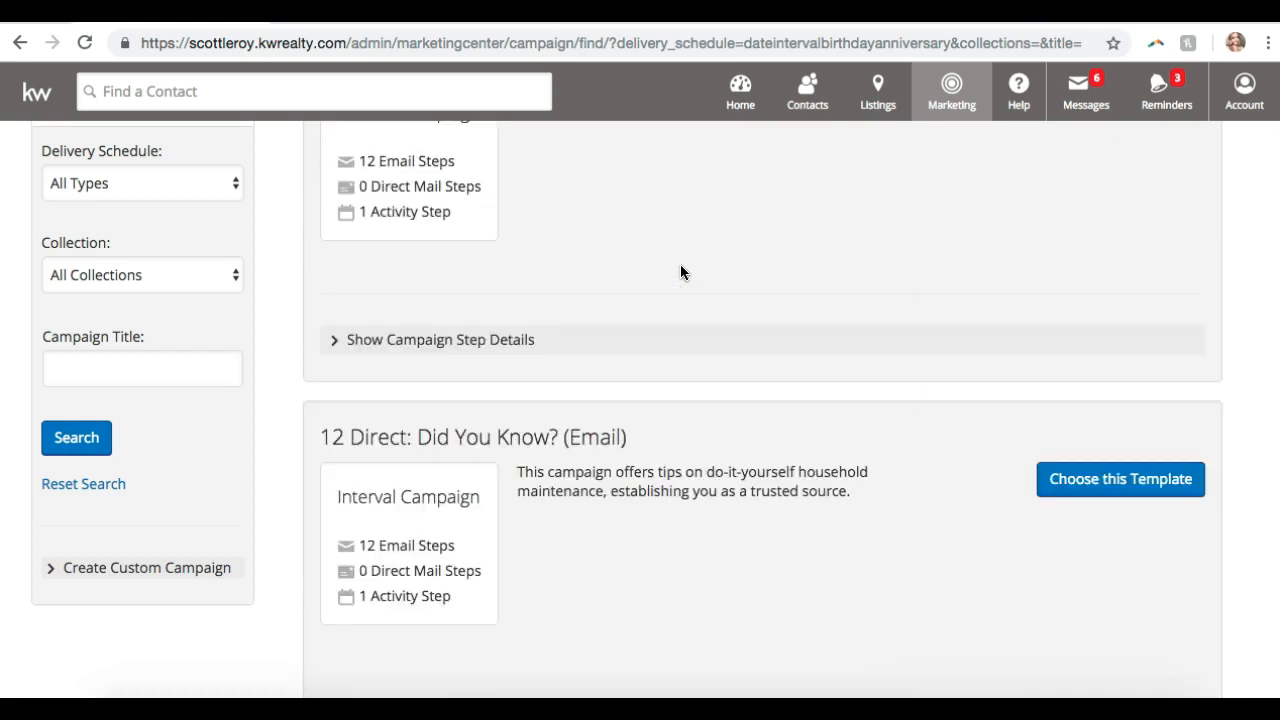
scroll(680, 271, "down", 5)
scroll(675, 283, "down", 3)
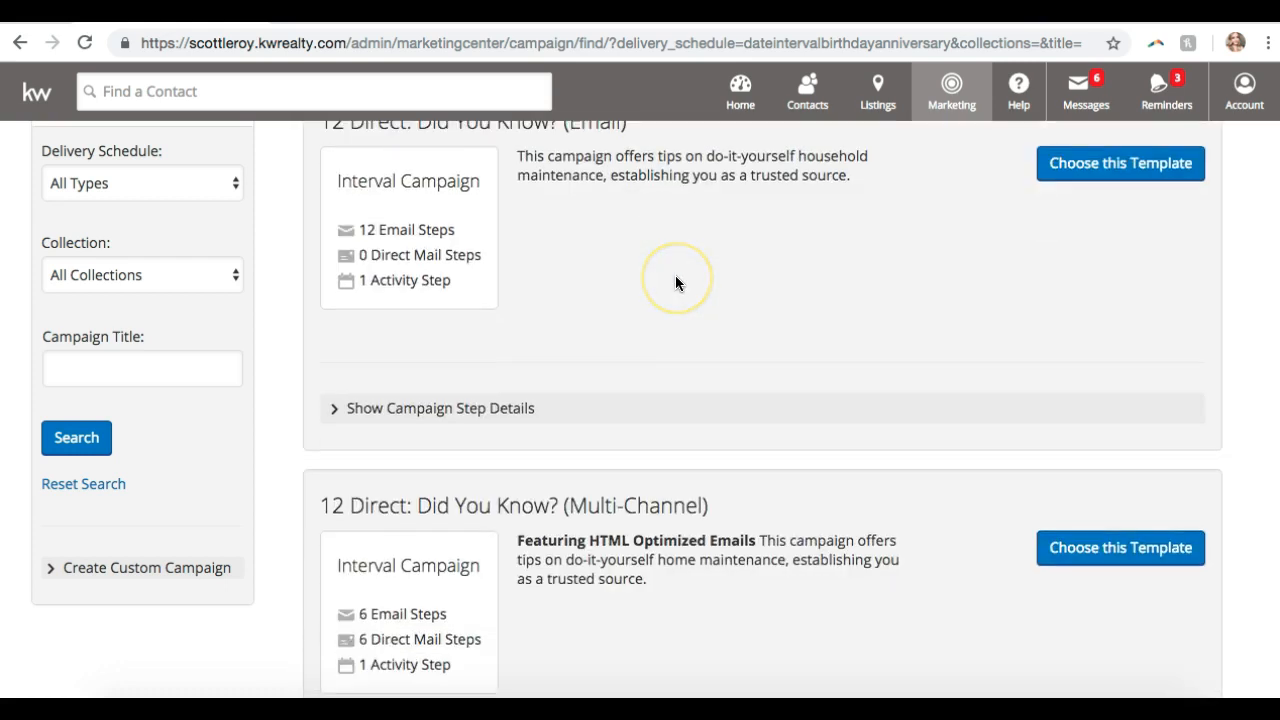
scroll(675, 283, "up", 2)
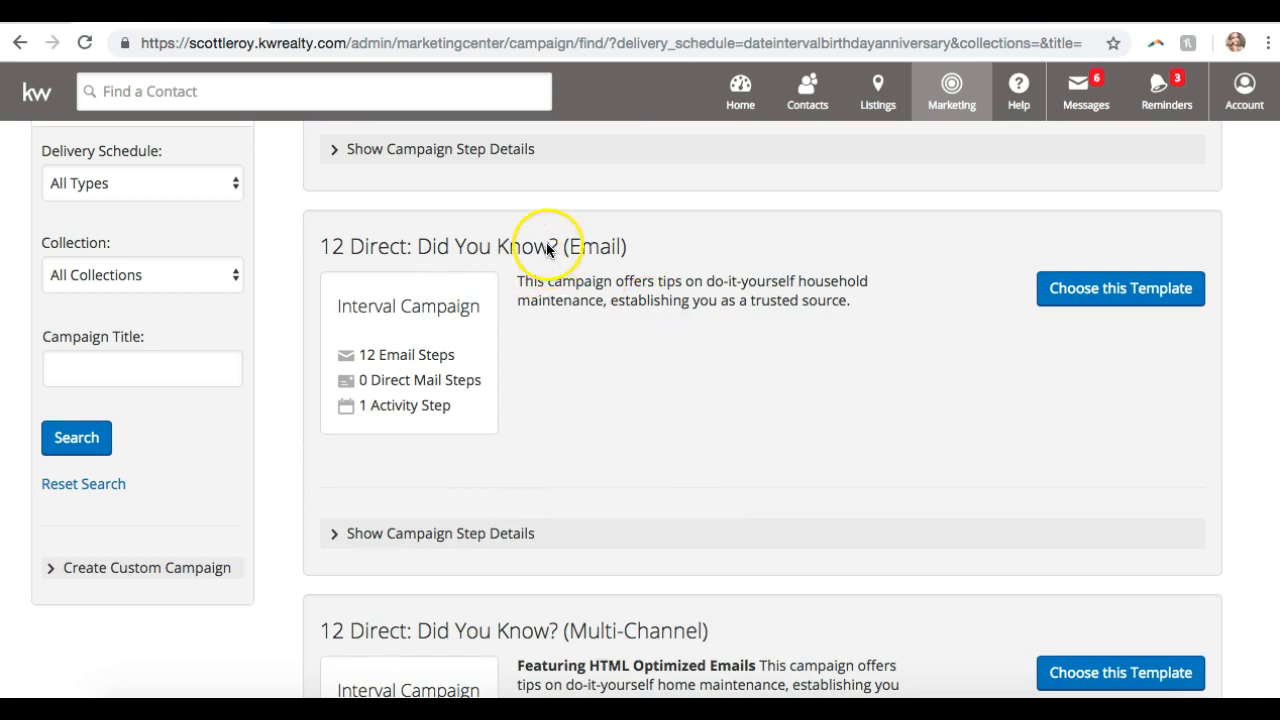
scroll(589, 247, "down", 3)
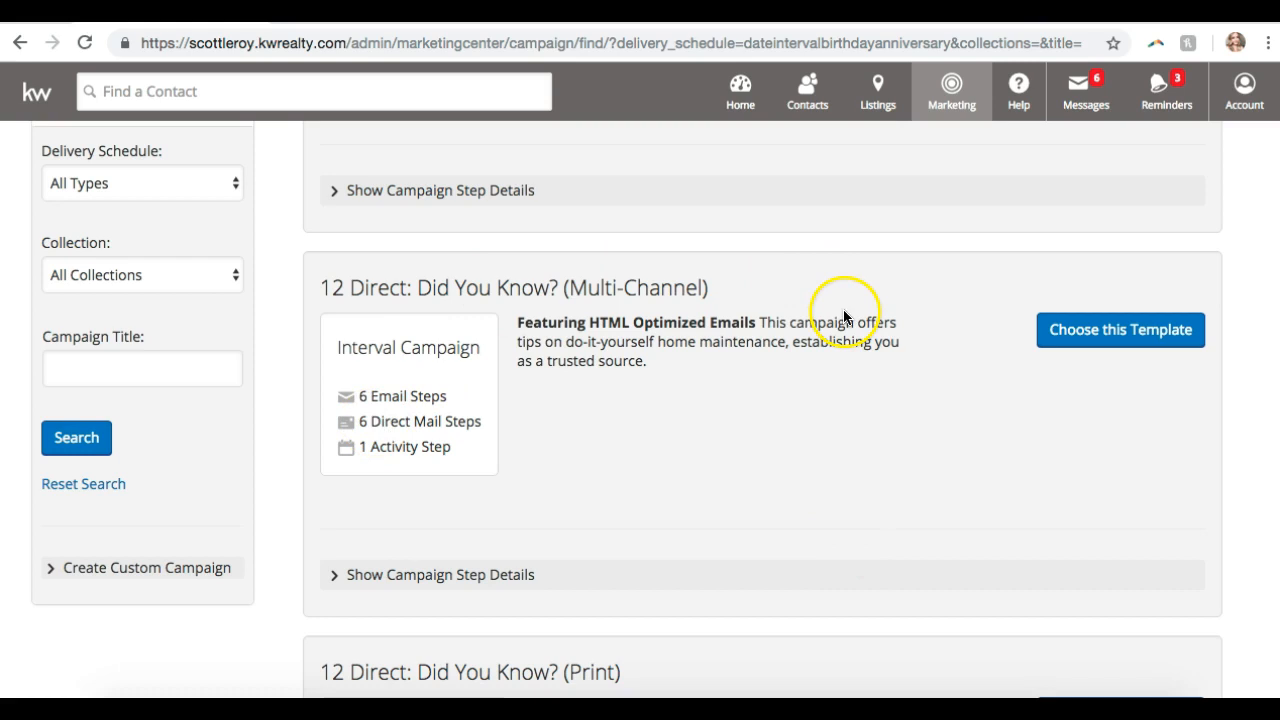
left_click(497, 573)
scroll(770, 289, "down", 1)
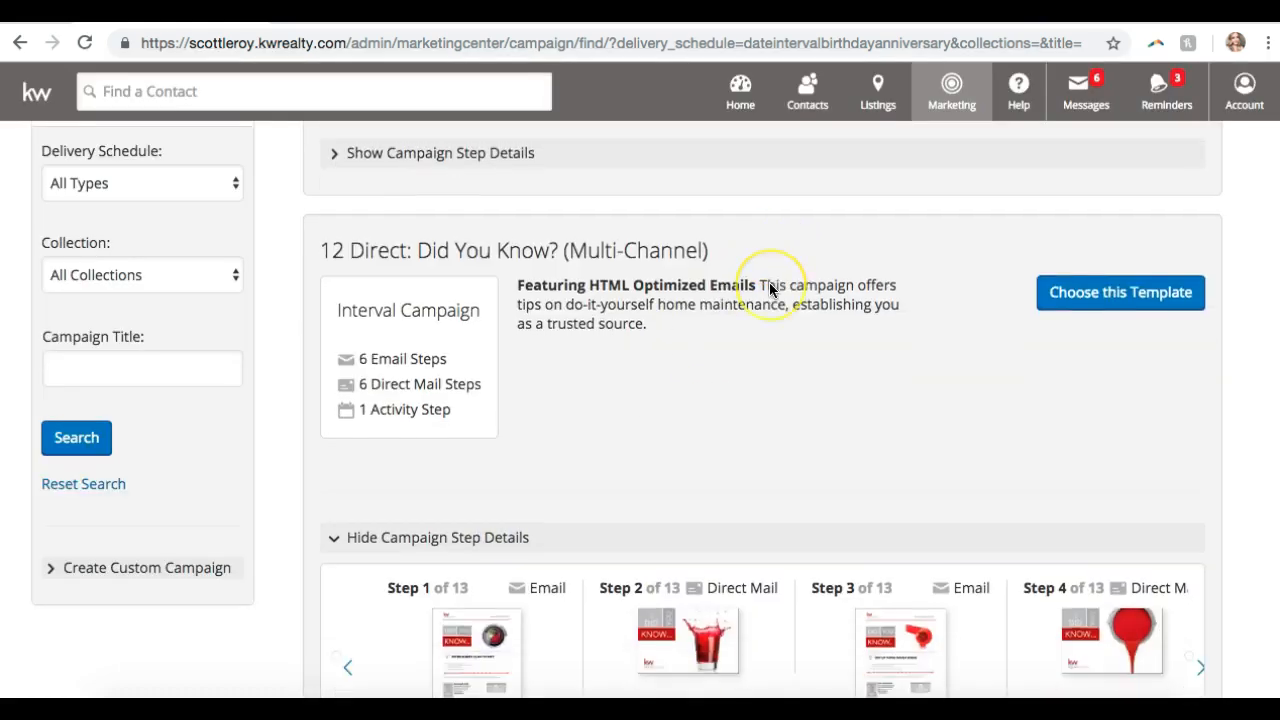
scroll(770, 289, "down", 4)
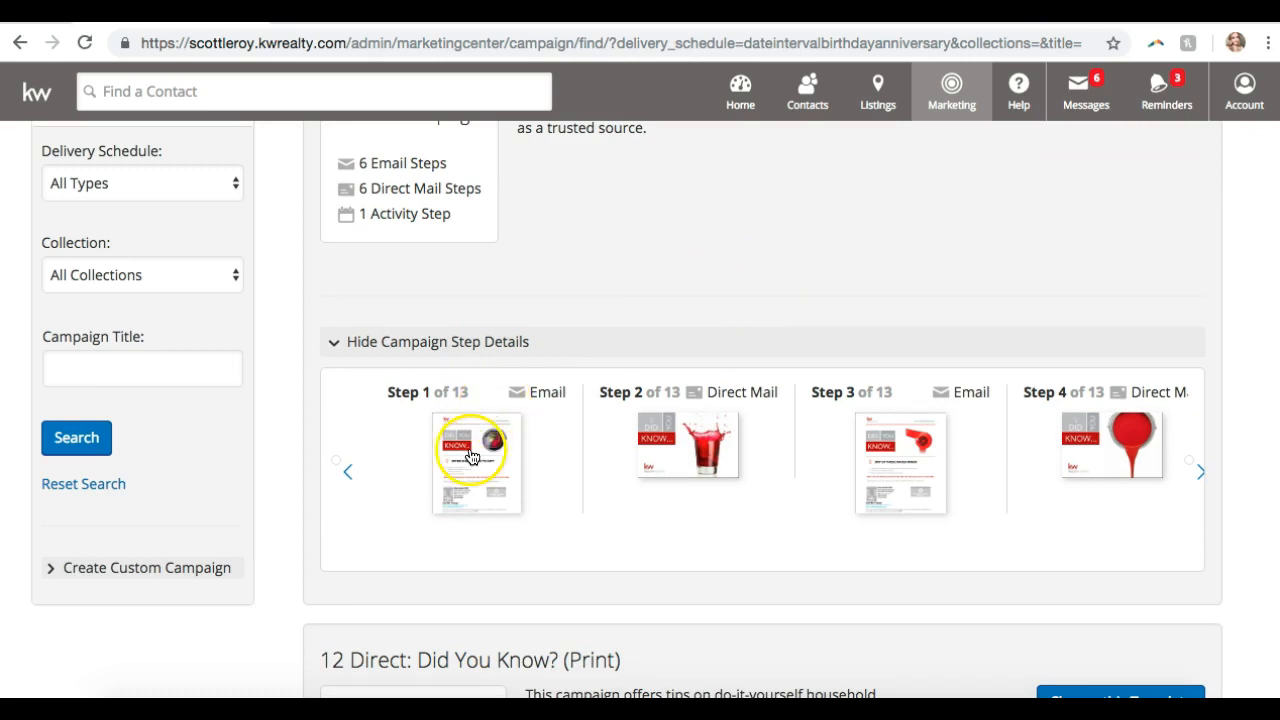
scroll(726, 392, "up", 2)
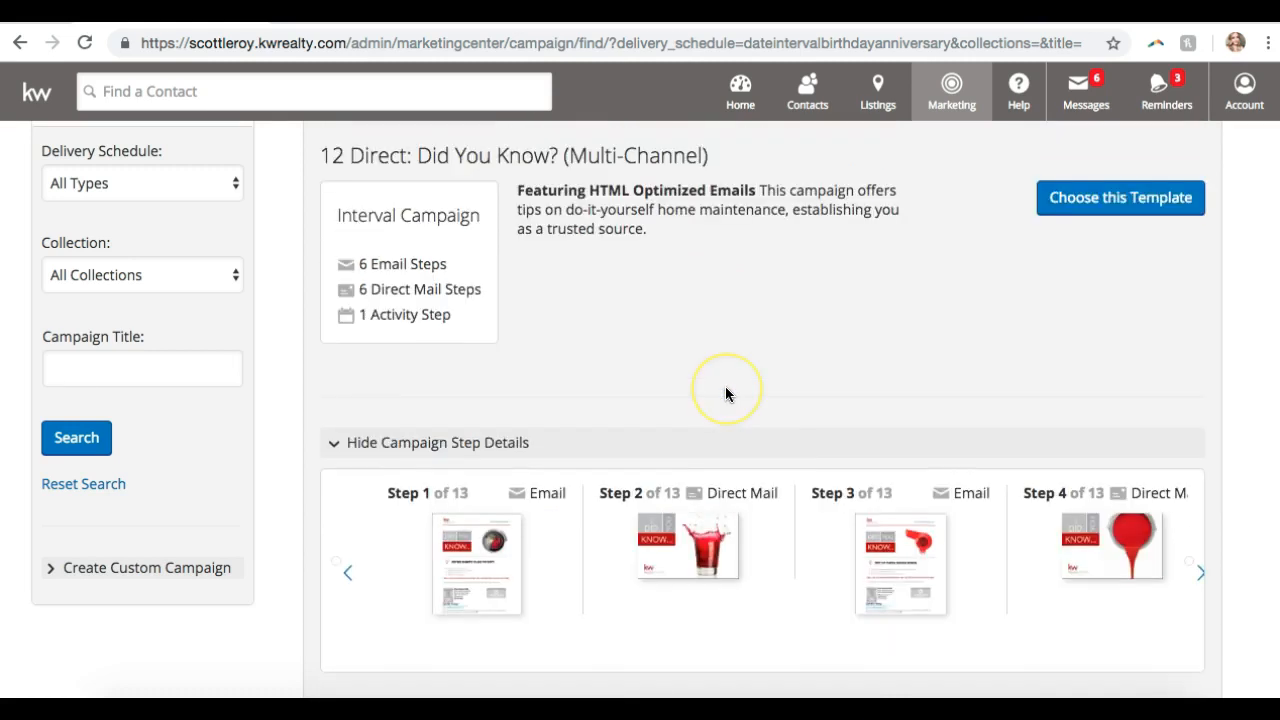
scroll(726, 393, "up", 1)
scroll(726, 394, "down", 7)
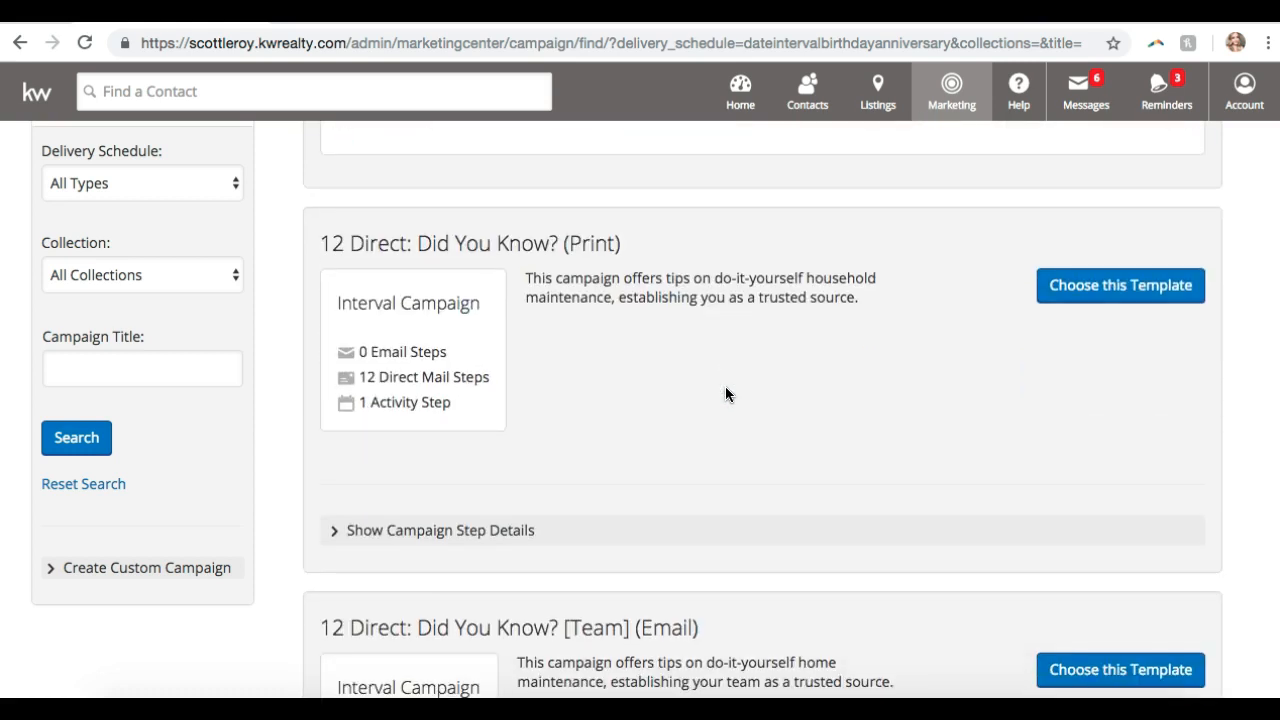
scroll(726, 394, "down", 3)
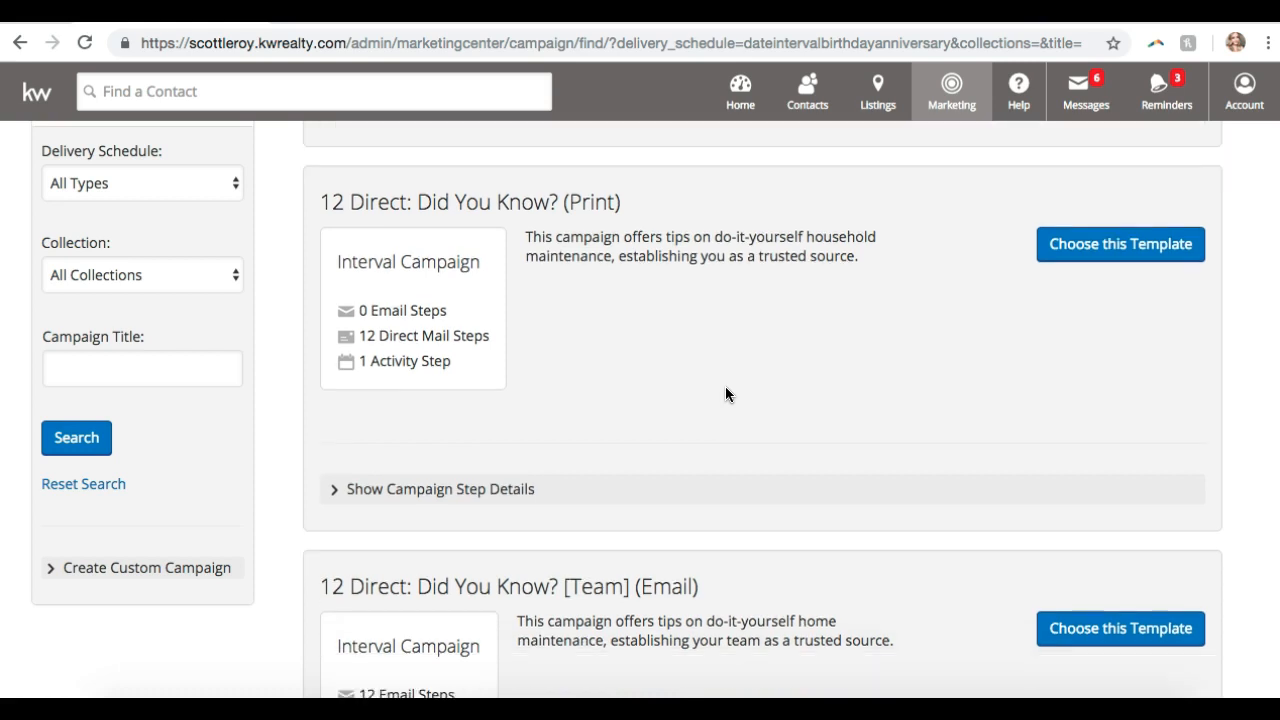
scroll(723, 394, "down", 5)
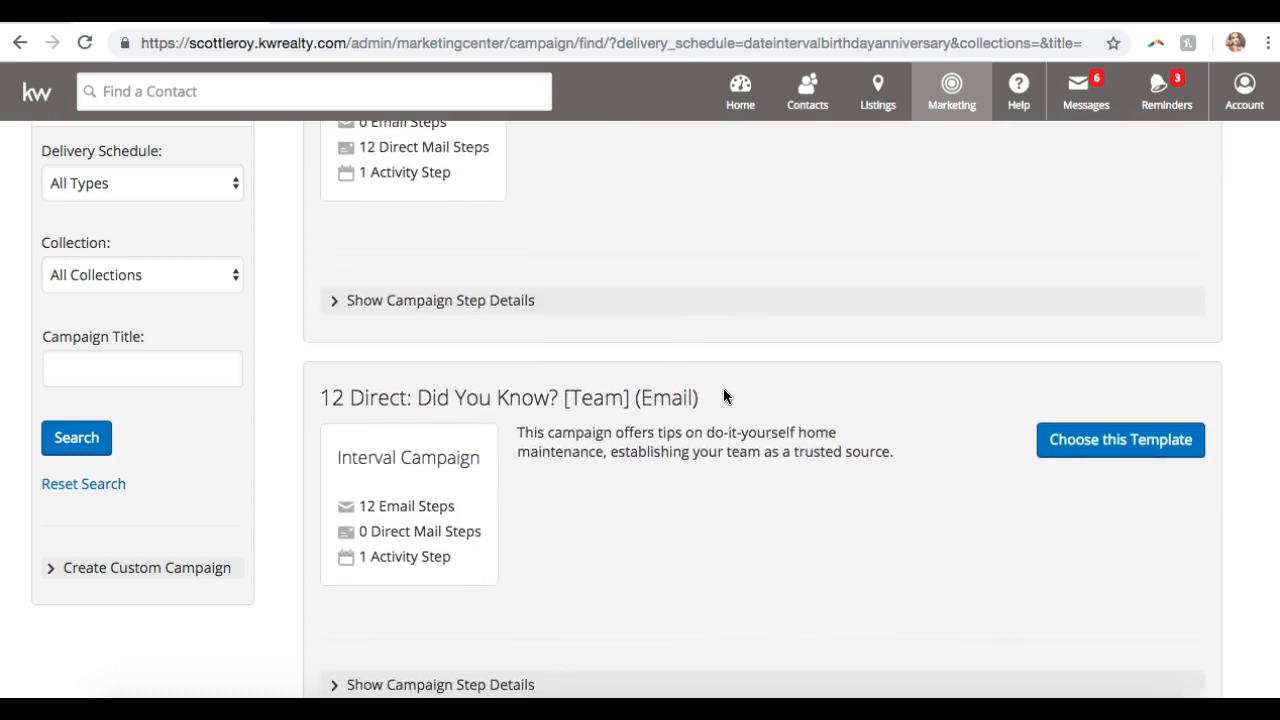
left_click(607, 327)
scroll(606, 326, "down", 10)
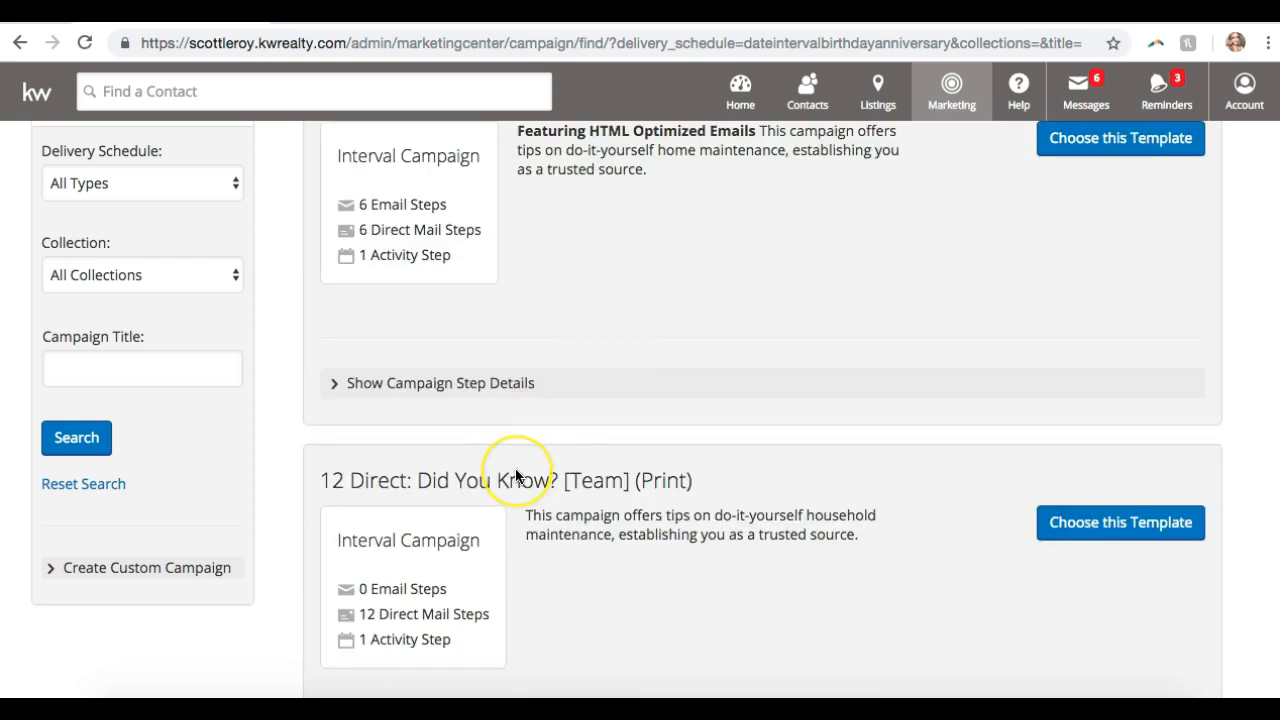
scroll(515, 471, "down", 4)
scroll(515, 471, "up", 4)
scroll(515, 468, "up", 4)
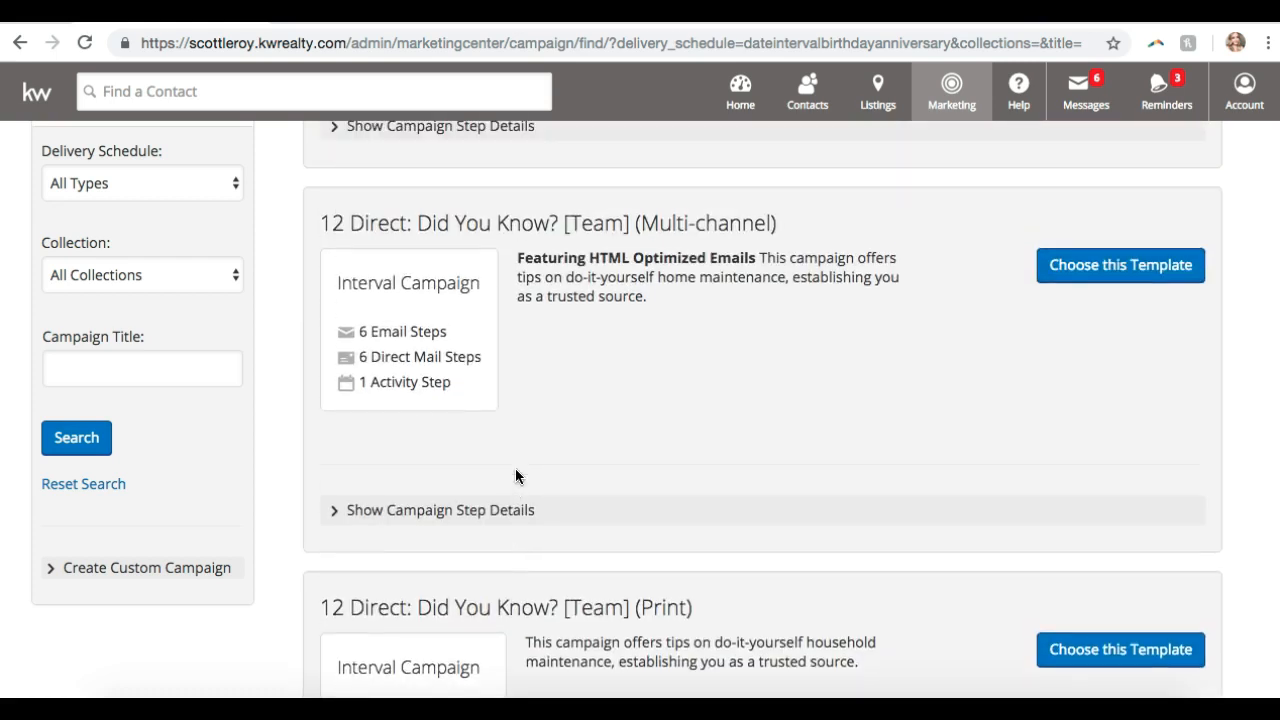
scroll(515, 468, "down", 6)
left_click(512, 474)
left_click(511, 487)
scroll(511, 487, "down", 6)
scroll(511, 487, "down", 10)
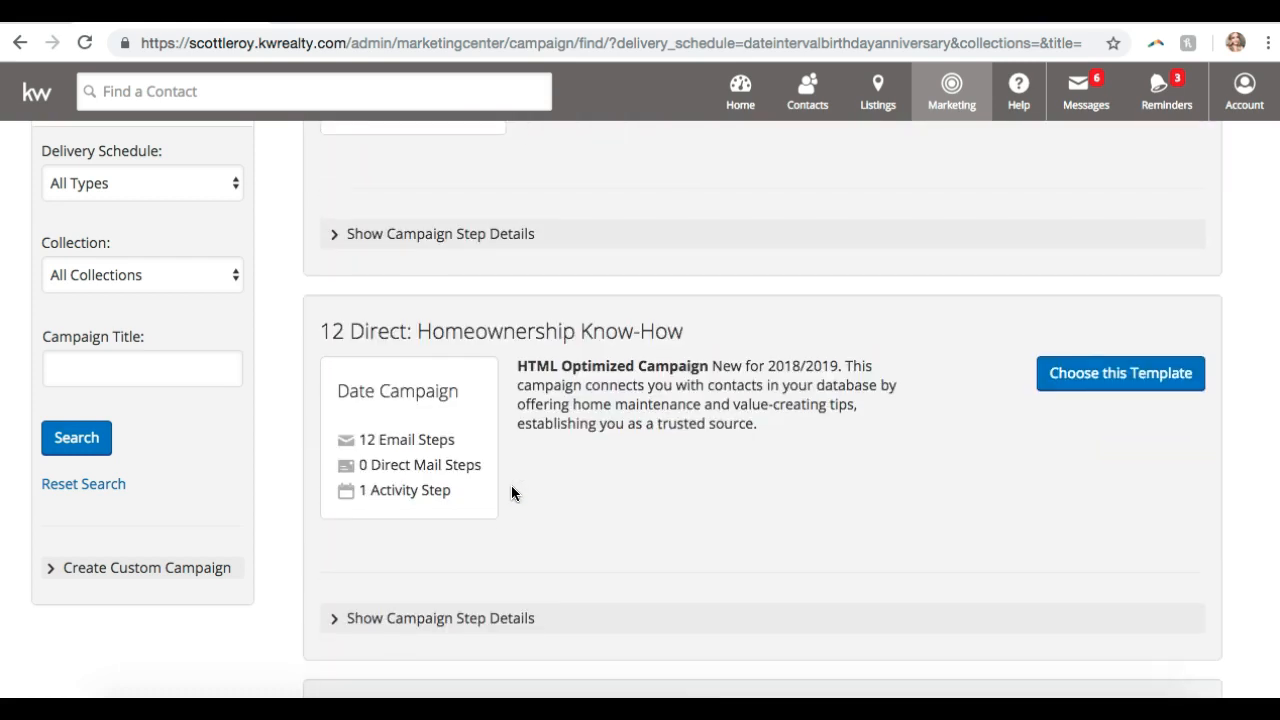
scroll(511, 487, "down", 6)
scroll(511, 493, "down", 8)
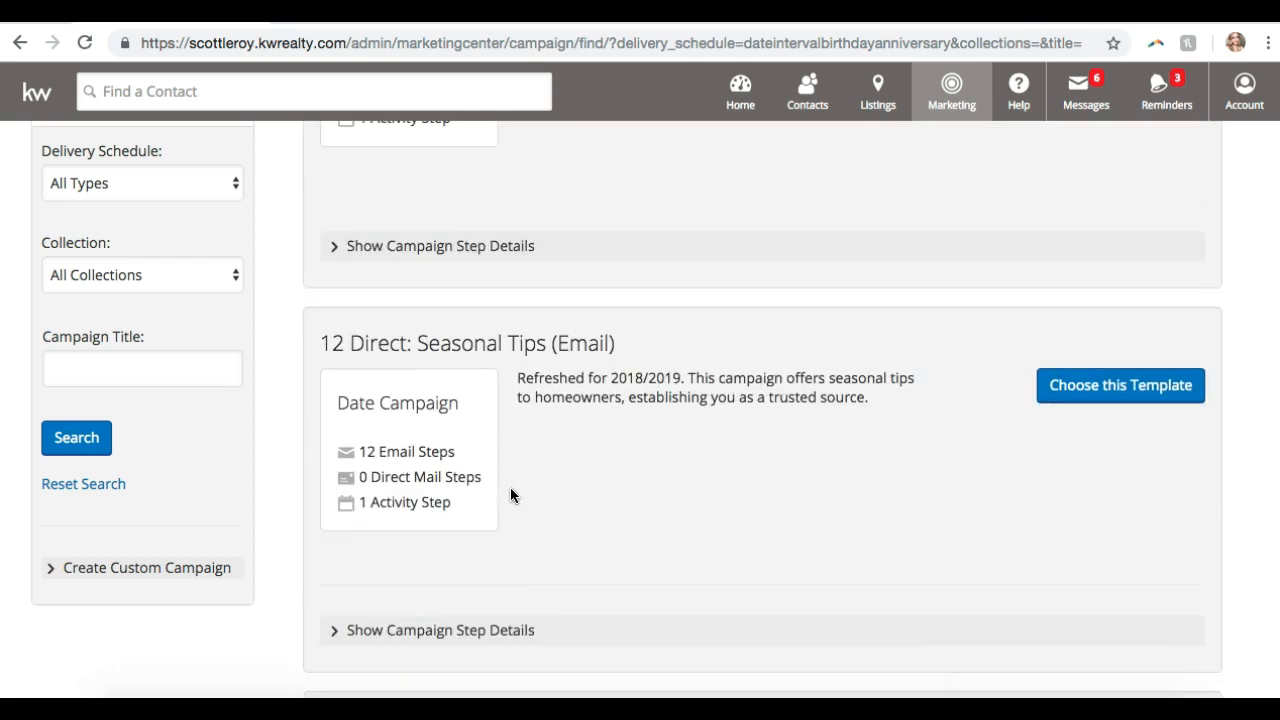
scroll(511, 493, "up", 10)
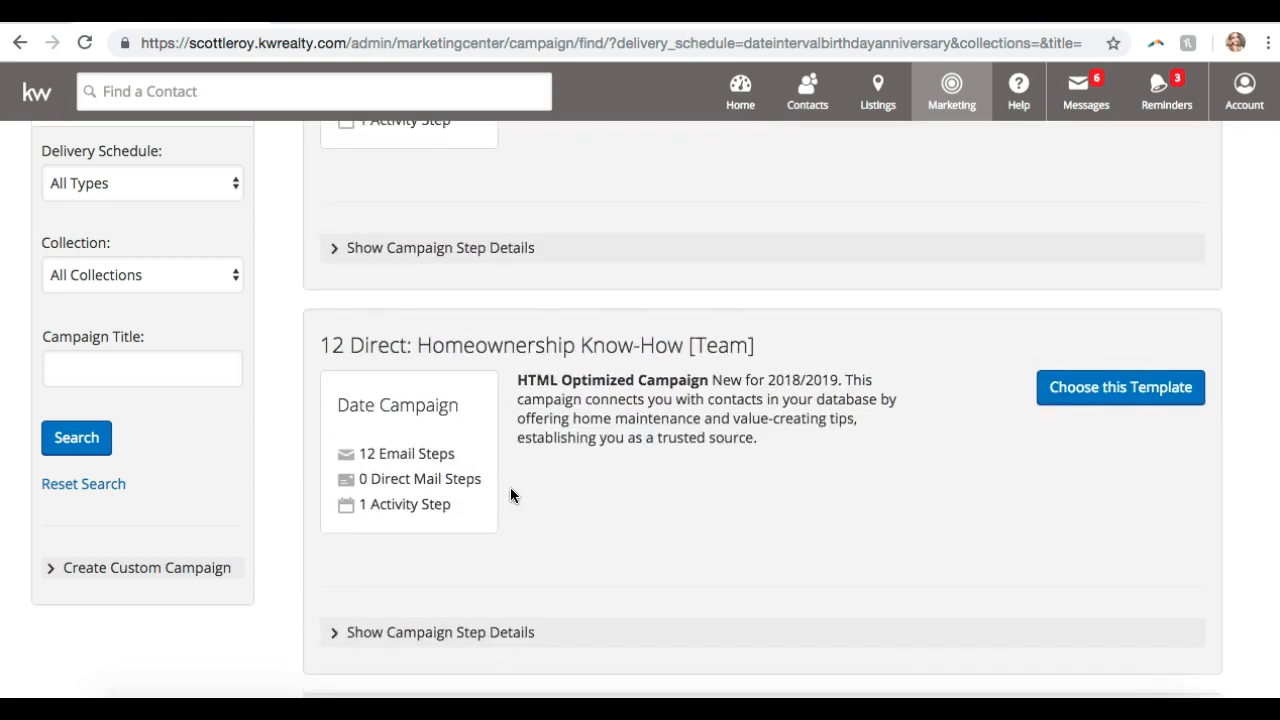
scroll(511, 493, "down", 1)
scroll(511, 493, "up", 2)
scroll(510, 492, "up", 4)
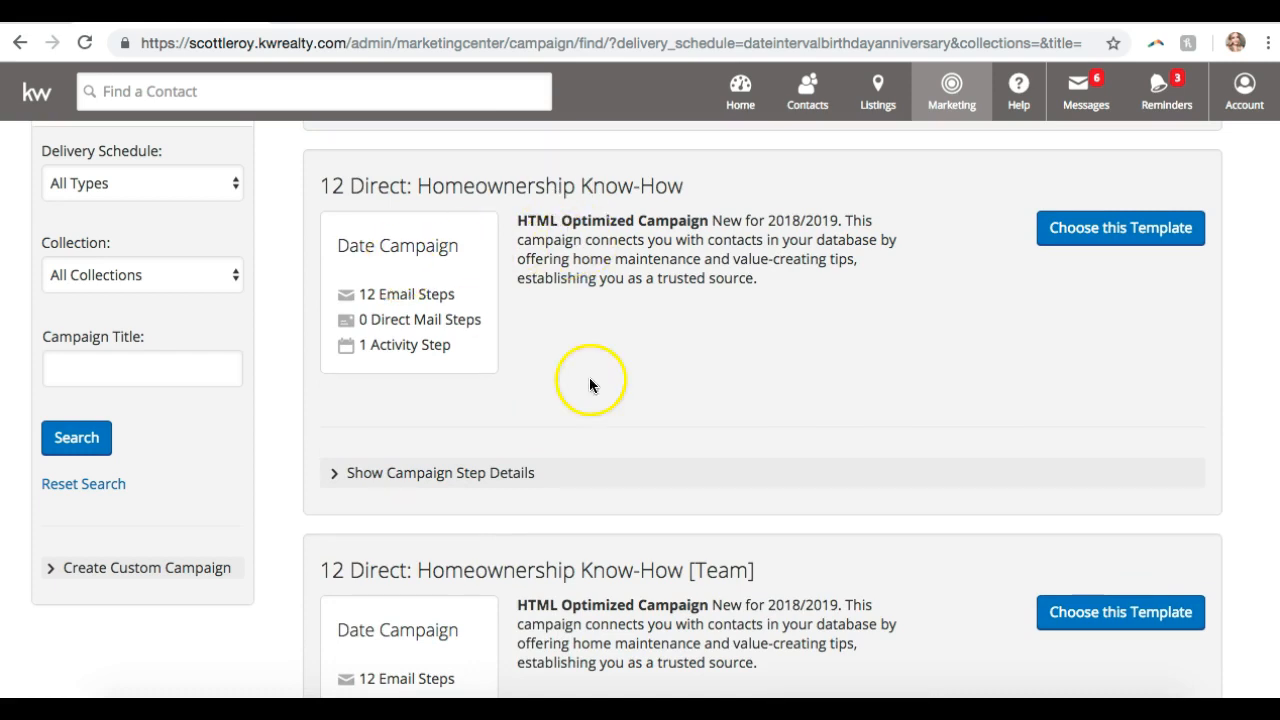
scroll(417, 298, "down", 12)
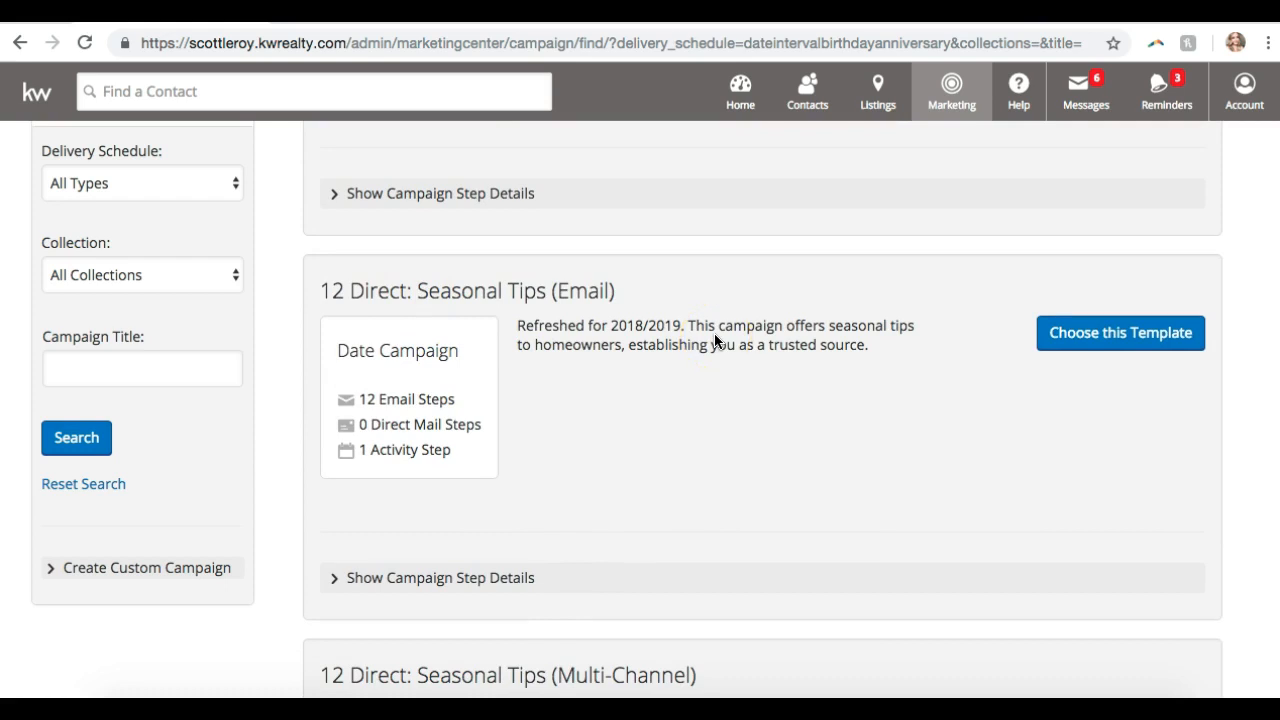
scroll(529, 420, "down", 2)
scroll(529, 420, "up", 1)
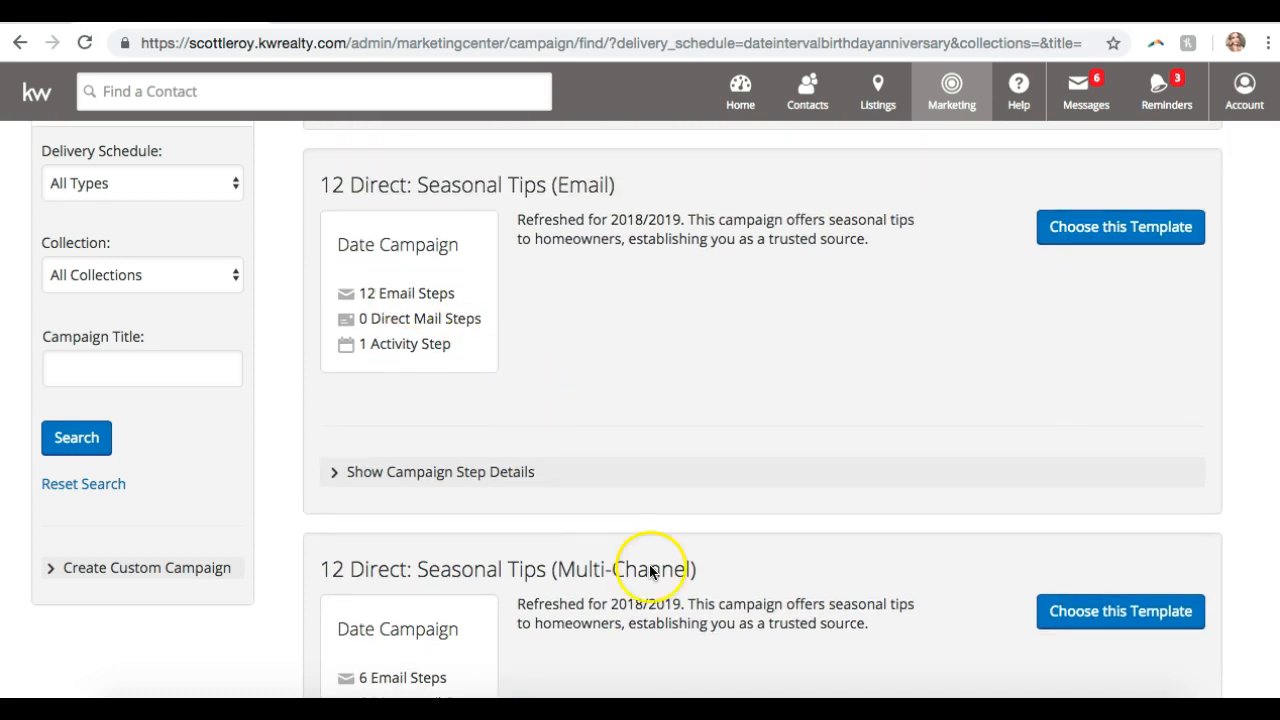
scroll(561, 352, "down", 15)
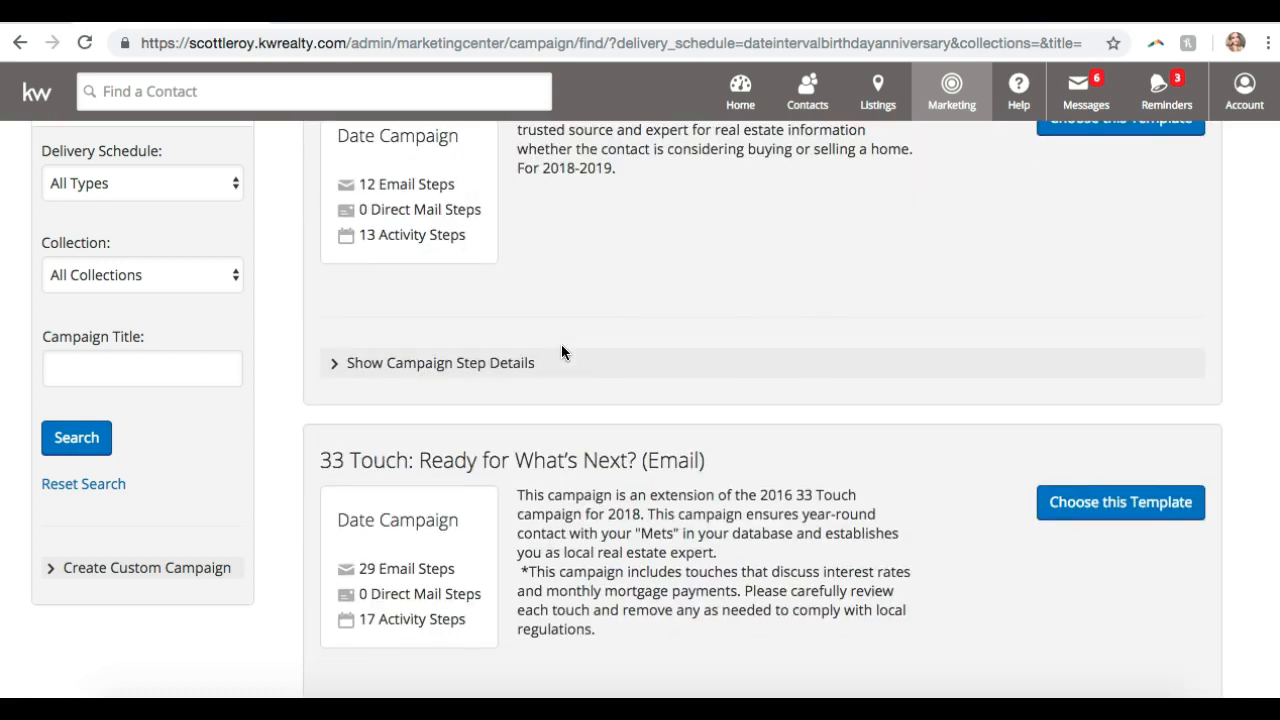
scroll(561, 352, "down", 18)
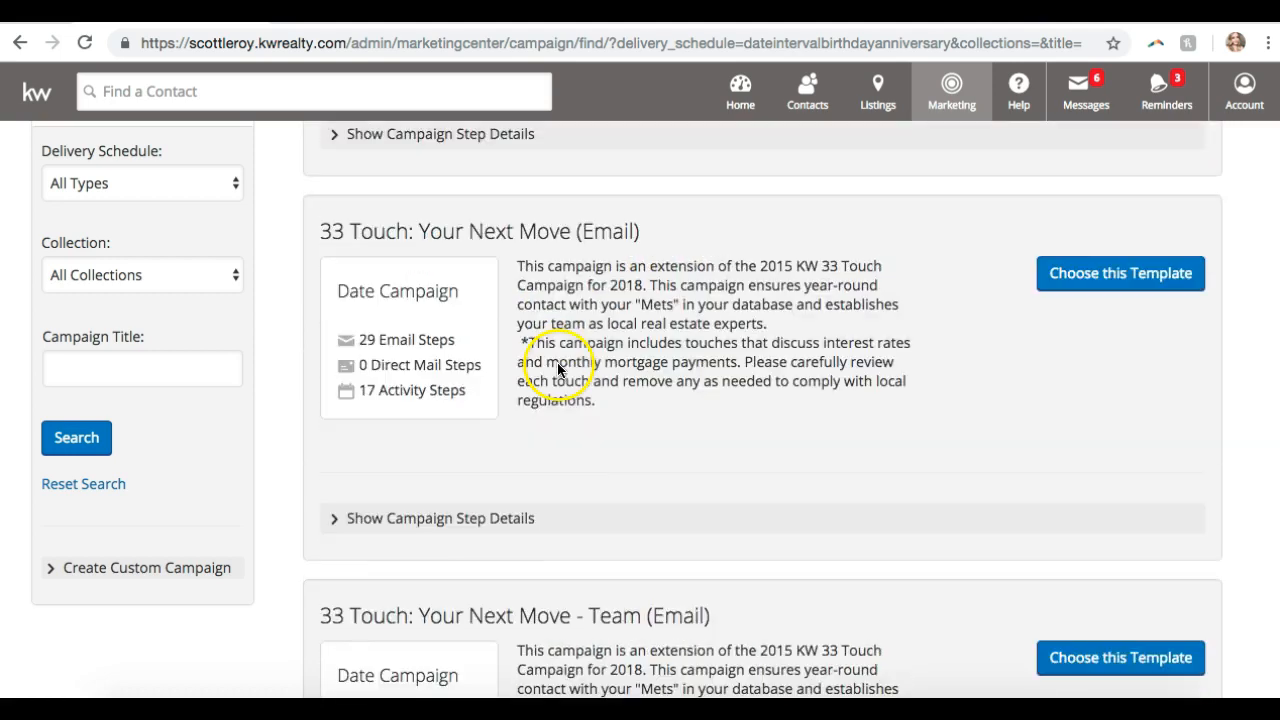
scroll(557, 372, "down", 16)
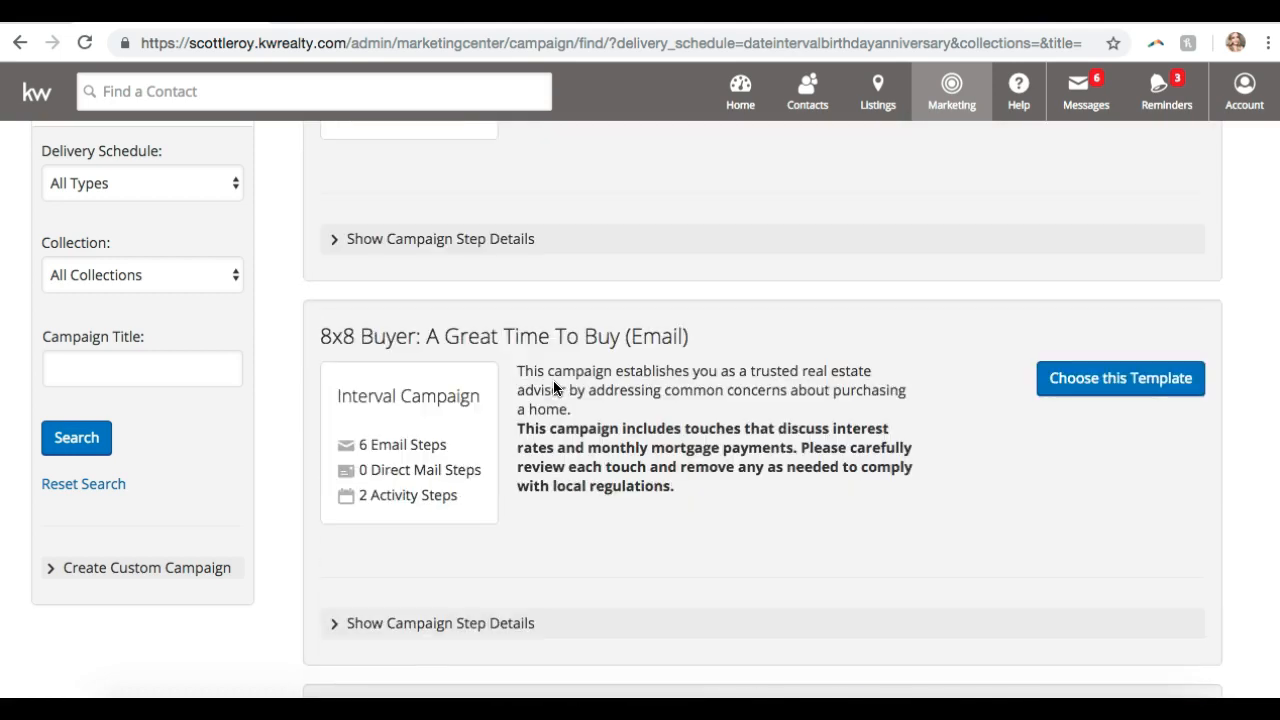
scroll(545, 408, "up", 4)
scroll(545, 408, "down", 1)
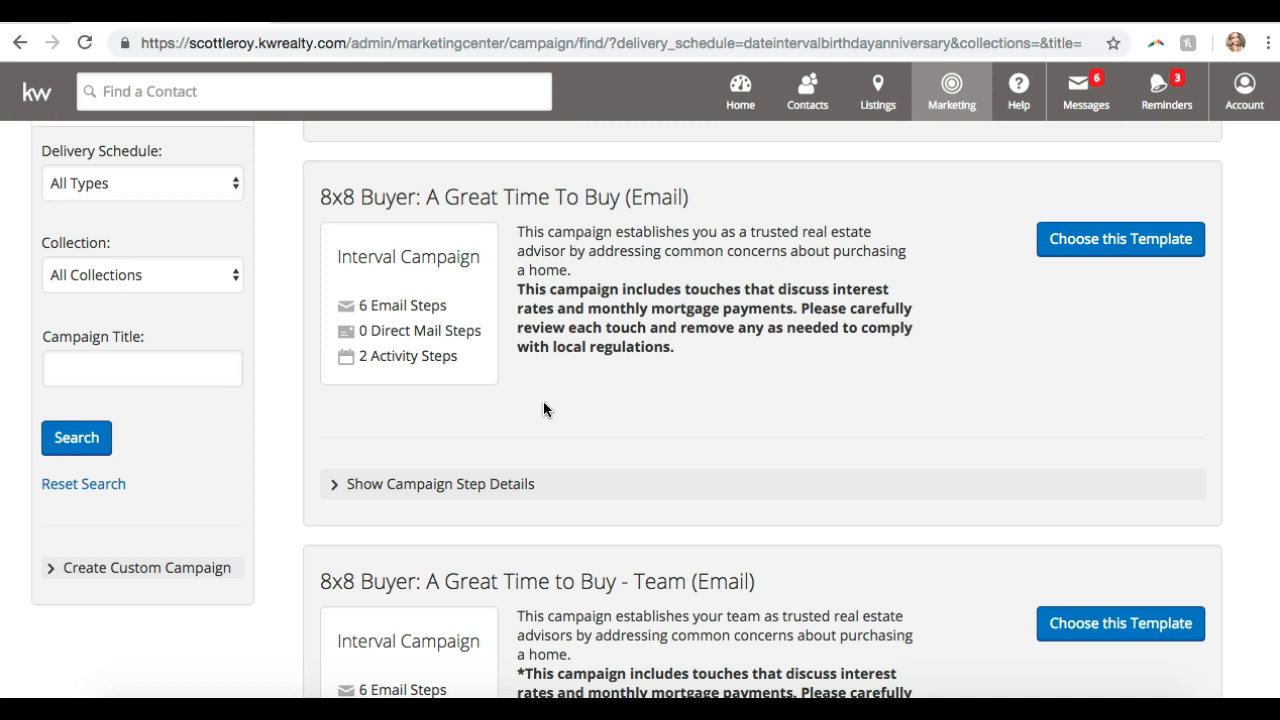
- Scroll down the template list to the Birthday Greetings (Email) card
scroll(543, 403, "up", 3)
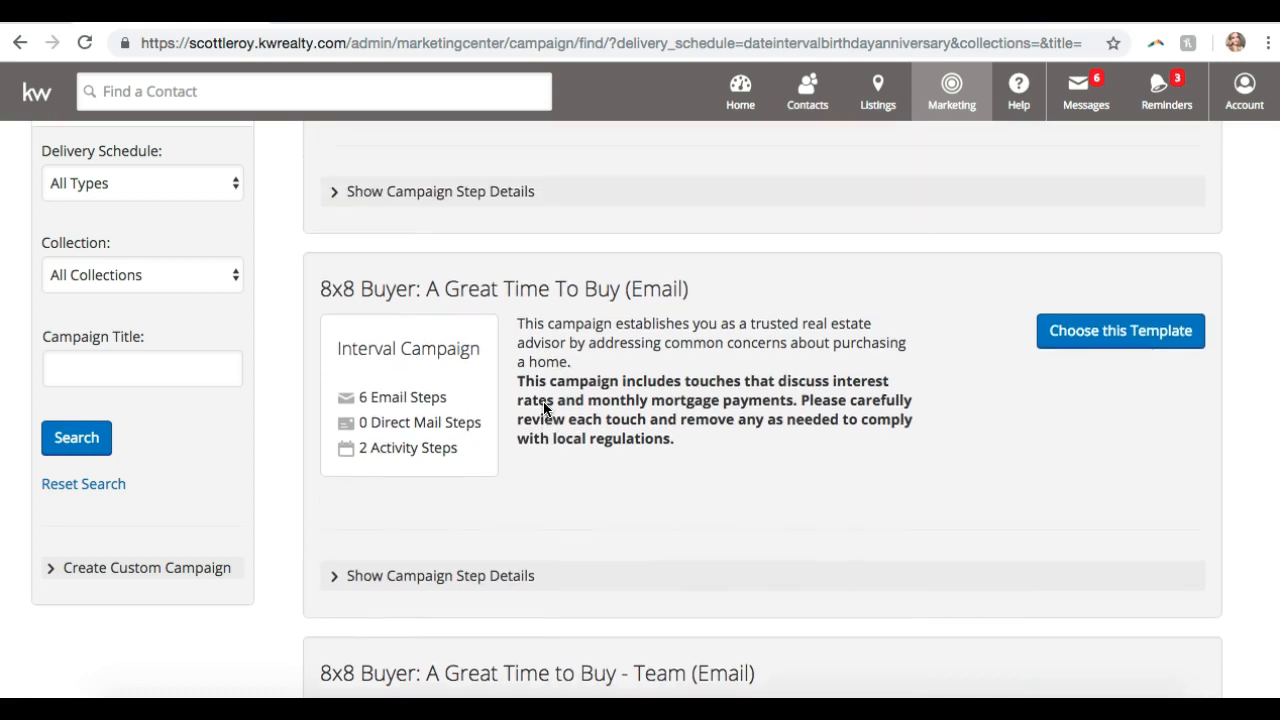
scroll(543, 403, "down", 2)
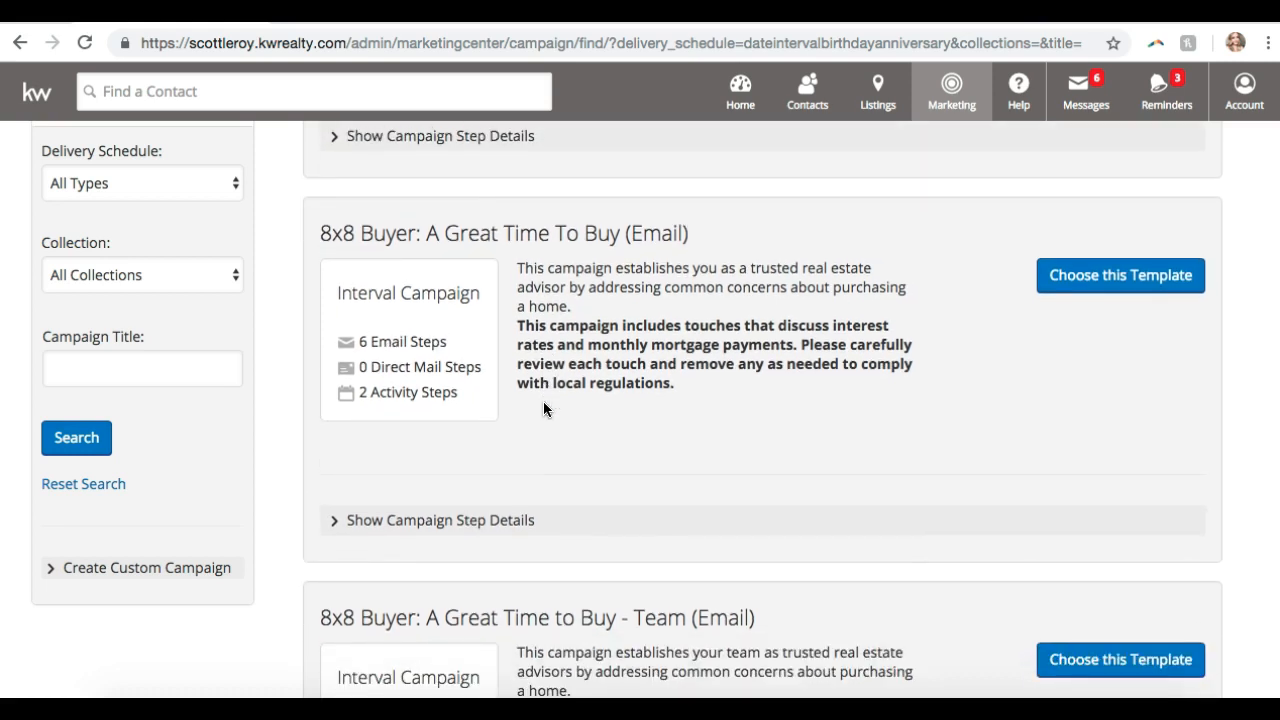
scroll(543, 401, "down", 1)
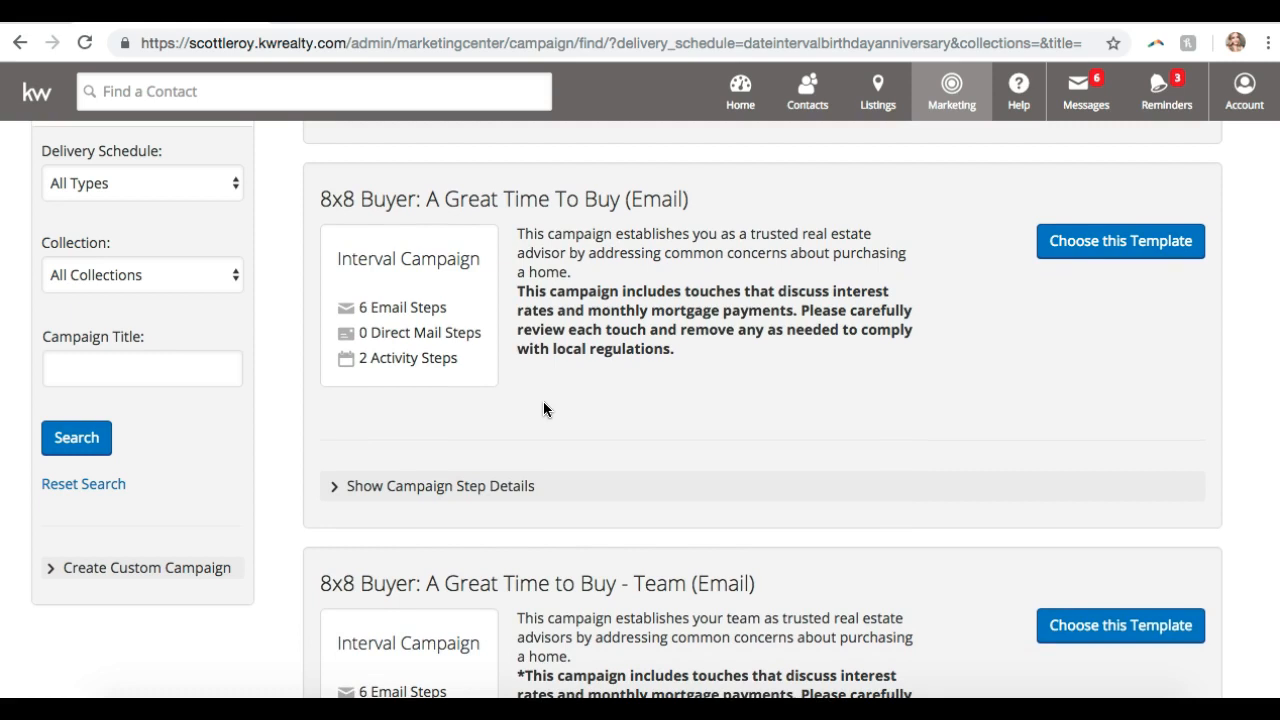
scroll(543, 409, "down", 5)
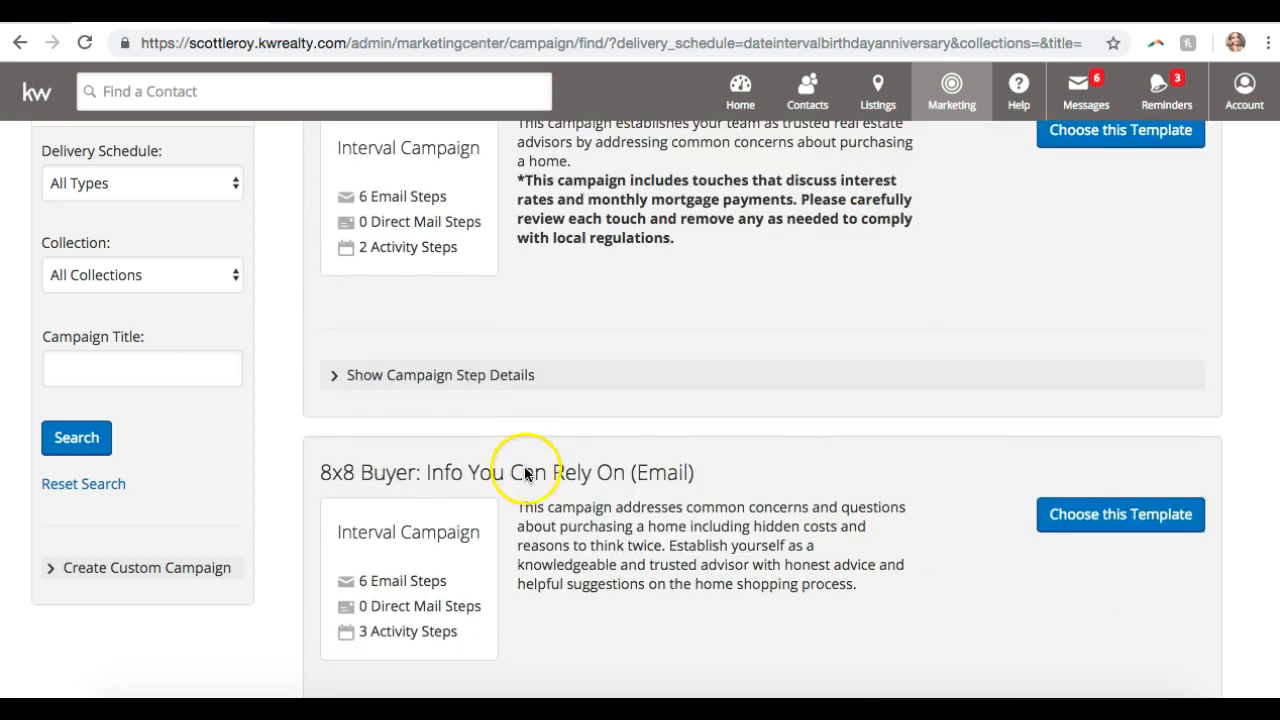
scroll(524, 472, "down", 13)
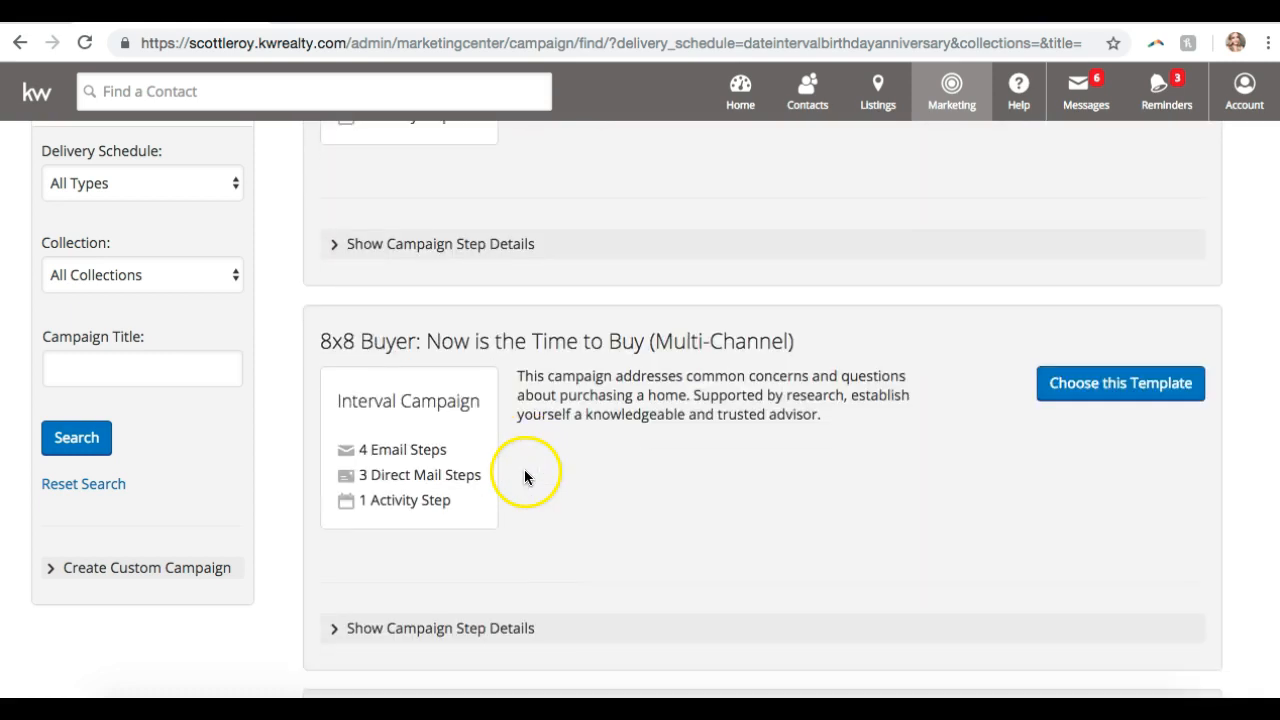
scroll(524, 472, "down", 4)
scroll(724, 430, "down", 4)
scroll(716, 453, "down", 10)
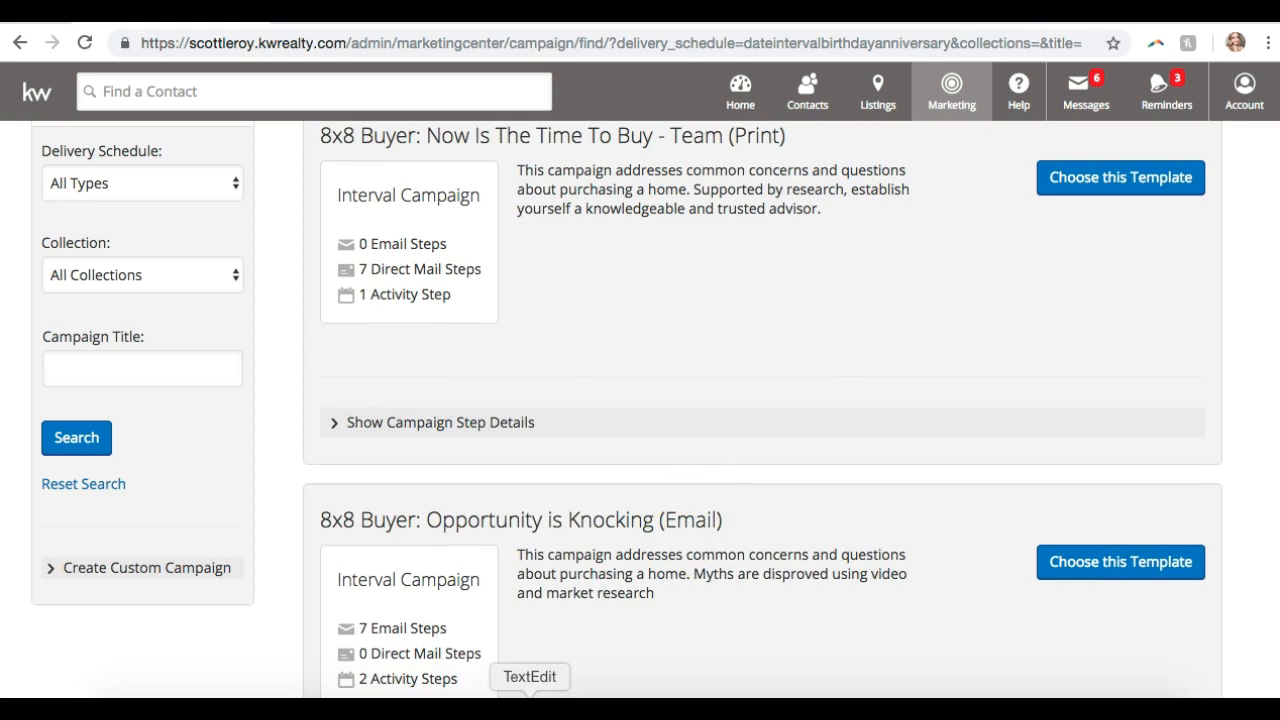
scroll(591, 207, "down", 10)
scroll(591, 207, "down", 15)
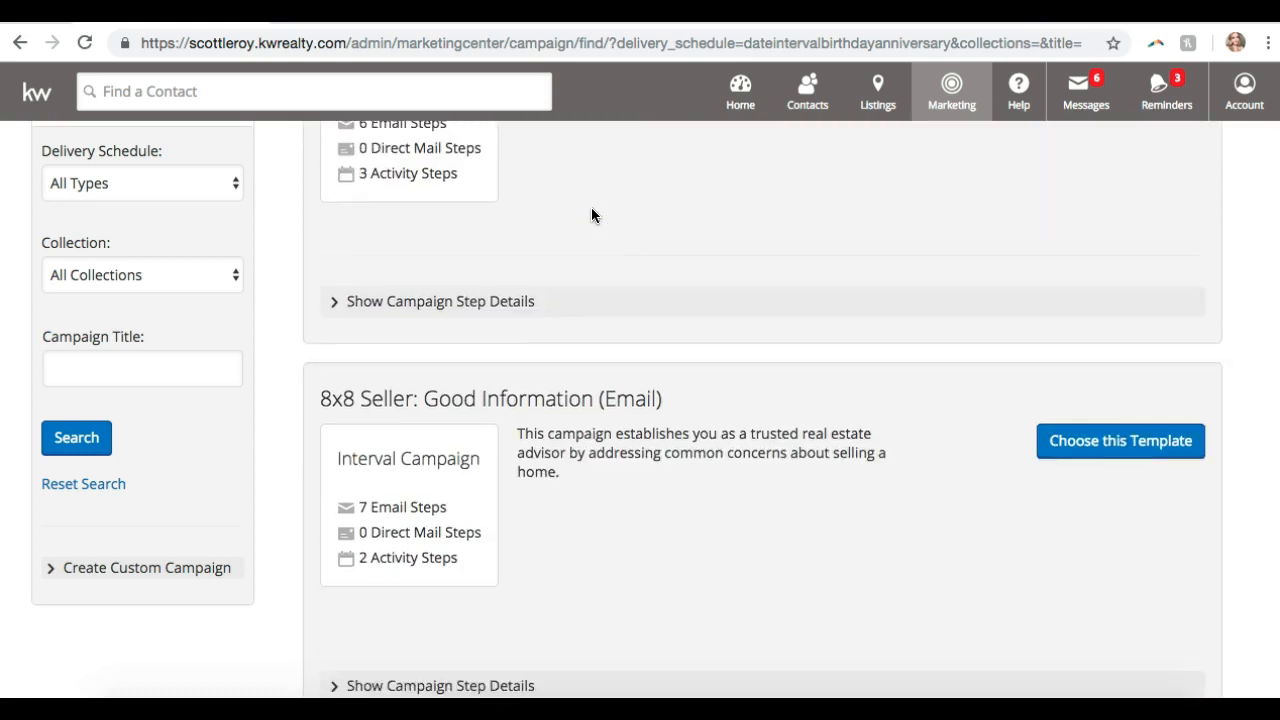
scroll(589, 218, "down", 15)
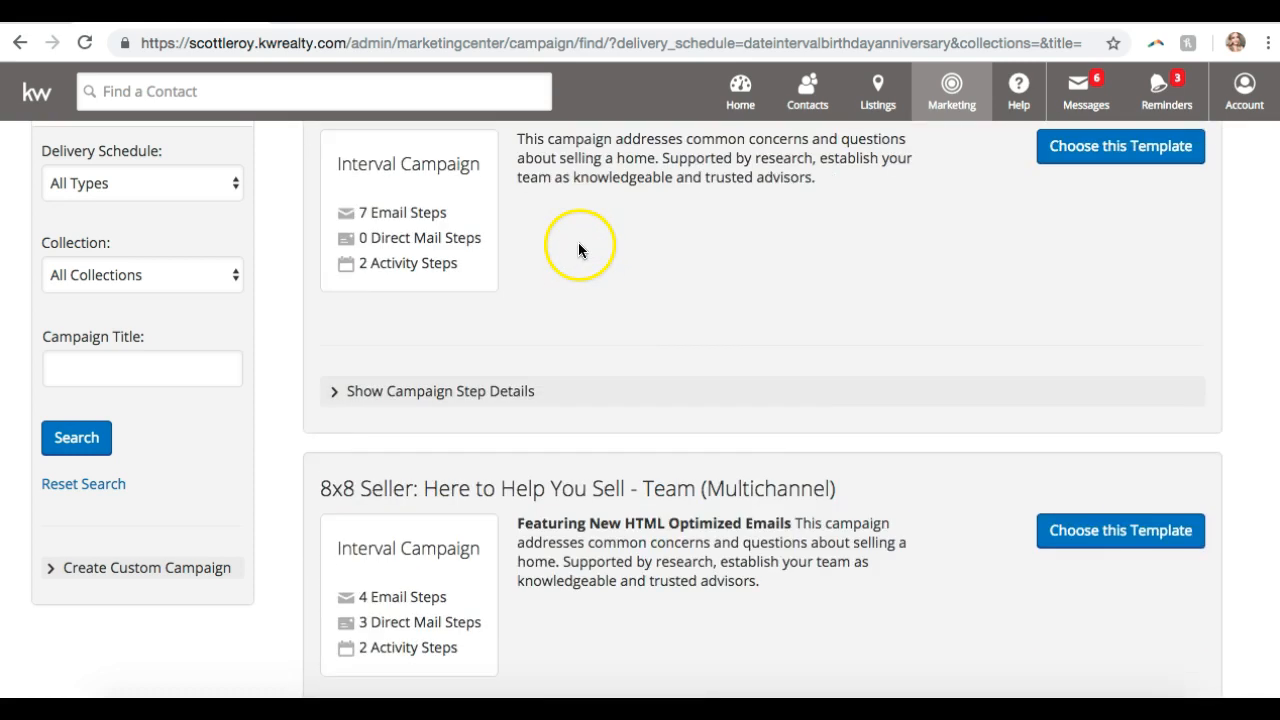
scroll(556, 293, "down", 10)
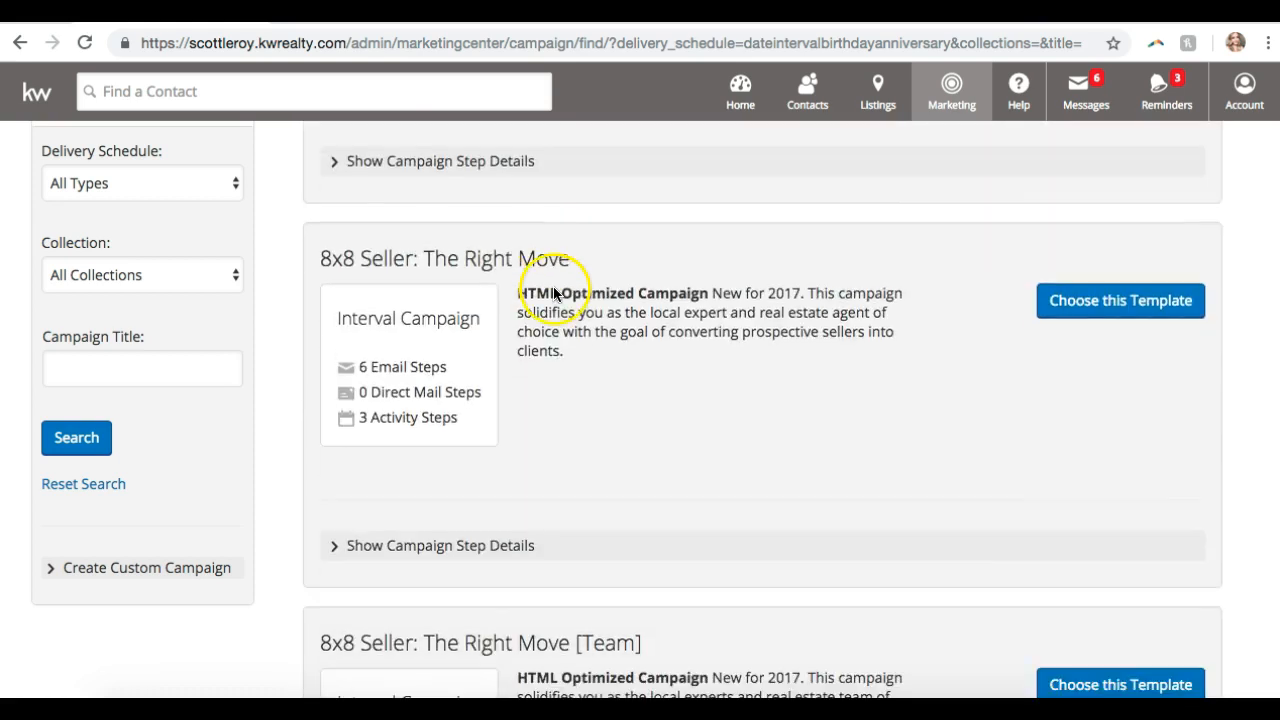
scroll(551, 295, "up", 1)
scroll(551, 295, "down", 1)
scroll(551, 295, "down", 5)
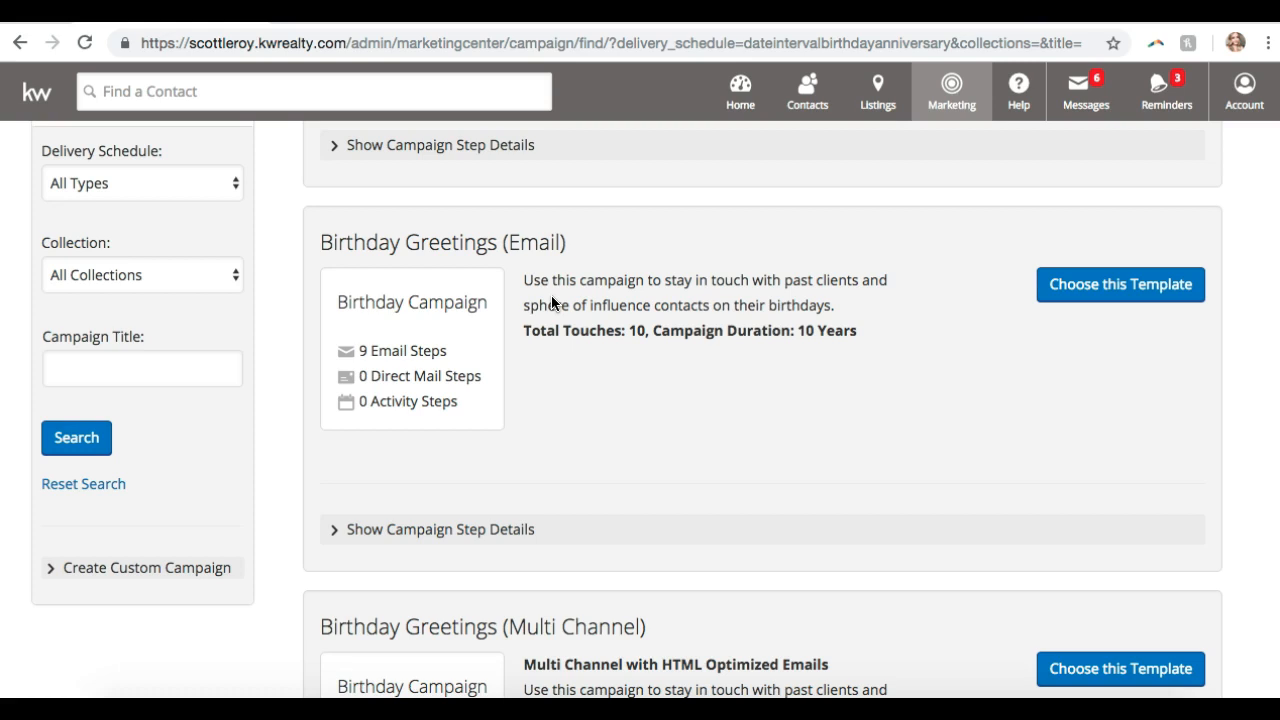
scroll(552, 303, "down", 1)
- Expand Birthday Greetings (Email) steps, preview the Step 1 Happy Birthday email, then close it
left_click(434, 520)
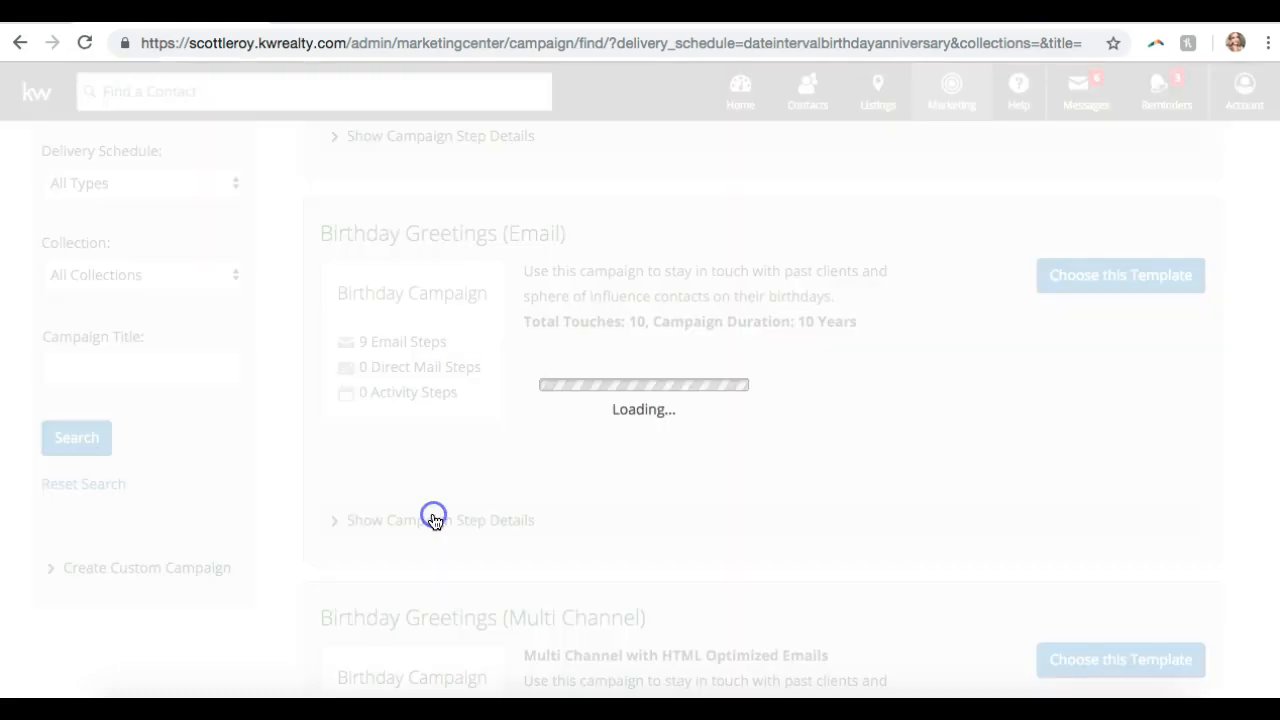
scroll(434, 520, "down", 3)
scroll(520, 410, "up", 1)
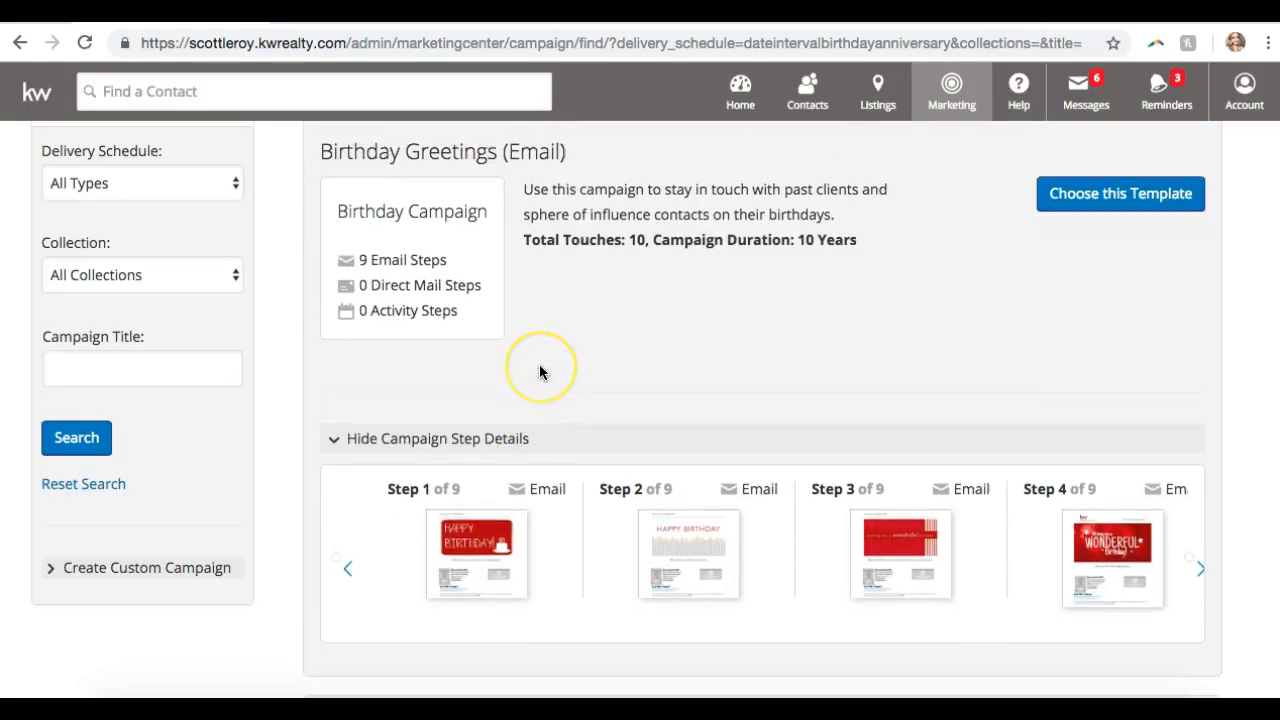
scroll(539, 372, "down", 2)
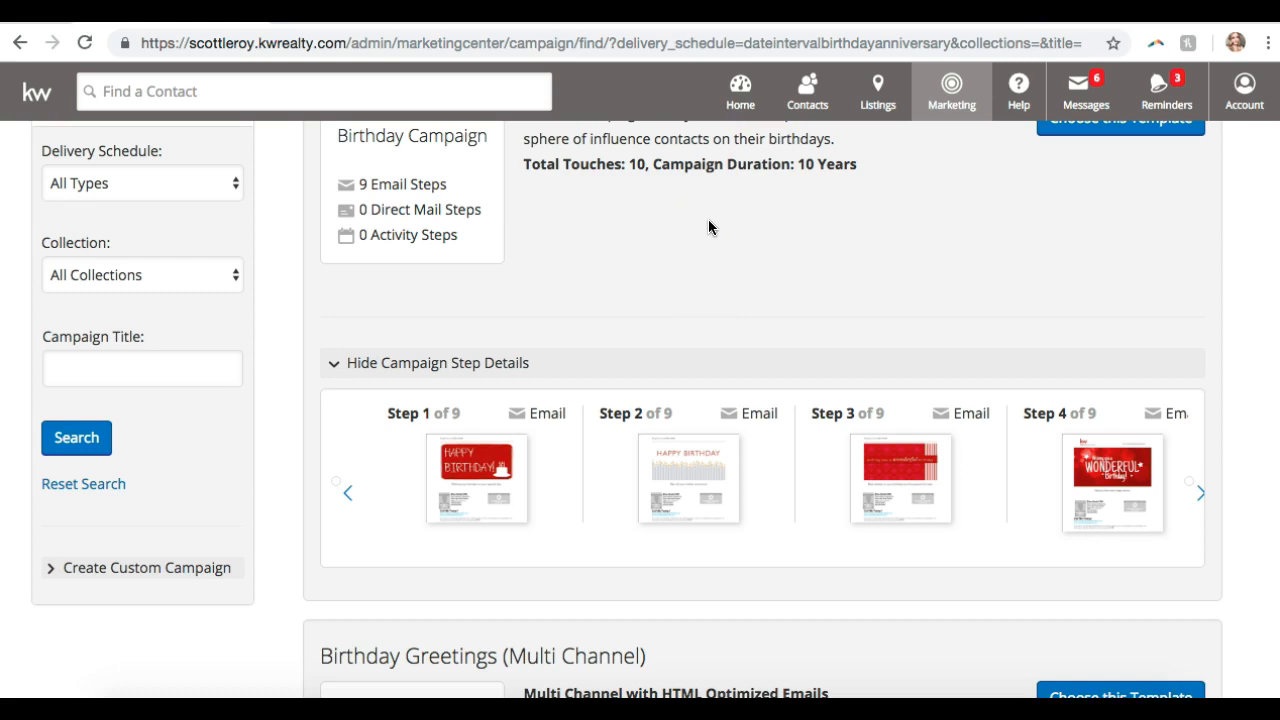
left_click(455, 488)
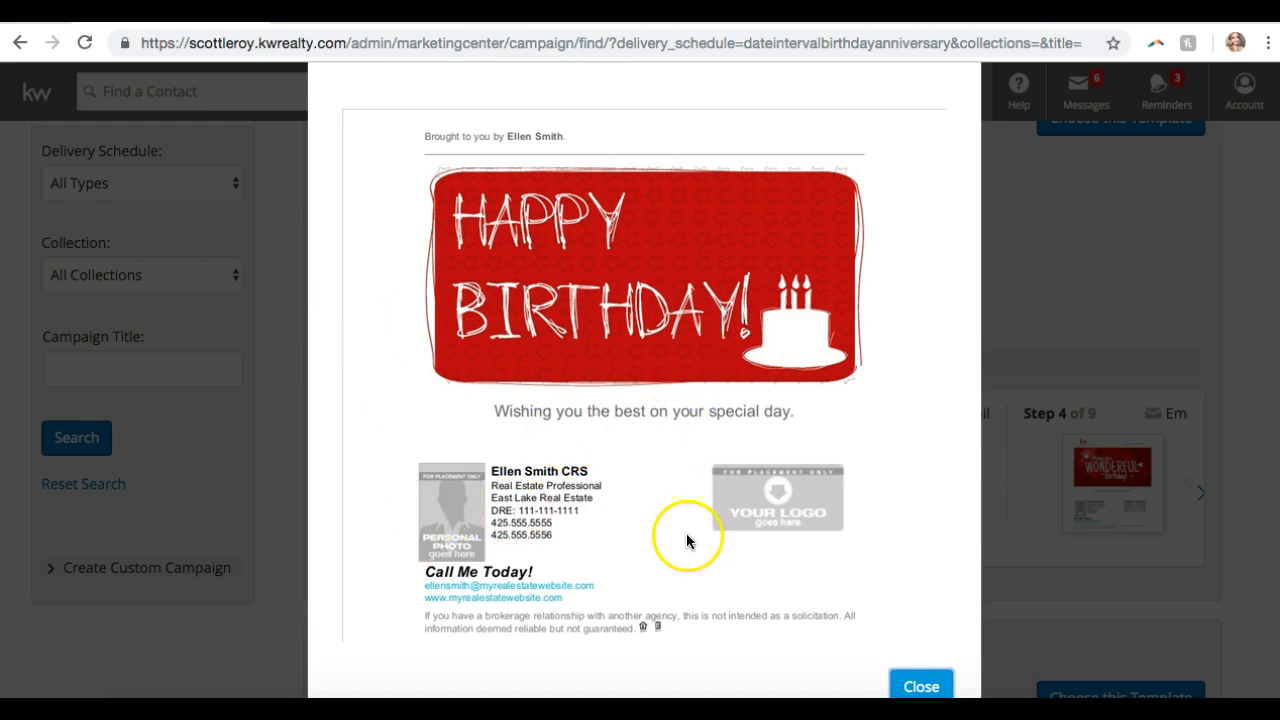
left_click(921, 685)
scroll(623, 354, "down", 5)
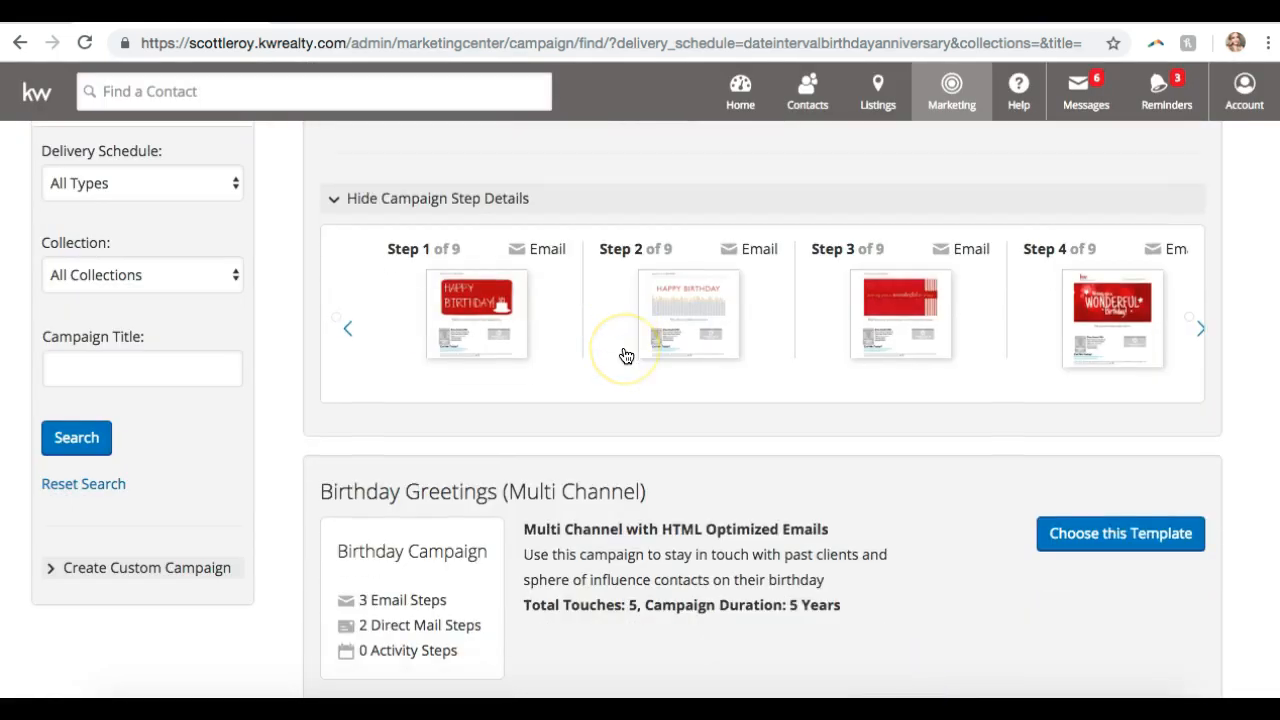
scroll(626, 356, "down", 7)
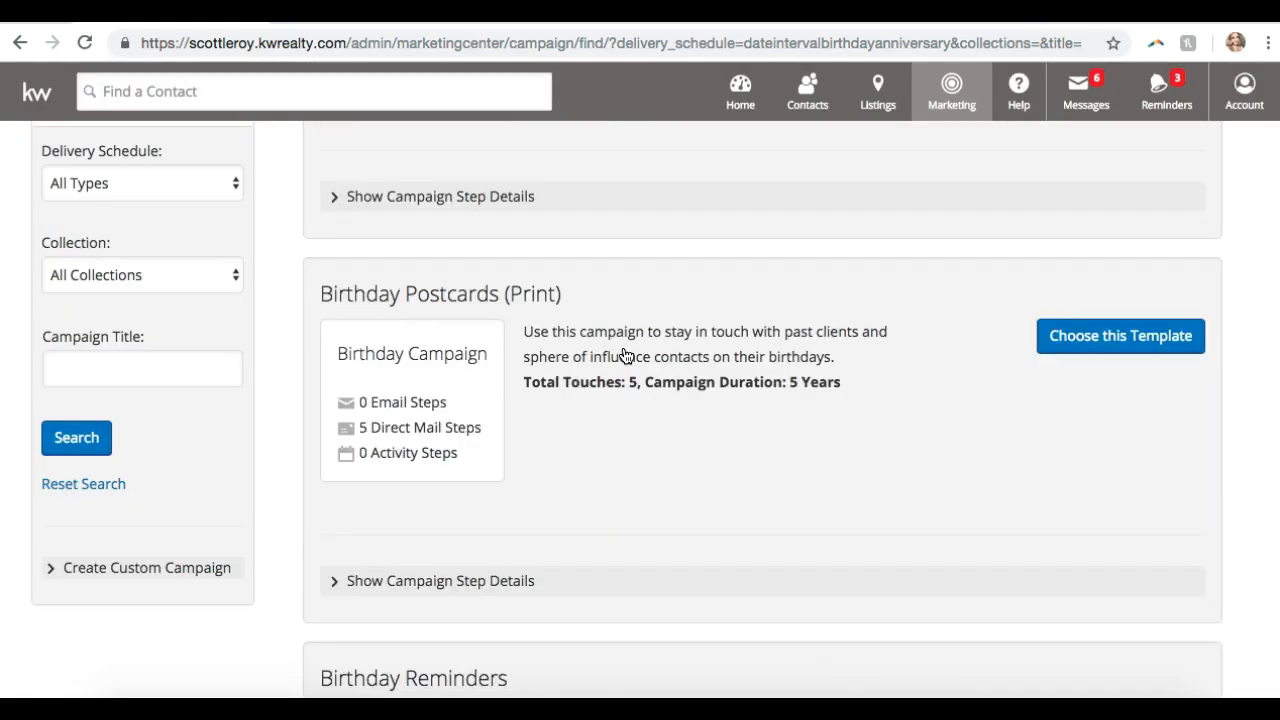
scroll(626, 356, "down", 5)
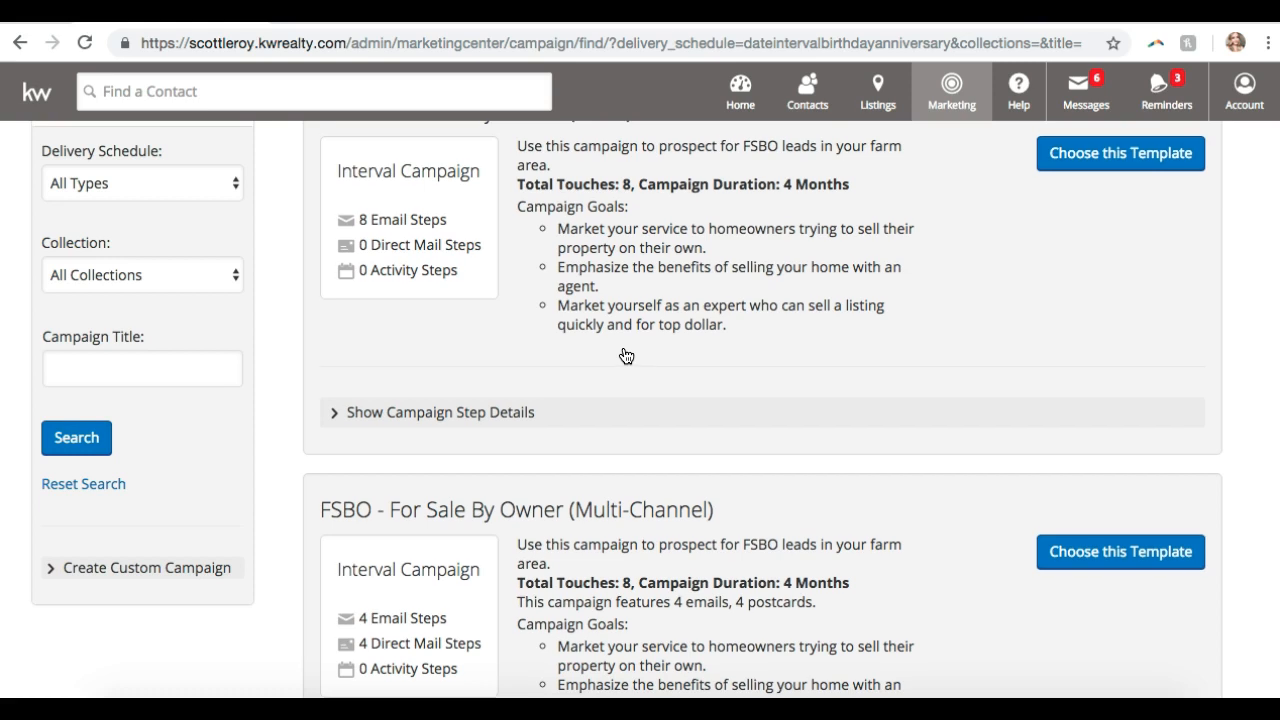
scroll(626, 356, "down", 2)
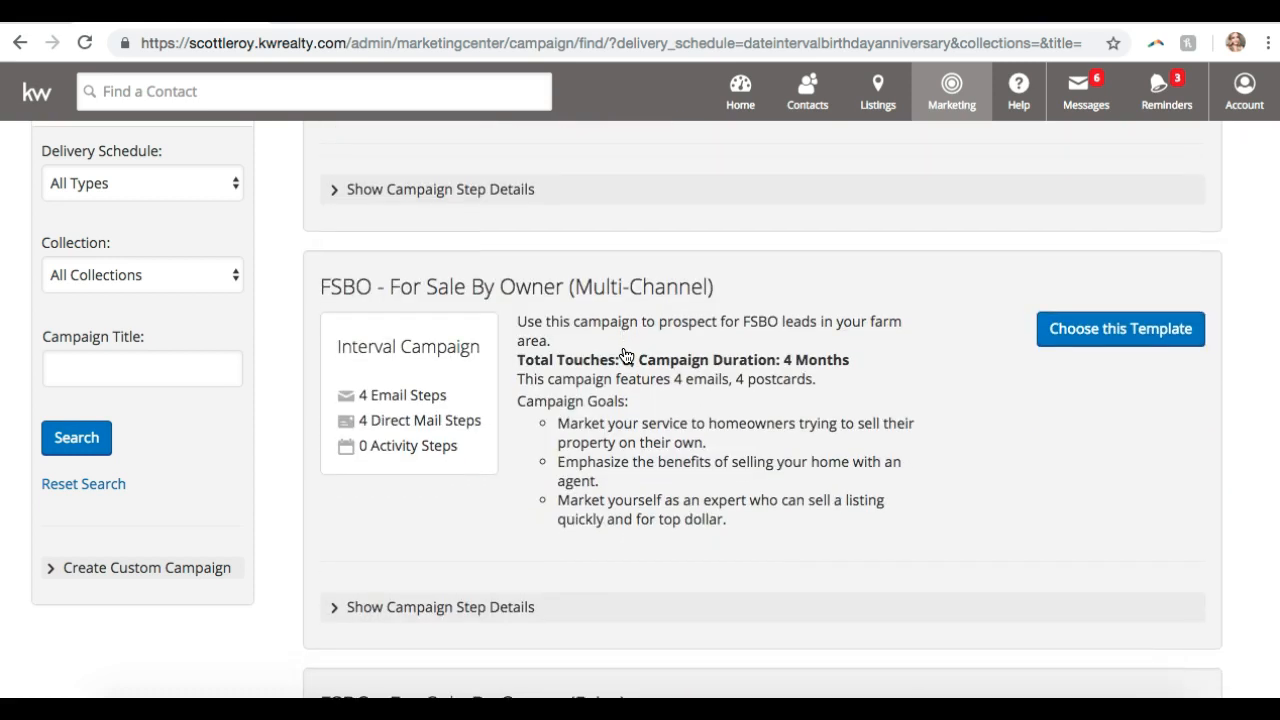
scroll(626, 356, "down", 1)
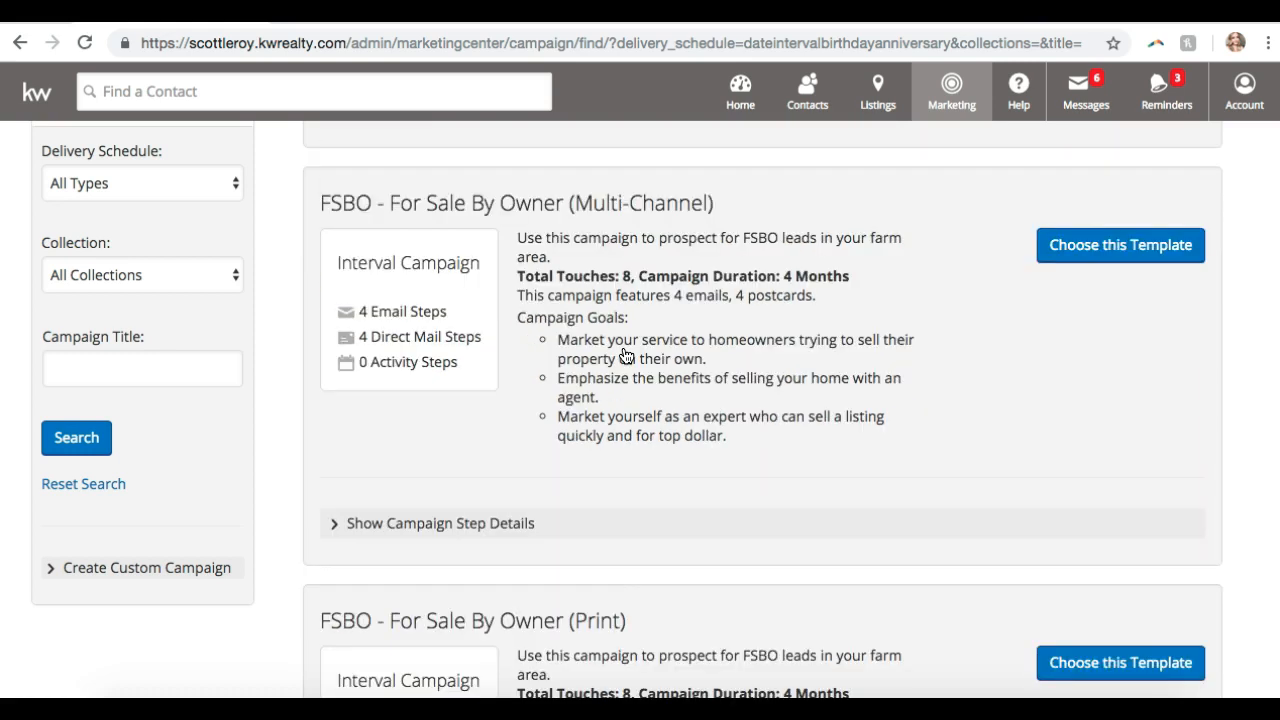
scroll(626, 356, "up", 4)
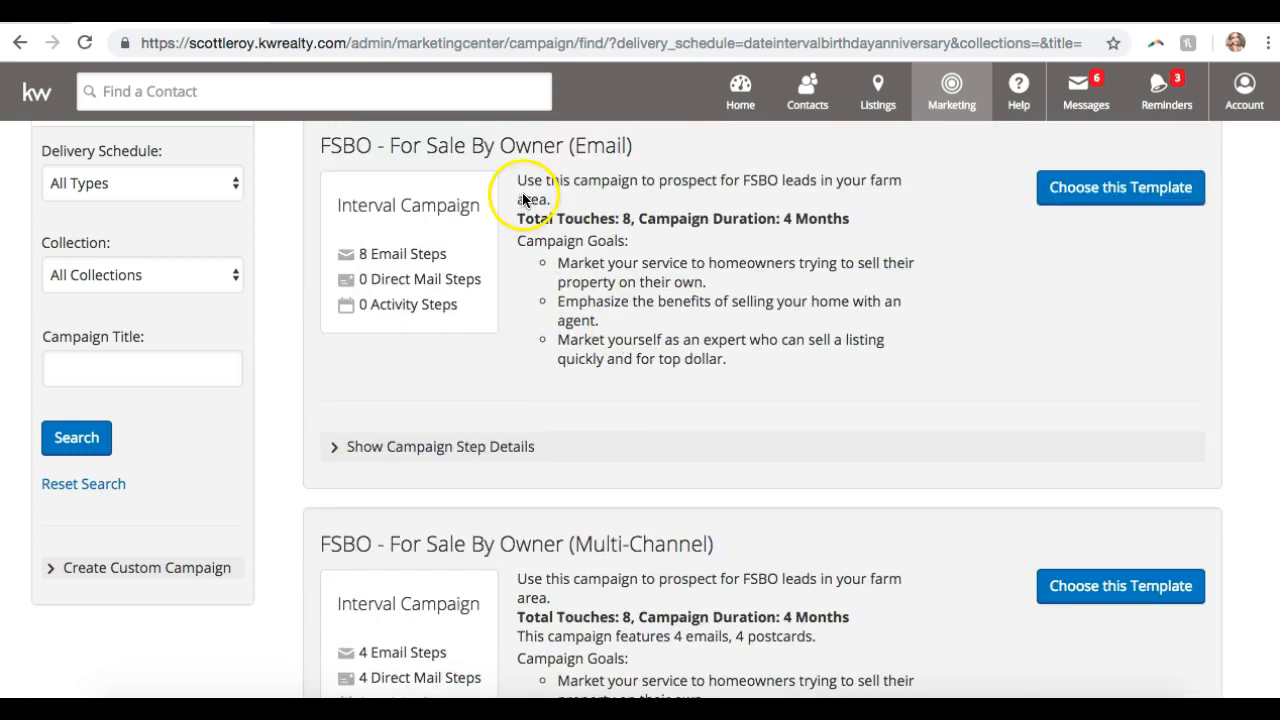
scroll(546, 184, "down", 7)
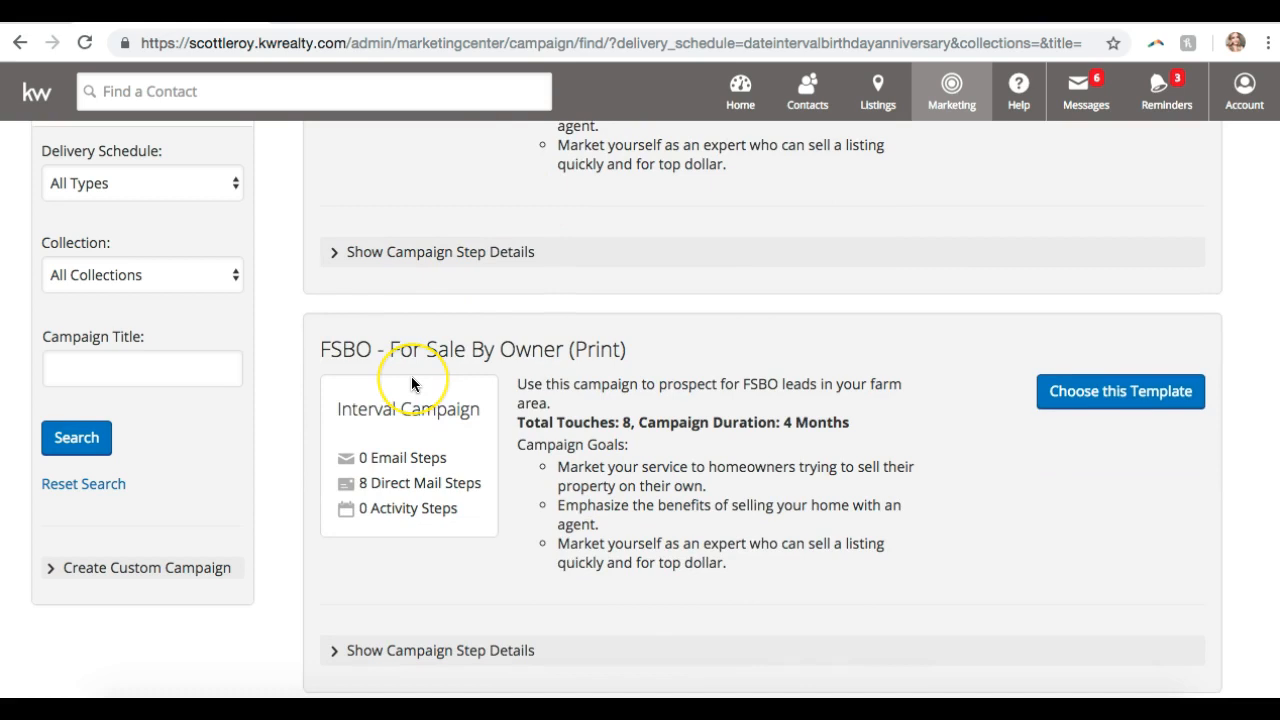
scroll(411, 377, "down", 1)
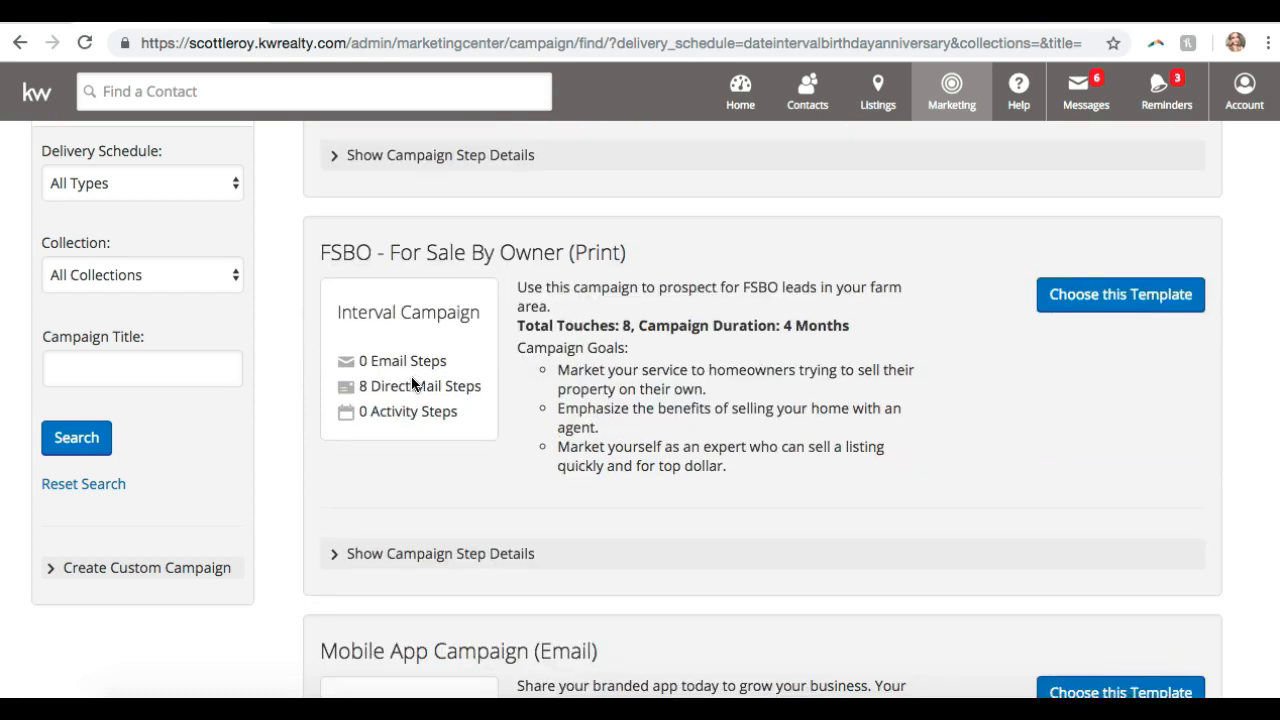
scroll(411, 383, "down", 1)
scroll(411, 377, "down", 3)
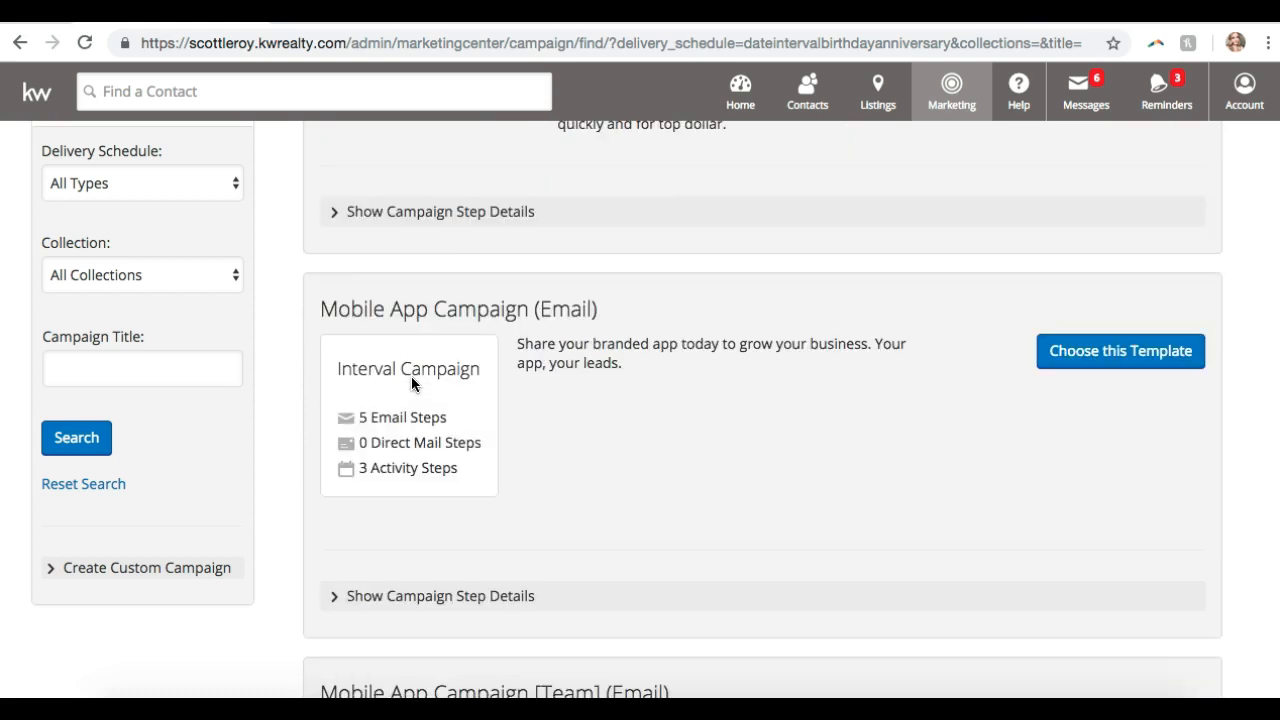
scroll(411, 382, "down", 1)
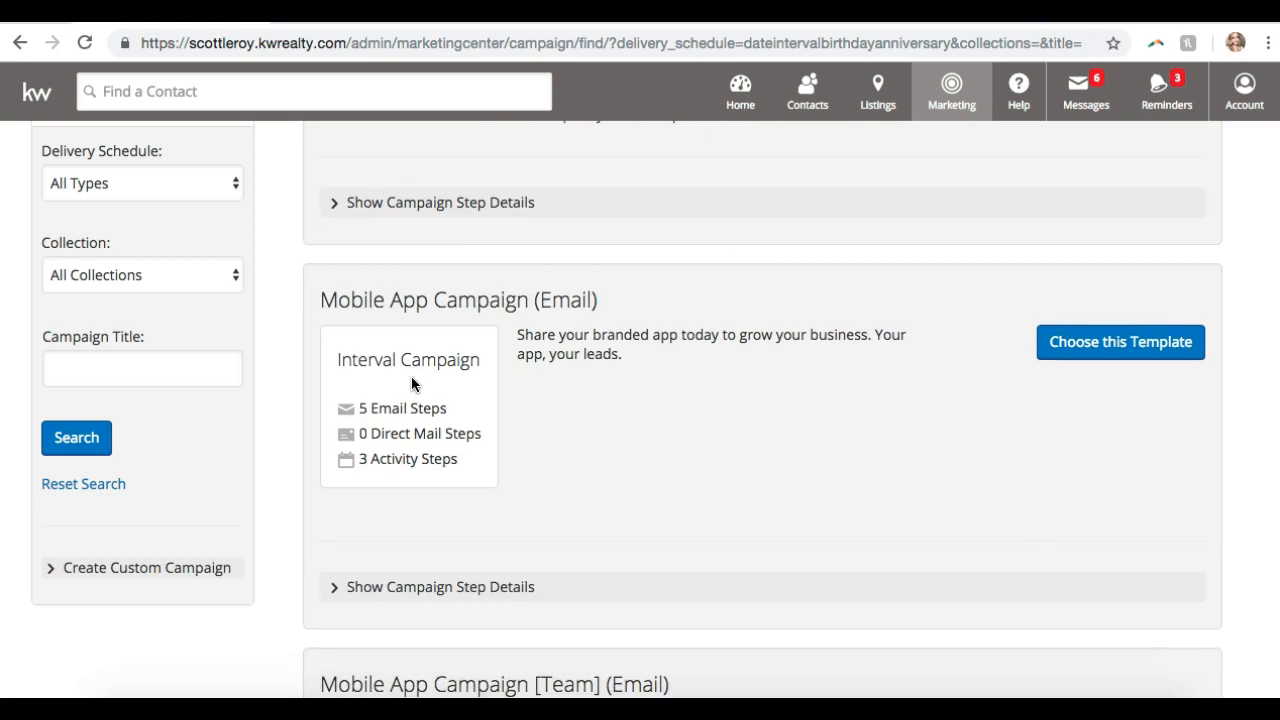
scroll(411, 382, "down", 1)
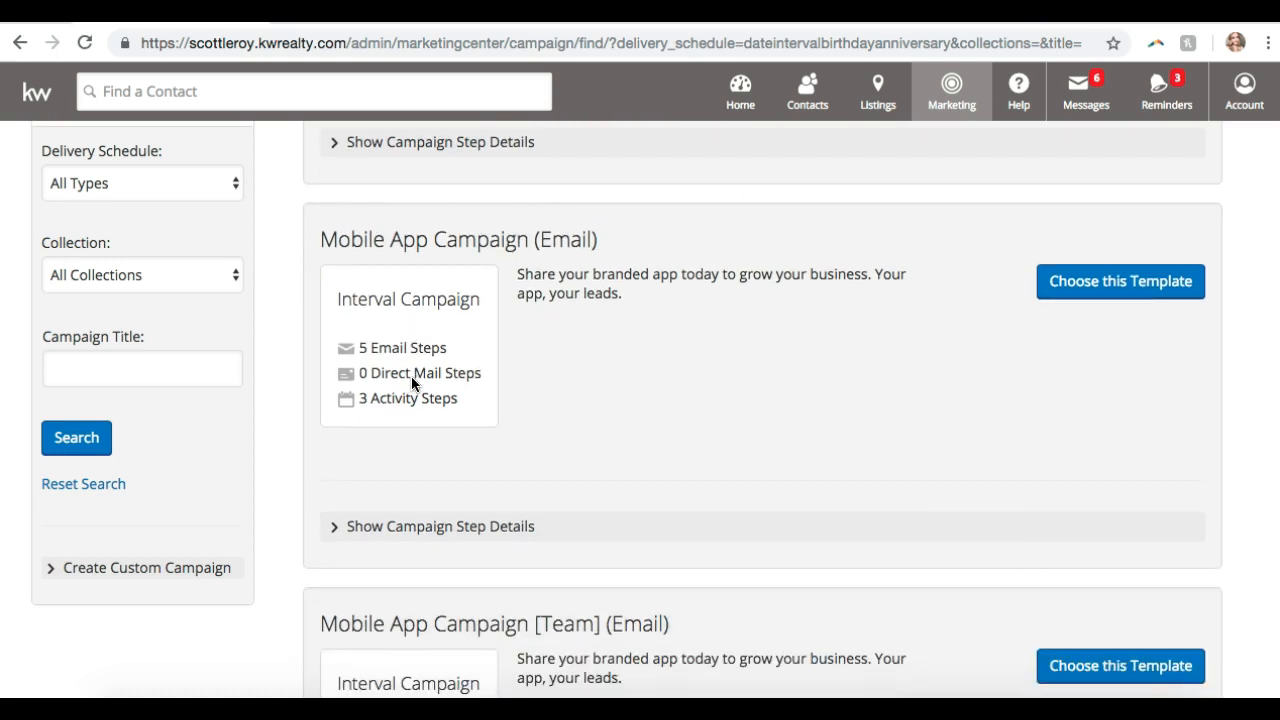
scroll(411, 384, "down", 1)
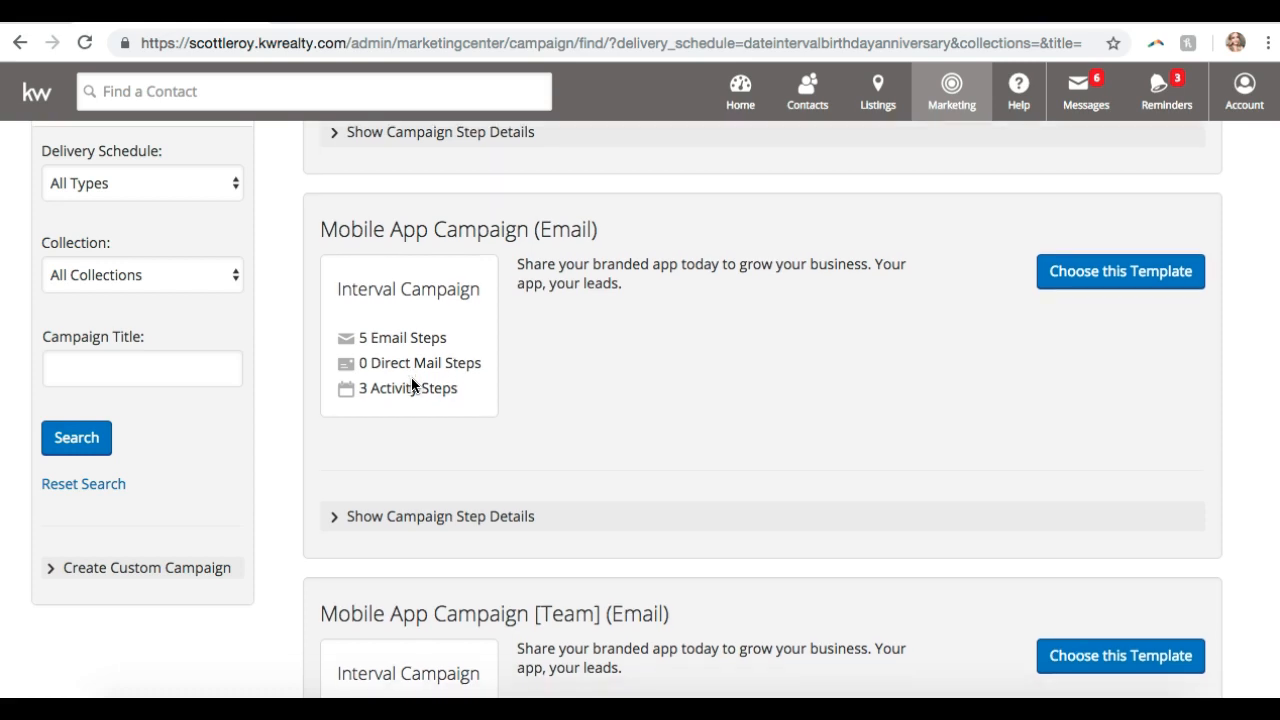
- Show the Mobile App Campaign's step details and preview its first email
left_click(452, 516)
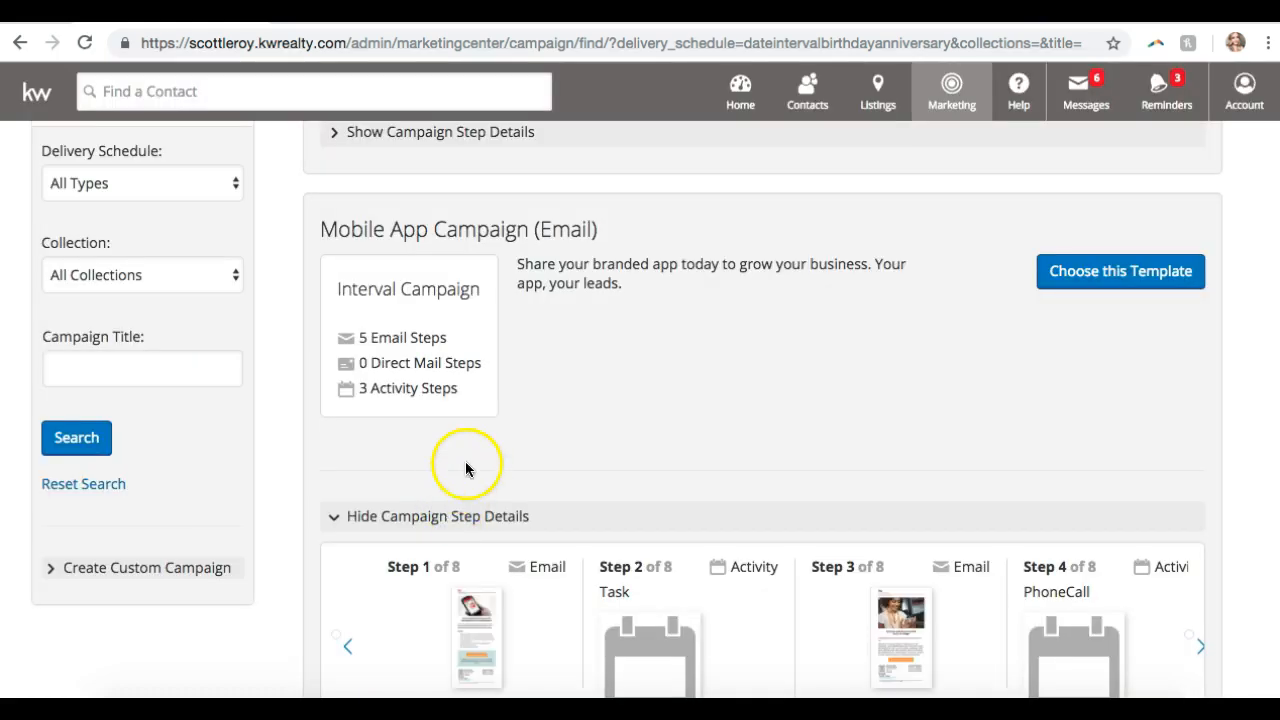
scroll(529, 355, "down", 3)
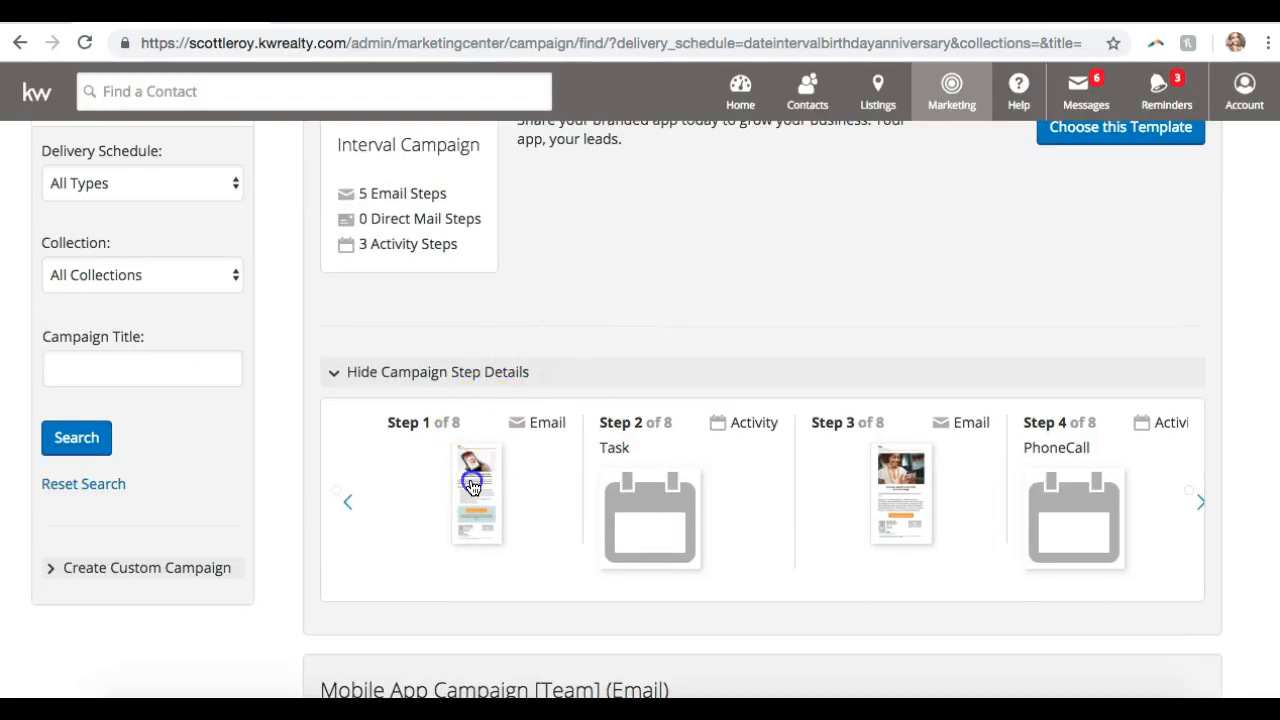
left_click(471, 486)
left_click(599, 275)
scroll(599, 272, "up", 10)
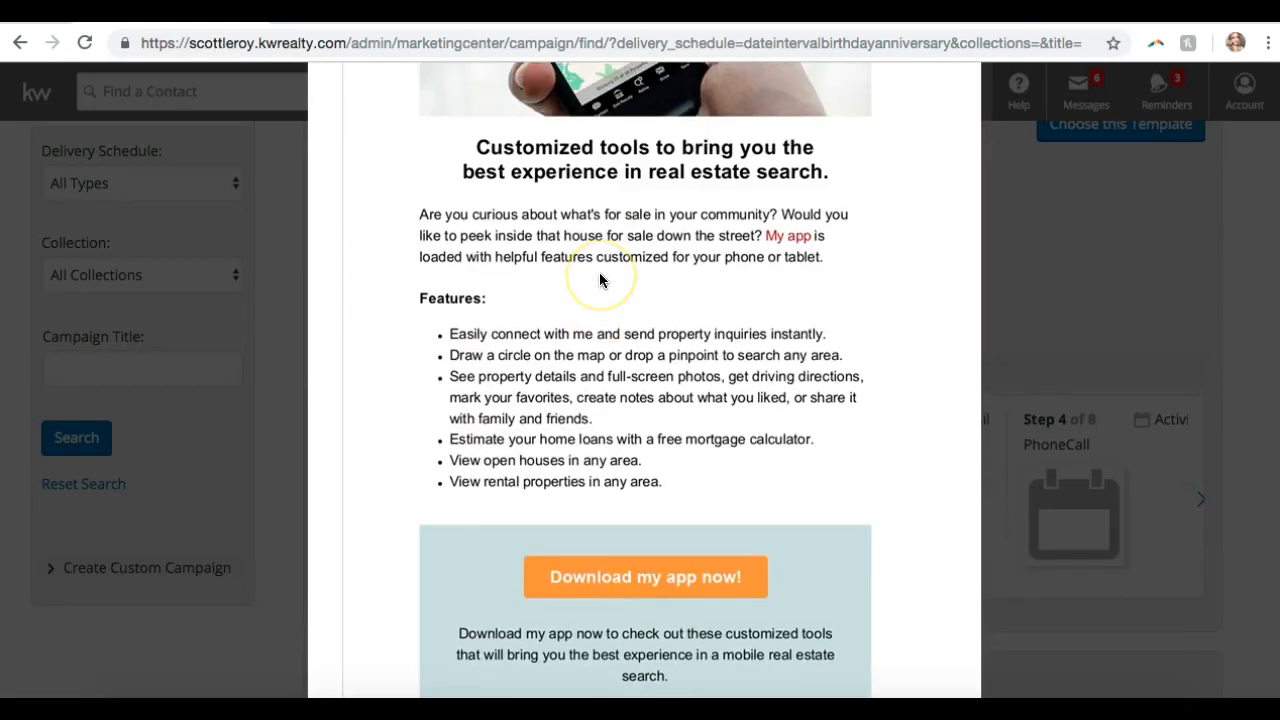
scroll(599, 272, "down", 1)
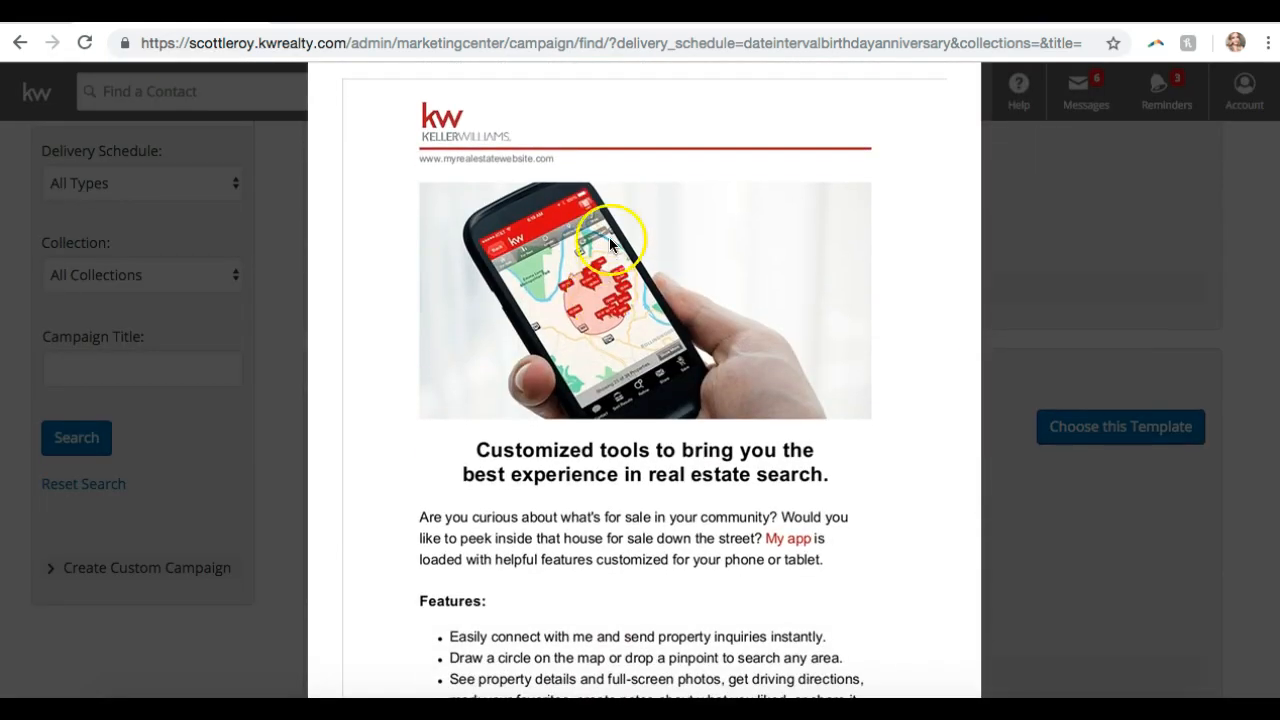
scroll(517, 300, "down", 3)
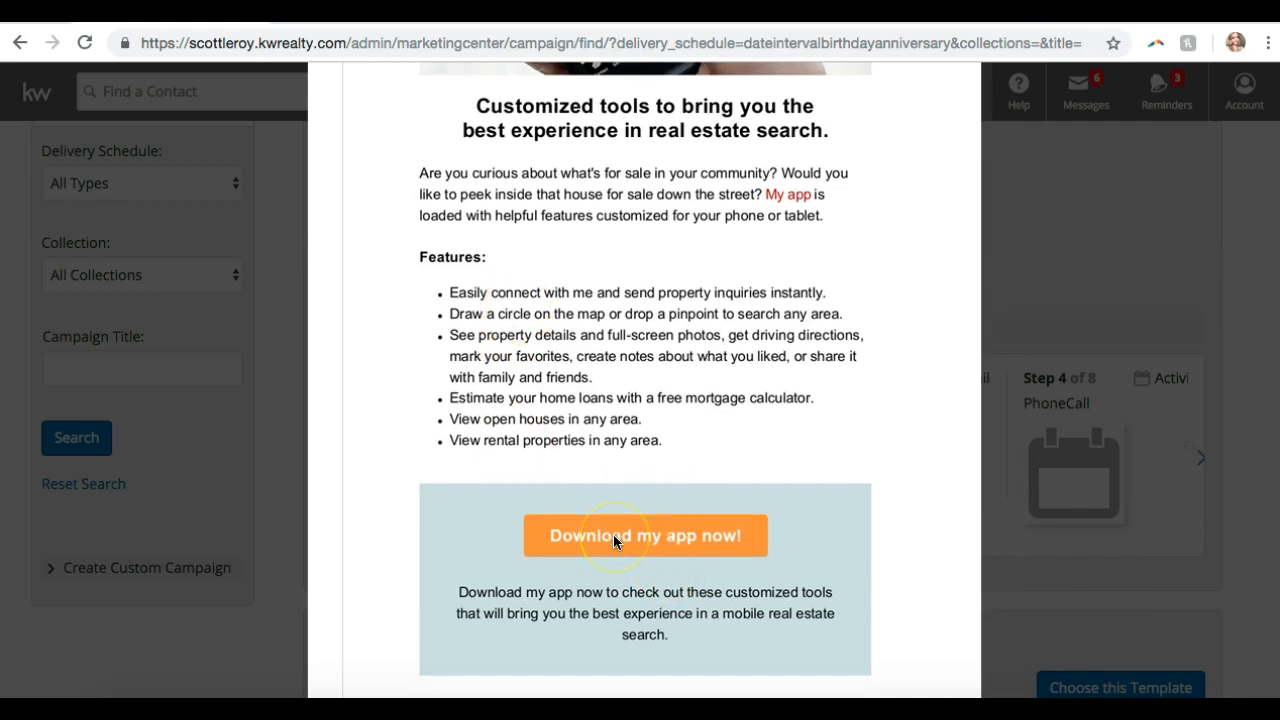
scroll(613, 534, "down", 2)
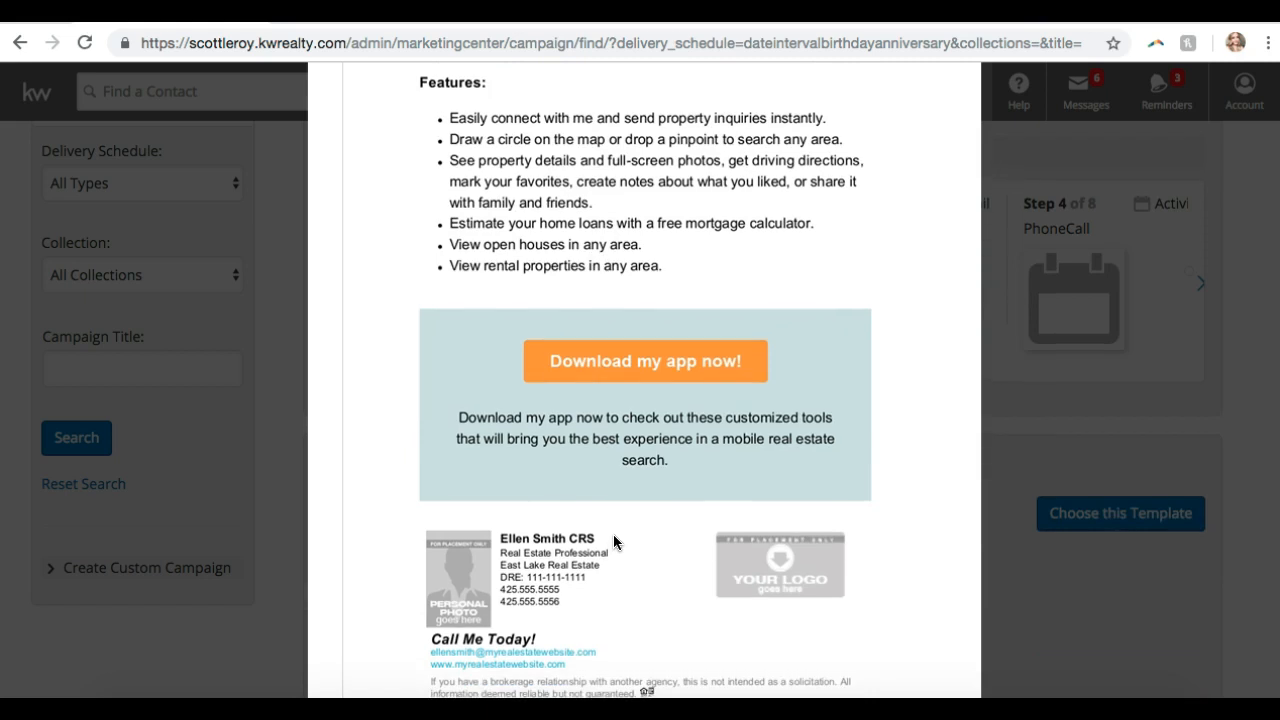
scroll(600, 560, "down", 2)
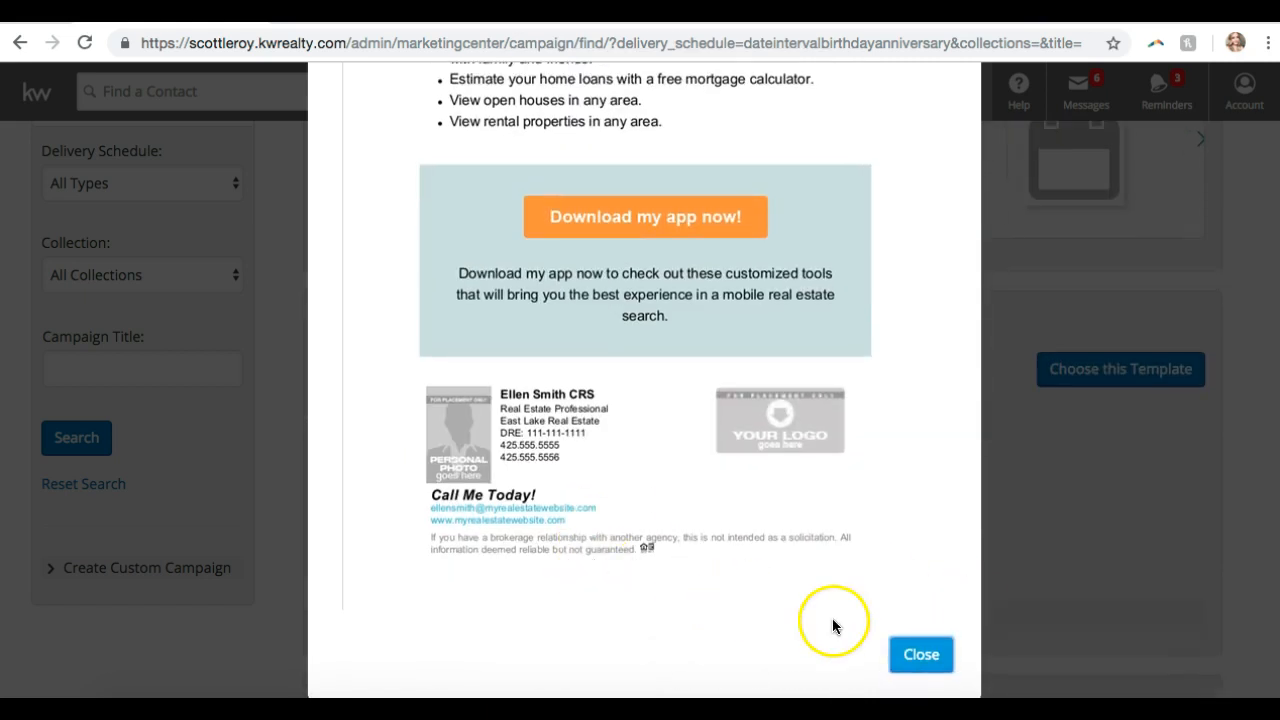
left_click(920, 654)
scroll(733, 472, "down", 4)
scroll(733, 481, "down", 1)
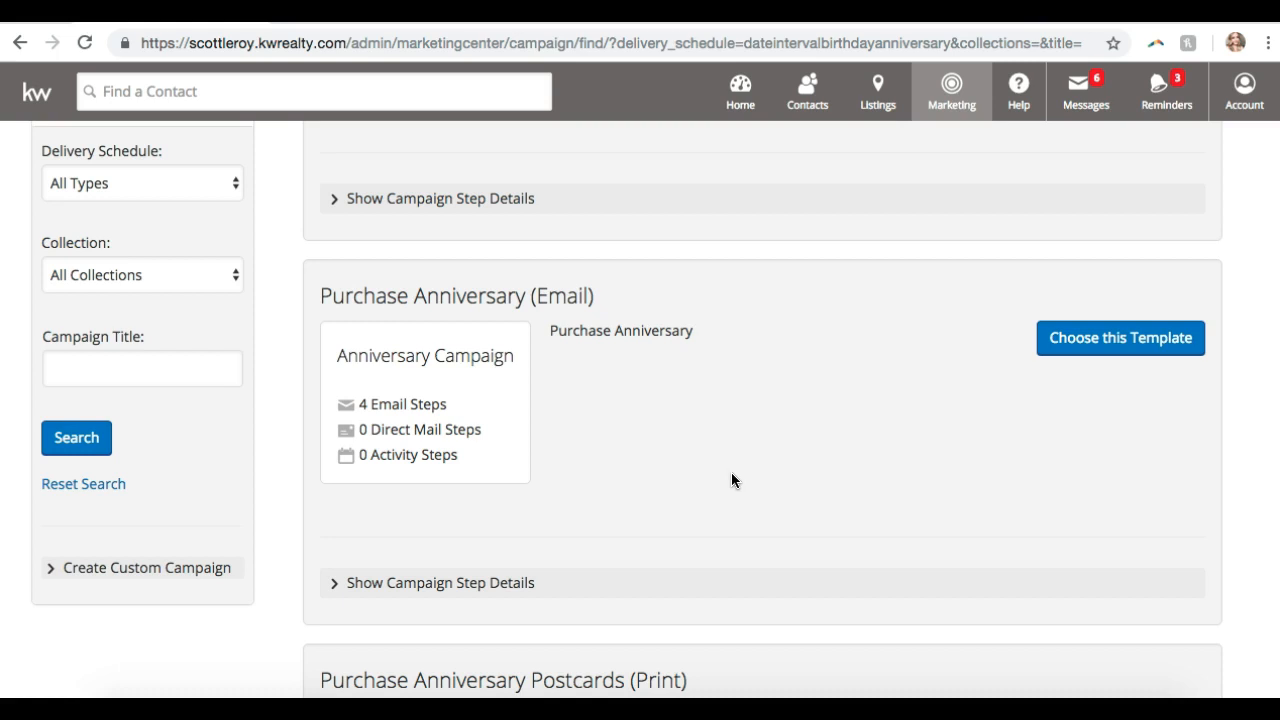
- Show the Purchase Anniversary campaign's steps, preview its first Happy Anniversary email, and return to the list top
left_click(409, 583)
scroll(543, 414, "down", 4)
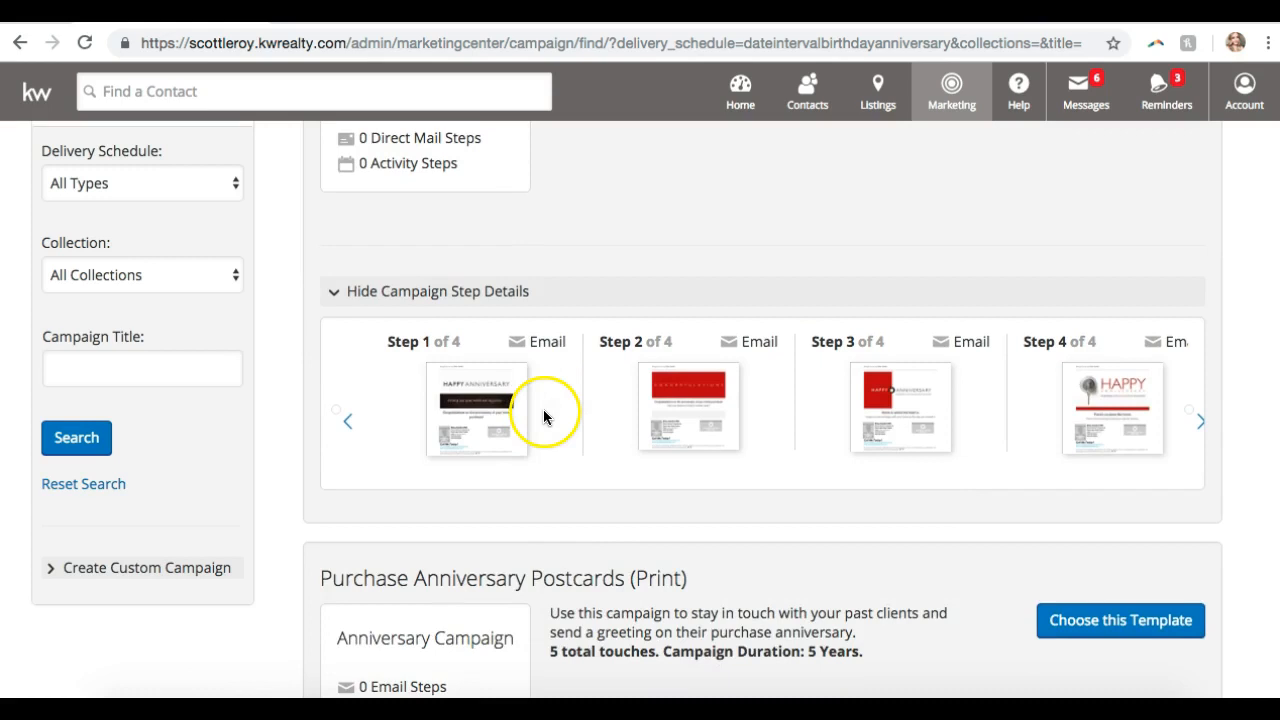
left_click(484, 420)
left_click(609, 391)
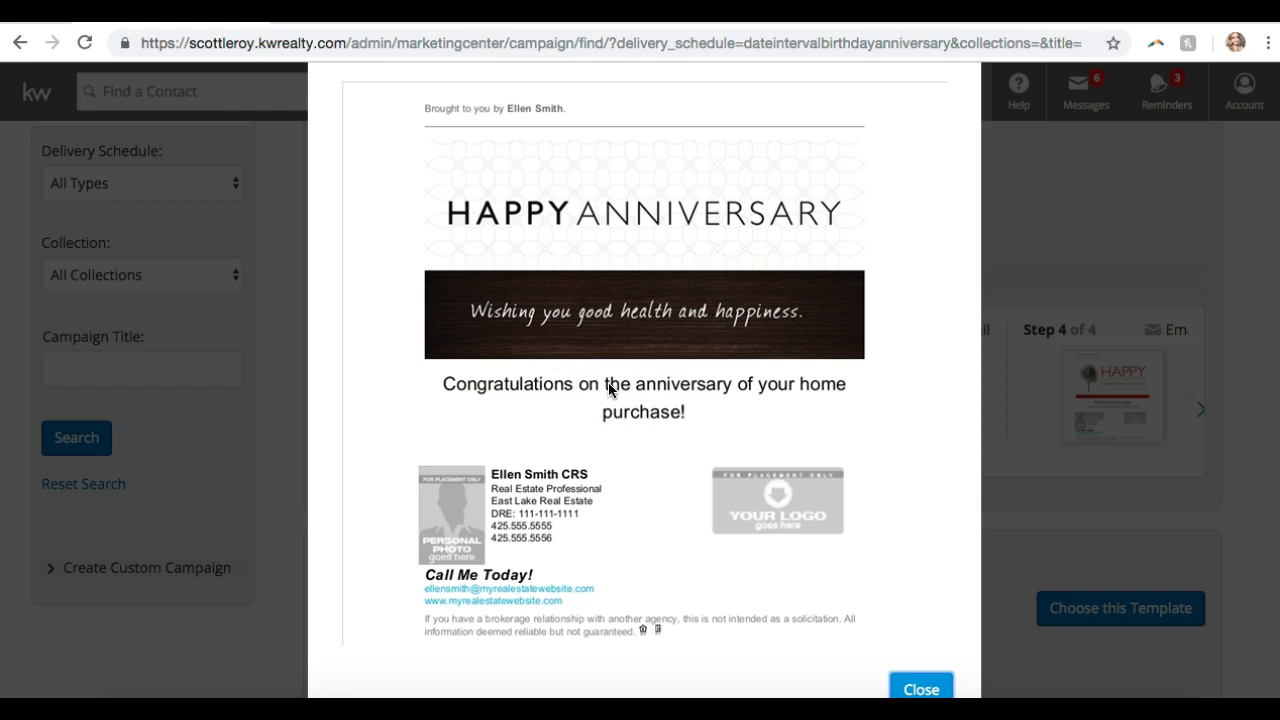
left_click(908, 688)
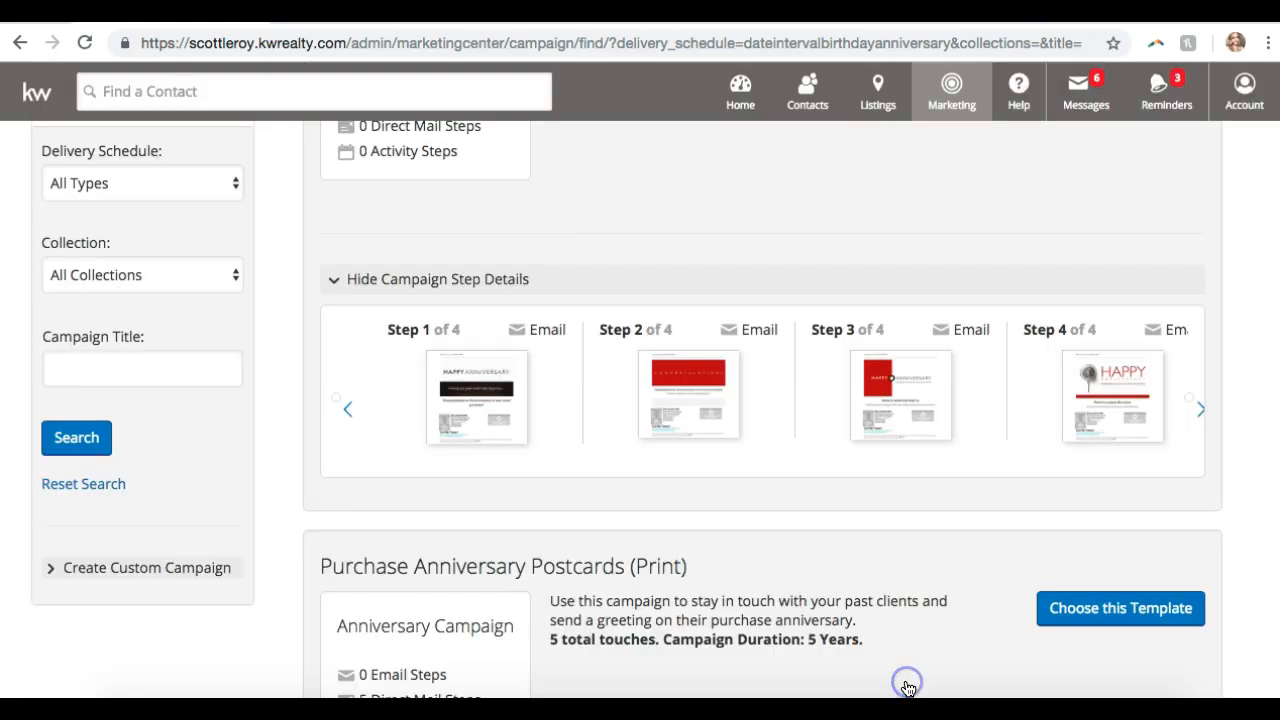
left_click(725, 507)
scroll(725, 507, "down", 4)
scroll(725, 507, "up", 2)
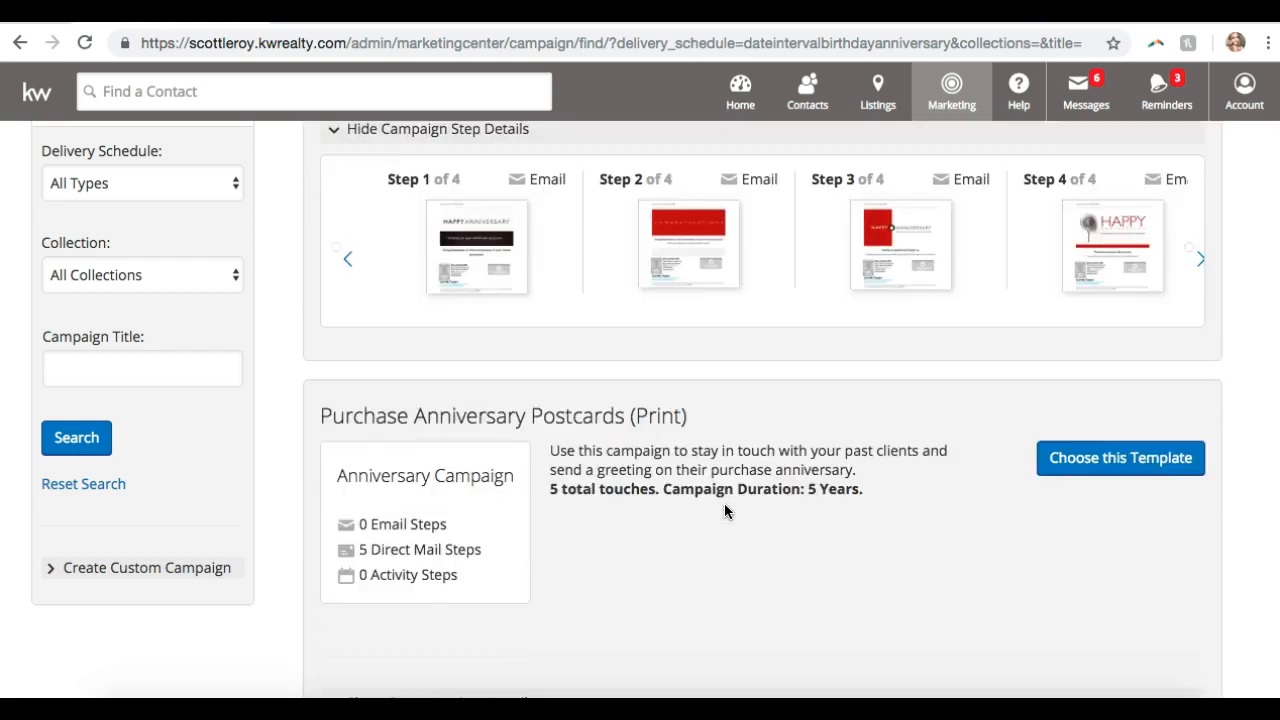
scroll(725, 505, "up", 3)
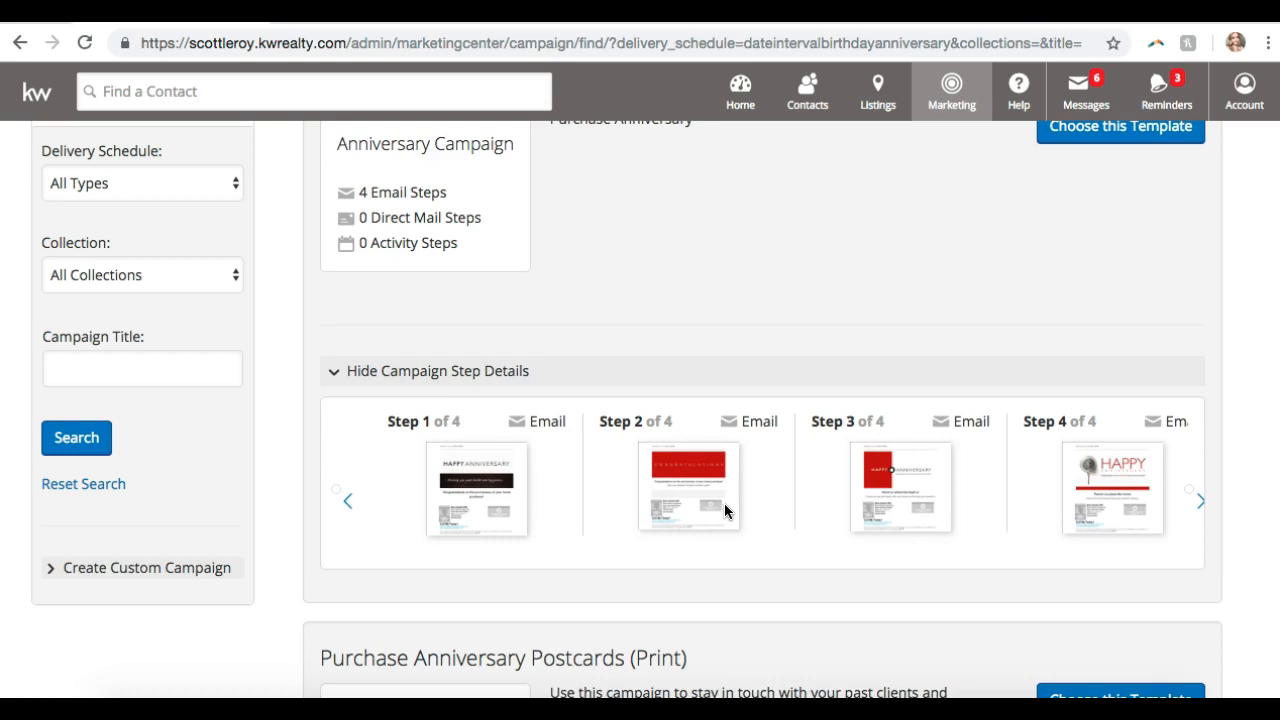
left_click(724, 503)
scroll(724, 503, "up", 15)
scroll(727, 506, "up", 15)
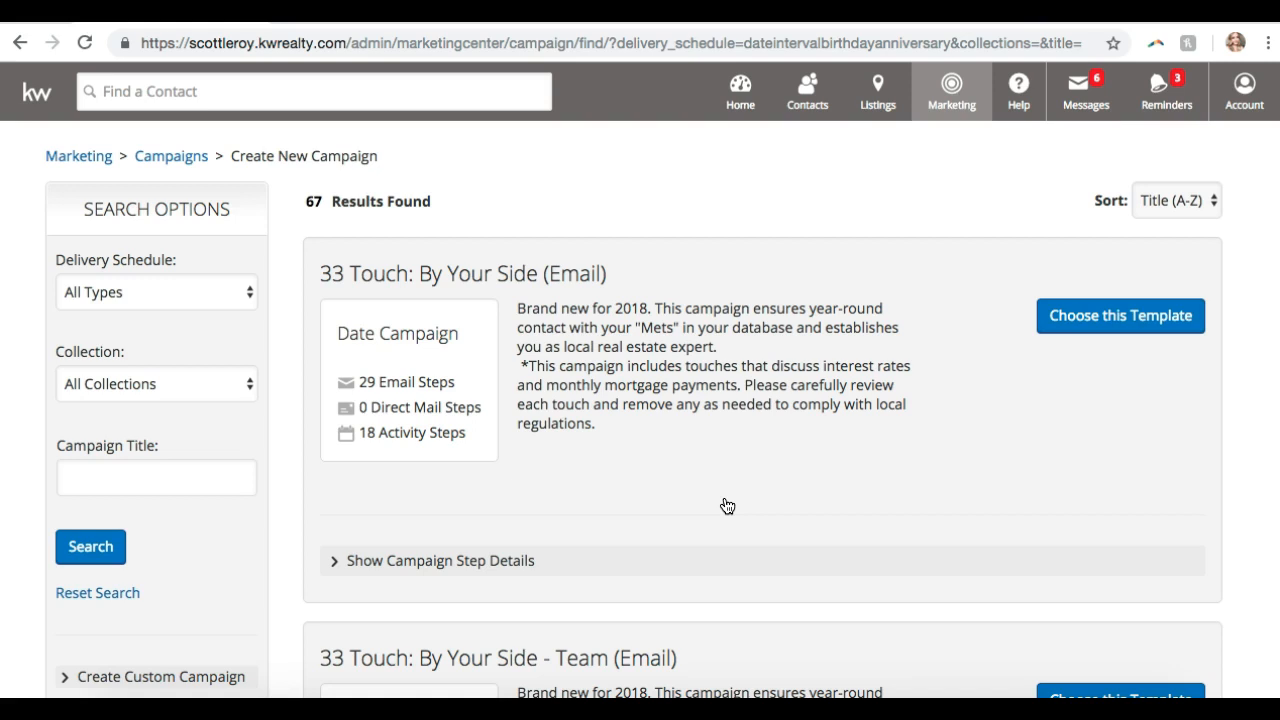
- Choose the 33 Touch: By Your Side (Email) template to create the new campaign
left_click(1099, 315)
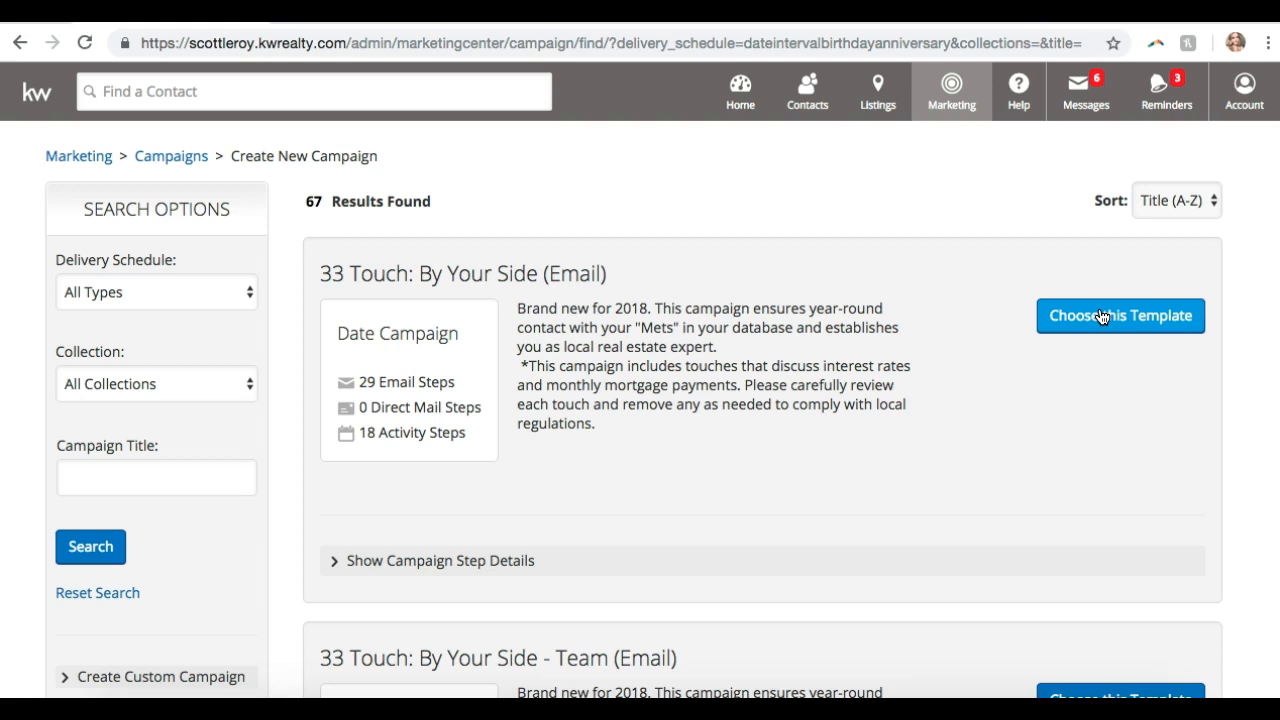
left_click(1101, 316)
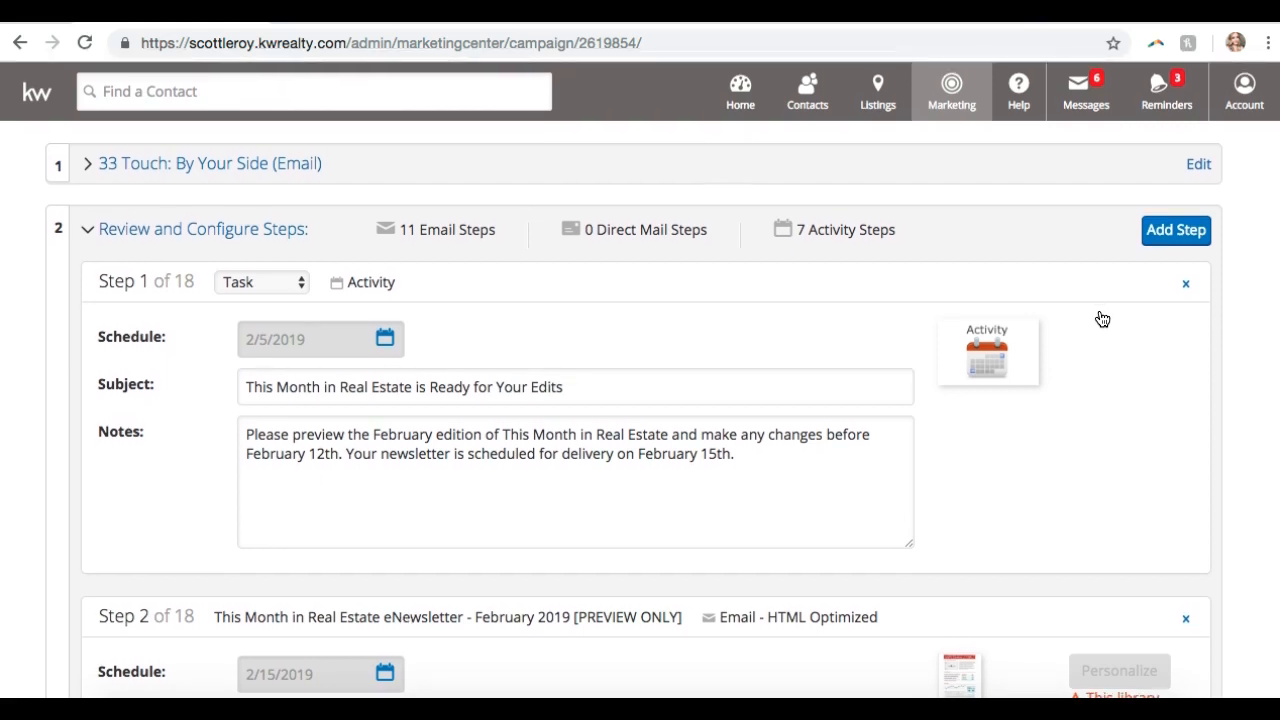
- Append ' - Family & Friends' to the campaign name and save it
left_click(222, 231)
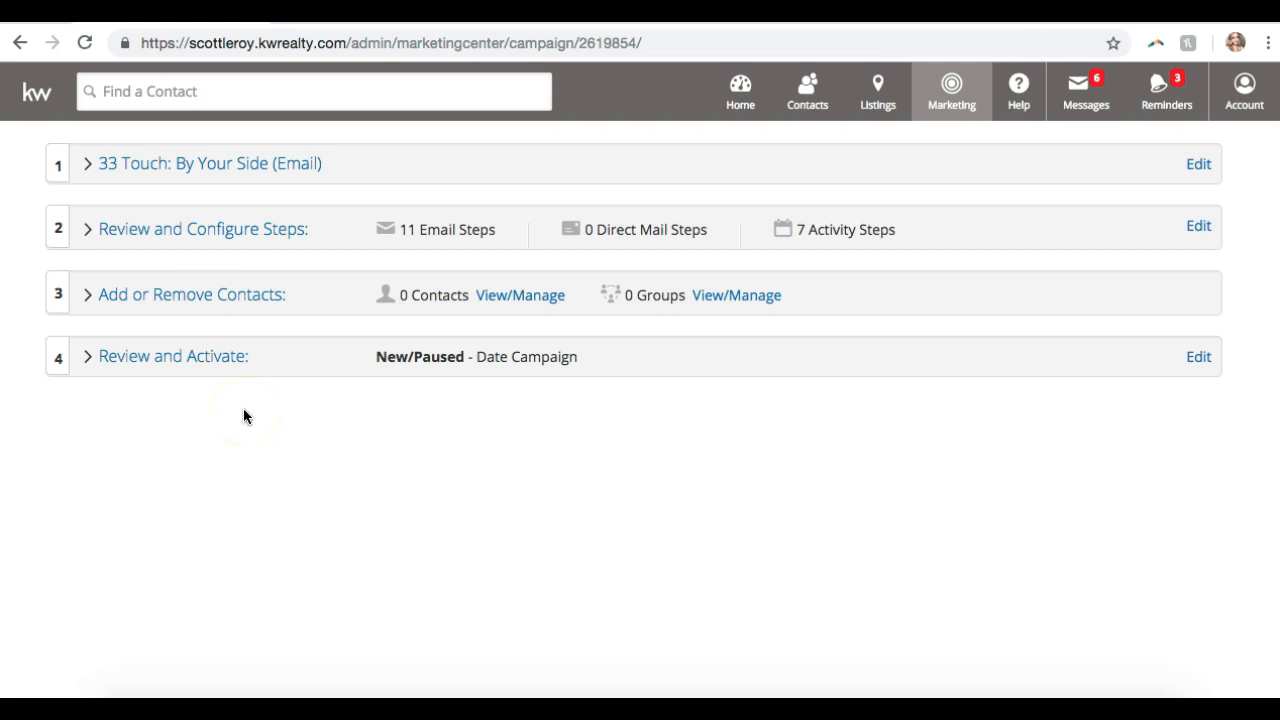
left_click(257, 165)
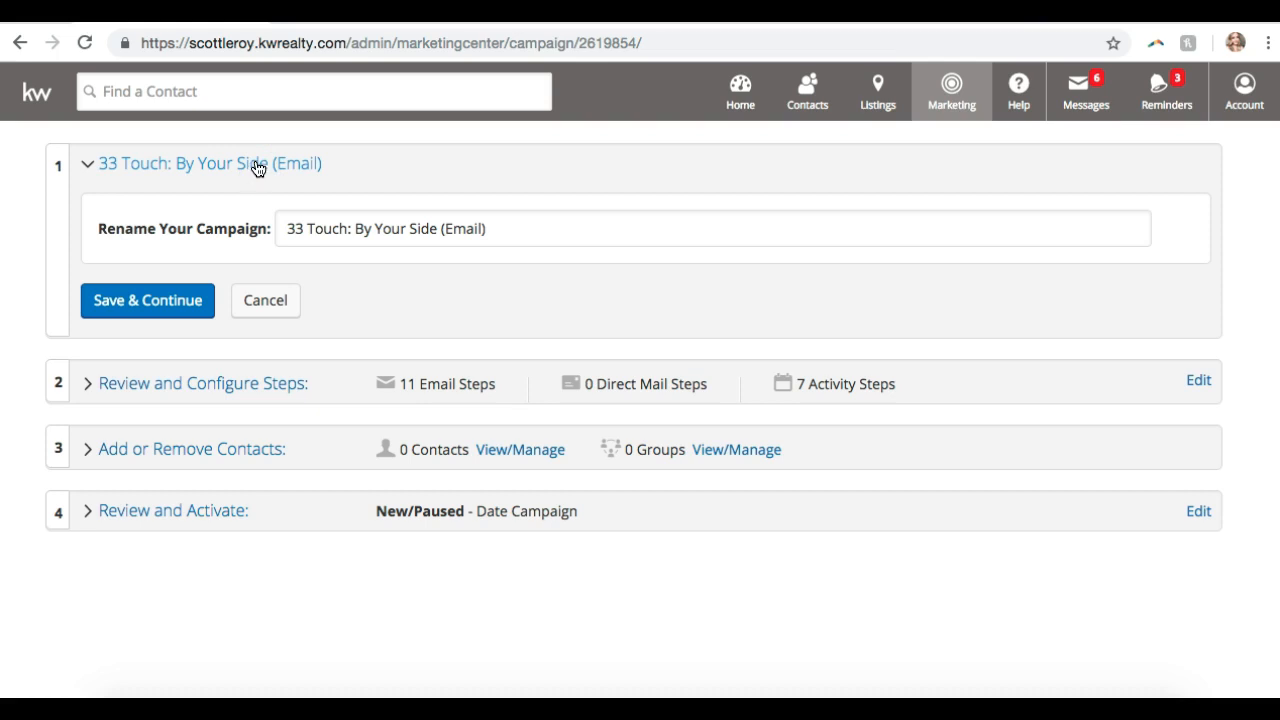
left_click(512, 226)
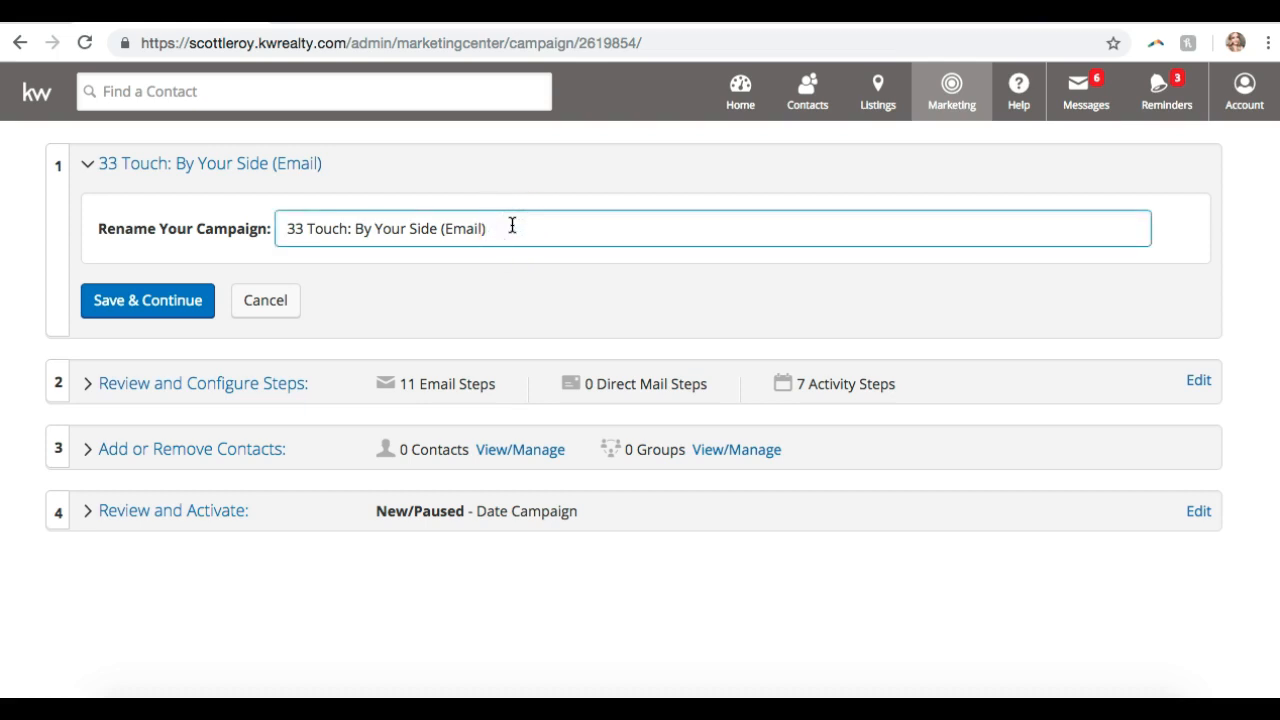
type("- Family & Friends")
left_click(130, 310)
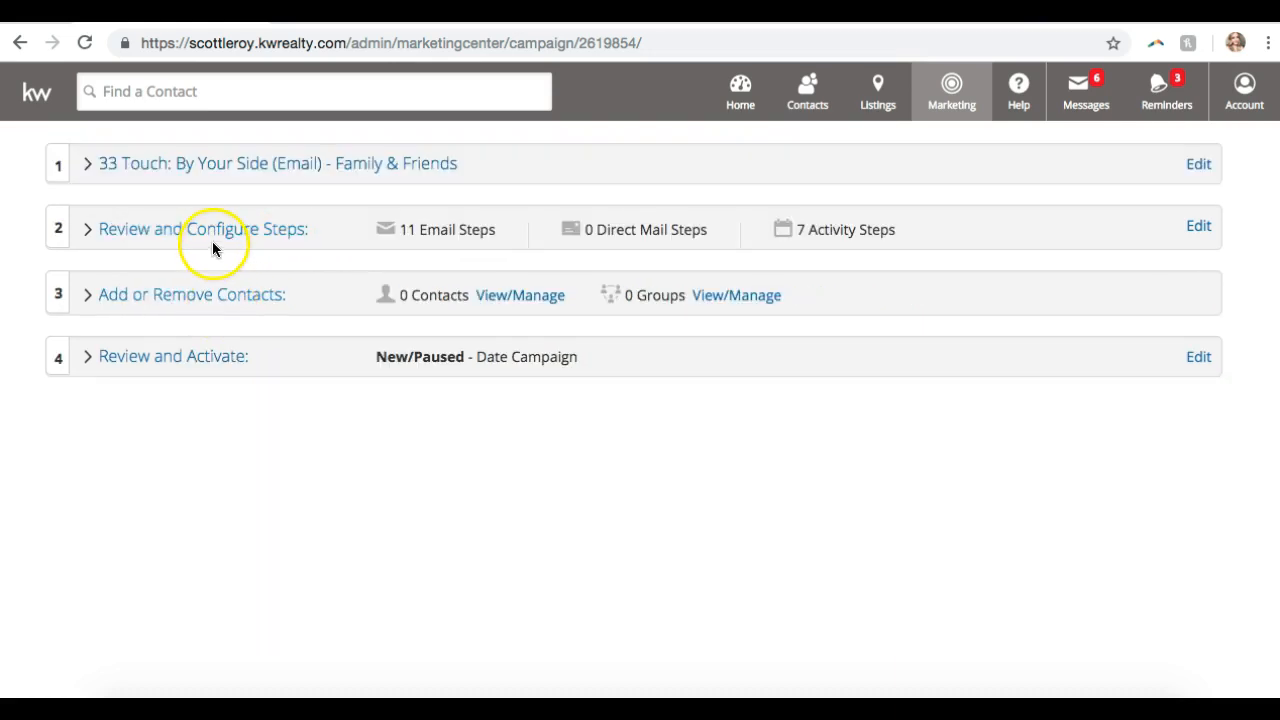
- Expand the campaign's steps and scroll through all 18 email and activity steps
left_click(211, 236)
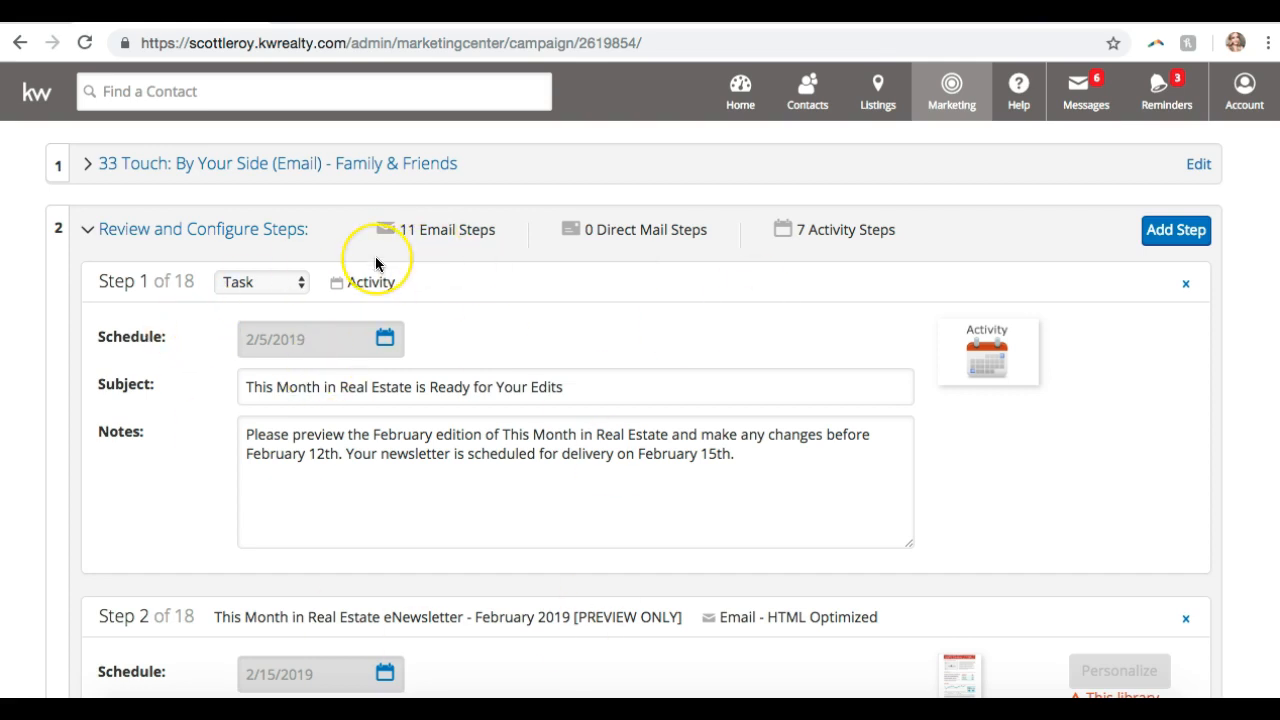
scroll(375, 256, "down", 20)
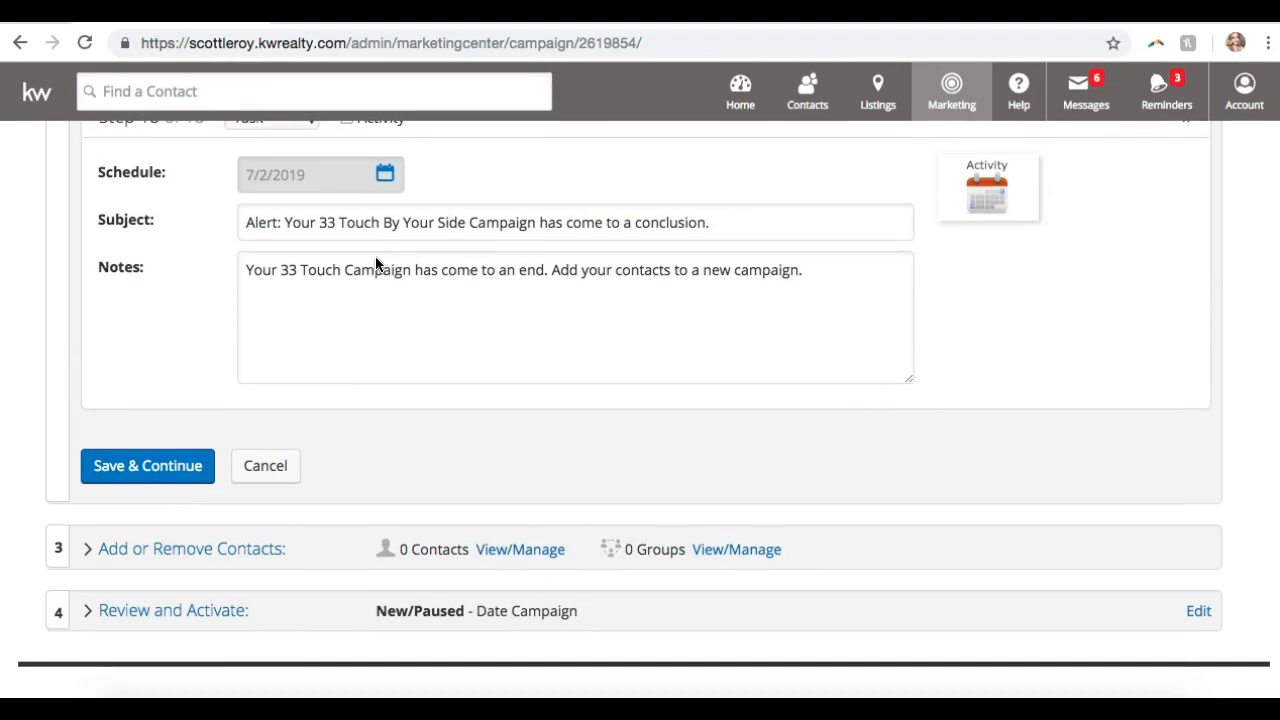
scroll(376, 262, "up", 20)
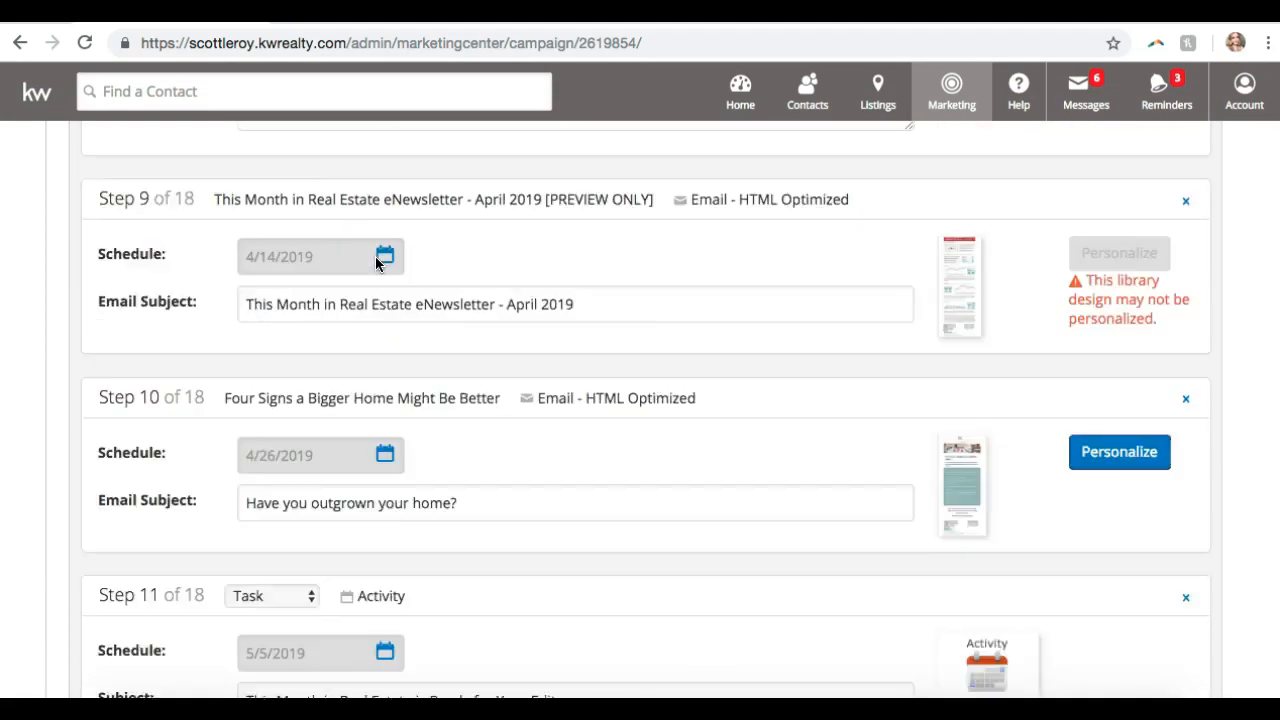
scroll(375, 256, "up", 15)
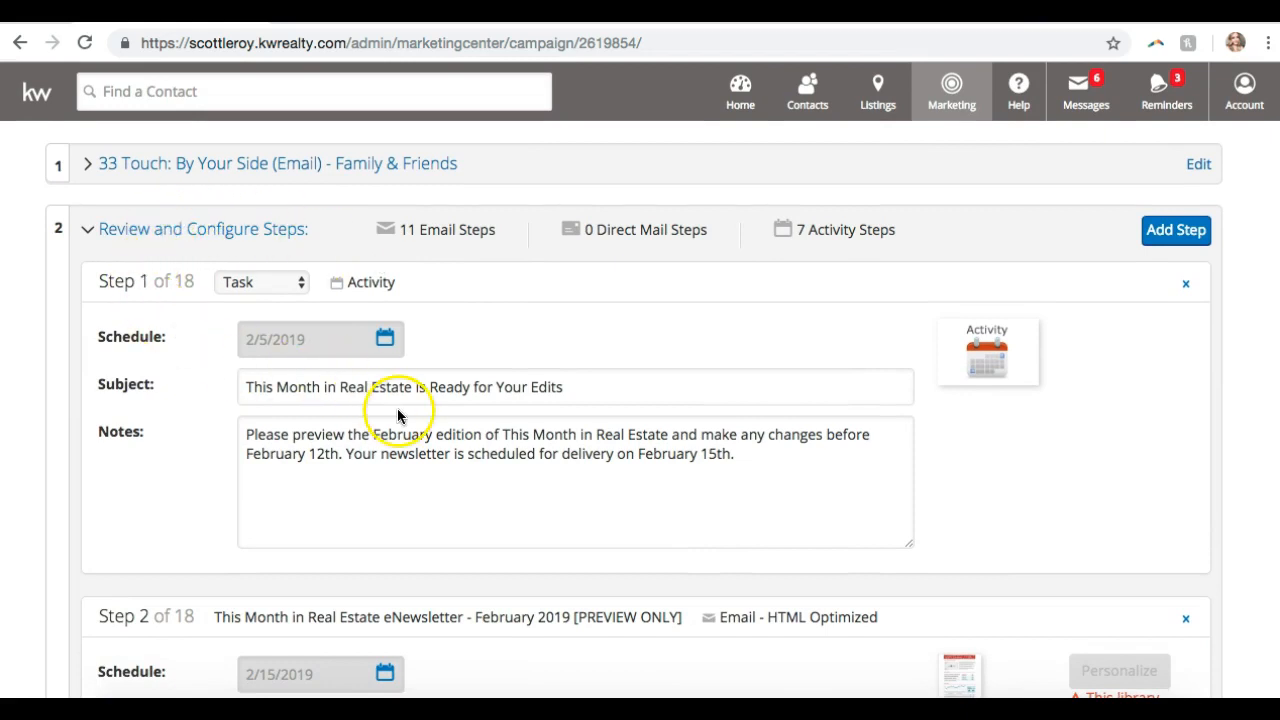
scroll(574, 334, "down", 1)
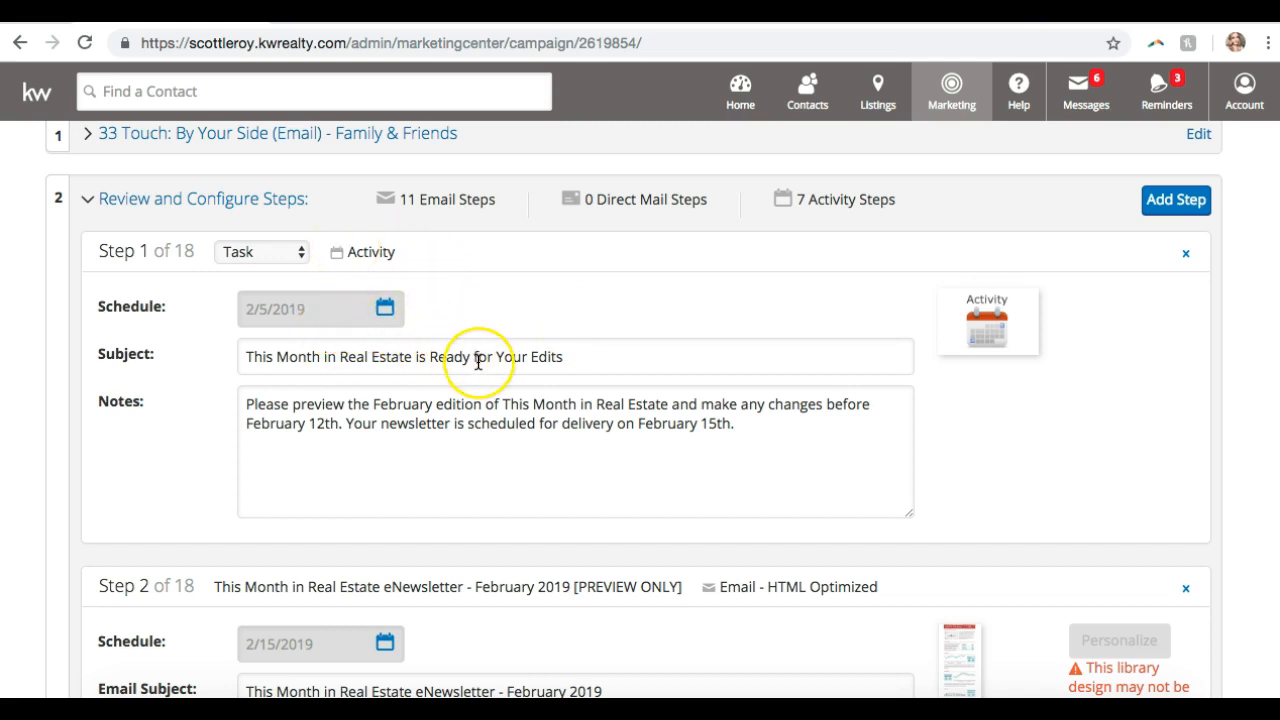
scroll(514, 351, "down", 3)
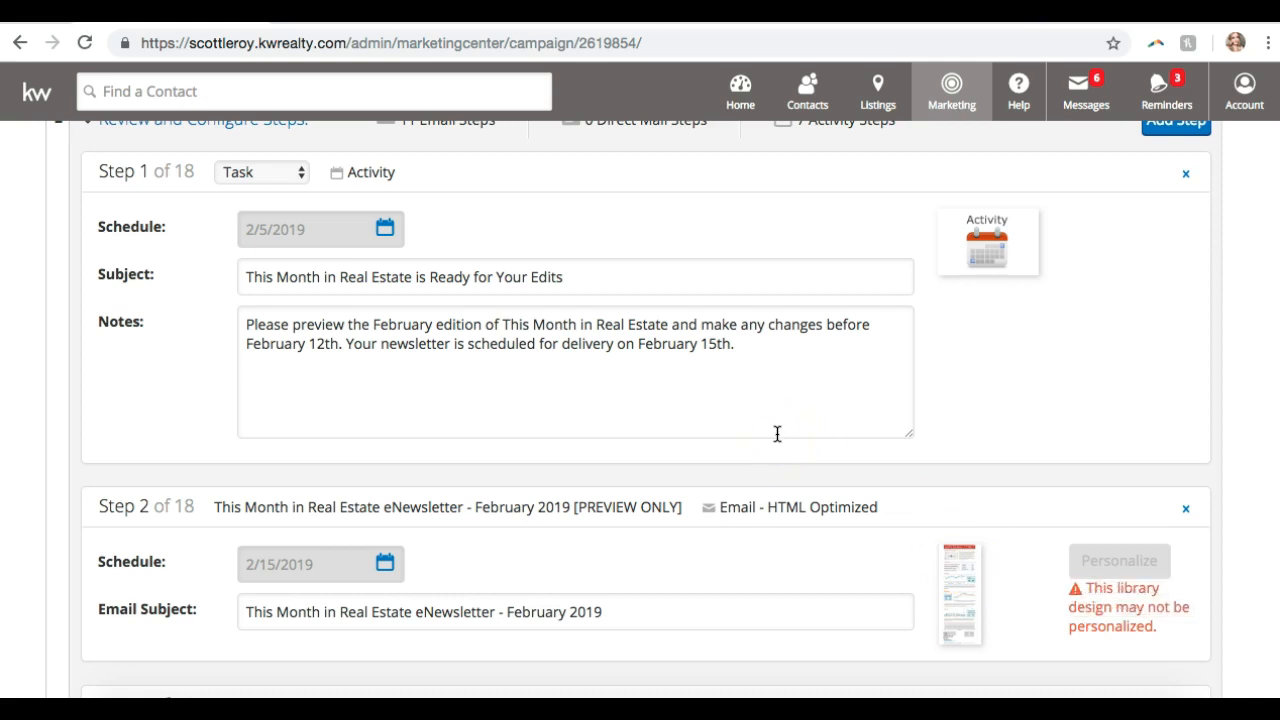
scroll(777, 433, "up", 2)
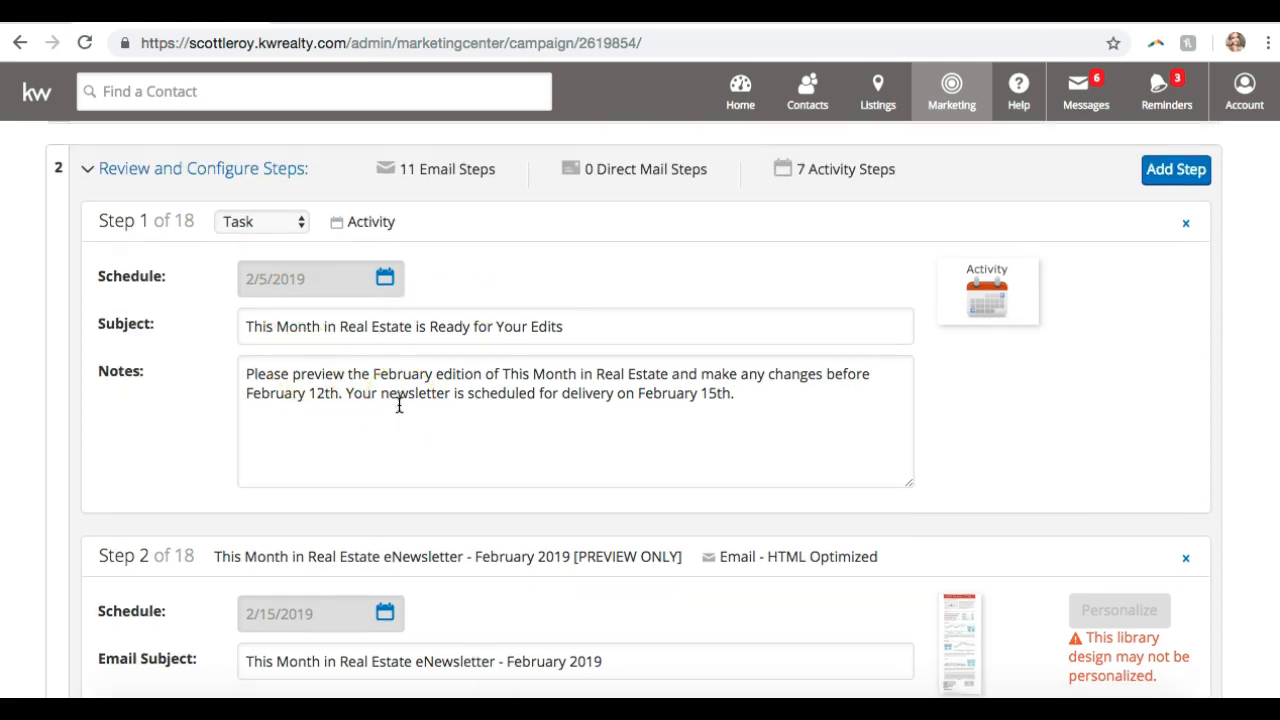
scroll(397, 404, "down", 3)
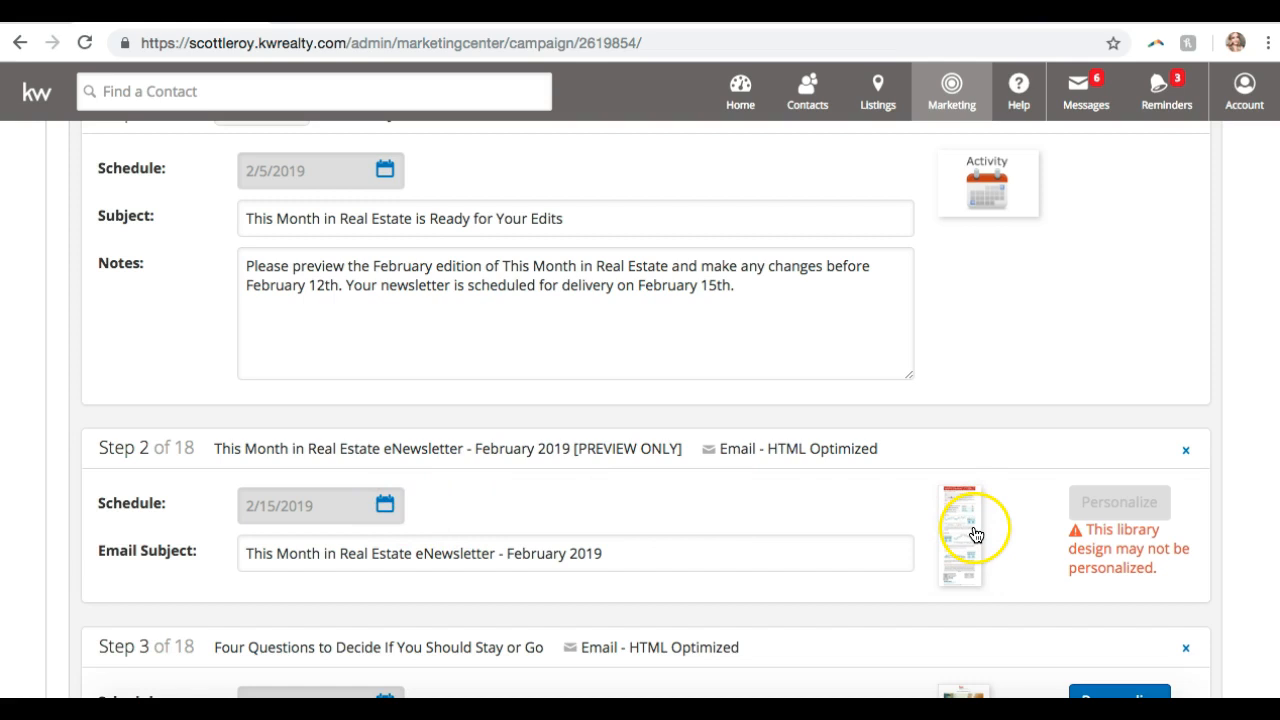
scroll(990, 517, "up", 1)
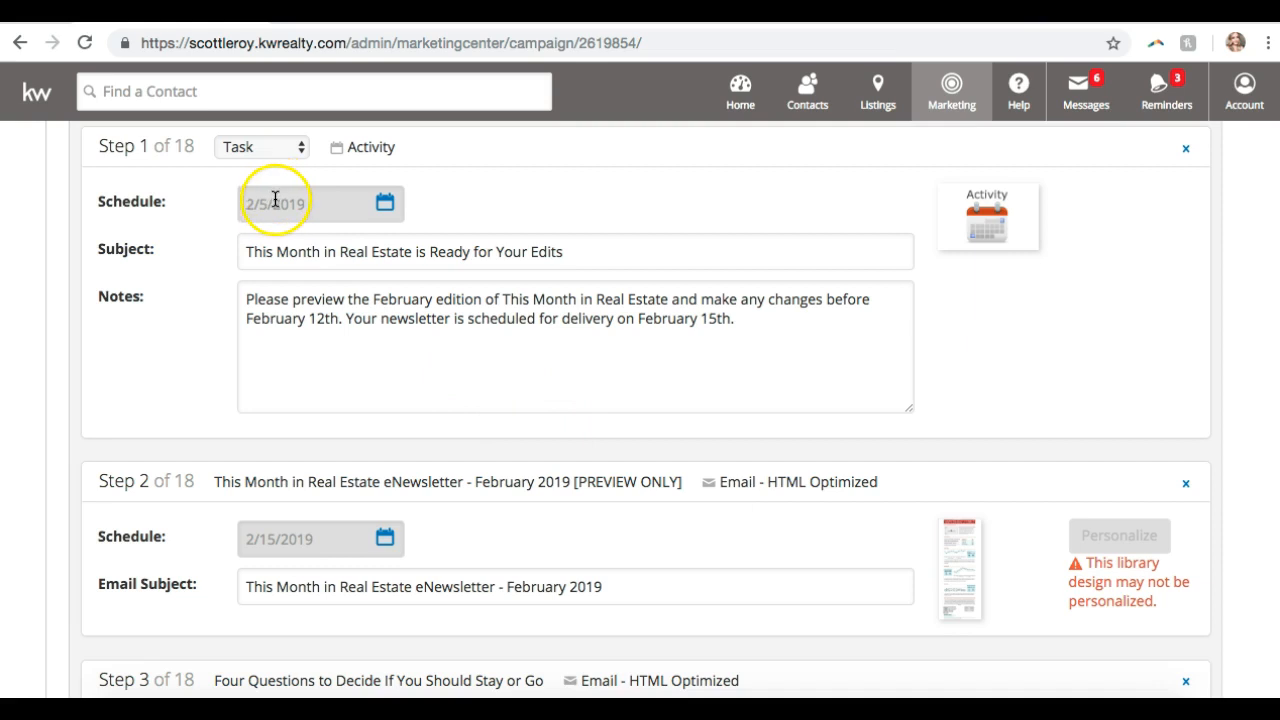
scroll(460, 363, "down", 1)
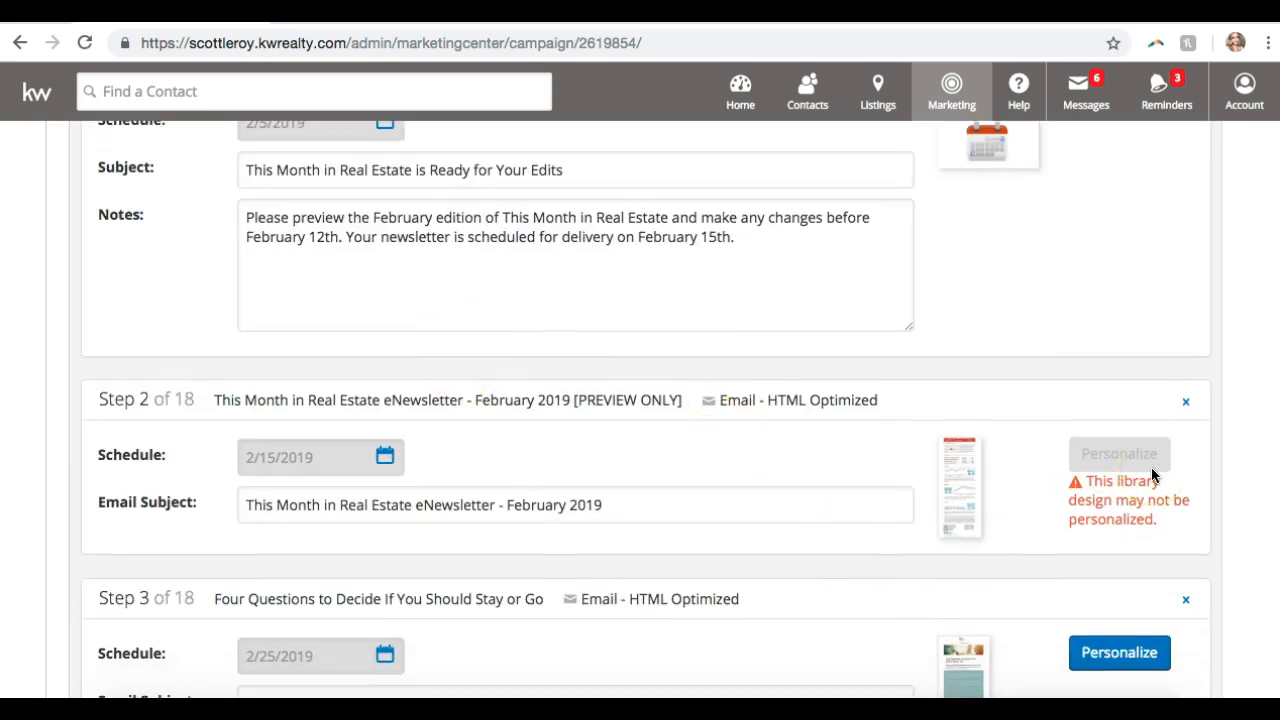
scroll(752, 391, "down", 4)
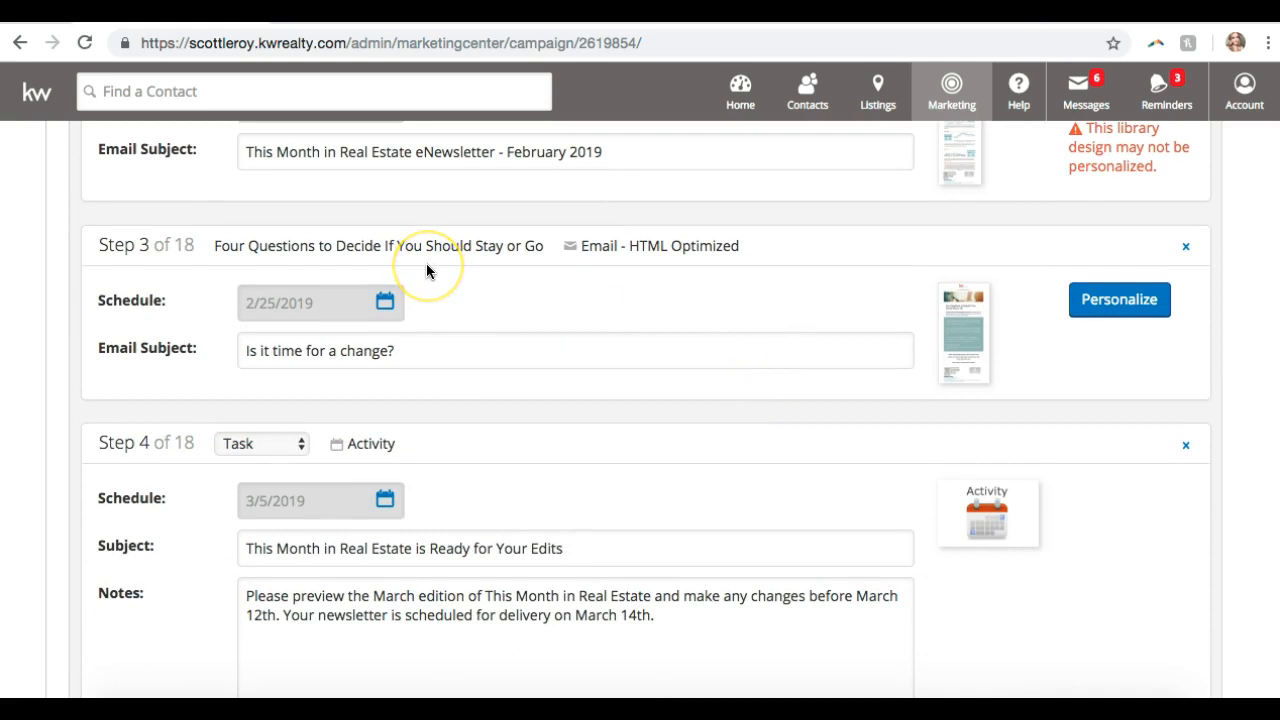
scroll(427, 270, "up", 2)
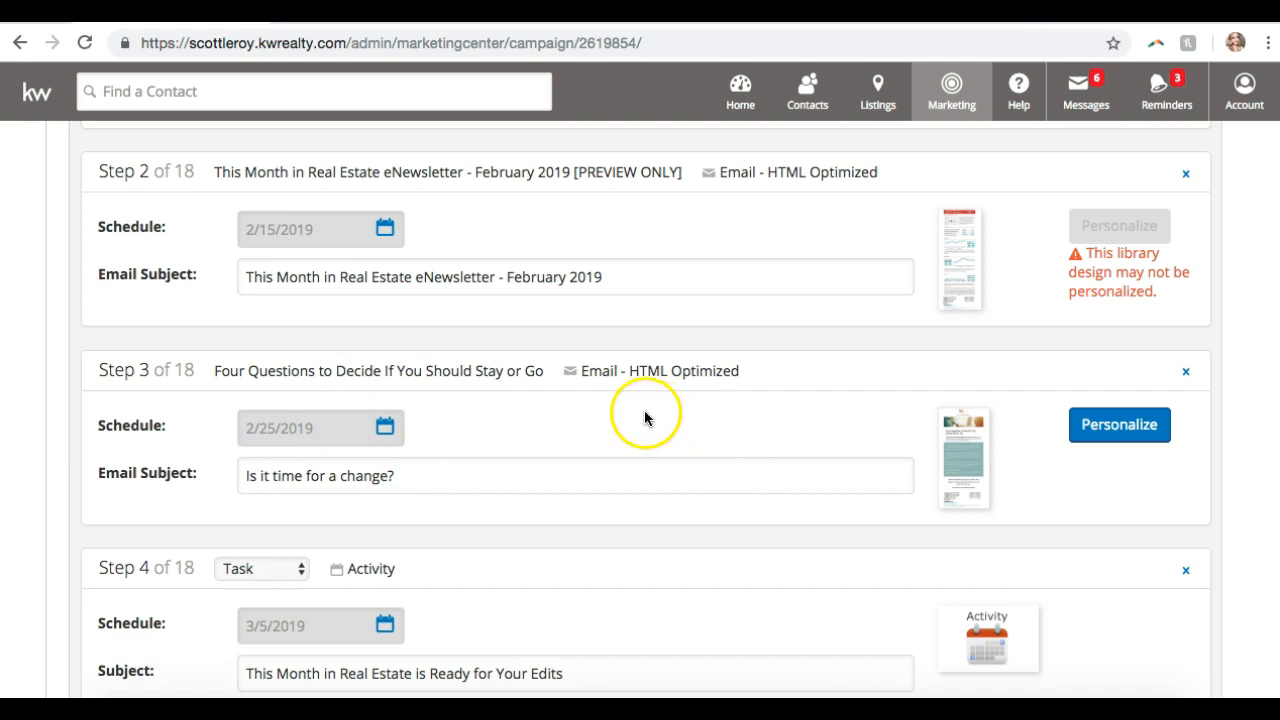
- Move Step 3's scheduled date from 2/25/2019 to February 22, 2019
left_click(388, 429)
left_click(361, 483)
scroll(423, 592, "down", 2)
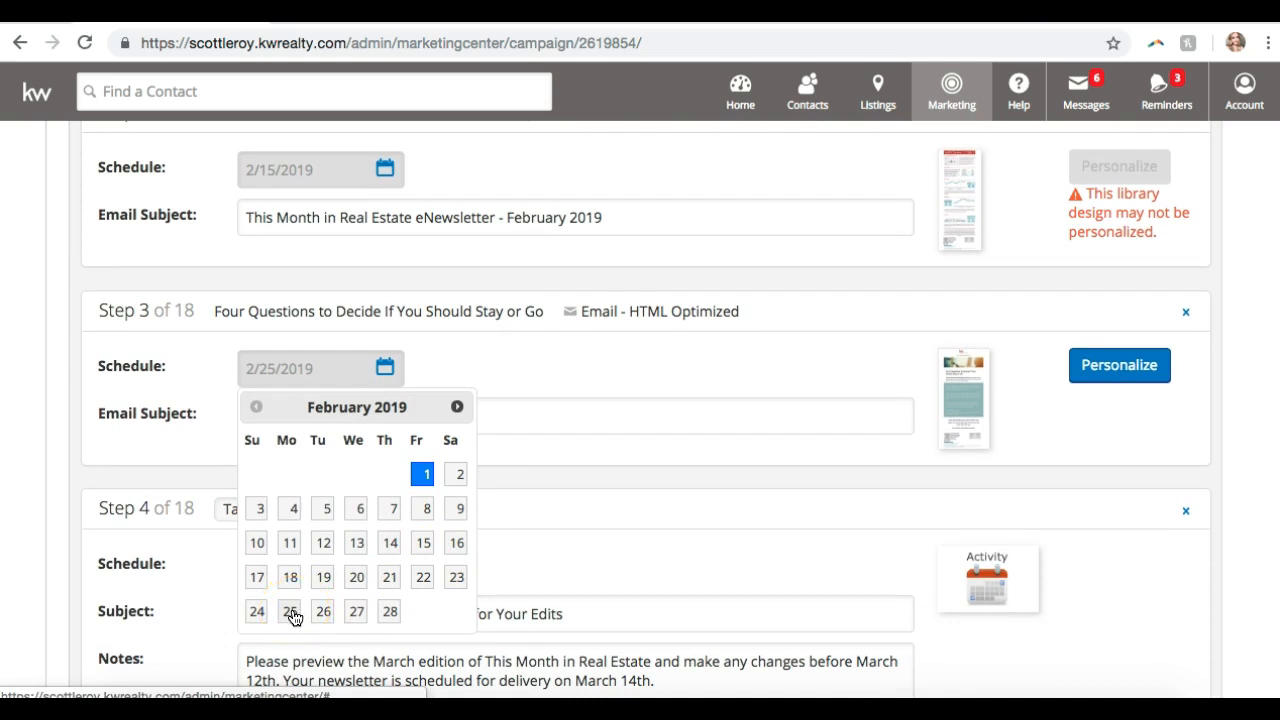
left_click(422, 577)
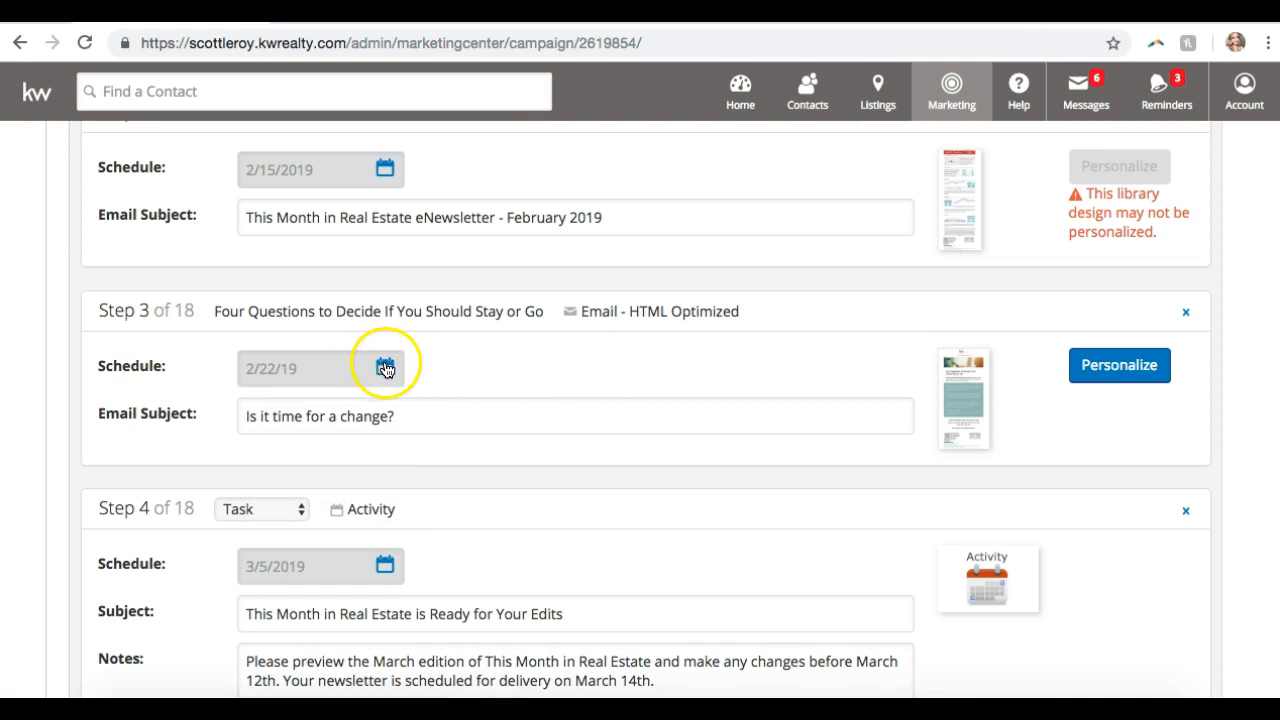
left_click(464, 411)
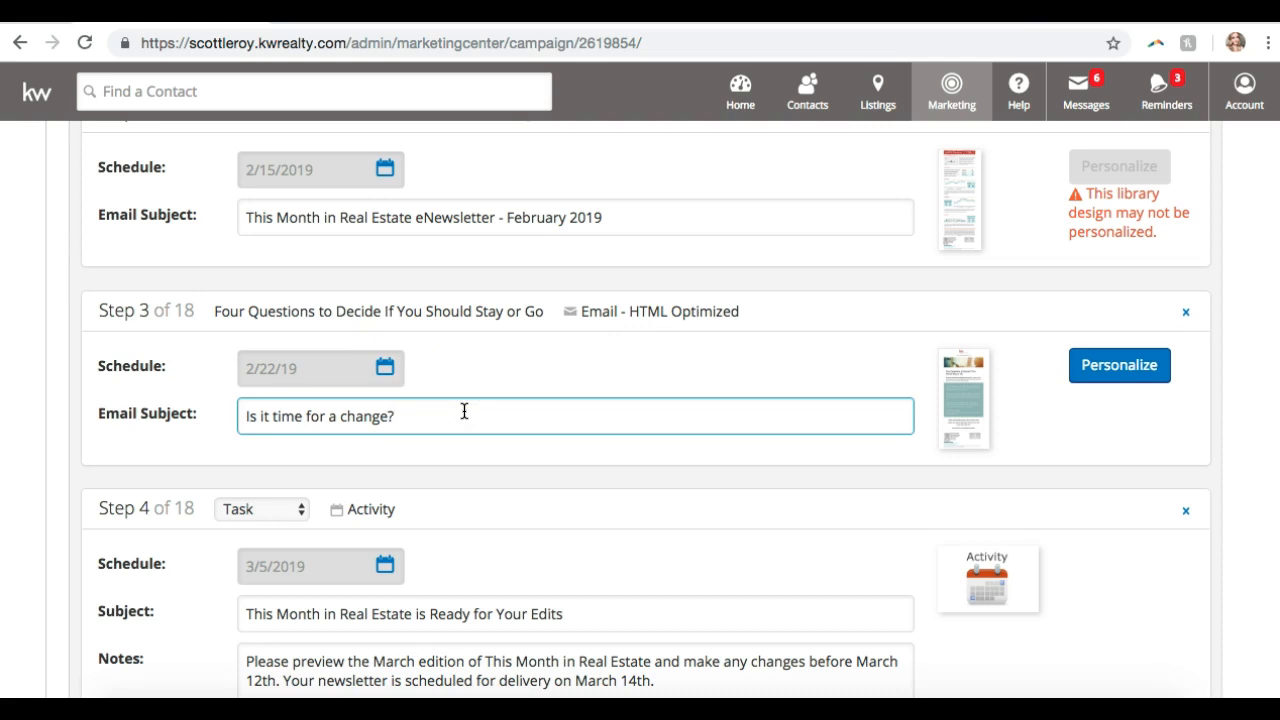
- Preview Step 3's 'Four Questions to Decide If You Should Stay or Go' email design
left_click(957, 397)
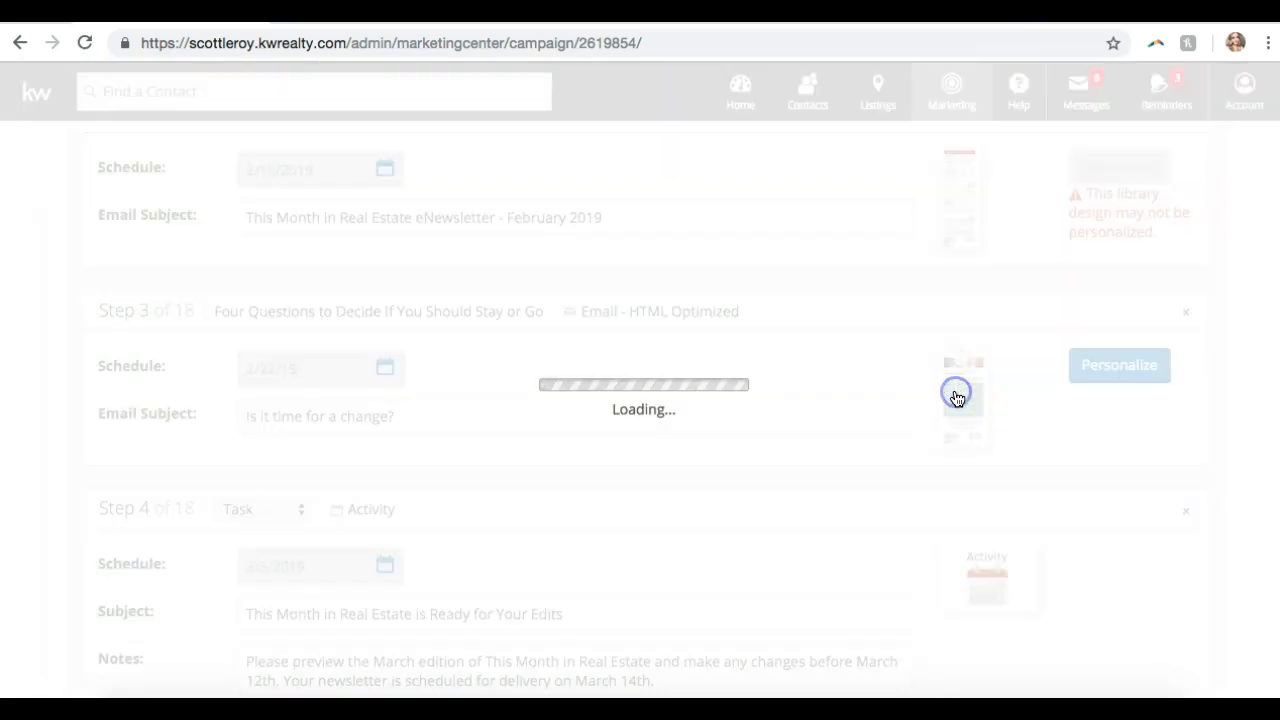
scroll(731, 345, "up", 10)
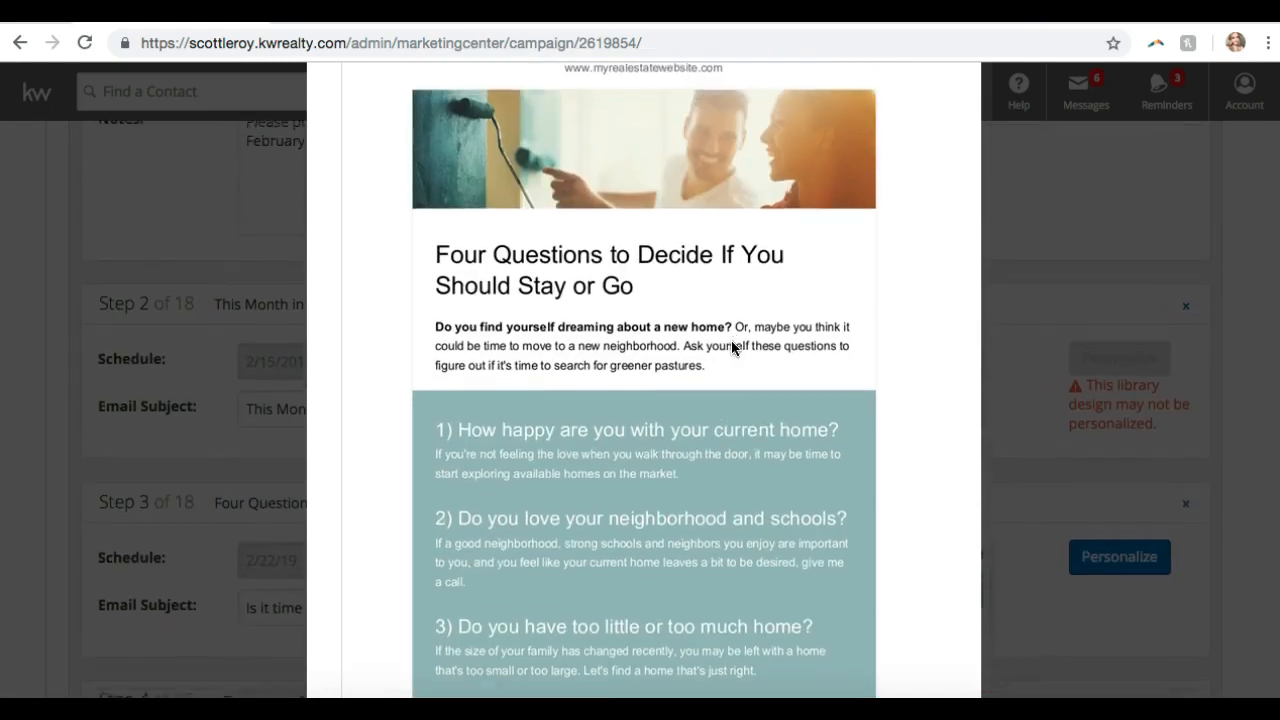
scroll(731, 341, "up", 3)
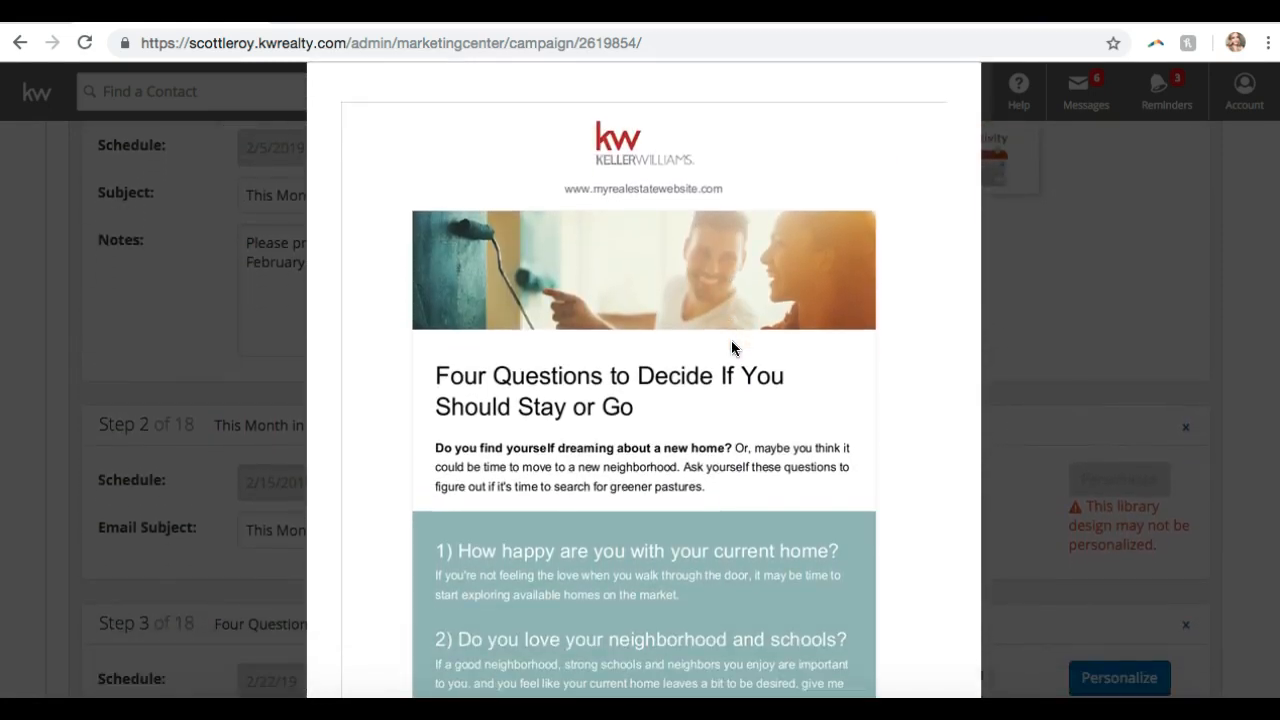
scroll(731, 342, "down", 6)
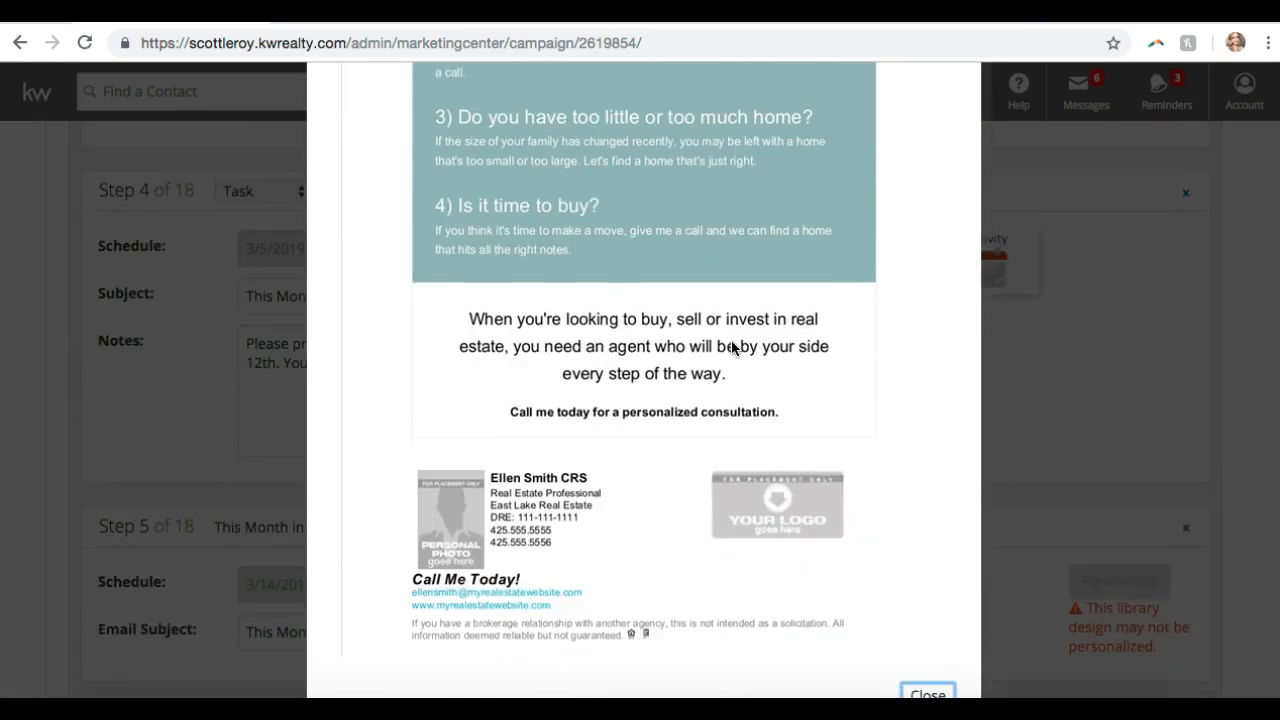
scroll(731, 345, "down", 2)
left_click(929, 508)
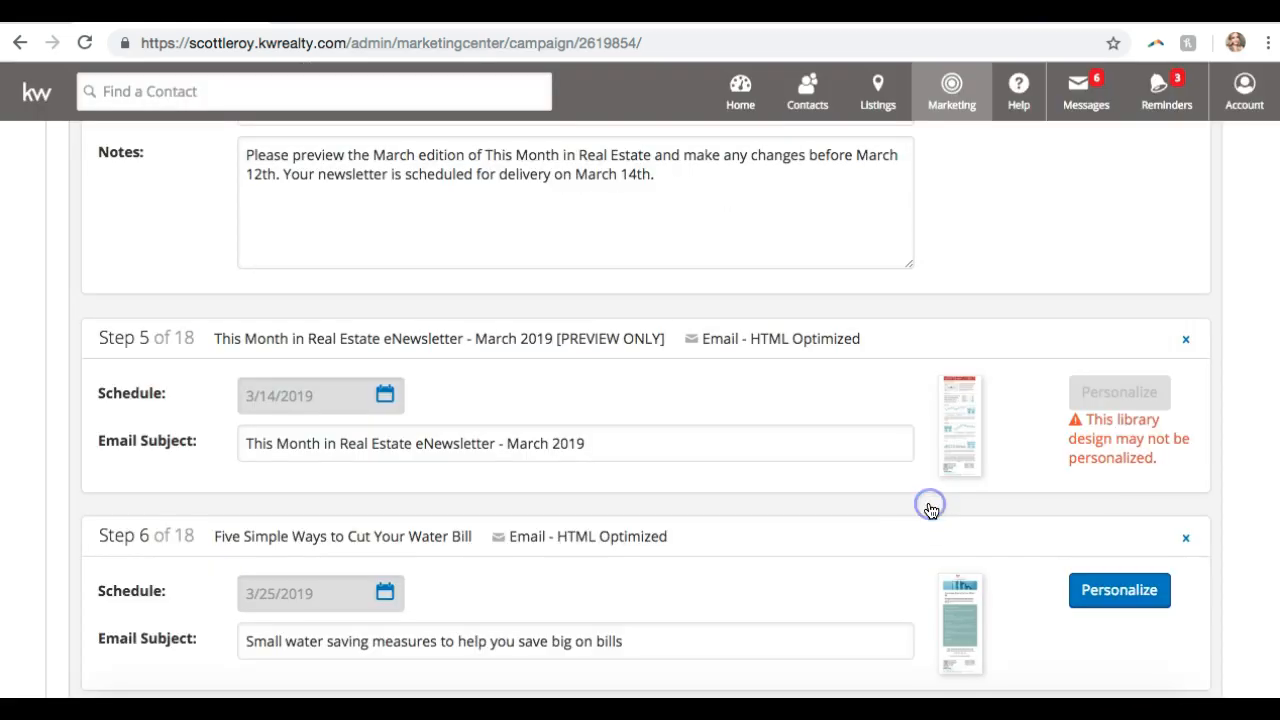
- Open Step 3's email for personalizing
scroll(929, 509, "down", 3)
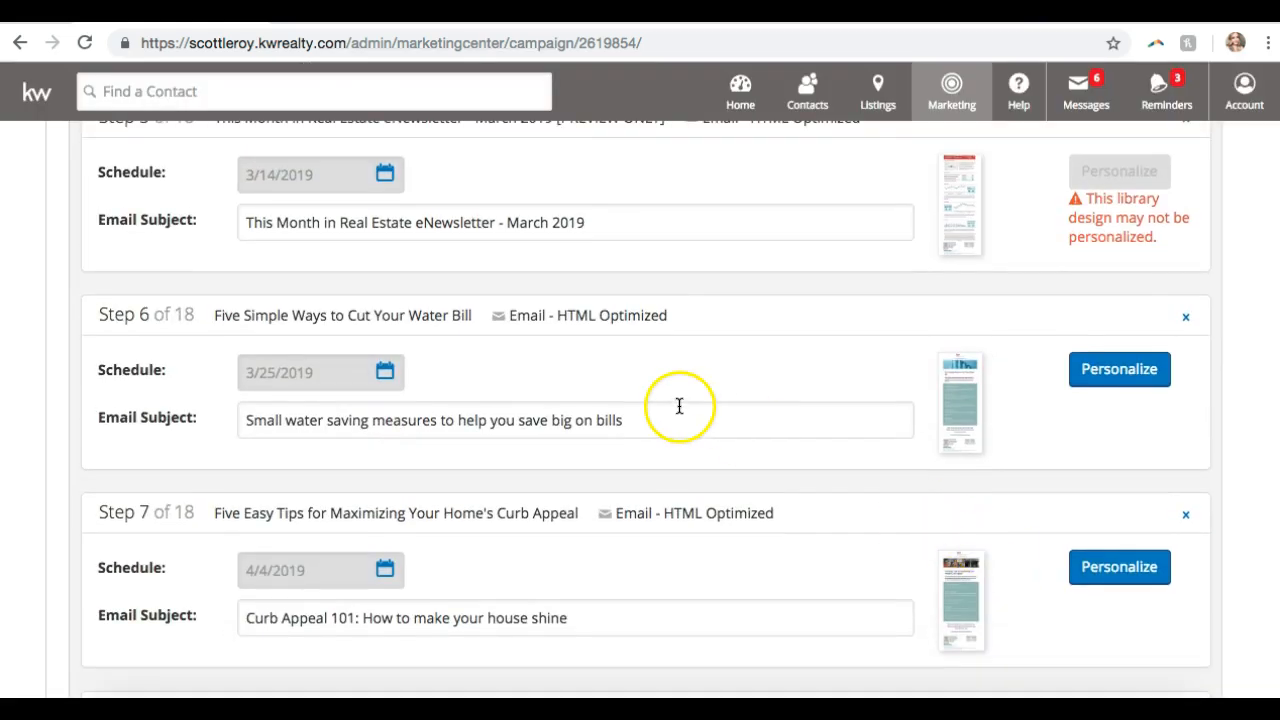
scroll(1039, 380, "up", 6)
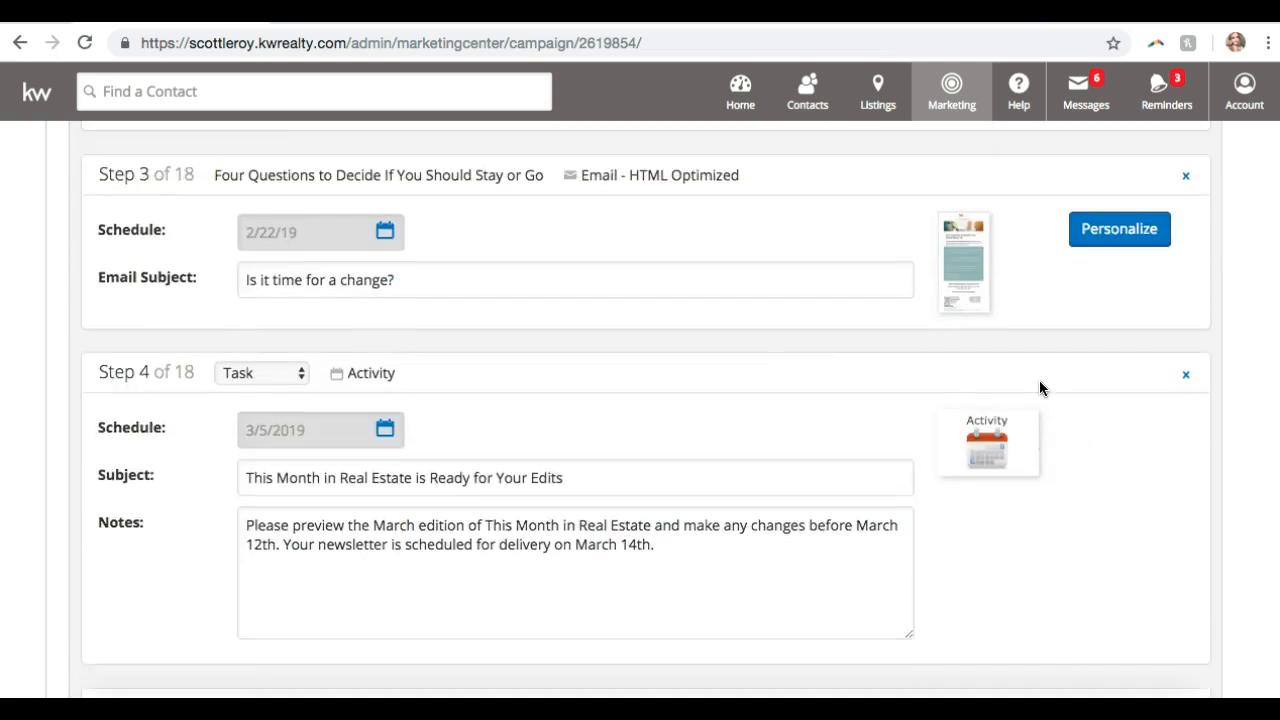
scroll(1039, 388, "up", 3)
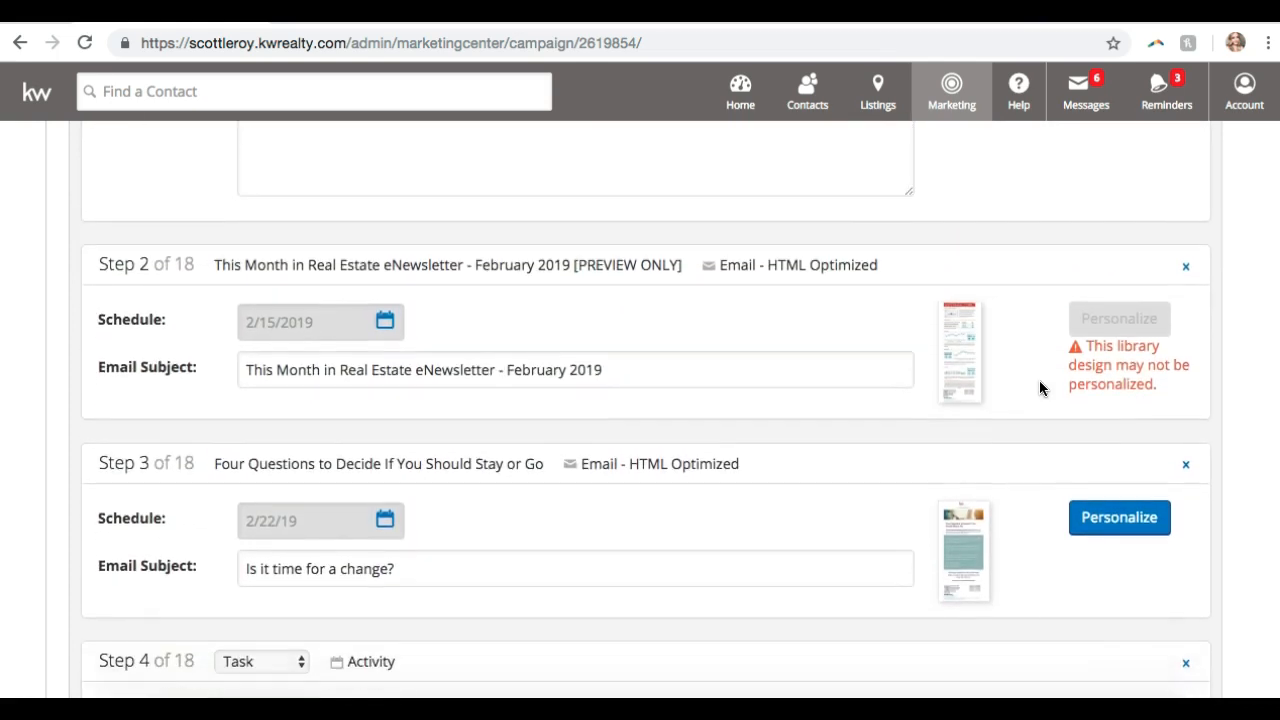
scroll(1039, 388, "down", 1)
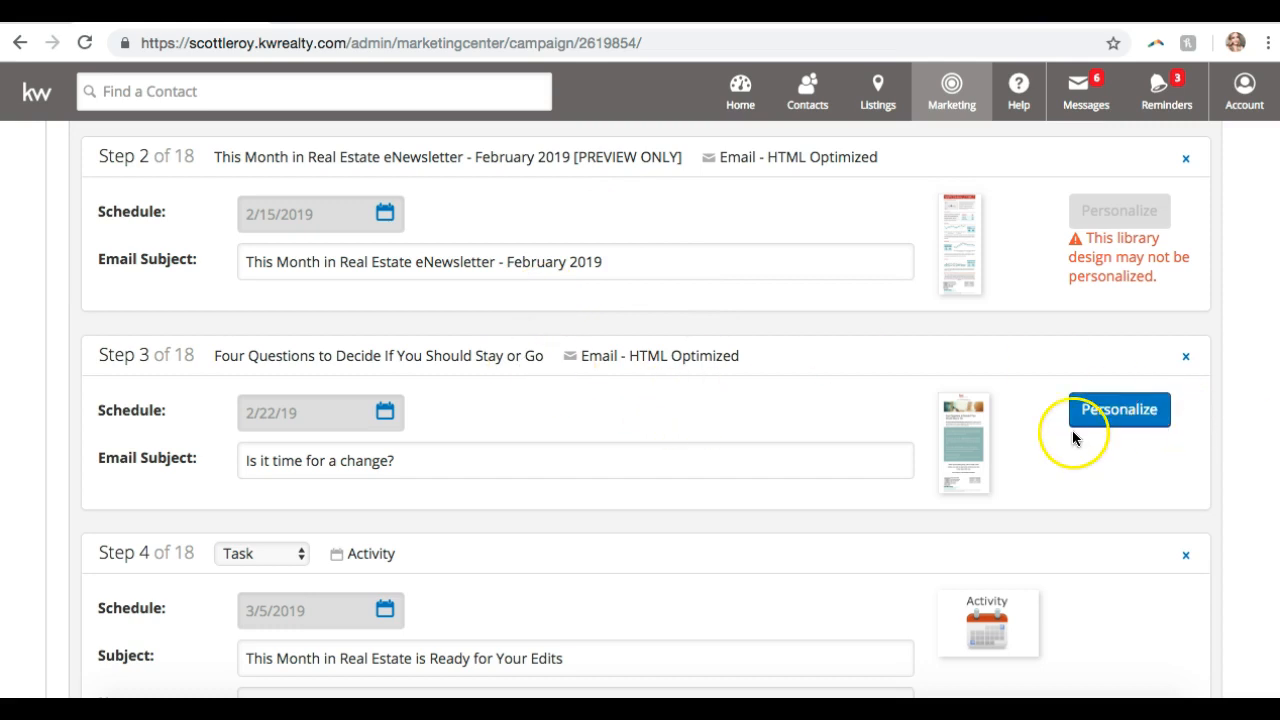
left_click(1149, 424)
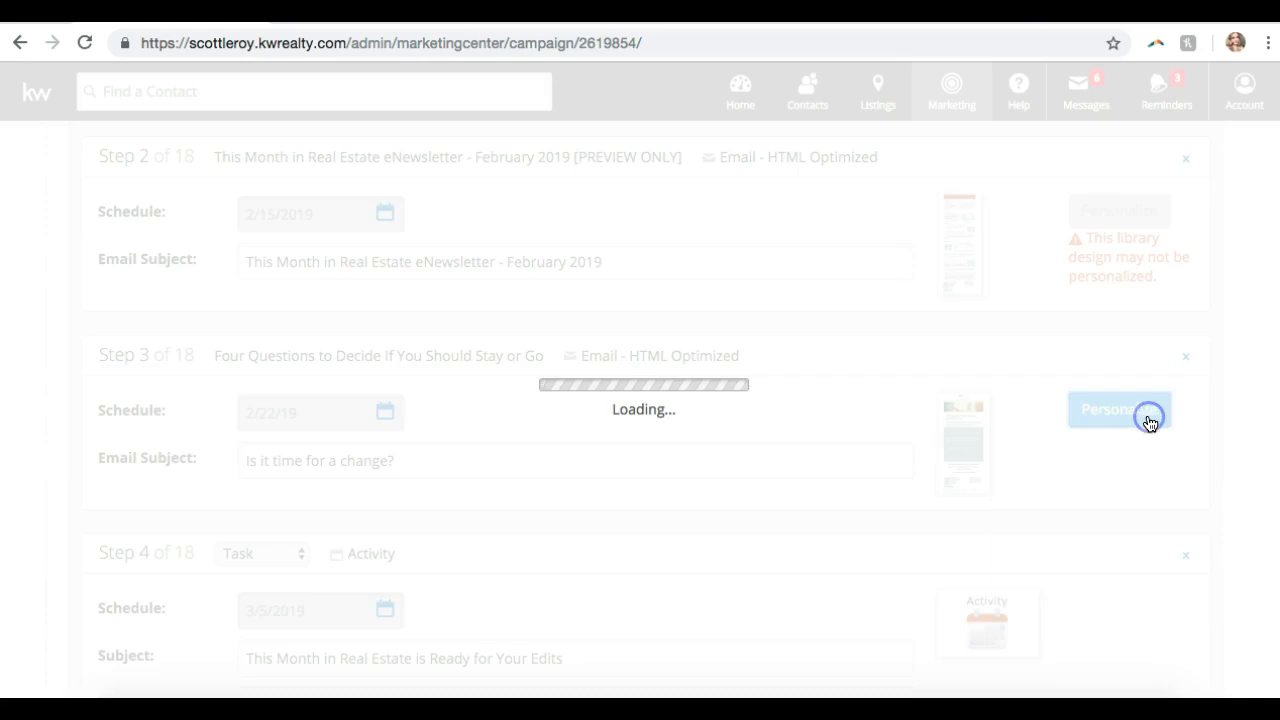
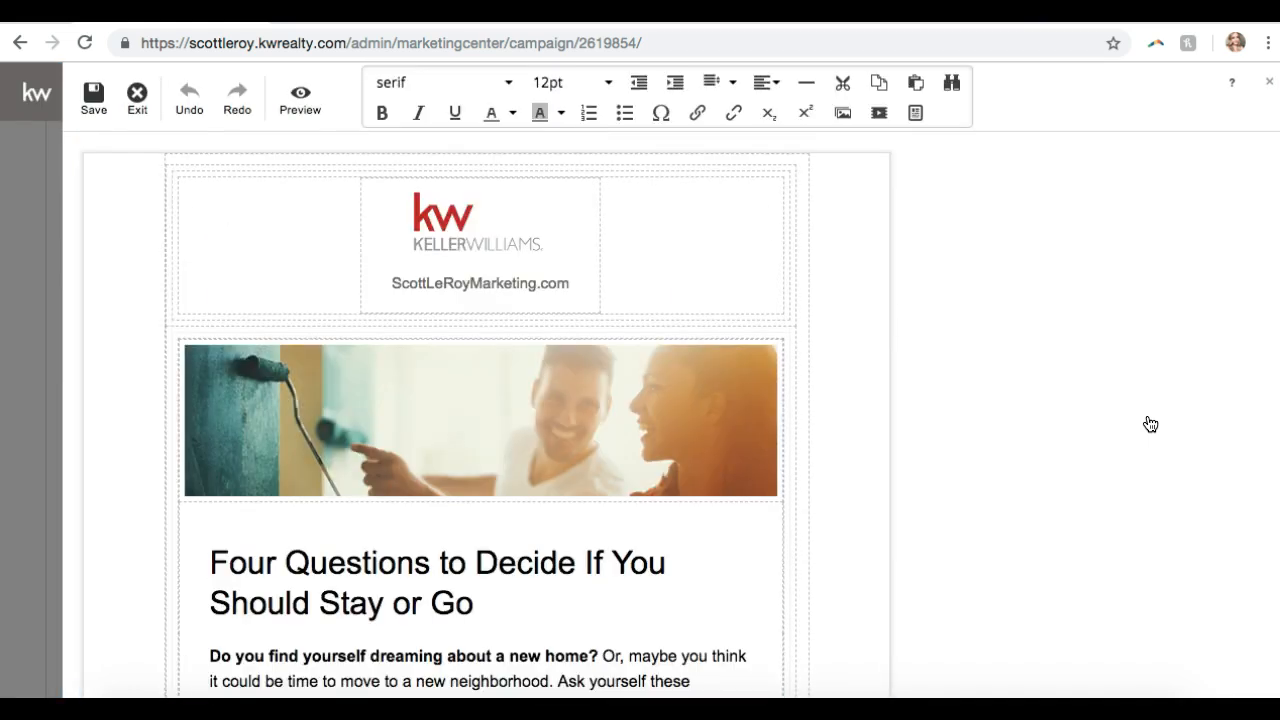
- Scroll the Four Questions email and select and deselect the banner photo a few times
scroll(339, 405, "down", 5)
scroll(341, 414, "down", 8)
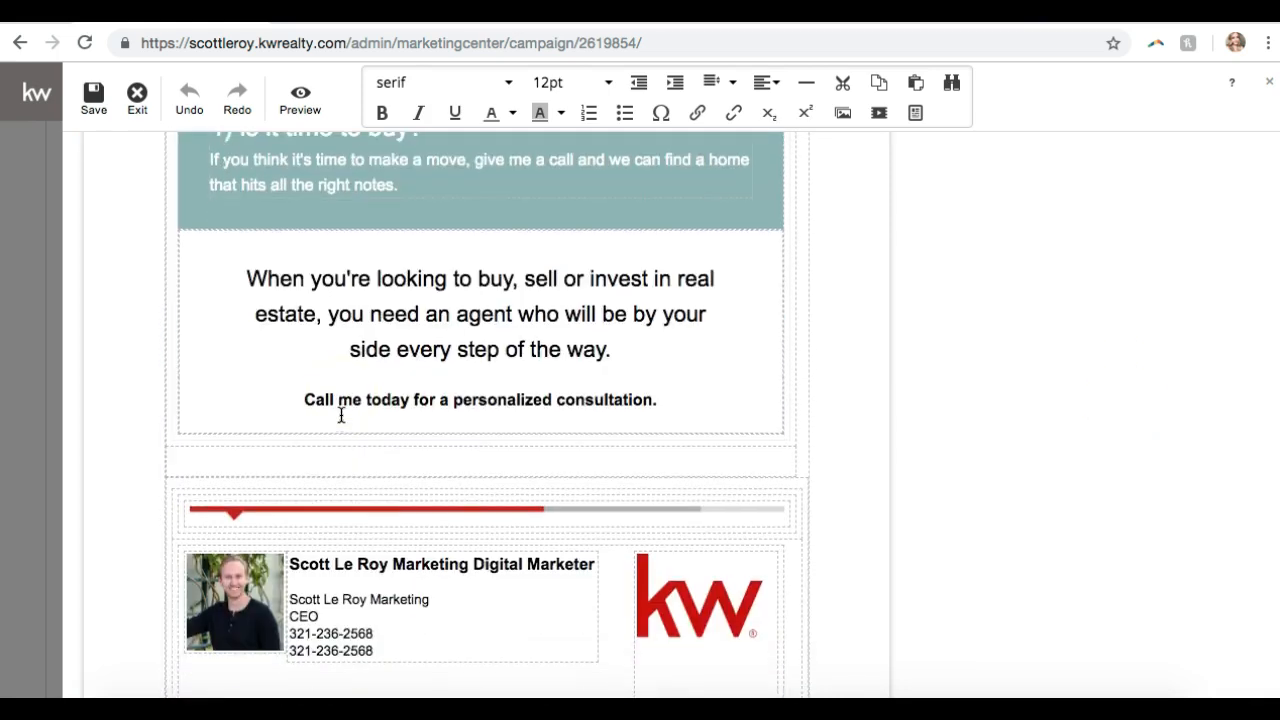
scroll(341, 414, "up", 5)
scroll(341, 414, "up", 10)
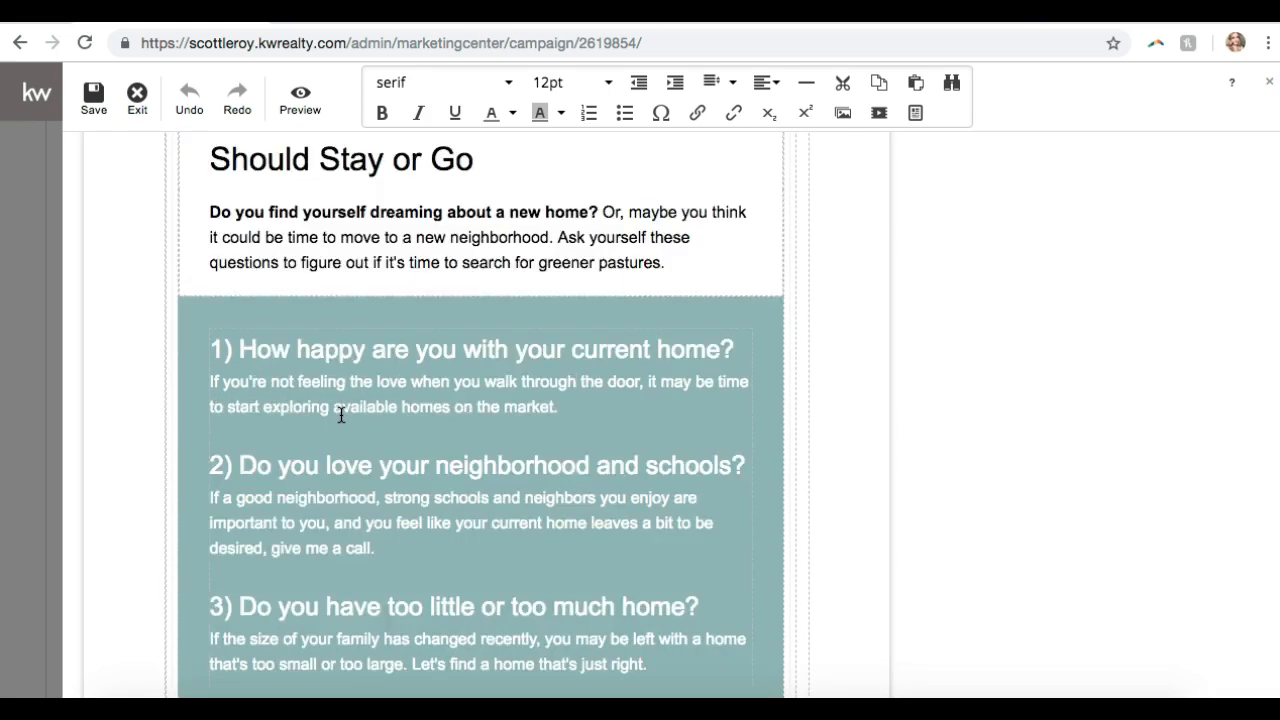
left_click(452, 332)
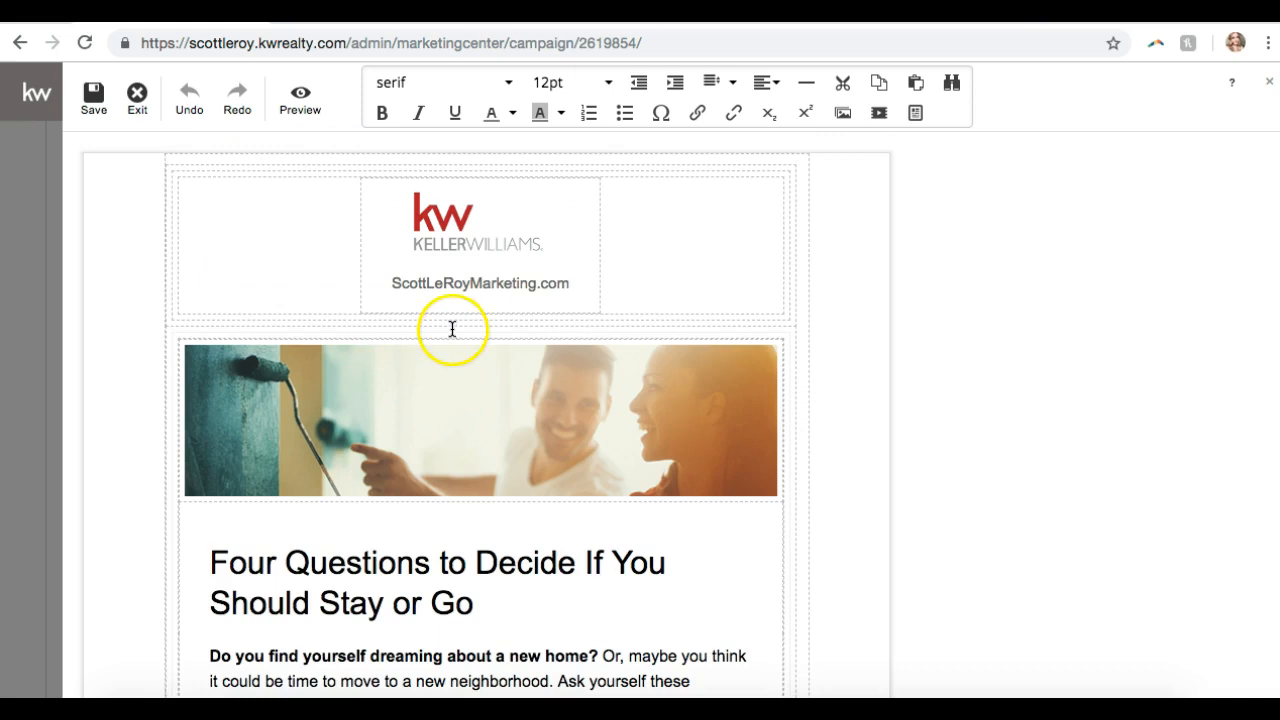
scroll(452, 330, "down", 1)
double_click(452, 329)
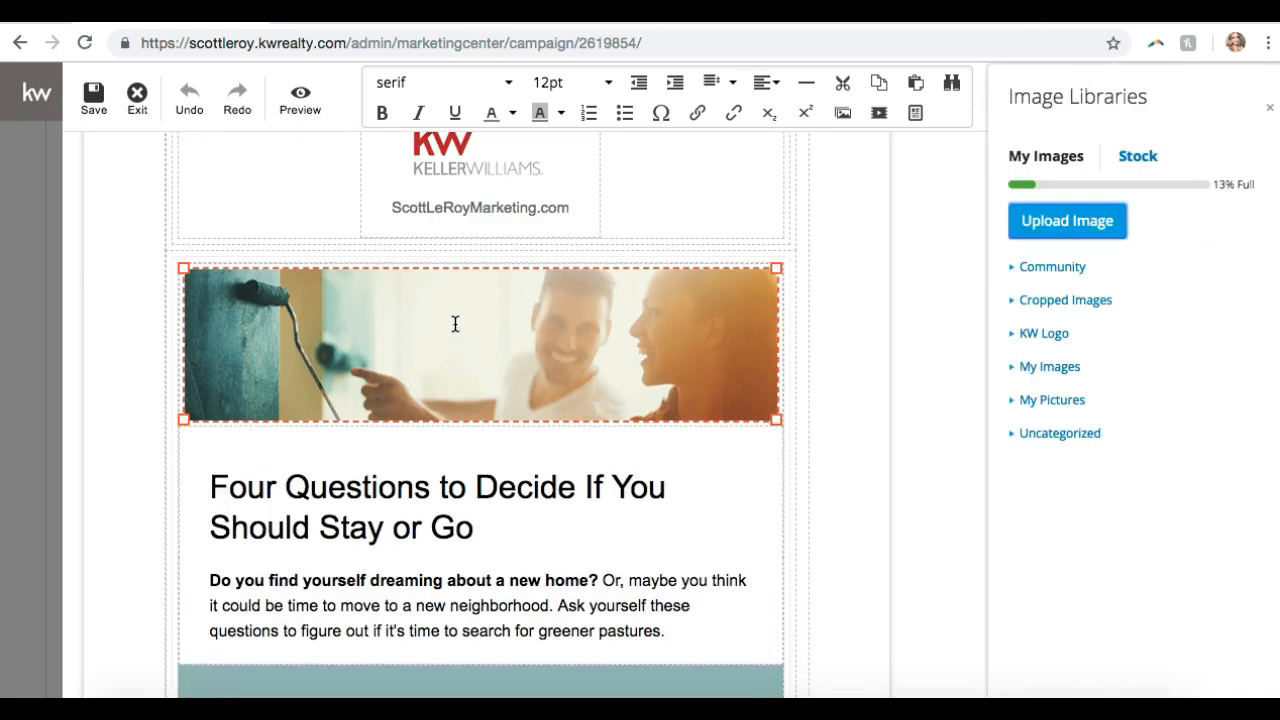
left_click(503, 457)
double_click(476, 394)
left_click(458, 451)
- Double-click the banner photo so the Image Libraries panel opens beside the email
double_click(460, 382)
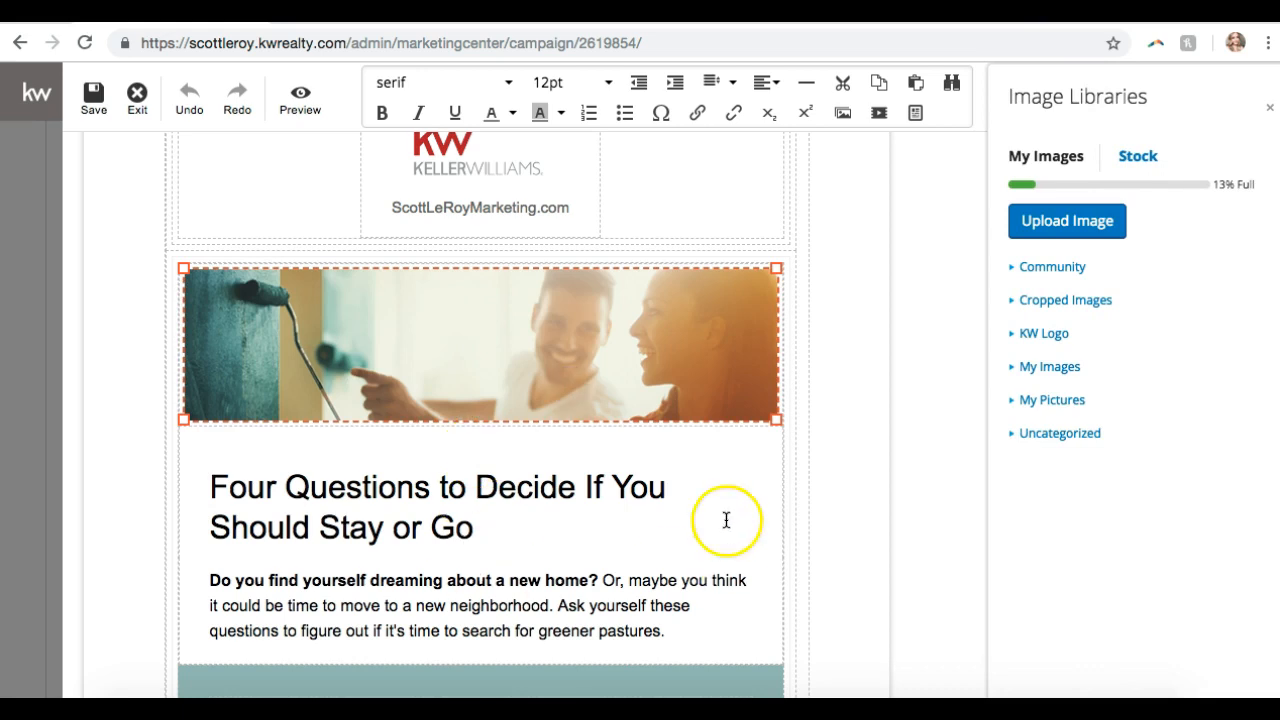
left_click(349, 451)
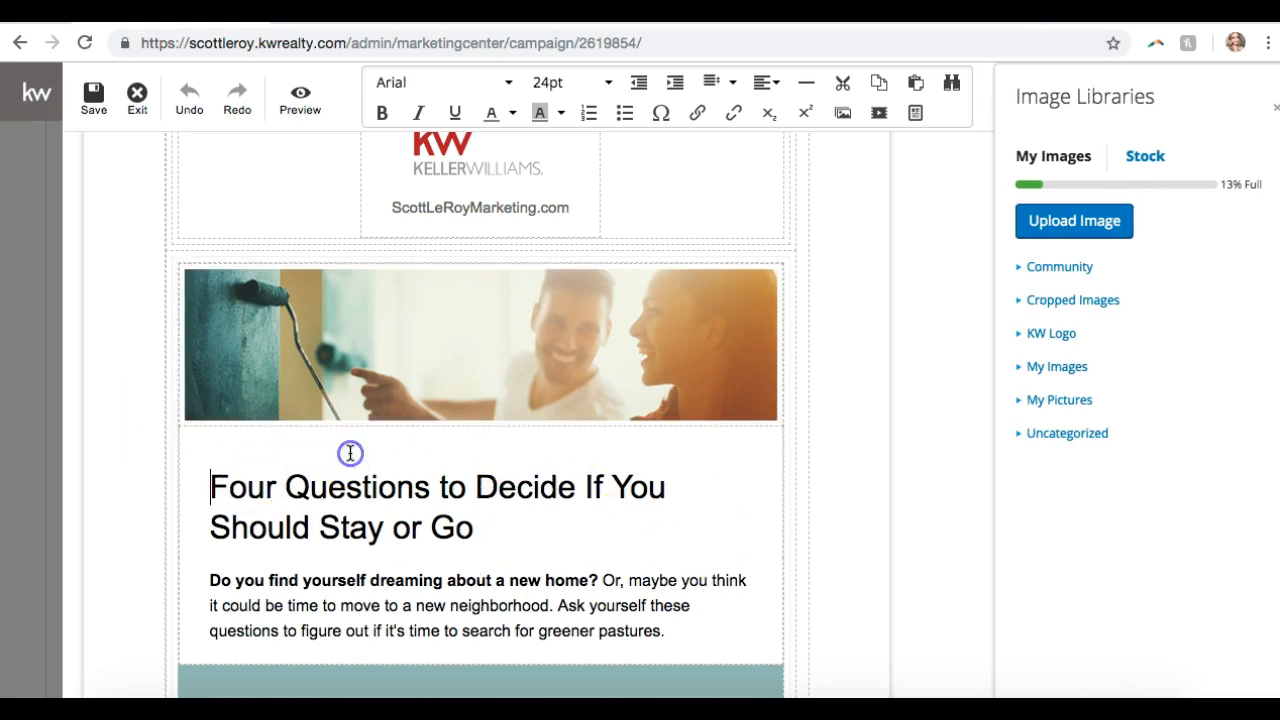
scroll(347, 465, "down", 15)
scroll(347, 465, "up", 5)
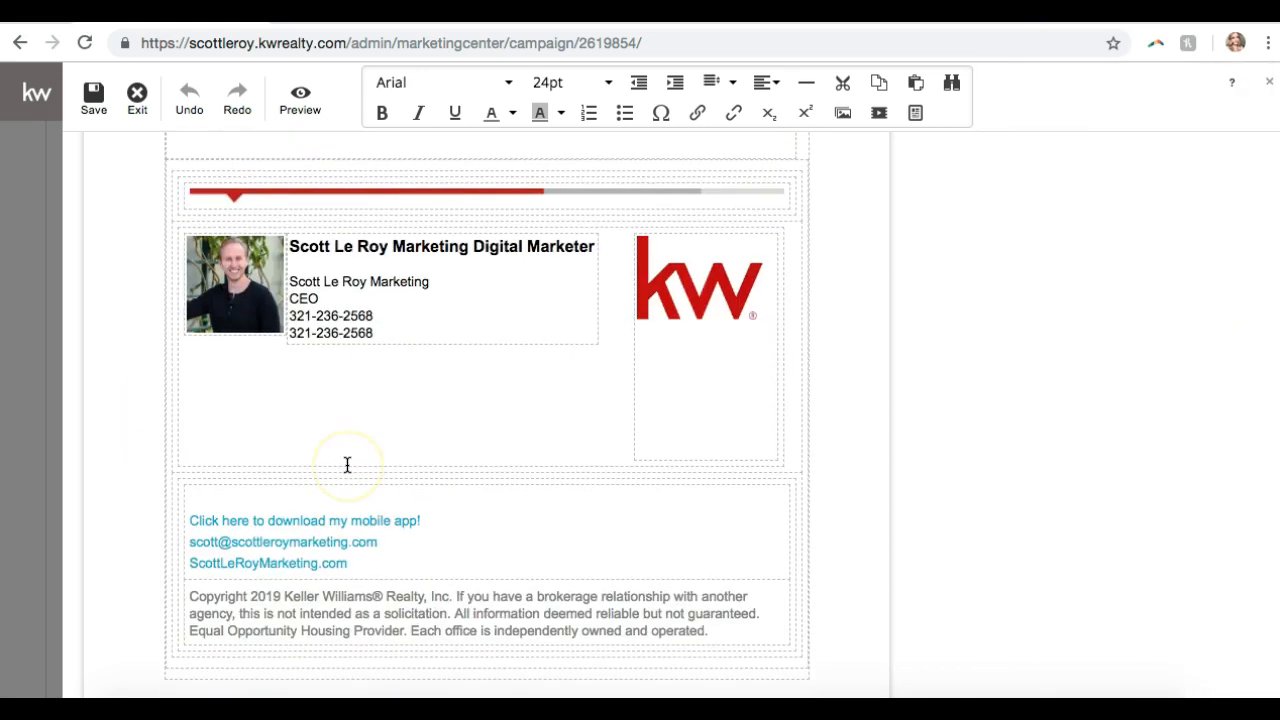
scroll(409, 474, "up", 15)
scroll(414, 472, "up", 3)
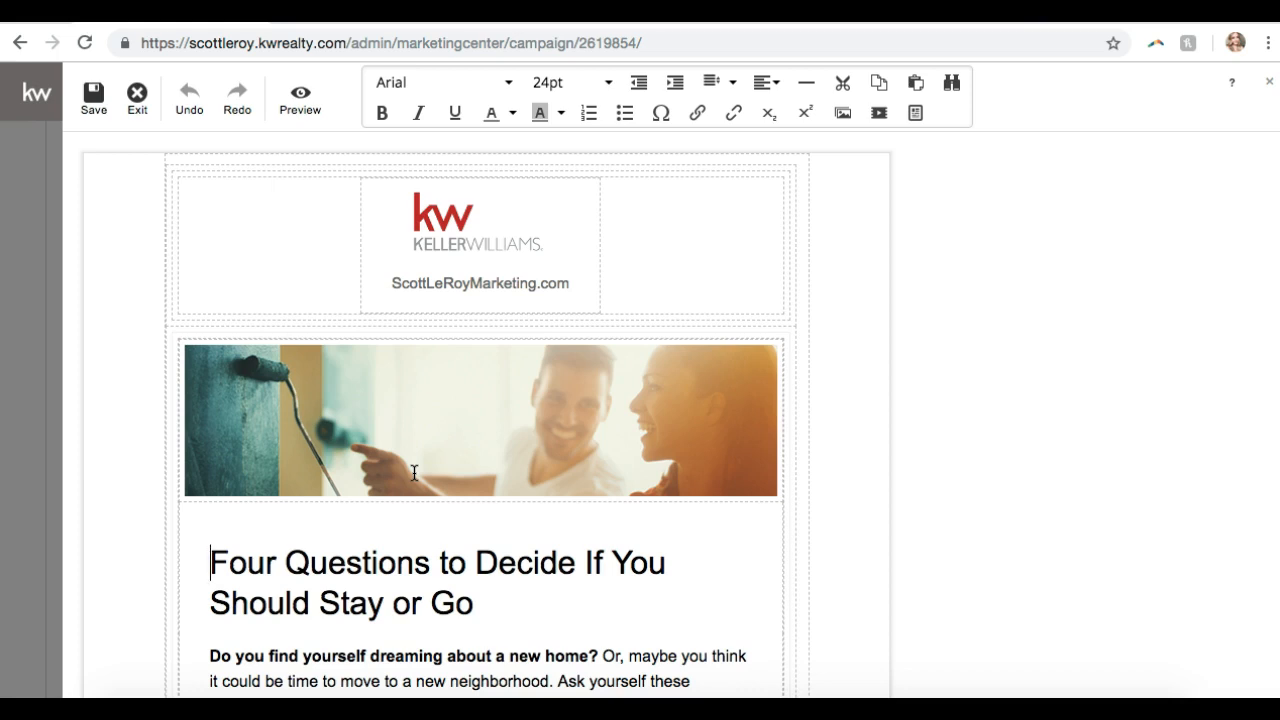
scroll(414, 472, "down", 2)
double_click(449, 363)
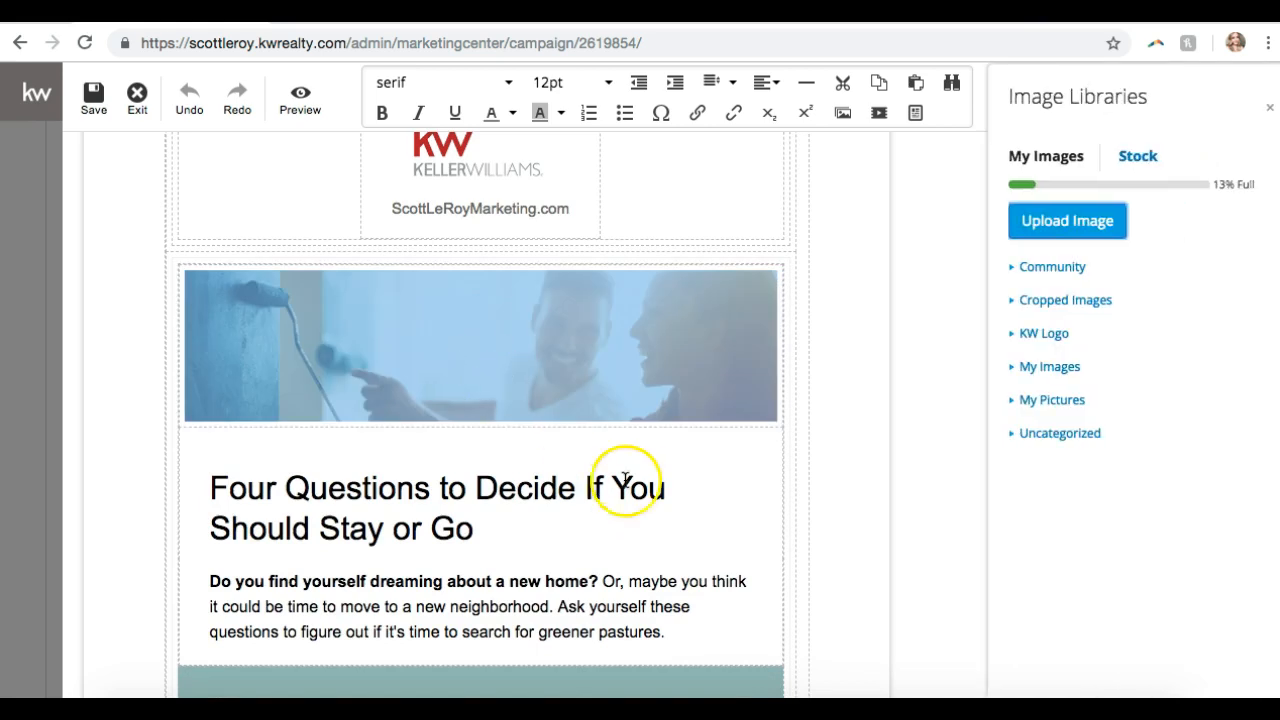
- Browse the image folders, then set the banner to the Labradoodles photo from stock Animals
left_click(545, 410)
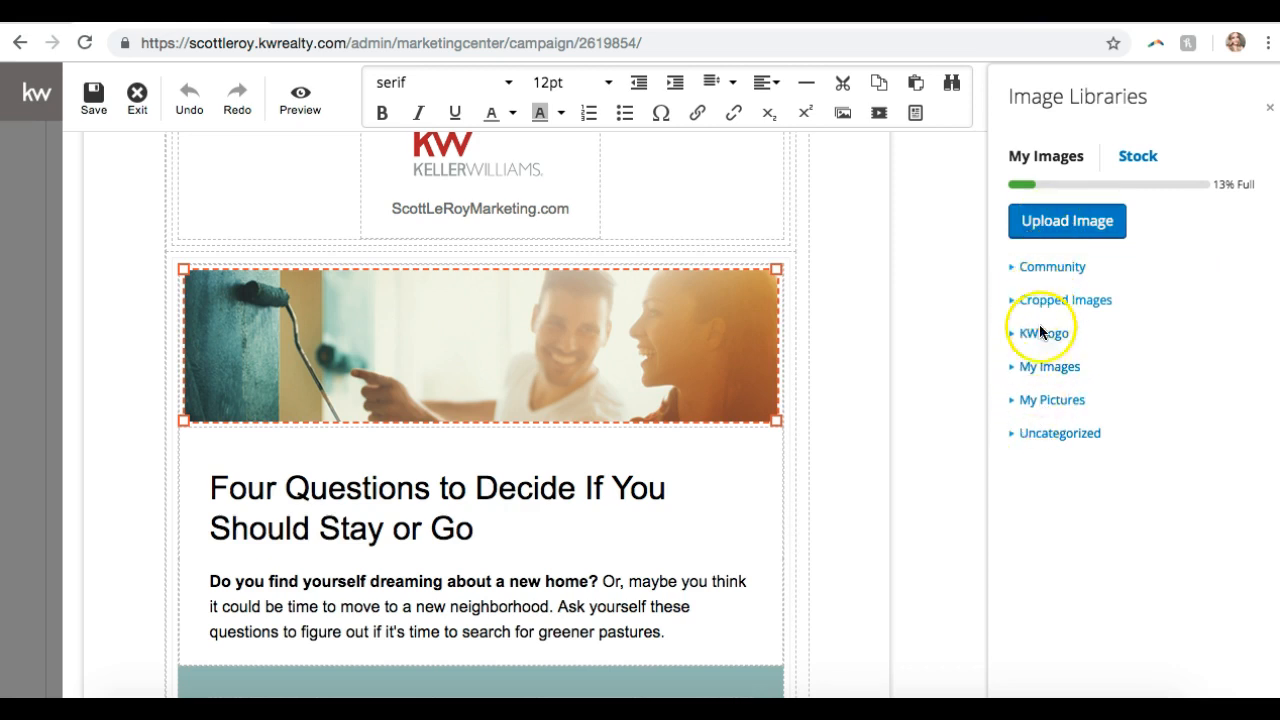
left_click(1034, 438)
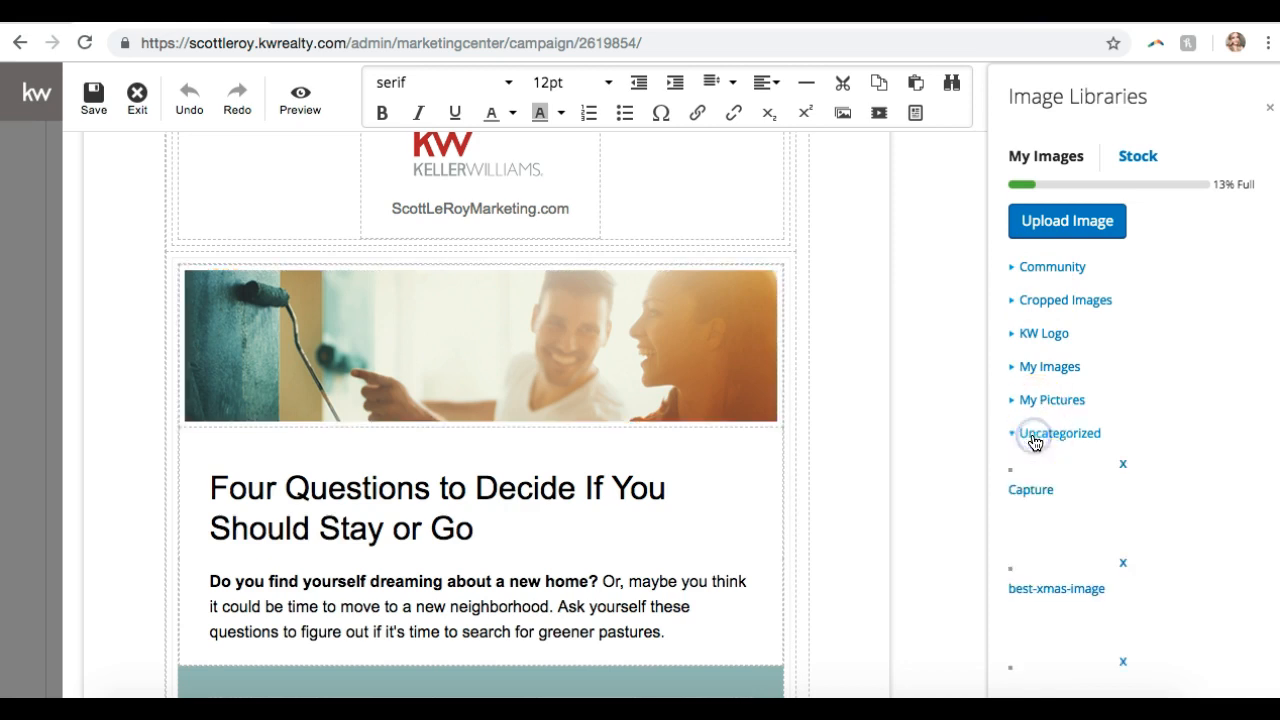
left_click(1034, 404)
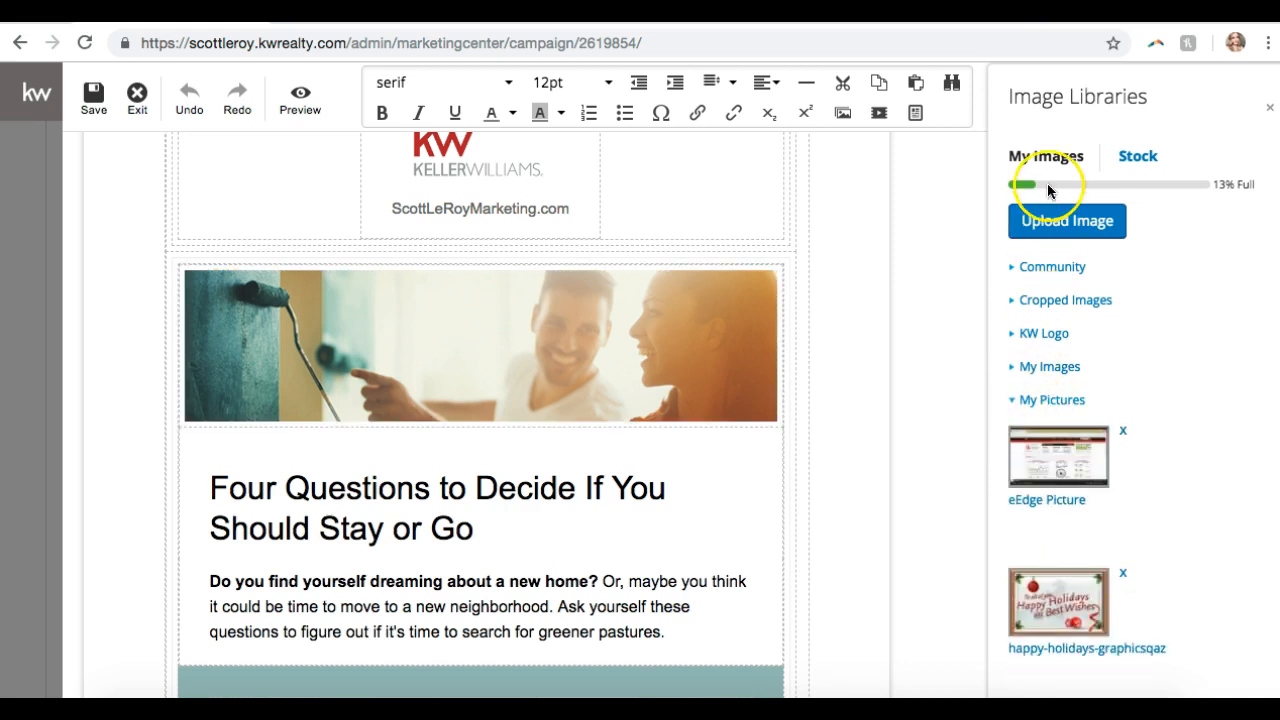
left_click(1142, 158)
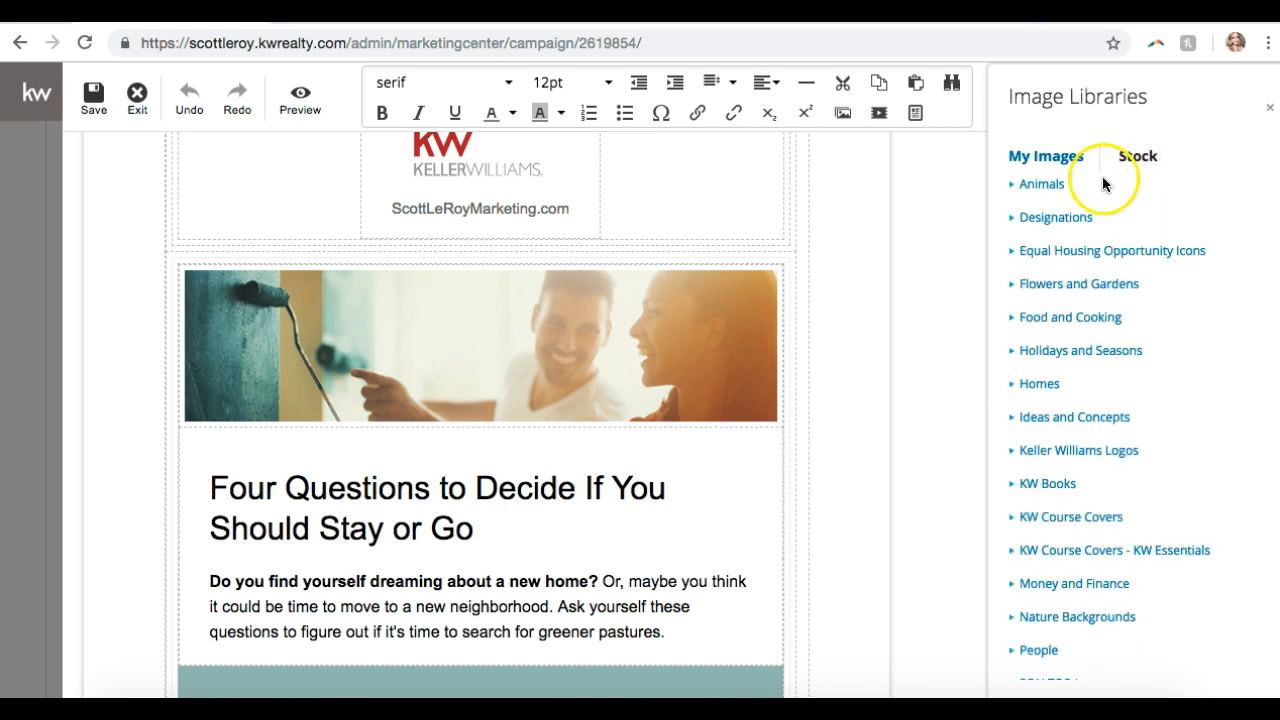
scroll(1075, 262, "down", 3)
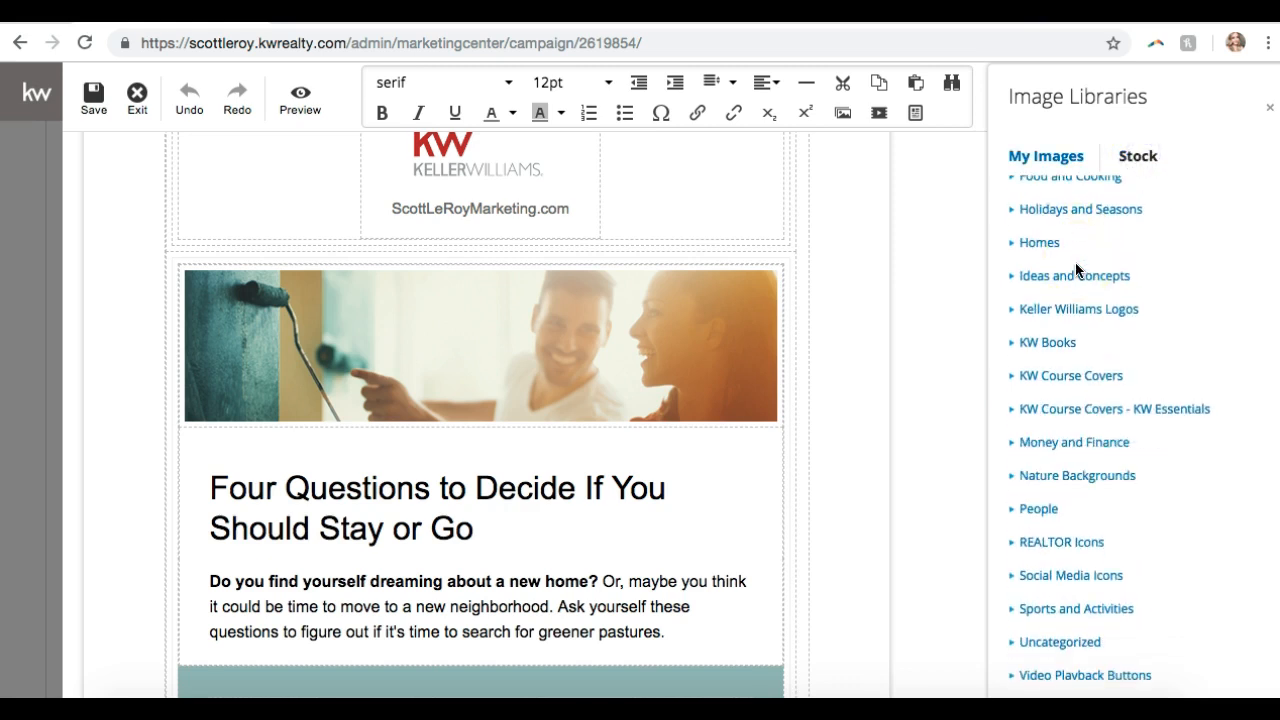
scroll(1075, 262, "up", 3)
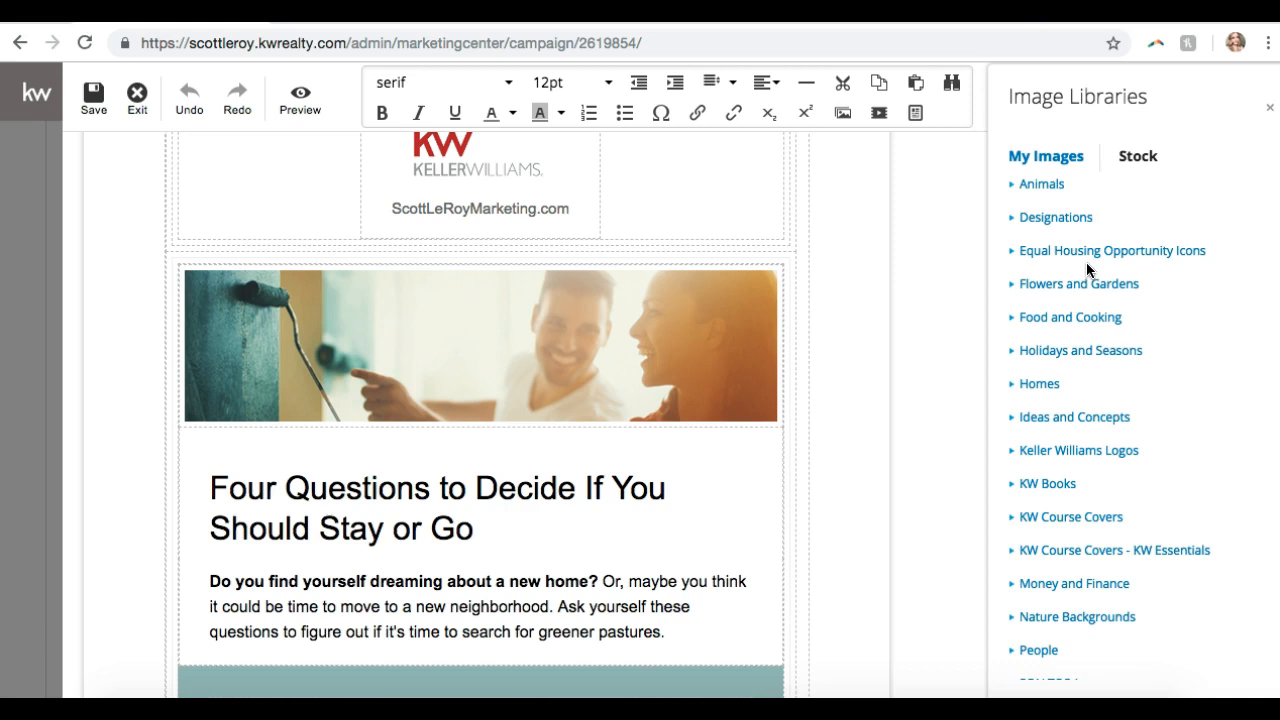
left_click(1041, 184)
scroll(1088, 375, "down", 9)
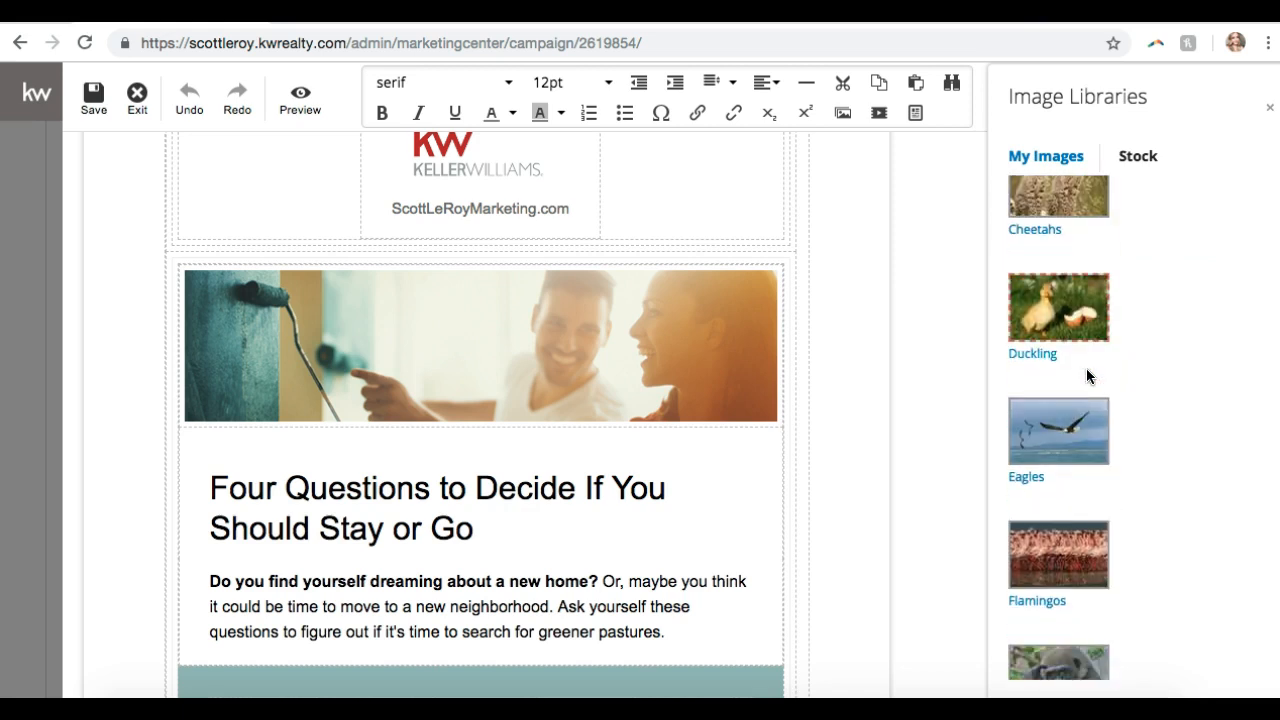
scroll(1086, 375, "down", 5)
scroll(1086, 380, "up", 1)
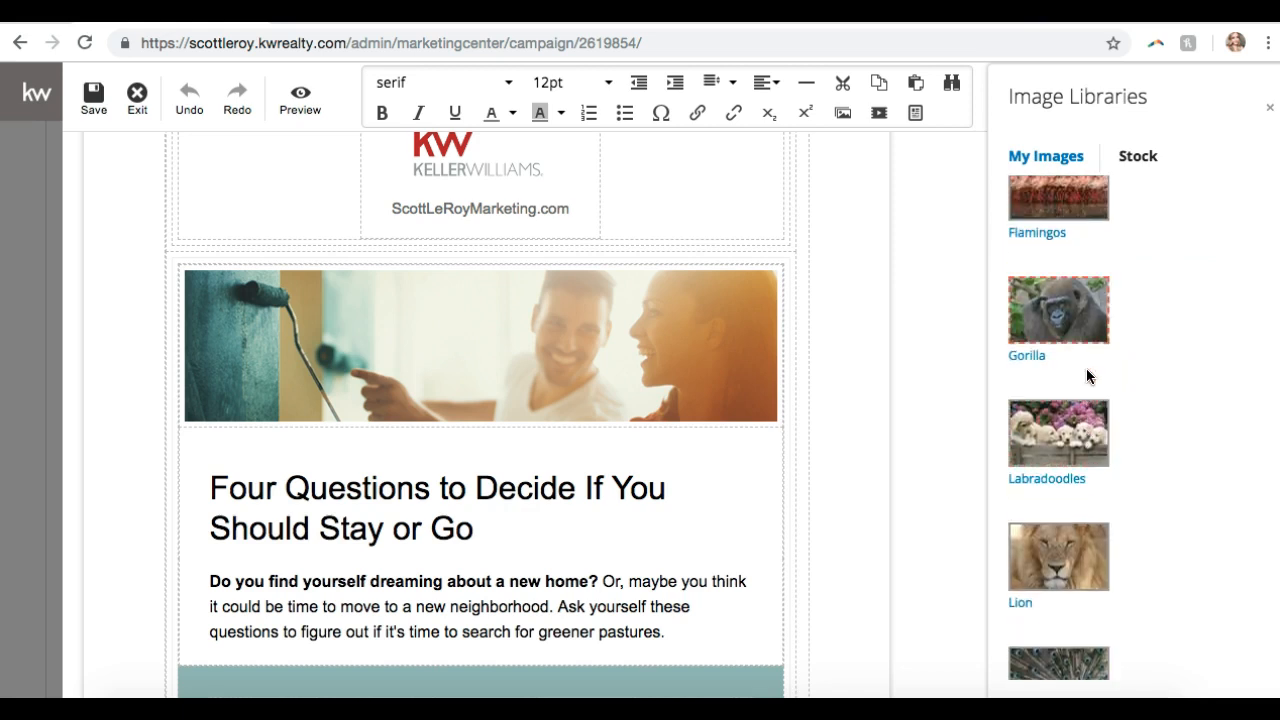
scroll(1086, 390, "up", 1)
left_click(1063, 510)
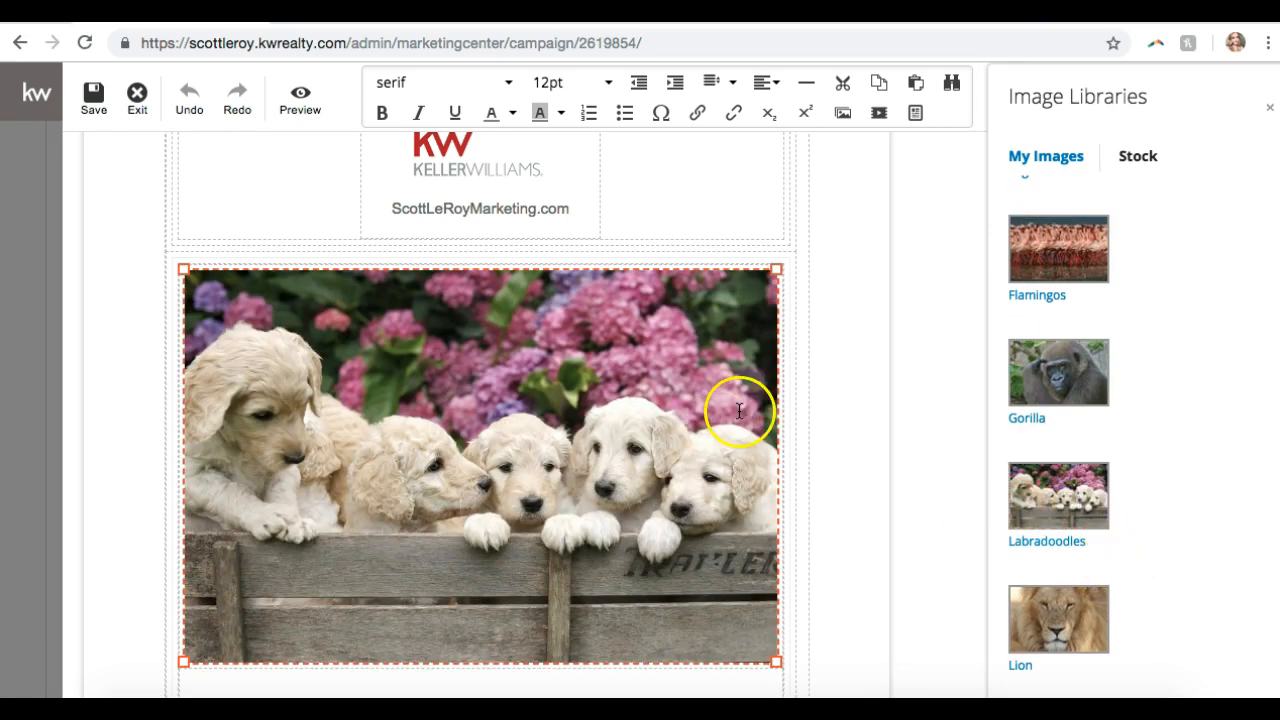
- Swap the banner for the Giraffe photo and shrink it to about two-thirds width
scroll(797, 349, "down", 4)
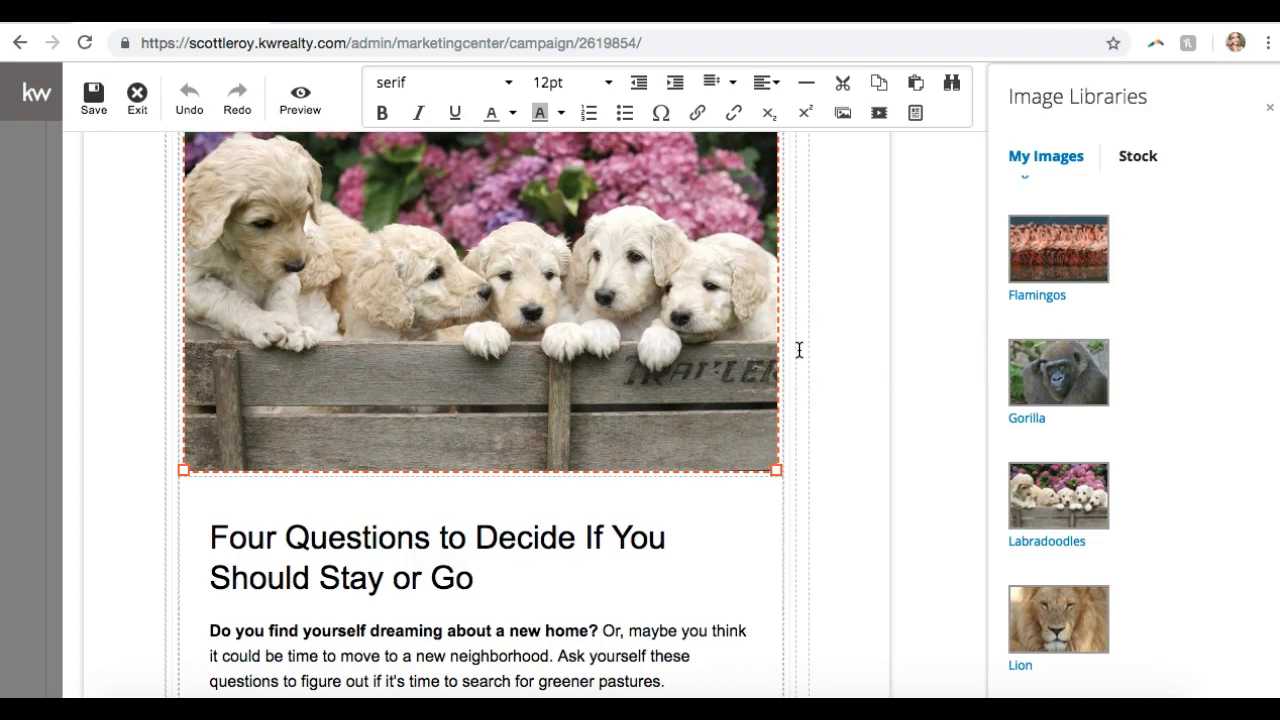
scroll(1157, 440, "down", 1)
scroll(1157, 436, "down", 9)
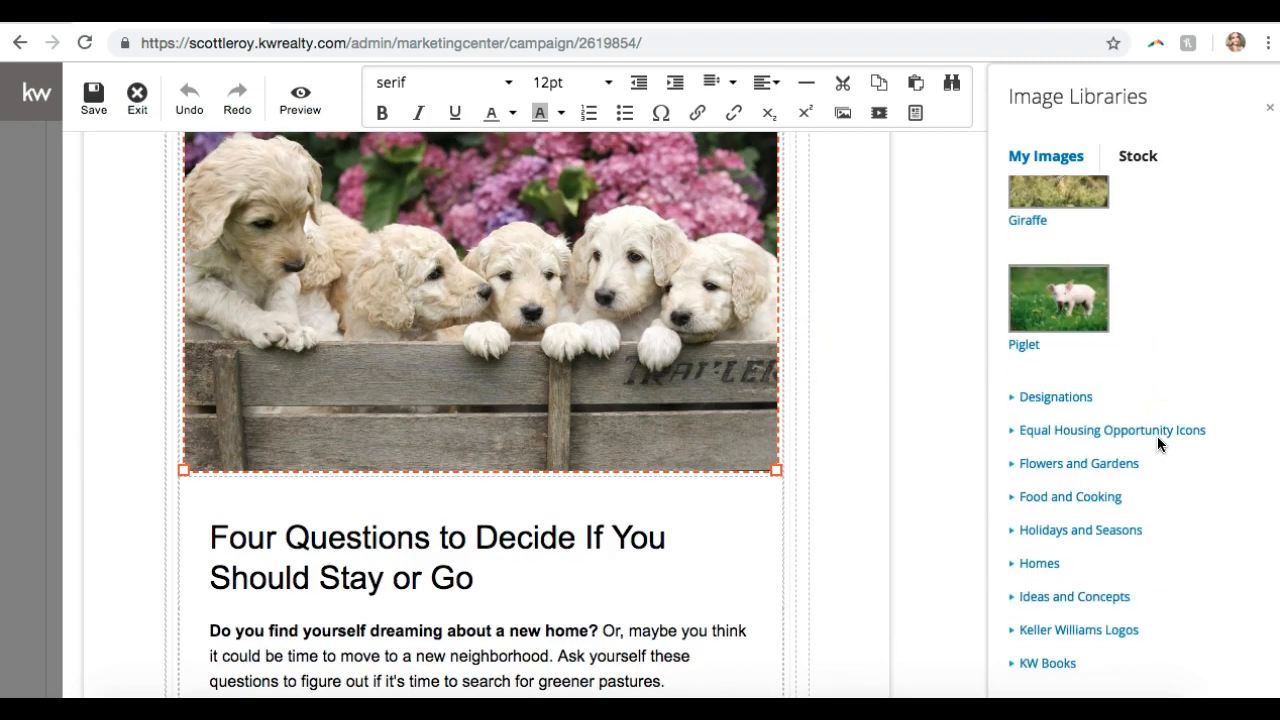
scroll(1157, 437, "up", 1)
left_click(1064, 278)
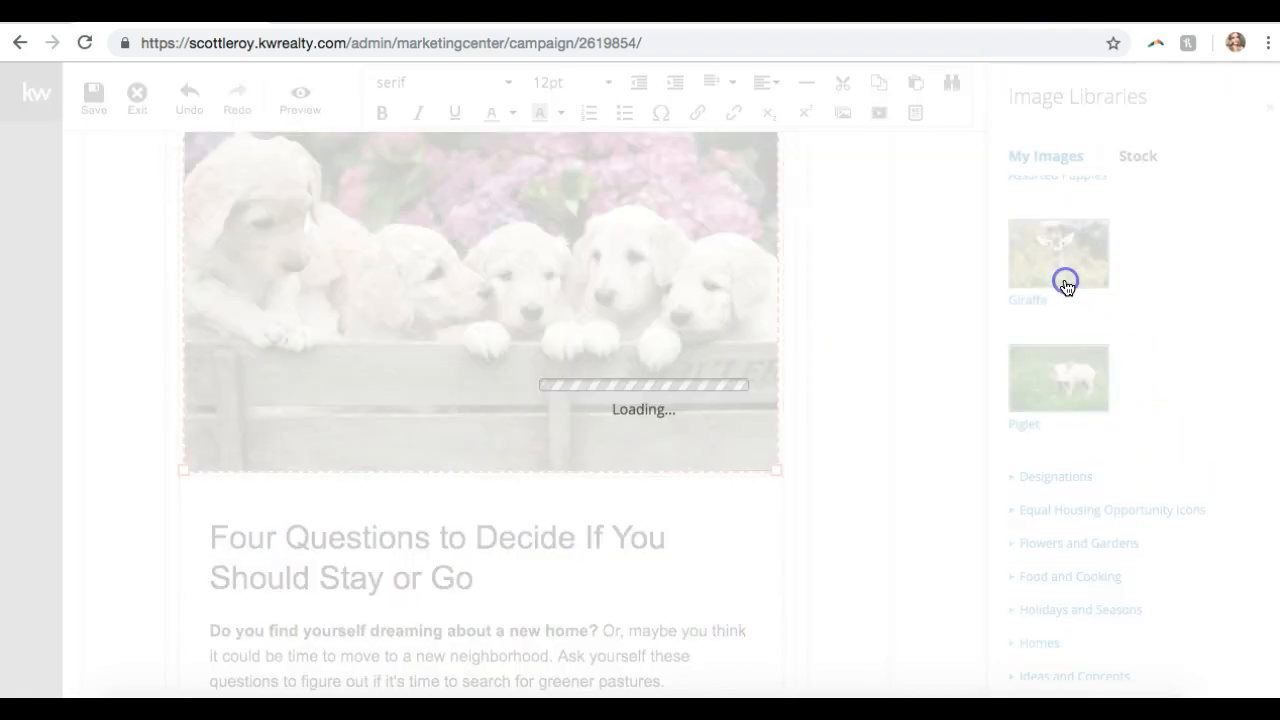
scroll(803, 327, "up", 3)
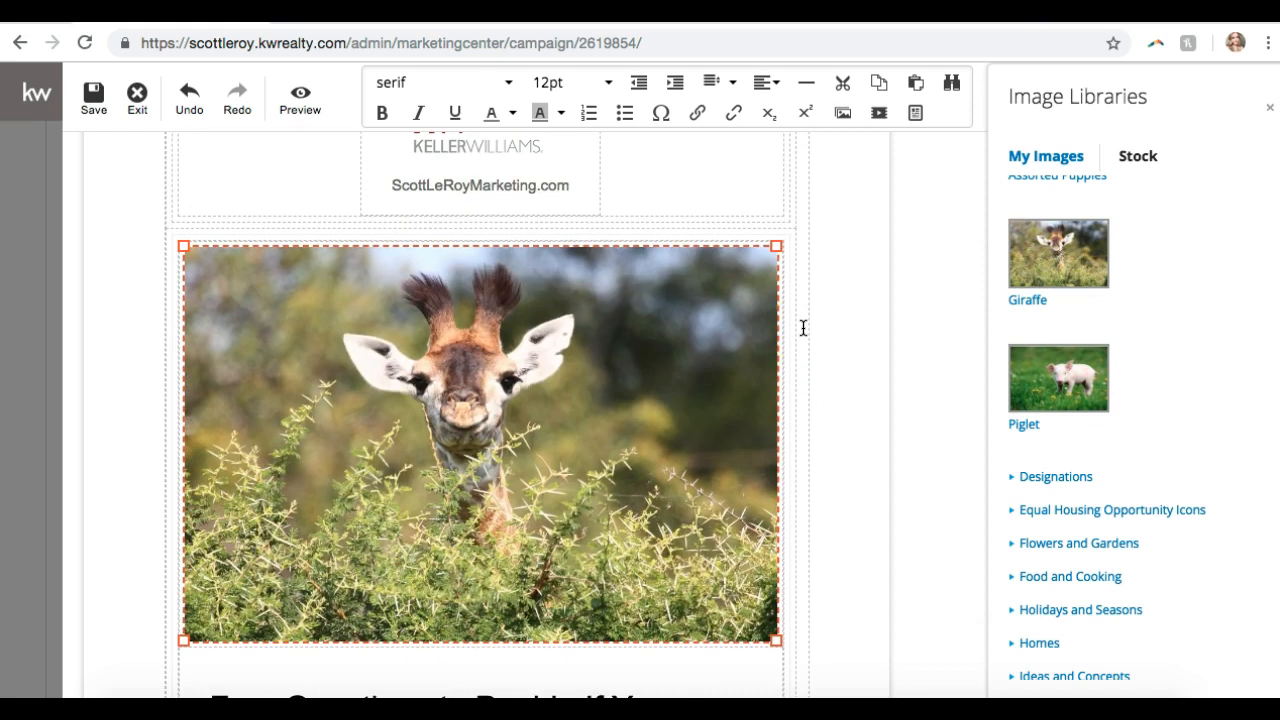
scroll(803, 327, "down", 1)
left_click_drag(775, 566, 543, 409)
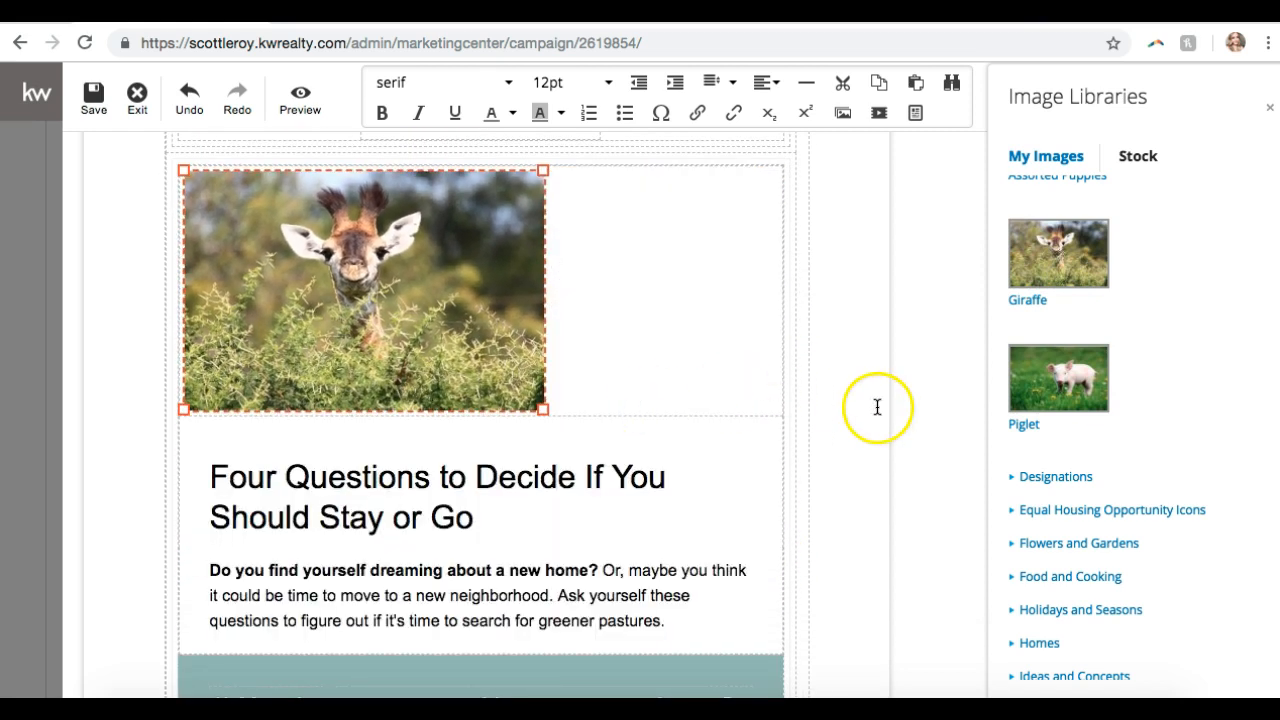
- Centre the giraffe photo in its block and close the image libraries
scroll(877, 407, "up", 2)
left_click(300, 372)
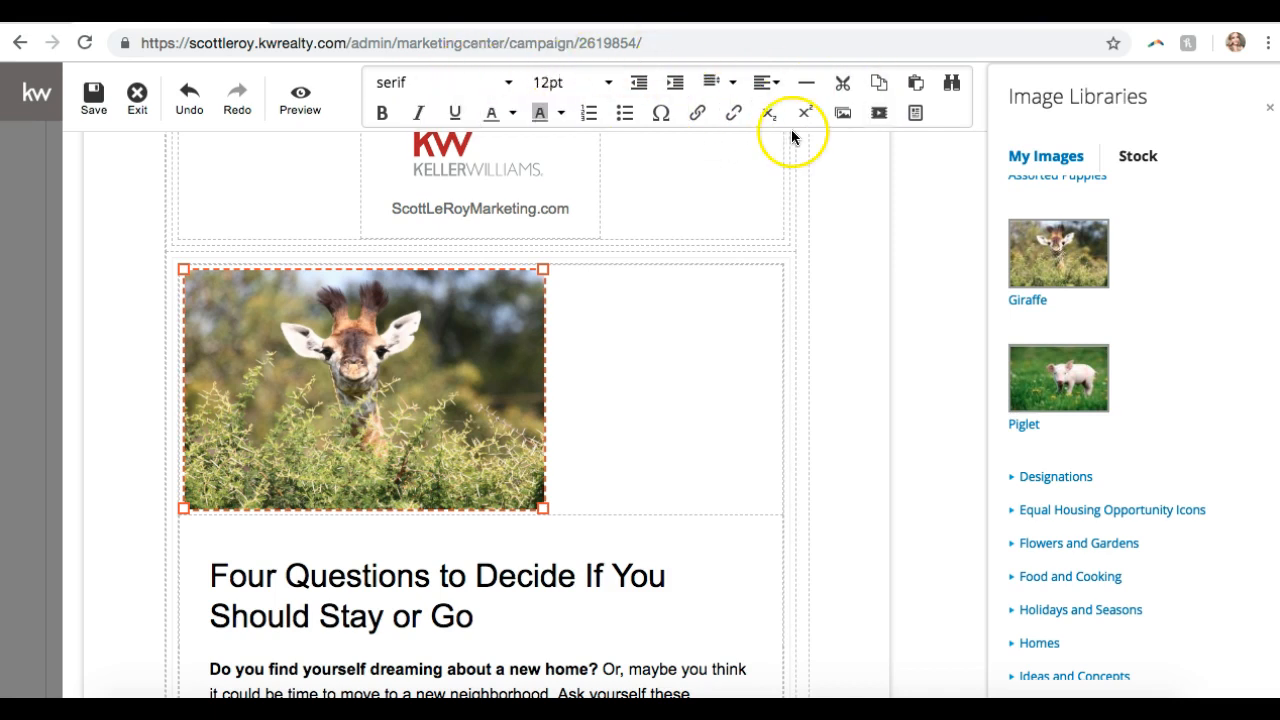
left_click(770, 88)
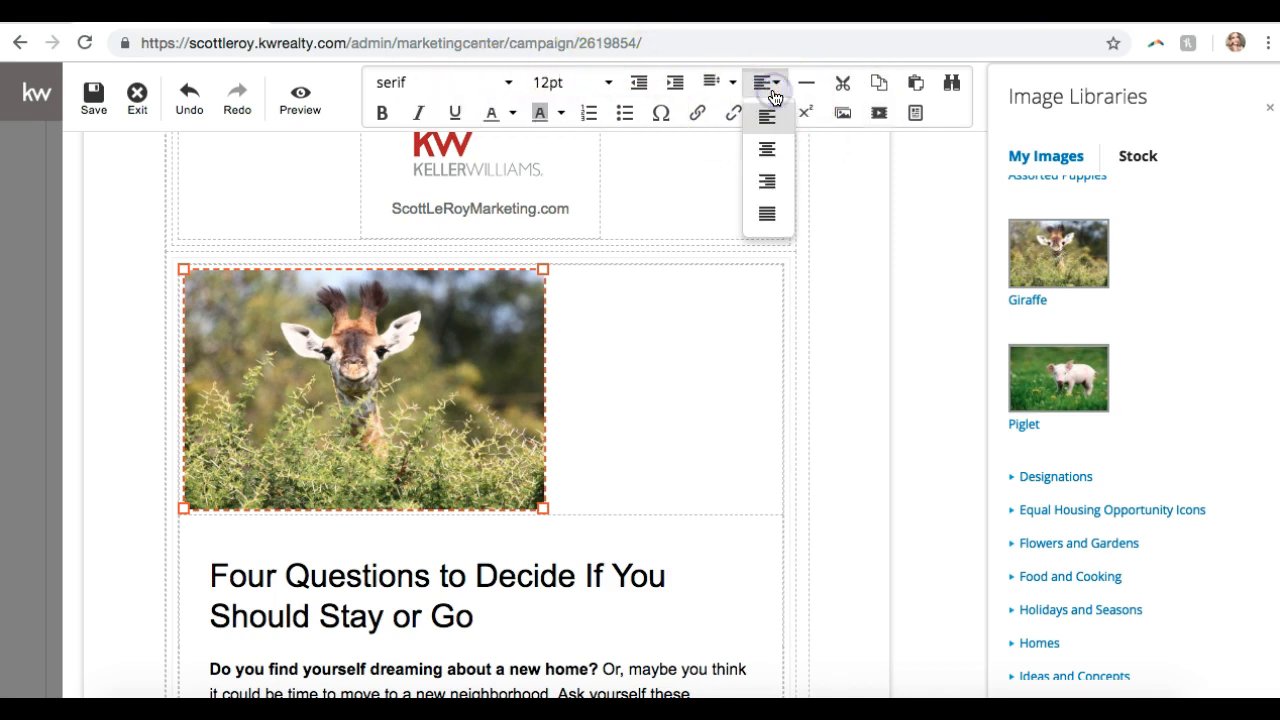
left_click(770, 153)
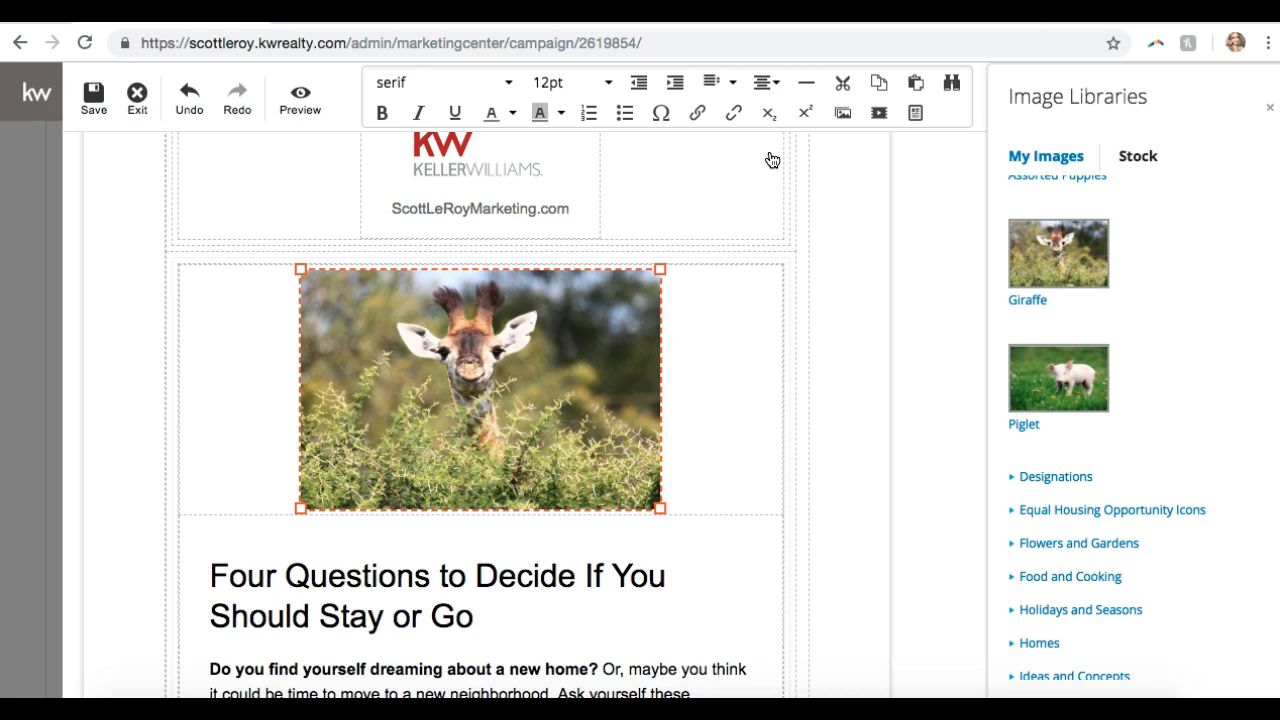
left_click(721, 363)
- Replace the Four Questions heading with the agent's name followed by 'Marketing Rules'
scroll(725, 362, "down", 3)
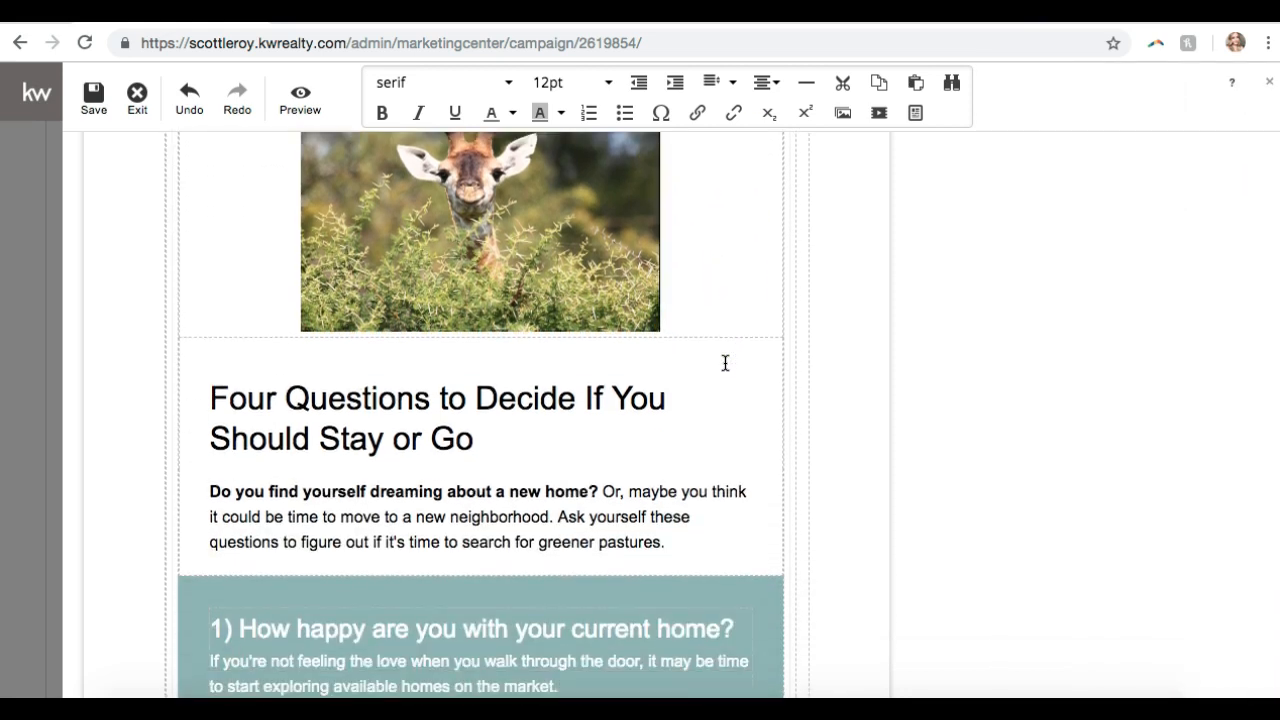
left_click_drag(482, 440, 227, 403)
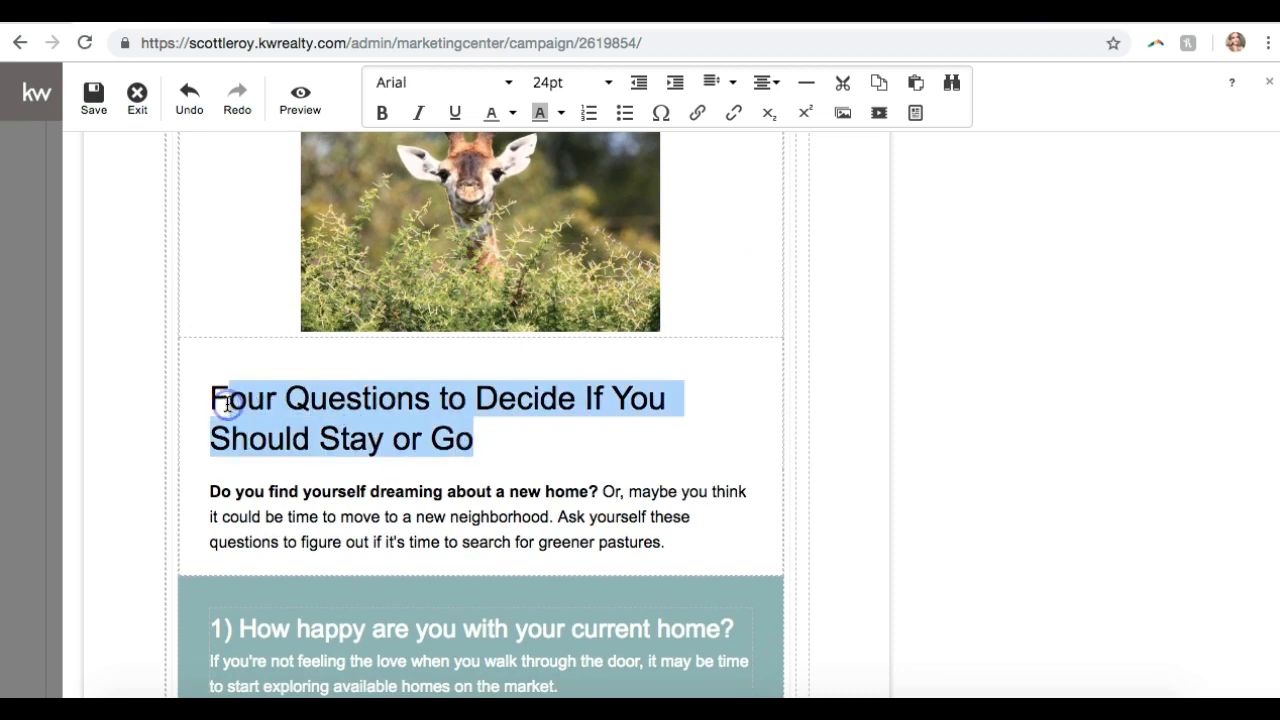
key("BackSpace")
key("BackSpace")
type("Scott Le Roy Market")
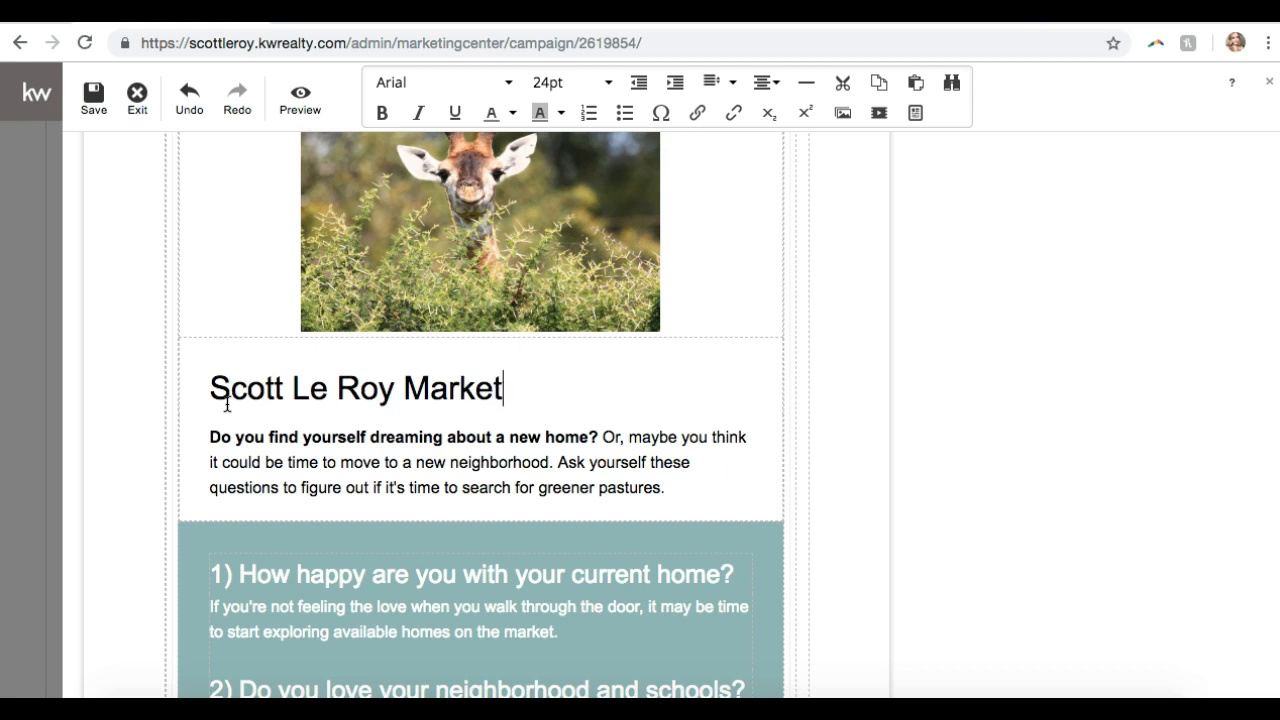
type("ing Rules!")
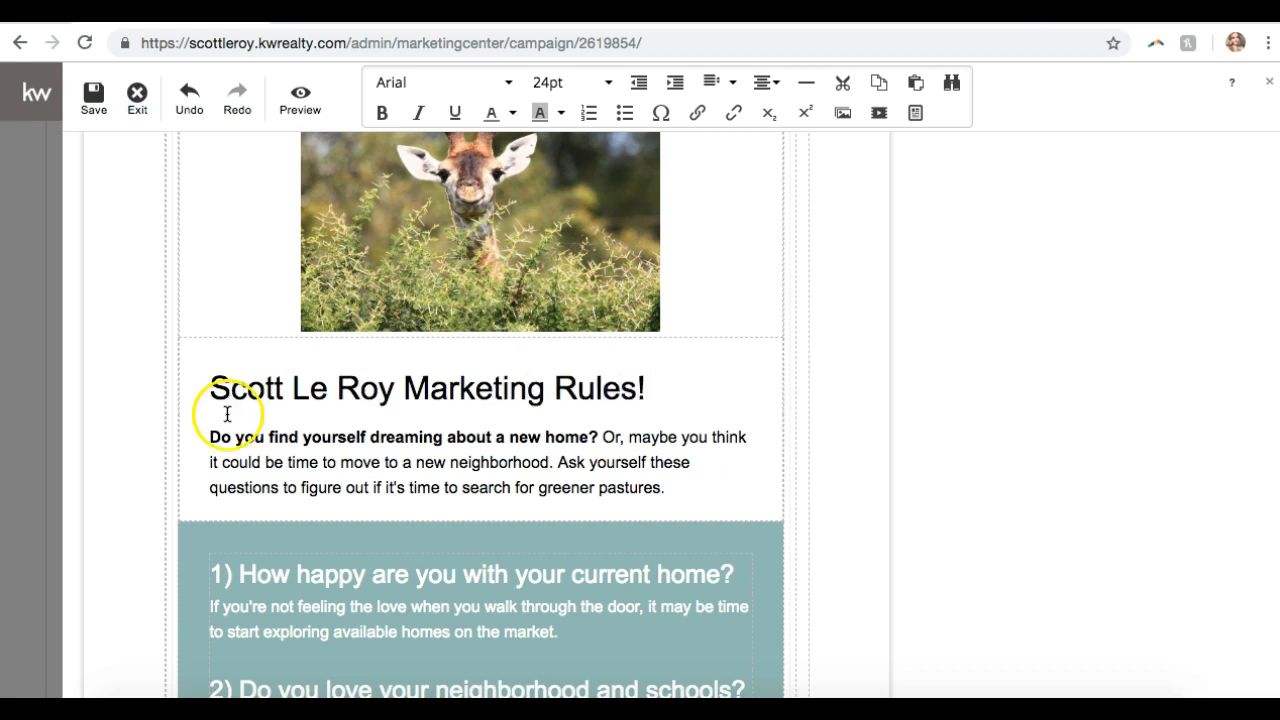
- Style the new heading in Georgia, 18pt, coloured maroon
triple_click(322, 390)
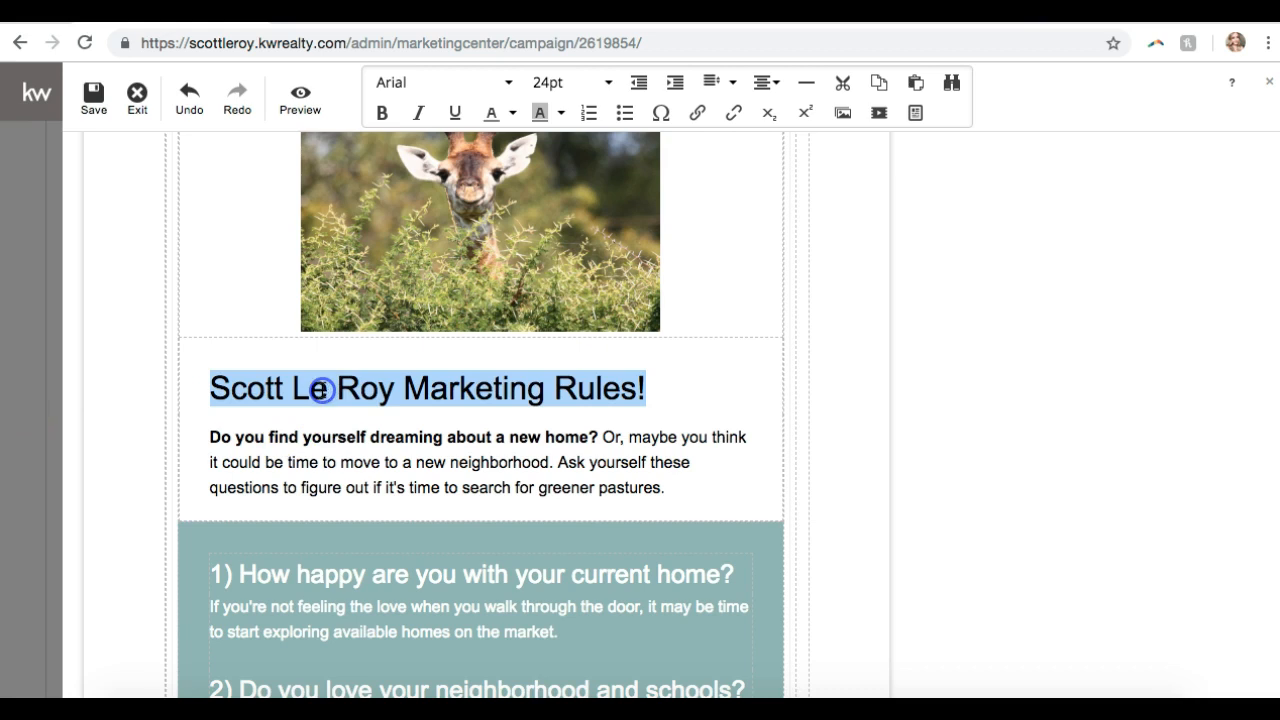
left_click(512, 87)
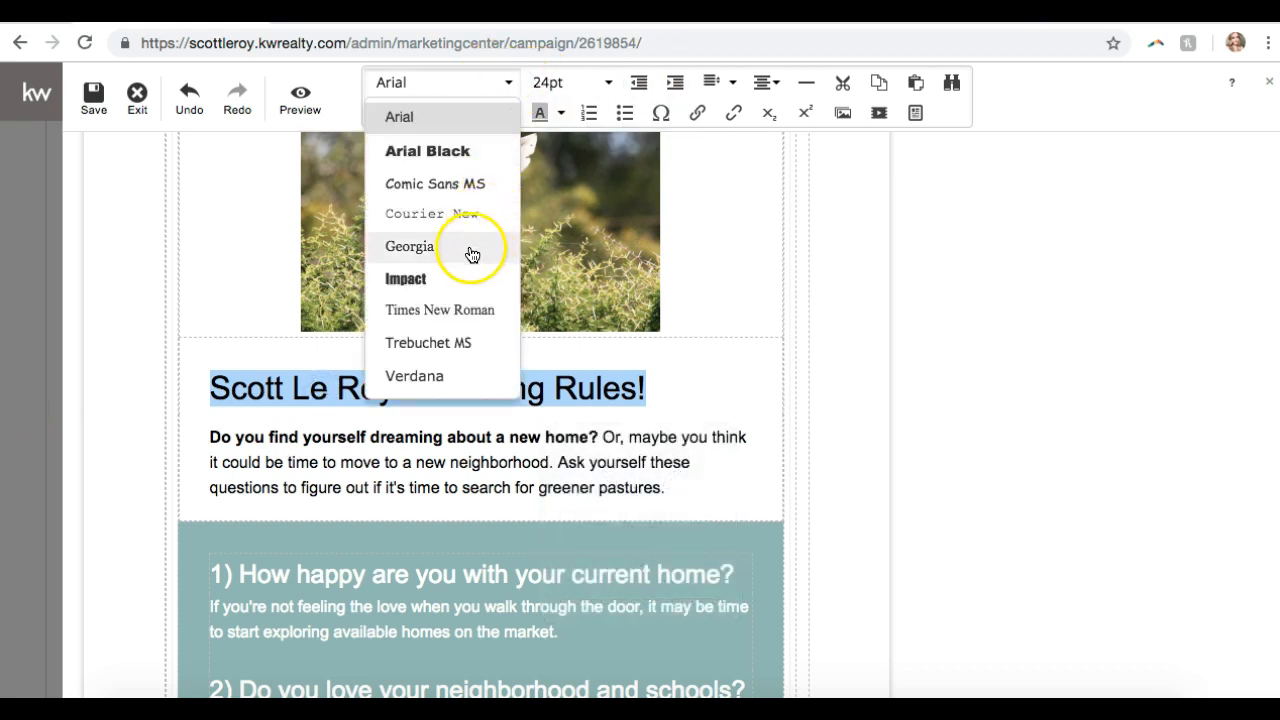
left_click(470, 250)
left_click(590, 83)
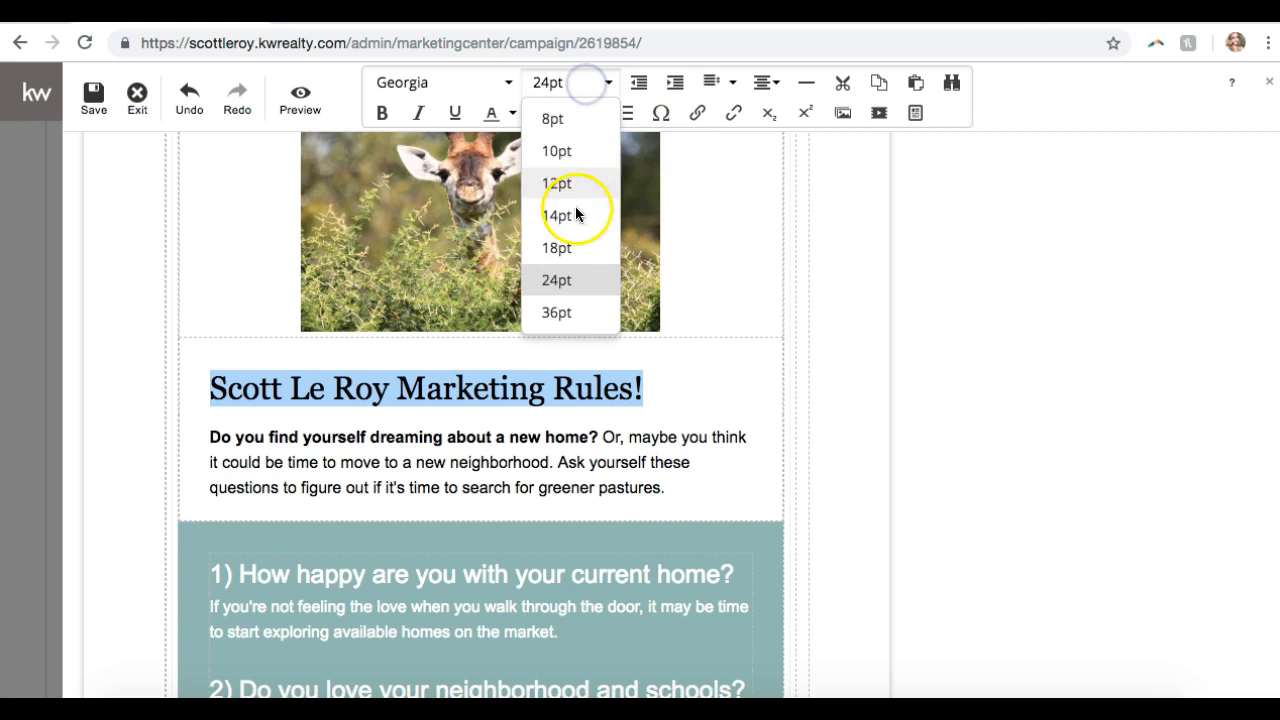
left_click(563, 246)
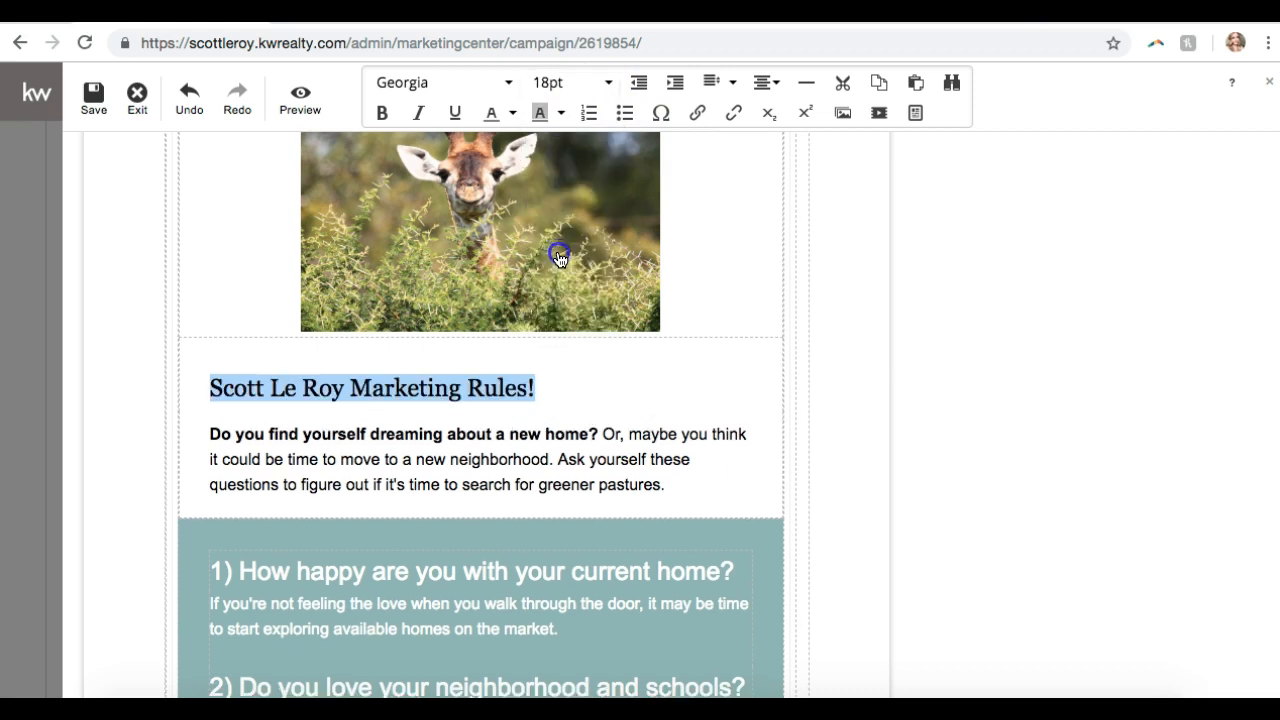
left_click(511, 113)
left_click(678, 245)
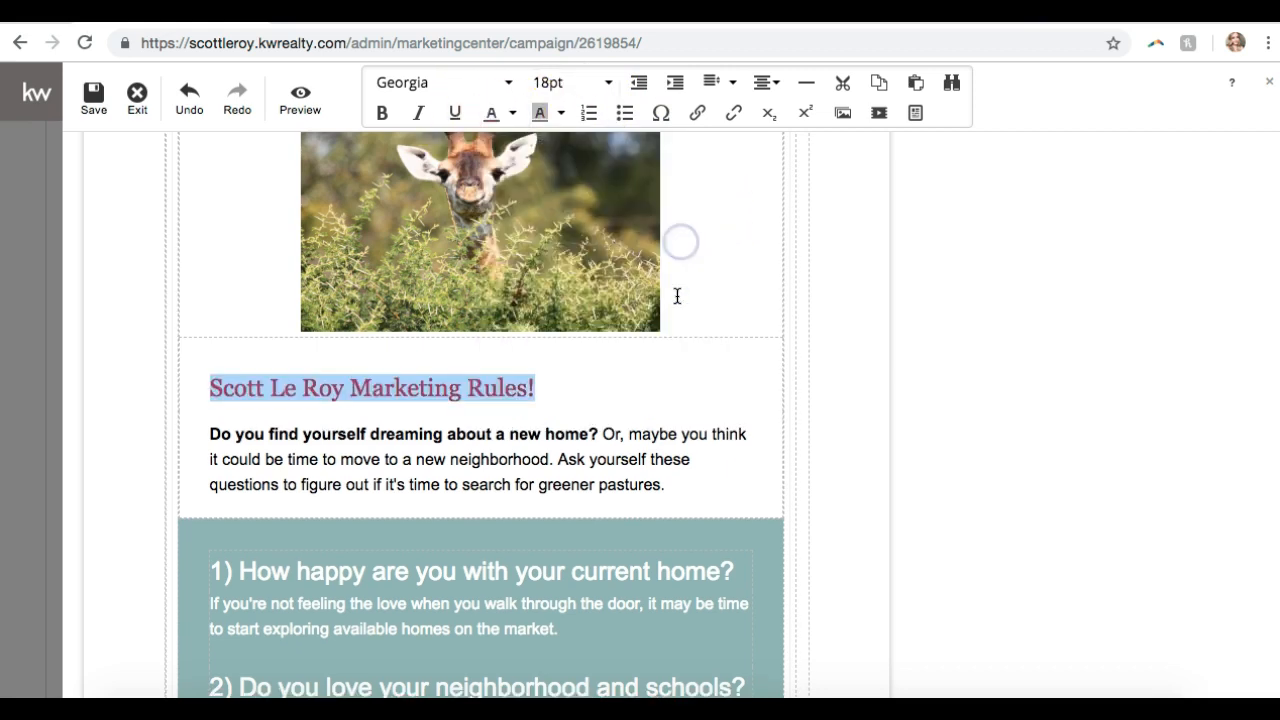
left_click(584, 385)
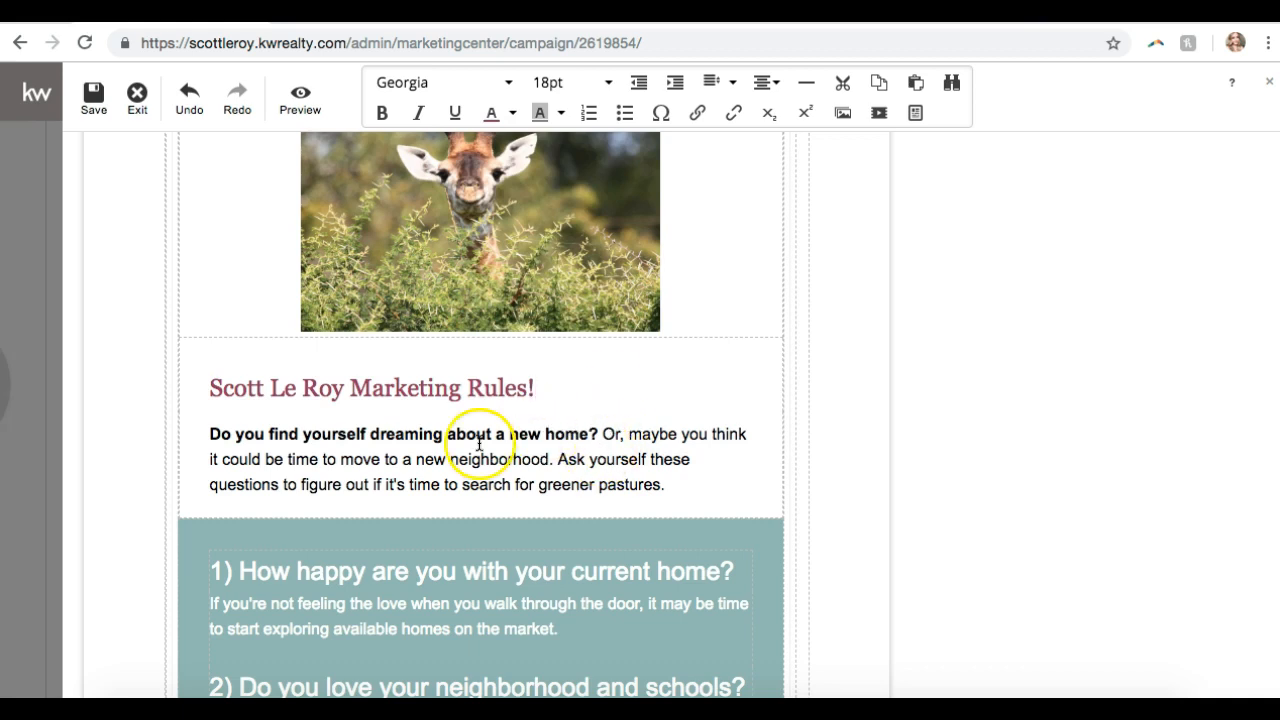
- Scroll through the email and place the cursor in question 1's text
scroll(466, 378, "down", 4)
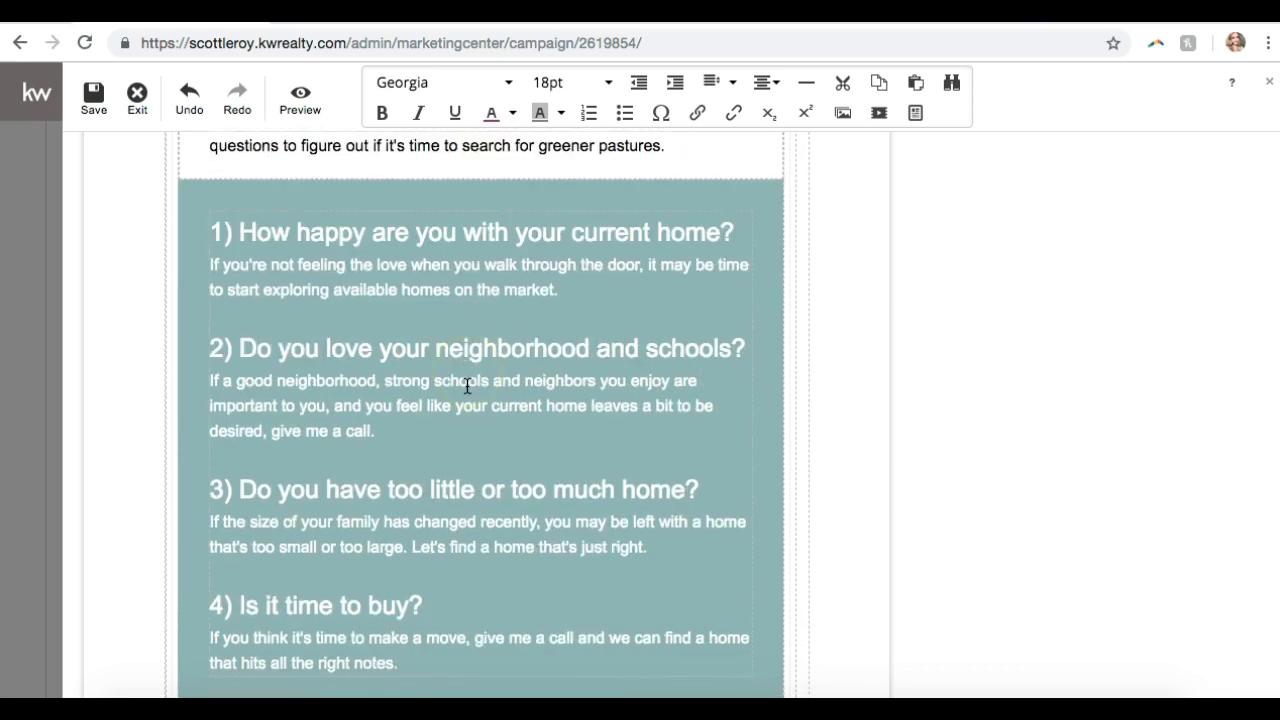
scroll(475, 360, "up", 3)
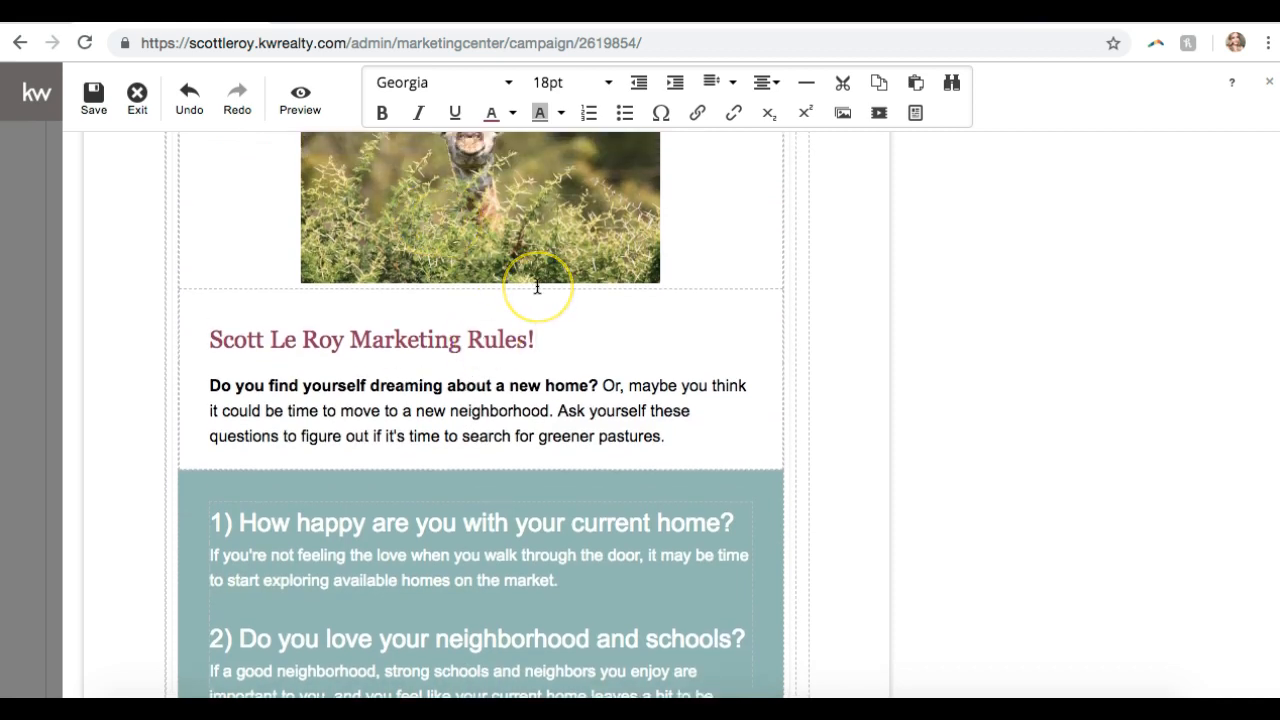
scroll(455, 382, "down", 5)
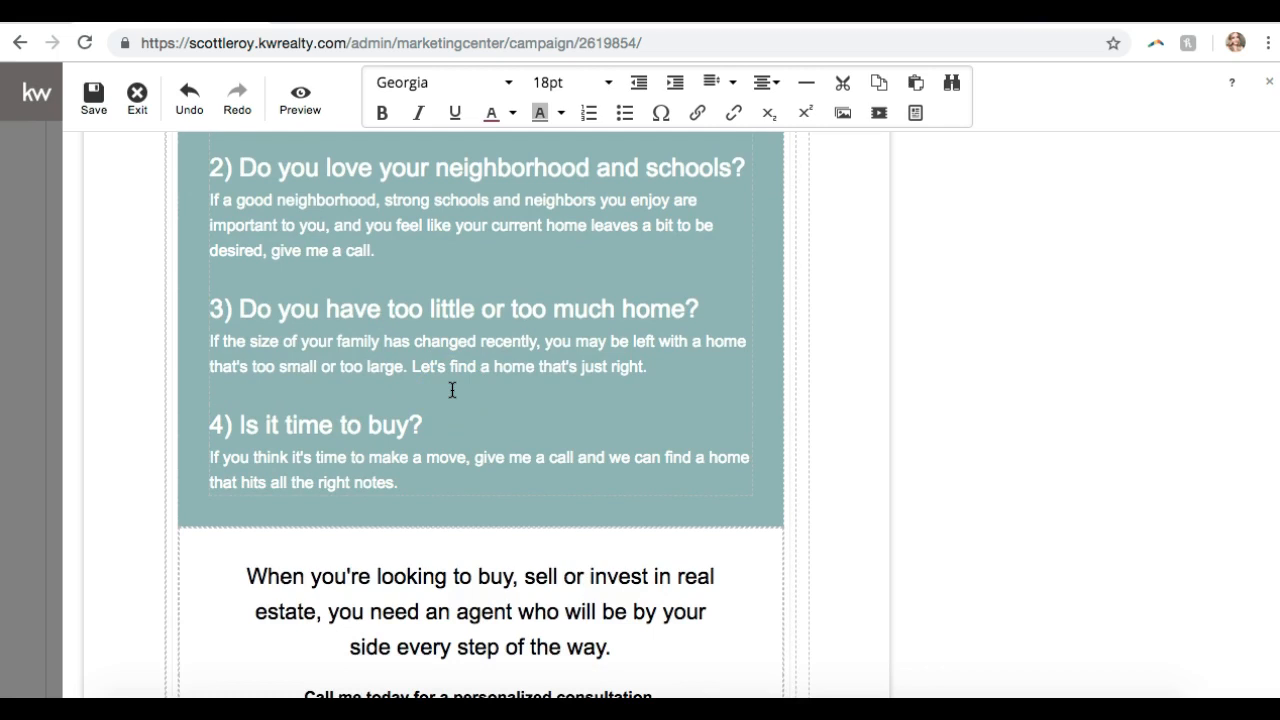
scroll(452, 390, "up", 5)
left_click(443, 377)
left_click(421, 516)
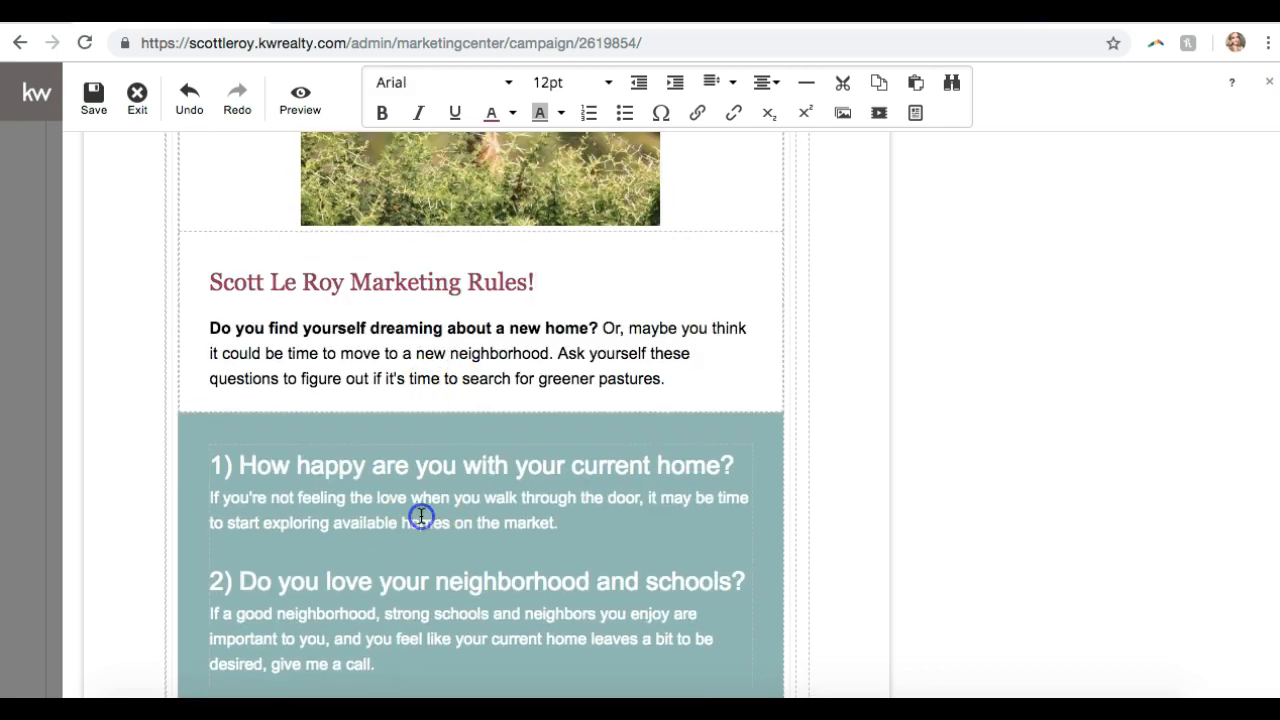
scroll(421, 516, "down", 9)
scroll(420, 519, "up", 6)
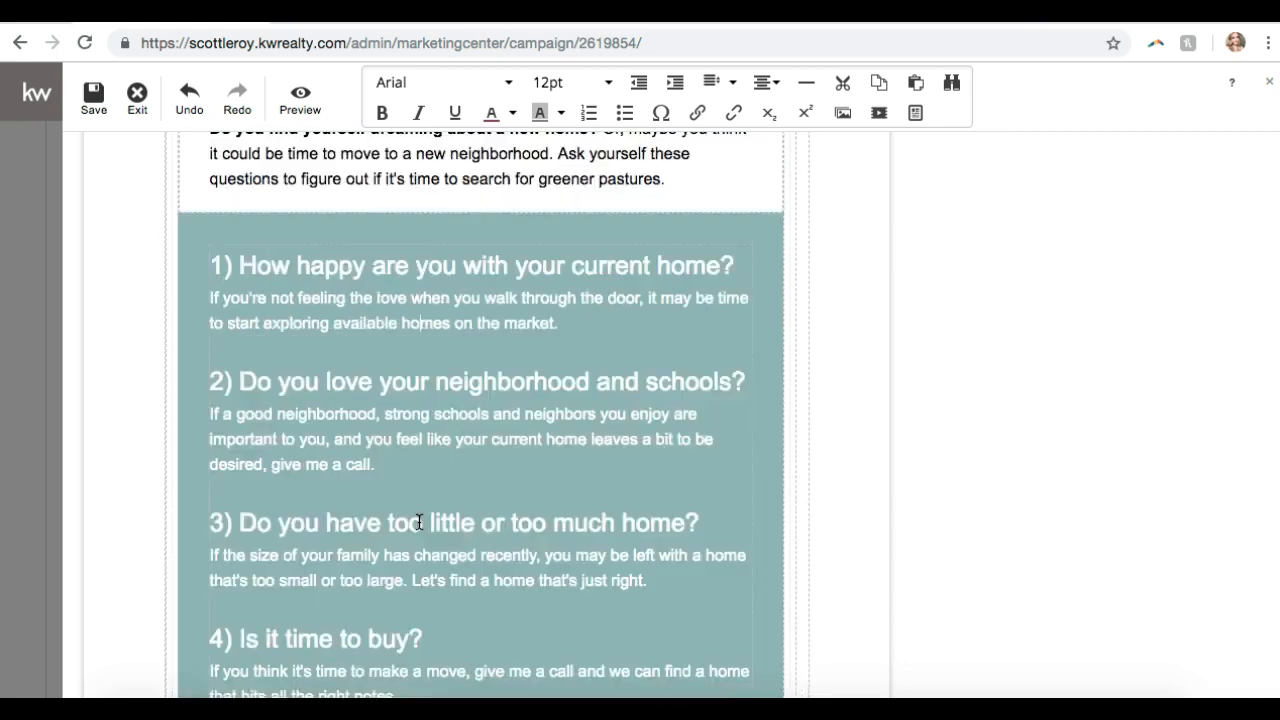
scroll(419, 521, "up", 5)
scroll(419, 521, "down", 1)
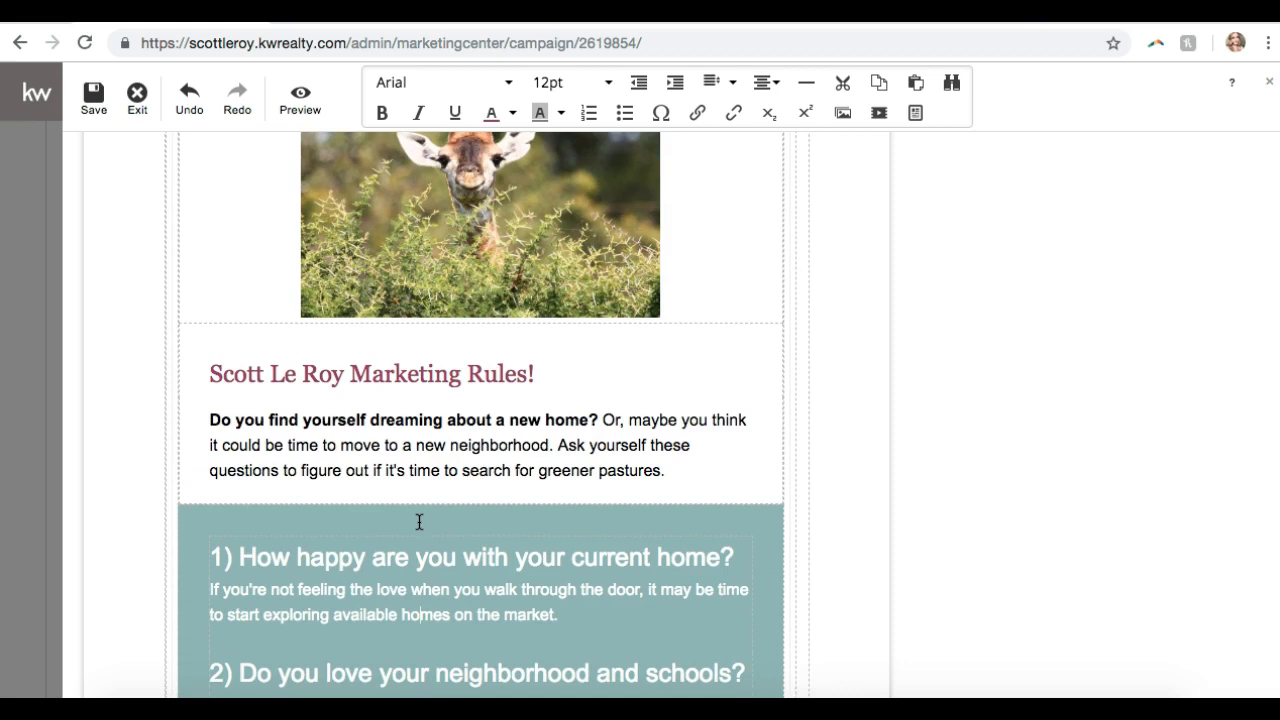
- Add an empty line after the intro paragraph ending 'pastures.' and insert a video placeholder there
left_click(679, 475)
left_click(677, 472)
key("Return")
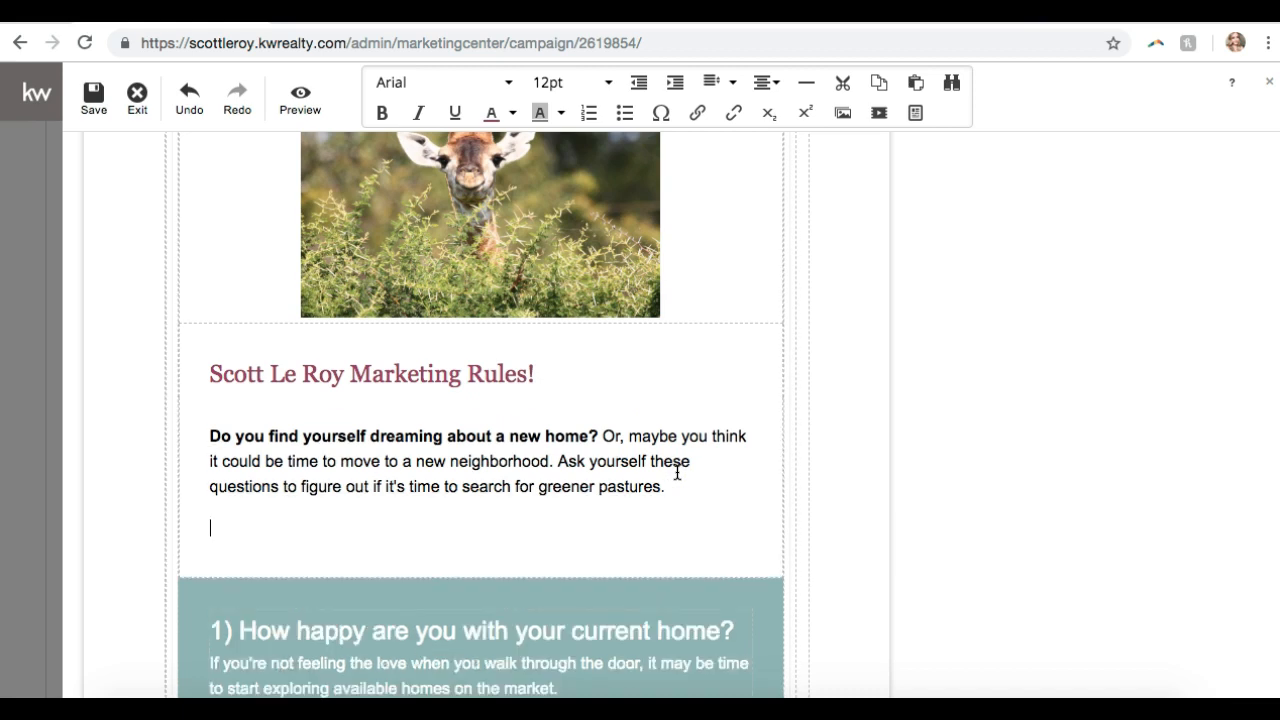
left_click(881, 121)
left_click(882, 122)
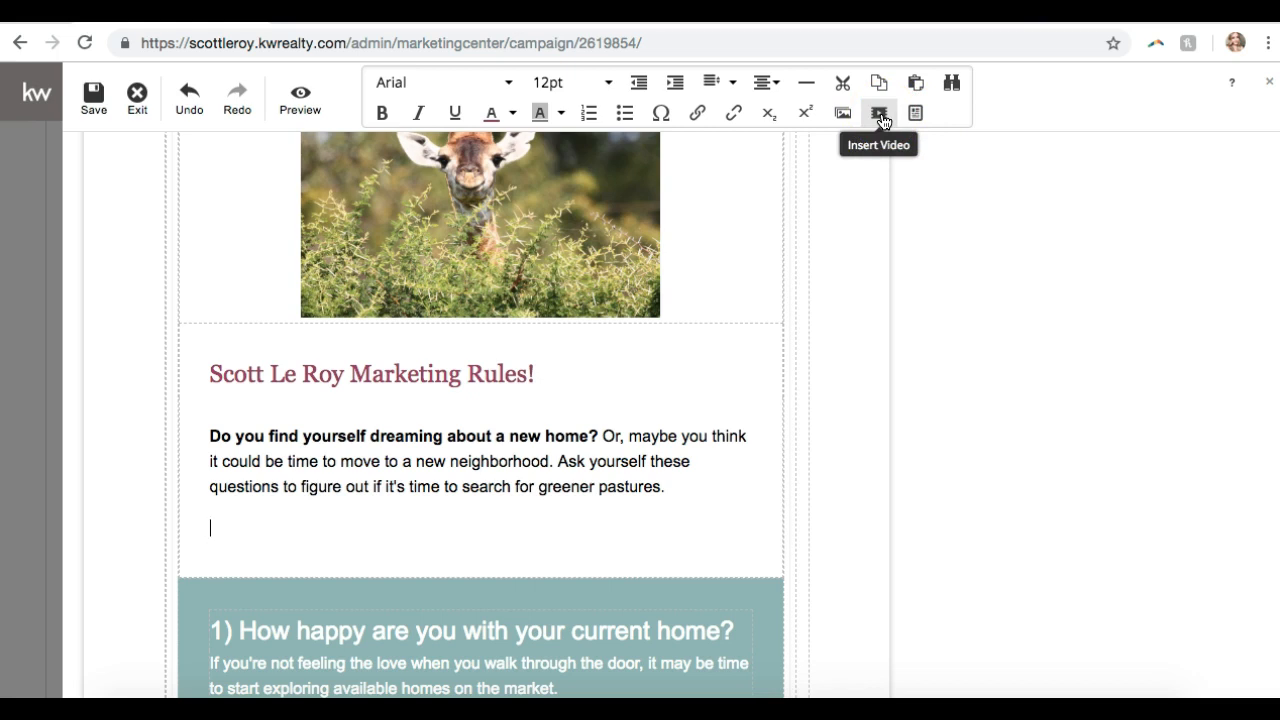
left_click(882, 121)
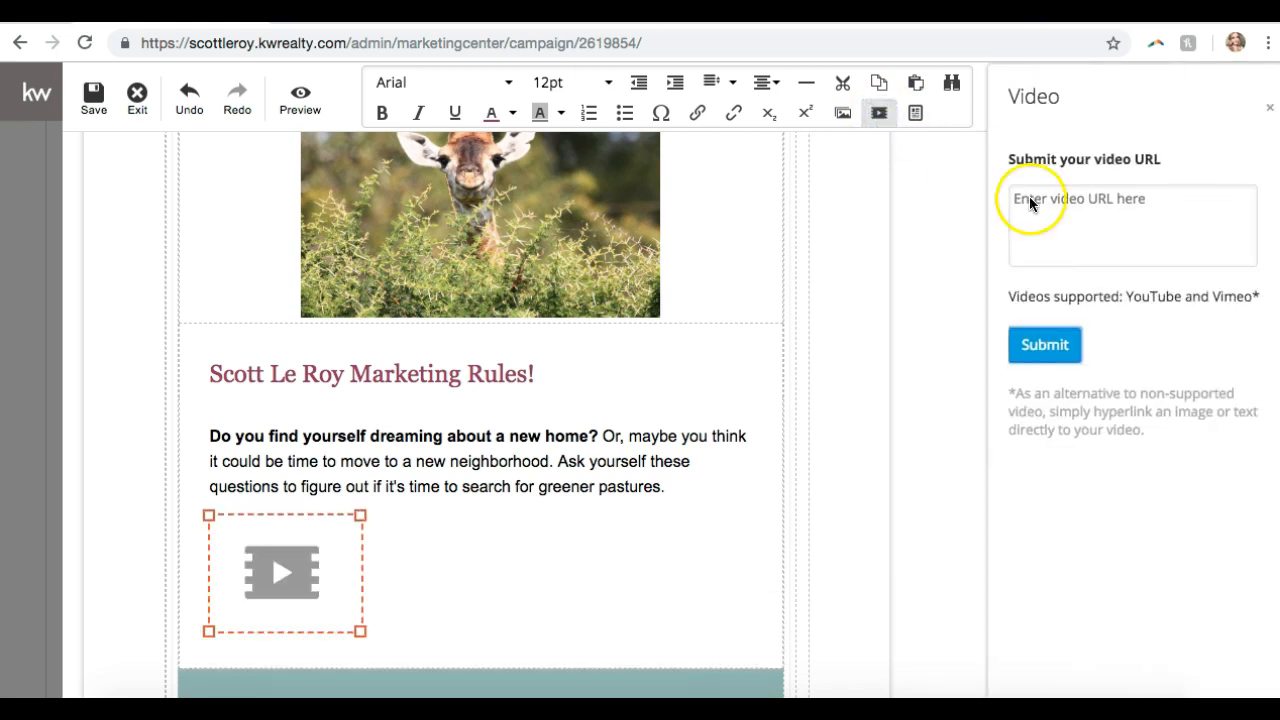
- With the video link field focused, open a new tab on the company's YouTube channel
left_click(1030, 201)
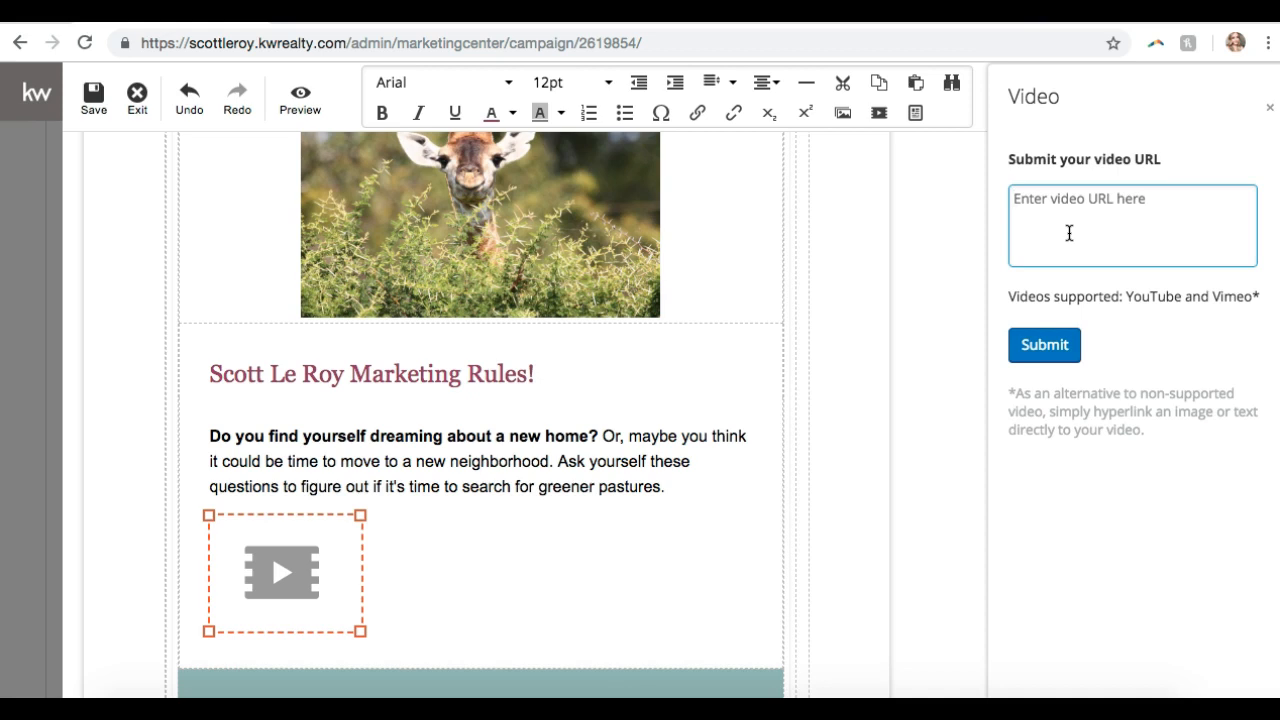
key("ctrl+t")
type("y")
key("Return")
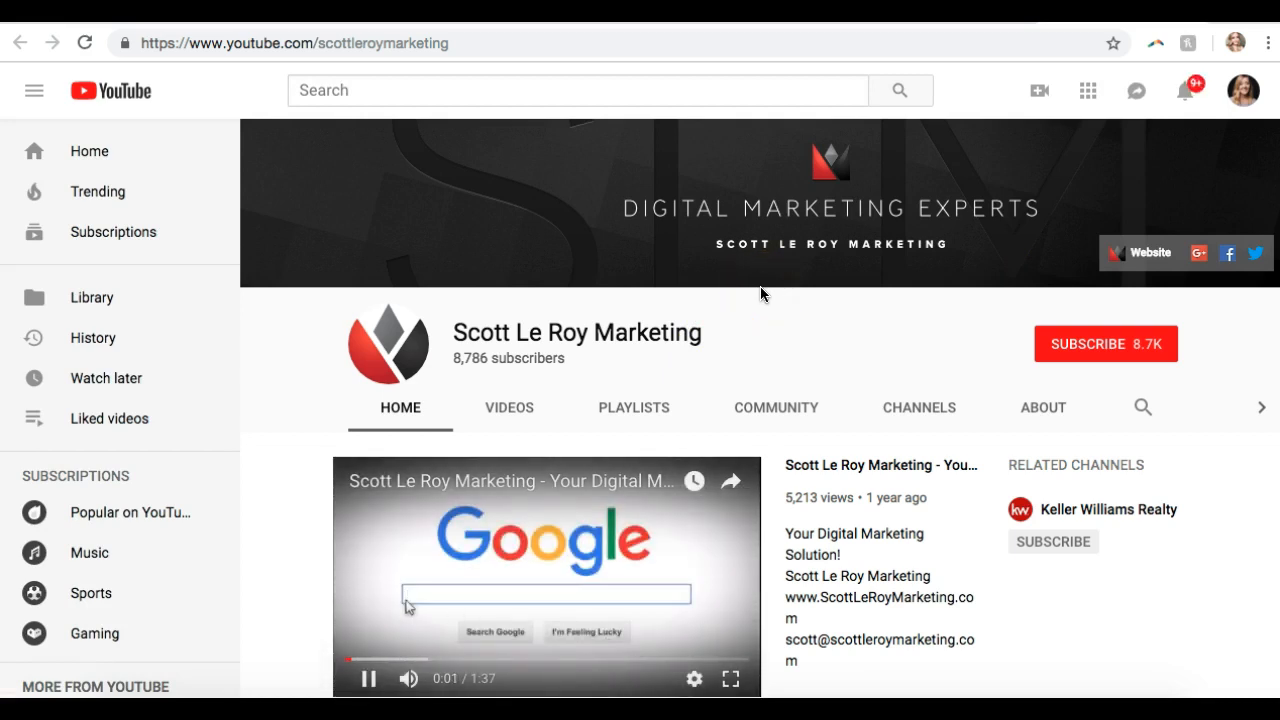
- Open the 'Your Digital Marketing Solution' video, copy its URL, and return to the editor tab
scroll(760, 294, "down", 1)
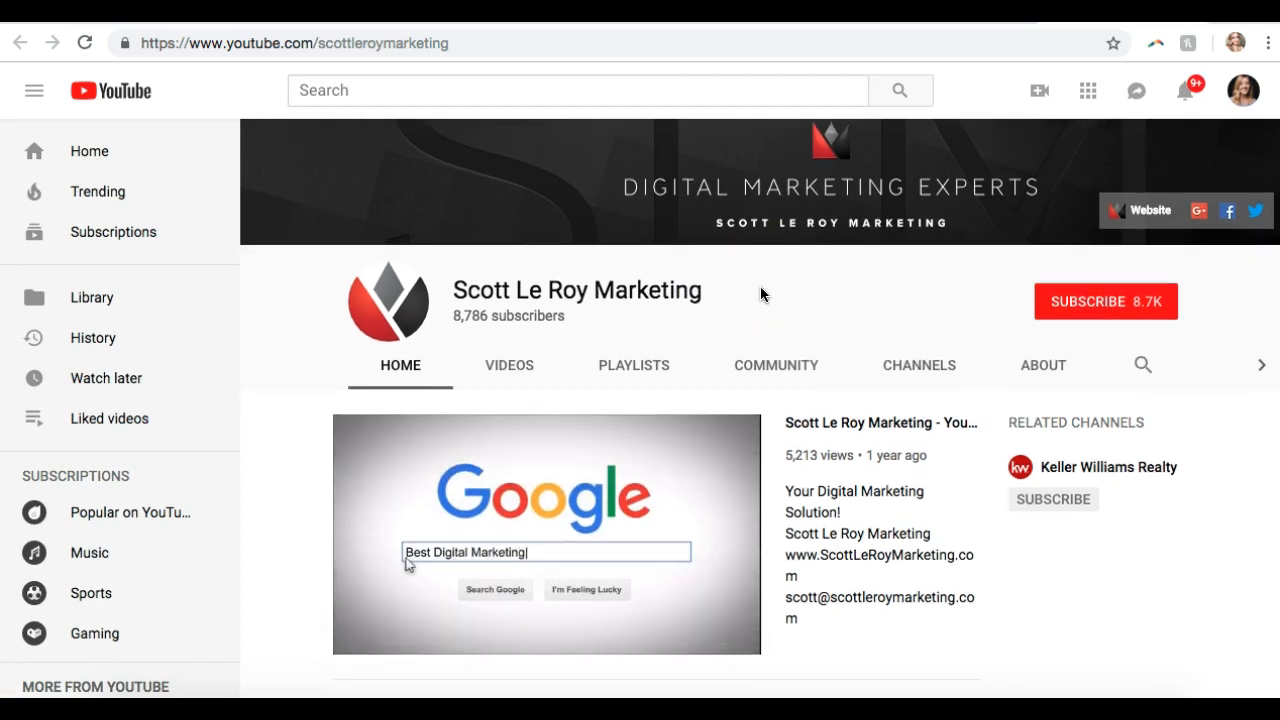
scroll(760, 288, "down", 1)
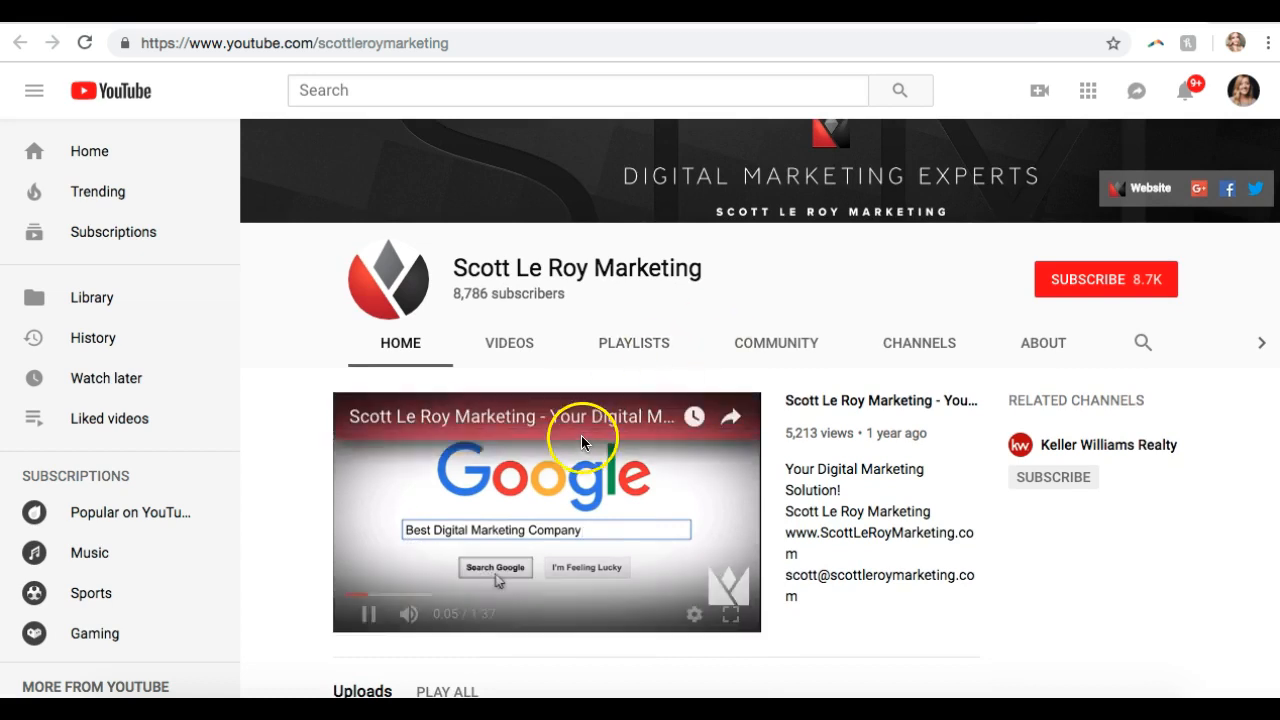
left_click(836, 401)
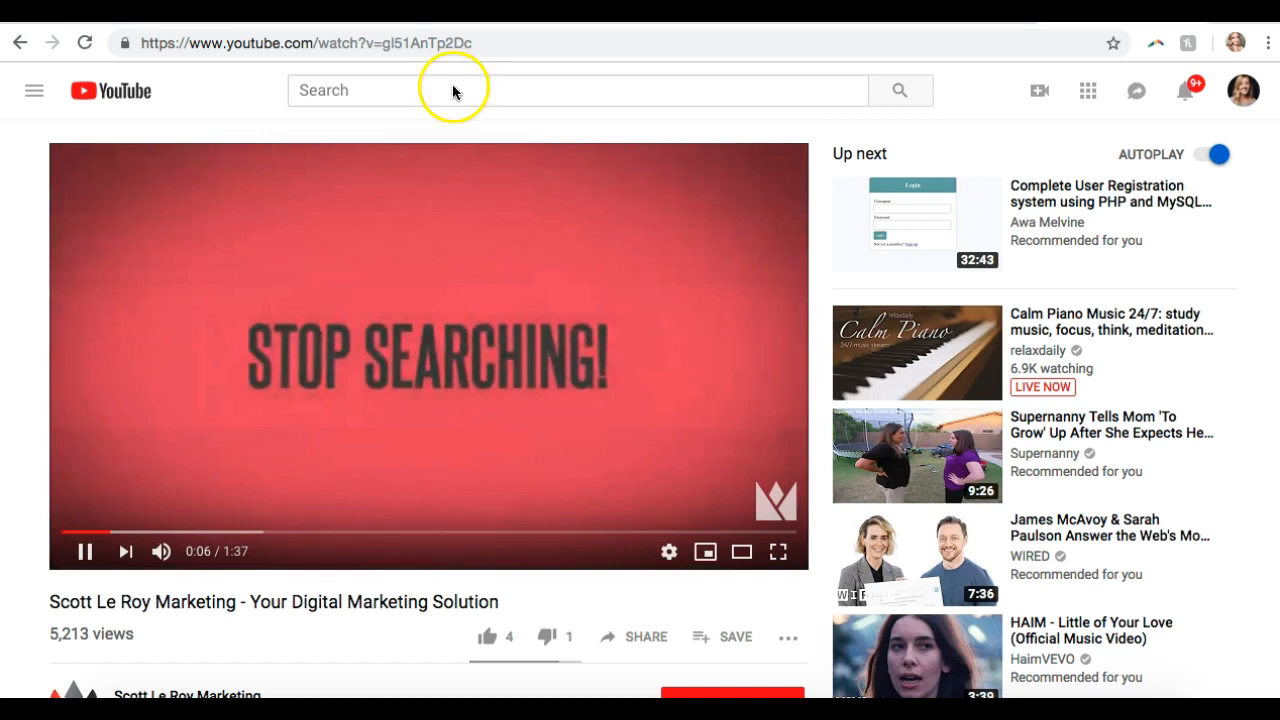
left_click(411, 43)
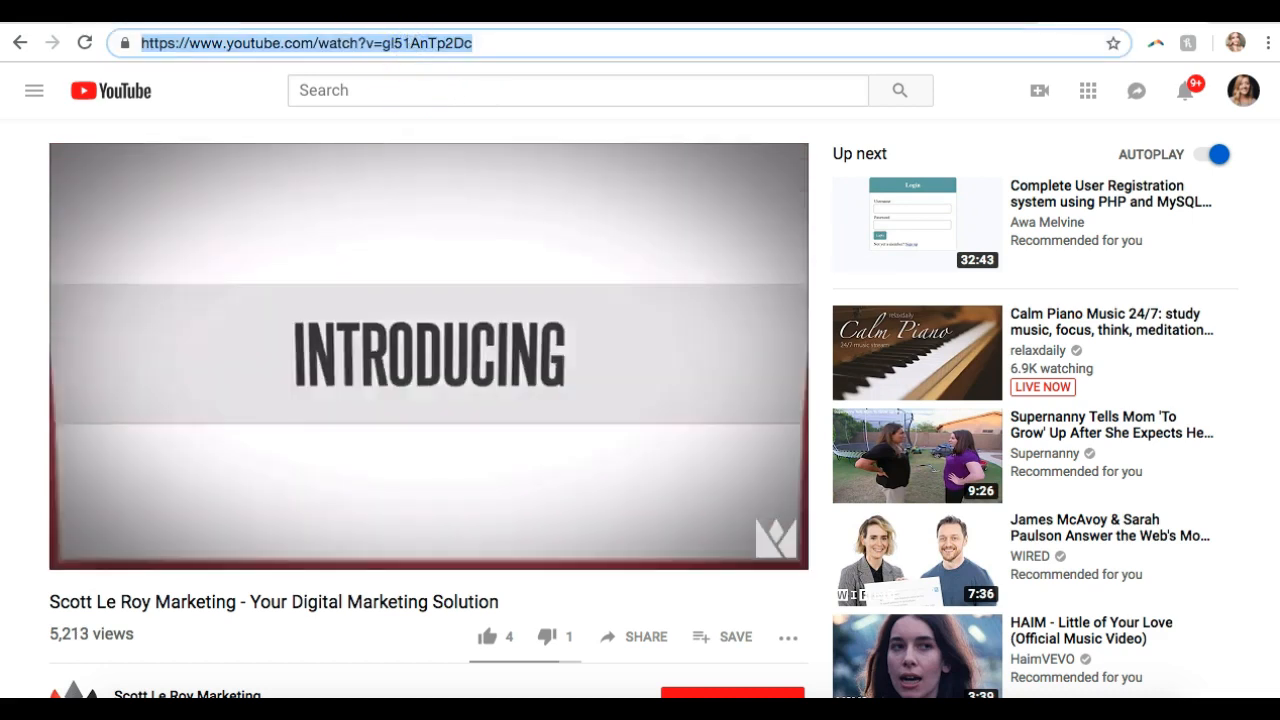
left_click(190, 14)
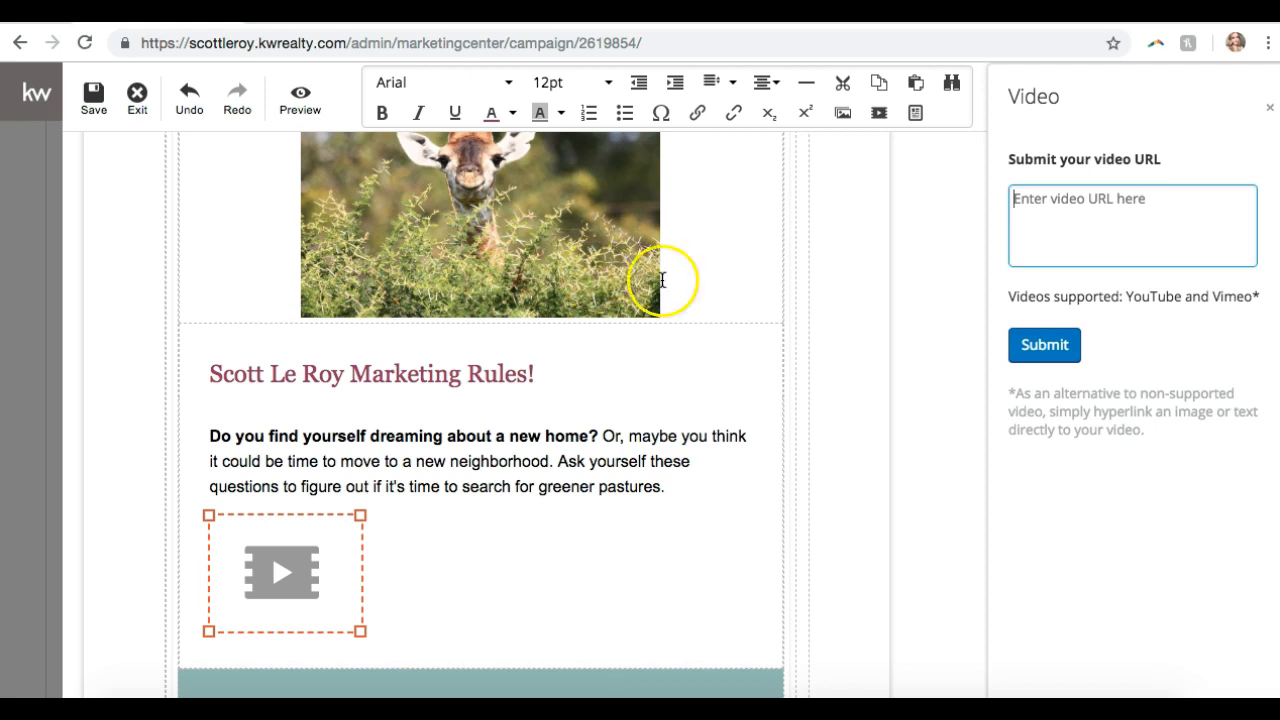
- Paste the YouTube link into the video field and submit it to embed the video
left_click(1099, 235)
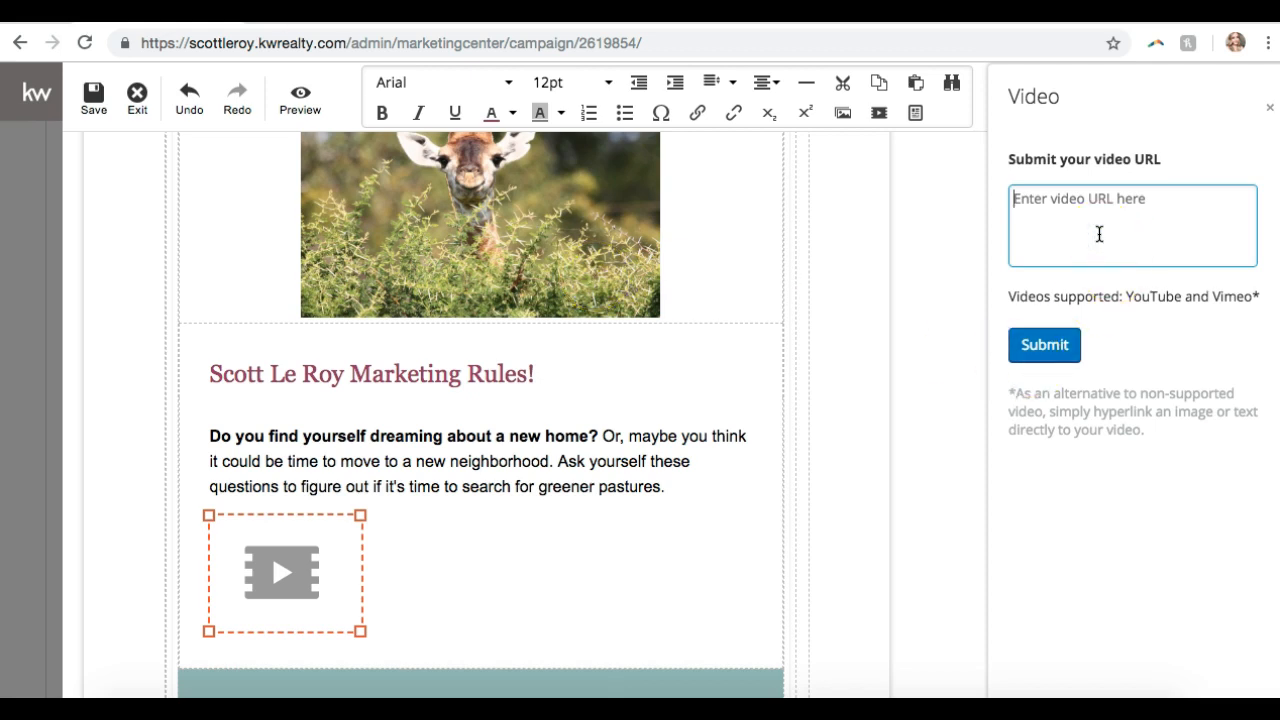
type("https://www.youtube.com/watch?v=gI51AnTp2Dc")
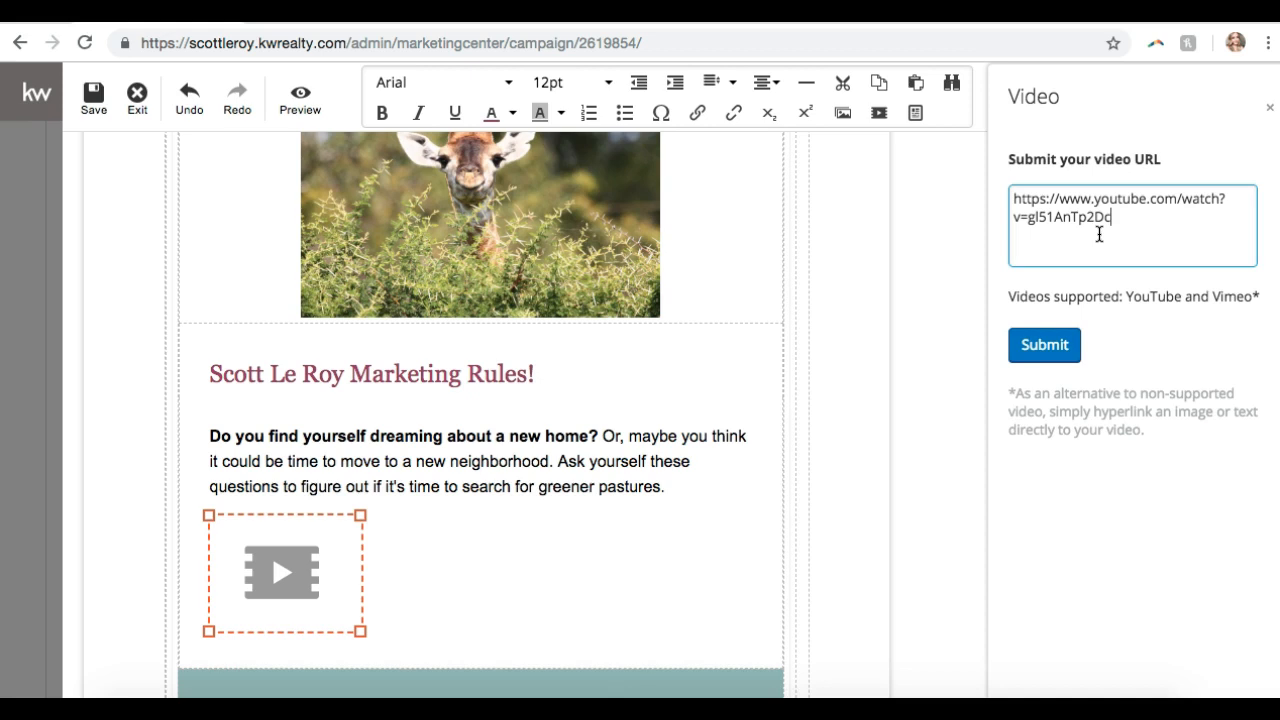
left_click(1063, 343)
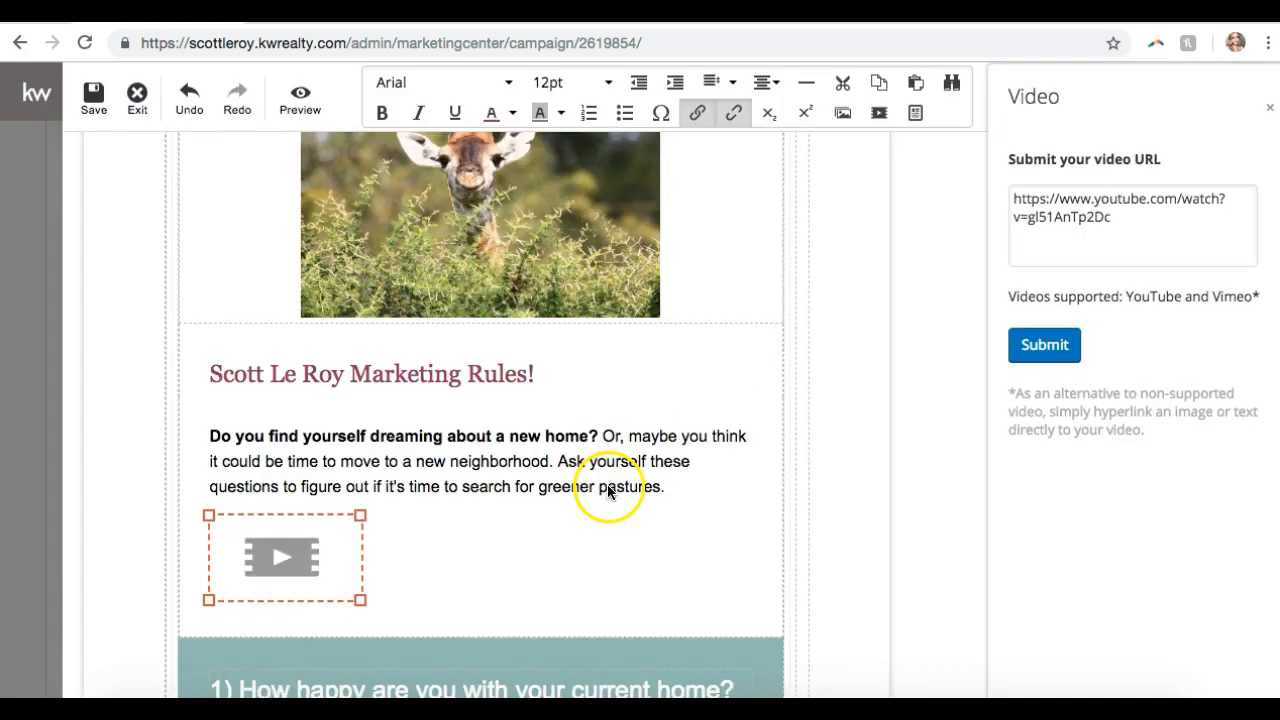
- Enlarge the embedded video to about 405×225 px and centre it in the email
scroll(298, 549, "down", 2)
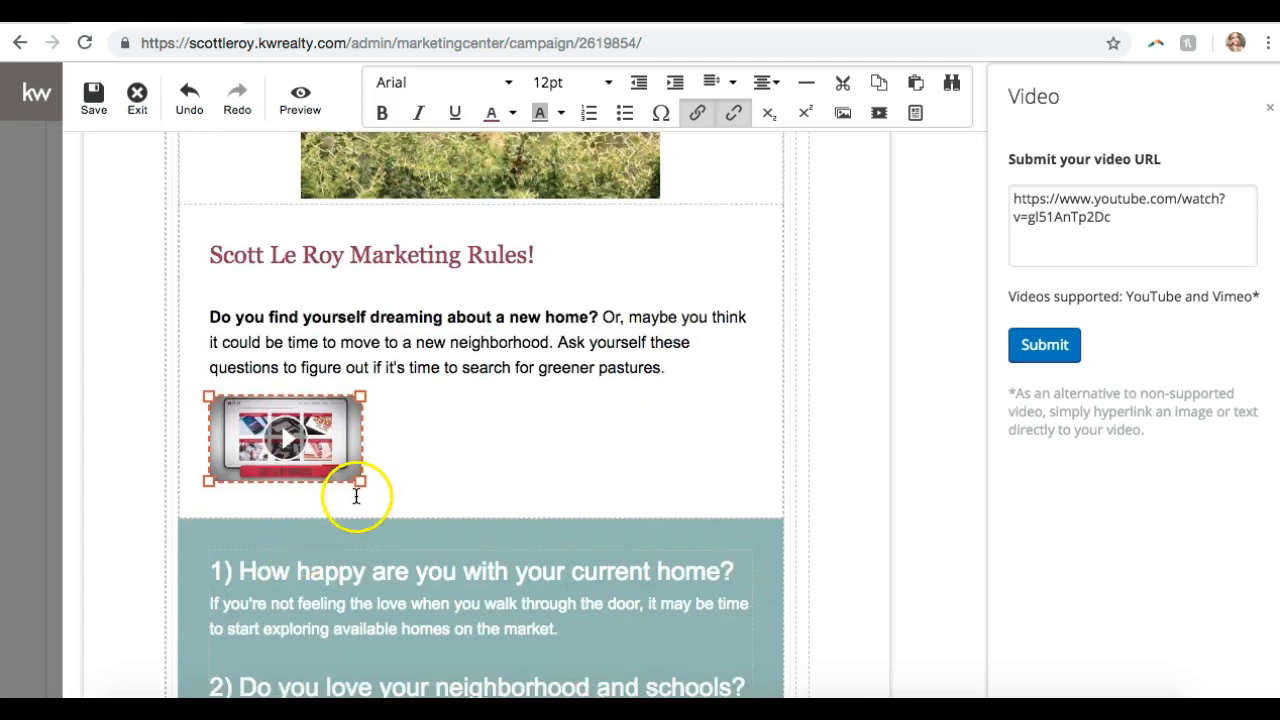
left_click_drag(359, 484, 612, 563)
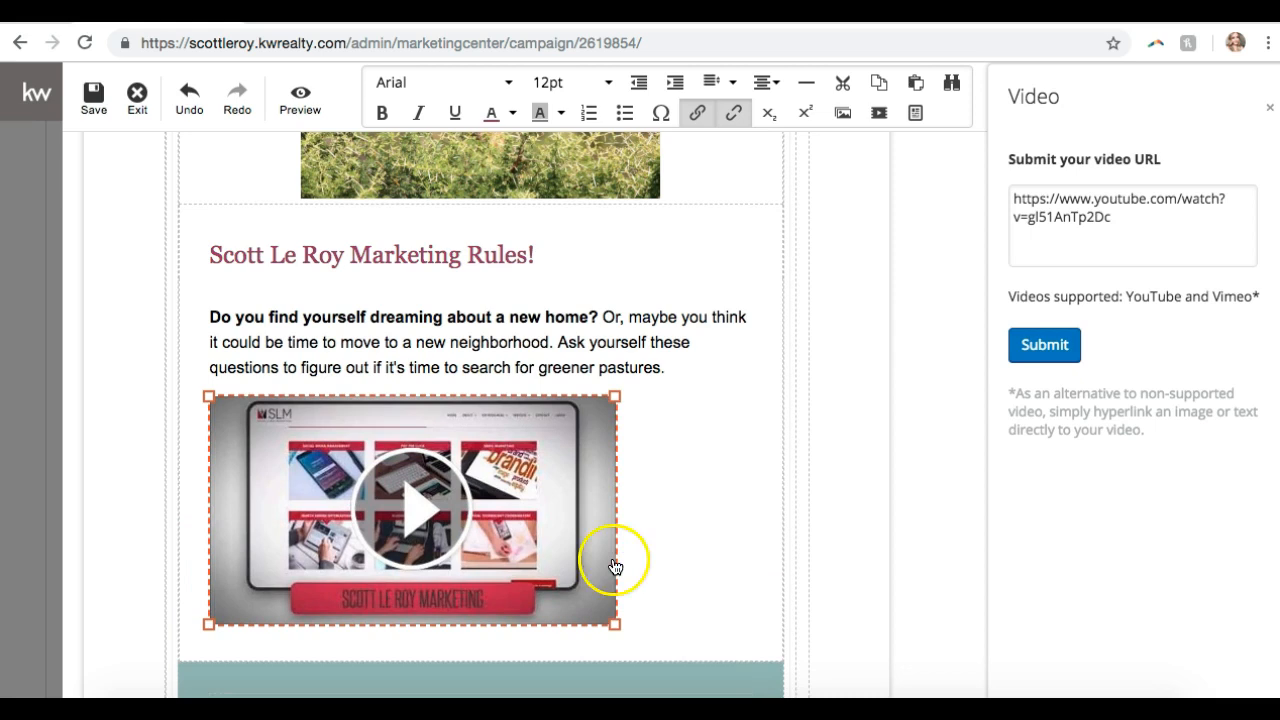
left_click(762, 84)
left_click(767, 149)
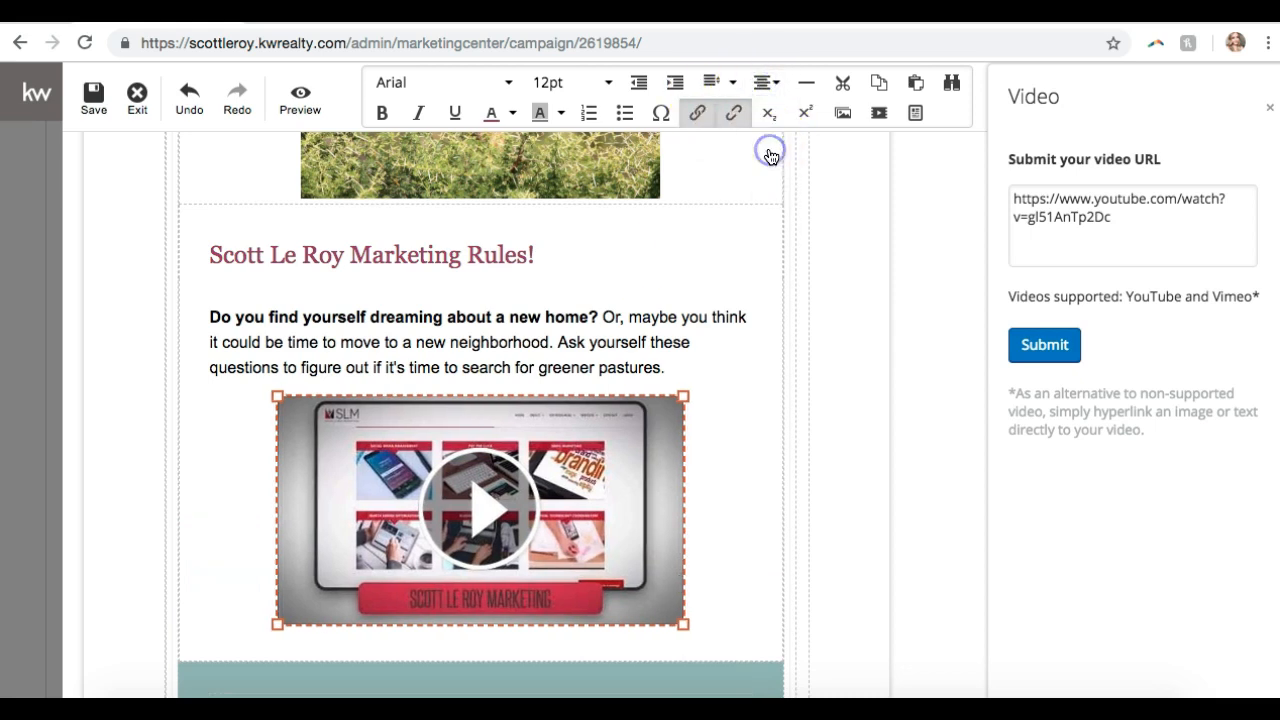
left_click(752, 394)
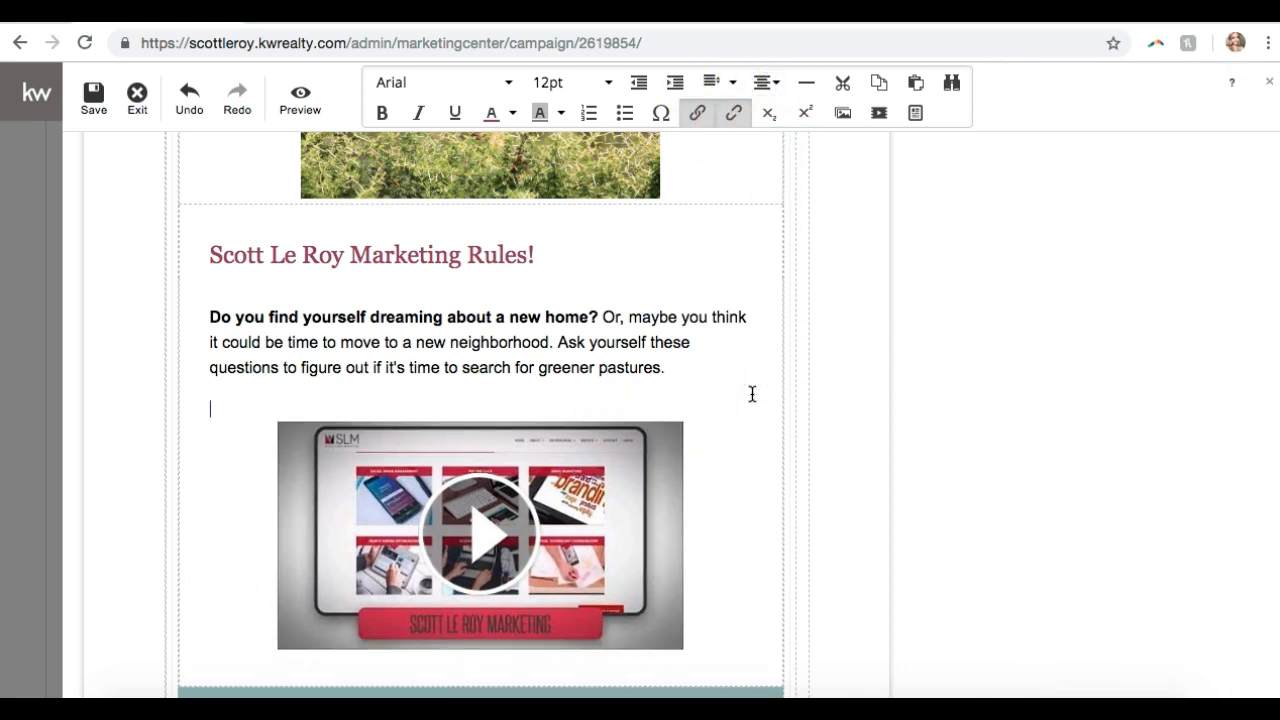
- Scroll to the signature and open the KW logo's library, leaving the logo unchanged
left_click(338, 384)
scroll(338, 384, "down", 3)
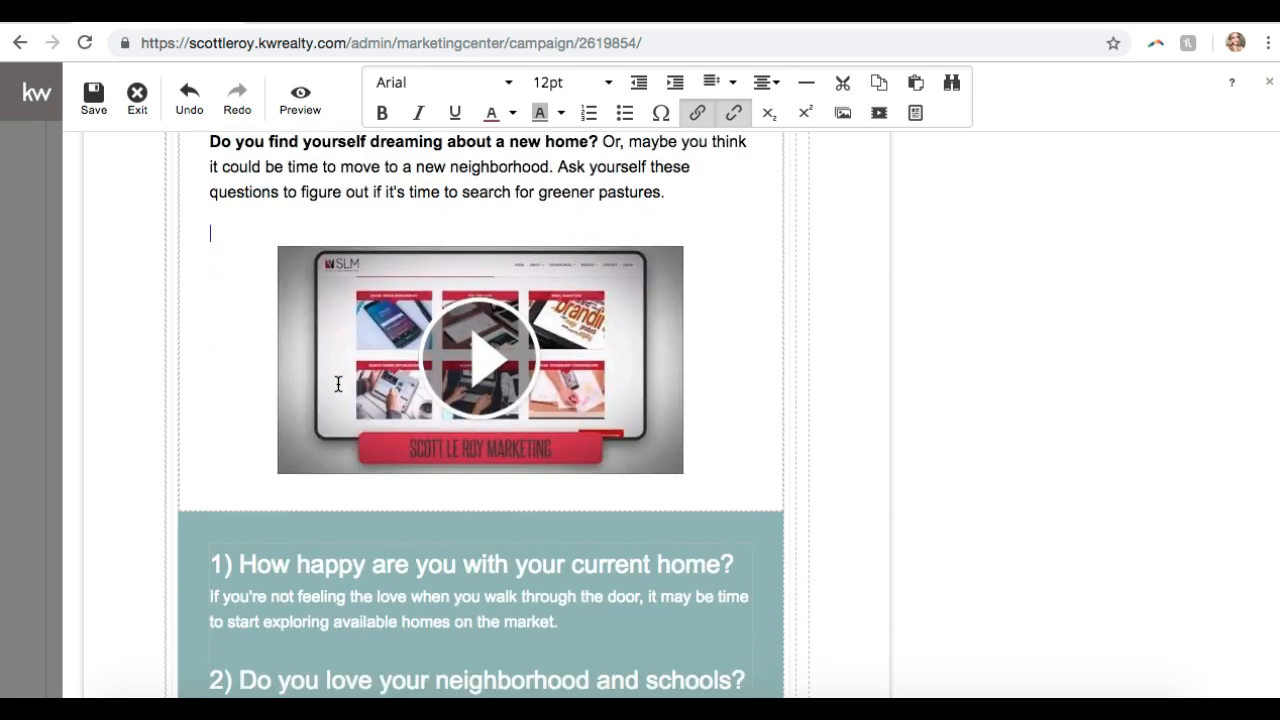
scroll(338, 384, "down", 10)
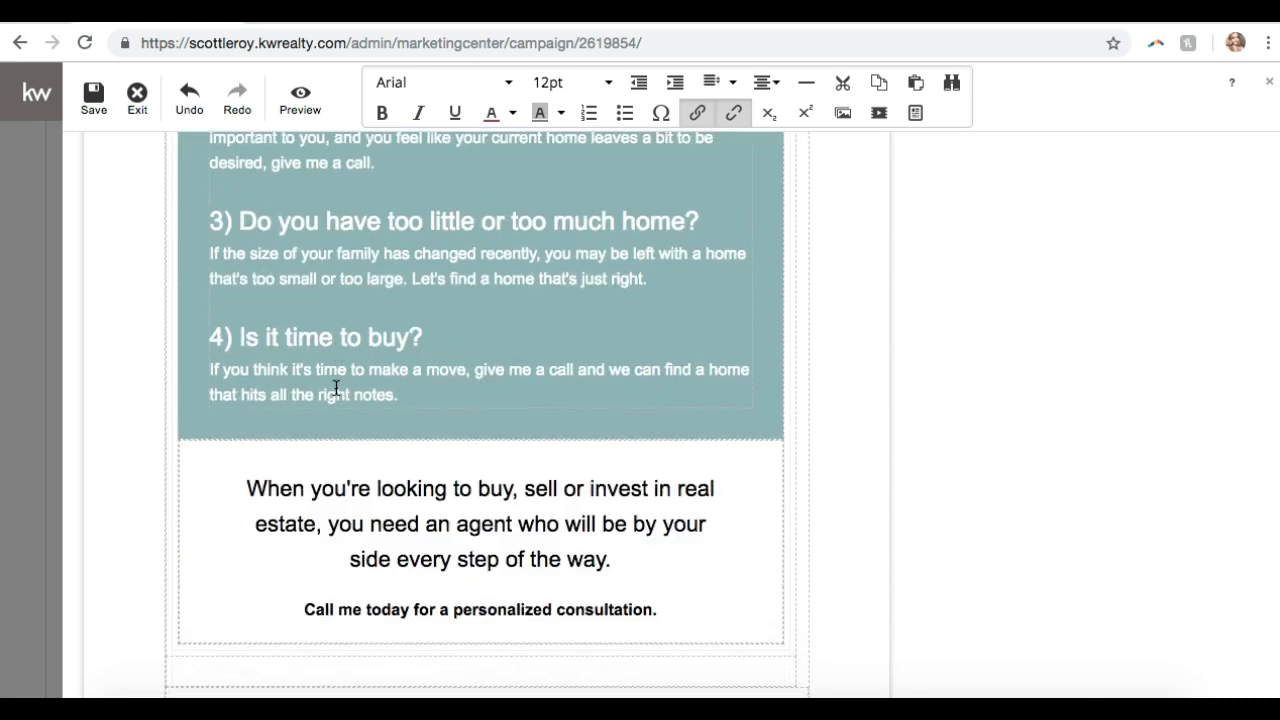
scroll(336, 388, "down", 7)
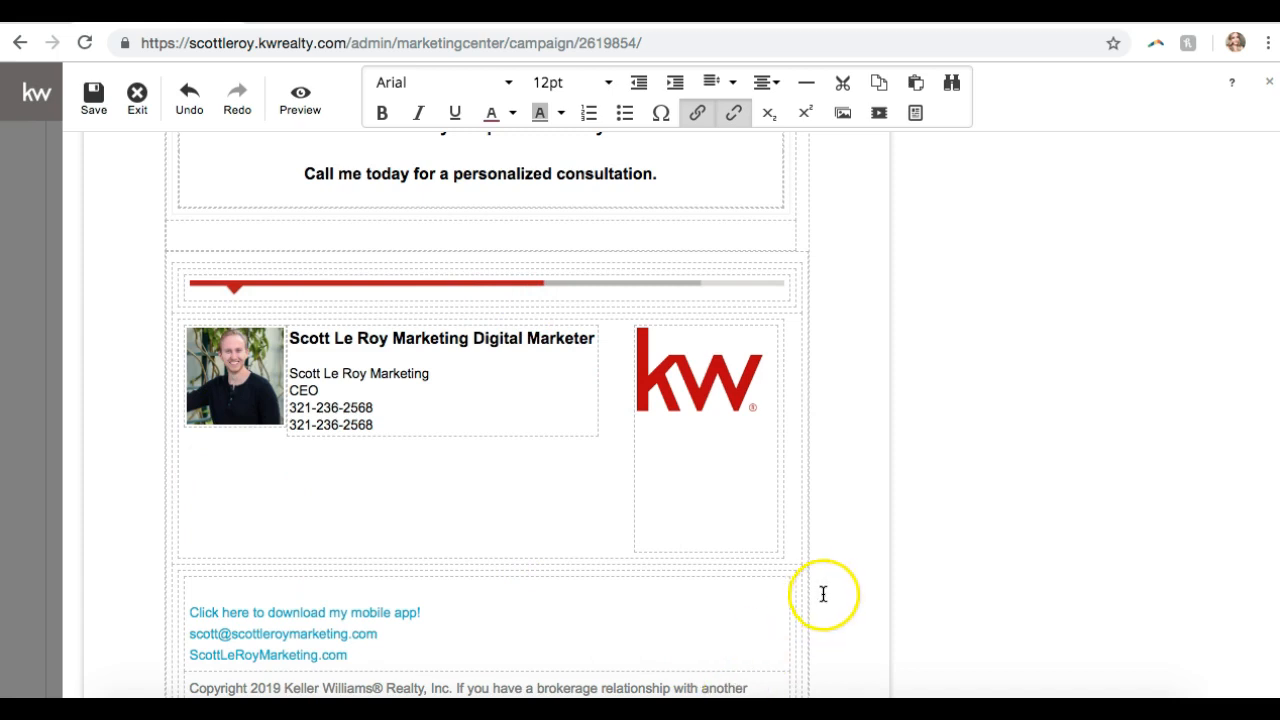
left_click(713, 384)
left_click(697, 449)
left_click(697, 378)
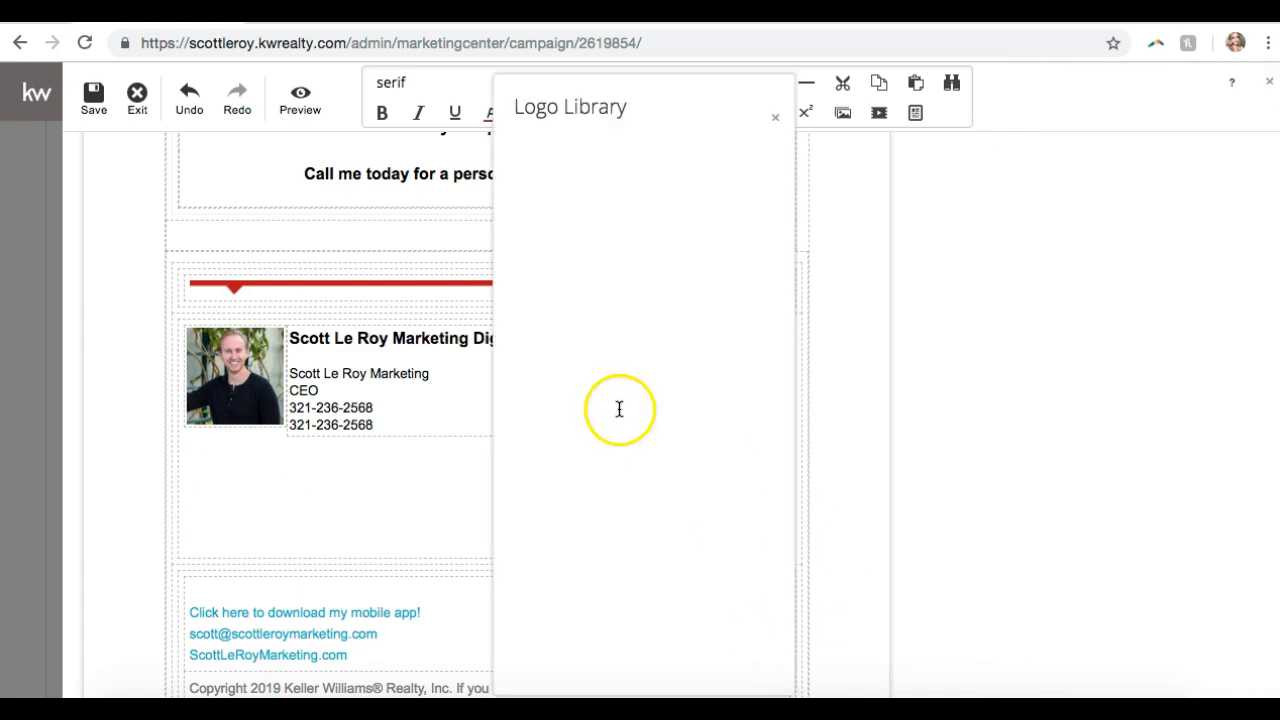
left_click(612, 442)
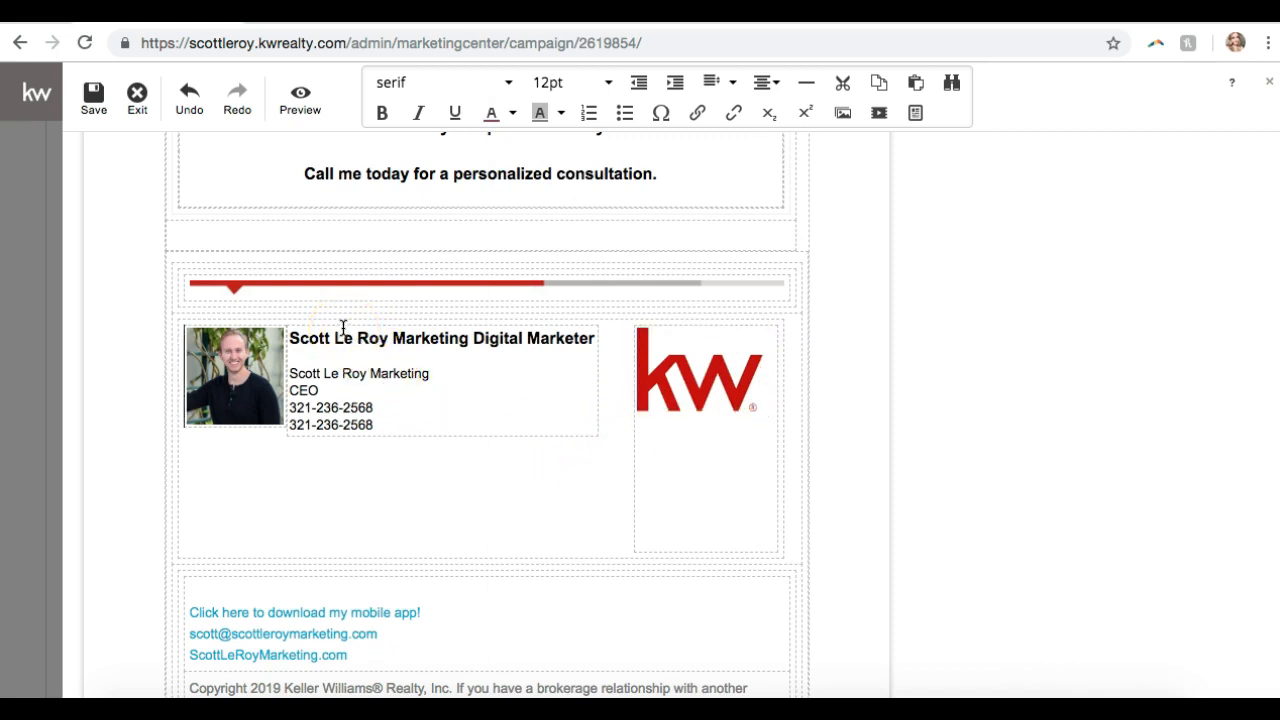
- Prefix the signature phone numbers with 'Cell:' and 'Office:' labels
left_click(289, 408)
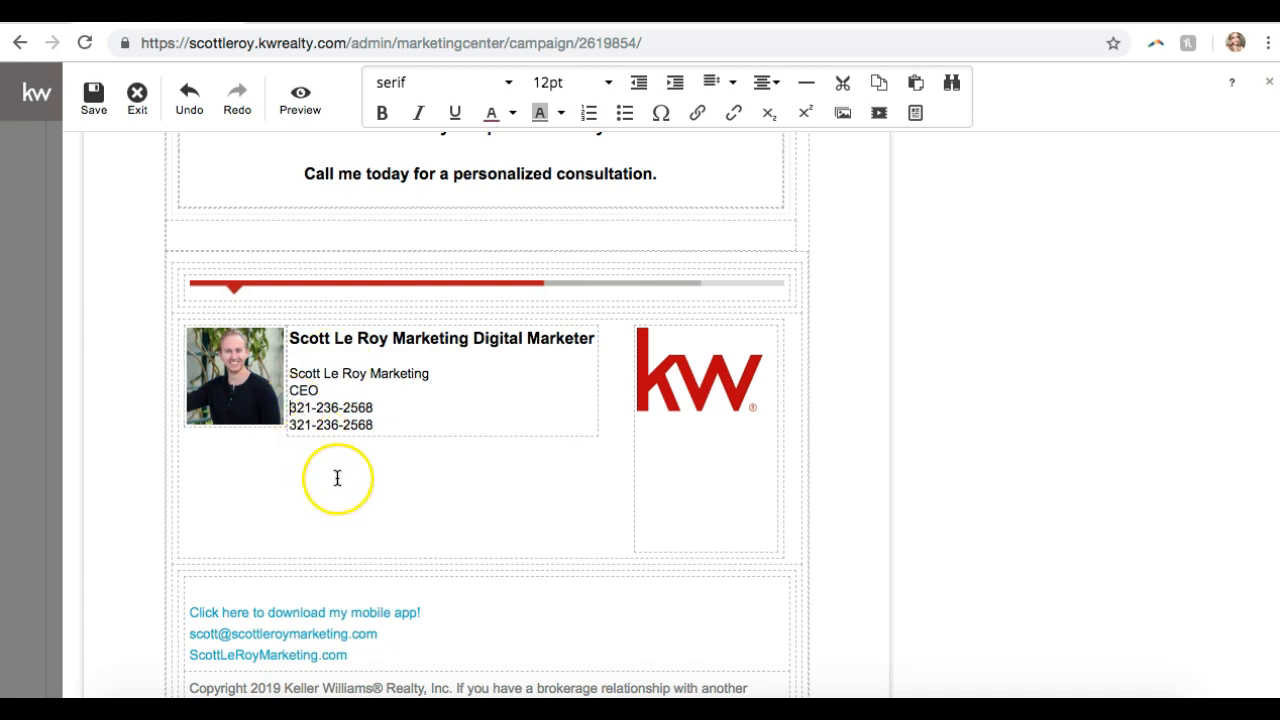
type("Cell:")
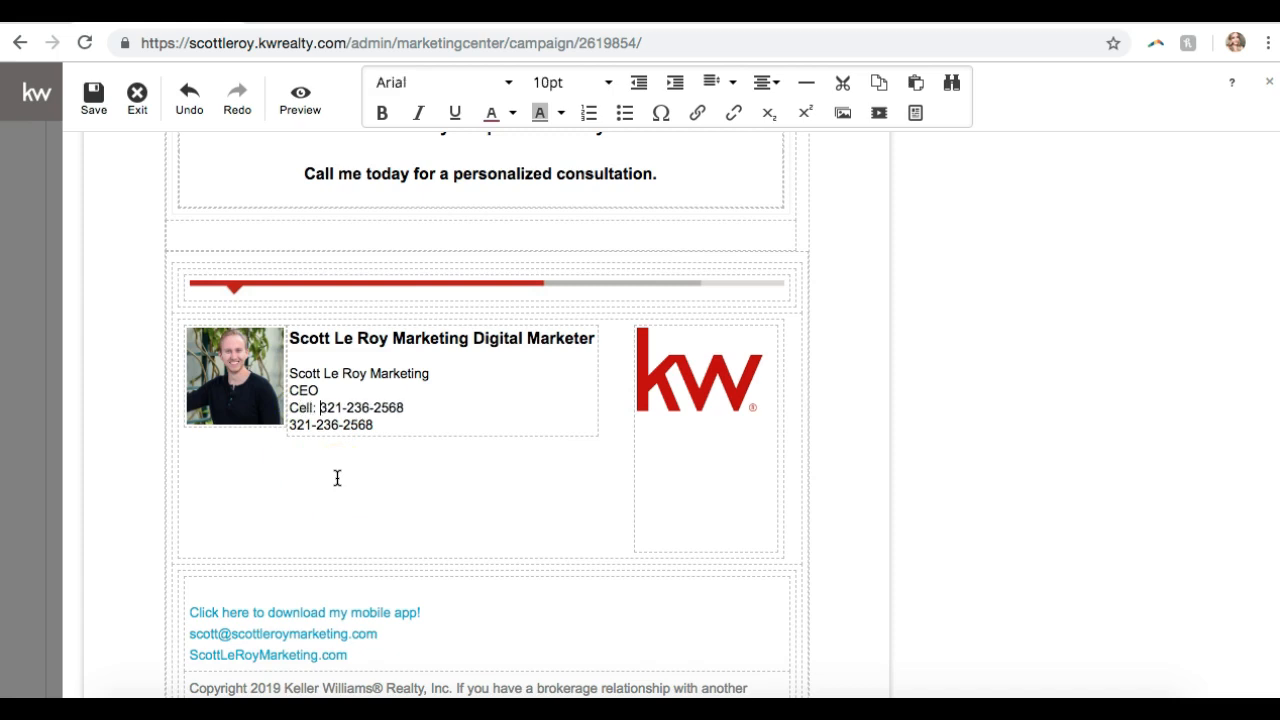
left_click(291, 424)
type("Office:")
left_click(397, 466)
scroll(398, 464, "down", 3)
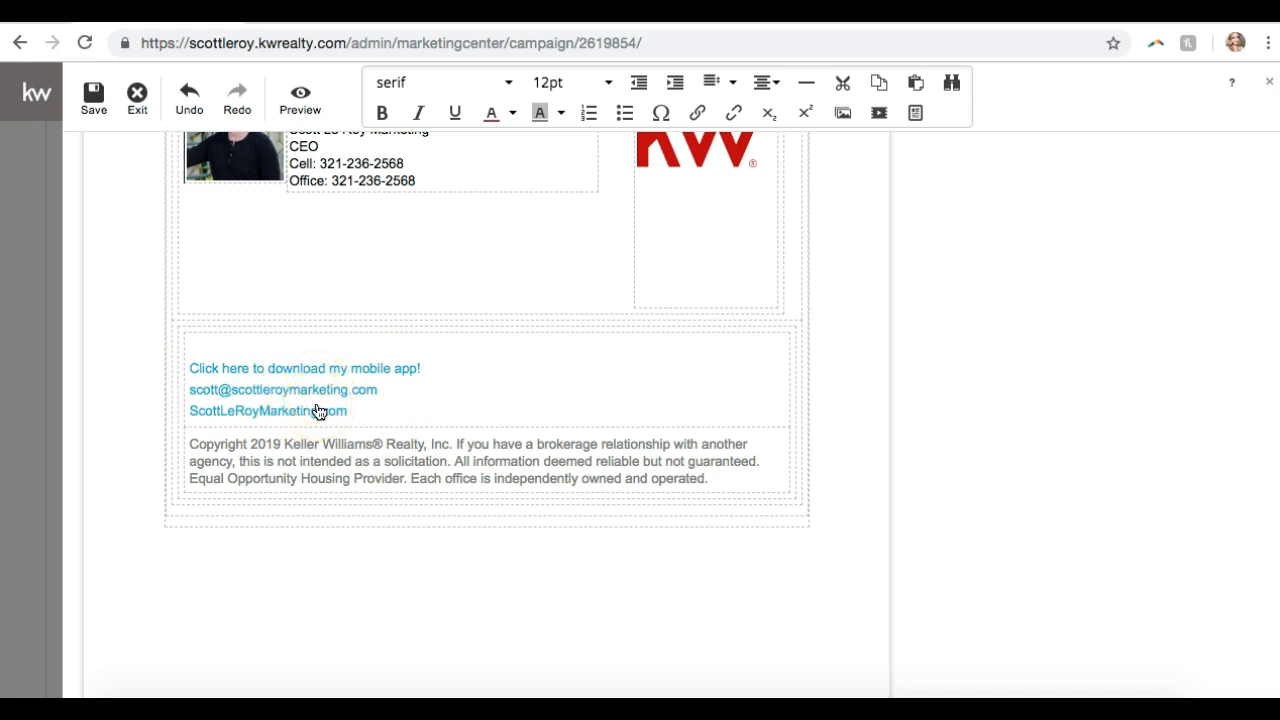
- Save the design, appending ' 2' to the name after the duplicate-name error, then exit the editor
scroll(318, 412, "up", 15)
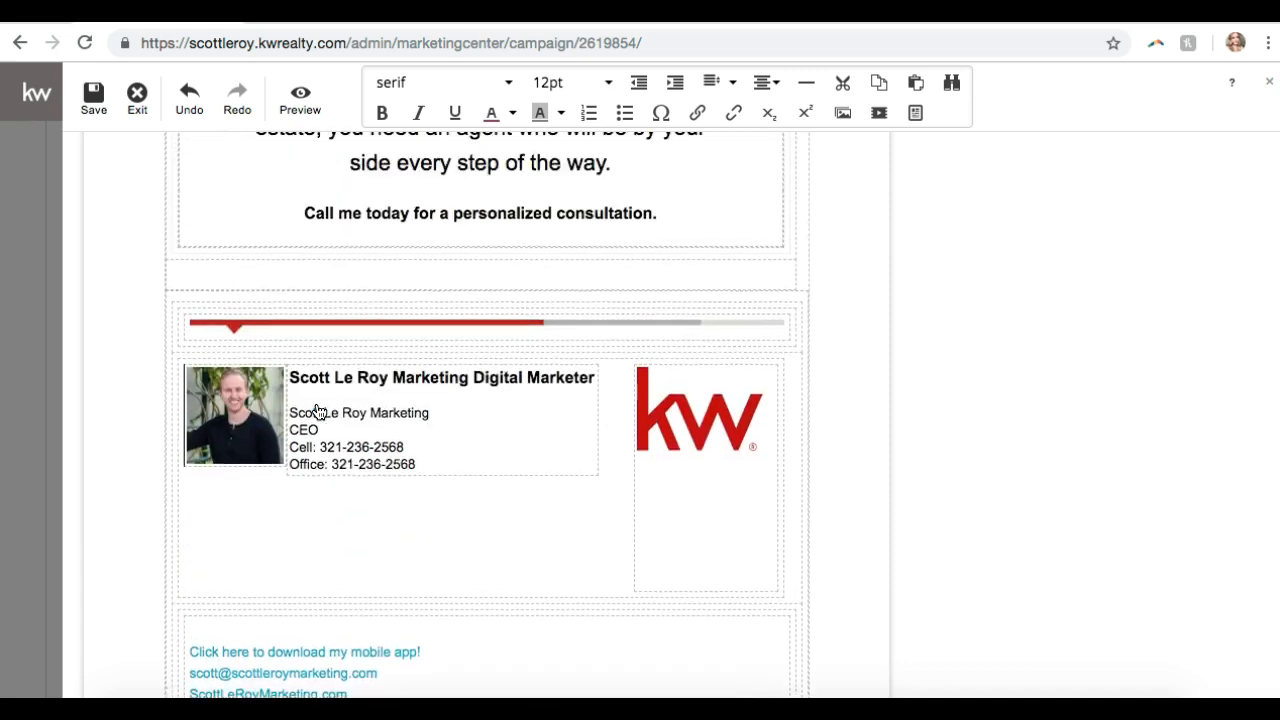
scroll(318, 412, "up", 5)
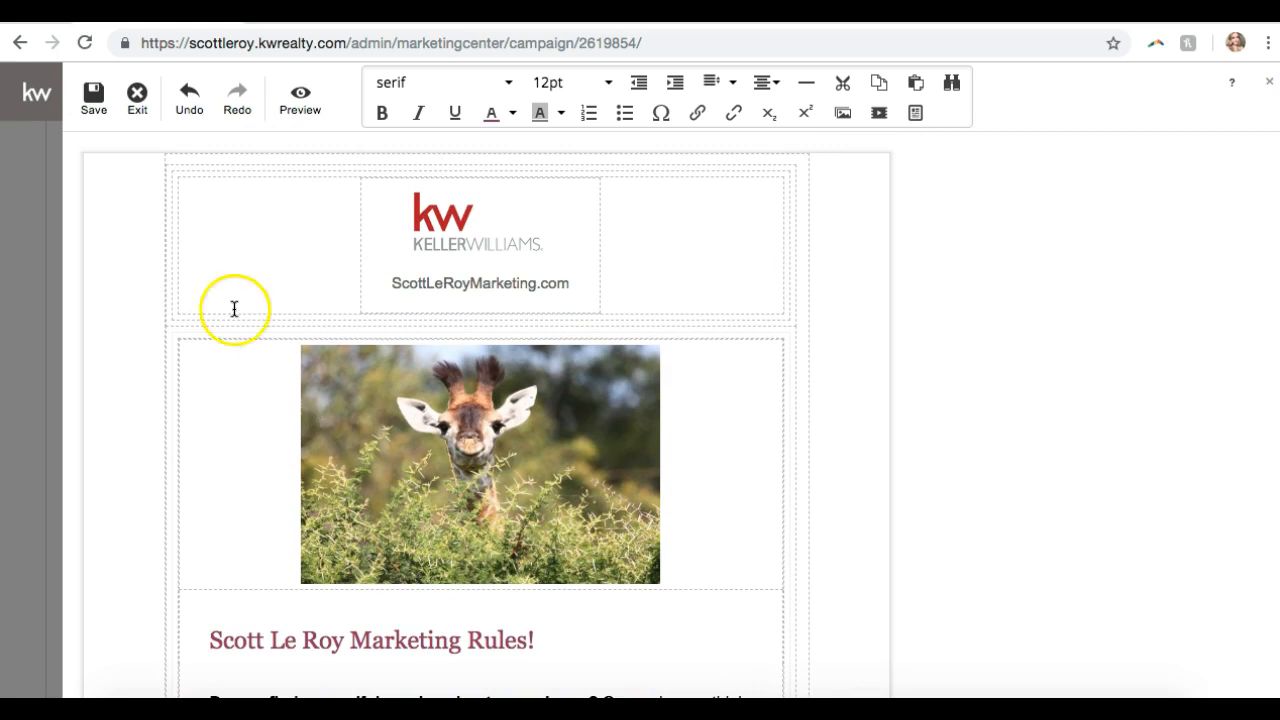
left_click(95, 106)
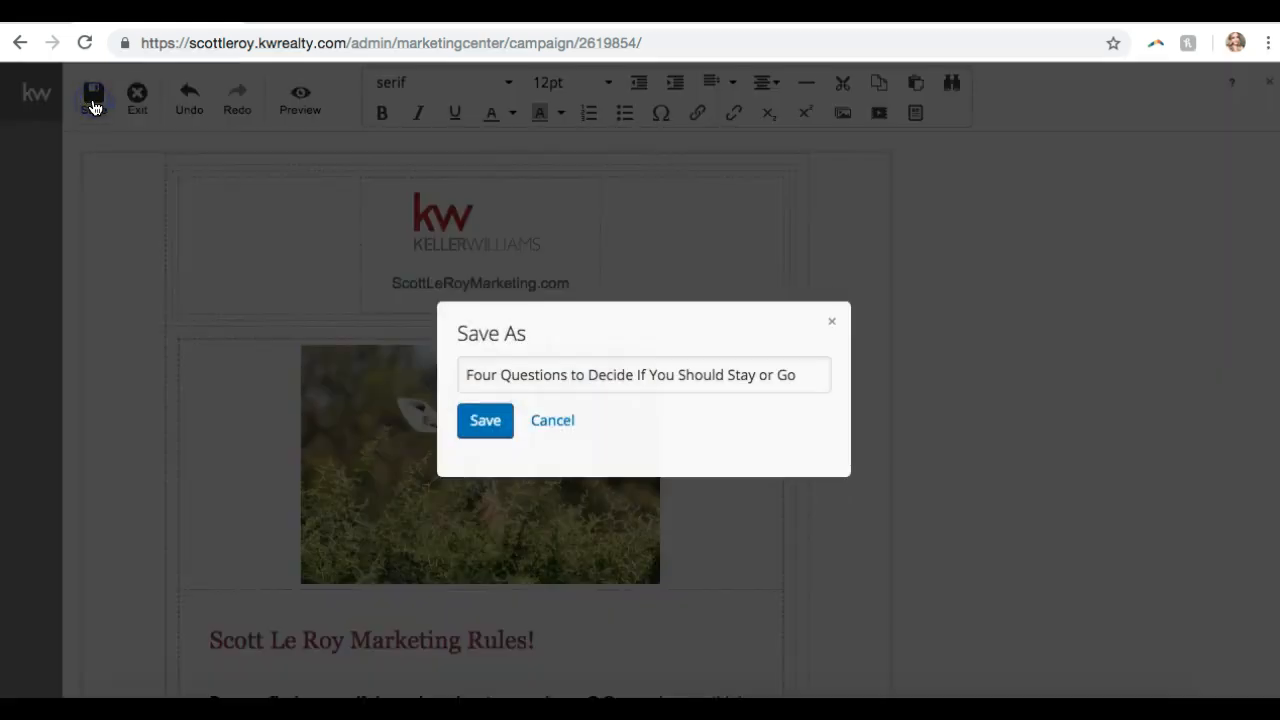
left_click(476, 421)
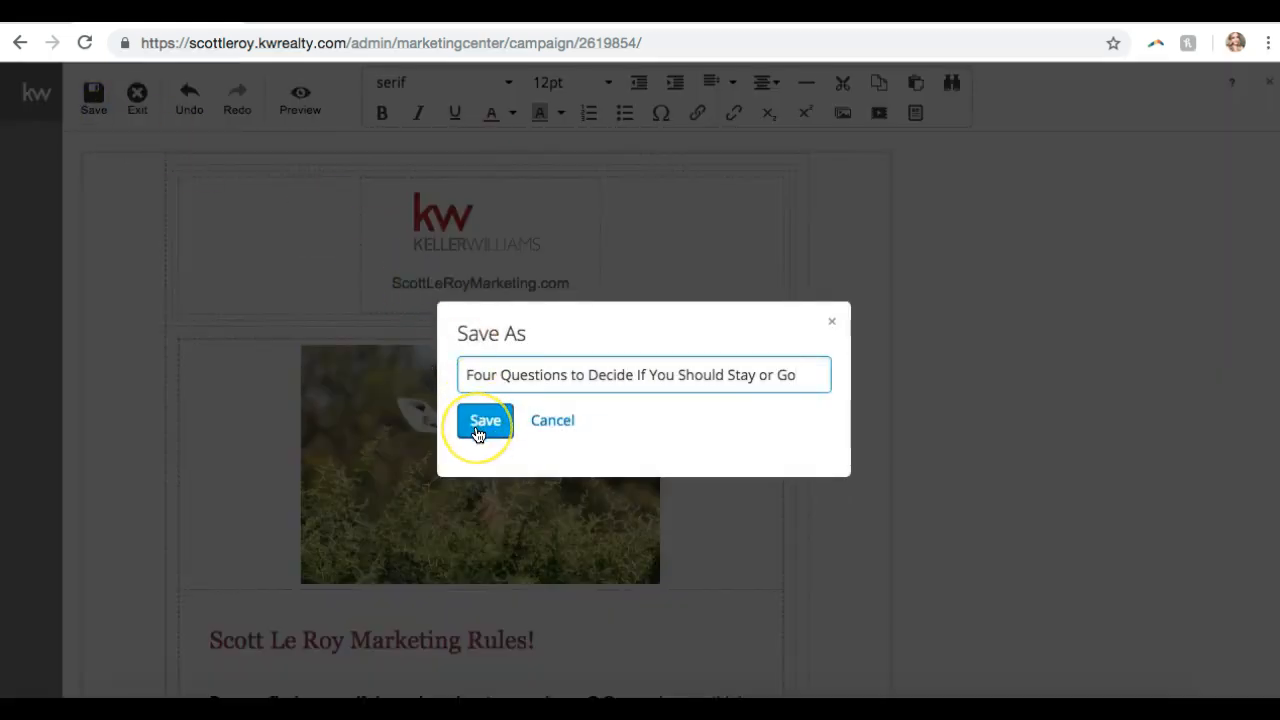
left_click(486, 421)
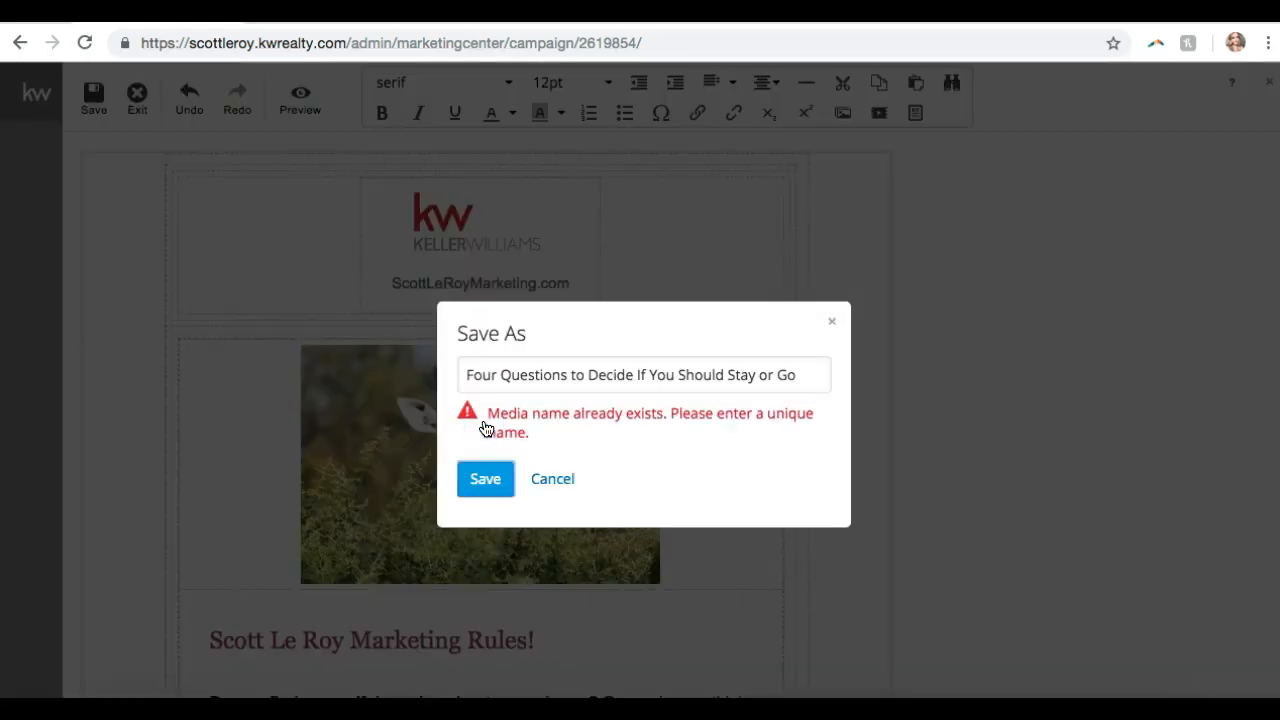
left_click(808, 375)
type("2")
left_click(486, 478)
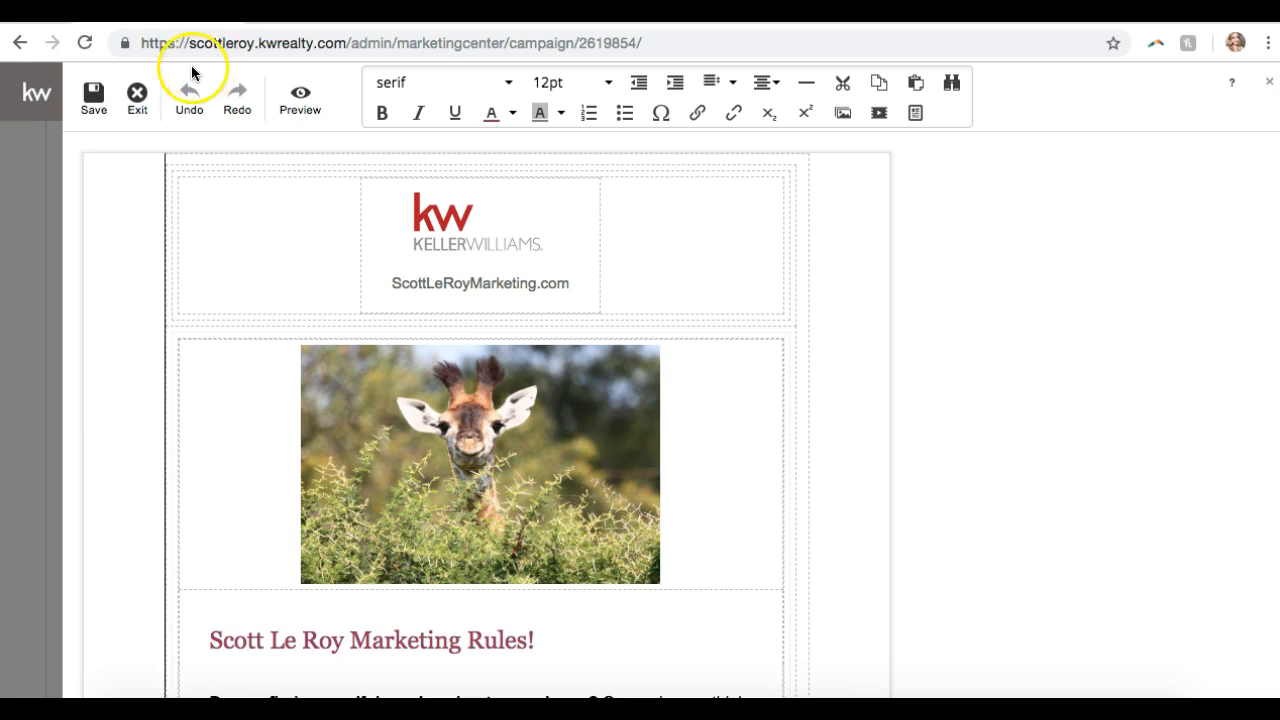
left_click(135, 97)
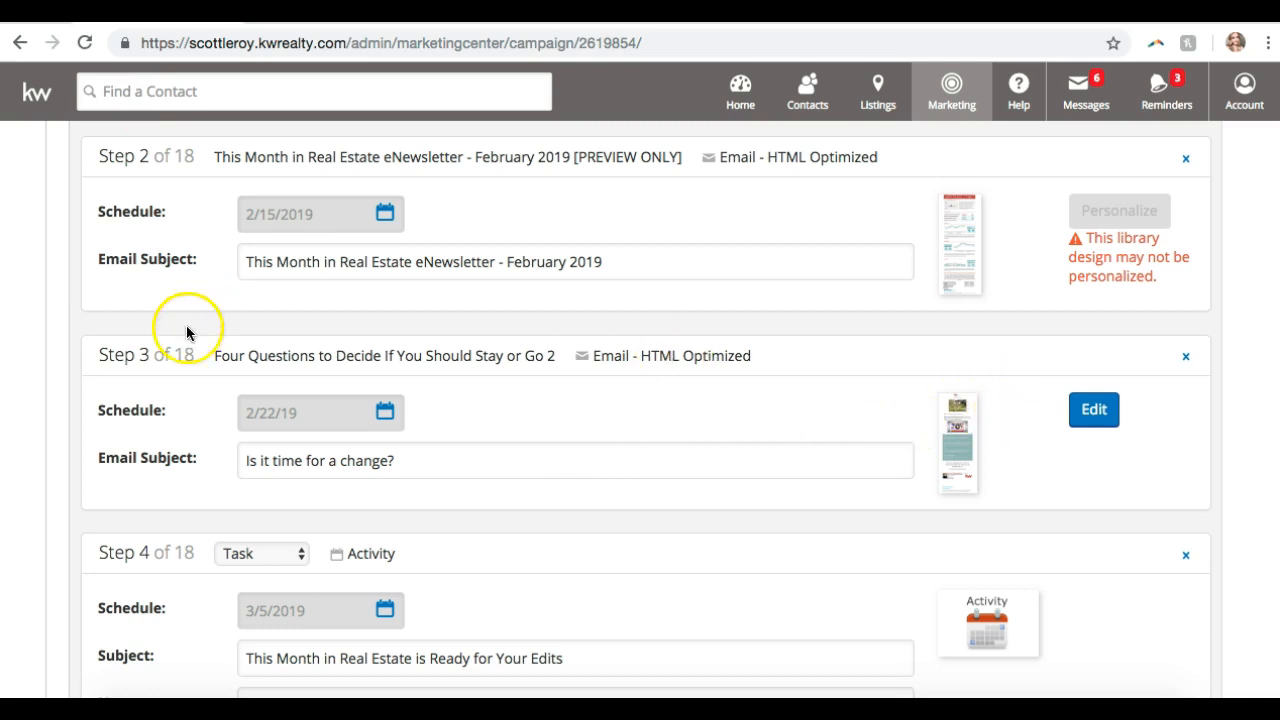
- Preview the personalized Step 3 email design, then close the preview
left_click(957, 447)
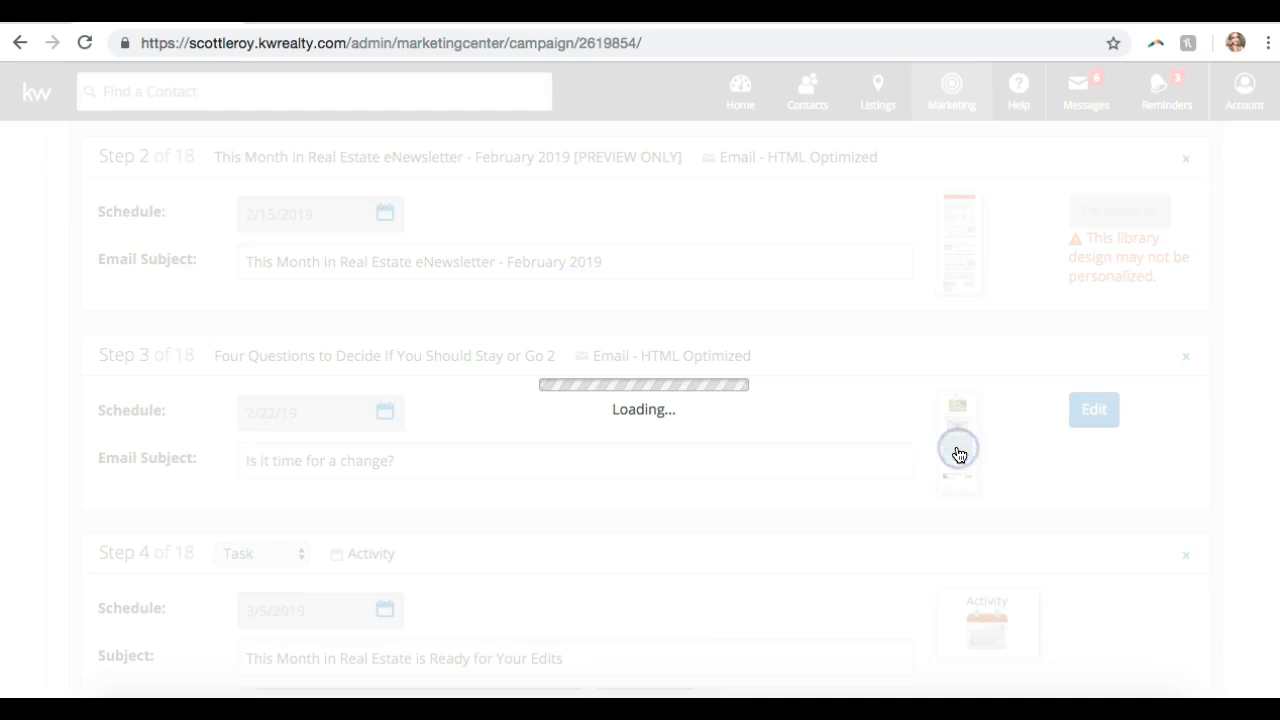
scroll(958, 455, "up", 15)
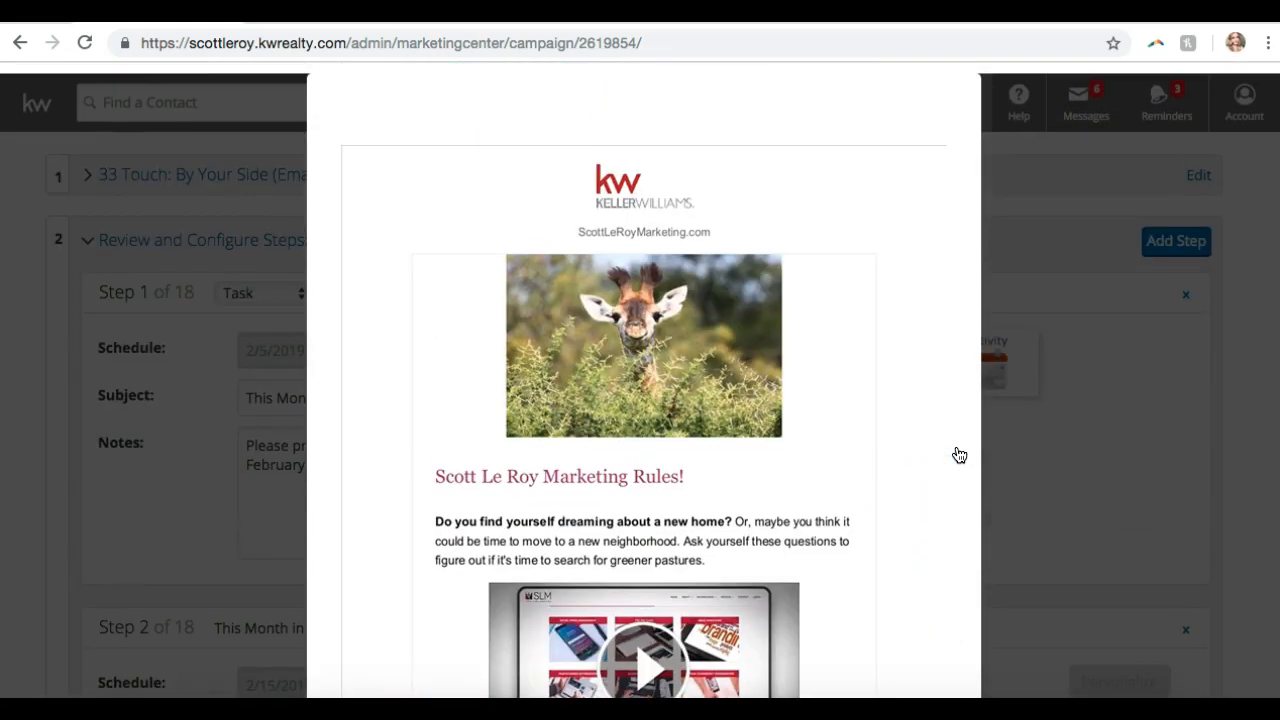
scroll(958, 455, "down", 15)
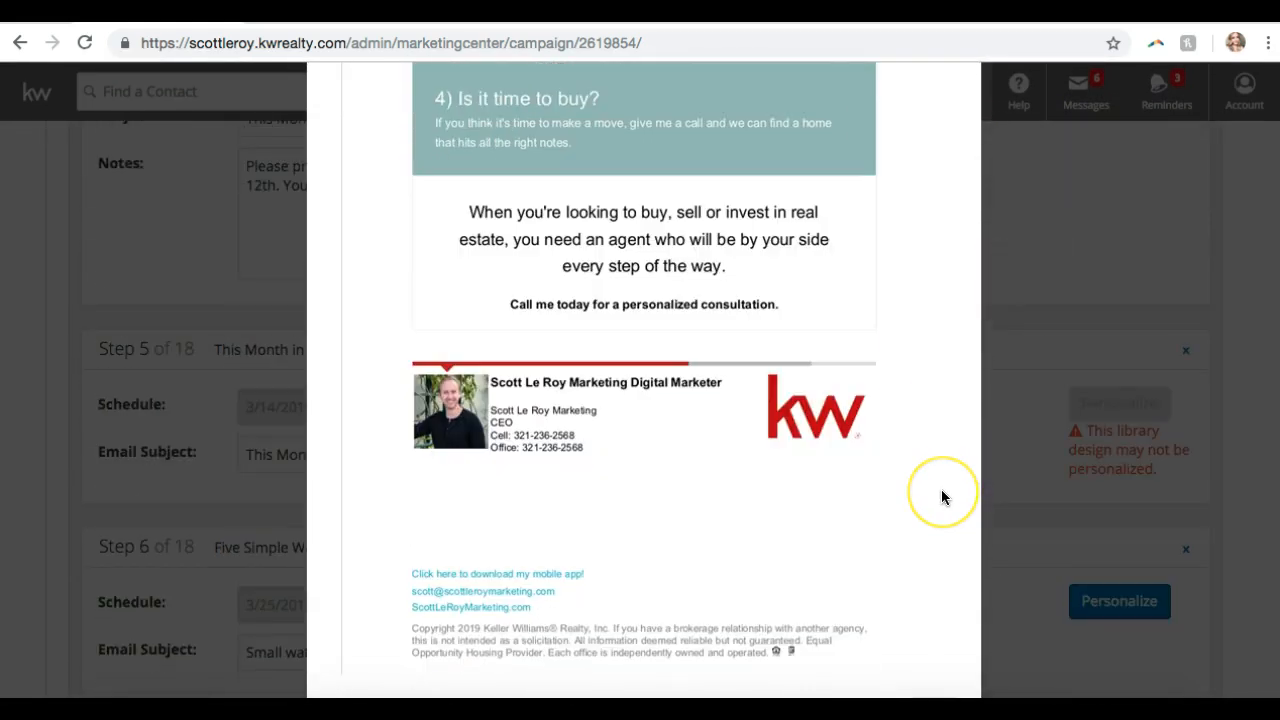
scroll(941, 497, "down", 3)
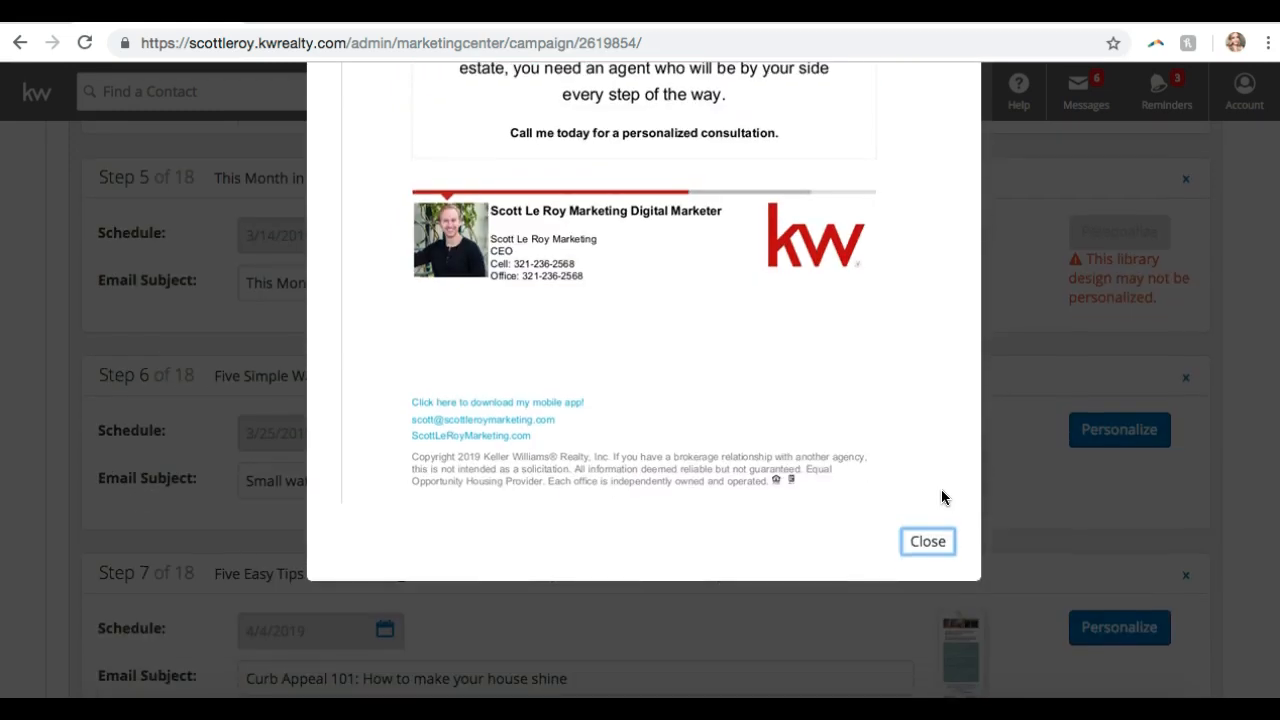
left_click(926, 540)
- Save the campaign steps, leaving the 11-email, 7-activity step summary
scroll(295, 463, "down", 3)
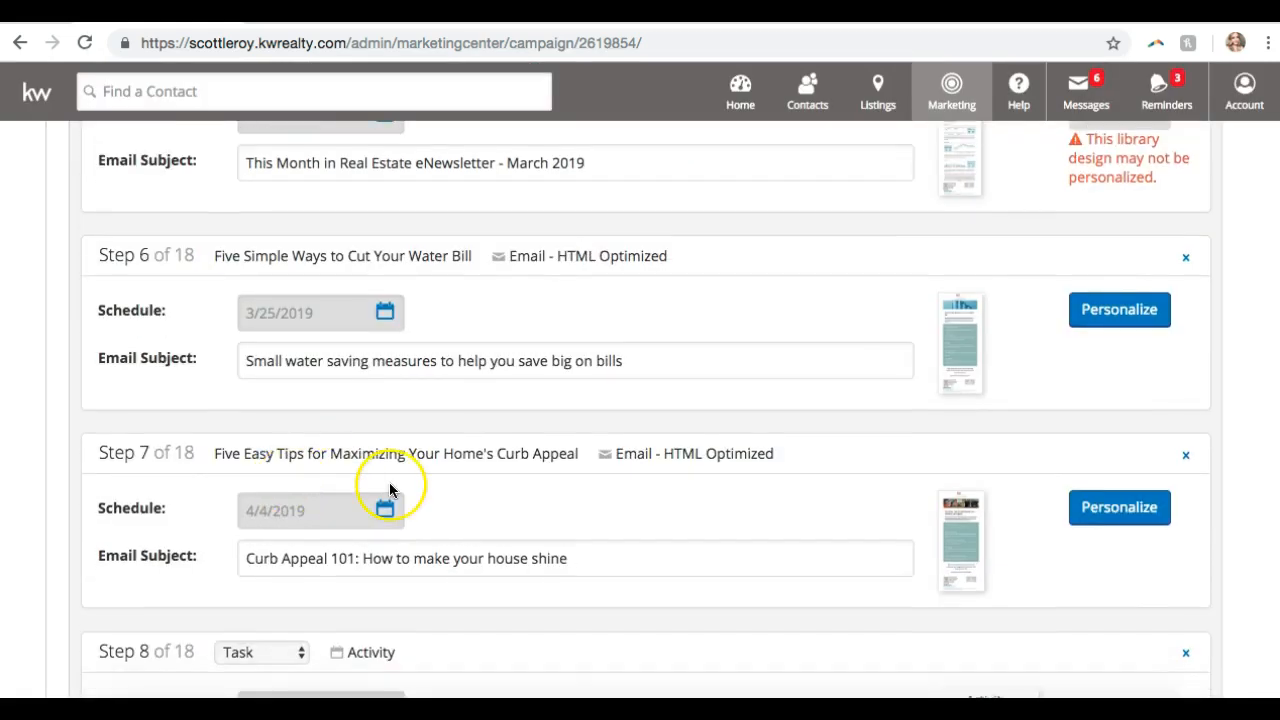
scroll(390, 490, "down", 10)
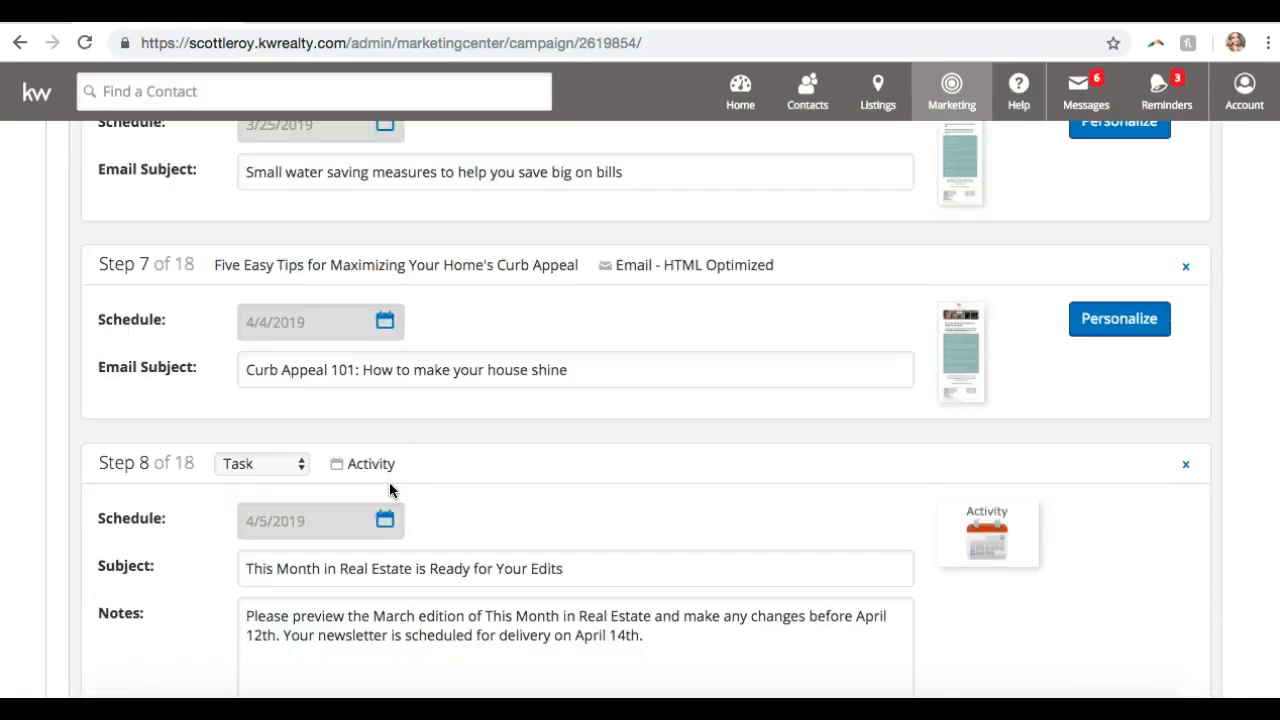
scroll(390, 490, "down", 8)
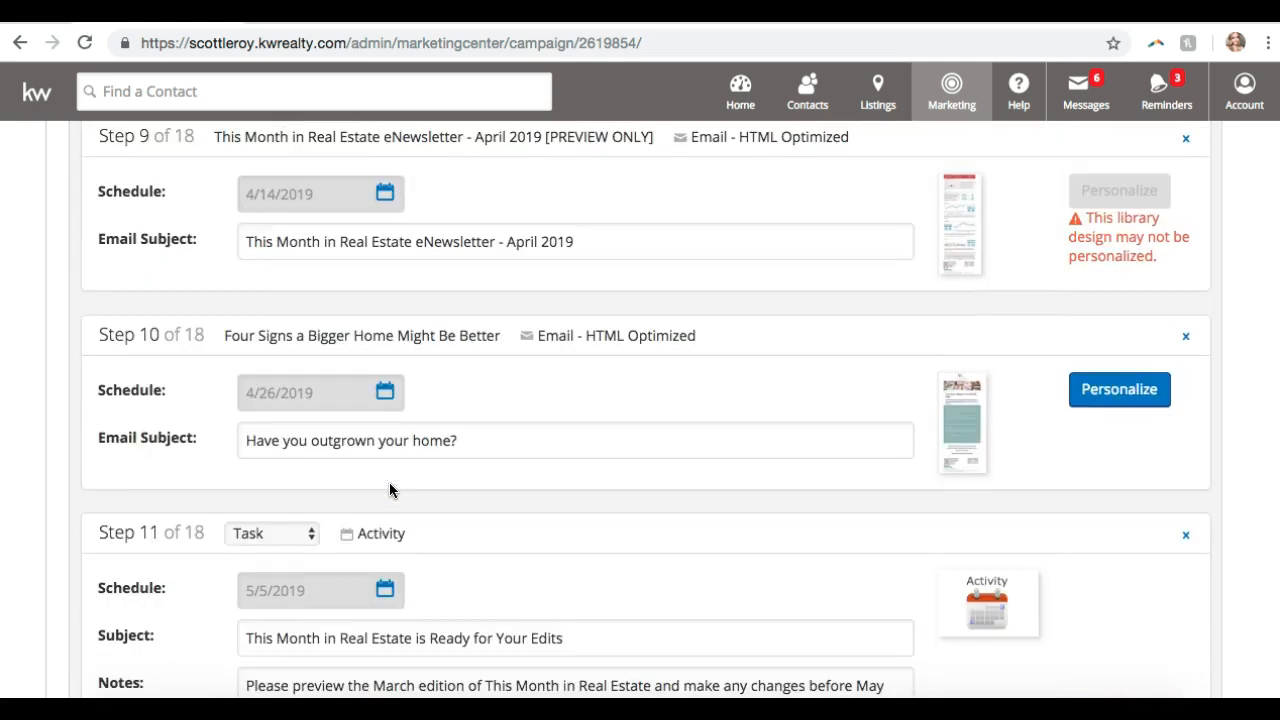
scroll(390, 490, "down", 20)
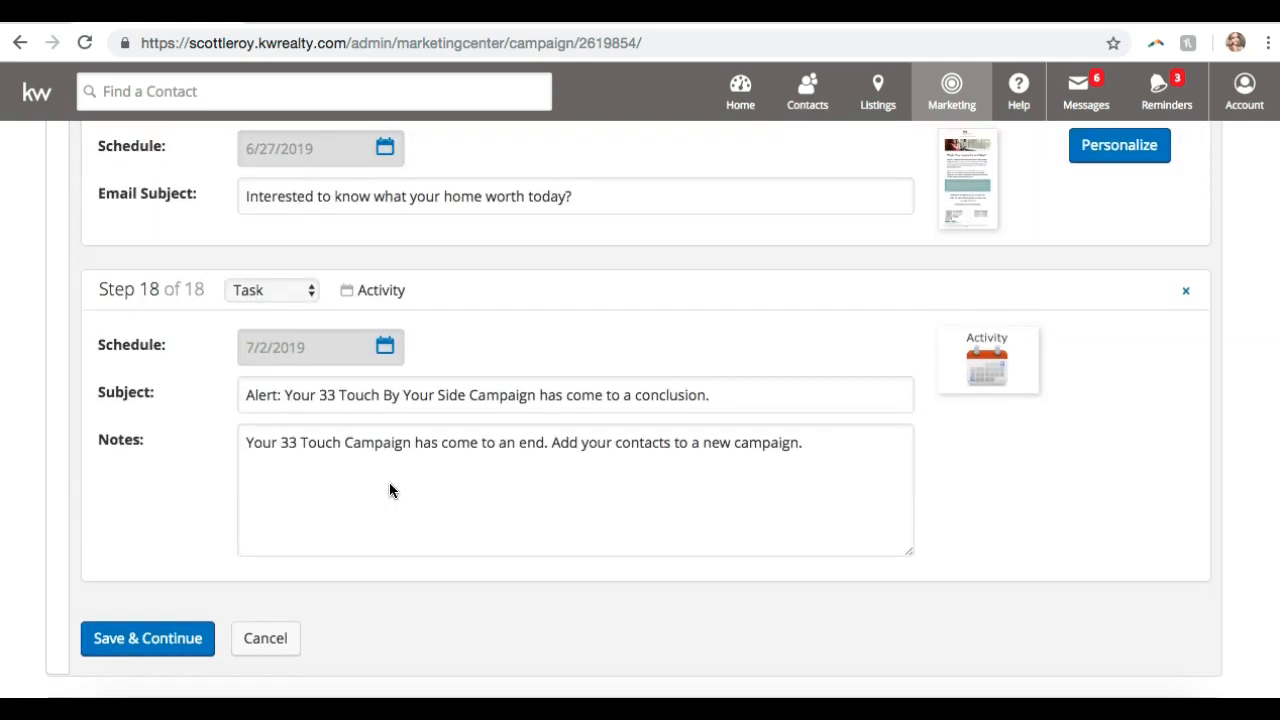
scroll(390, 490, "down", 4)
scroll(390, 490, "up", 20)
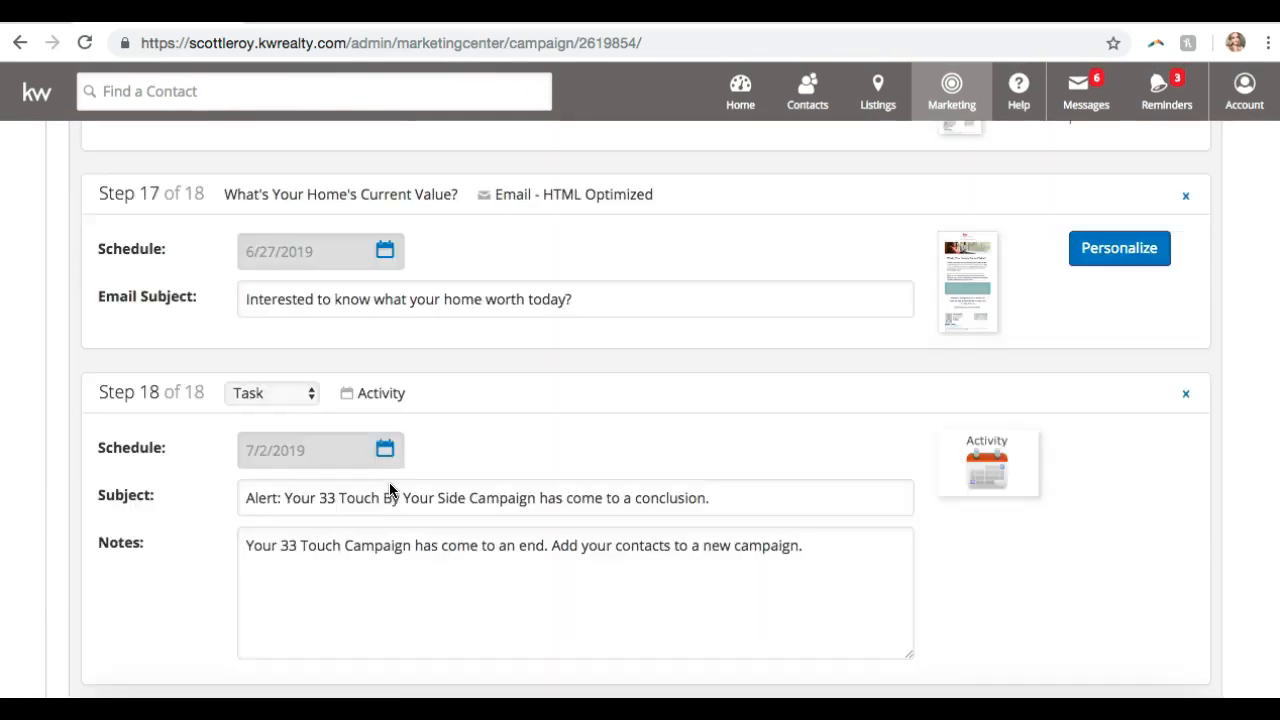
scroll(390, 495, "down", 20)
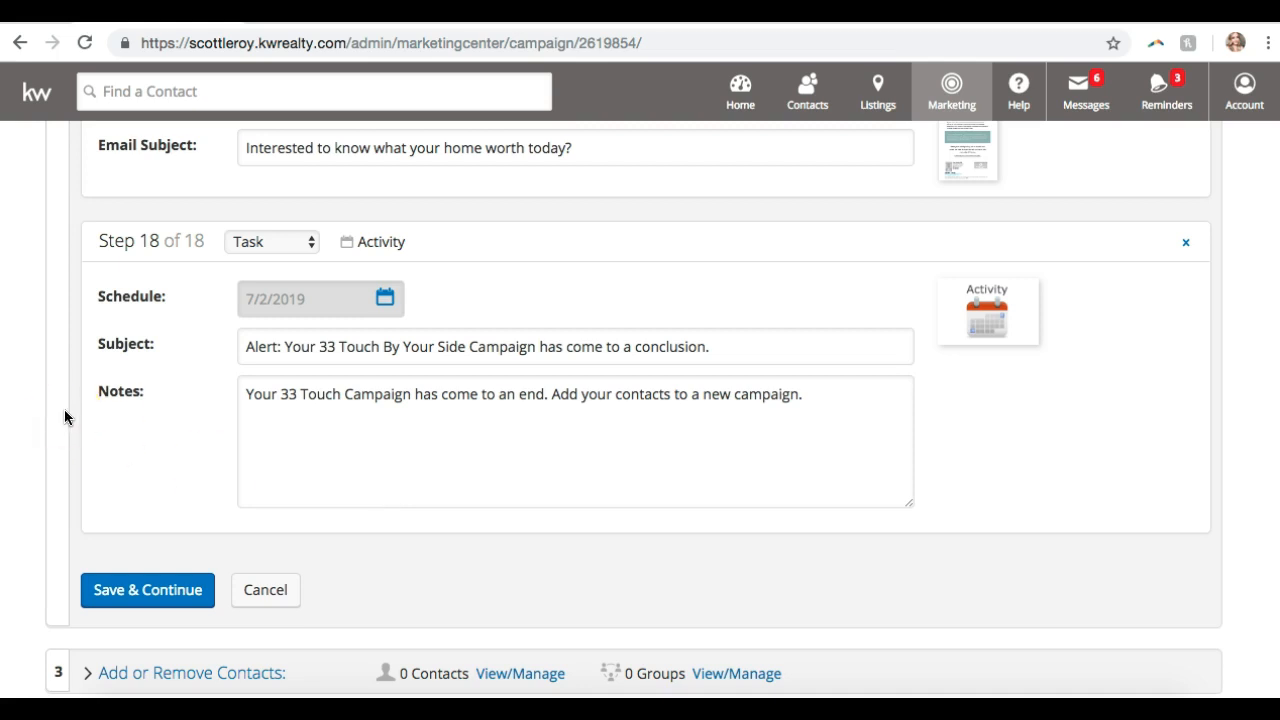
scroll(429, 289, "up", 4)
scroll(428, 285, "down", 5)
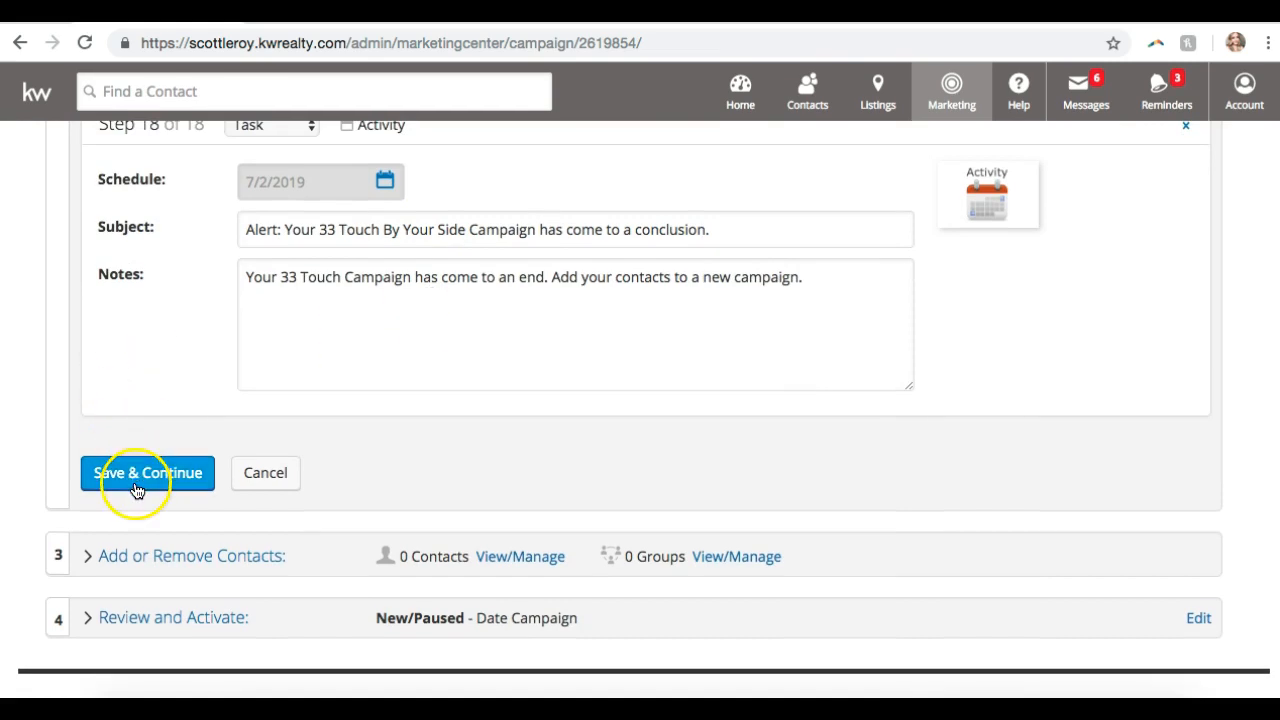
left_click(143, 485)
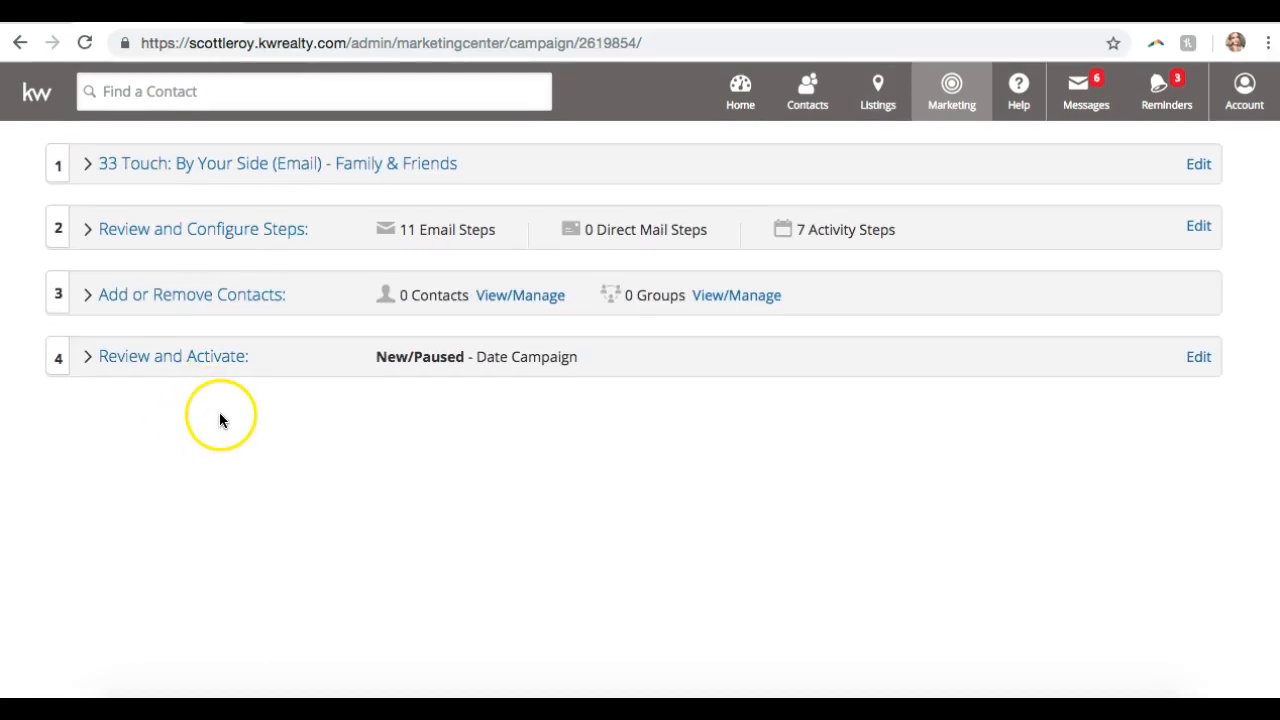
- Open the campaign contacts chooser, add the 5-contact SOI group, then remove it again
left_click(207, 296)
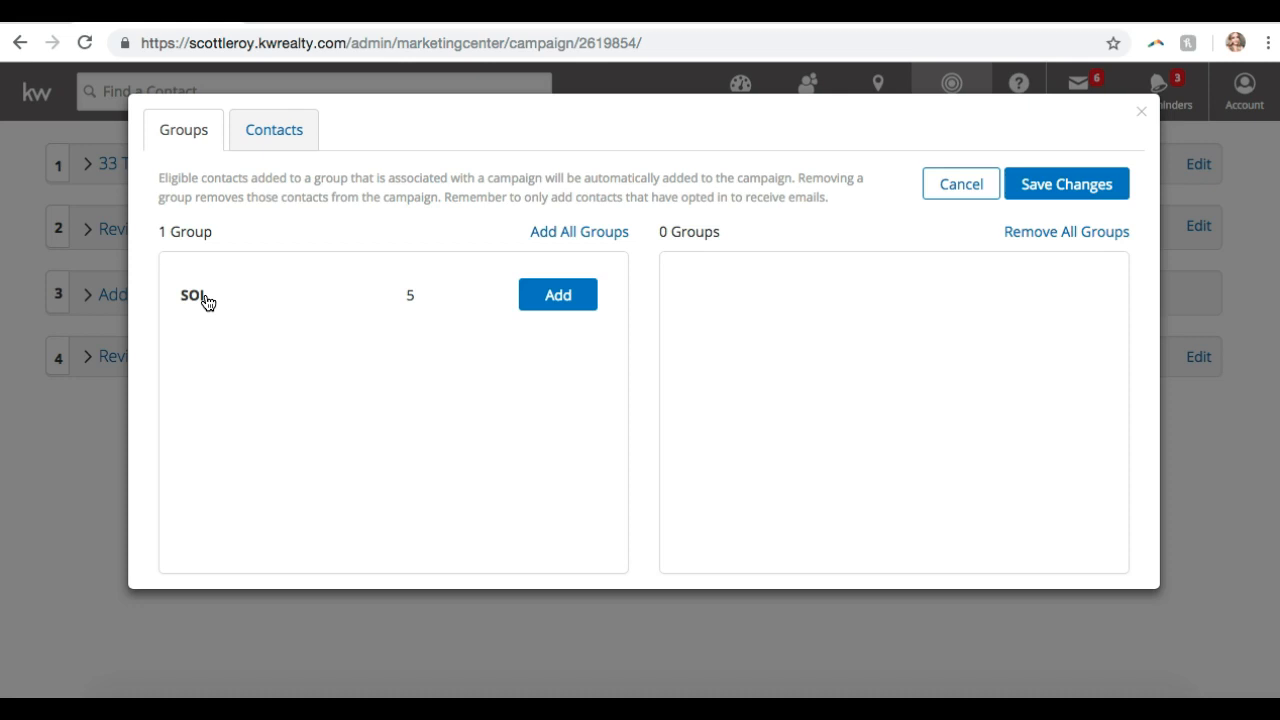
left_click(265, 128)
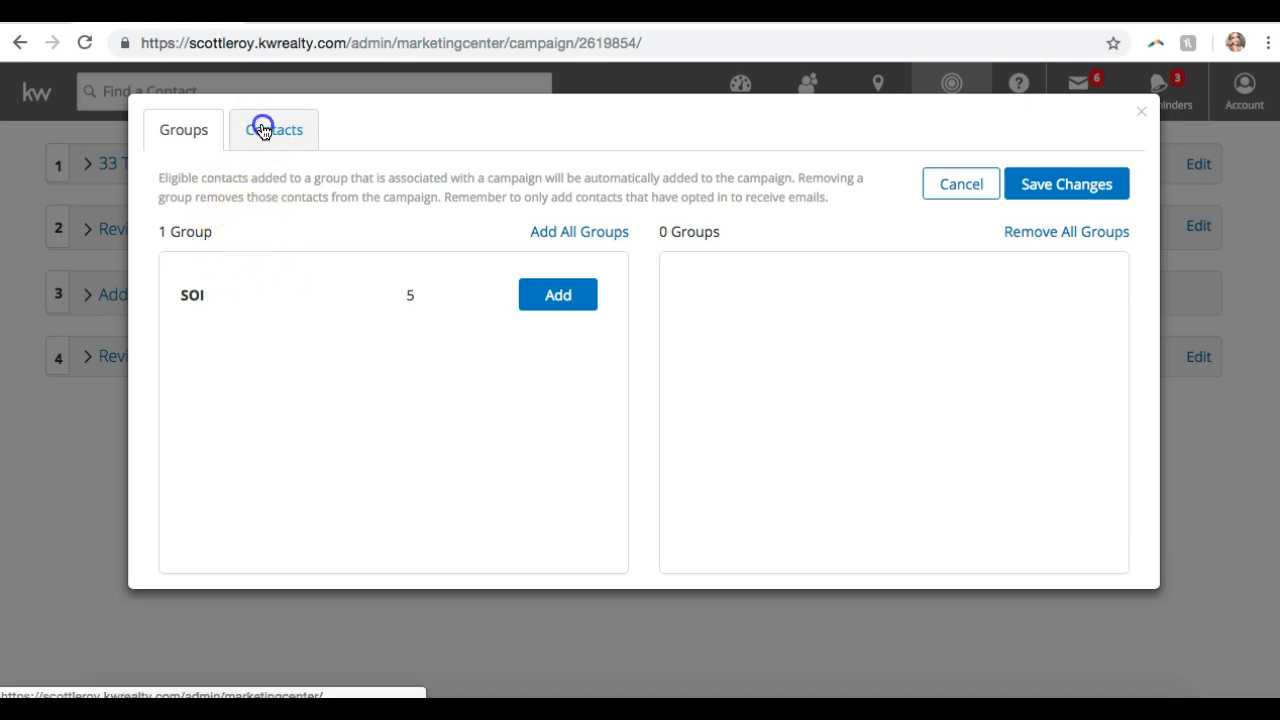
left_click(185, 131)
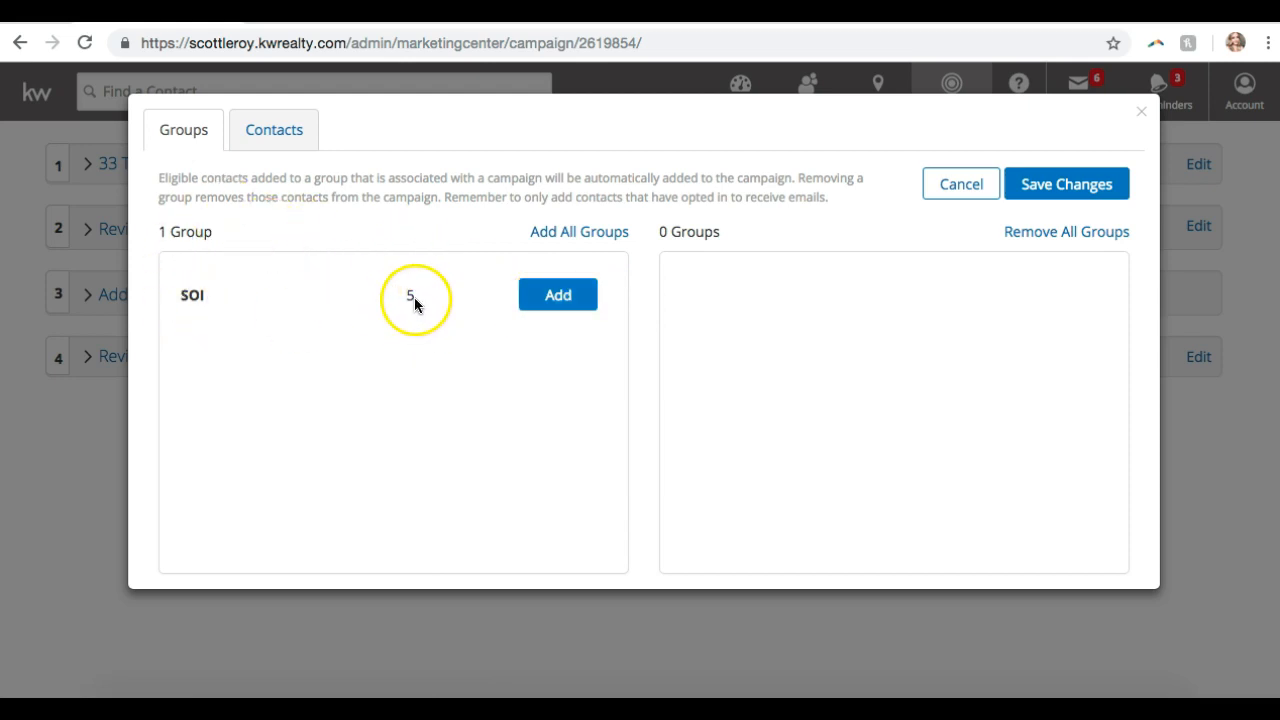
left_click(570, 297)
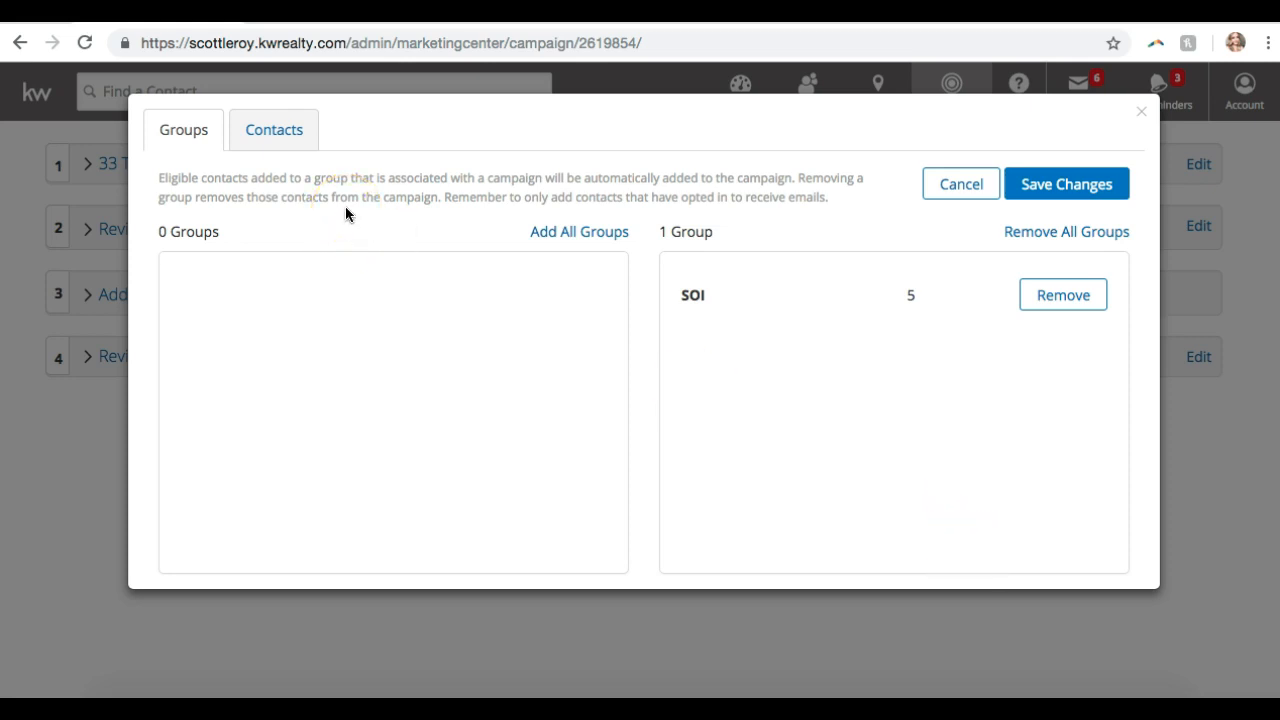
left_click(1063, 297)
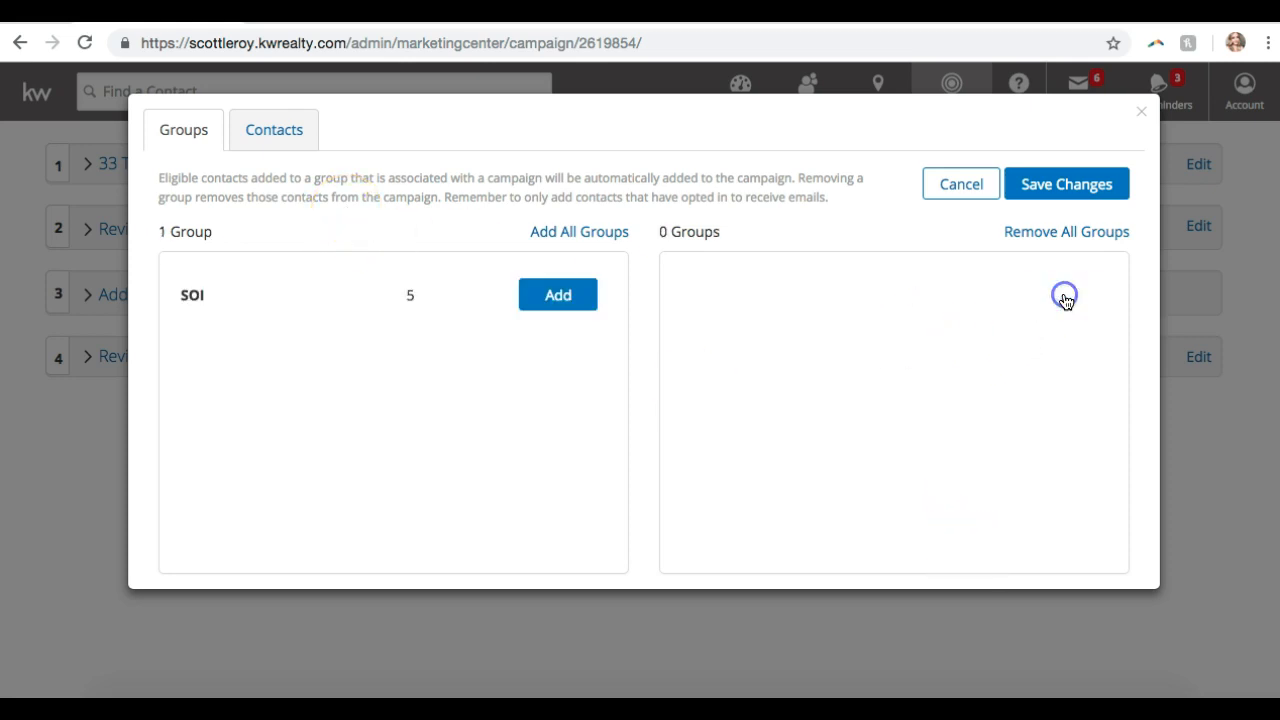
left_click(247, 129)
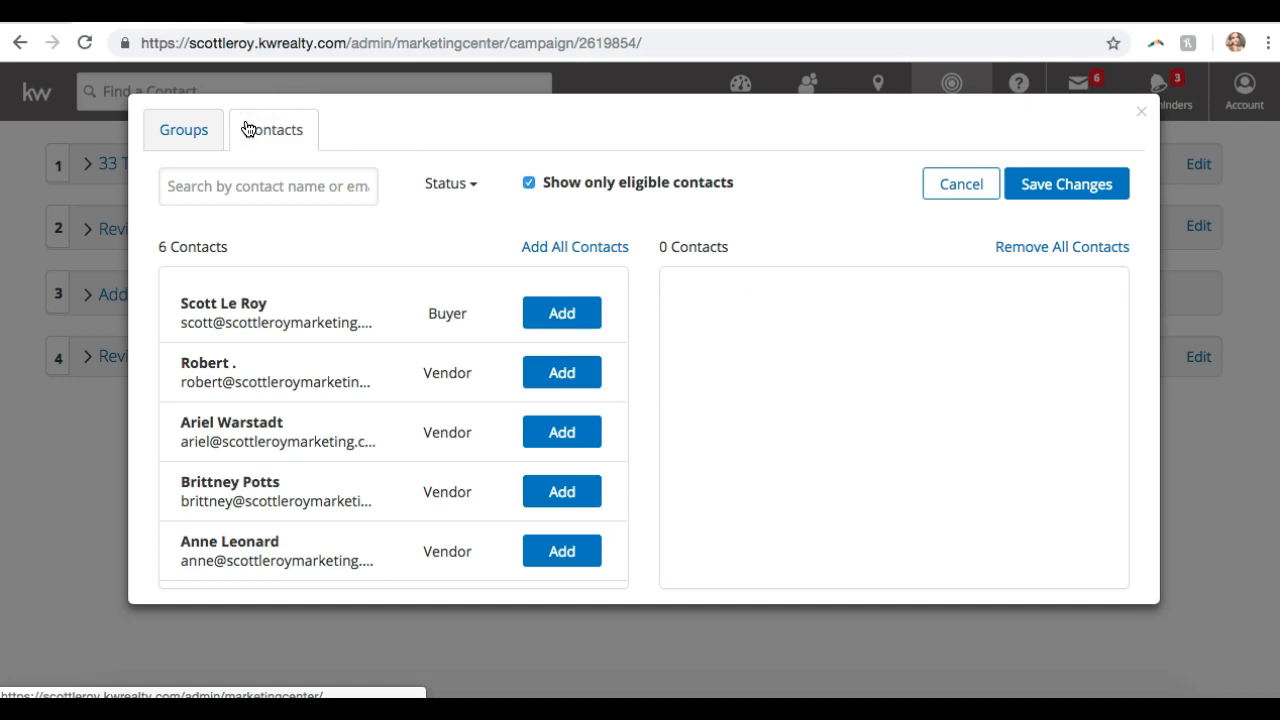
- Try adding contacts one by one and all at once, then remove every contact
left_click(237, 171)
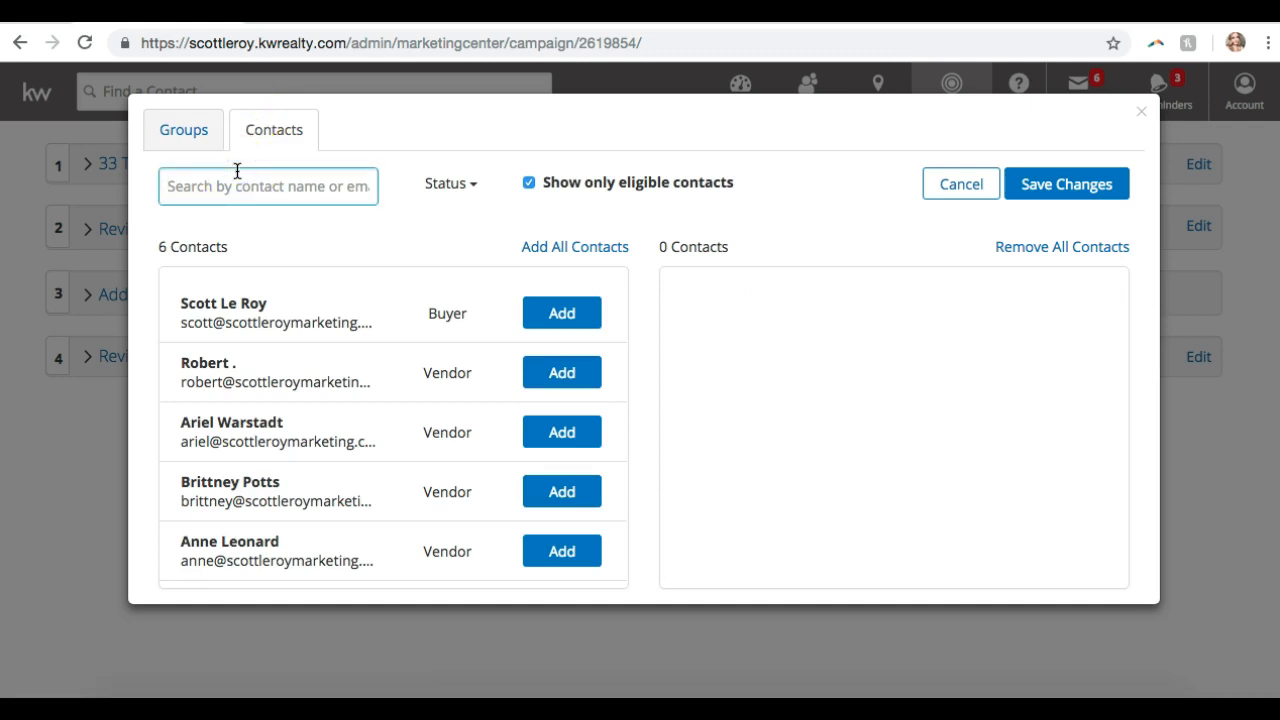
left_click(244, 196)
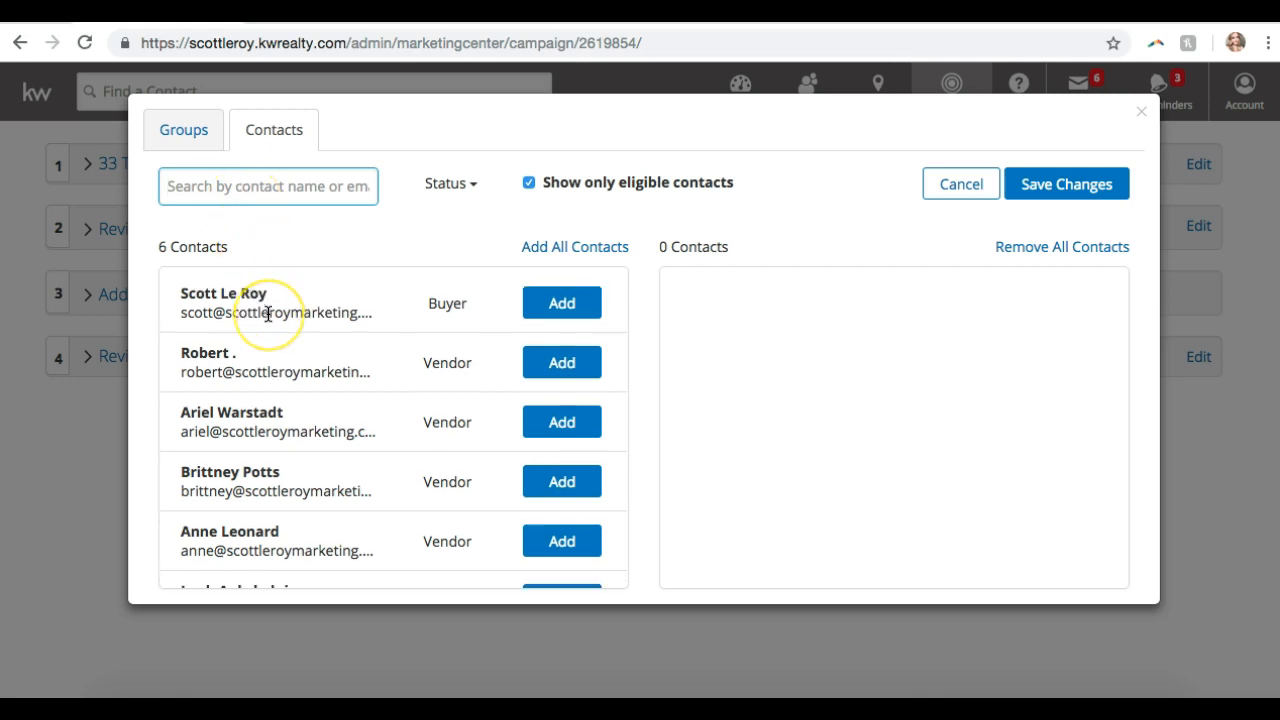
scroll(262, 305, "down", 2)
scroll(268, 308, "up", 2)
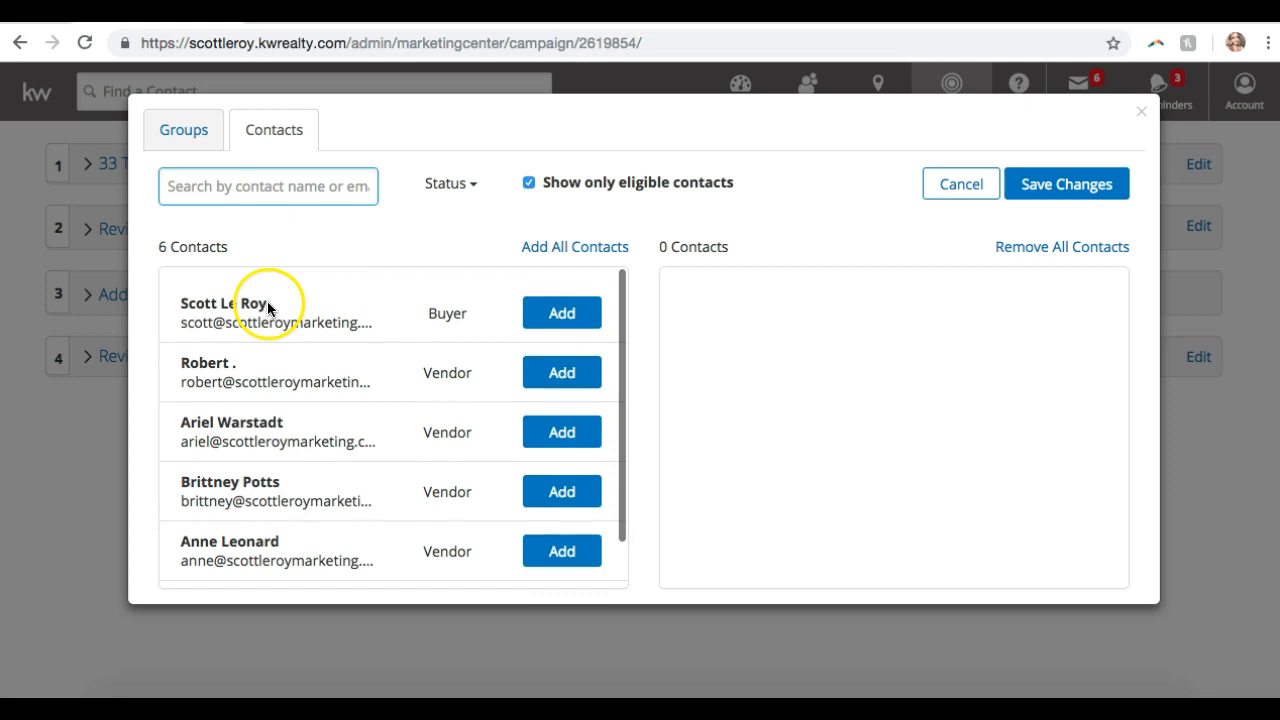
left_click(583, 314)
left_click(580, 322)
left_click(557, 252)
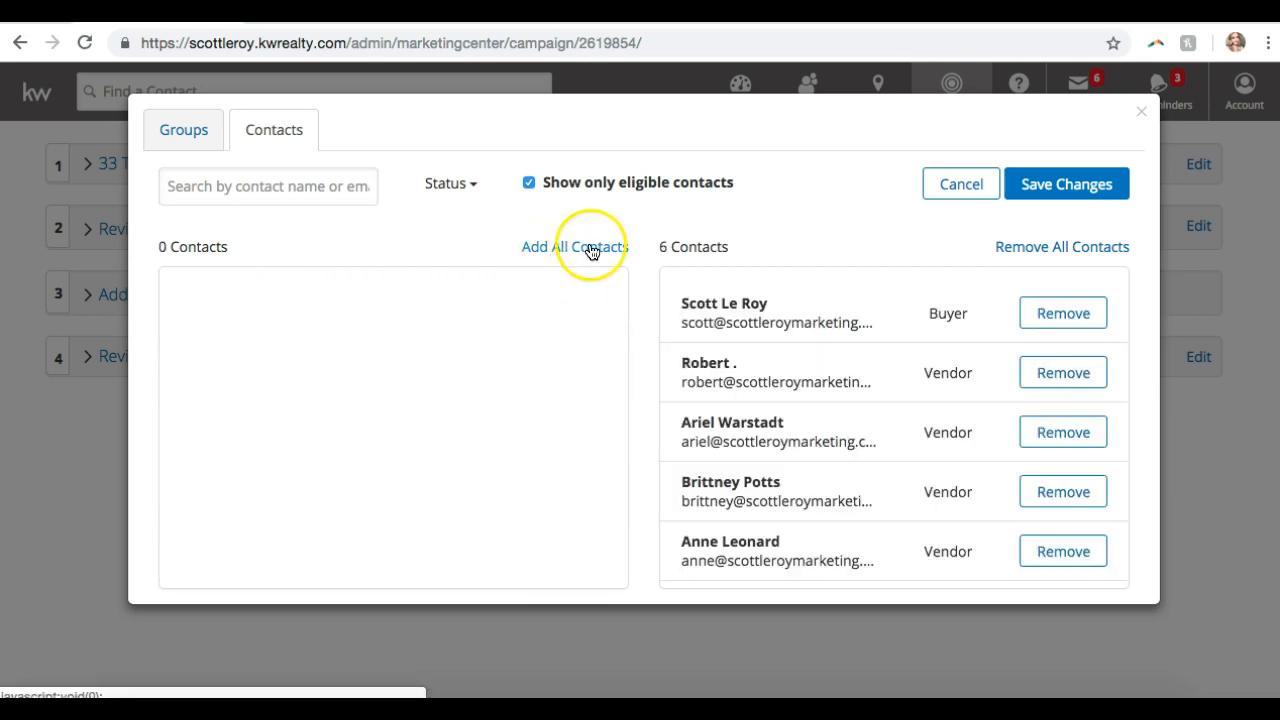
left_click(1030, 249)
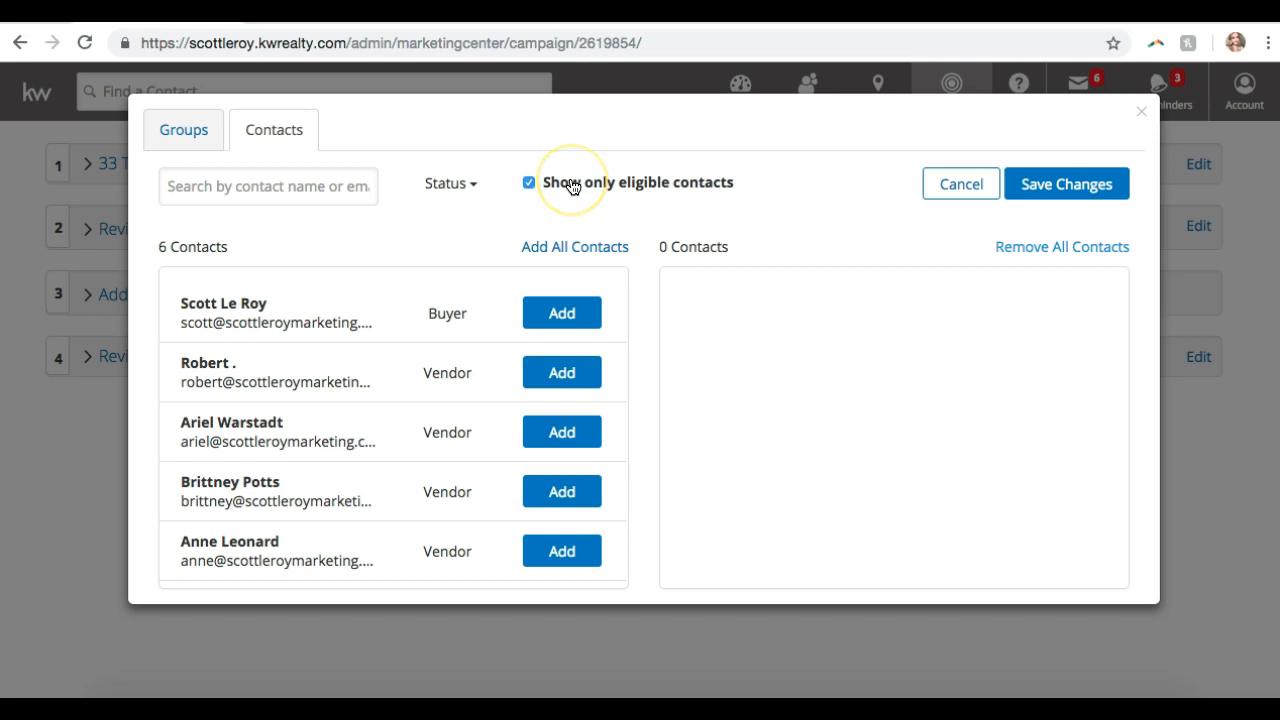
- Hide the unsubscribed contact, add all six eligible contacts, and save the contact list
left_click(531, 182)
left_click(367, 404)
scroll(366, 405, "down", 1)
scroll(366, 405, "up", 2)
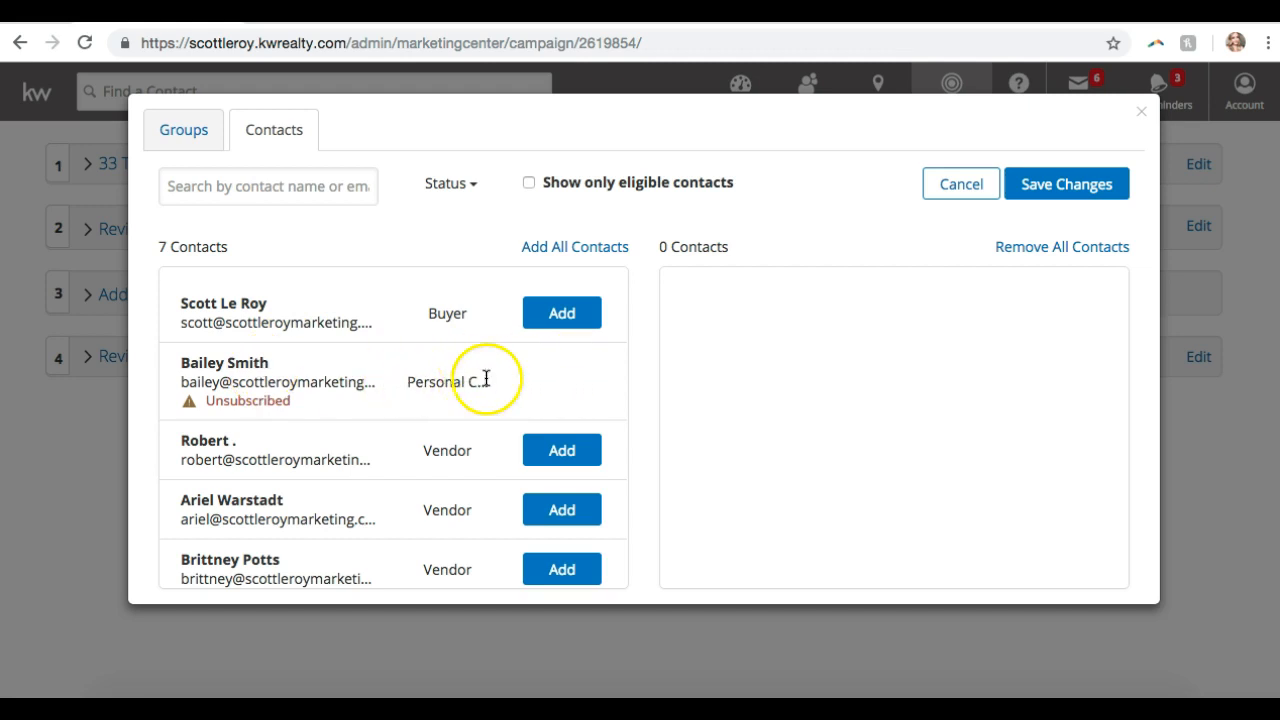
left_click(530, 184)
left_click(530, 184)
scroll(328, 399, "down", 3)
scroll(328, 402, "up", 3)
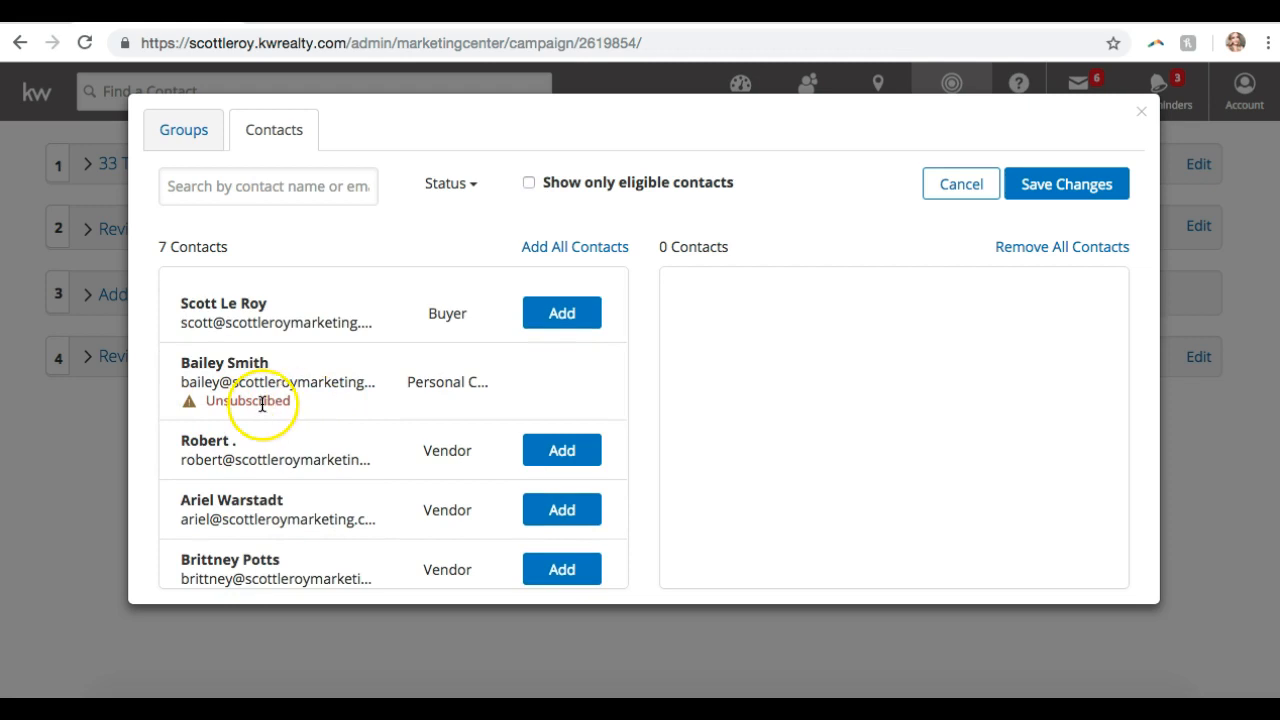
left_click(530, 183)
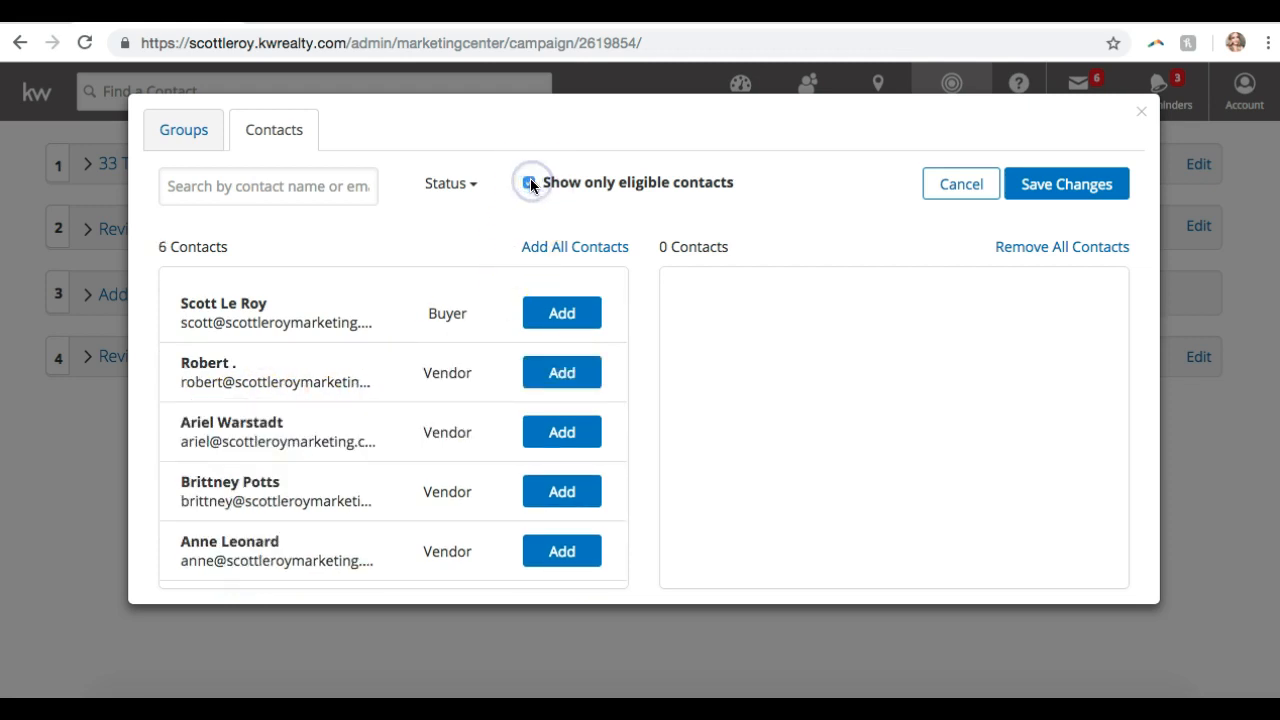
left_click(594, 250)
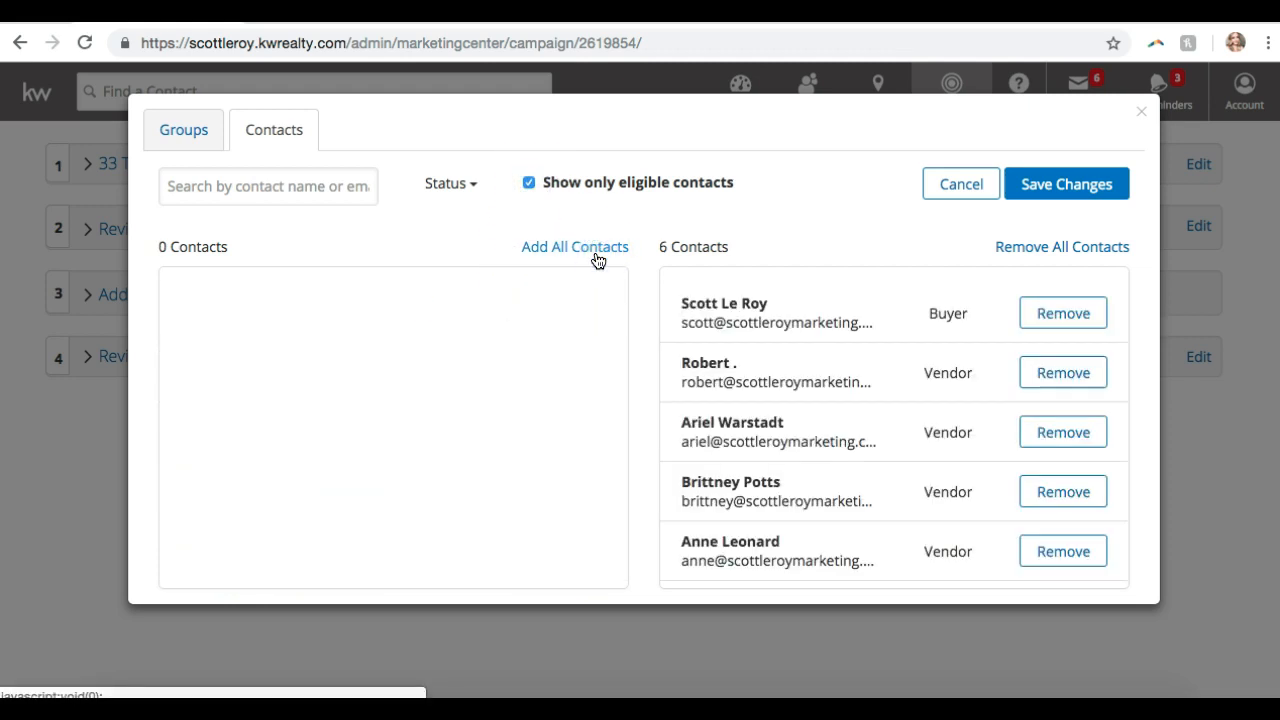
left_click(1058, 188)
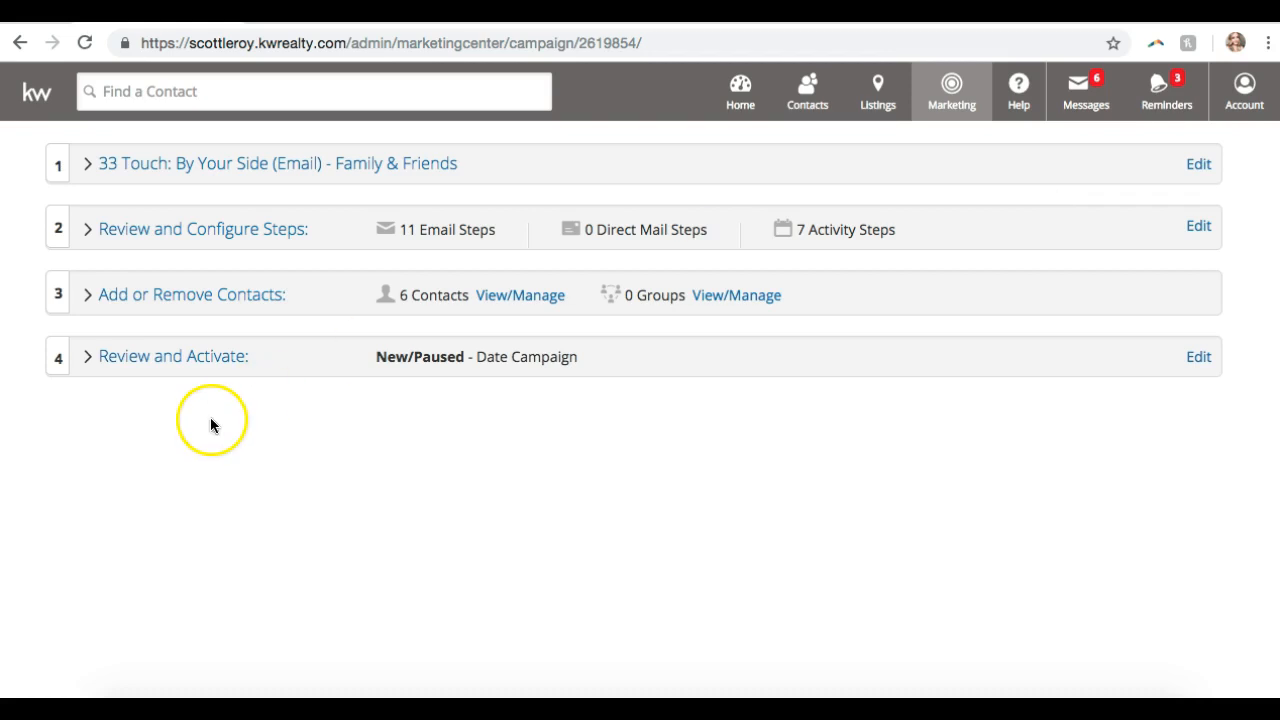
- Go to Review and Activate, discarding unsaved edits, and show the follow-up campaign choices
left_click(168, 360)
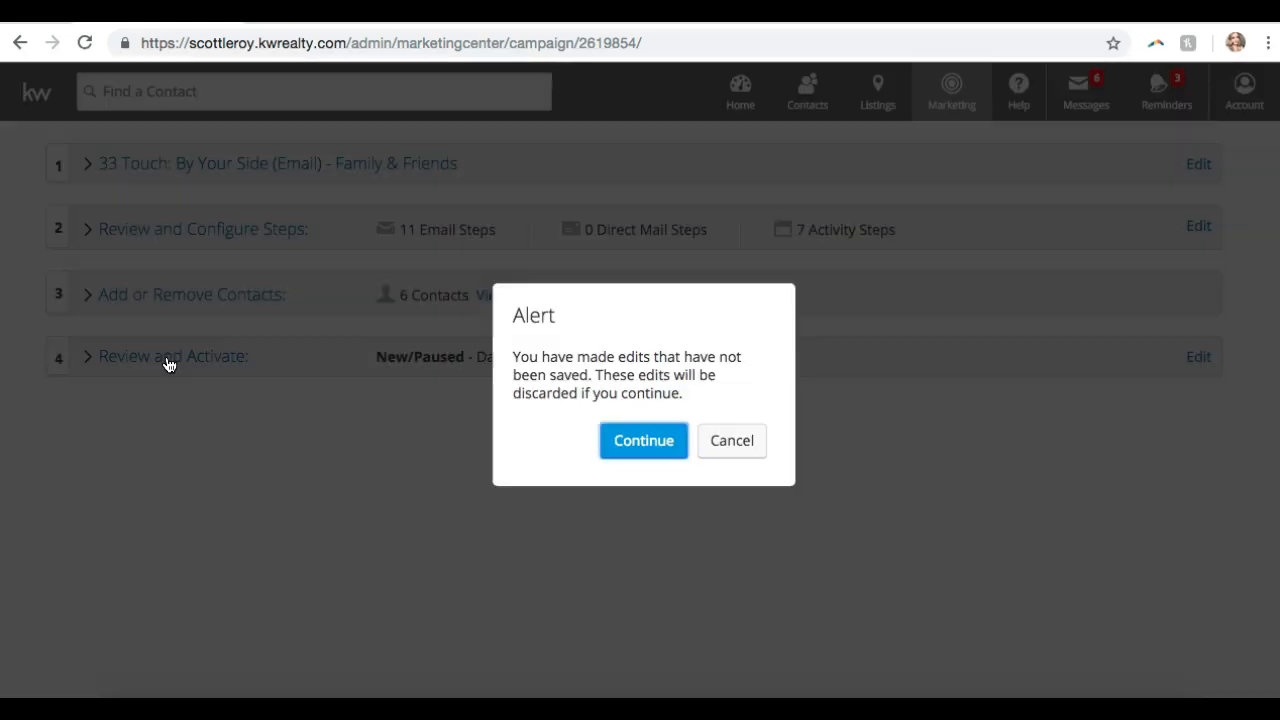
left_click(629, 446)
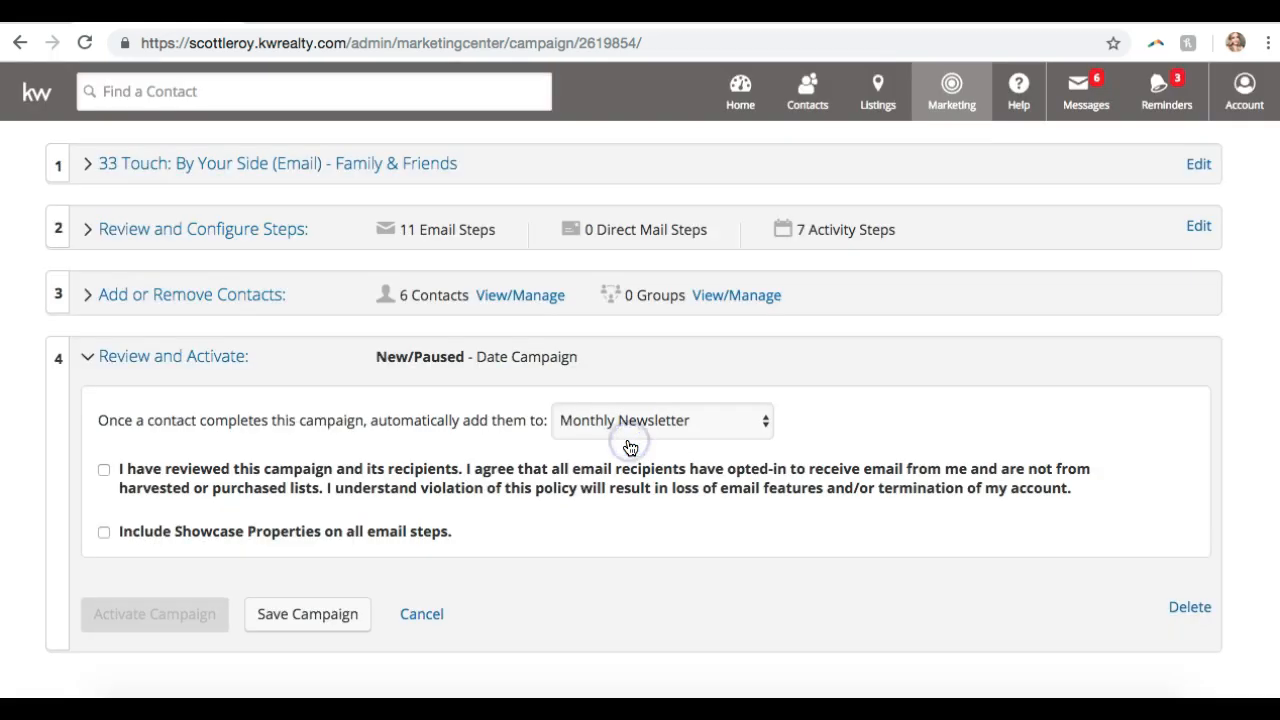
scroll(630, 447, "down", 2)
scroll(630, 447, "down", 1)
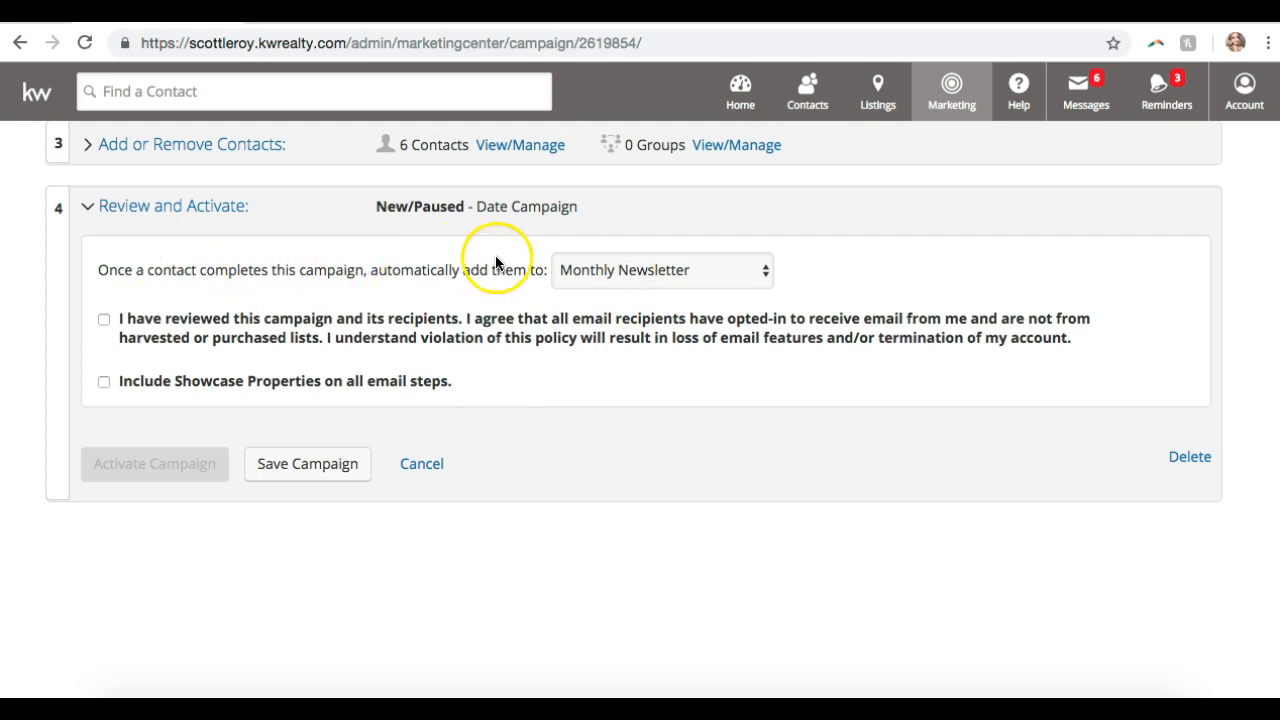
left_click(609, 266)
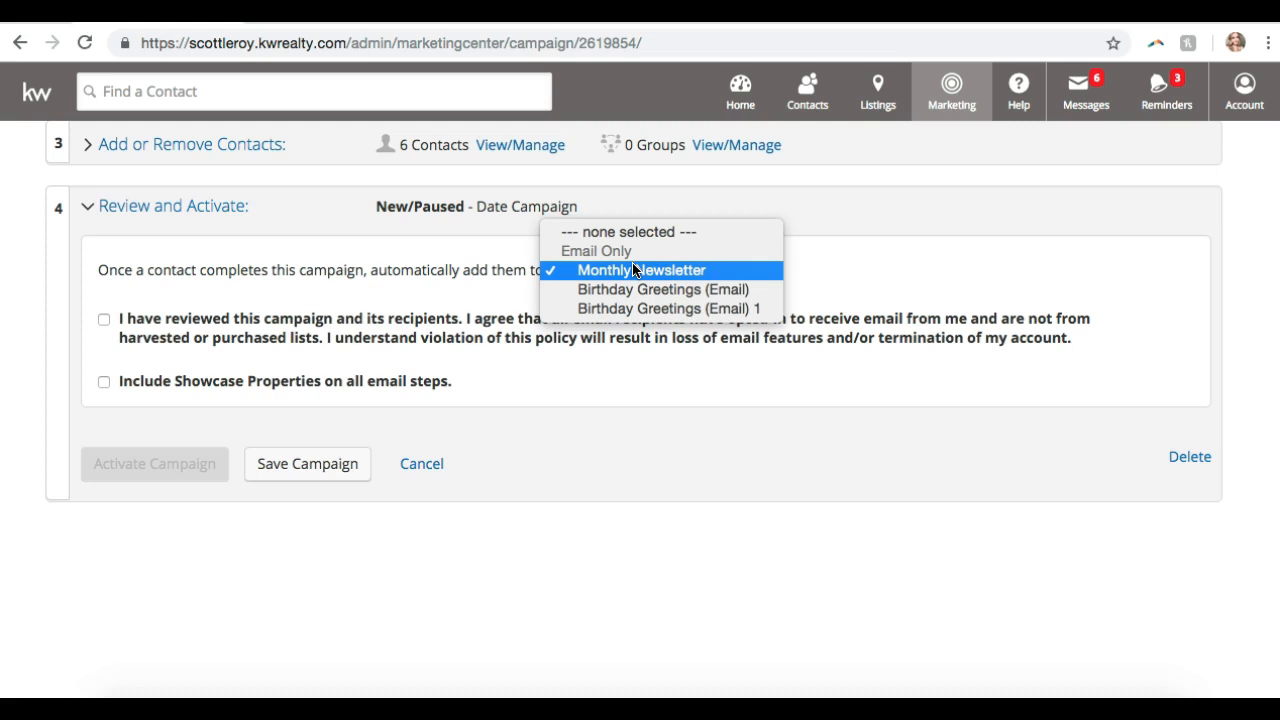
- Choose no follow-up campaign, accept the opt-in agreement, include showcase properties, and activate the campaign
left_click(621, 230)
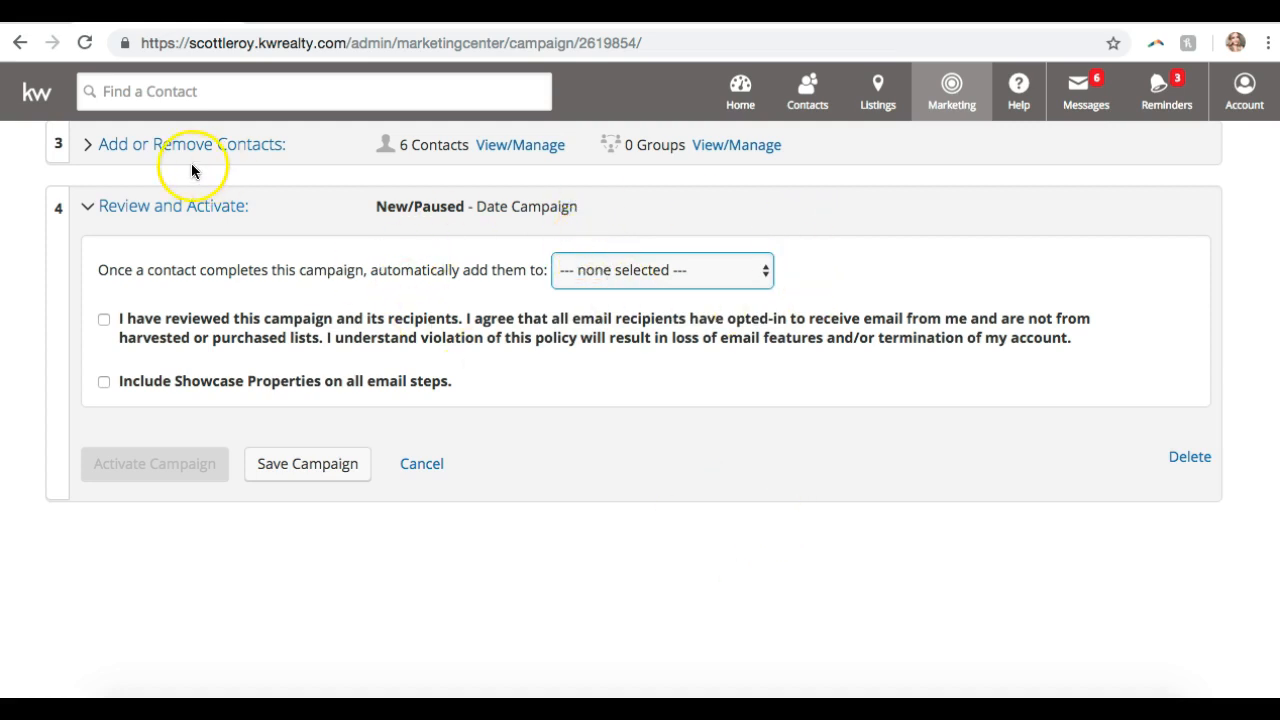
left_click(104, 320)
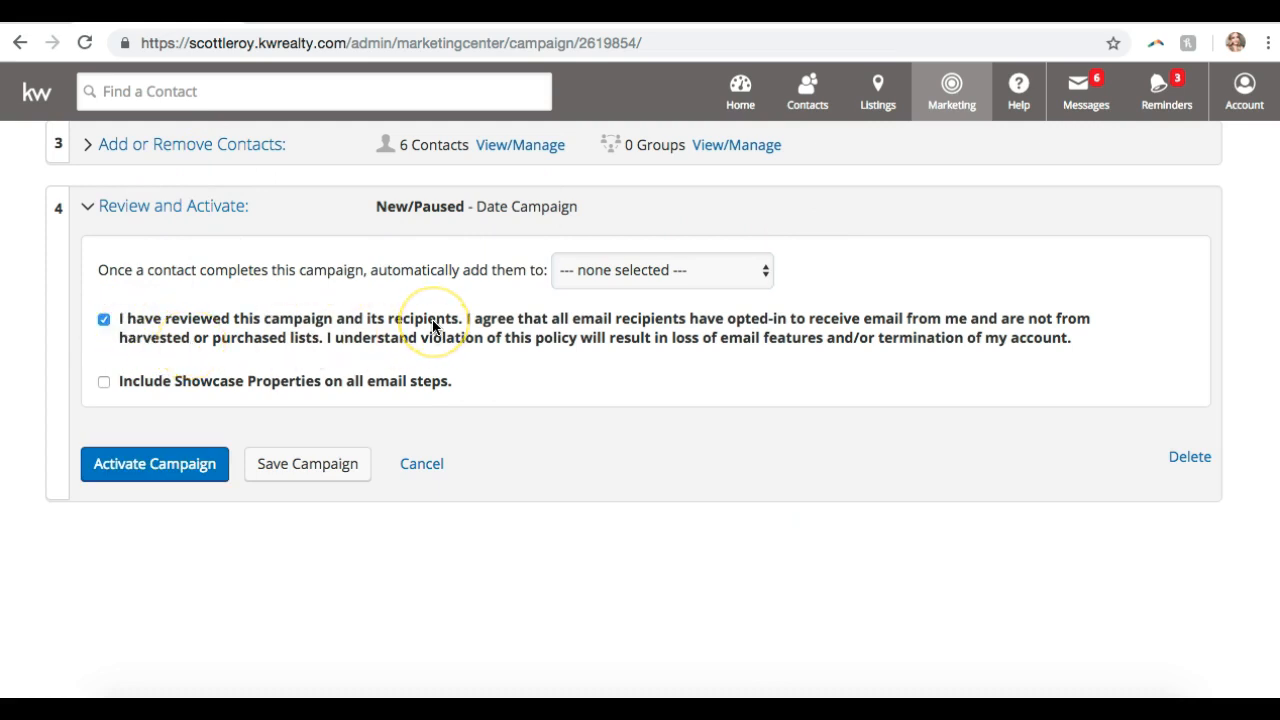
left_click(104, 383)
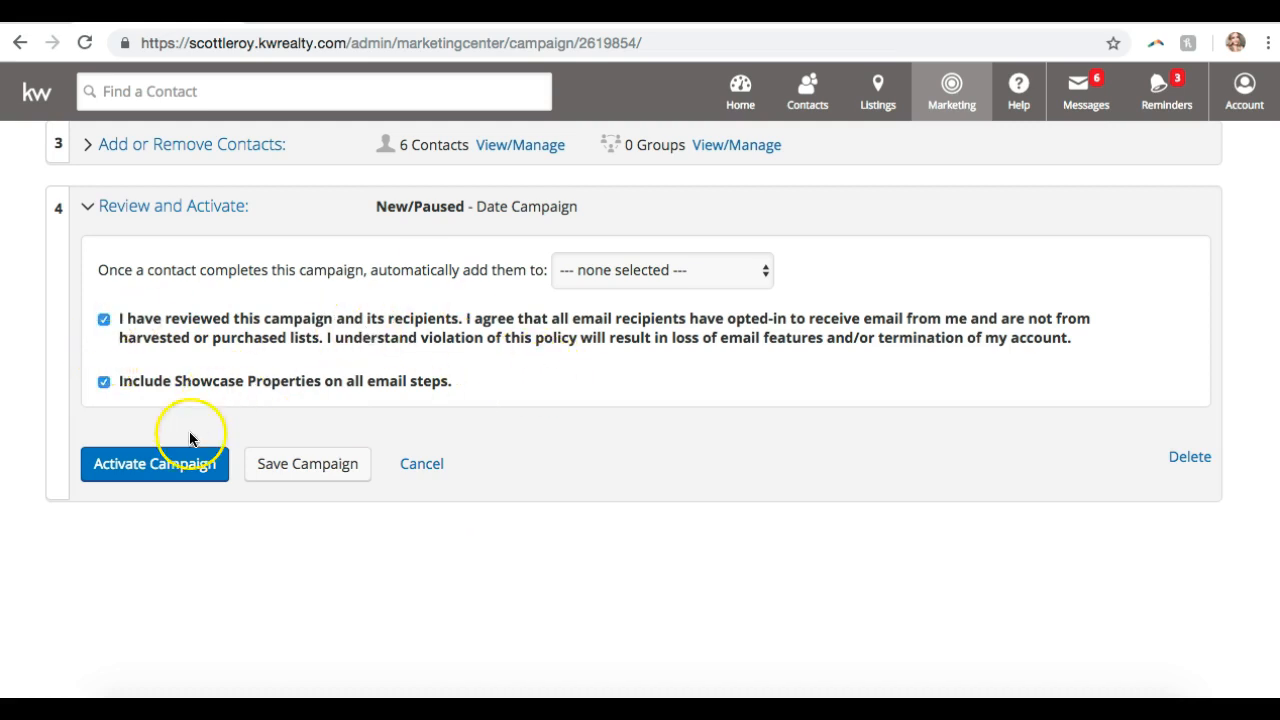
left_click(171, 463)
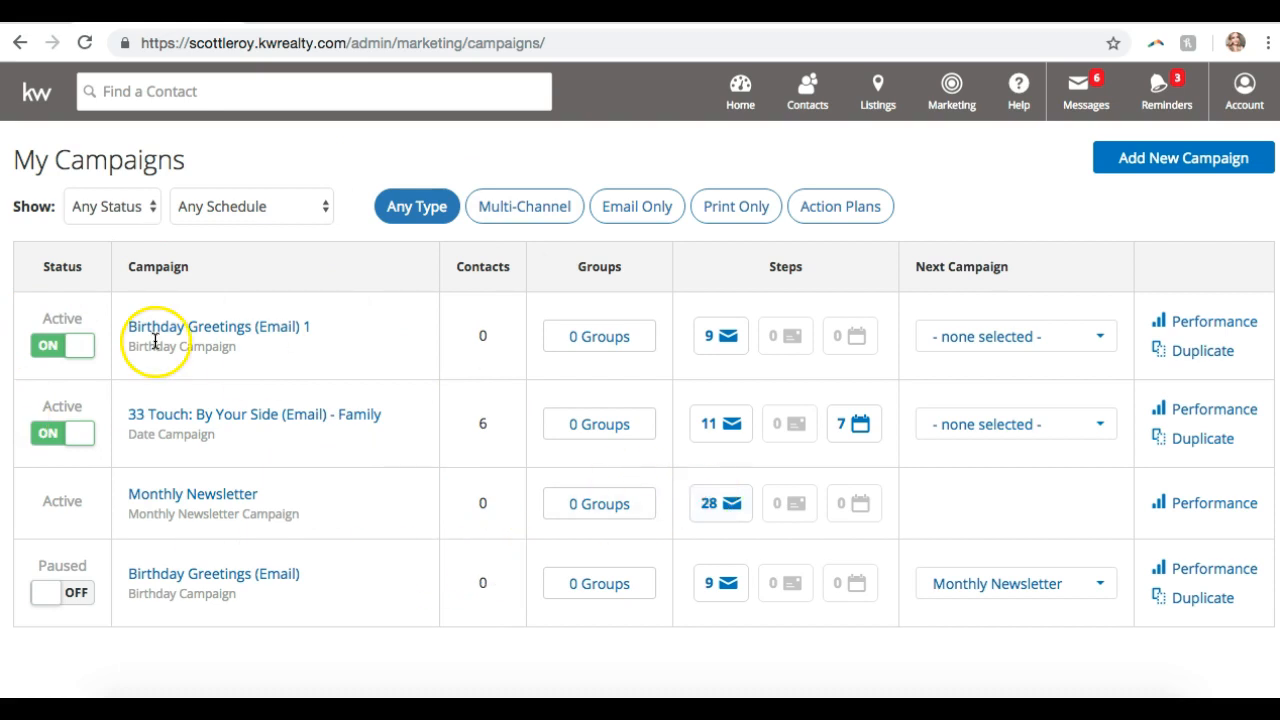
- Pause Birthday Greetings (Email) 1, then inspect 33 Touch's groups and contacts without changes
left_click(76, 350)
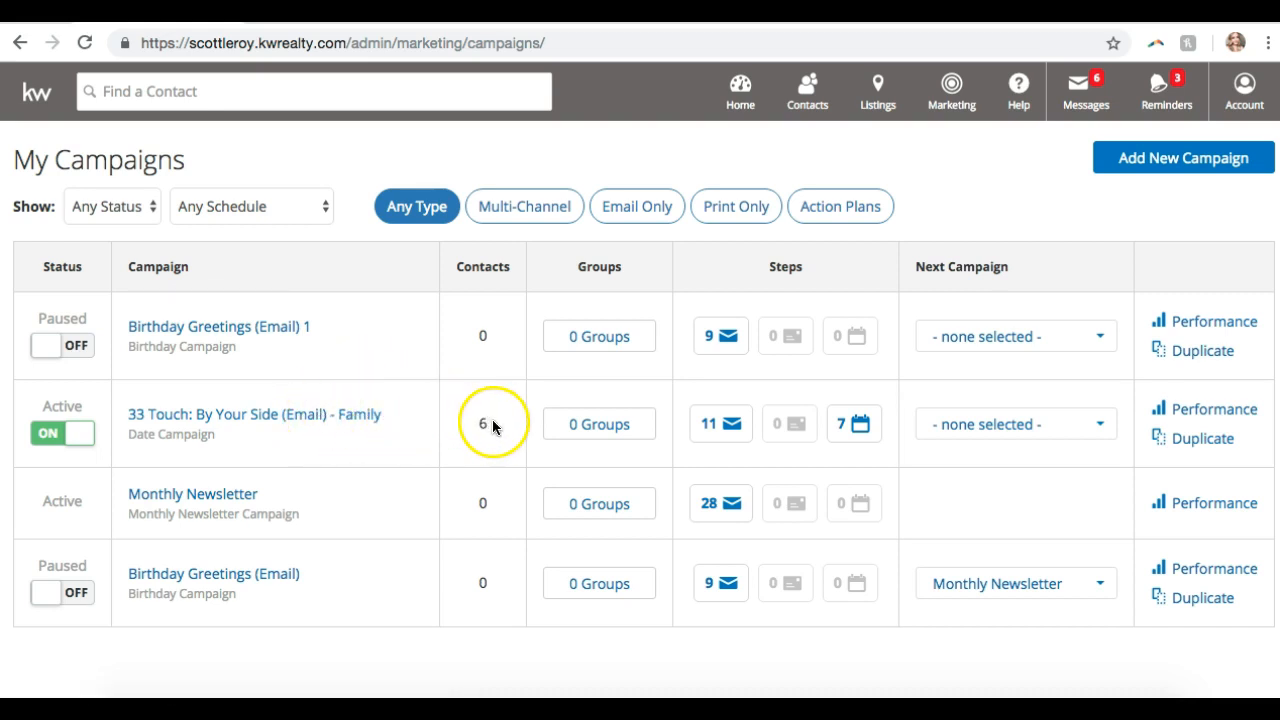
left_click(597, 427)
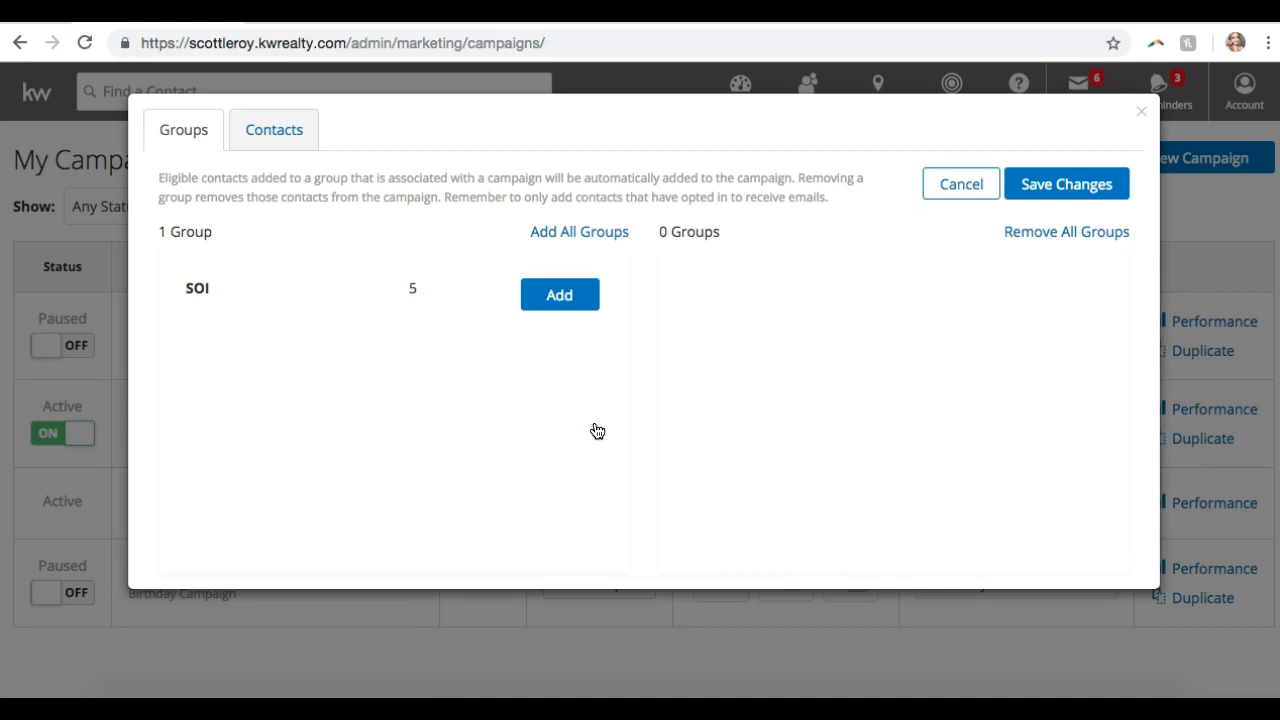
left_click(274, 133)
left_click(172, 133)
left_click(264, 129)
left_click(177, 128)
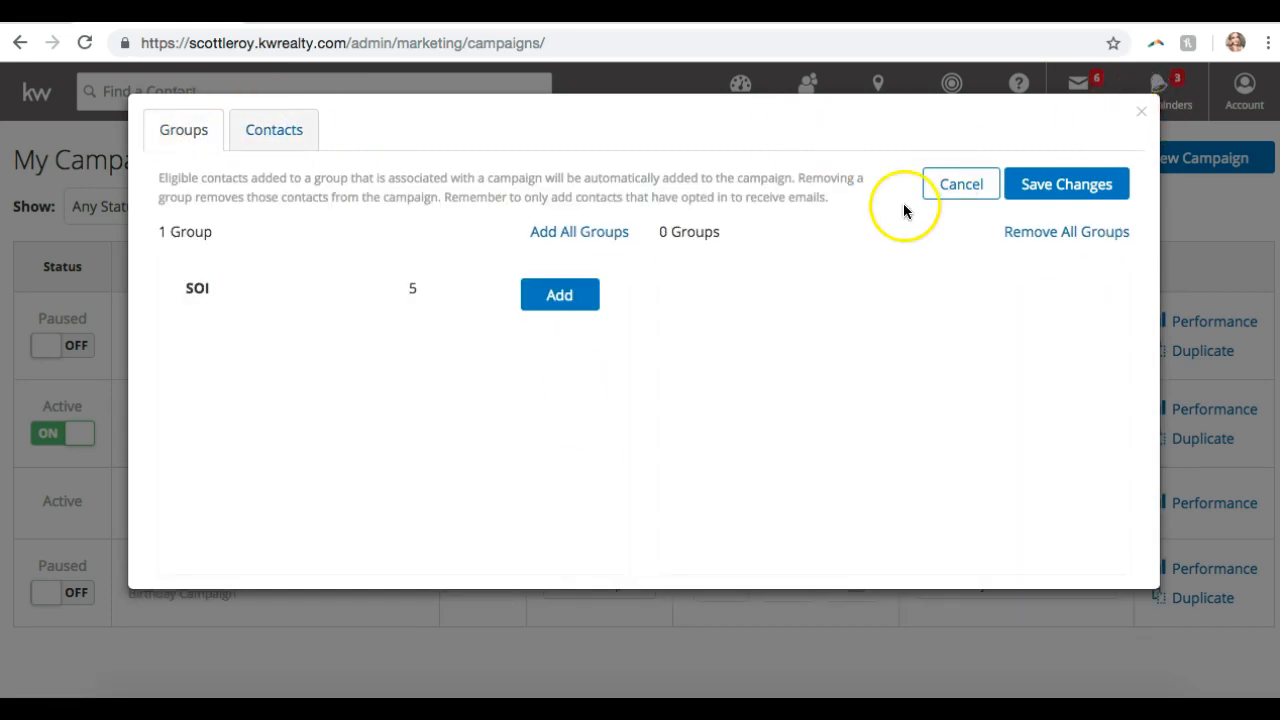
left_click(944, 194)
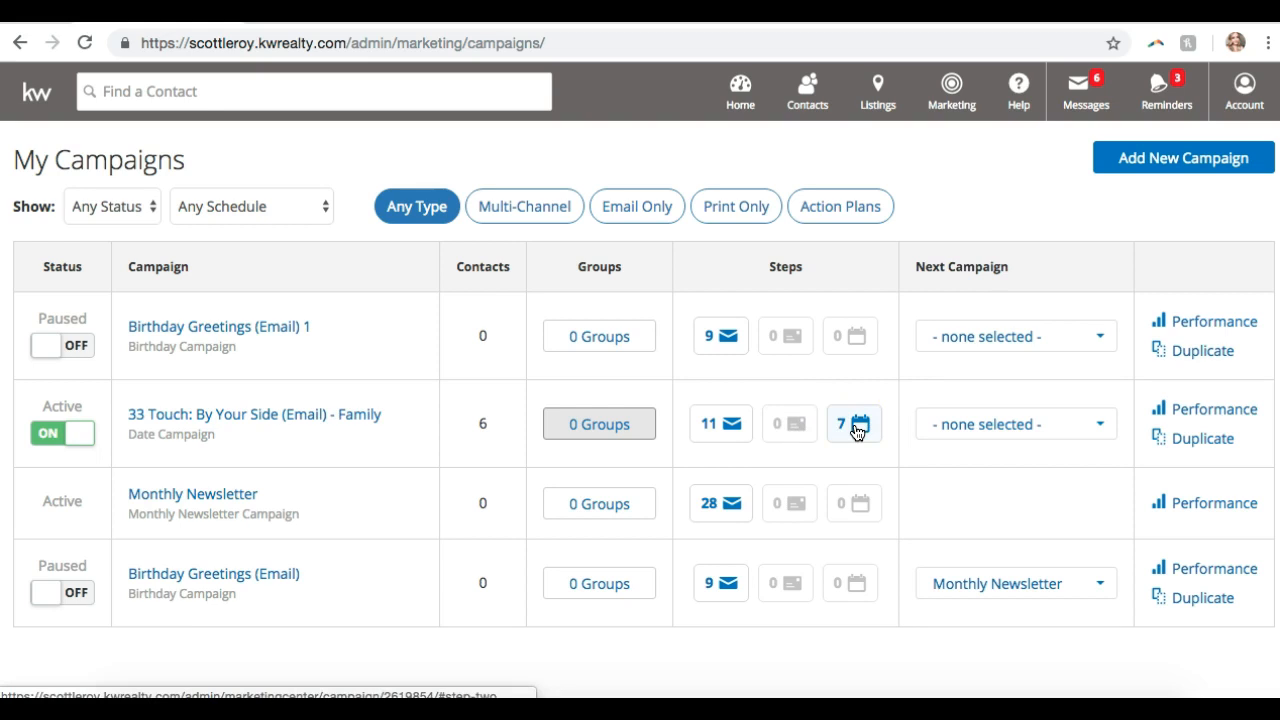
left_click(988, 428)
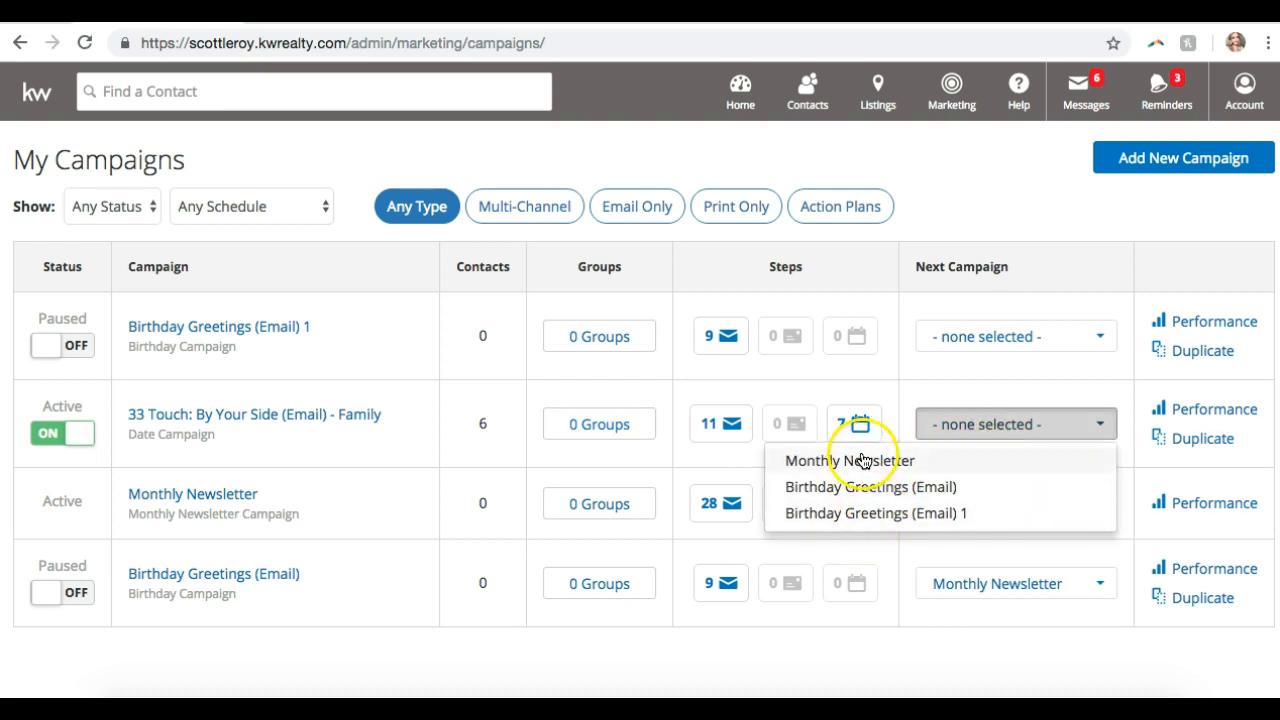
left_click(1015, 425)
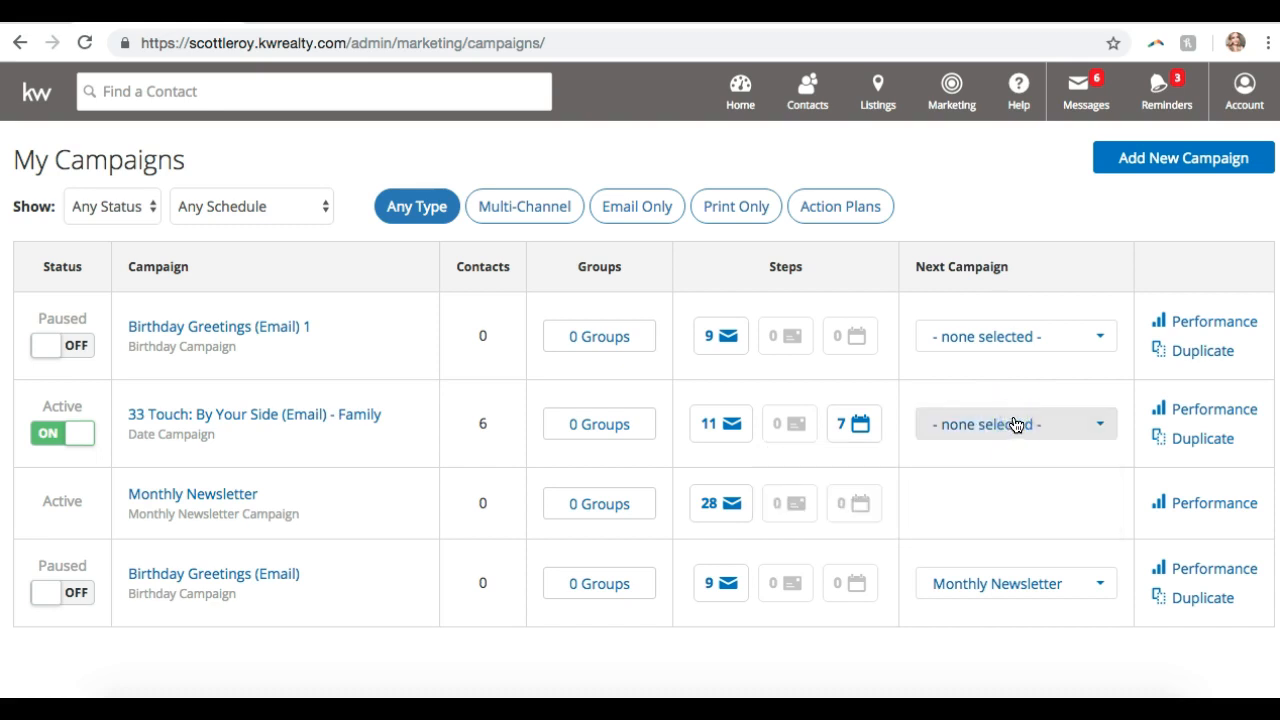
left_click(1207, 416)
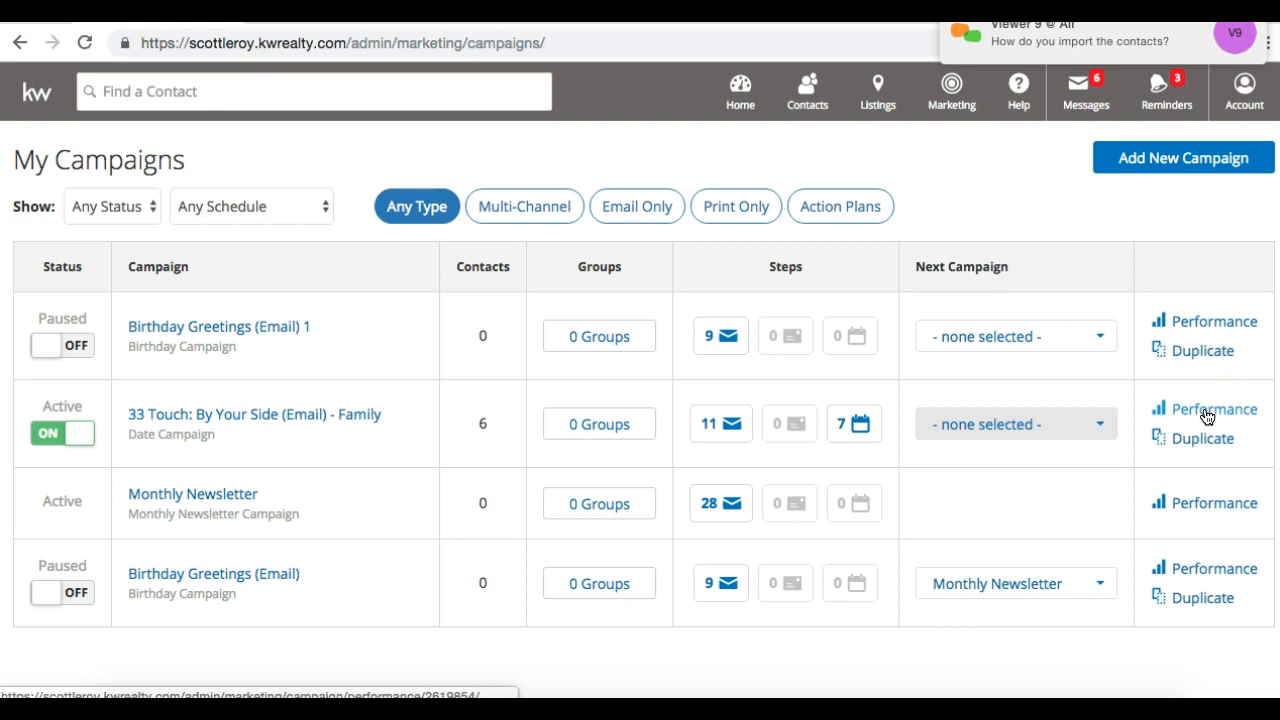
left_click(876, 697)
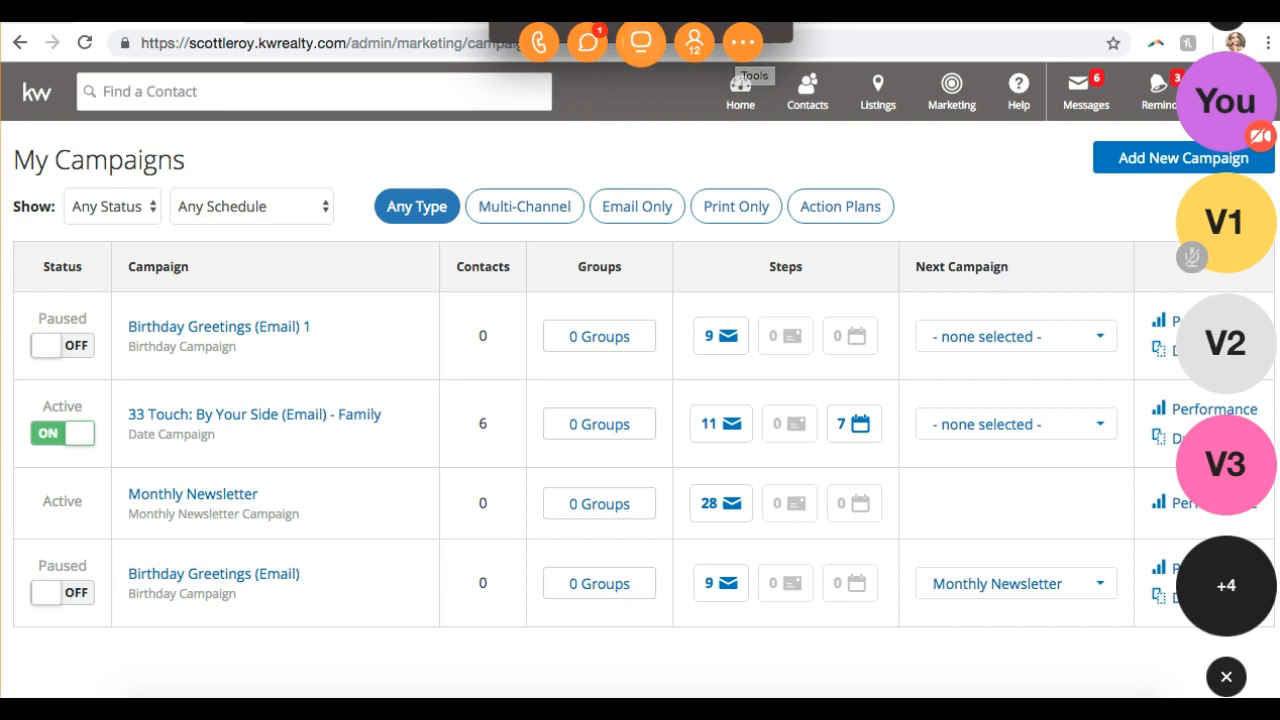
left_click(641, 42)
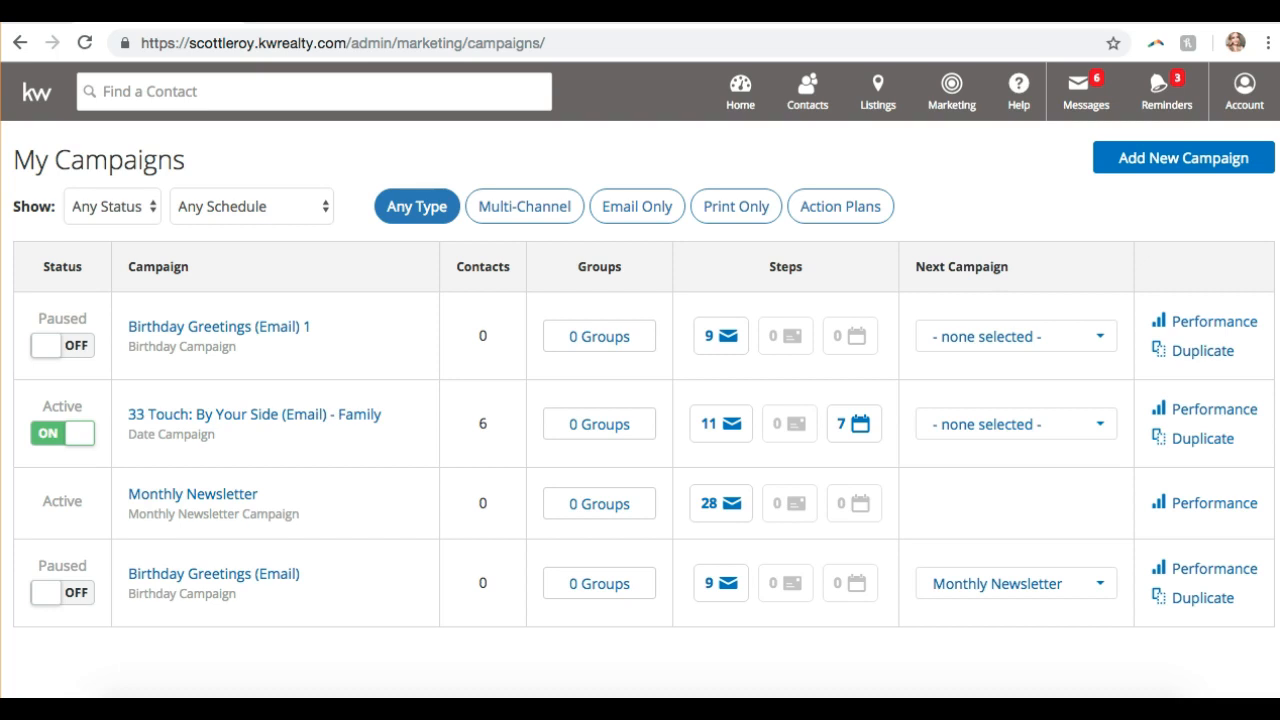
- Open the marketing YouTube channel via slmtraining.com and search it for 'import contacts'
key("super+t")
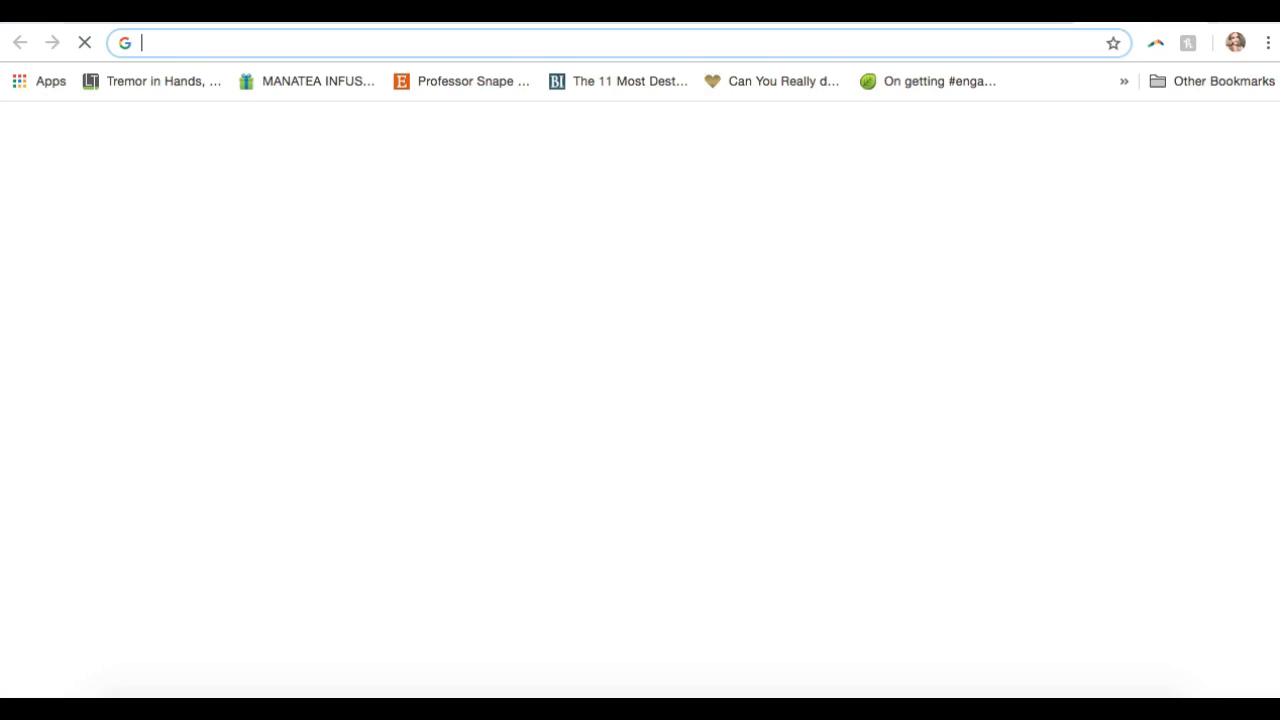
type("slm")
key("Return")
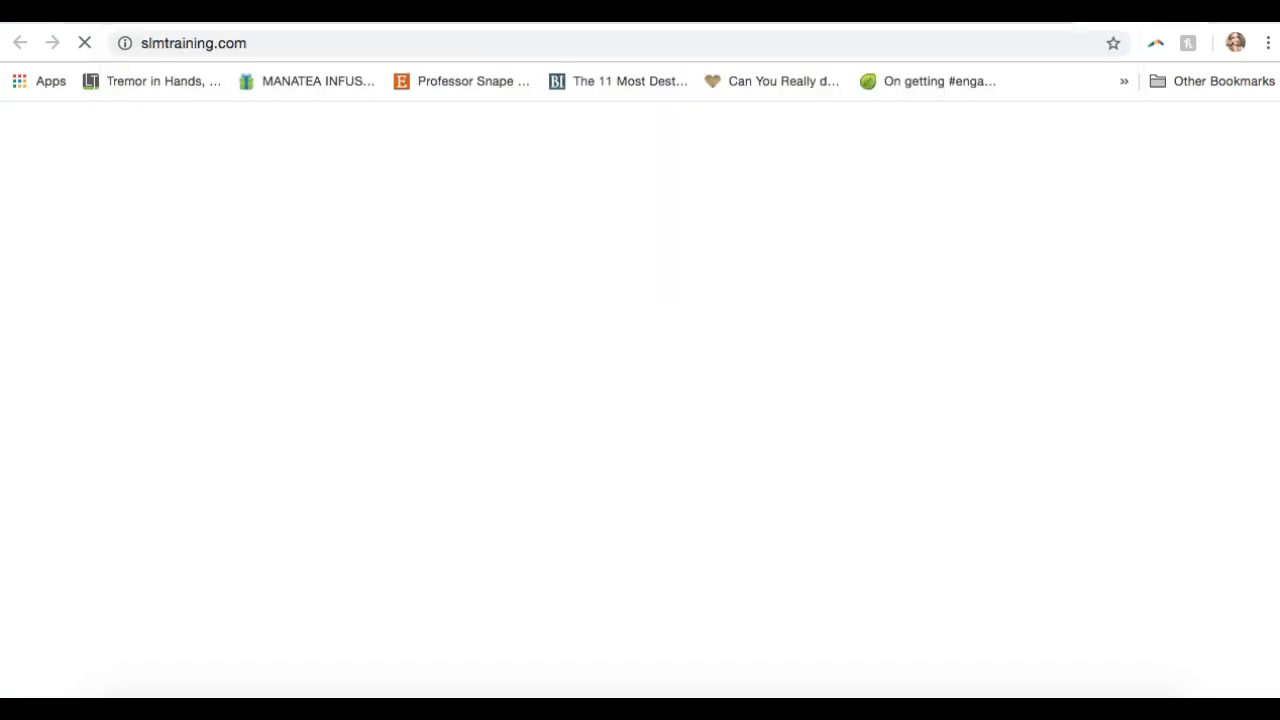
key("super+l")
type("y")
key("Return")
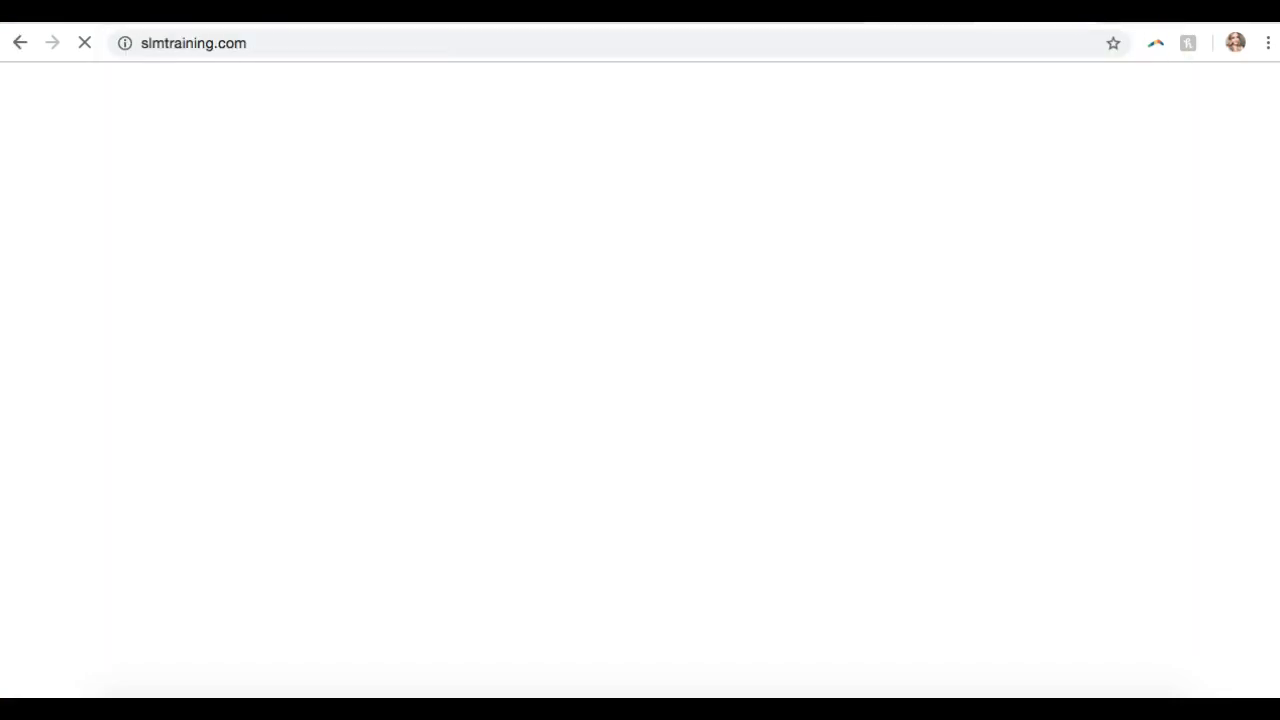
key("super+t")
key("ctrl+Tab")
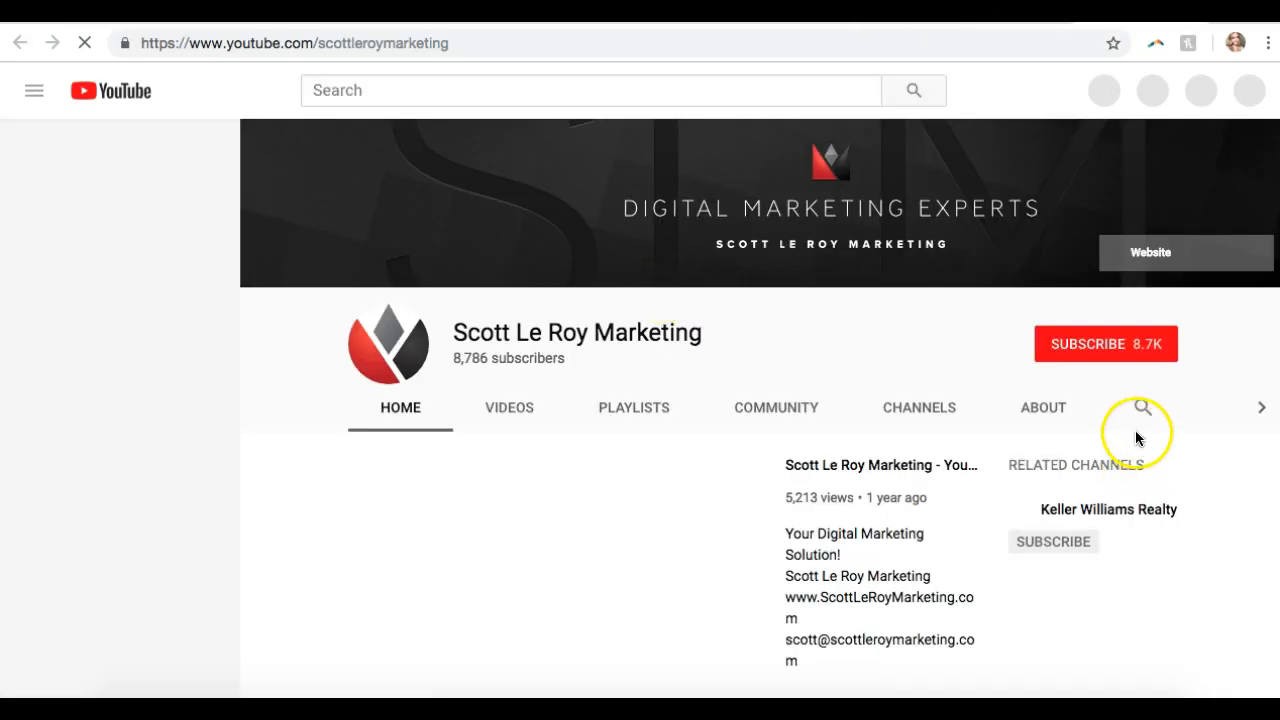
left_click(1138, 408)
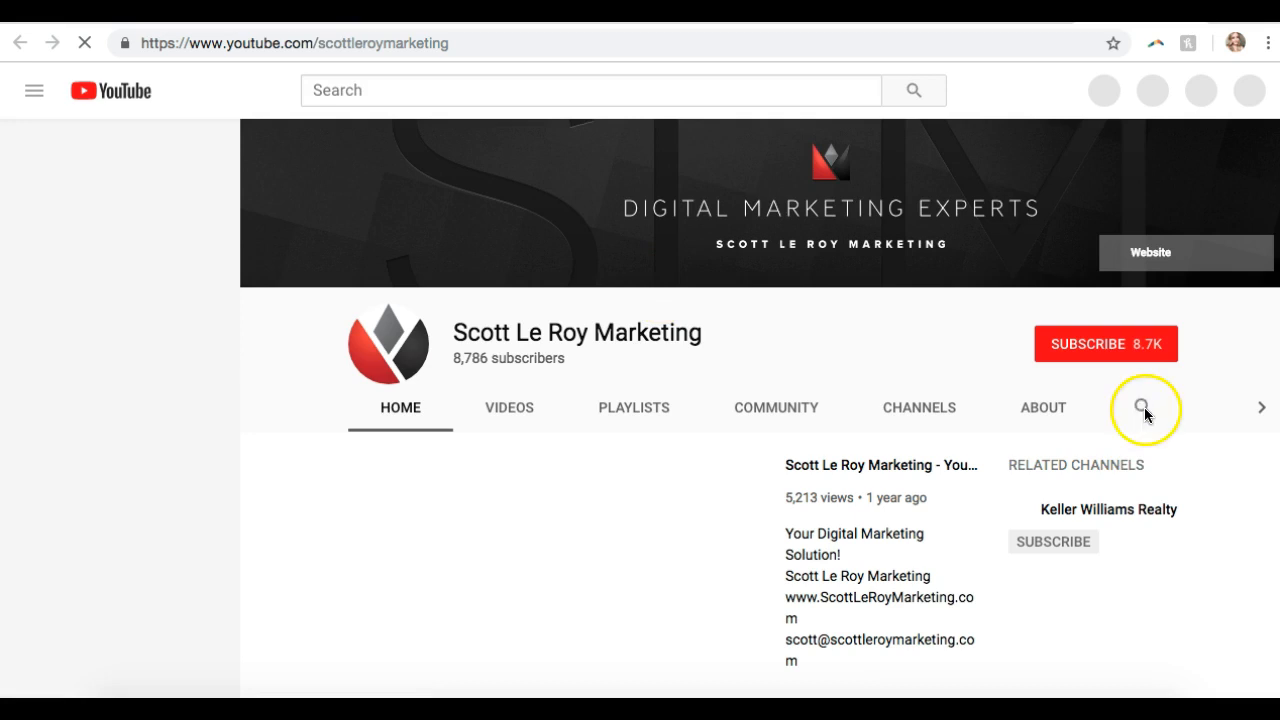
type("import contacts")
key("Return")
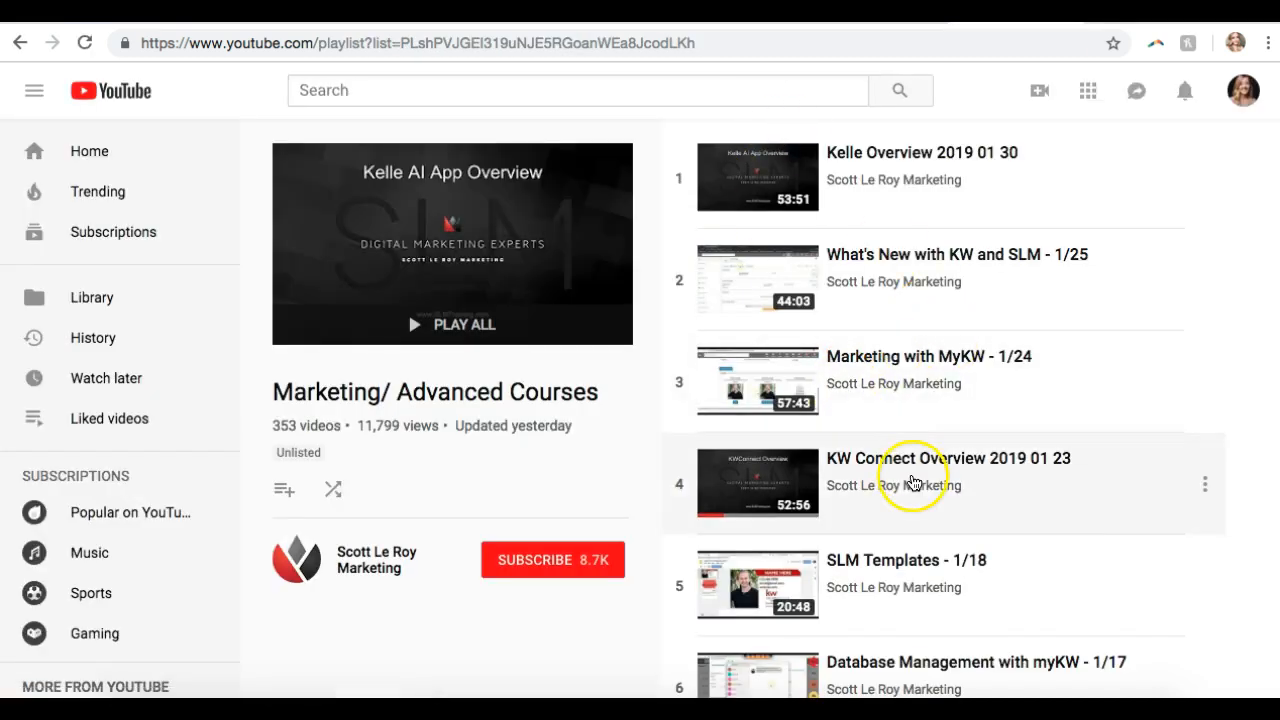
- Share the Database Management with myKW video link in the meeting chat
scroll(910, 486, "down", 2)
left_click(784, 587)
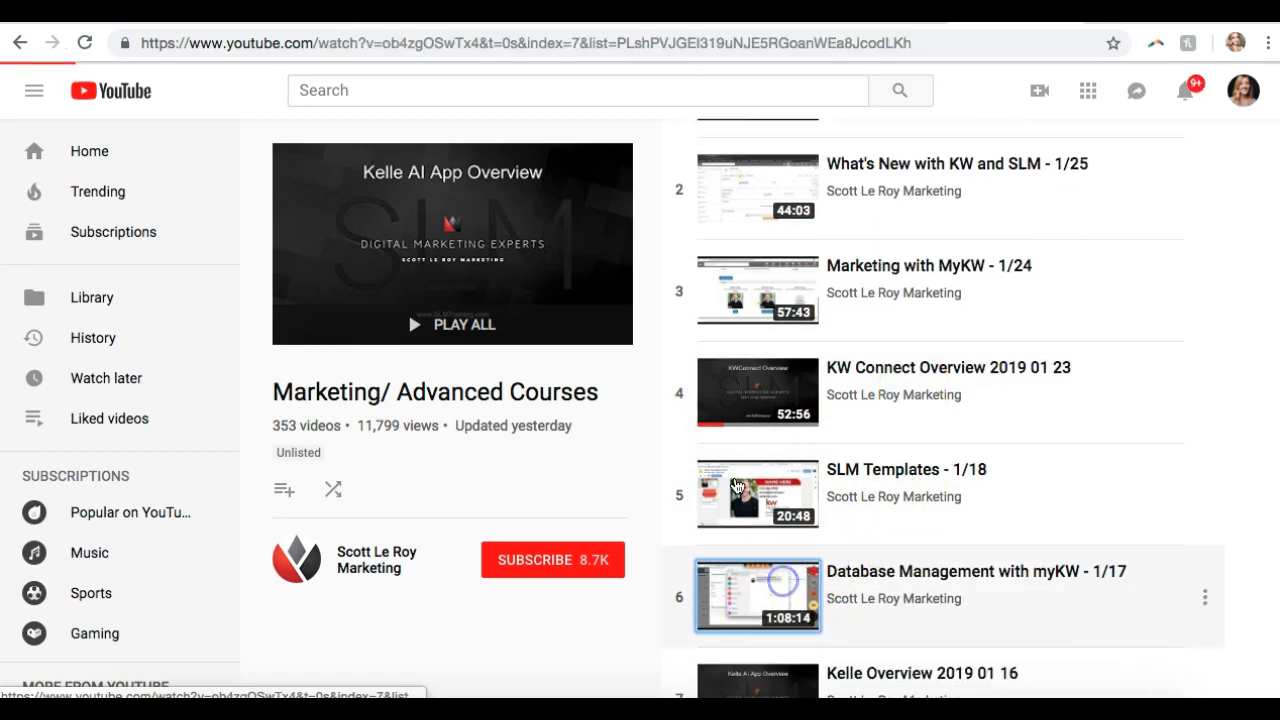
left_click(491, 43)
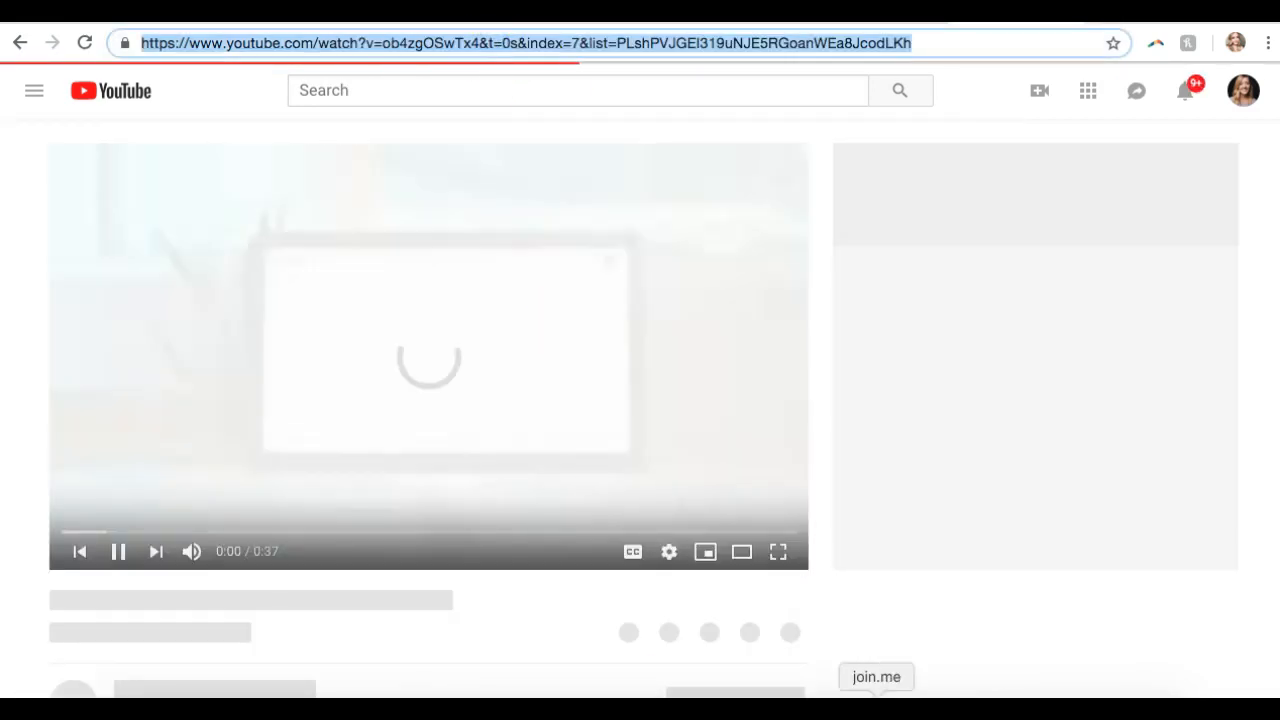
left_click(877, 703)
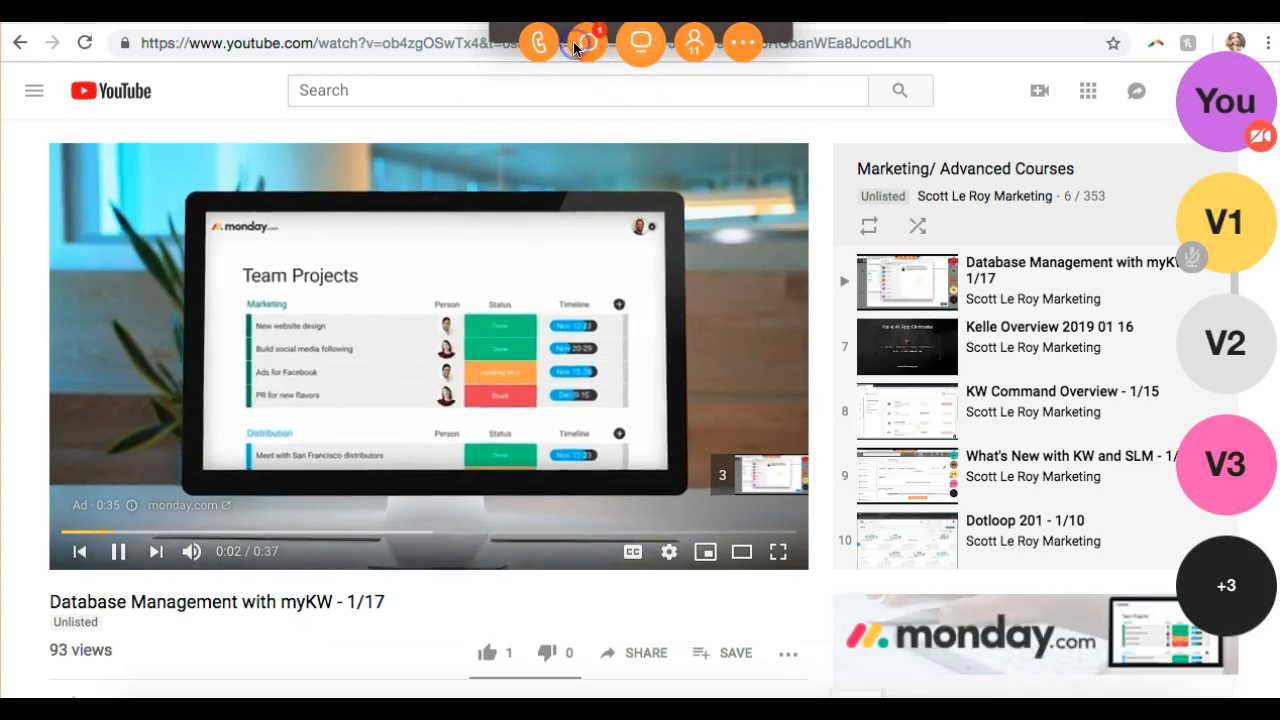
left_click(573, 41)
left_click(655, 551)
type("https://www.youtube.com/watch?v=ob4zgOSwTx4&t=0s&index=7&list=PLshPVJGEl319uNJE5RGoanWEa8JcodLKh")
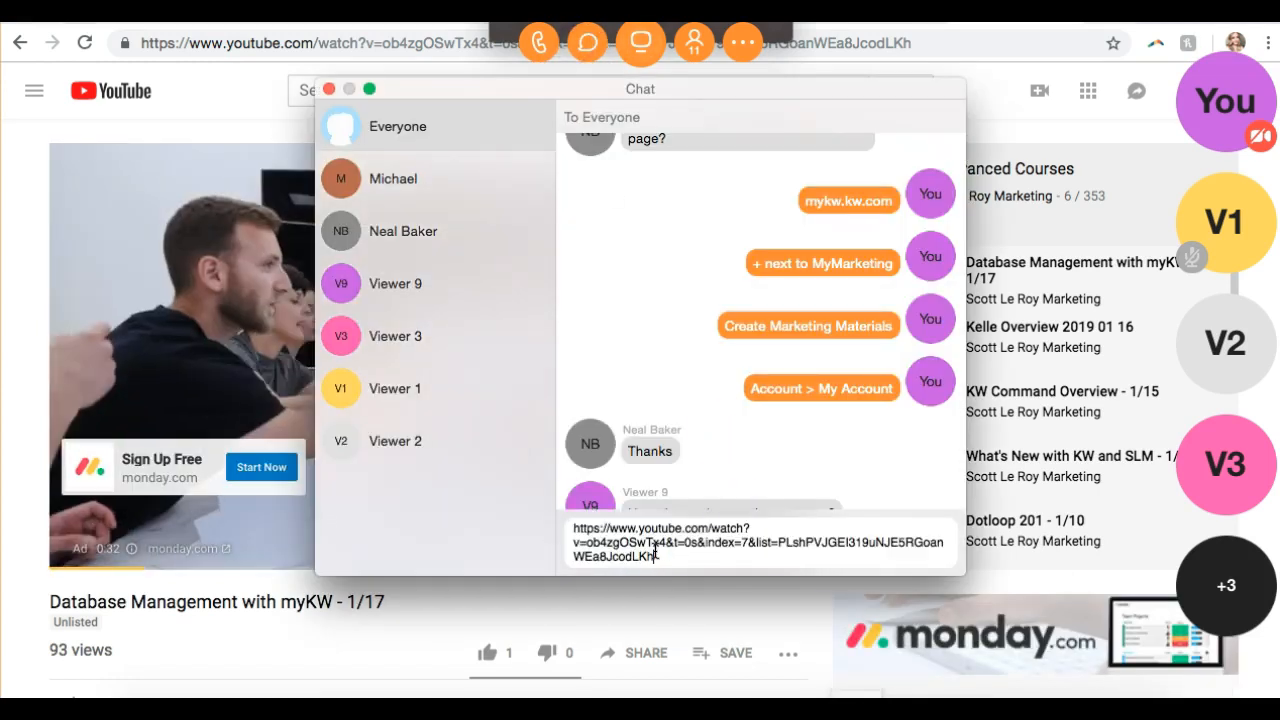
key("Return")
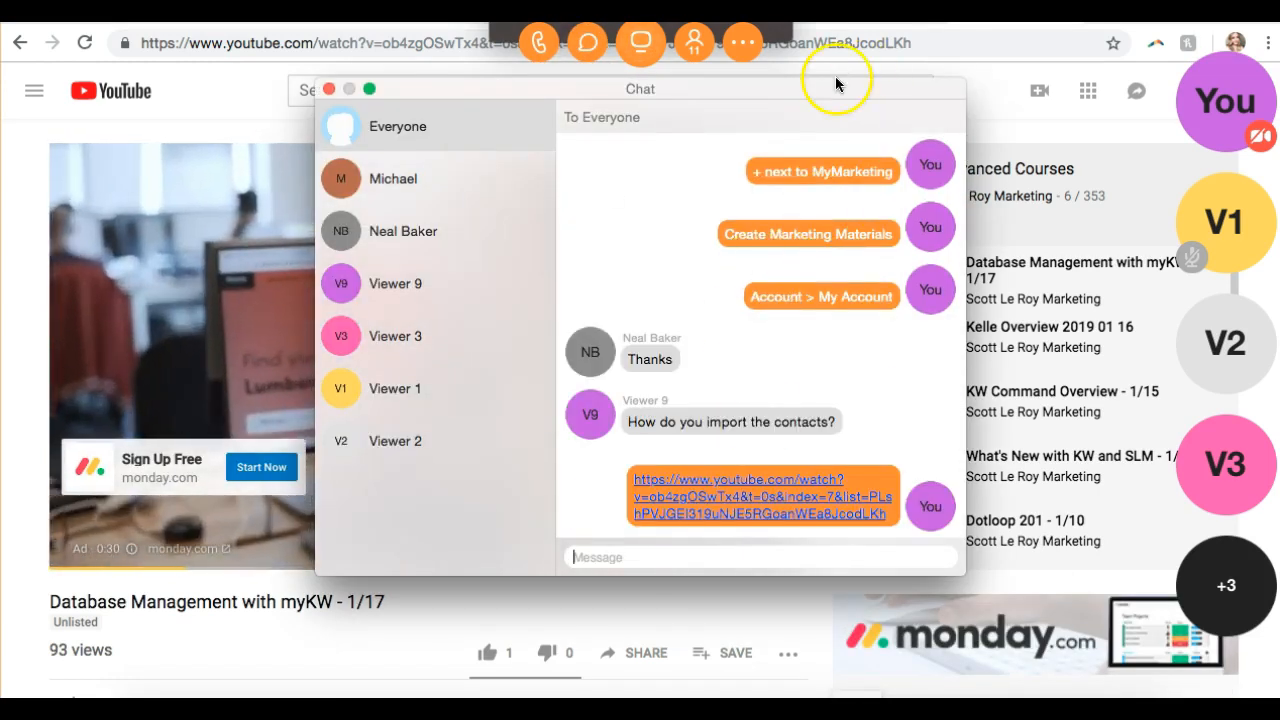
- Open the How To Import Contacts (Updated for 2018) video and share its link in chat
left_click(850, 43)
left_click(1075, 14)
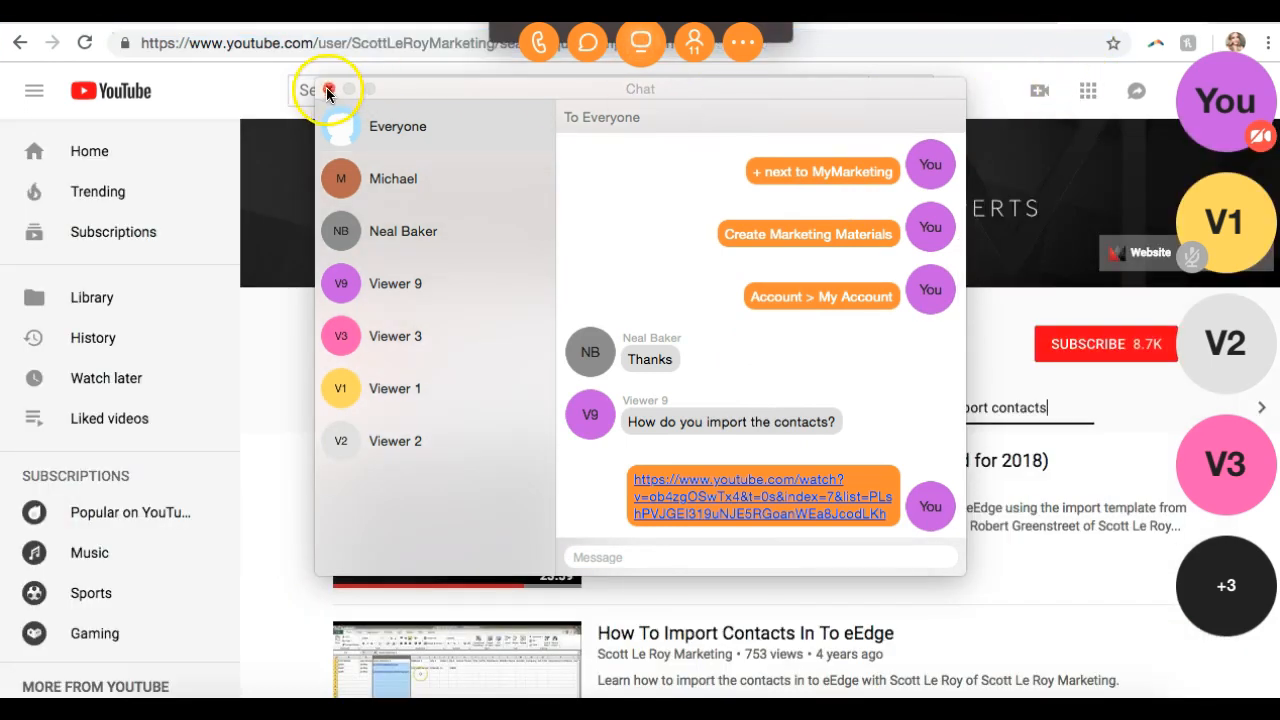
left_click(329, 89)
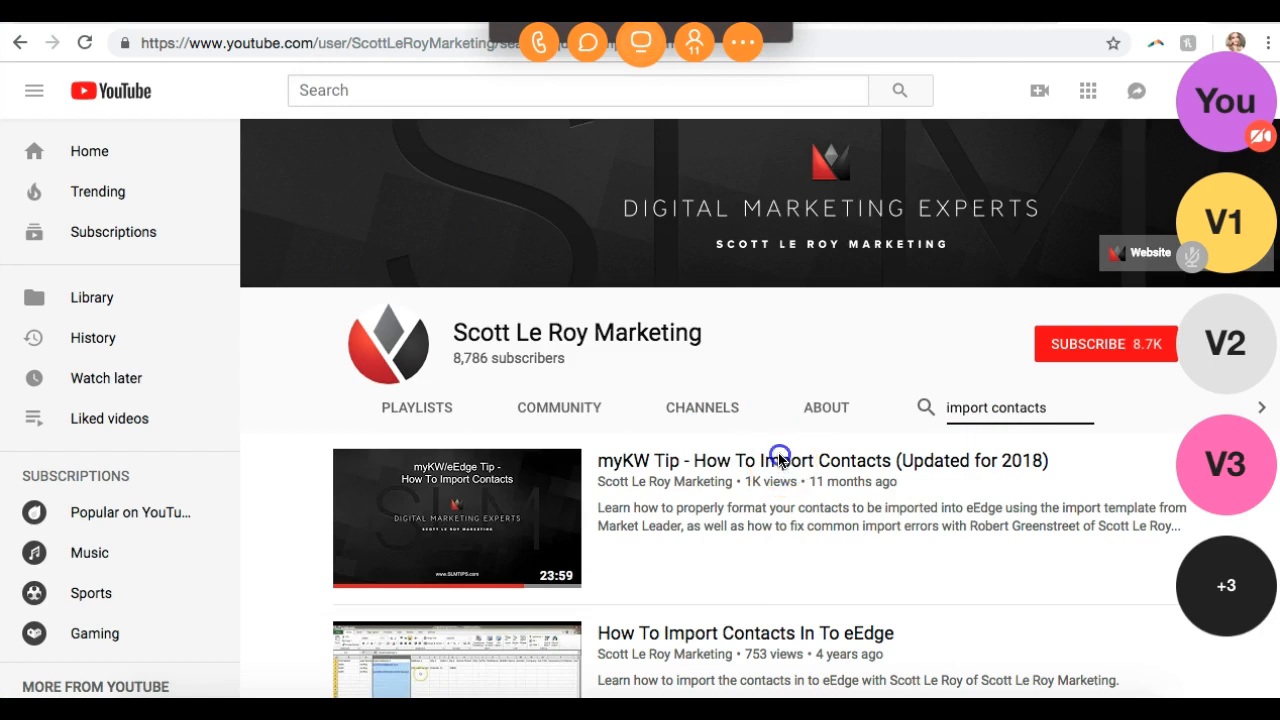
left_click(745, 460)
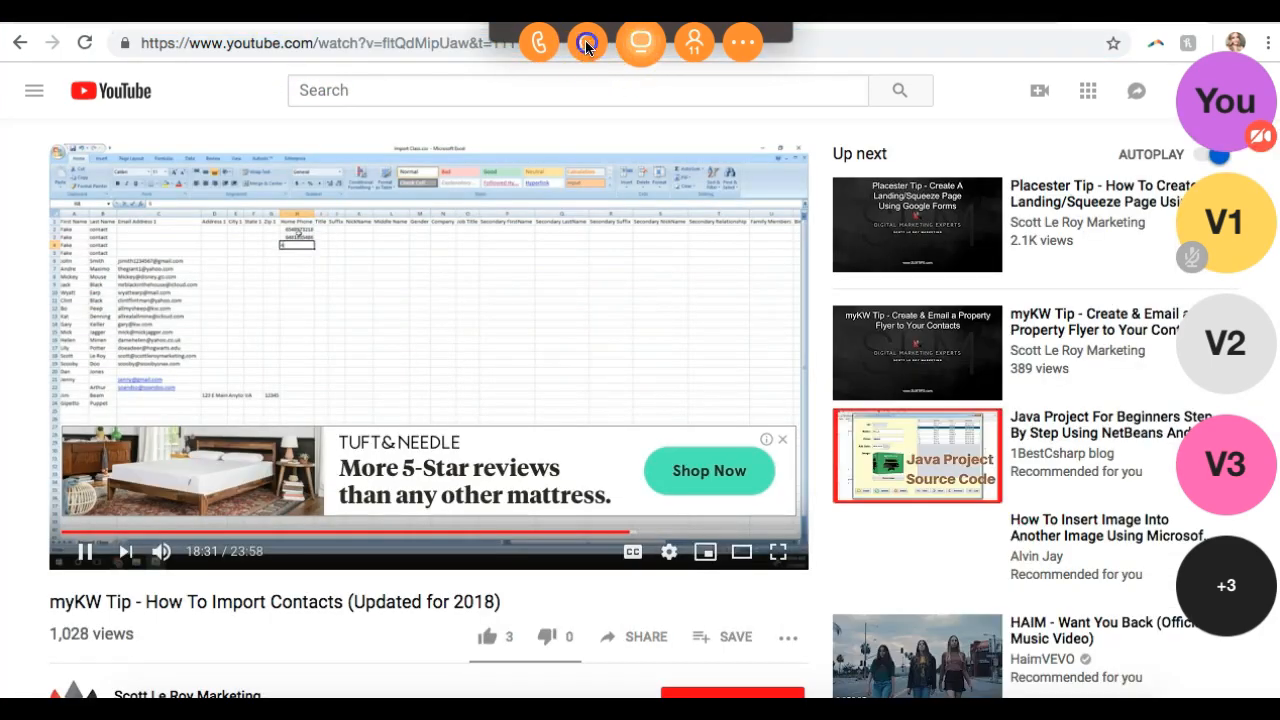
left_click(587, 47)
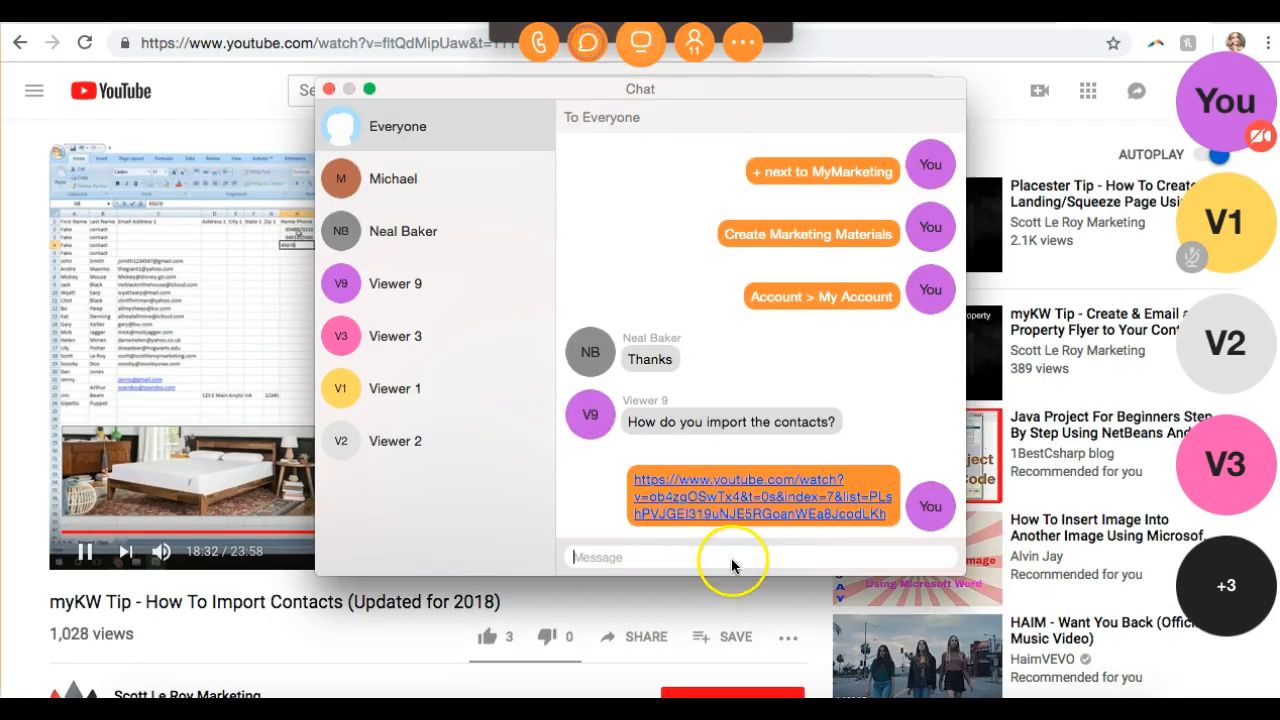
left_click(682, 553)
type("https://www.youtube.com/watch?v=fltQdMipUaw&t=1111s")
key("Return")
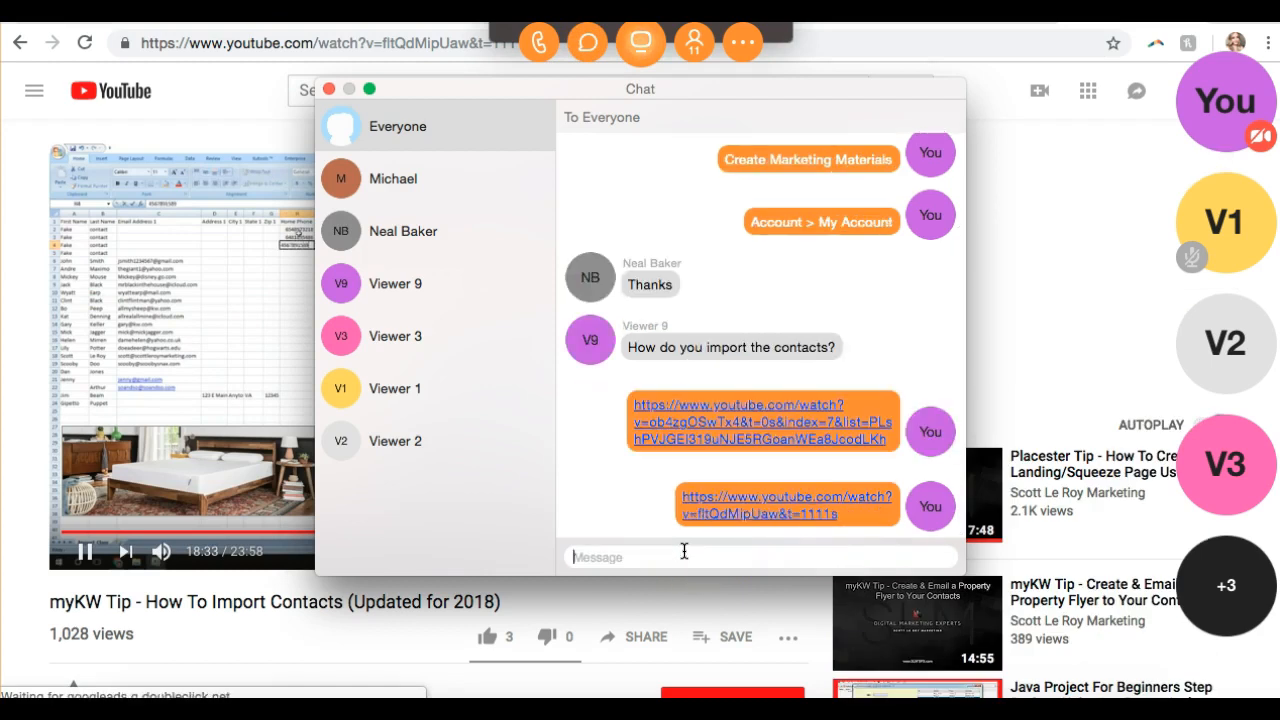
left_click(983, 43)
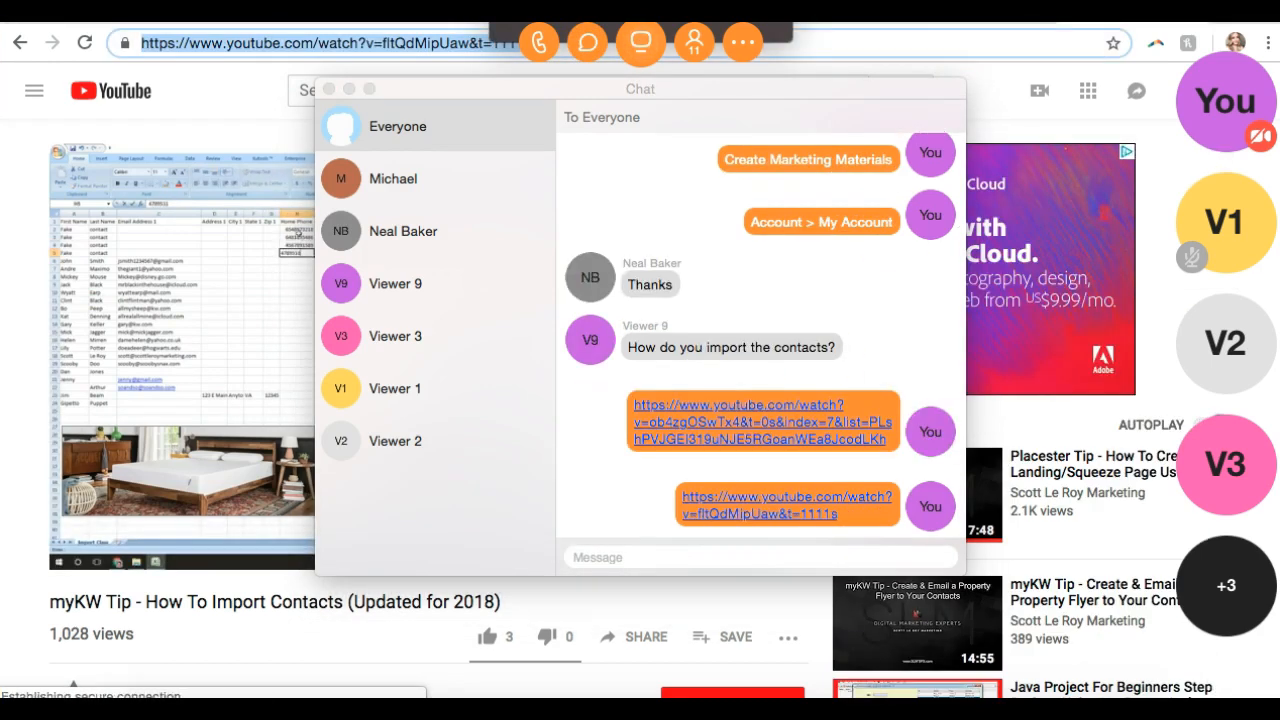
left_click(587, 43)
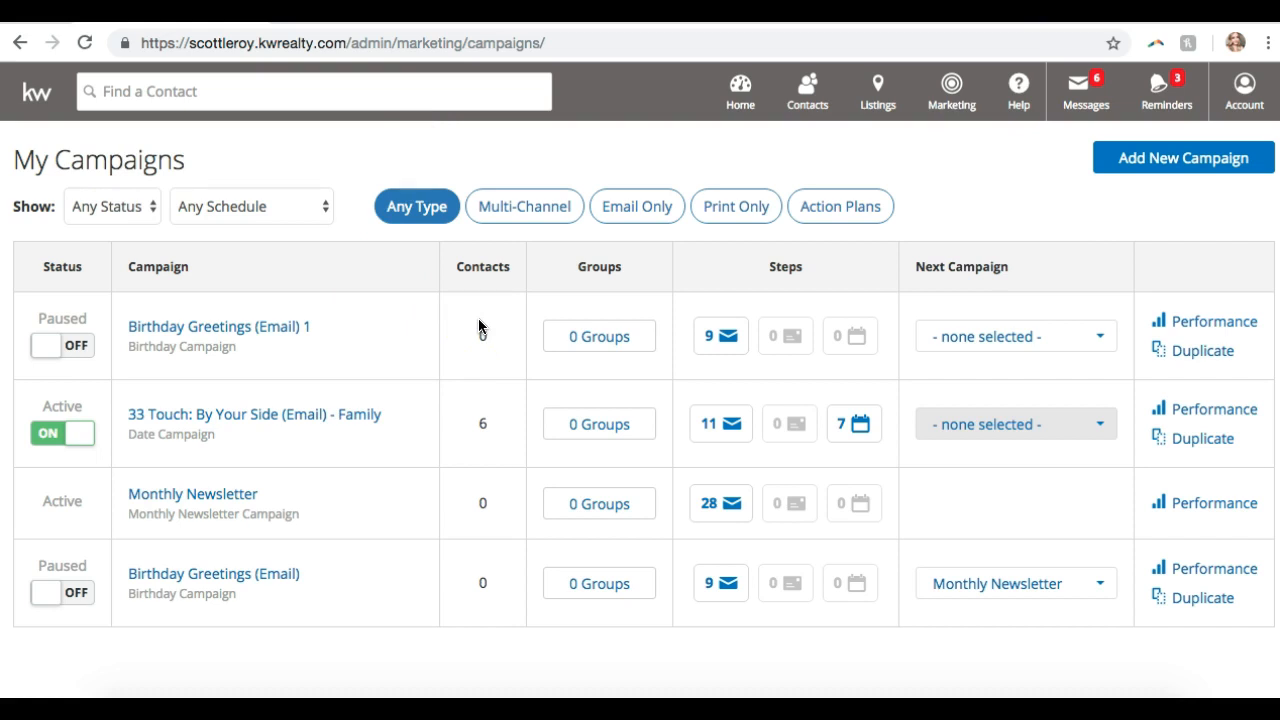
- Check the 33 Touch campaign's step performance (0 emails sent), then return to My Campaigns
left_click(1184, 415)
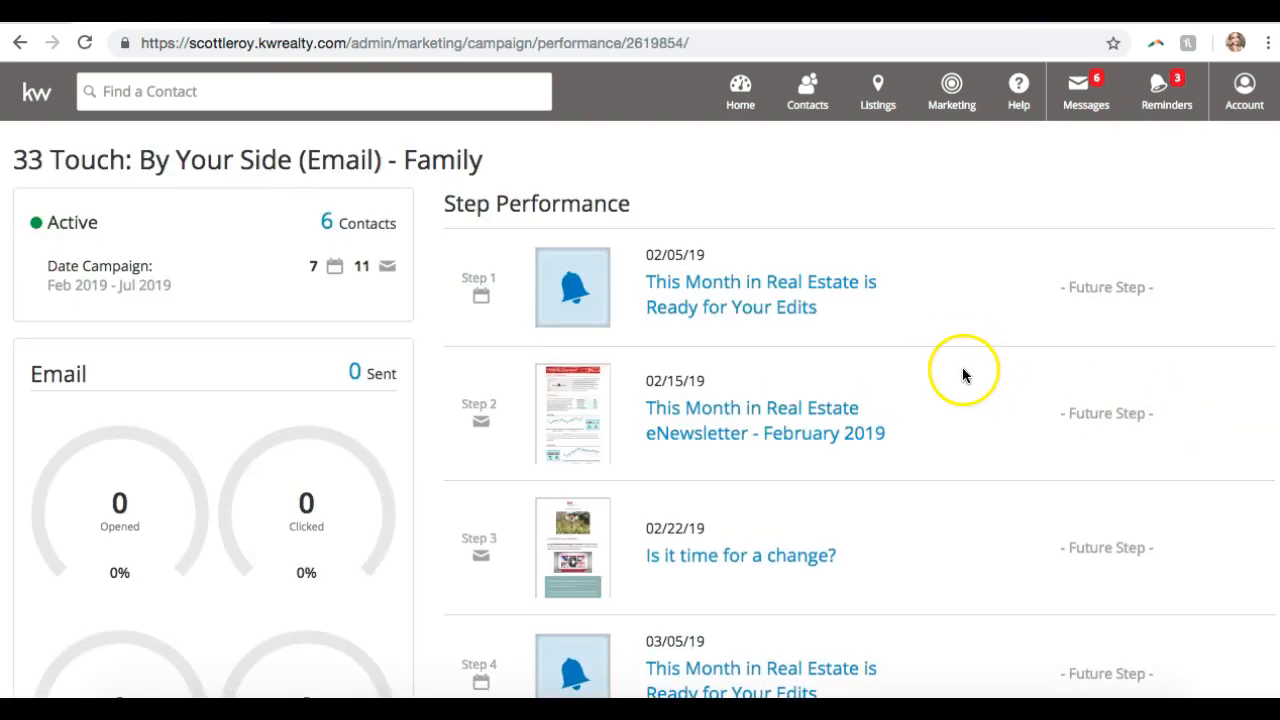
scroll(220, 378, "down", 2)
scroll(220, 371, "down", 2)
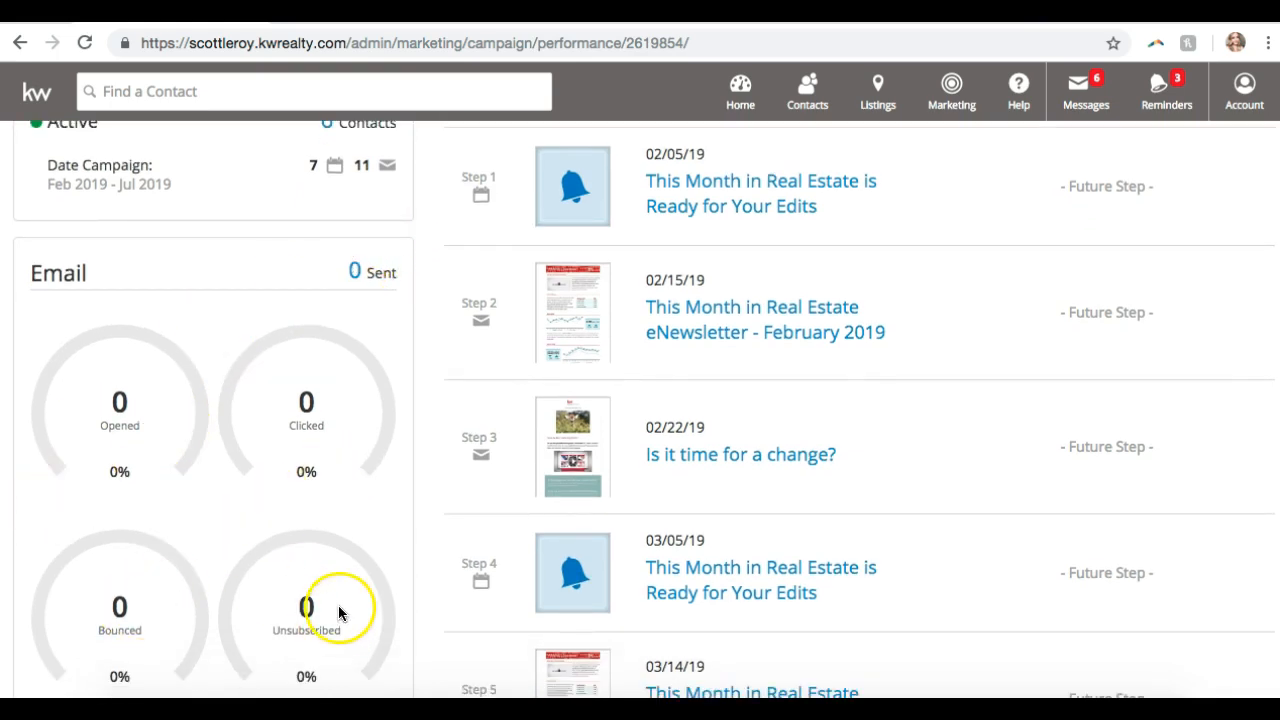
scroll(479, 430, "up", 3)
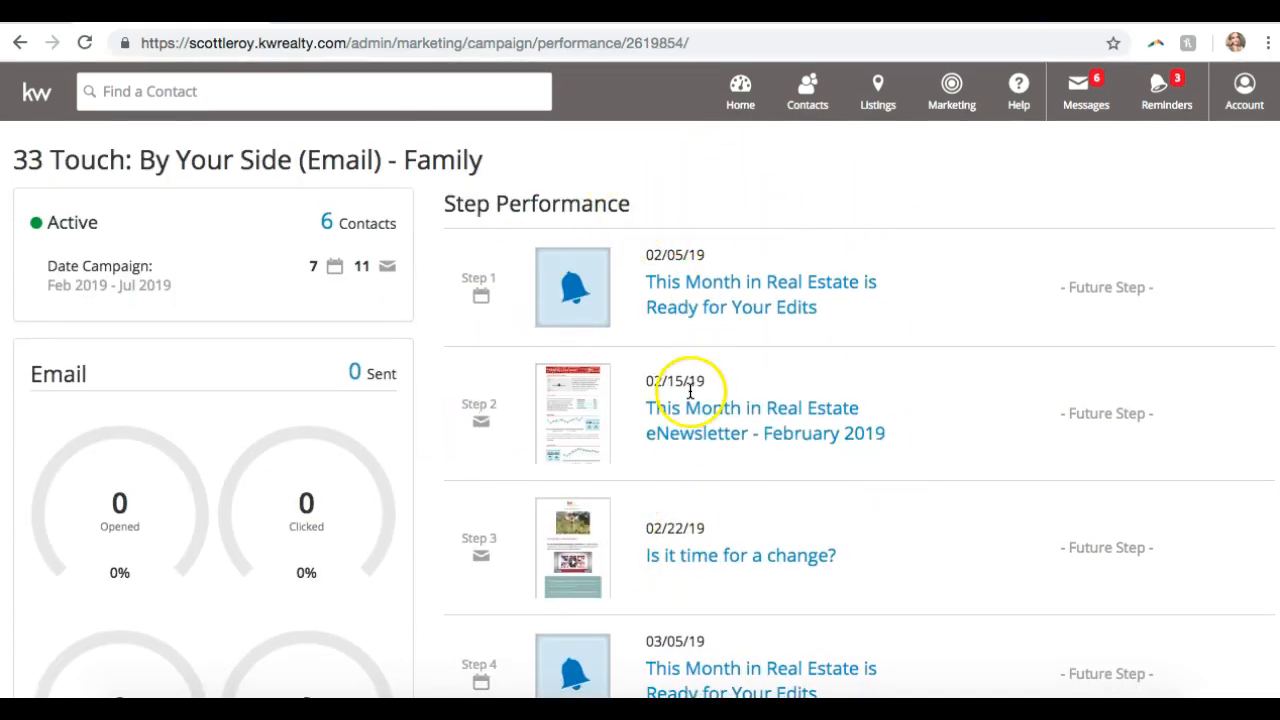
left_click(20, 43)
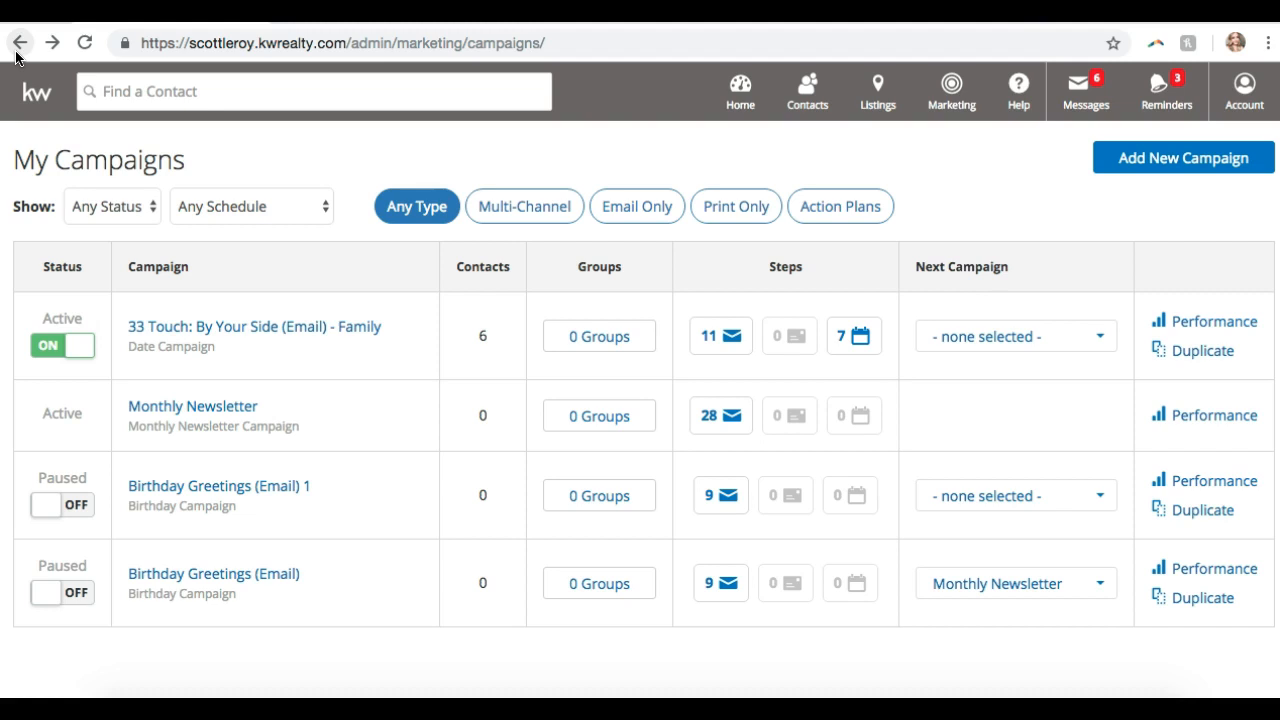
- Delete the 33 Touch: By Your Side (Email) - Family campaign from its Review and Activate section
left_click(236, 326)
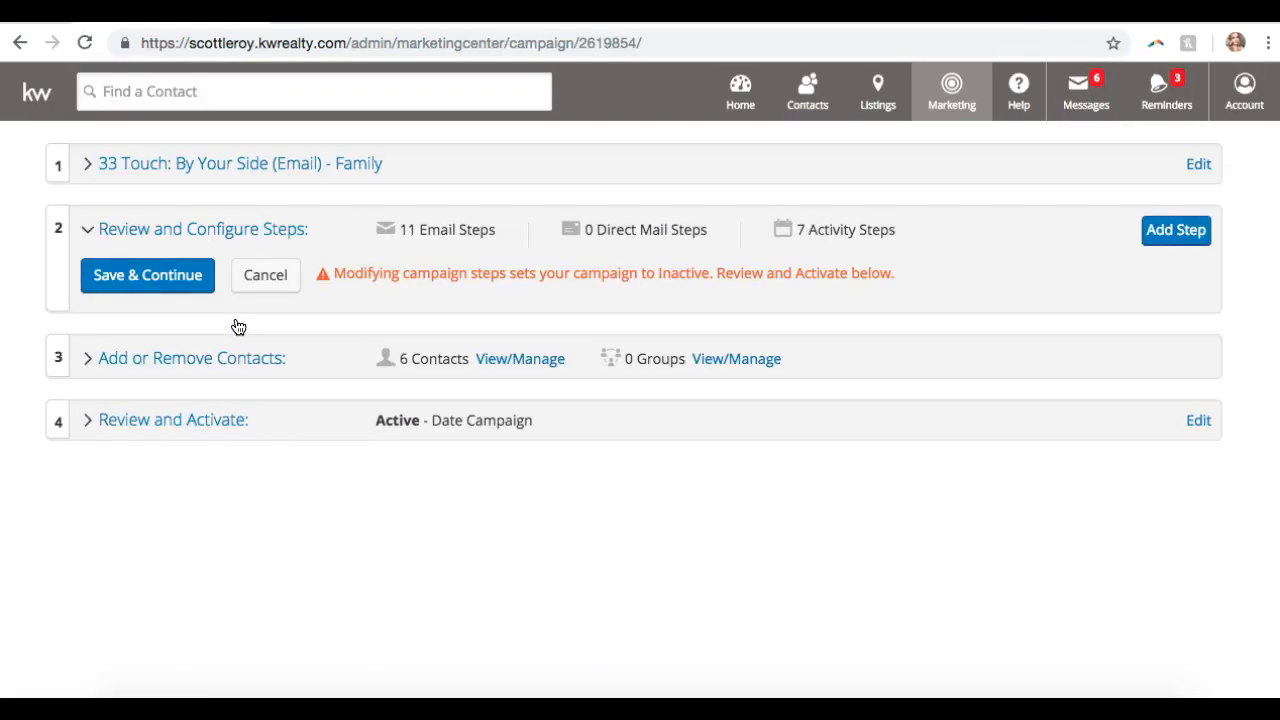
scroll(225, 347, "down", 20)
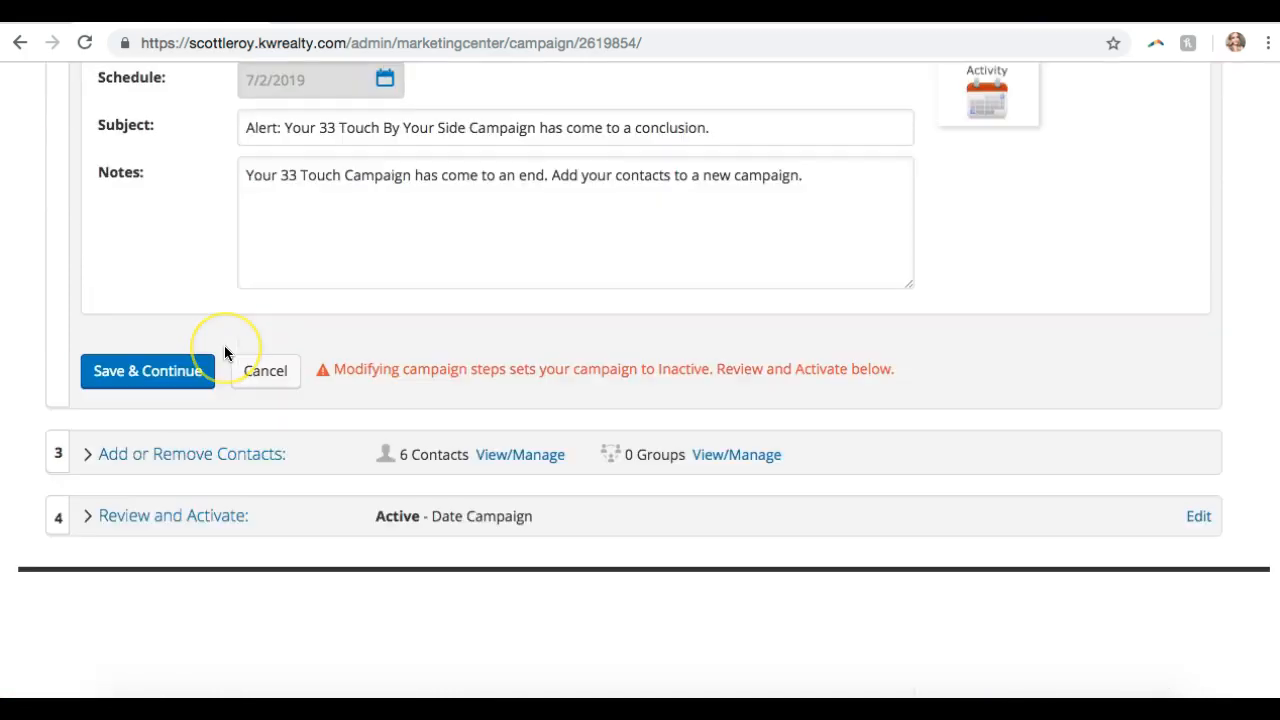
left_click(154, 607)
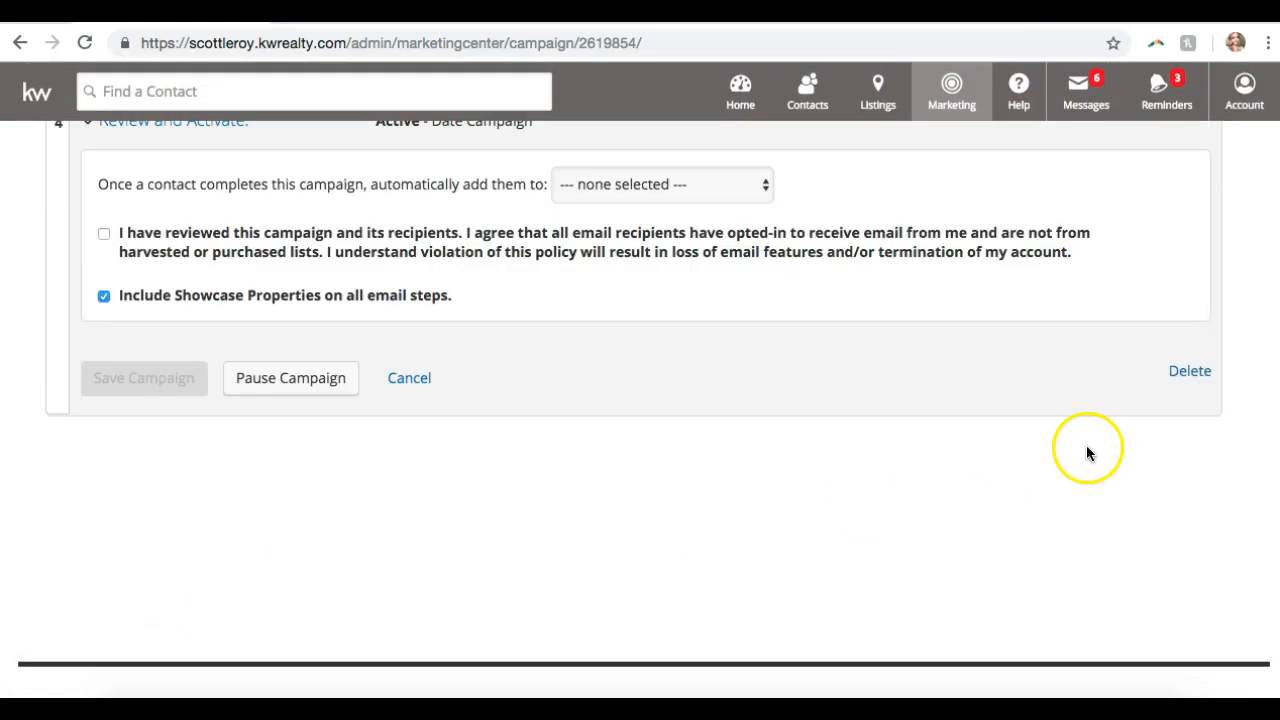
scroll(1117, 450, "up", 1)
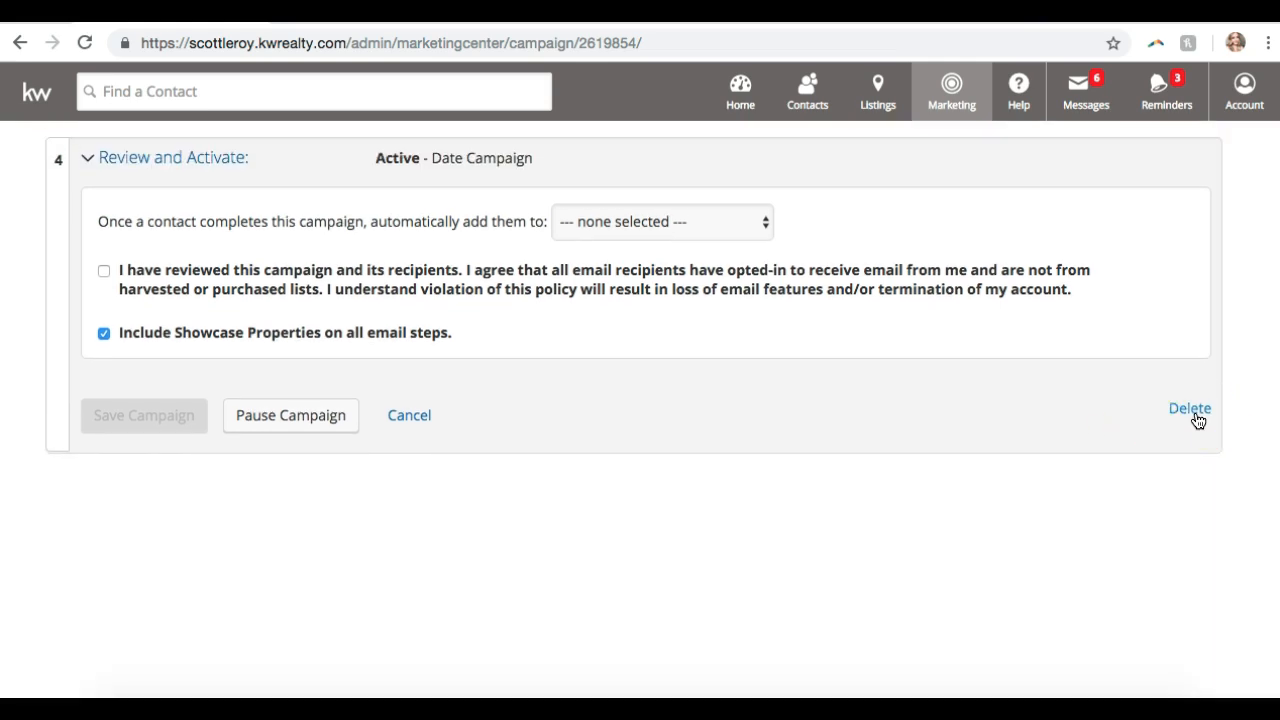
left_click(1196, 414)
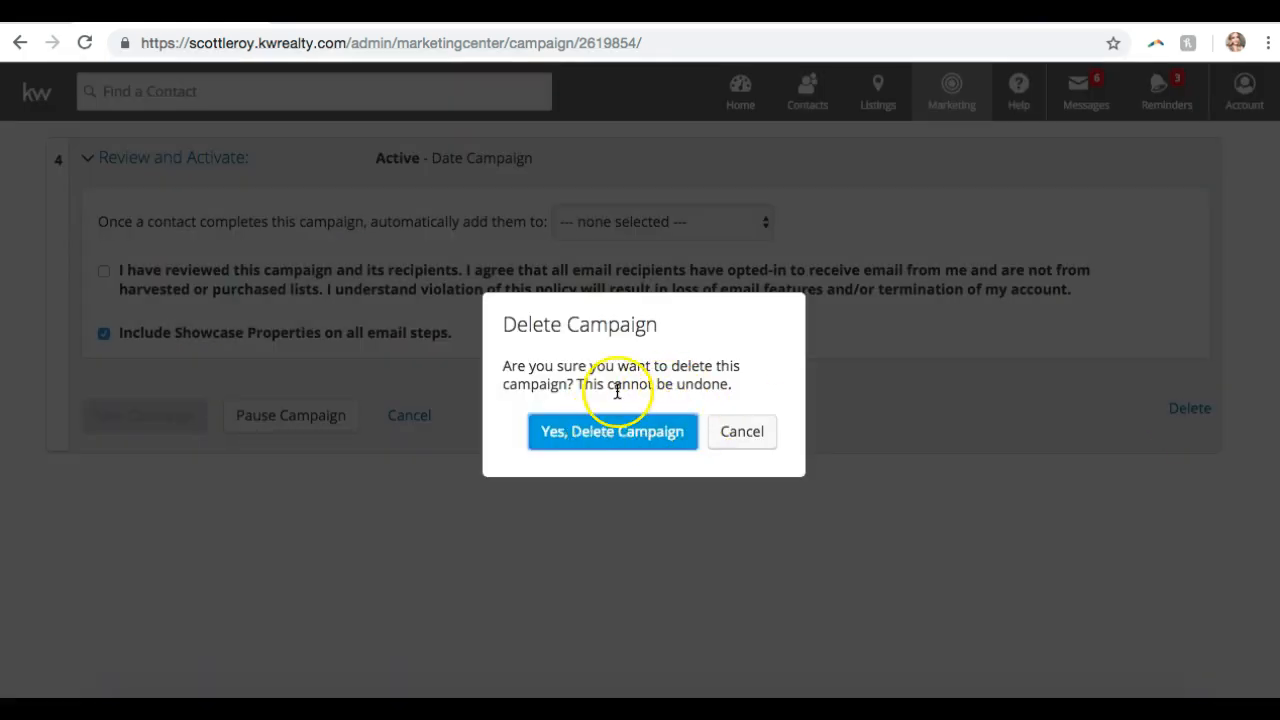
left_click(655, 432)
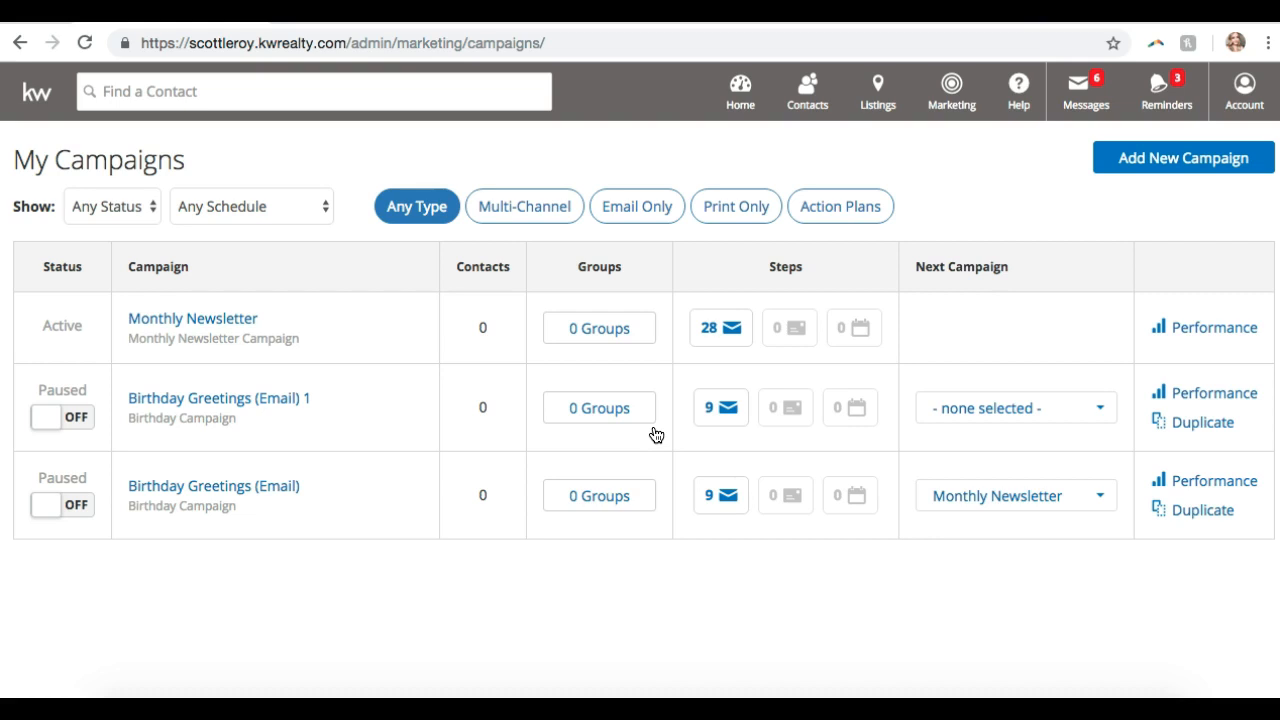
left_click(951, 92)
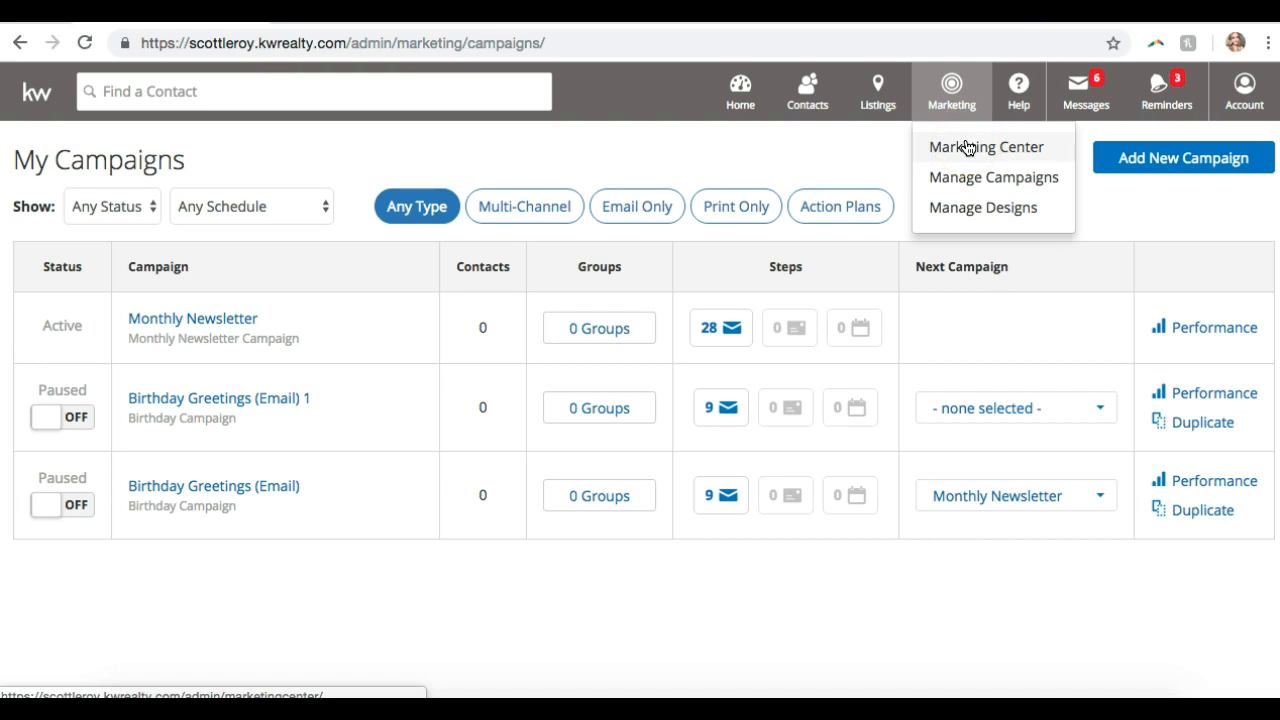
- Open the Marketing Center's Email & Video Marketing design library listing 489 designs
left_click(967, 148)
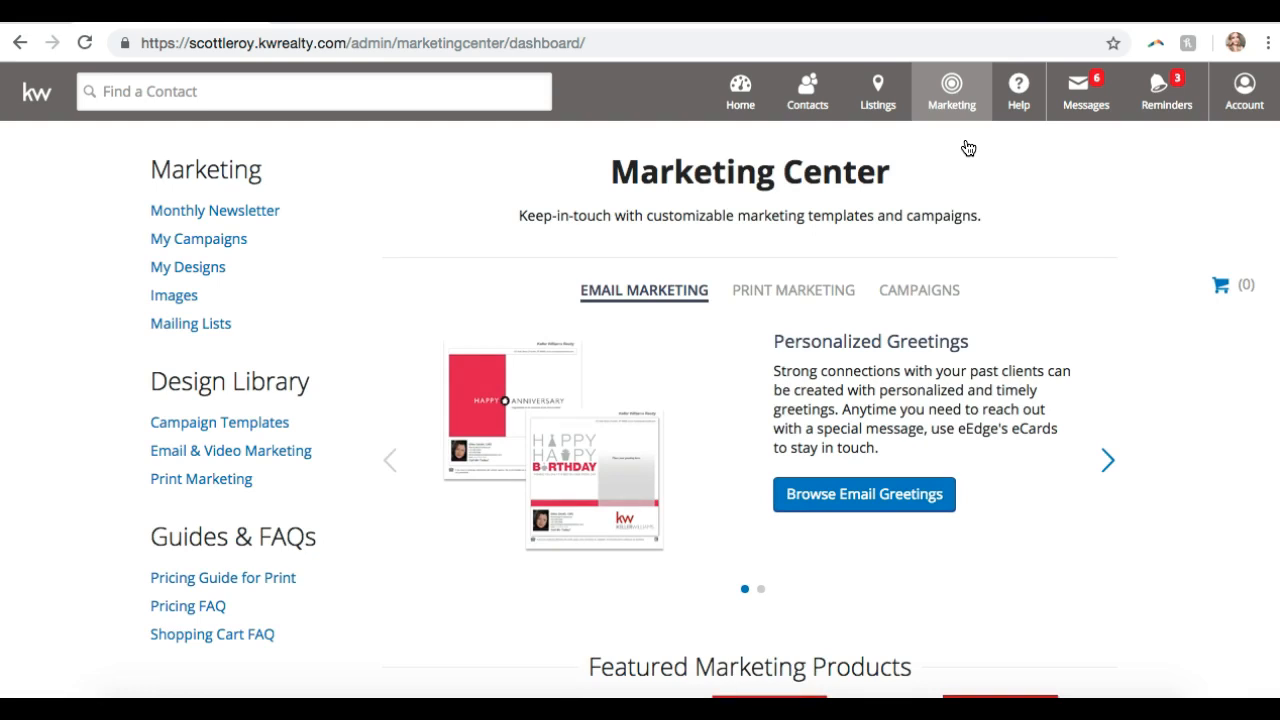
key("F2")
left_click(108, 386)
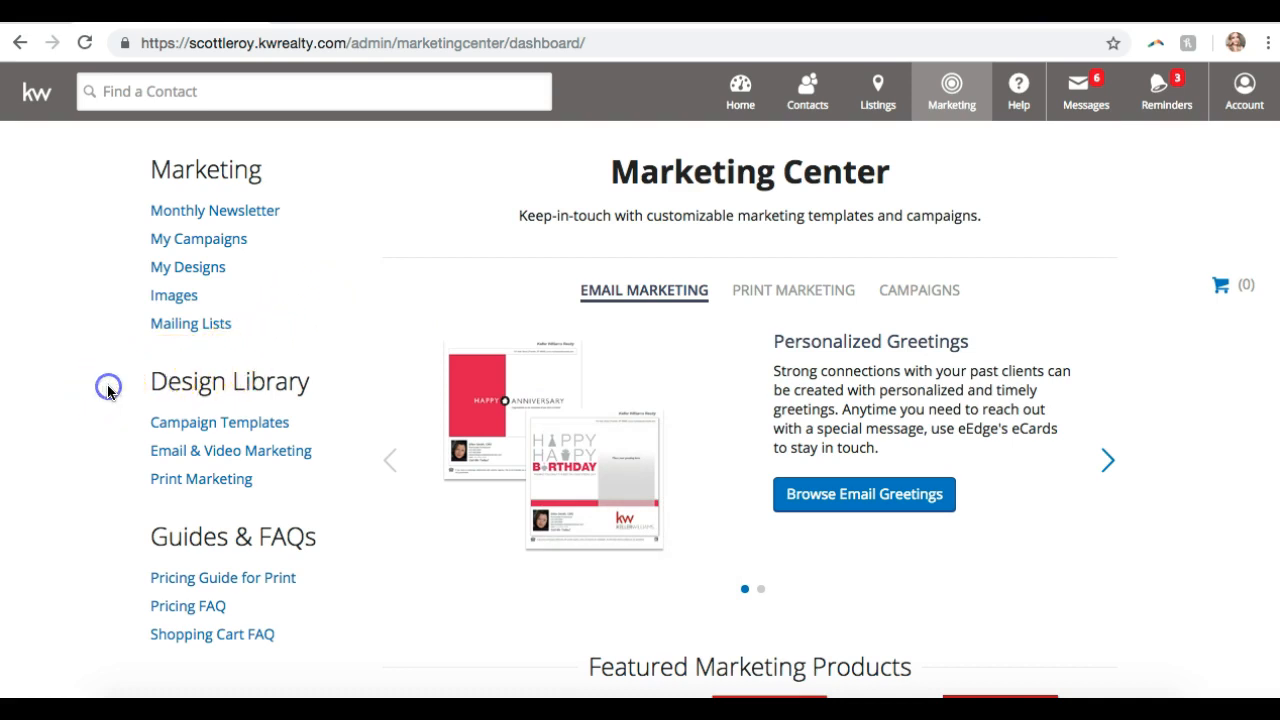
left_click(211, 455)
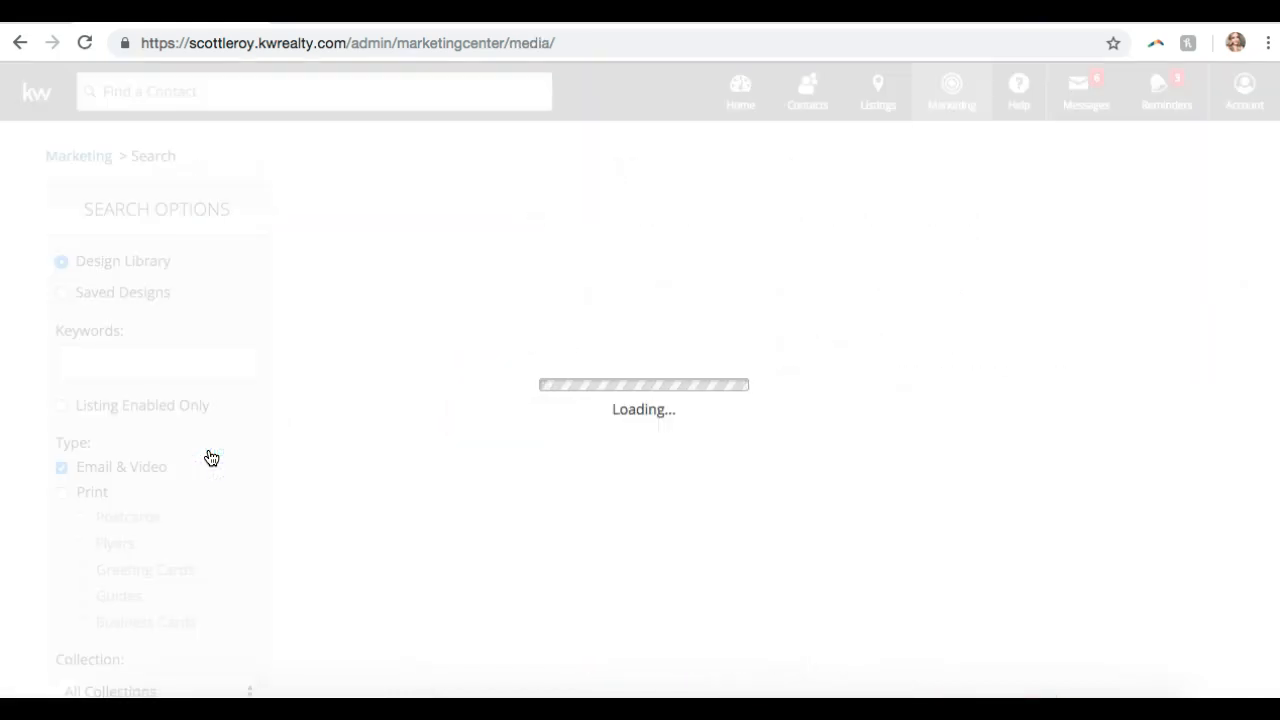
left_click(899, 697)
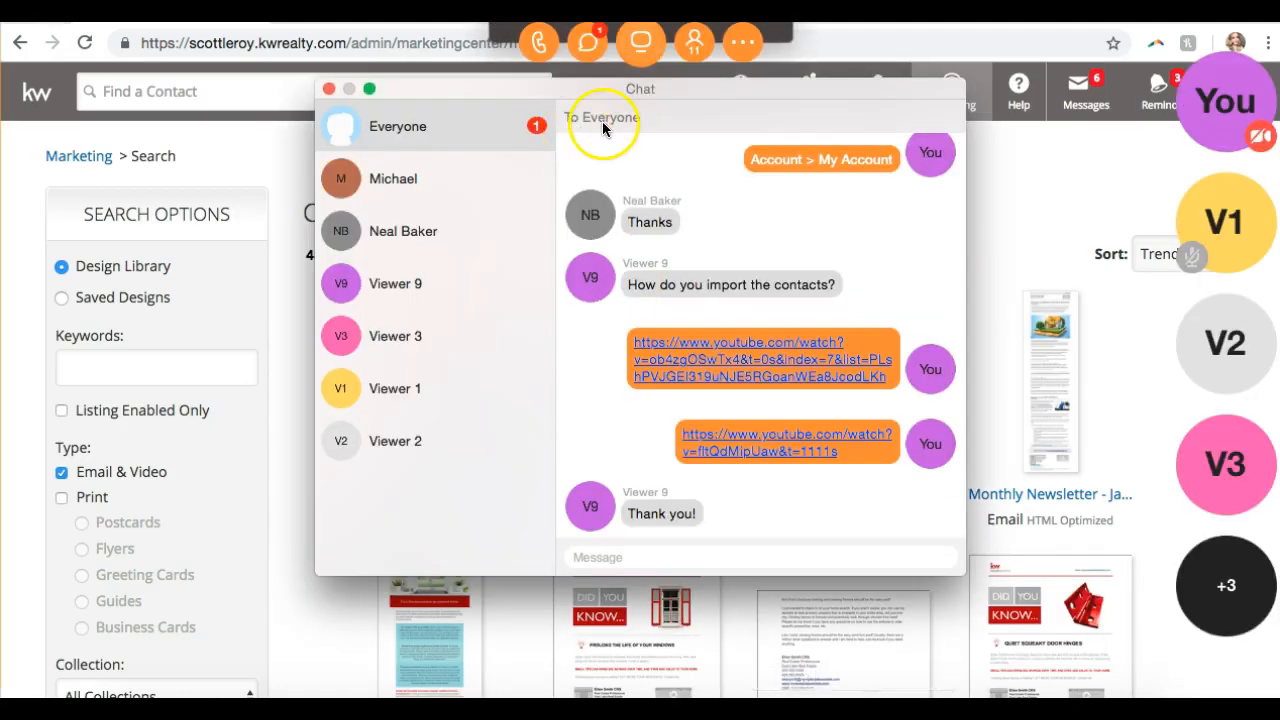
left_click(523, 14)
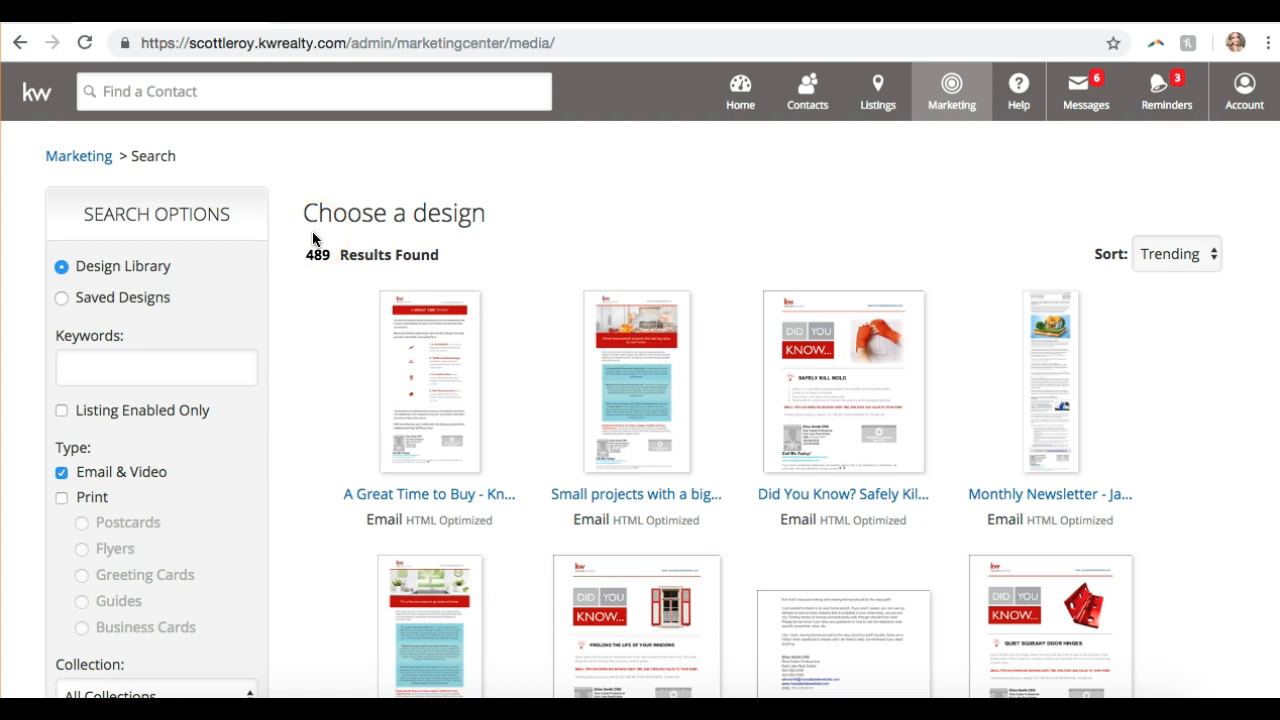
- Select Design Library in Search Options so 489 Email & Video designs are listed
left_click_drag(306, 257, 364, 256)
left_click(570, 276)
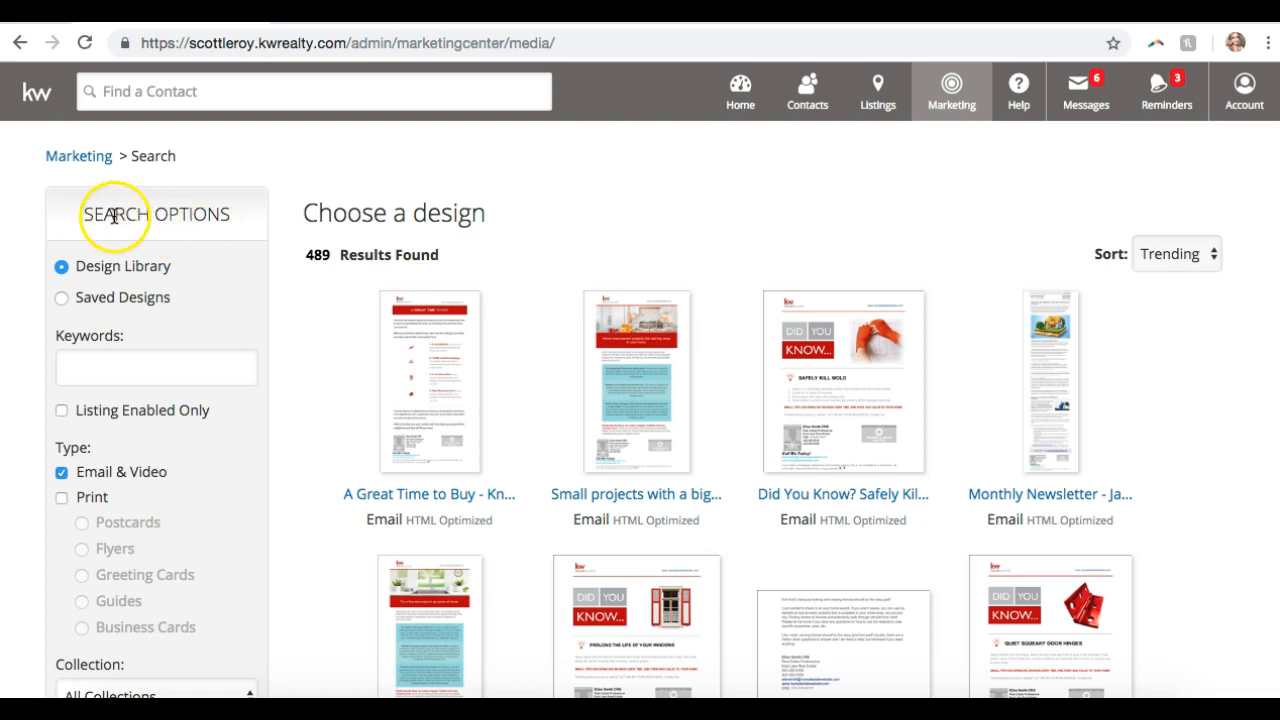
left_click(169, 368)
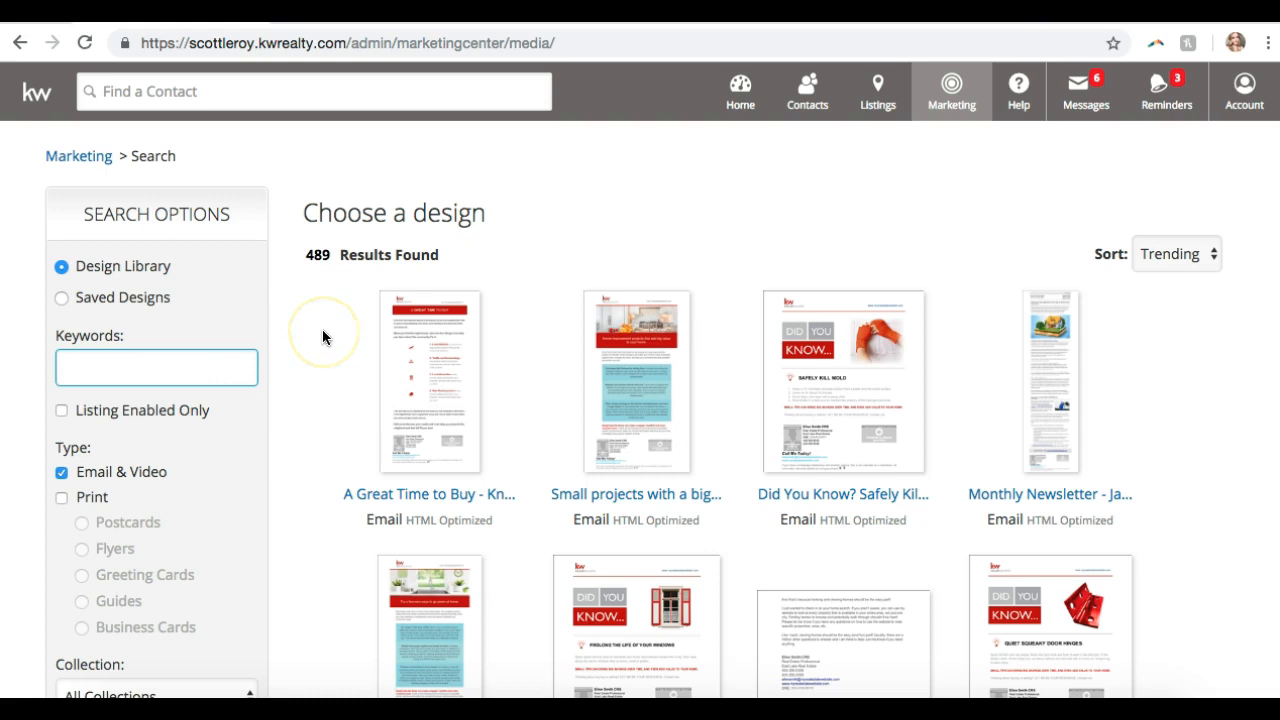
scroll(322, 335, "down", 3)
scroll(322, 335, "up", 3)
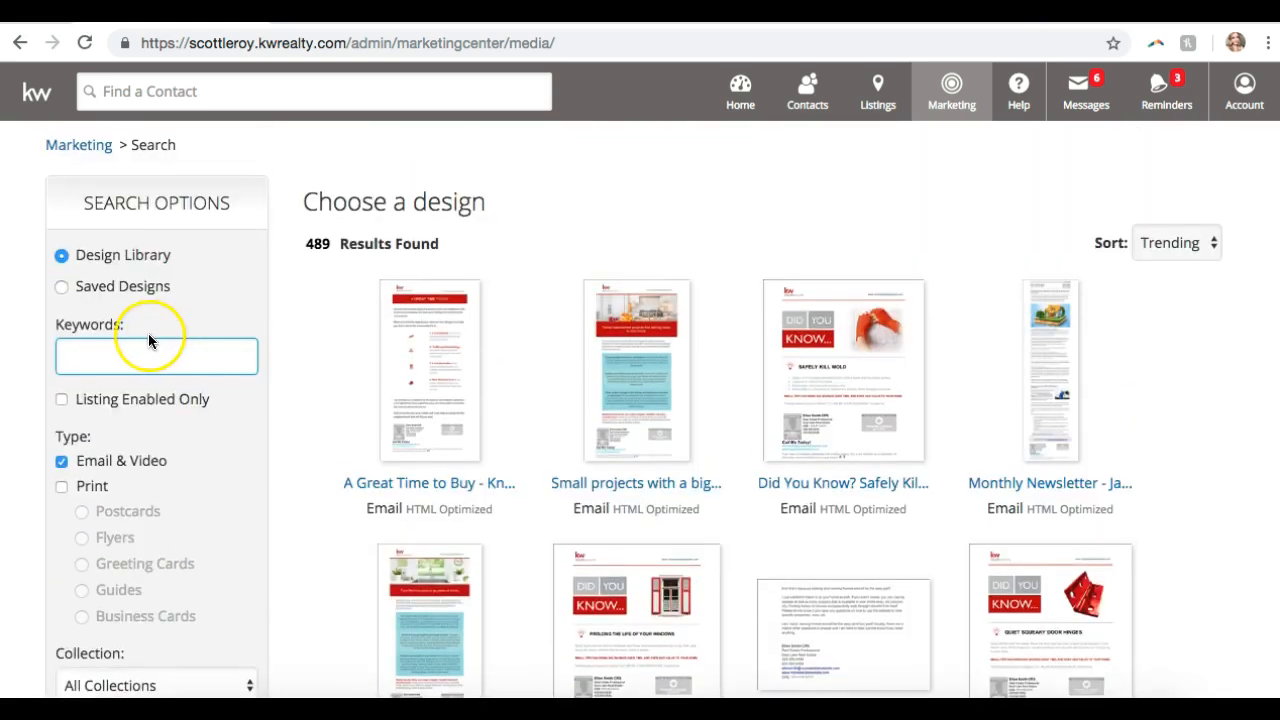
left_click(108, 287)
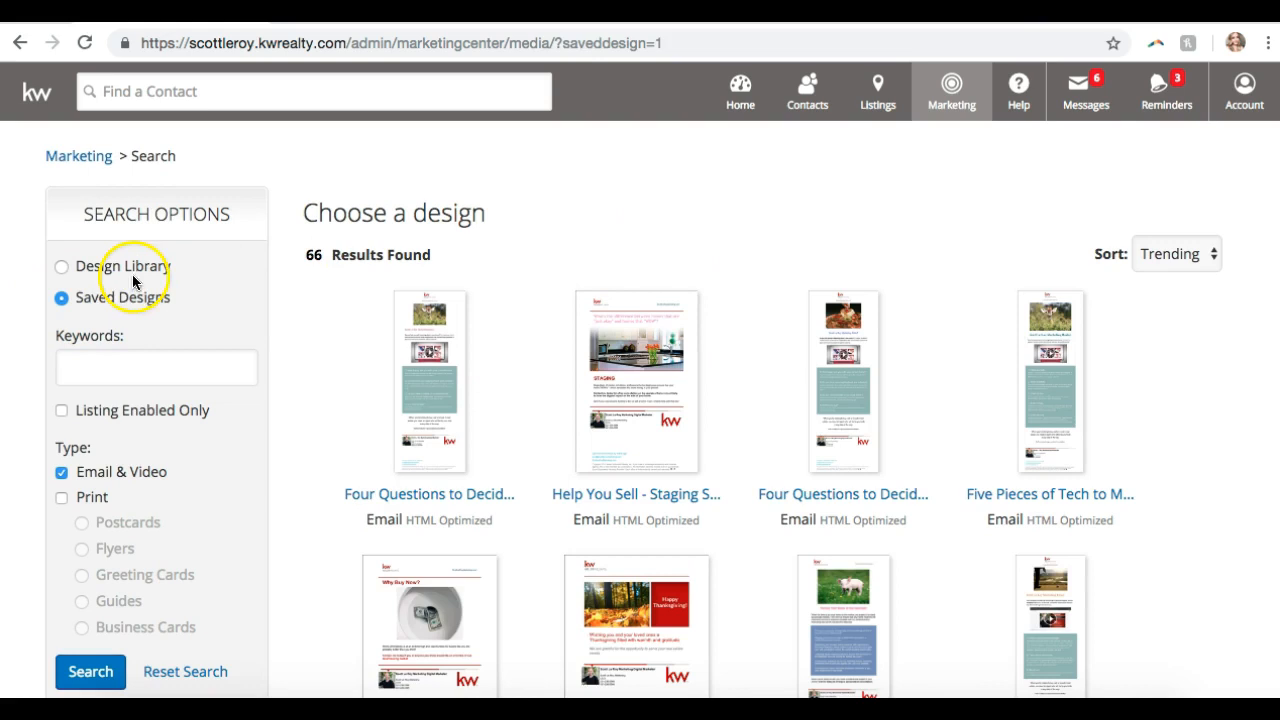
scroll(295, 310, "down", 10)
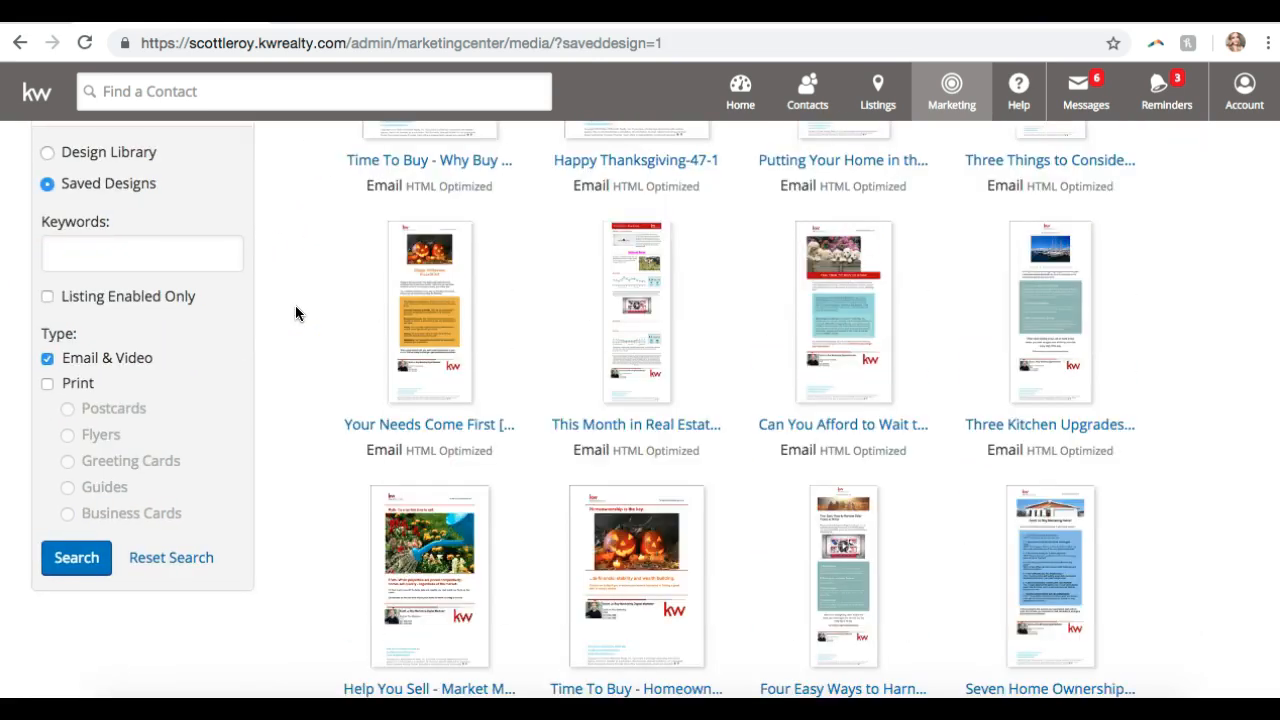
scroll(295, 313, "up", 10)
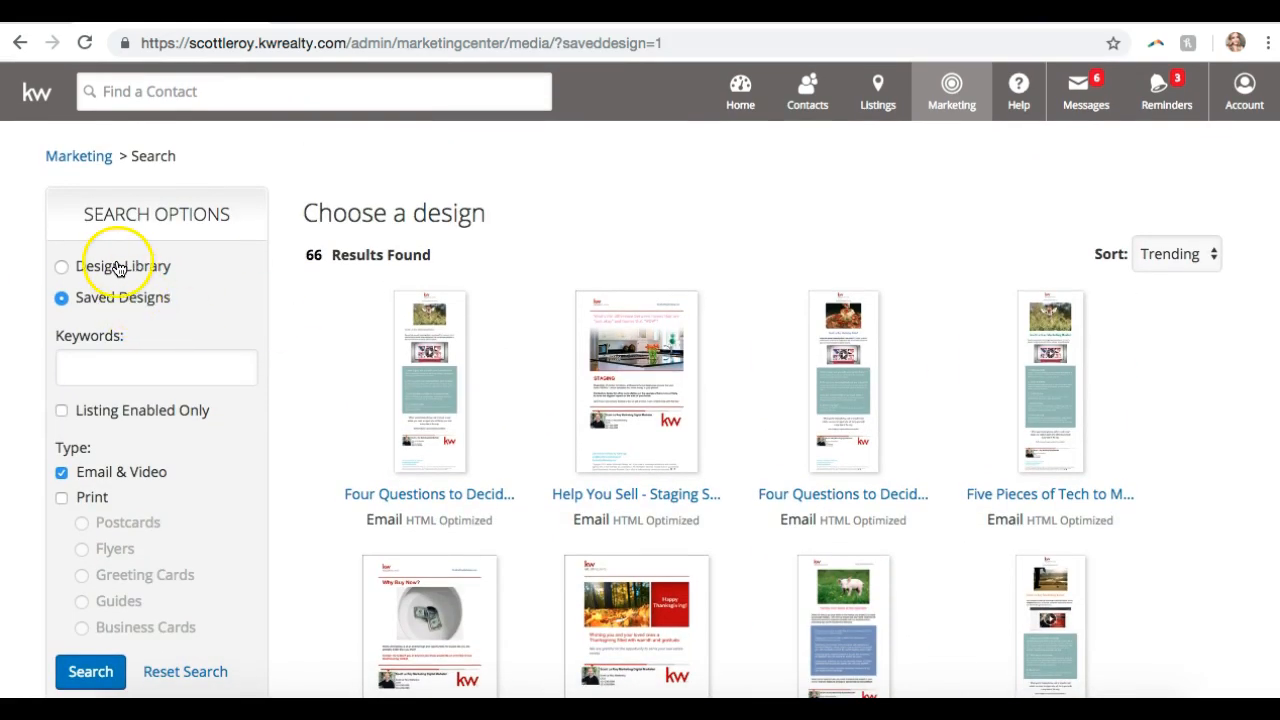
left_click(118, 268)
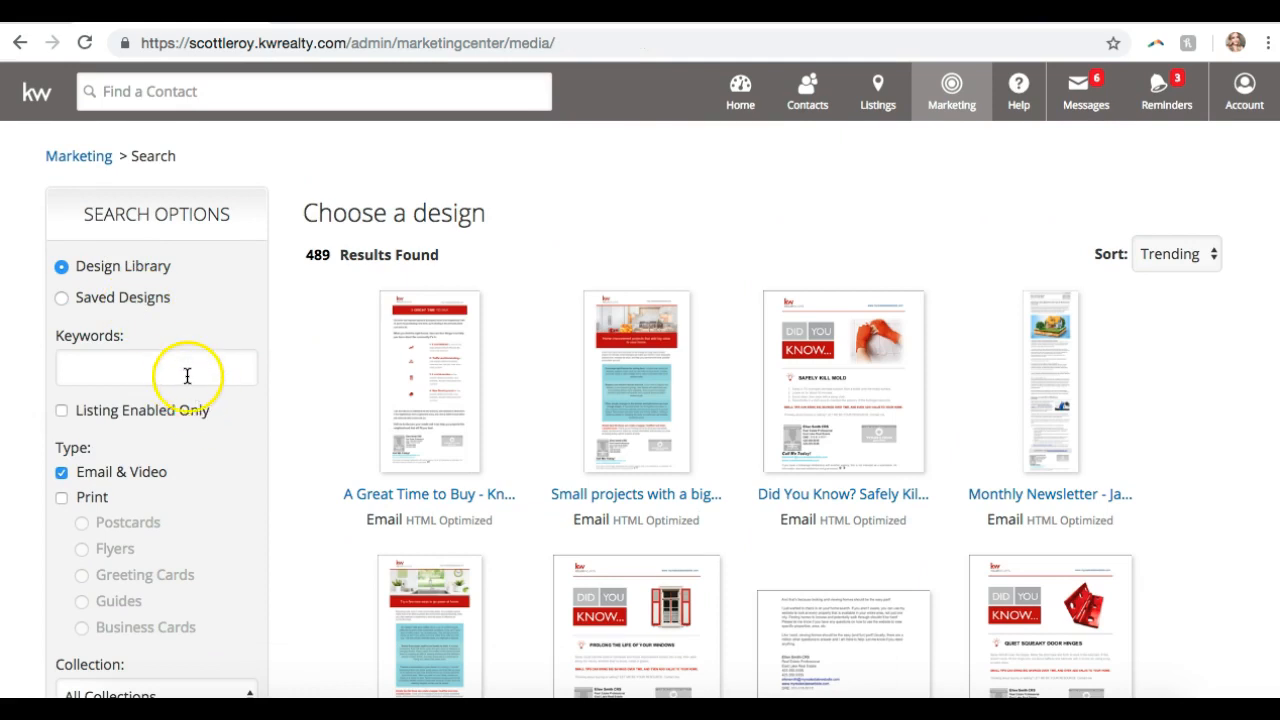
left_click(183, 369)
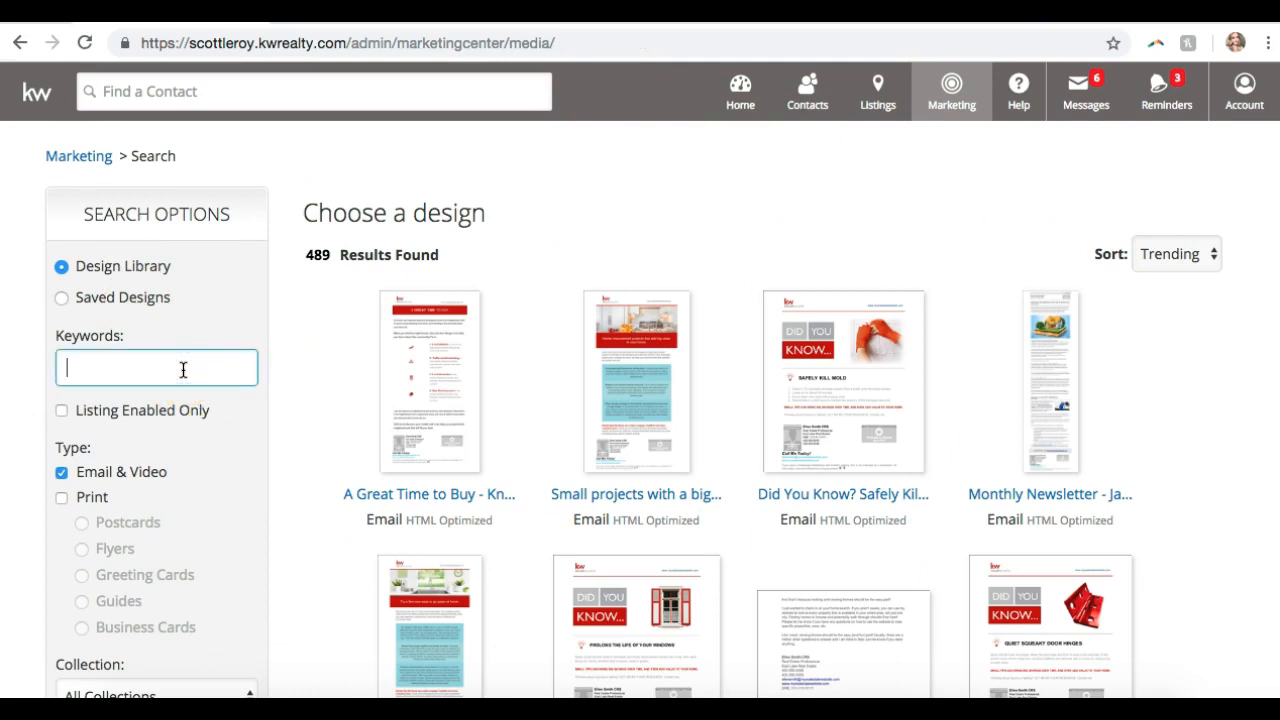
scroll(183, 367, "down", 1)
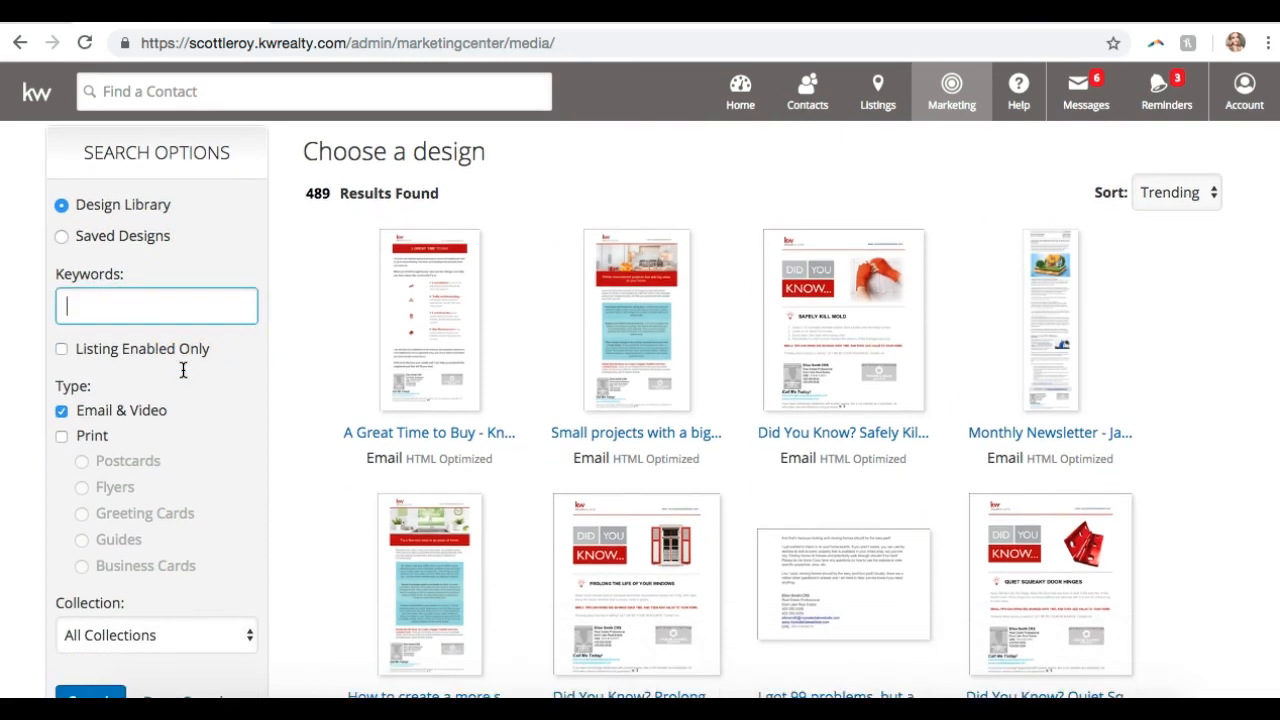
- Show Print designs in the results instead of Email & Video designs
left_click(61, 436)
scroll(60, 437, "down", 2)
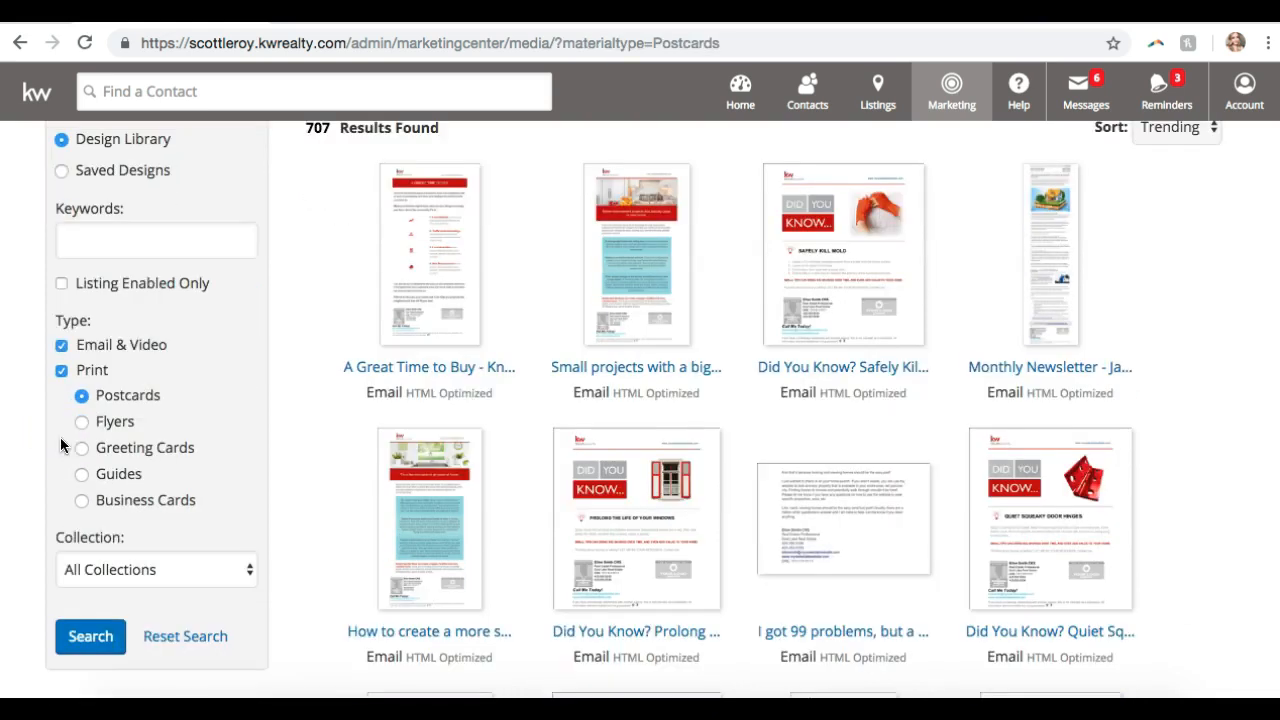
scroll(60, 437, "up", 1)
left_click(63, 404)
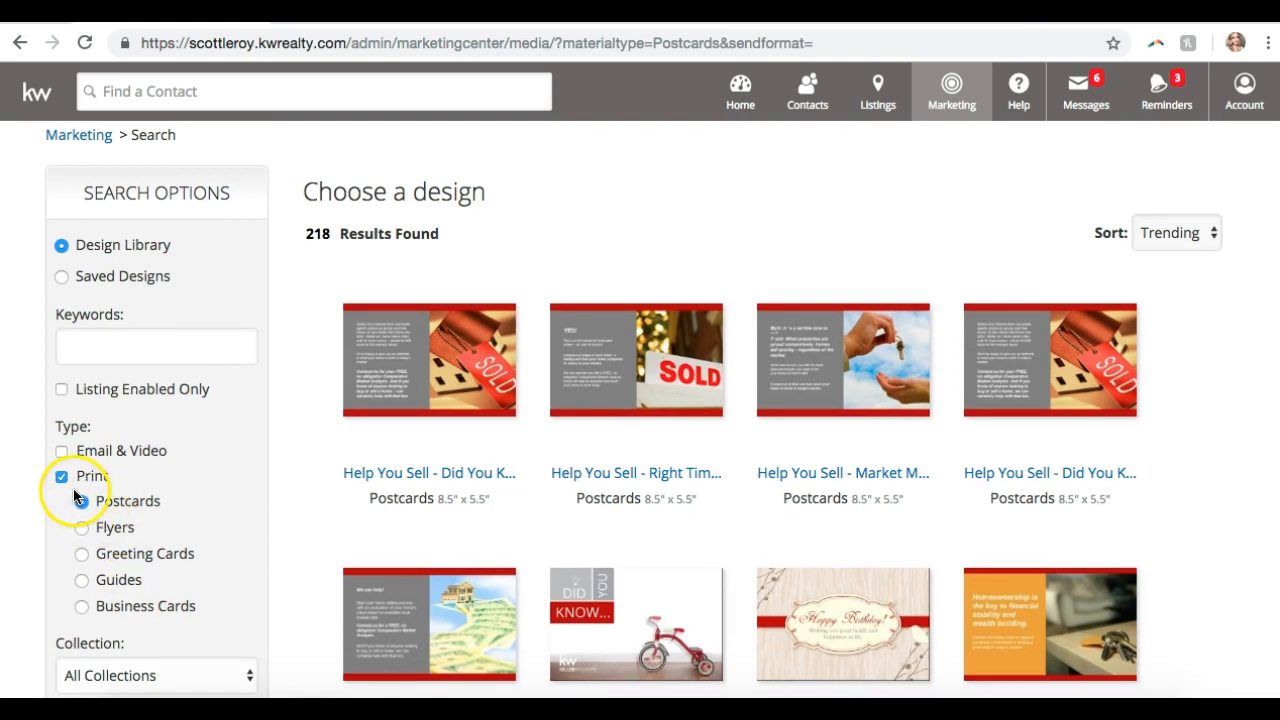
- Browse Greeting Cards, Guides and Business Cards, ending on the 23 Flyers designs
left_click(110, 529)
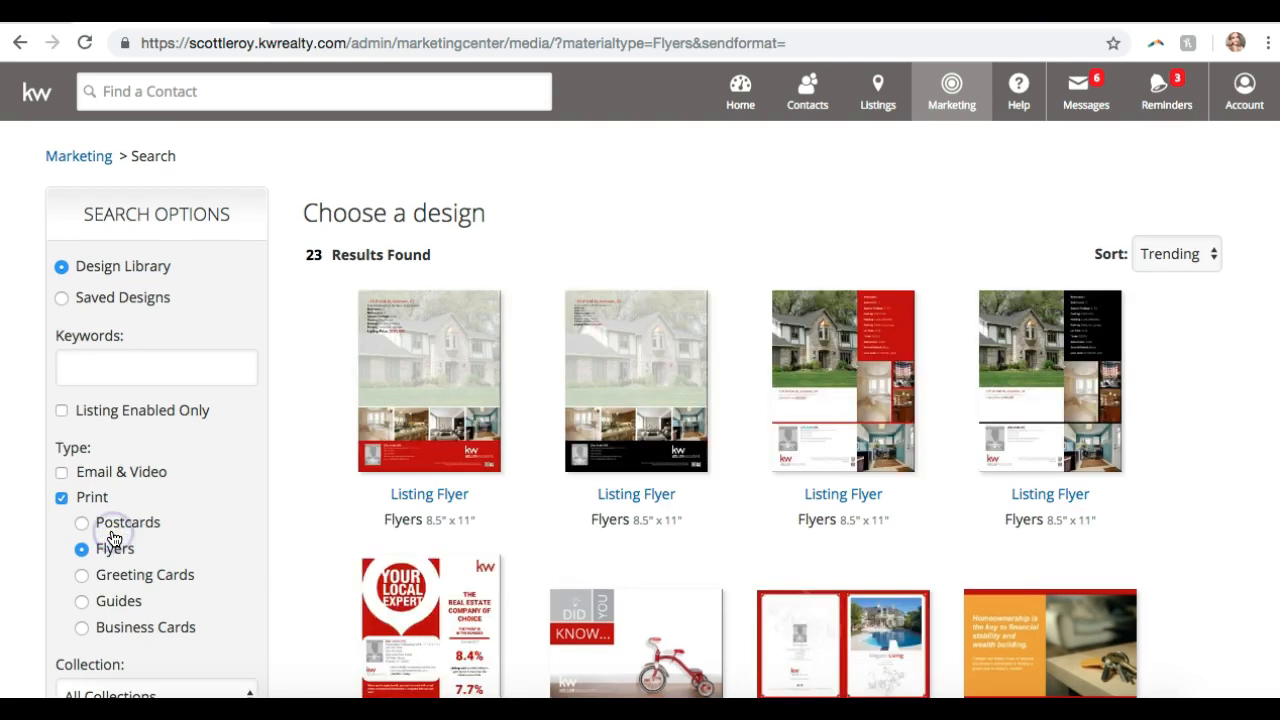
left_click(120, 582)
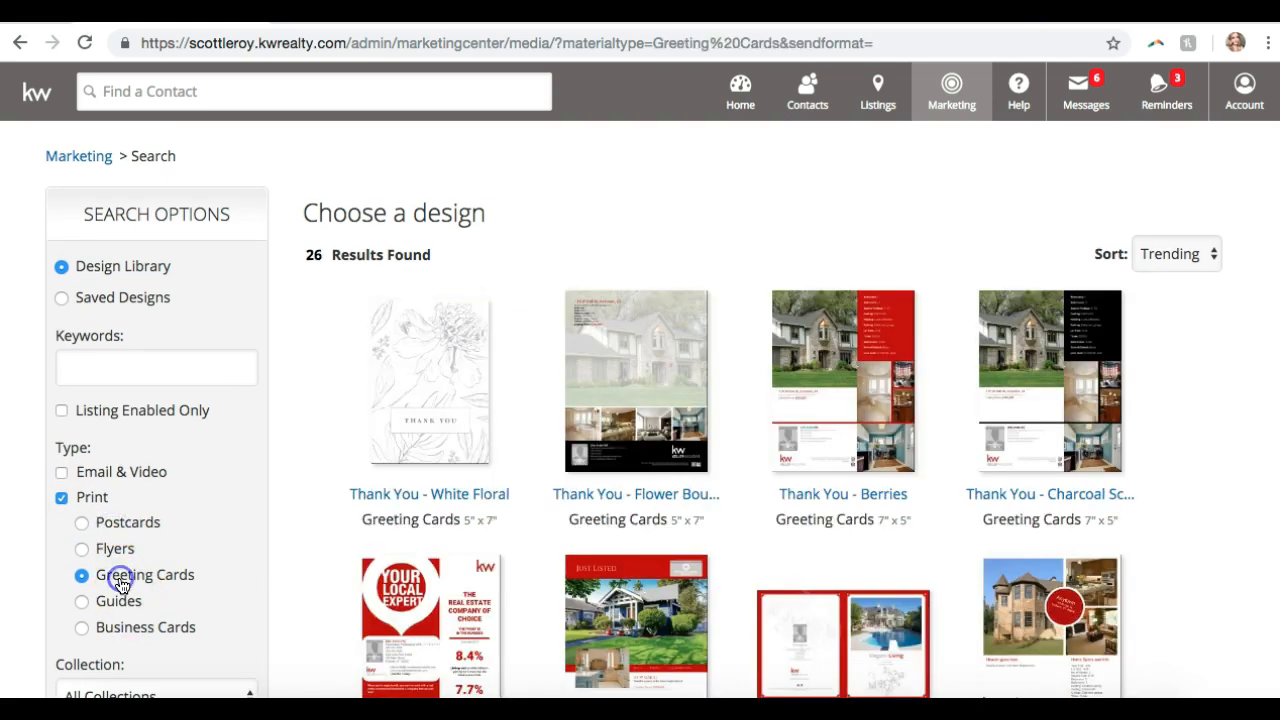
scroll(120, 585, "down", 1)
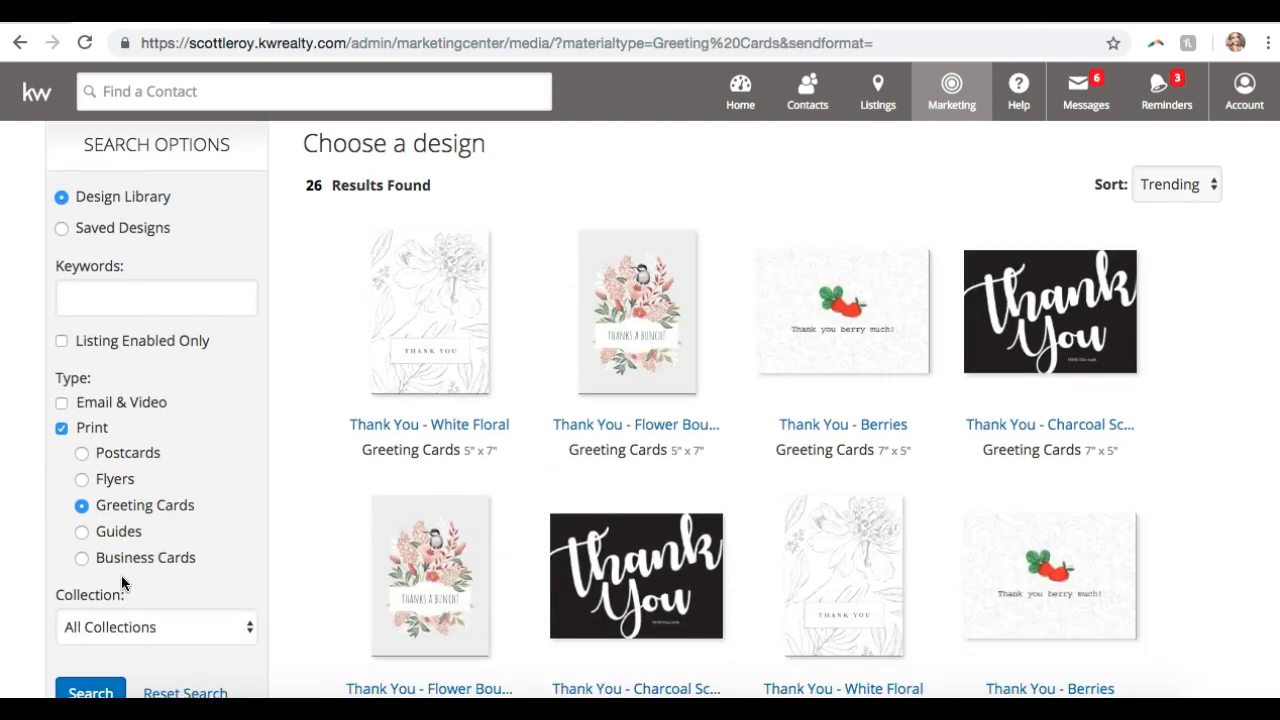
left_click(146, 533)
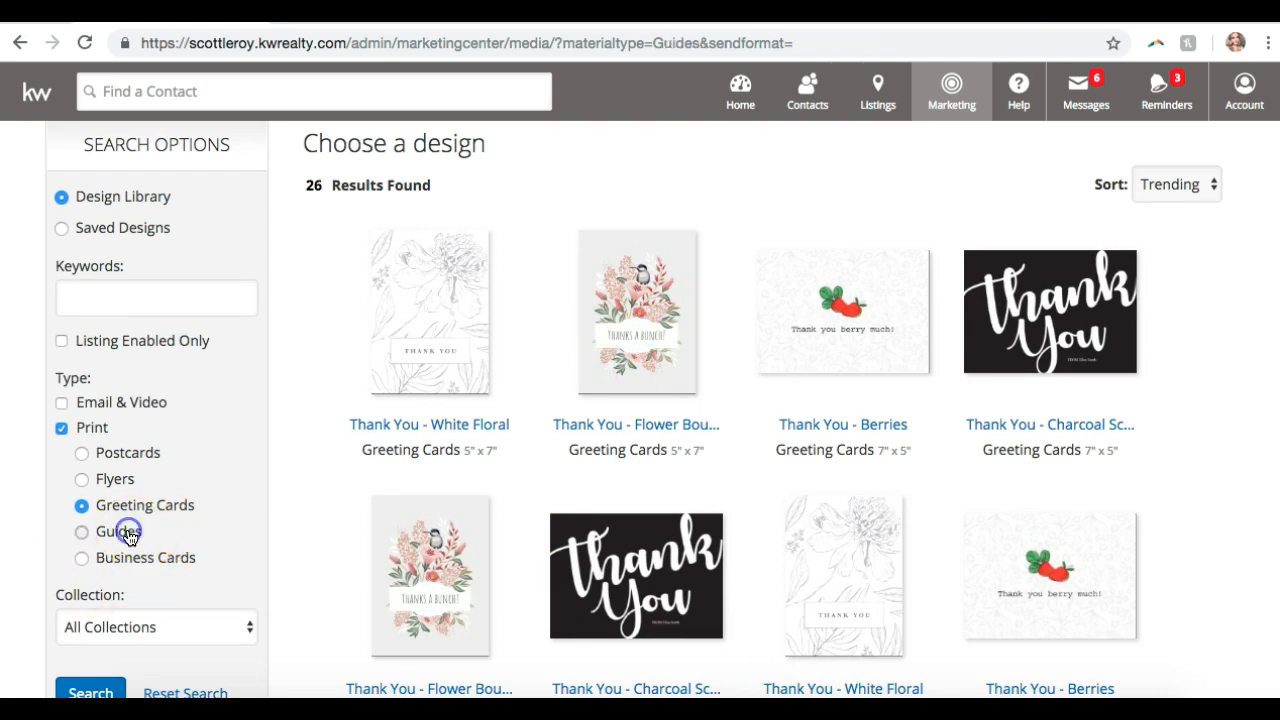
scroll(417, 388, "down", 2)
scroll(417, 388, "up", 1)
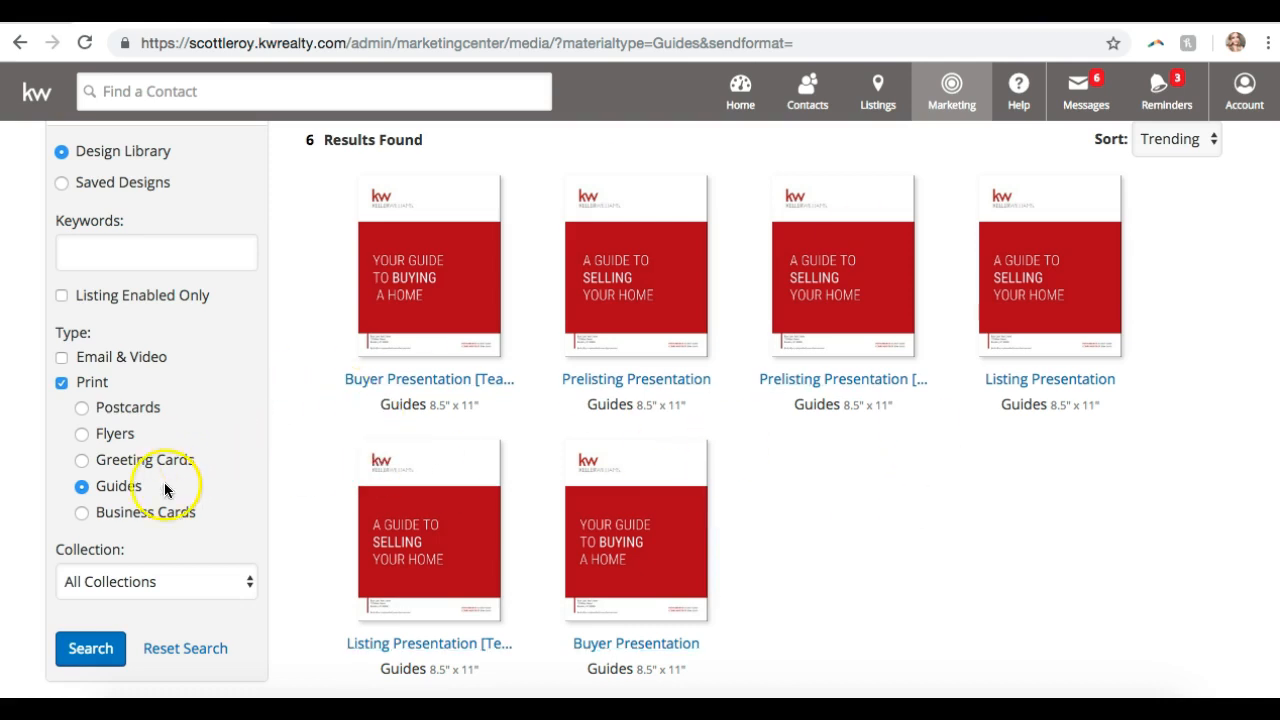
left_click(146, 512)
scroll(143, 514, "down", 1)
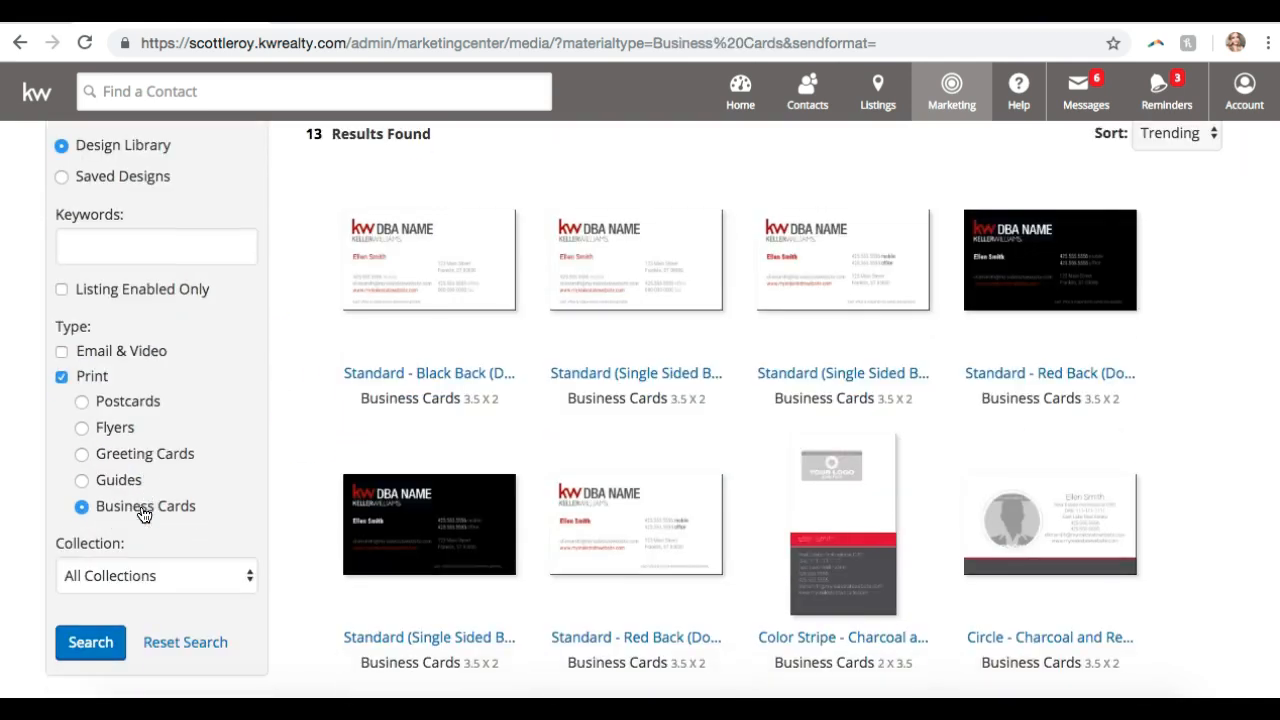
left_click(124, 451)
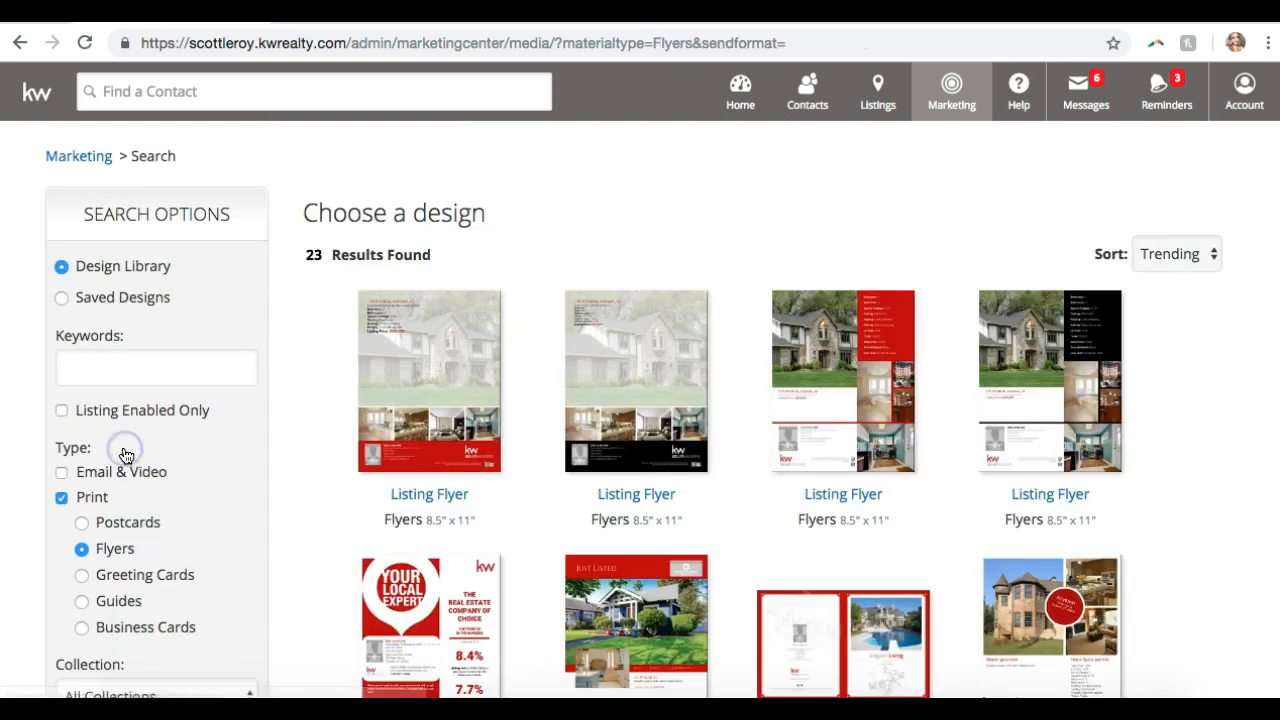
left_click(62, 476)
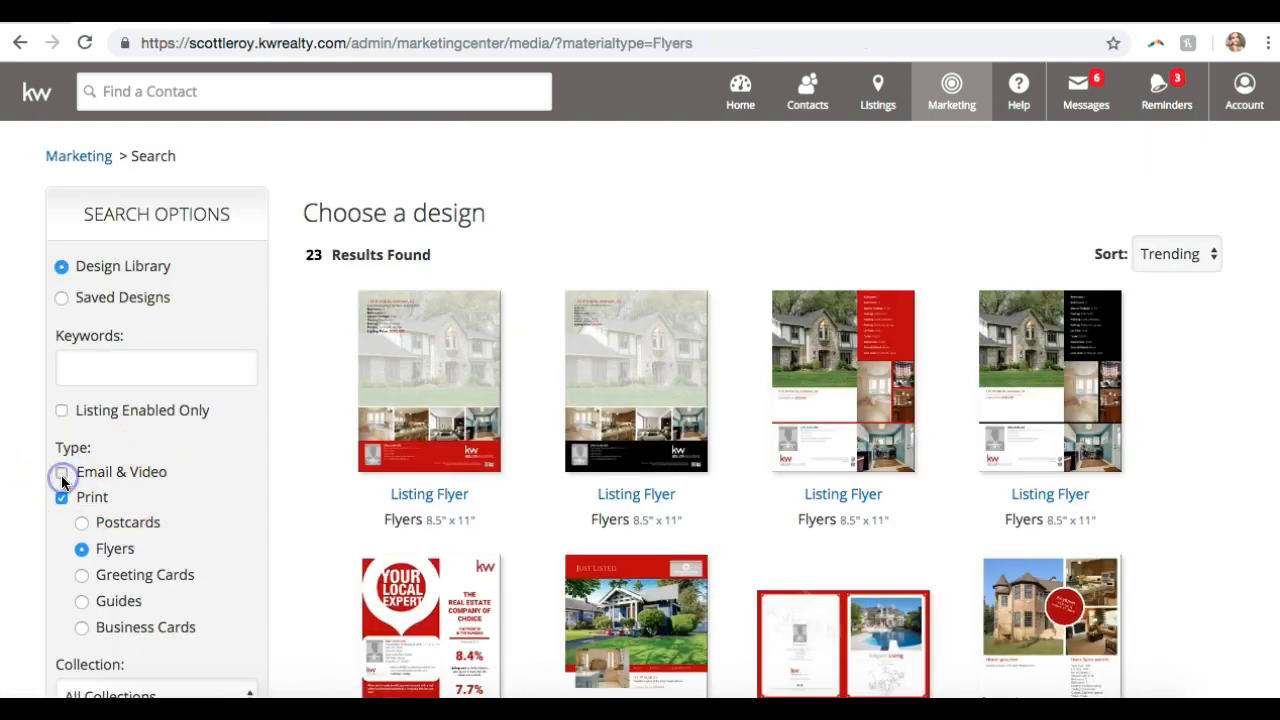
- Uncheck Print and search the Email & Video designs for the keyword 'buyers'
left_click(62, 504)
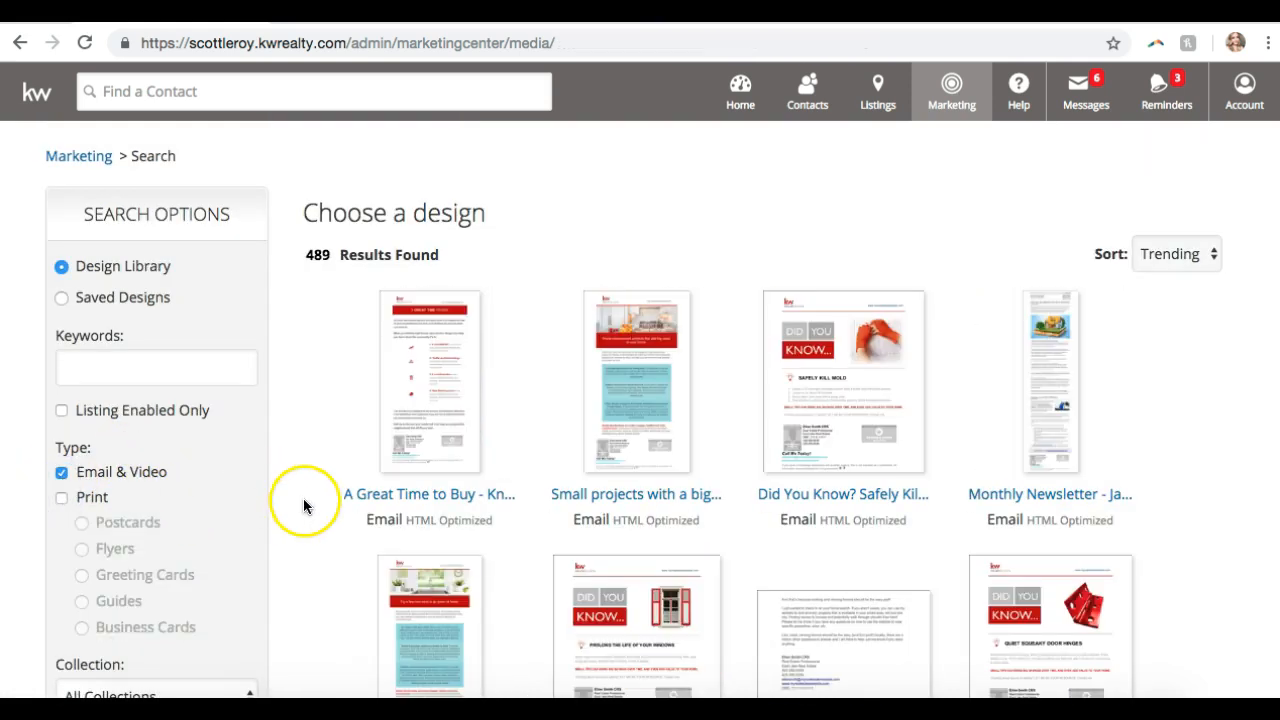
left_click(72, 374)
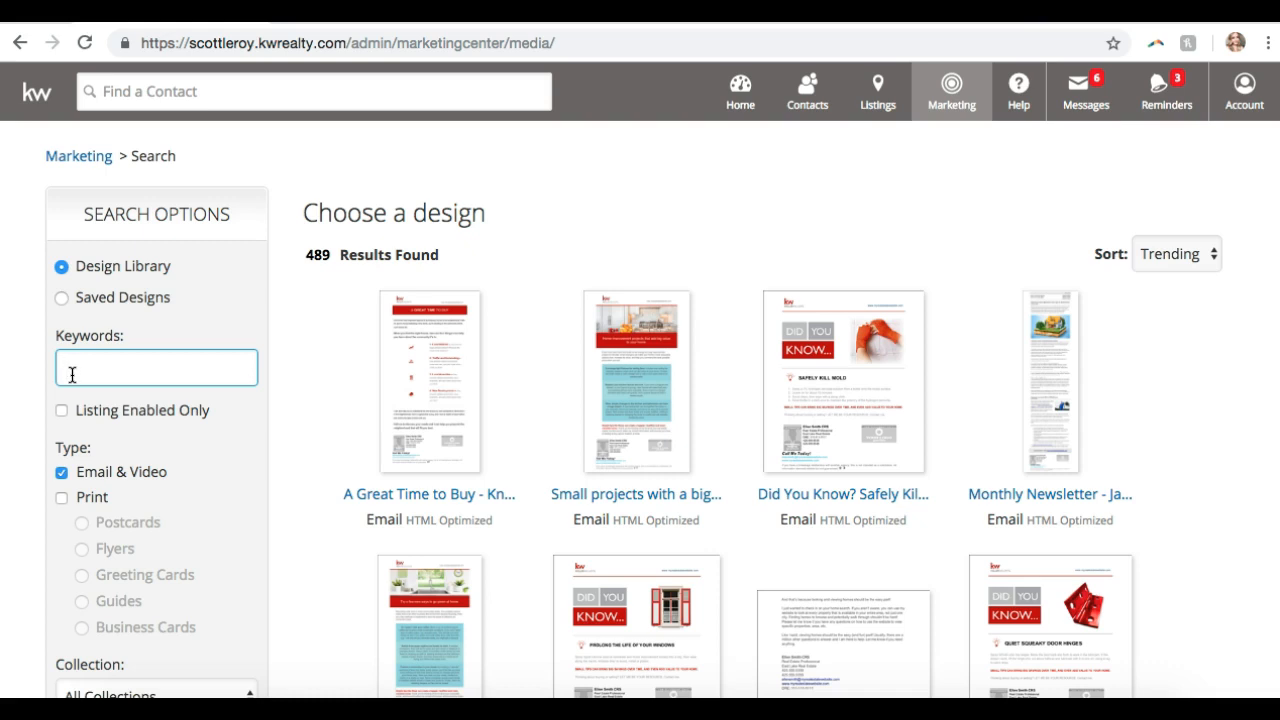
type("bu")
key("BackSpace")
type("iye")
key("BackSpace")
key("BackSpace")
key("BackSpace")
type("uyers")
key("Return")
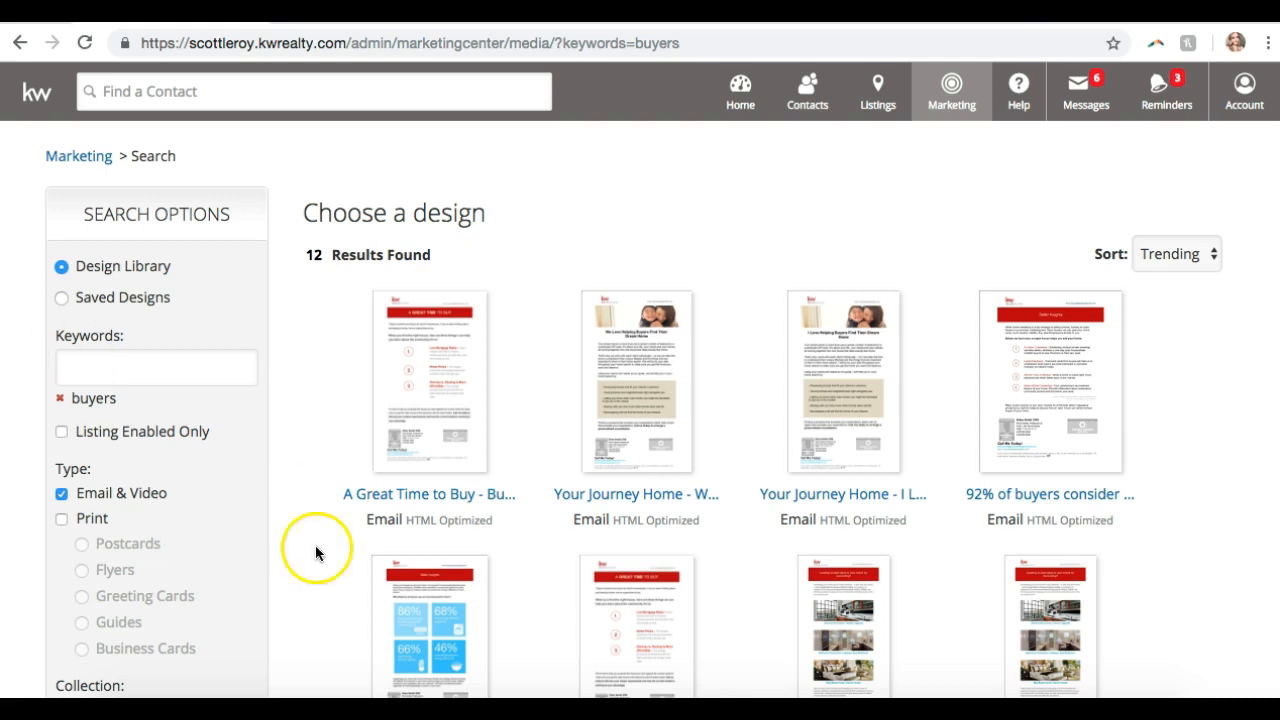
- Add 'buyer' as a second keyword, narrowing the results to 12 designs
scroll(126, 383, "down", 2)
scroll(126, 379, "up", 1)
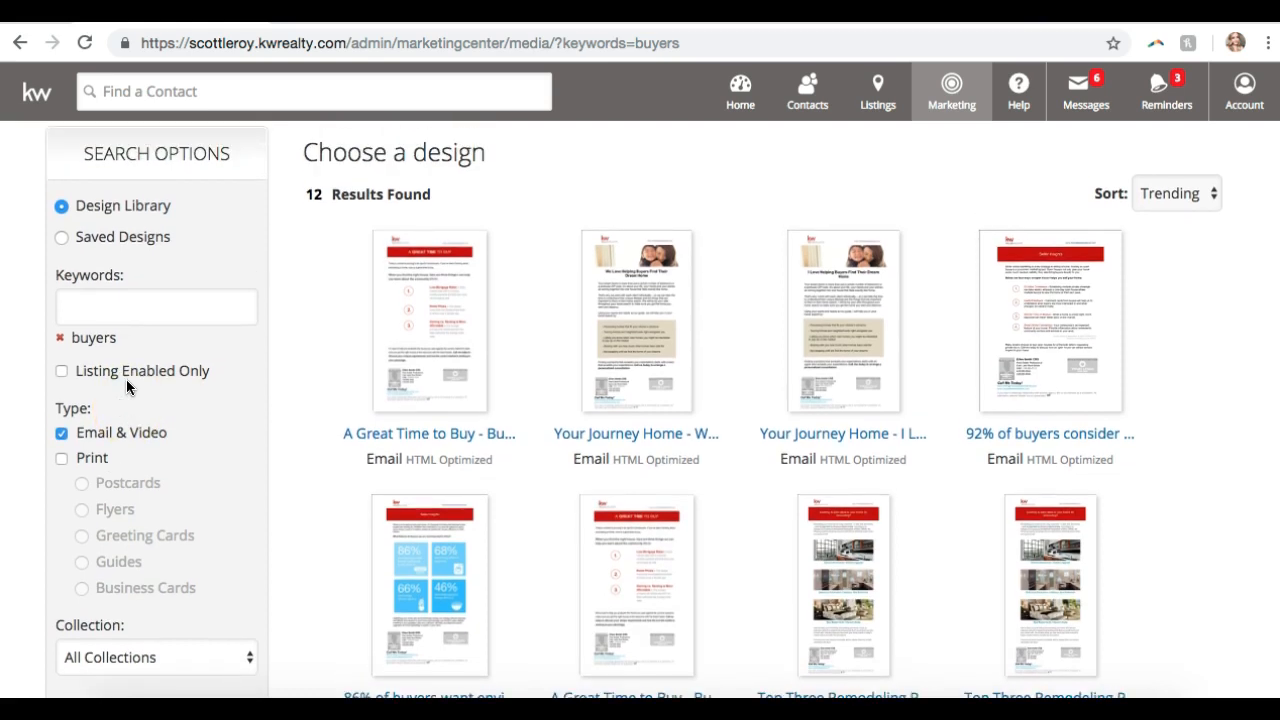
left_click(107, 316)
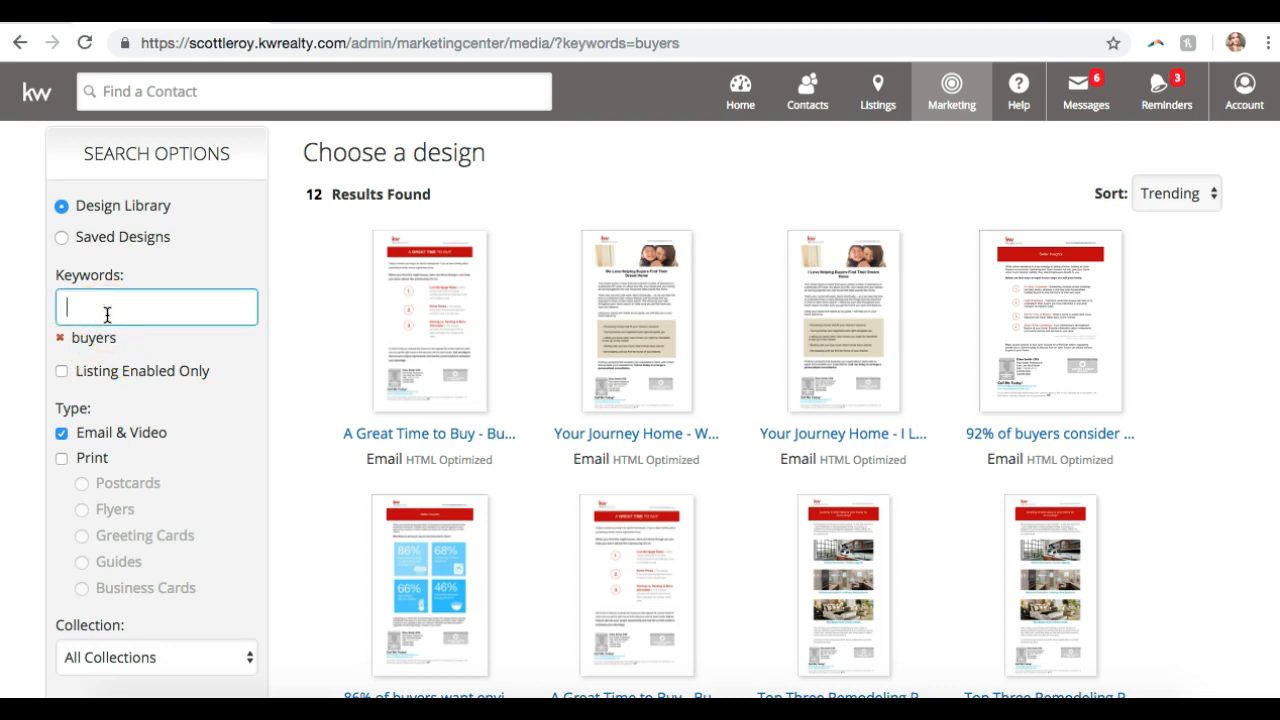
type("buyer")
key("Return")
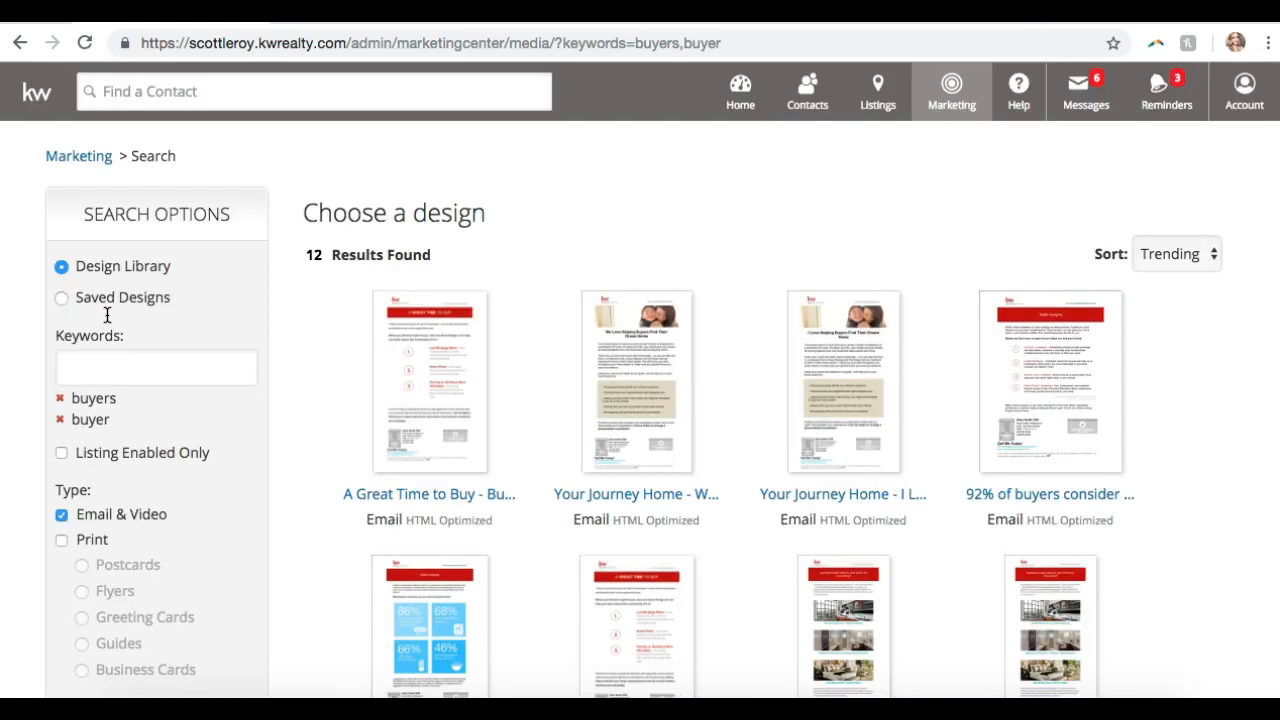
scroll(368, 306, "down", 2)
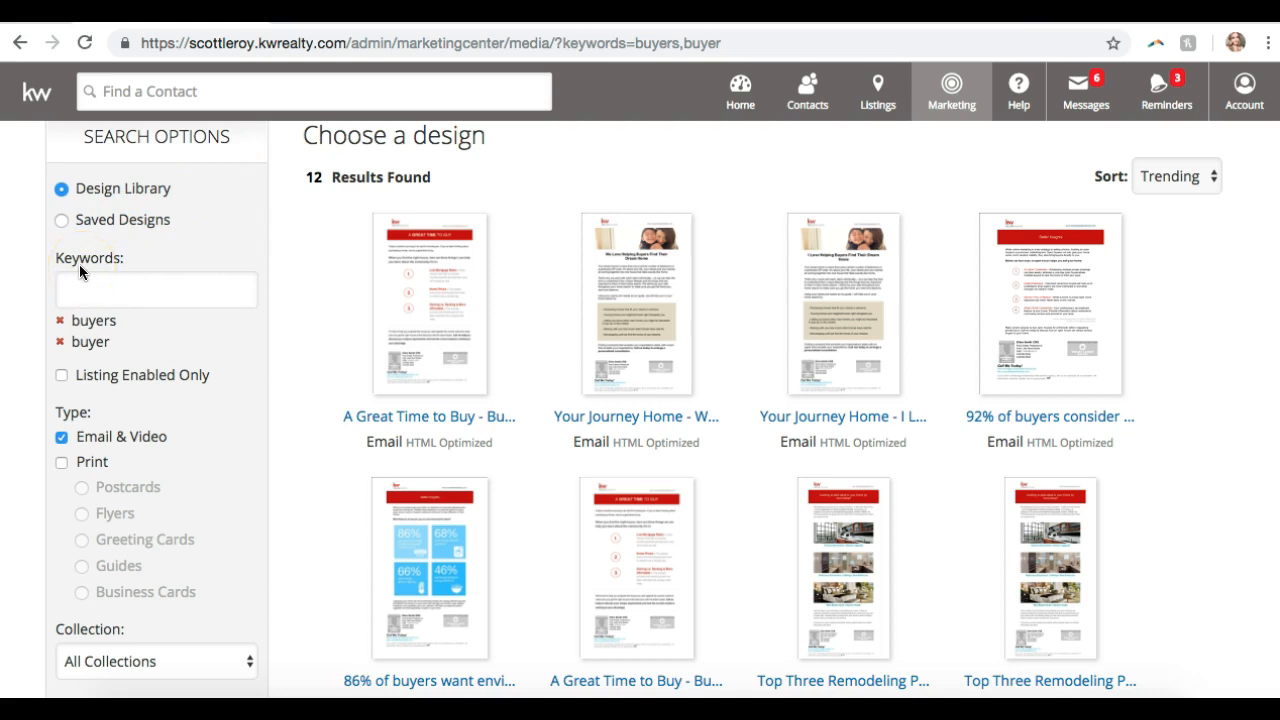
- Remove the 'buyers' keyword tag so only 'buyer' remains, giving 118 results
left_click(59, 324)
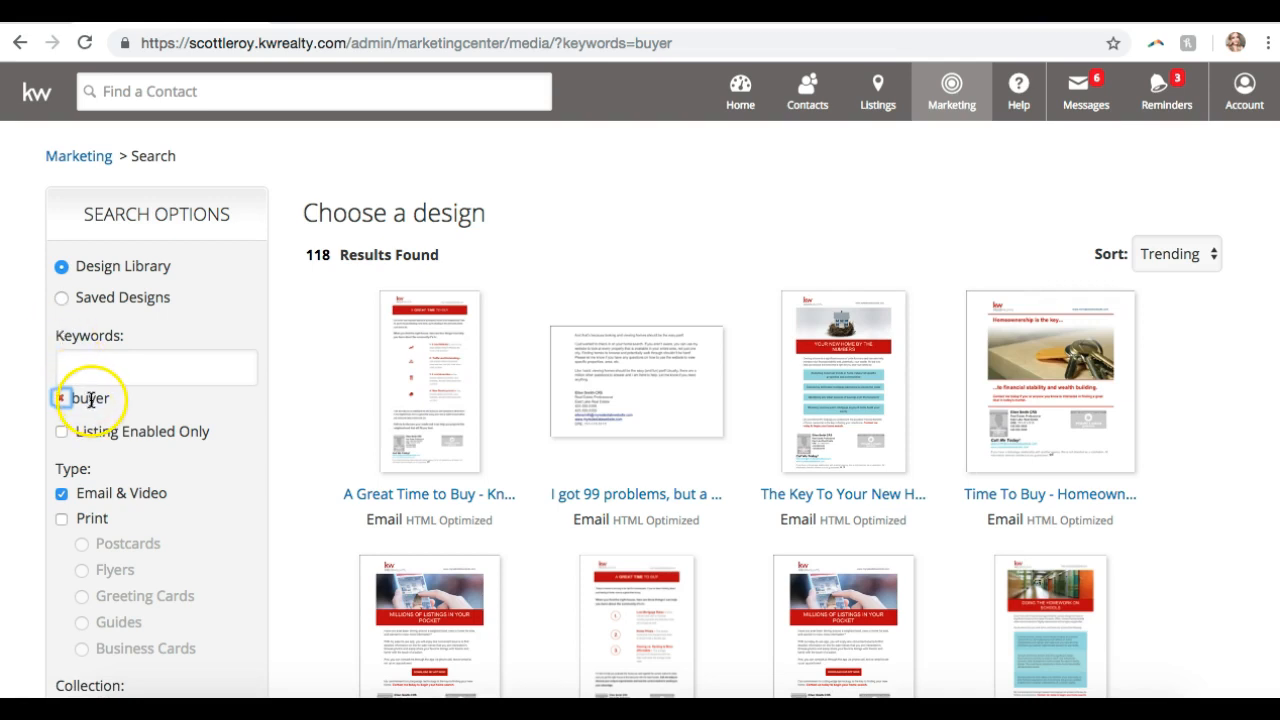
left_click(112, 404)
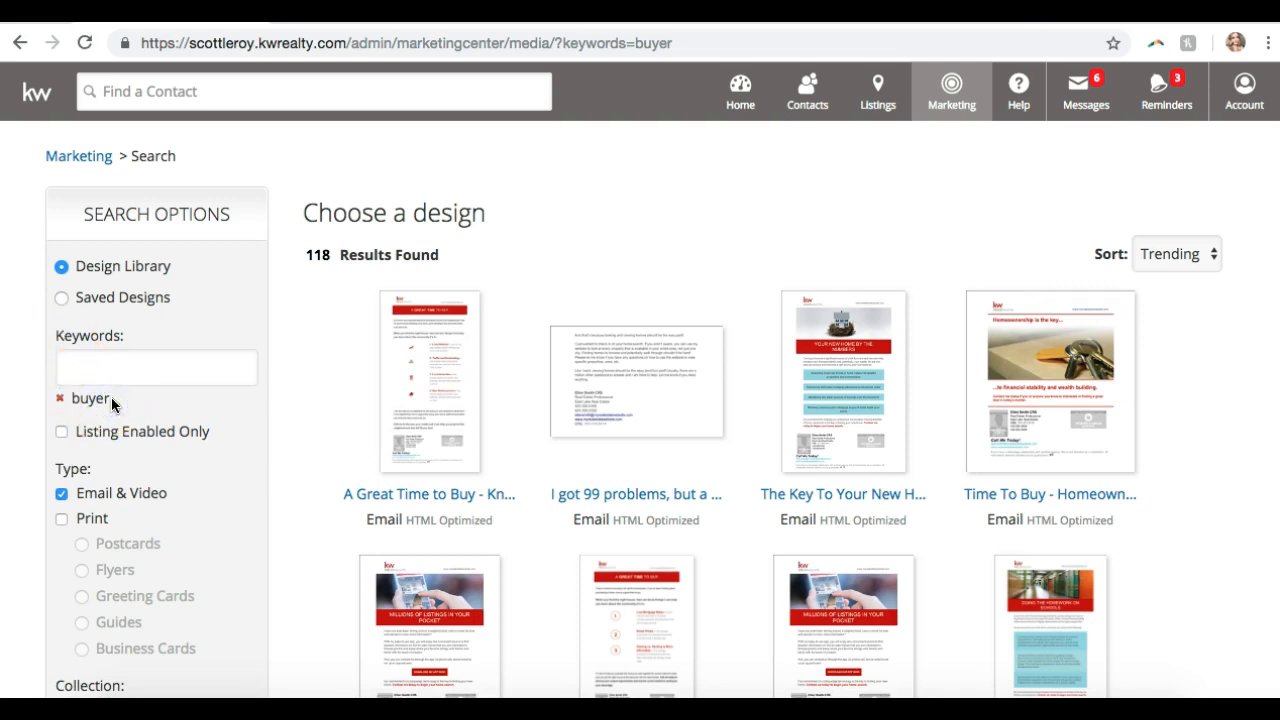
left_click_drag(303, 254, 385, 254)
left_click(457, 252)
- Scroll through the 118 'buyer' email designs
scroll(441, 302, "down", 10)
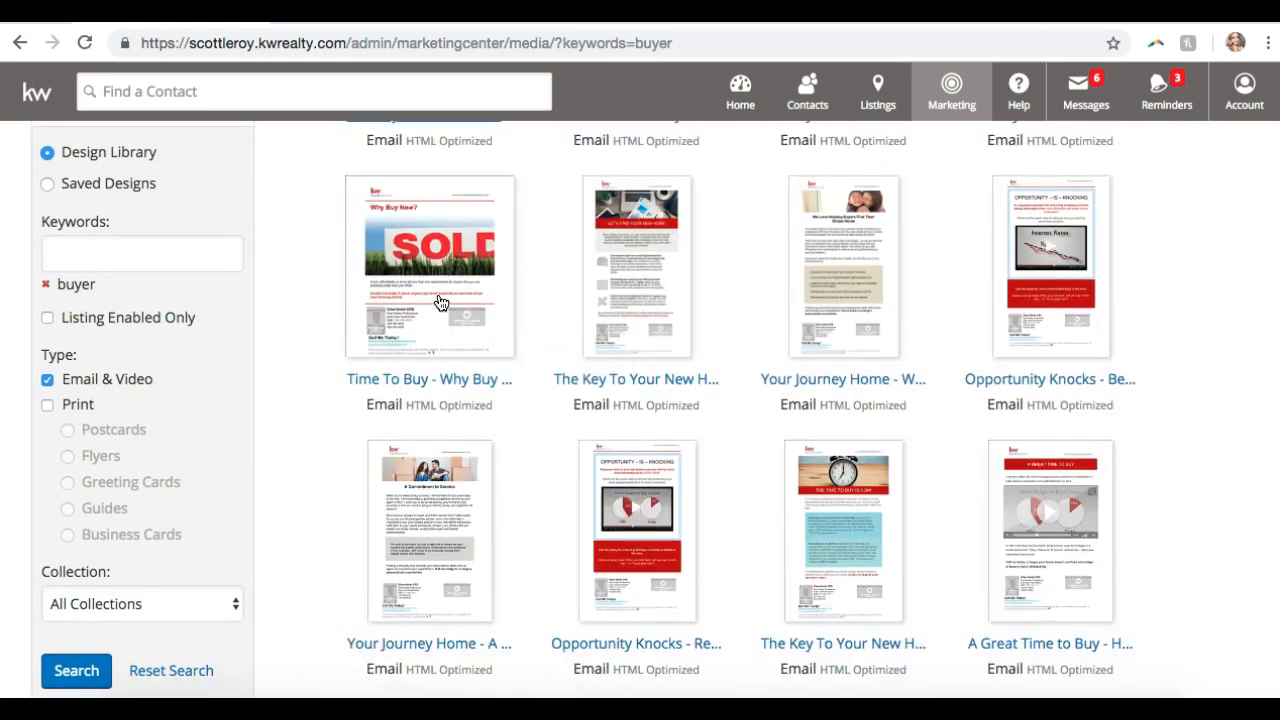
scroll(441, 305, "down", 15)
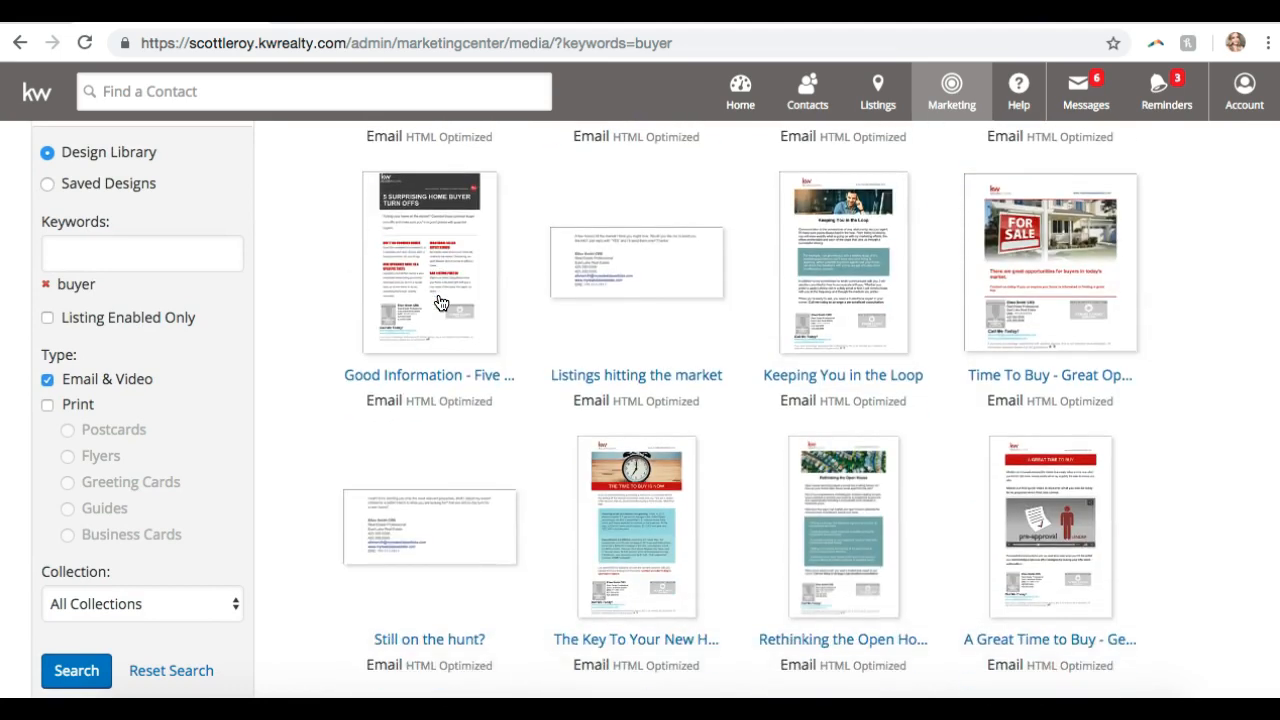
scroll(441, 316, "down", 13)
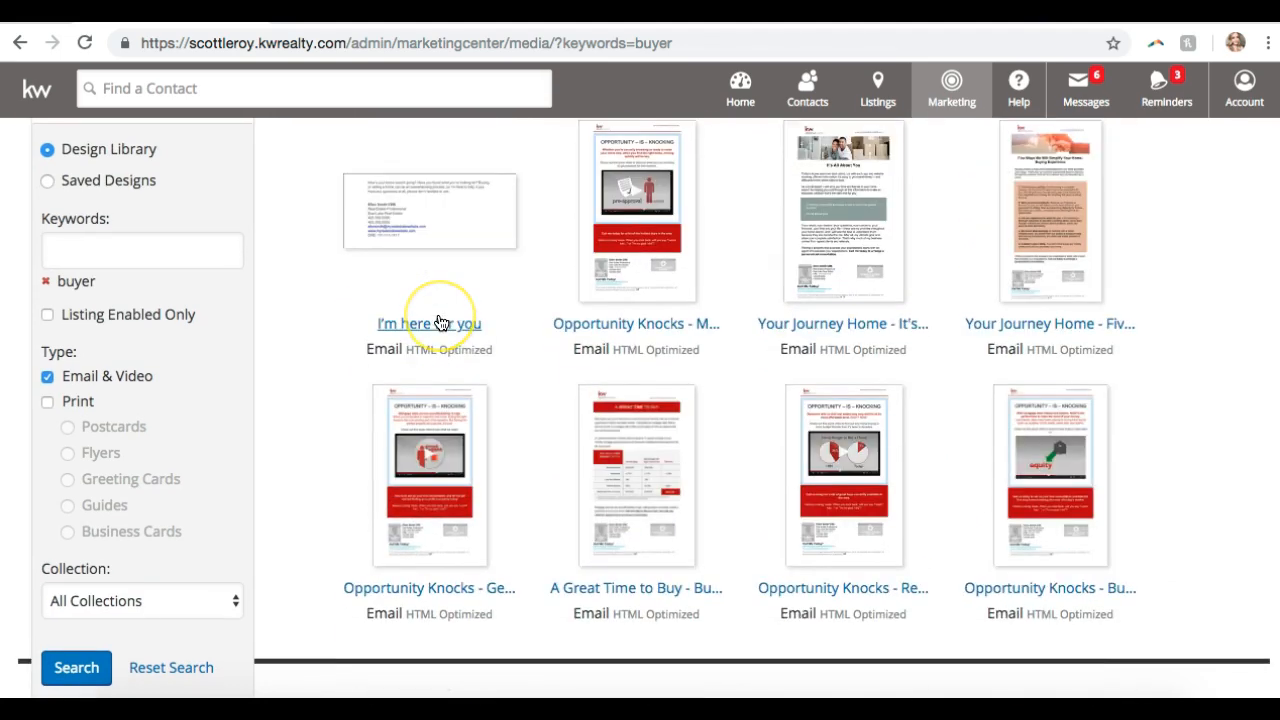
scroll(441, 321, "down", 5)
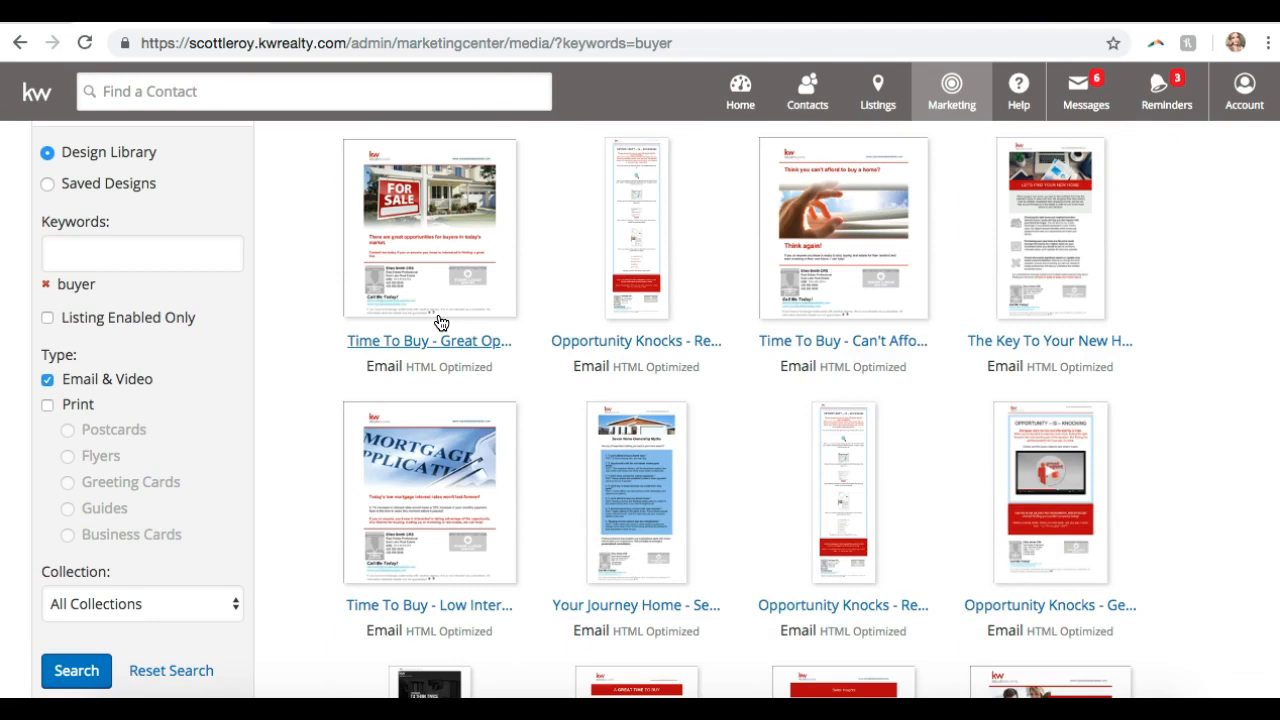
scroll(441, 322, "down", 10)
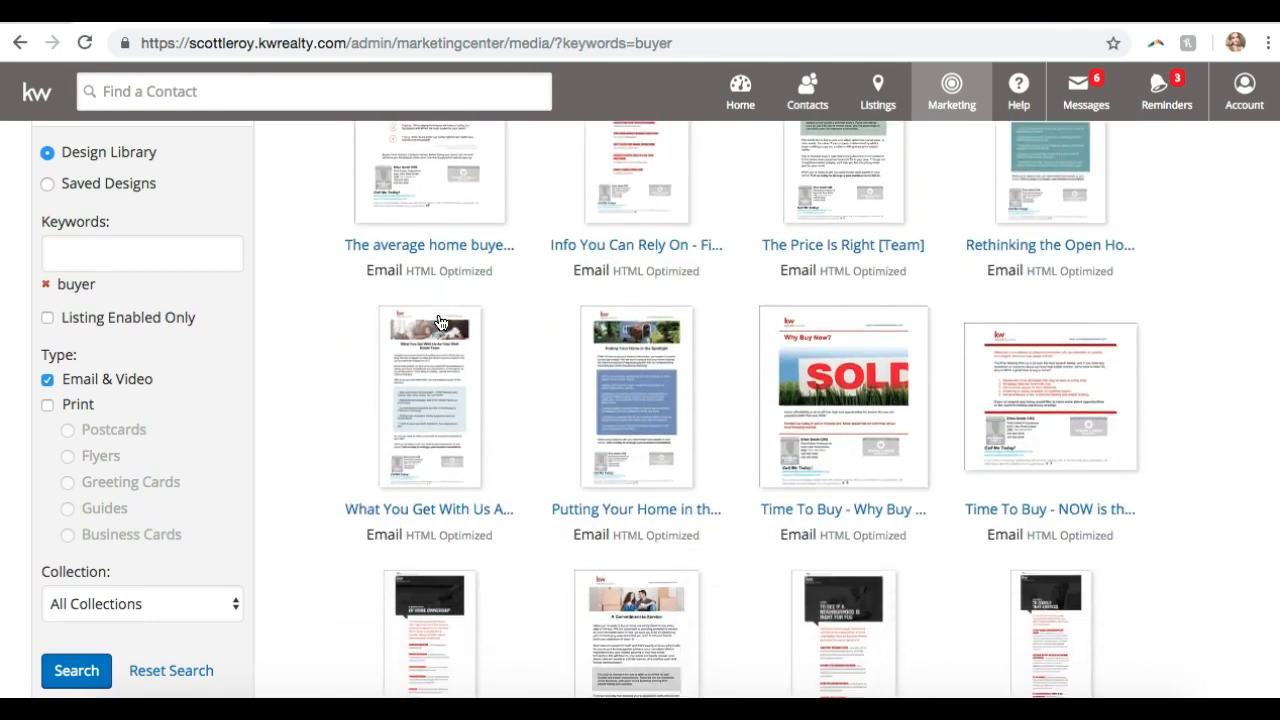
scroll(441, 322, "down", 3)
scroll(441, 322, "down", 10)
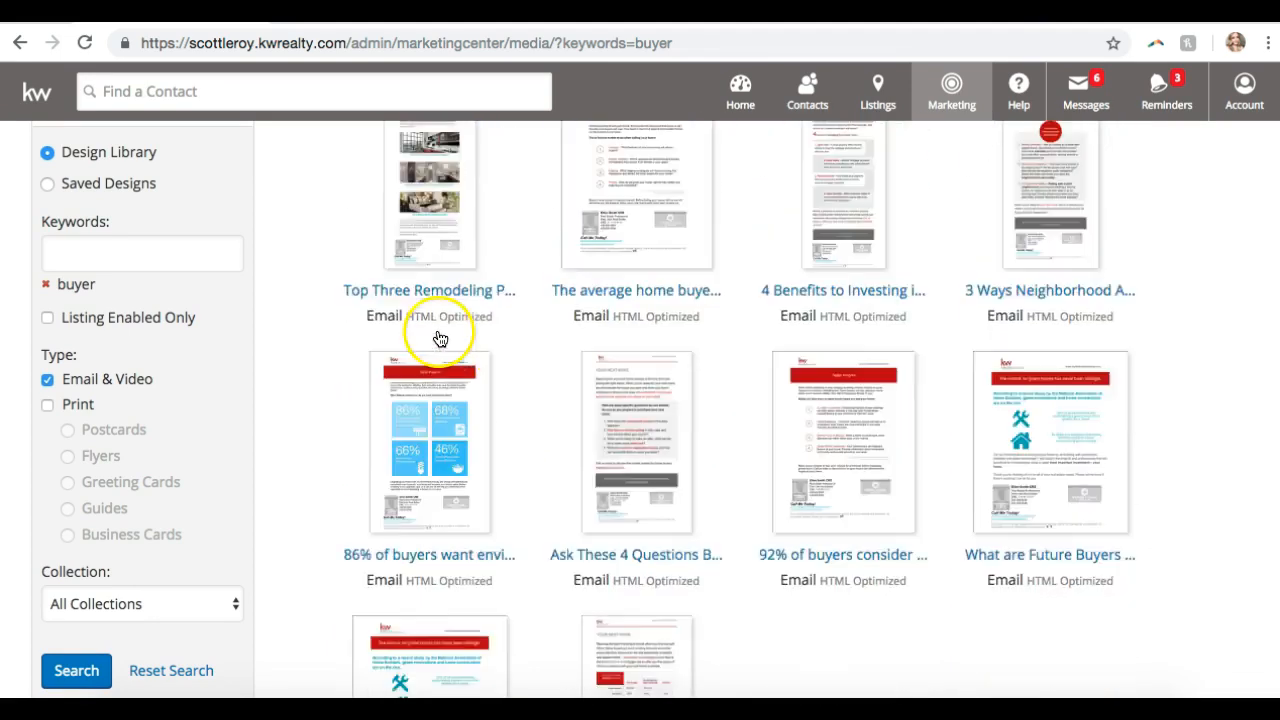
scroll(432, 363, "up", 20)
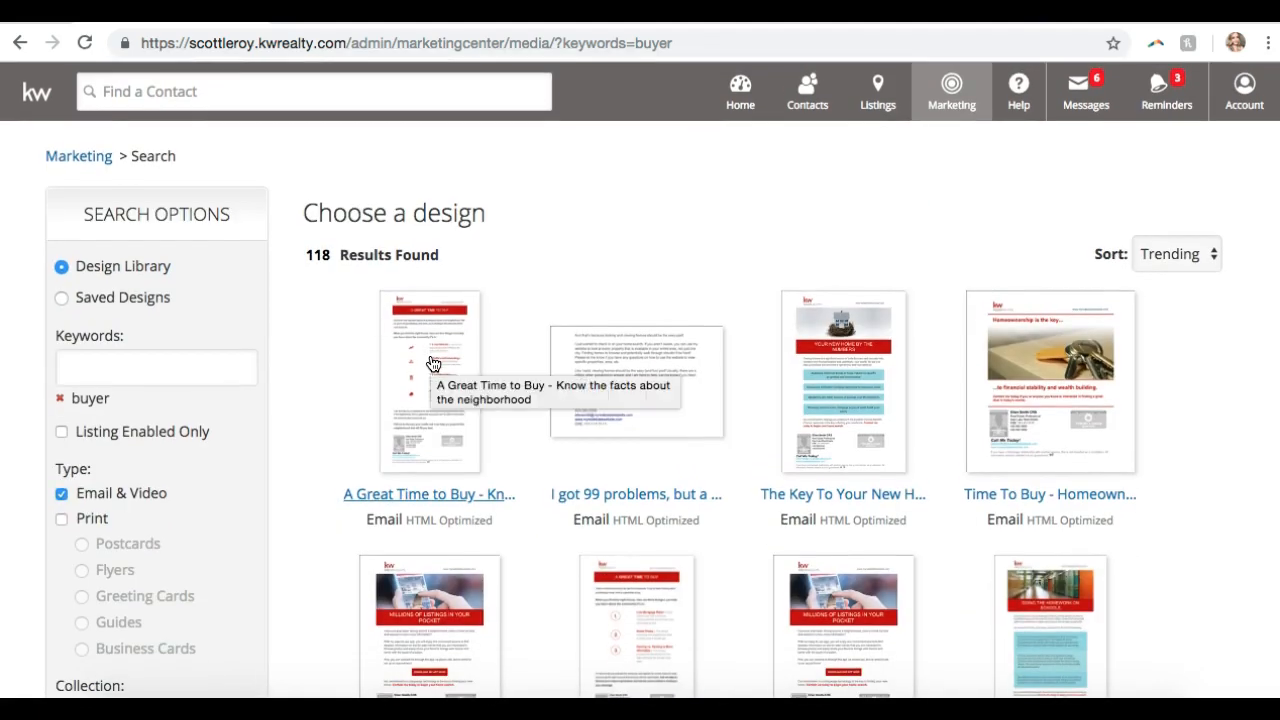
scroll(432, 363, "down", 3)
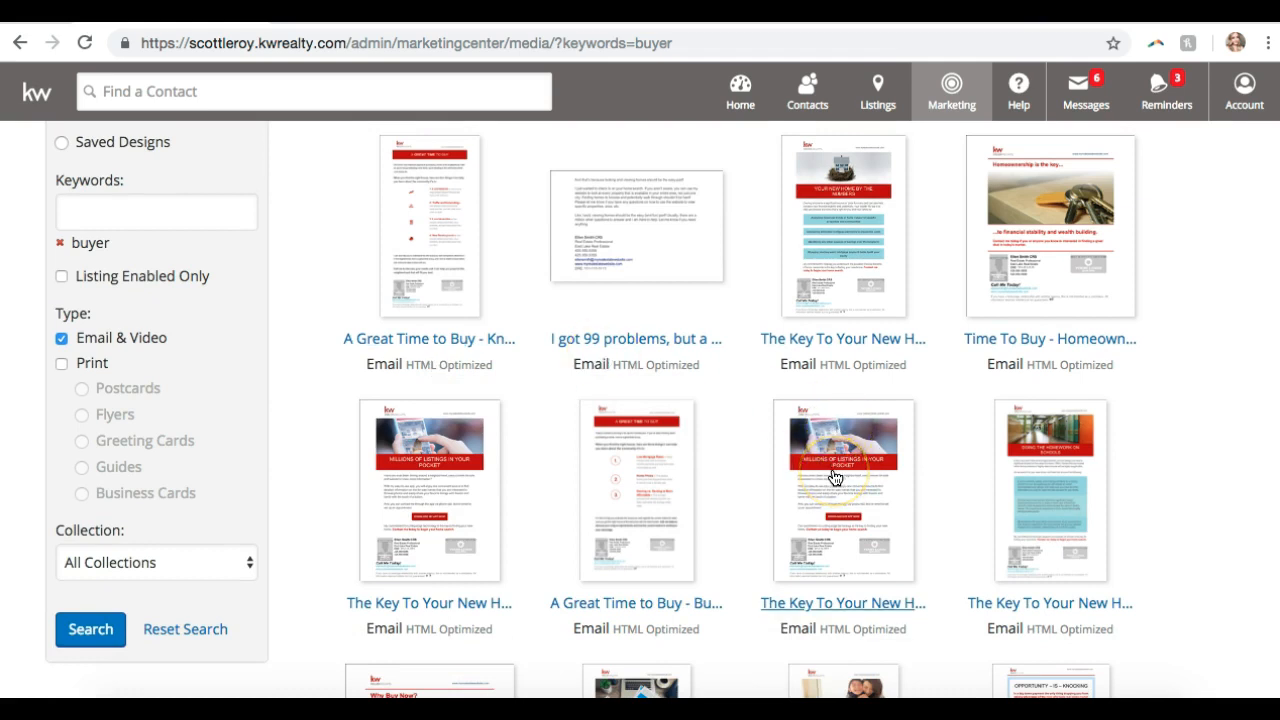
- Open The Key To Your New Home design's details and choose Personalize
left_click(432, 488)
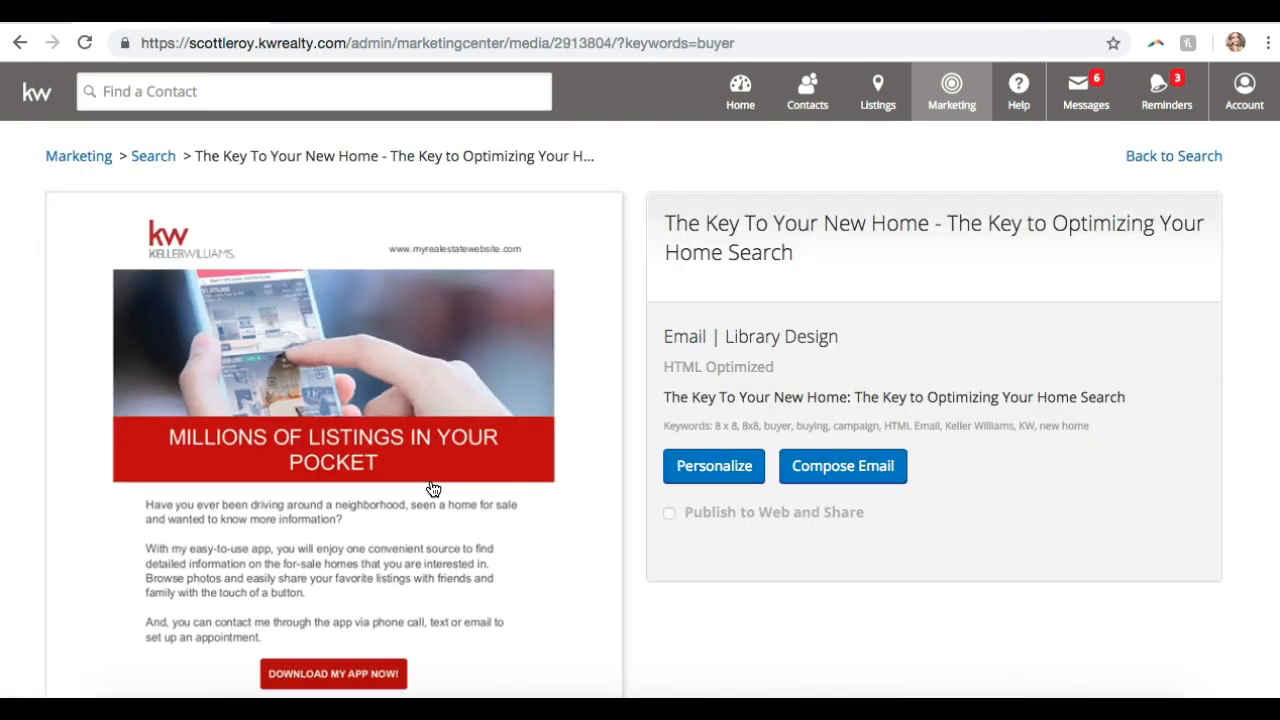
scroll(432, 488, "down", 5)
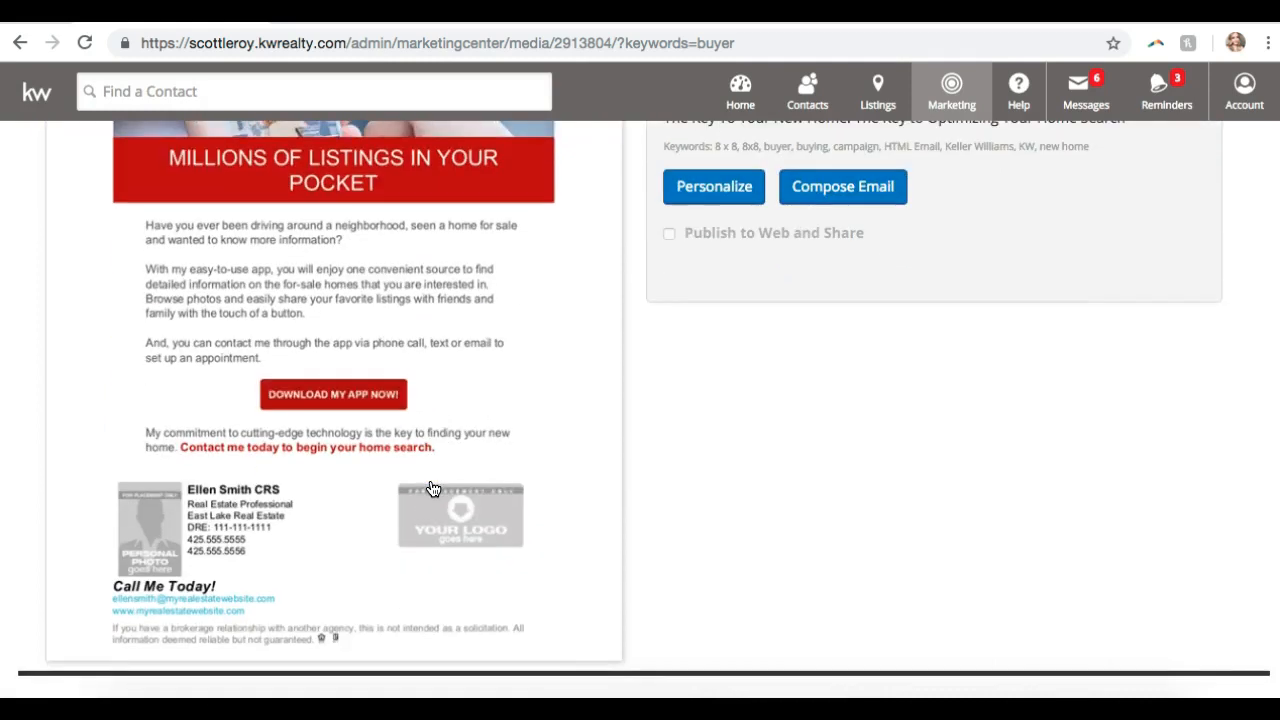
scroll(432, 488, "up", 4)
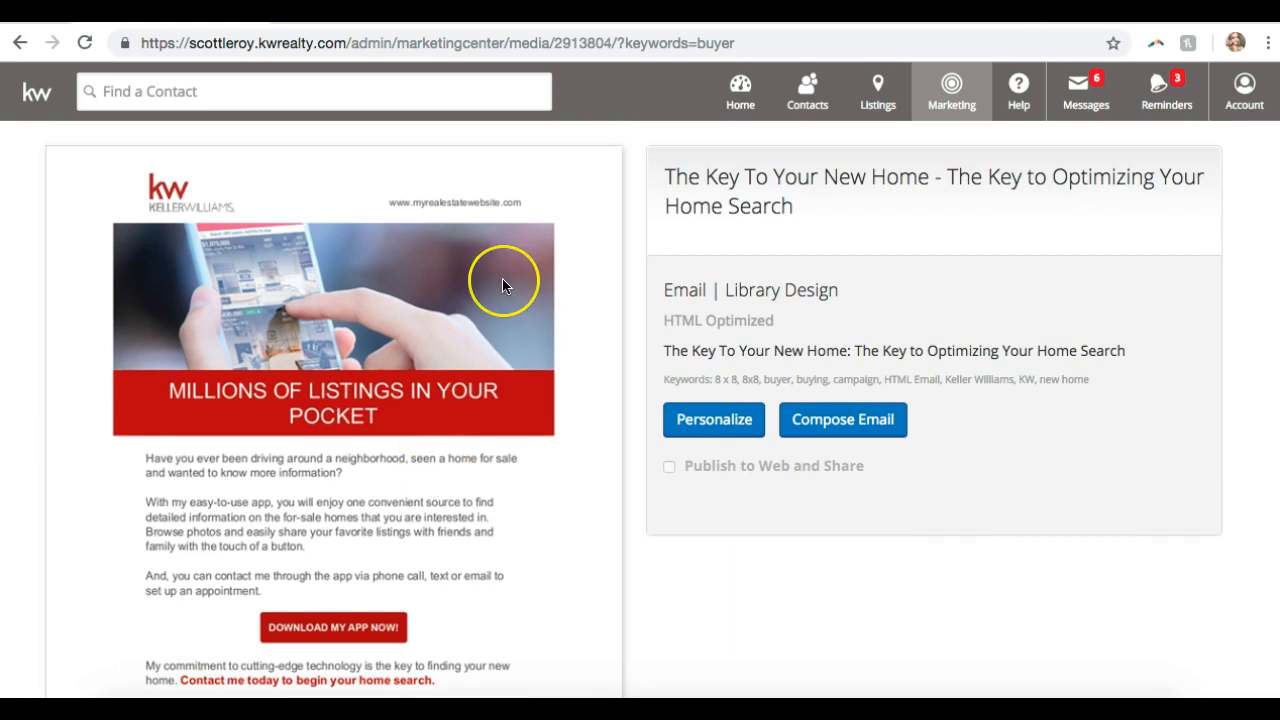
scroll(502, 284, "down", 4)
scroll(502, 284, "up", 5)
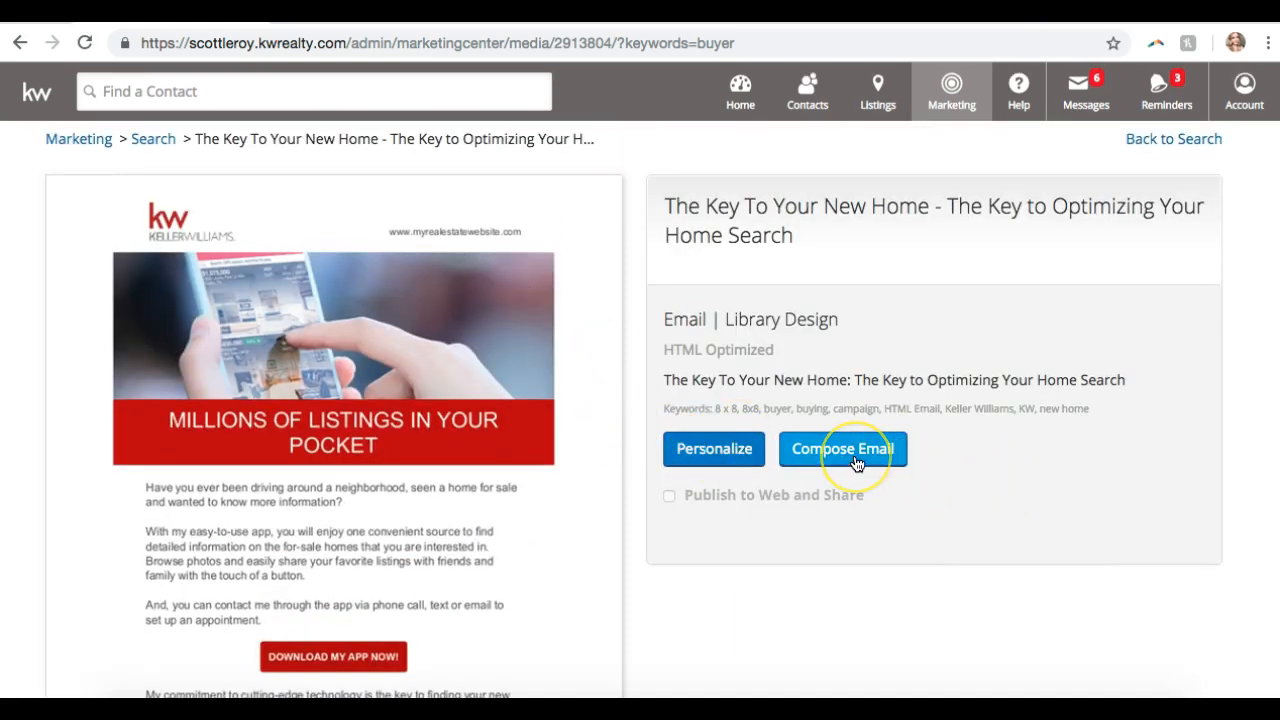
left_click(716, 452)
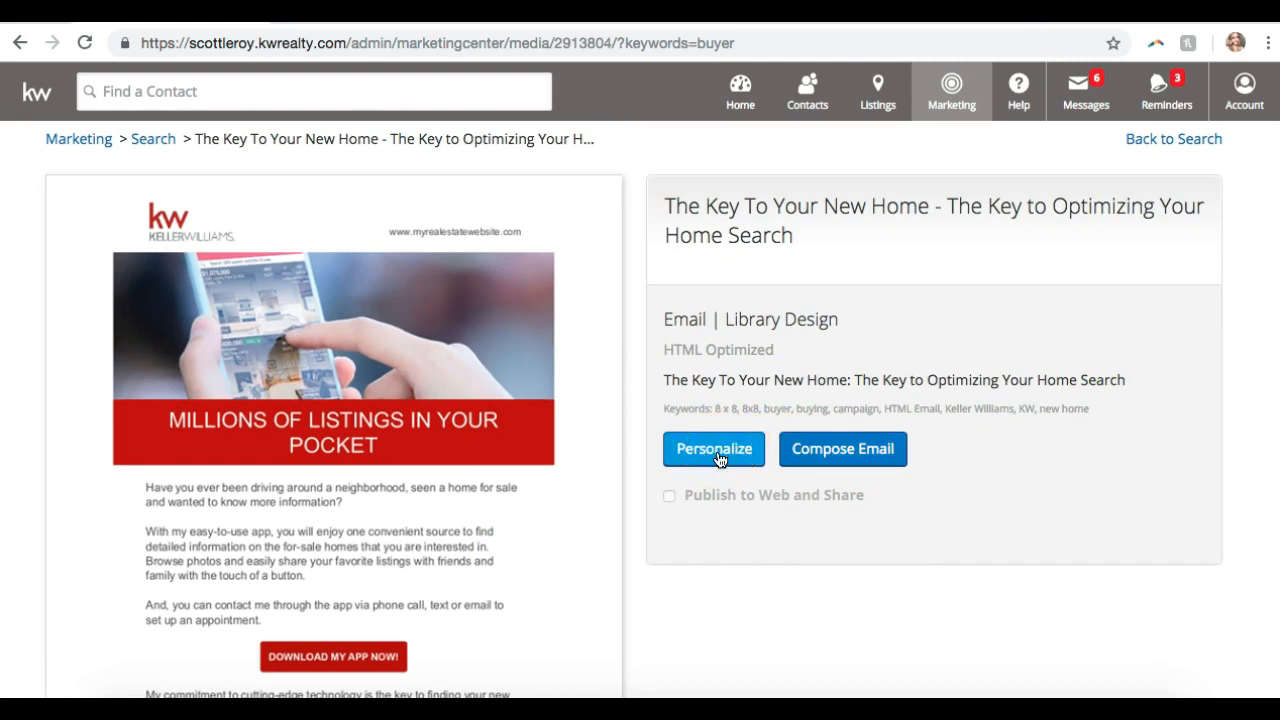
left_click(716, 454)
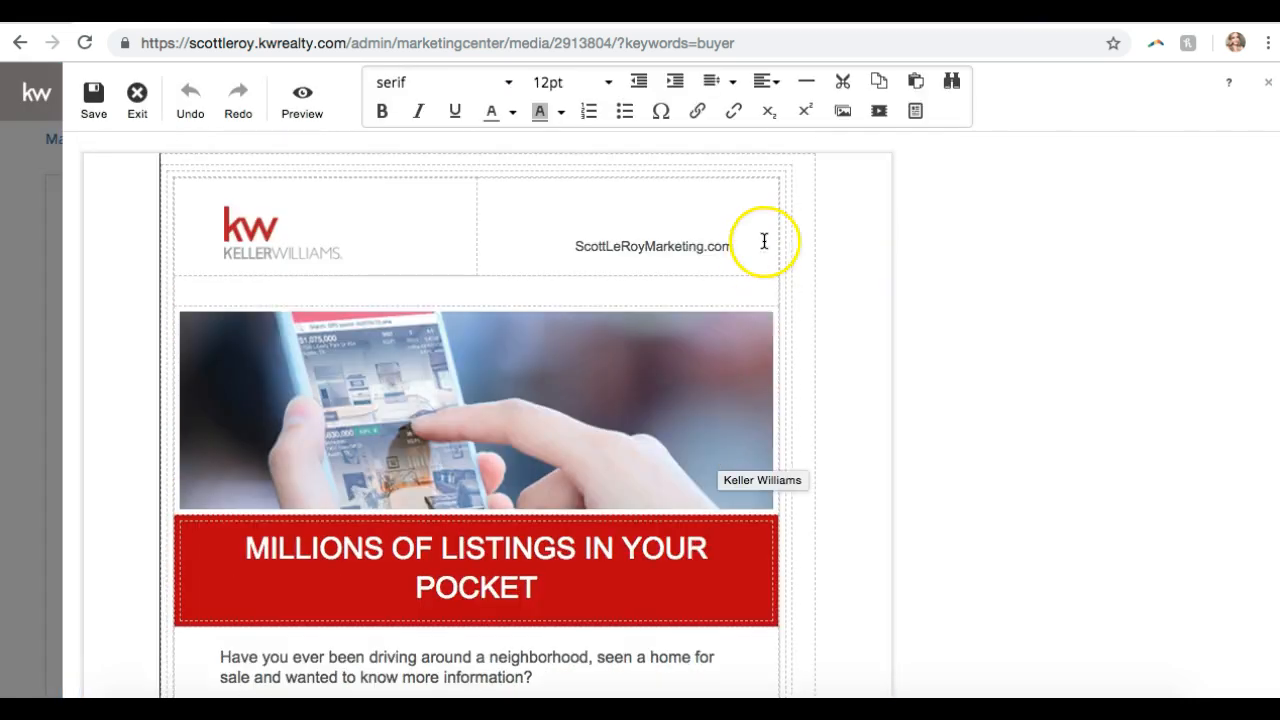
- Review The Key To Your New Home email in the editor and save it as a personal copy
scroll(763, 240, "down", 6)
scroll(790, 291, "down", 3)
scroll(790, 291, "up", 10)
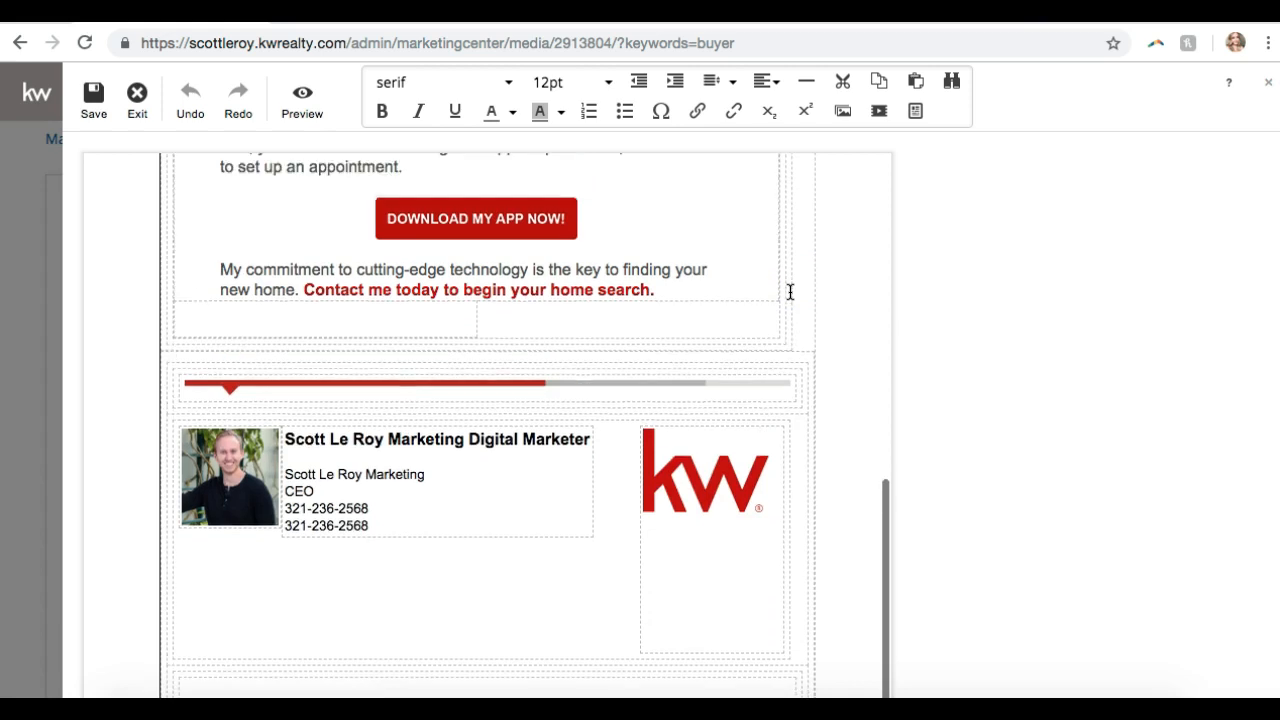
scroll(790, 291, "down", 10)
scroll(790, 291, "down", 2)
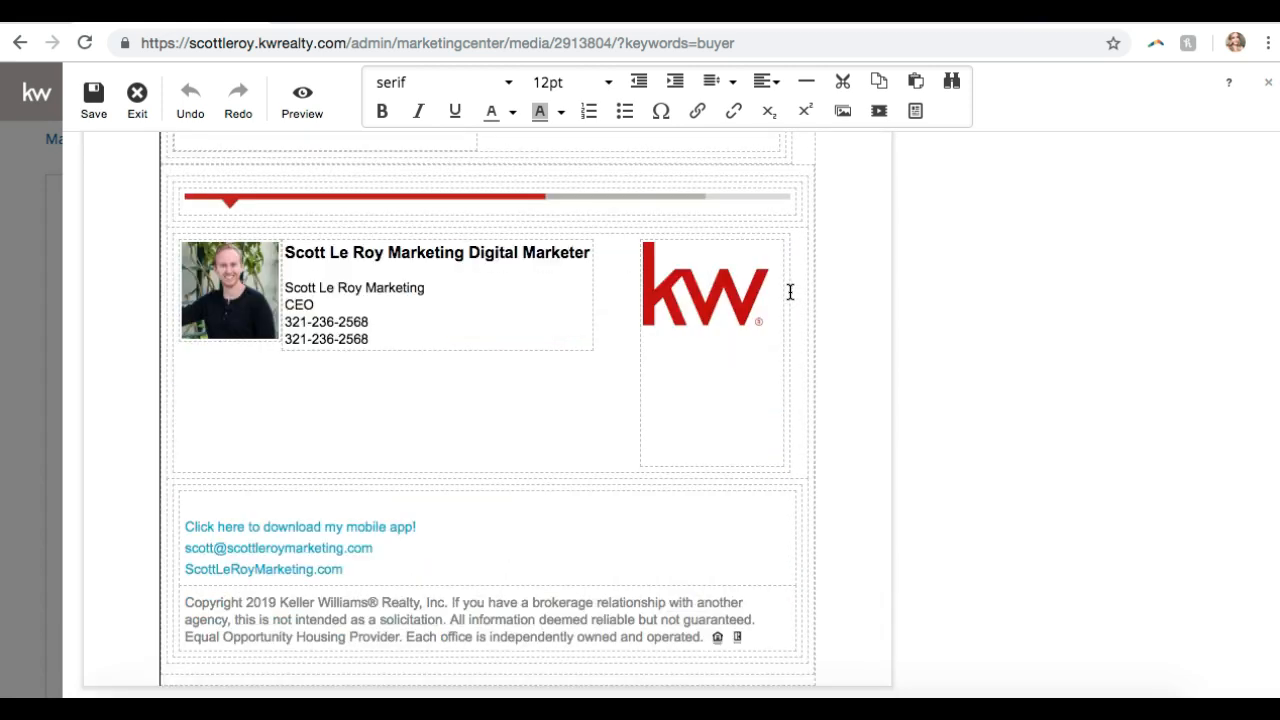
scroll(790, 291, "up", 10)
scroll(790, 291, "up", 3)
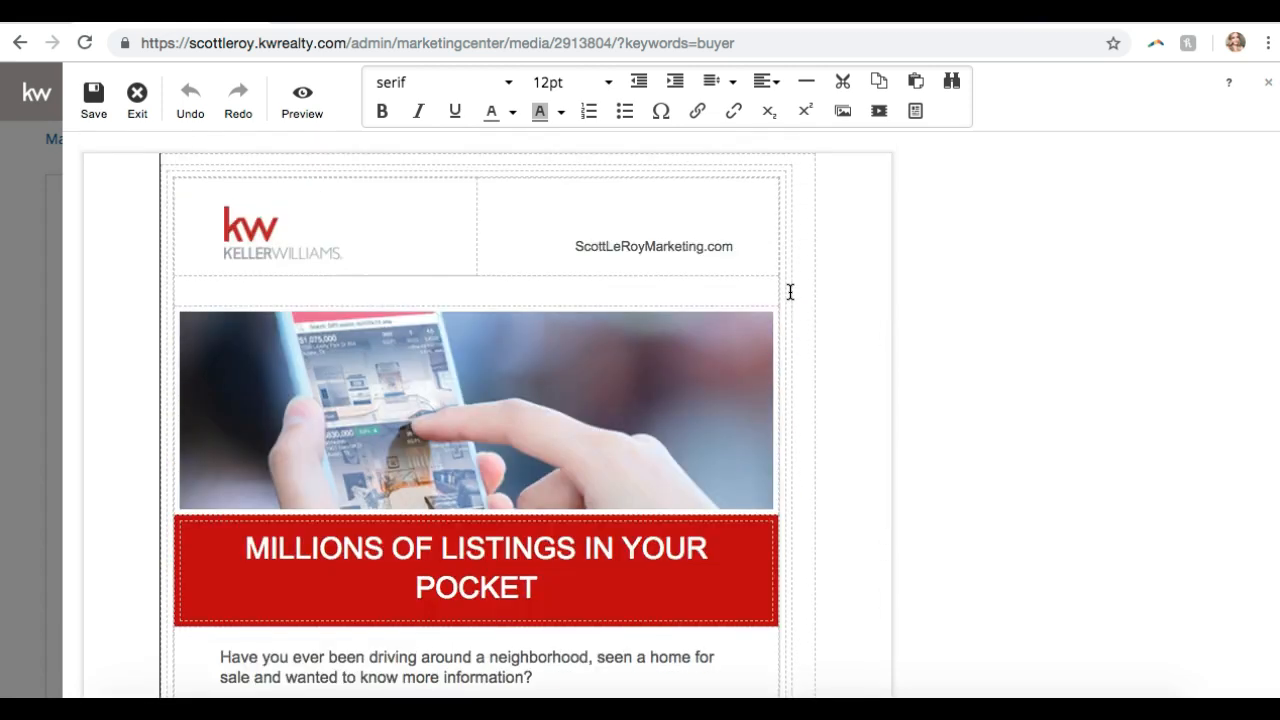
left_click(689, 397)
scroll(689, 397, "down", 12)
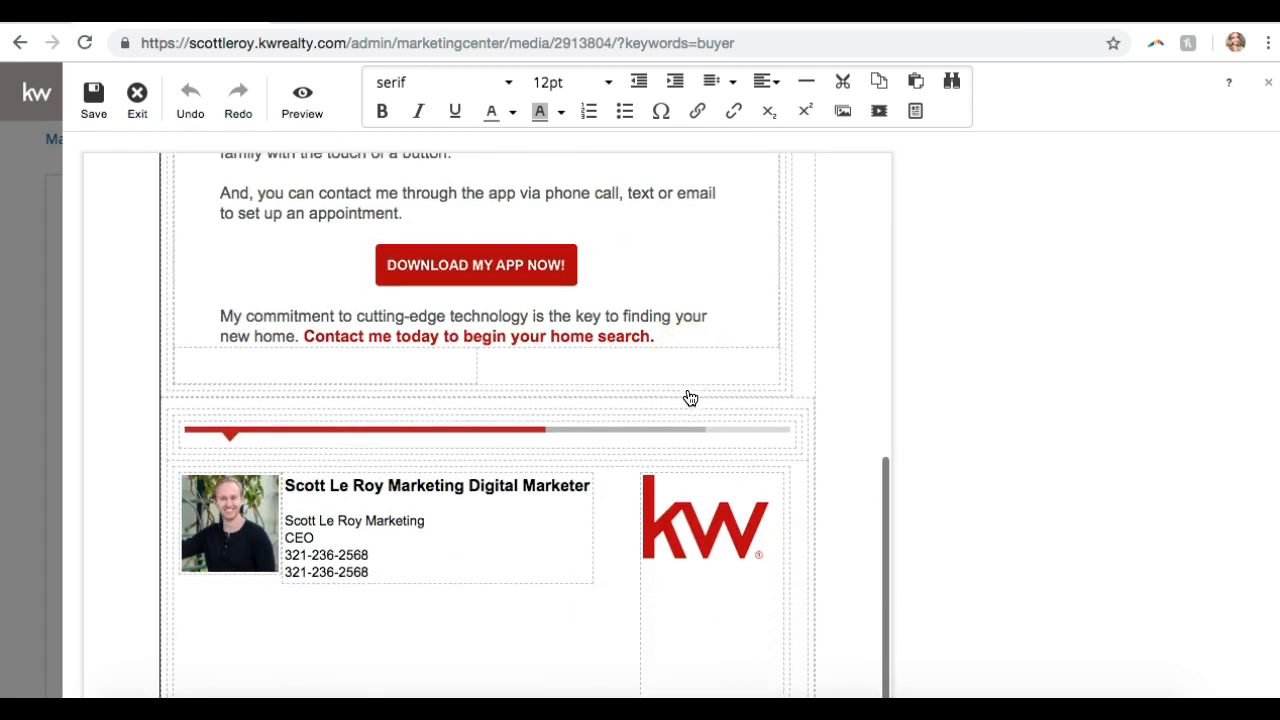
scroll(689, 397, "up", 15)
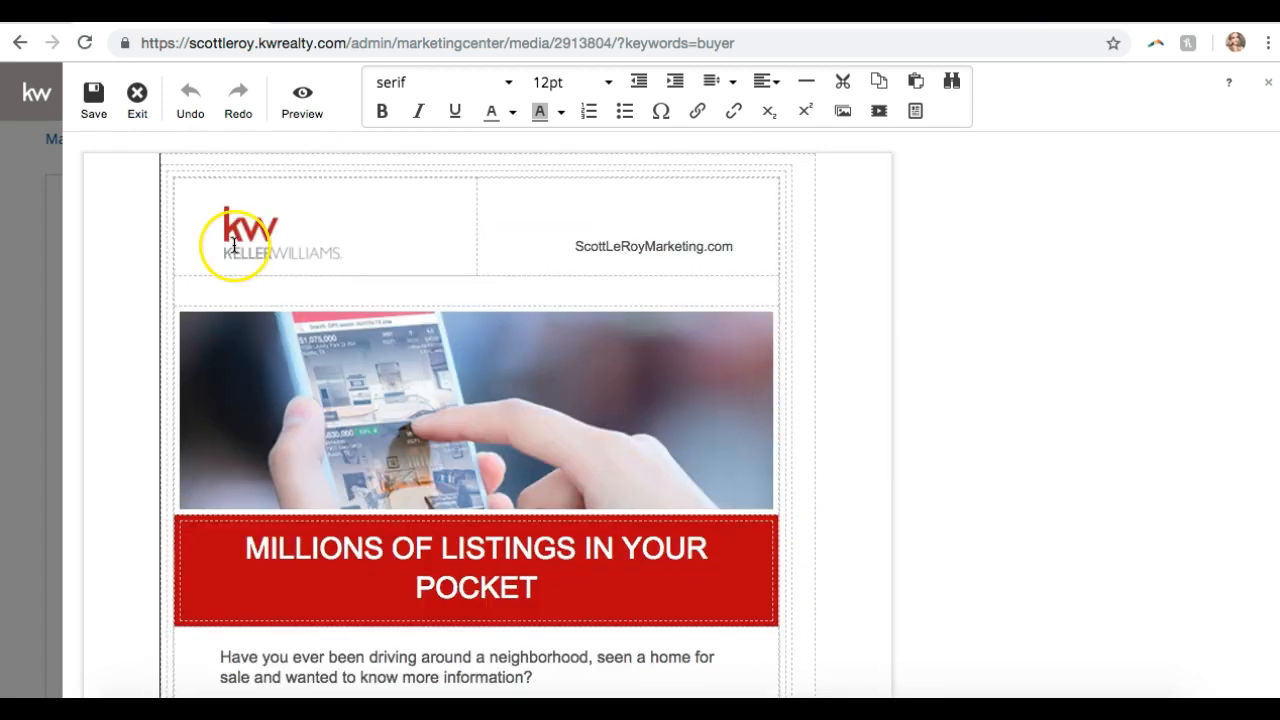
left_click(94, 108)
left_click(480, 423)
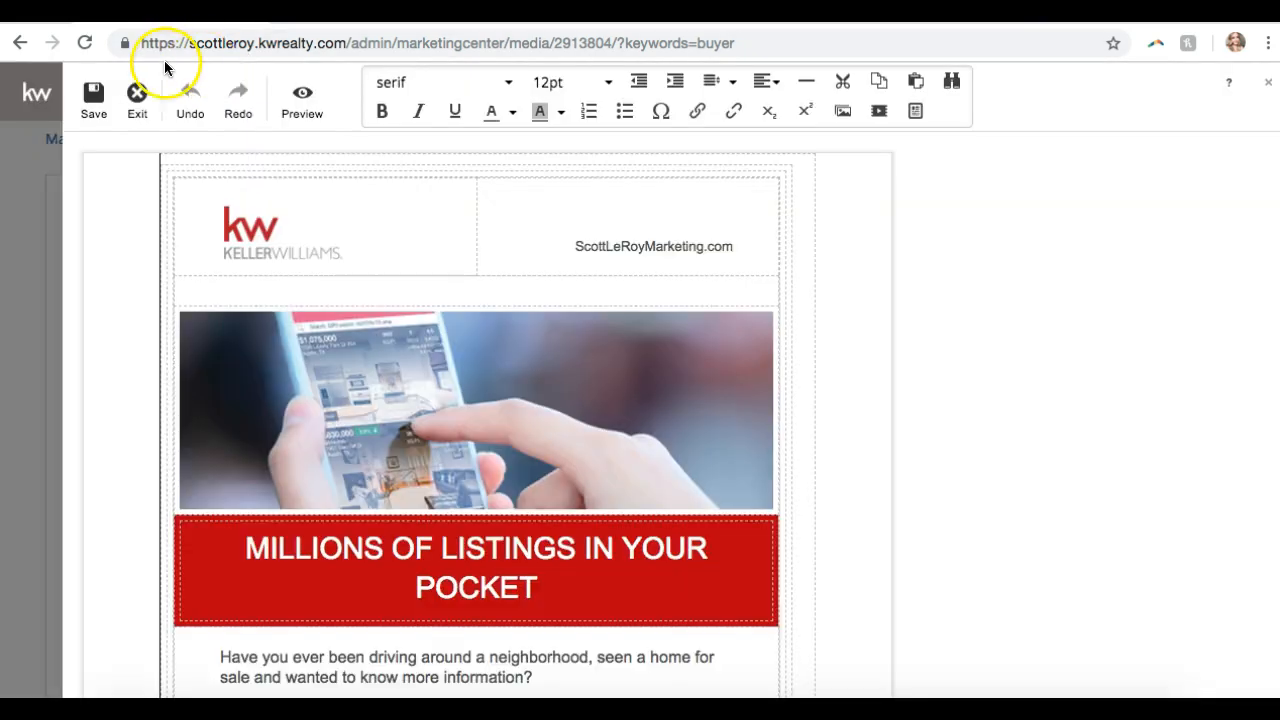
- Exit the editor and review the saved Email Personalized Design's preview page
left_click(134, 108)
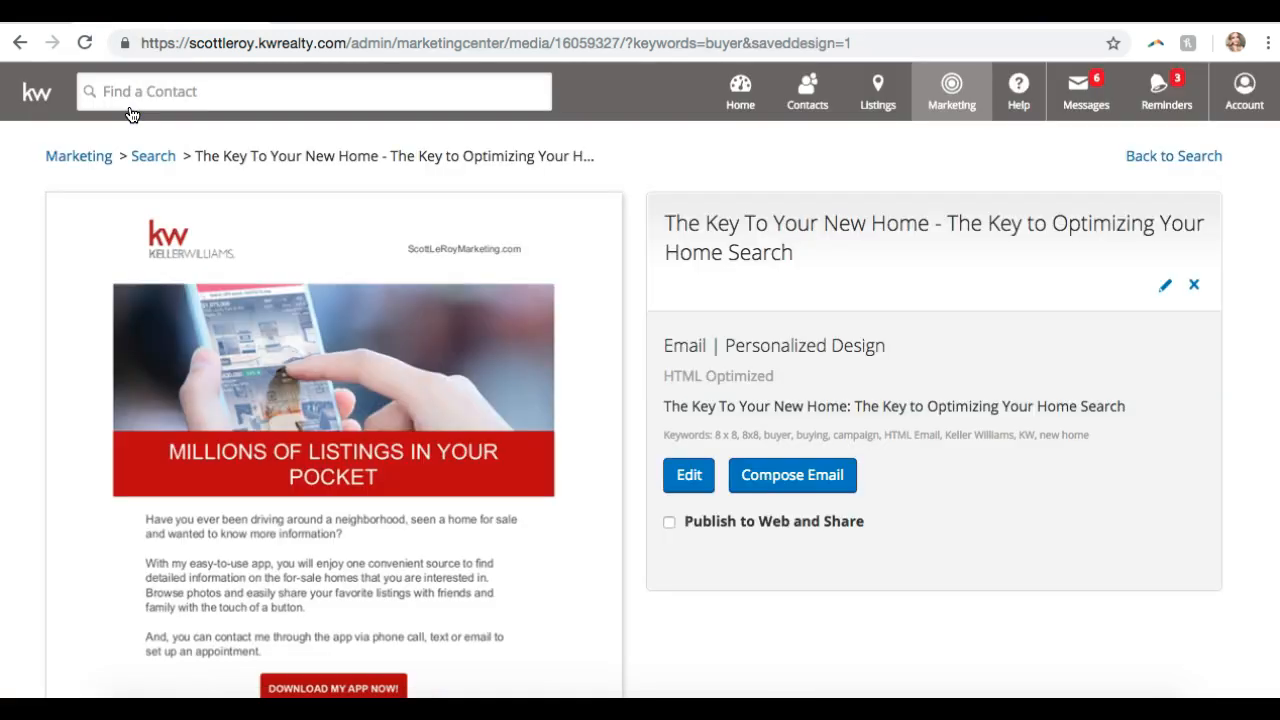
scroll(988, 315, "down", 5)
scroll(988, 315, "up", 5)
left_click(985, 320)
scroll(985, 320, "down", 5)
scroll(985, 322, "up", 5)
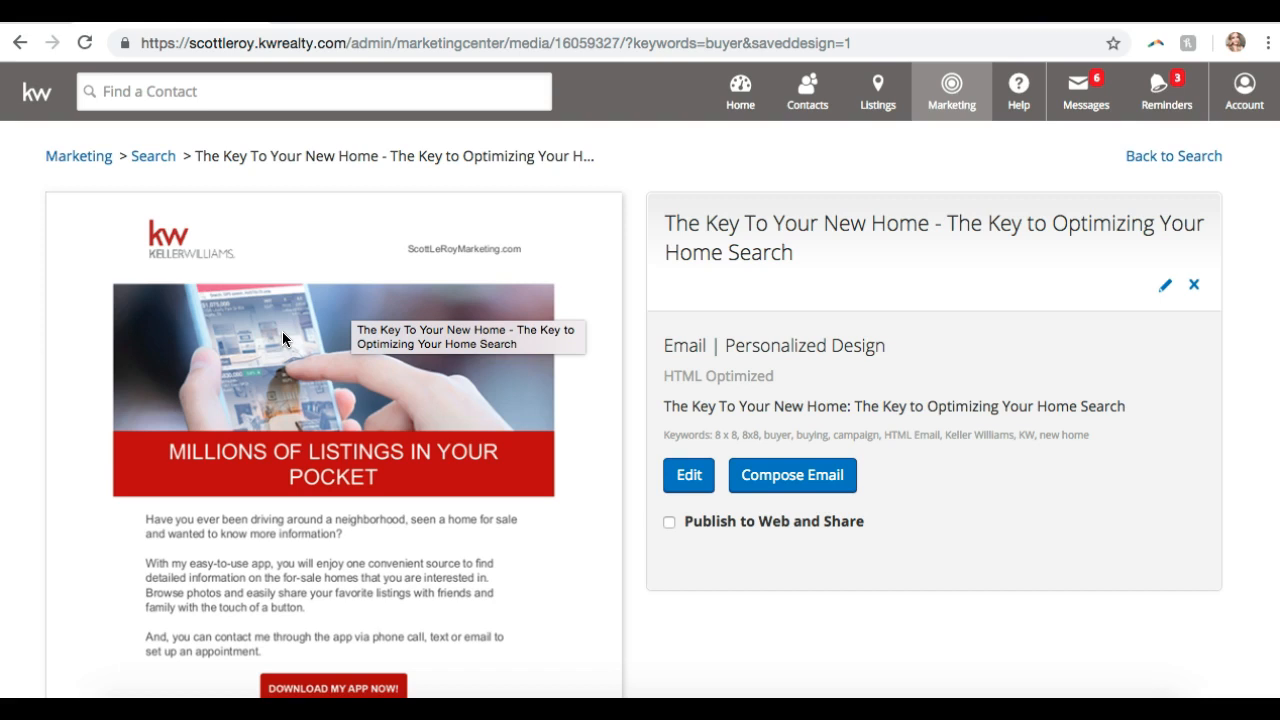
scroll(282, 331, "down", 3)
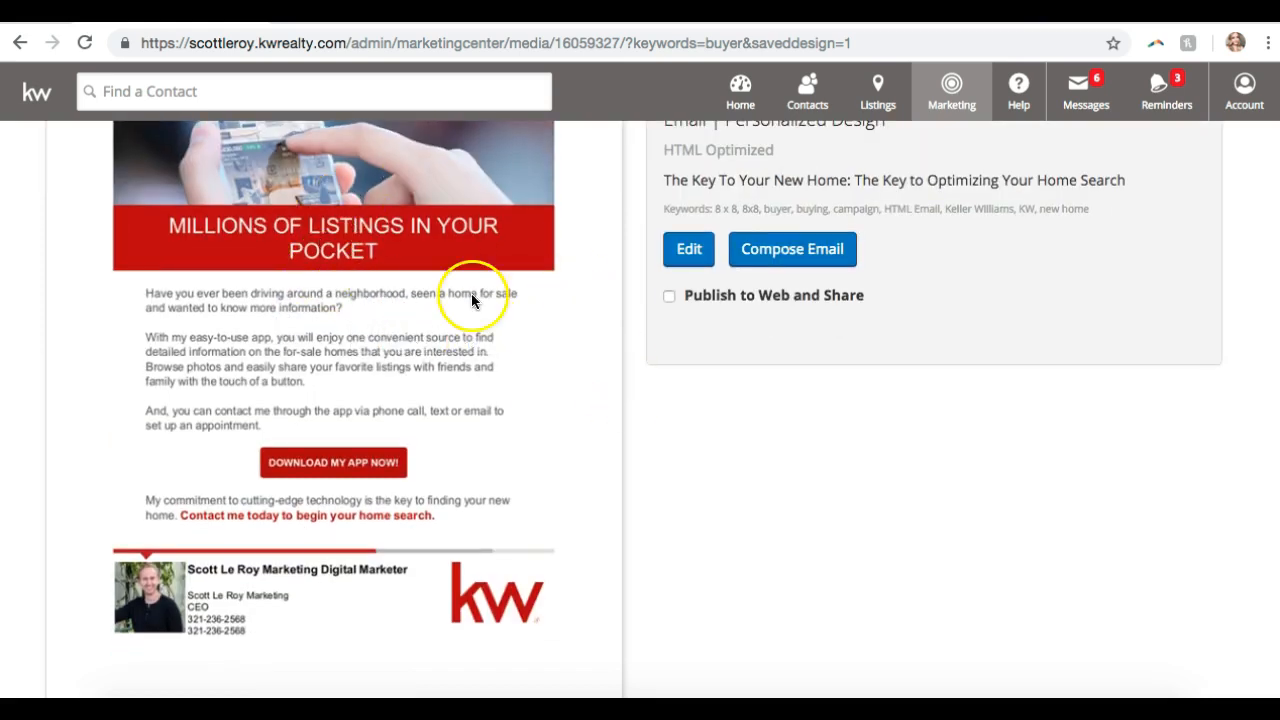
scroll(265, 240, "up", 2)
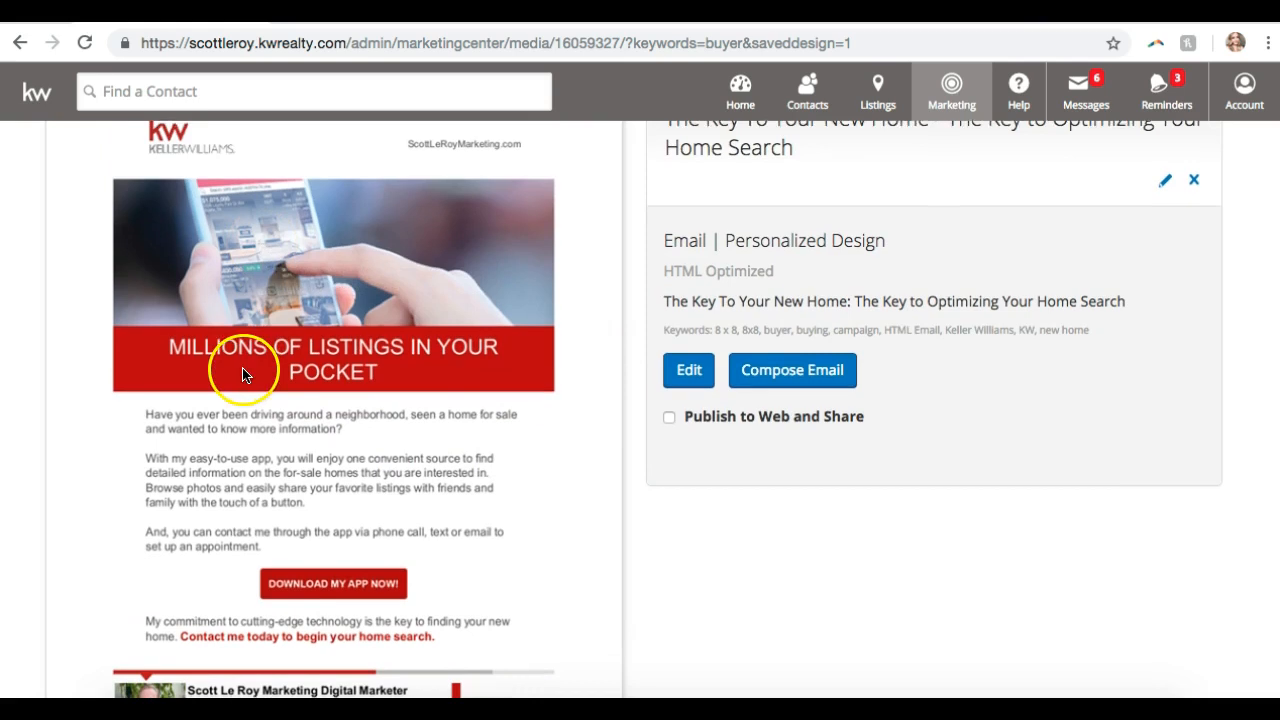
scroll(244, 372, "down", 3)
scroll(254, 349, "up", 4)
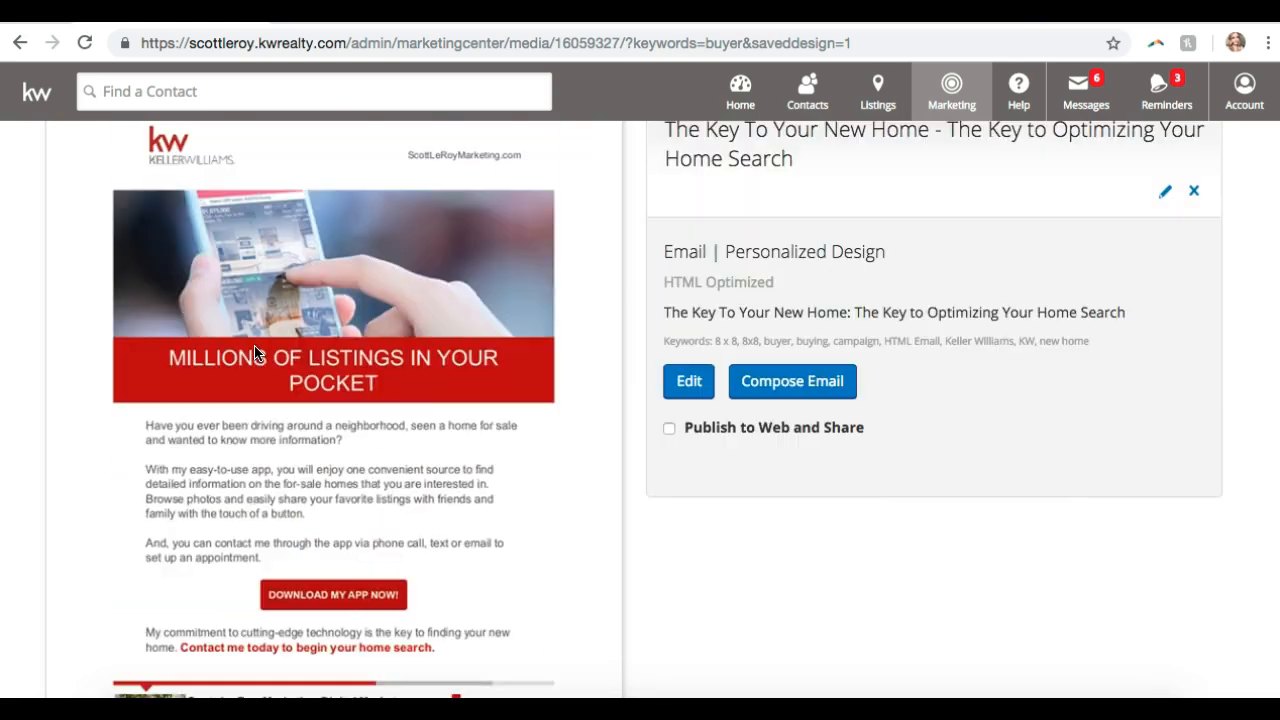
- Save the email image as a JPEG named 'The Key to your new home'
right_click(254, 352)
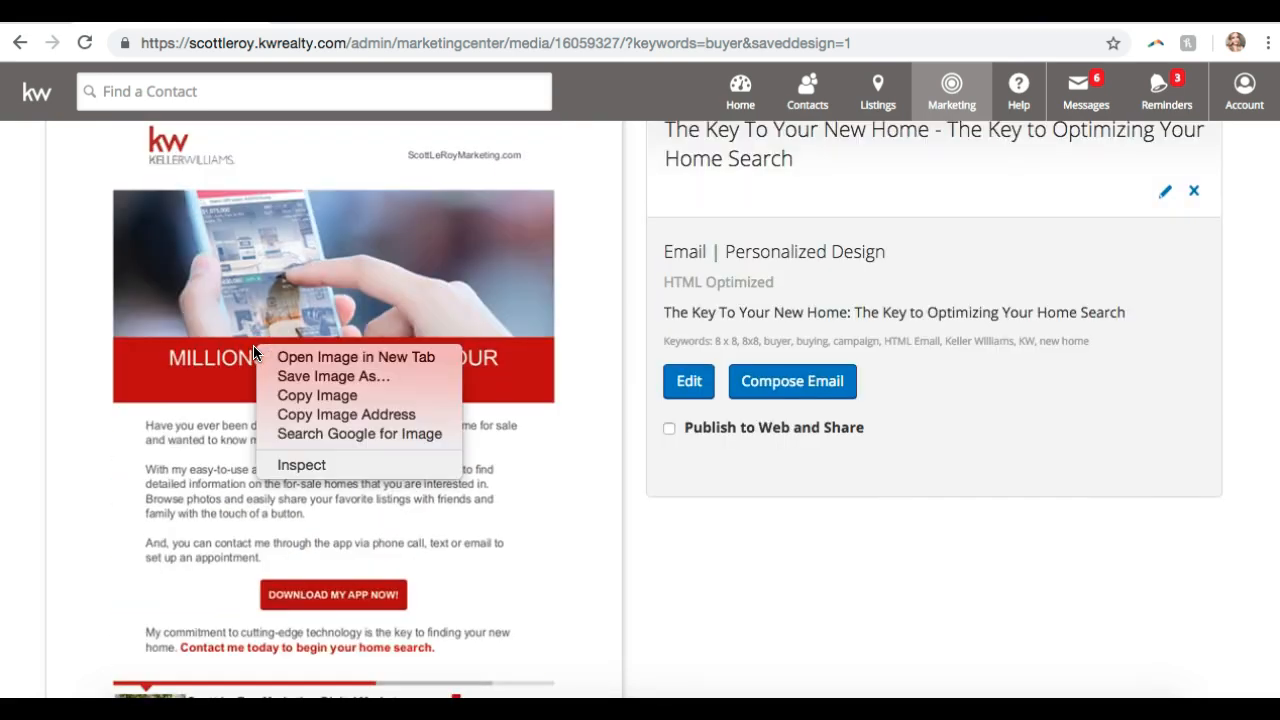
left_click(282, 377)
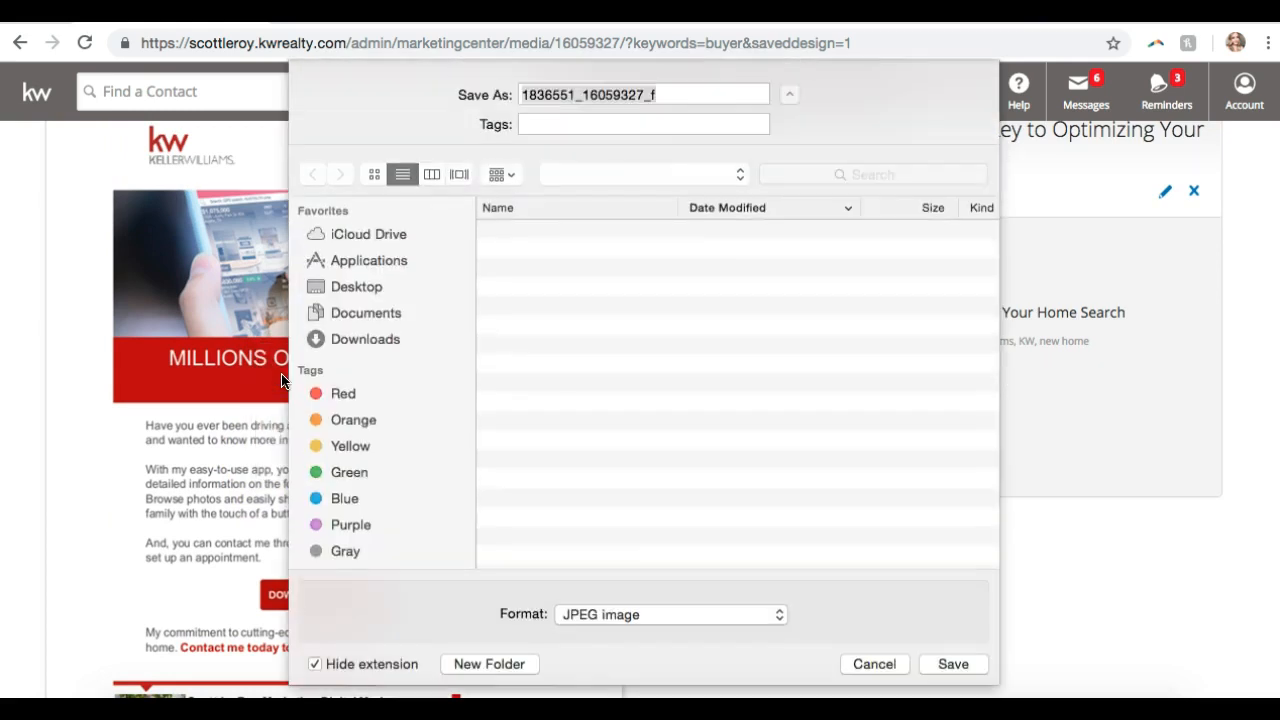
type("The")
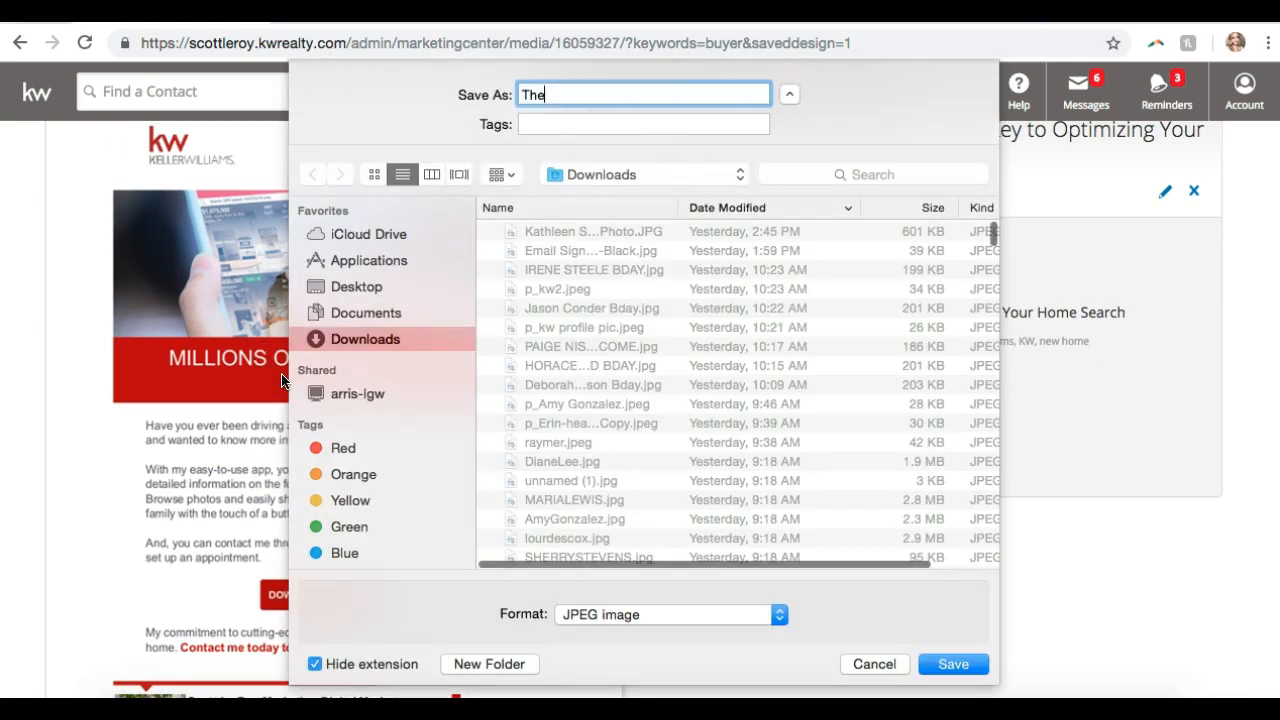
type(" Key to your new home")
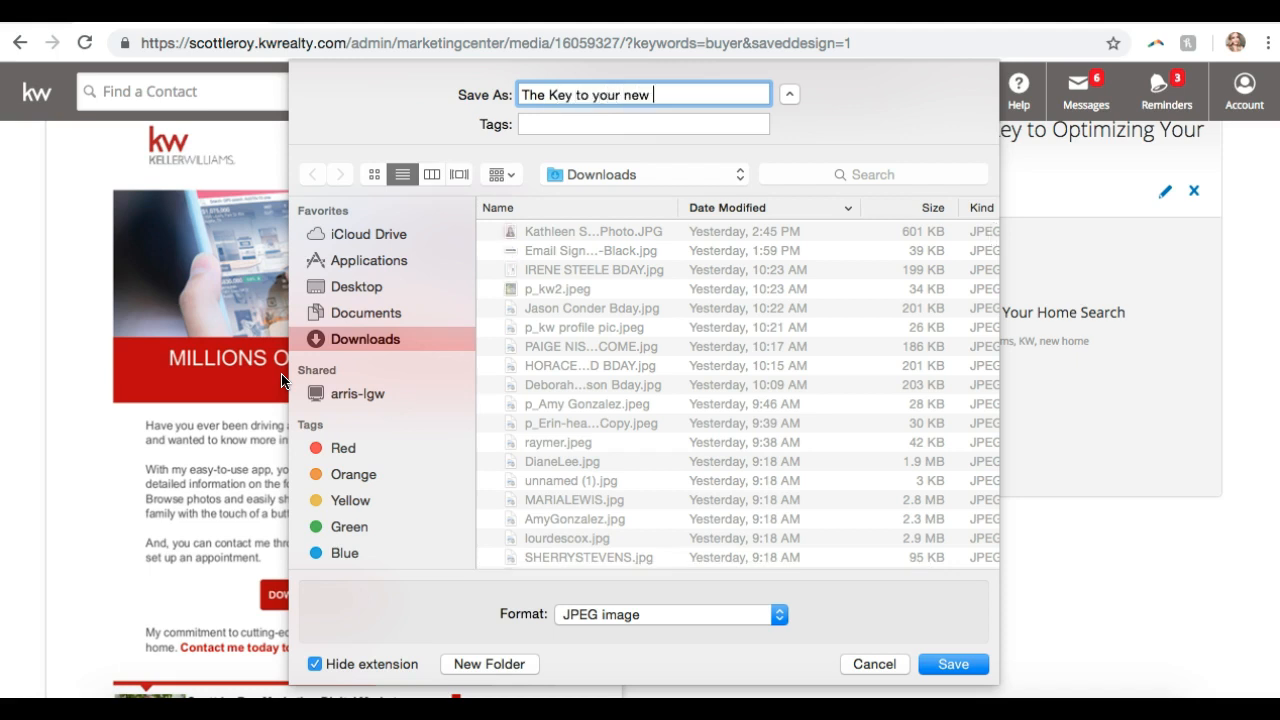
key("Return")
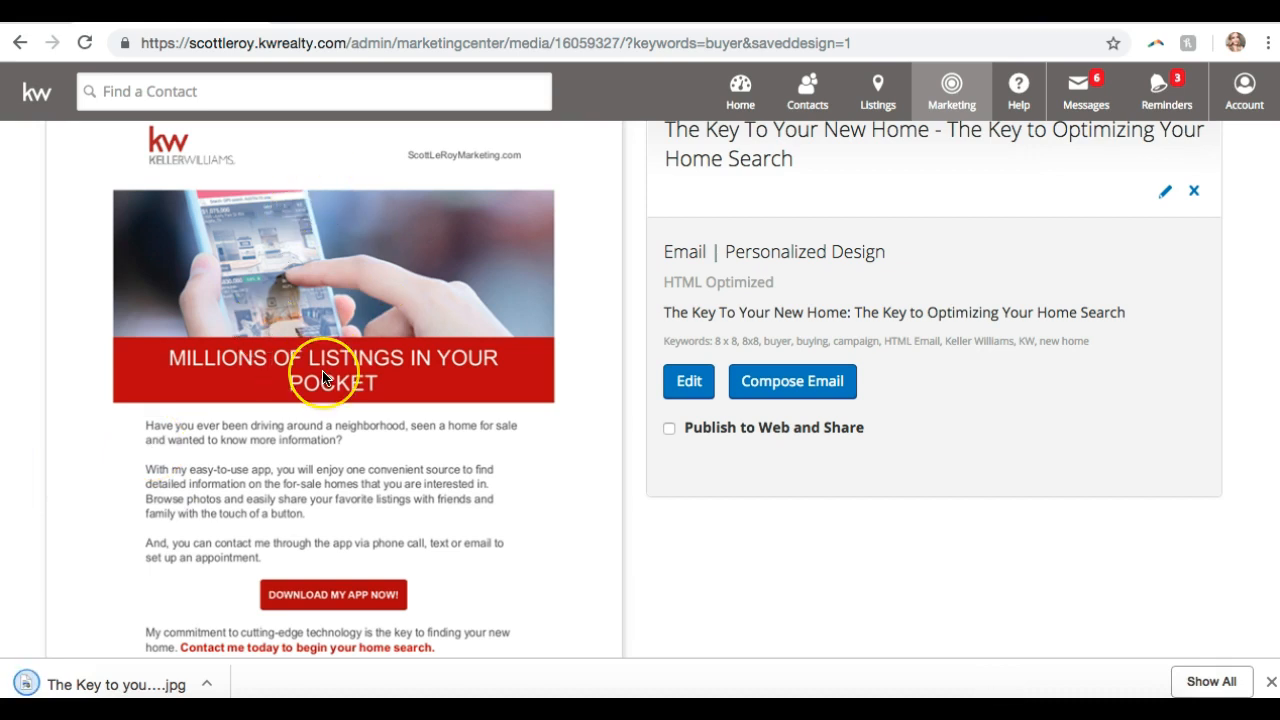
scroll(322, 370, "up", 2)
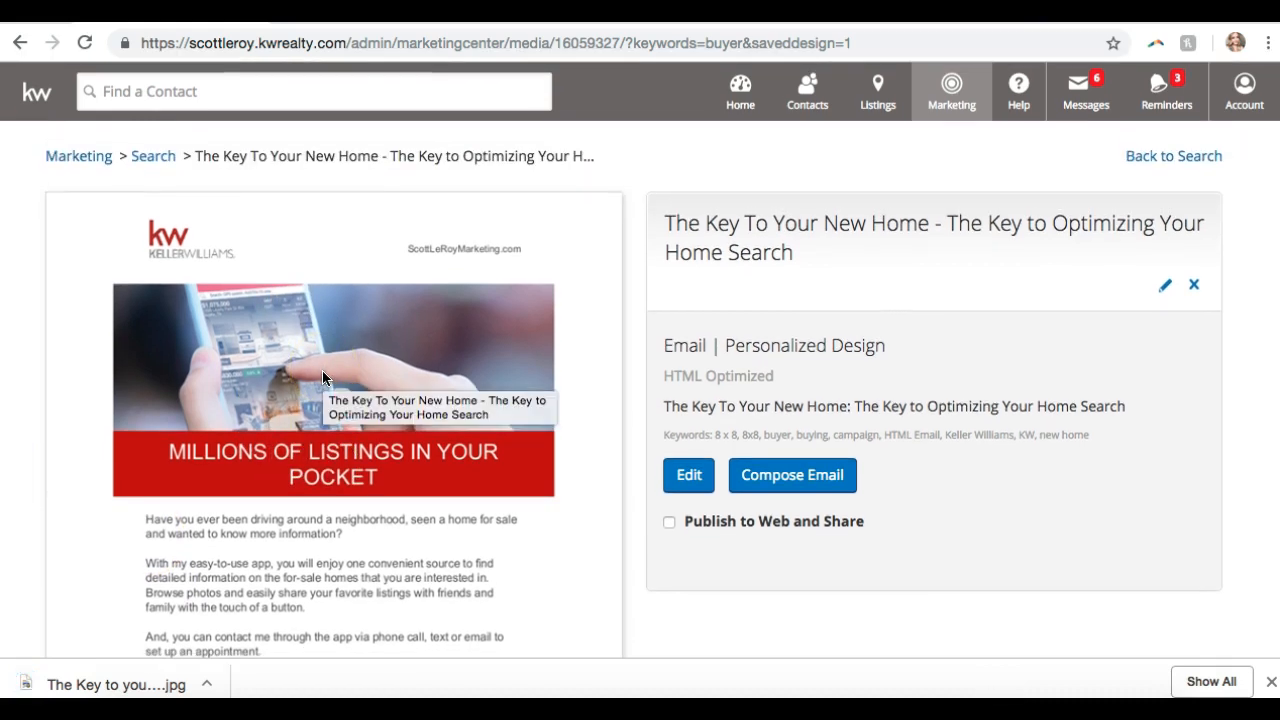
scroll(322, 372, "down", 5)
left_click(316, 232)
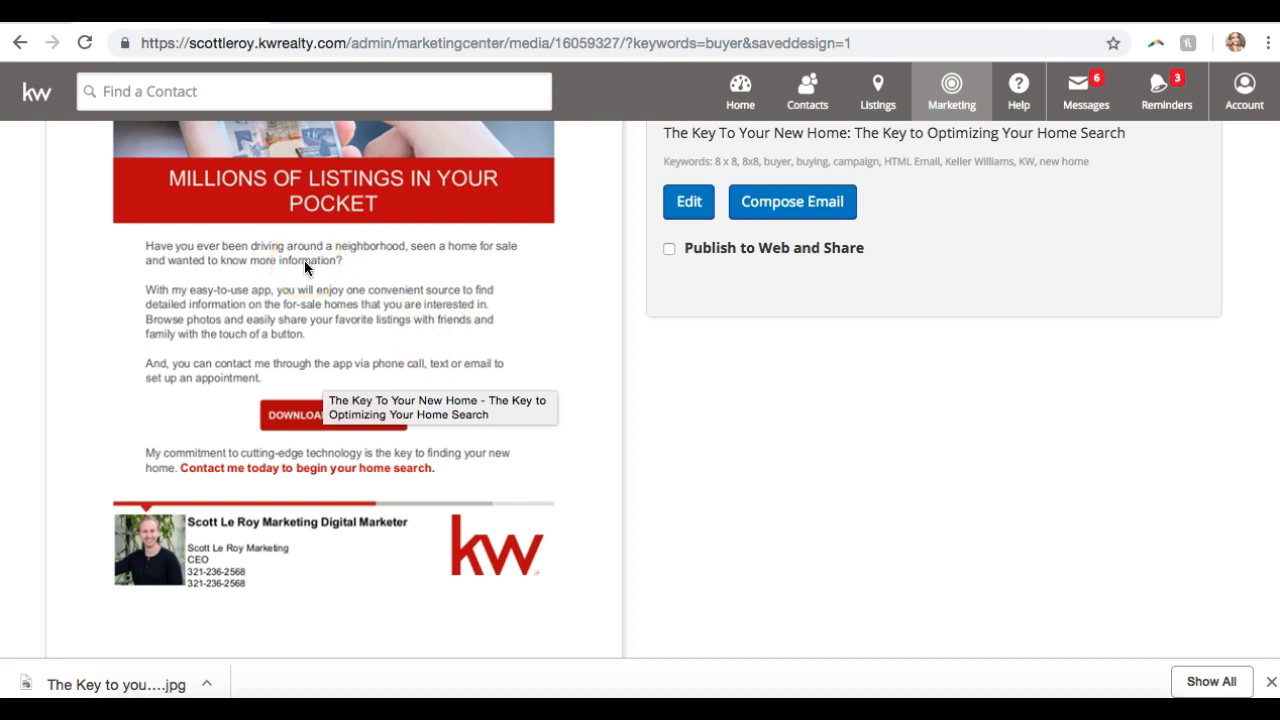
left_click(304, 260)
left_click(257, 229)
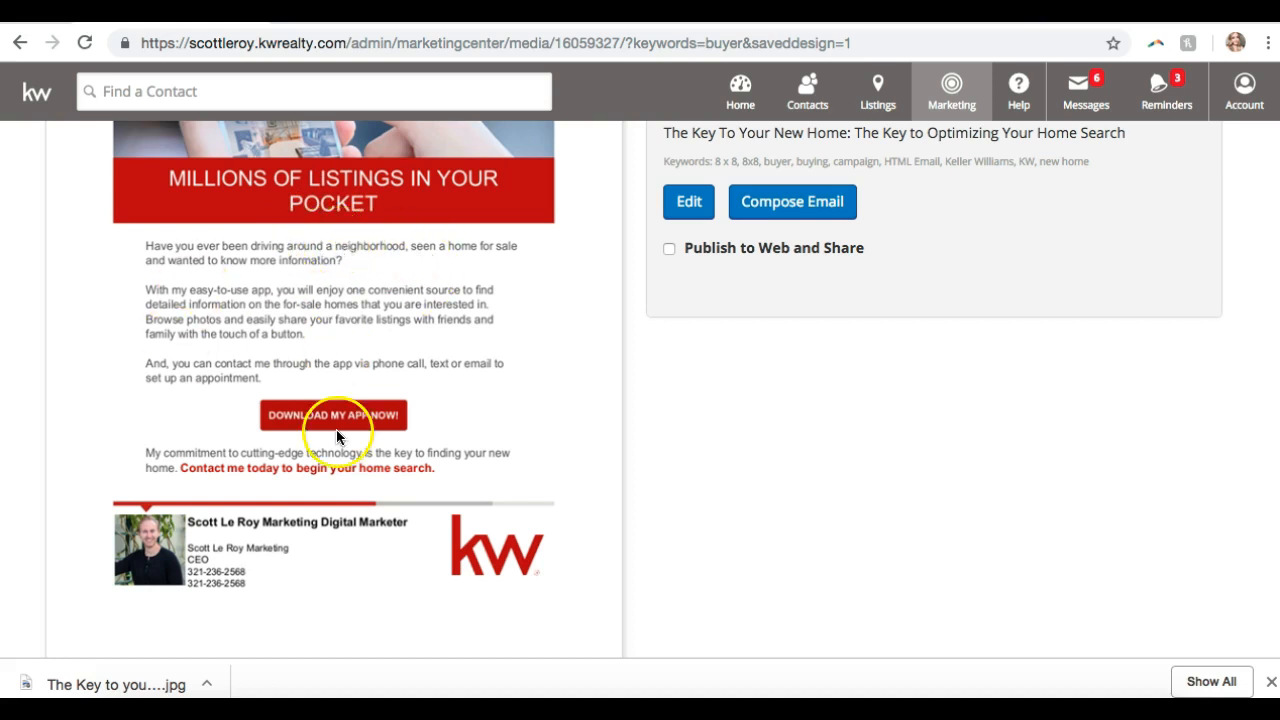
scroll(558, 452, "down", 3)
scroll(558, 452, "up", 5)
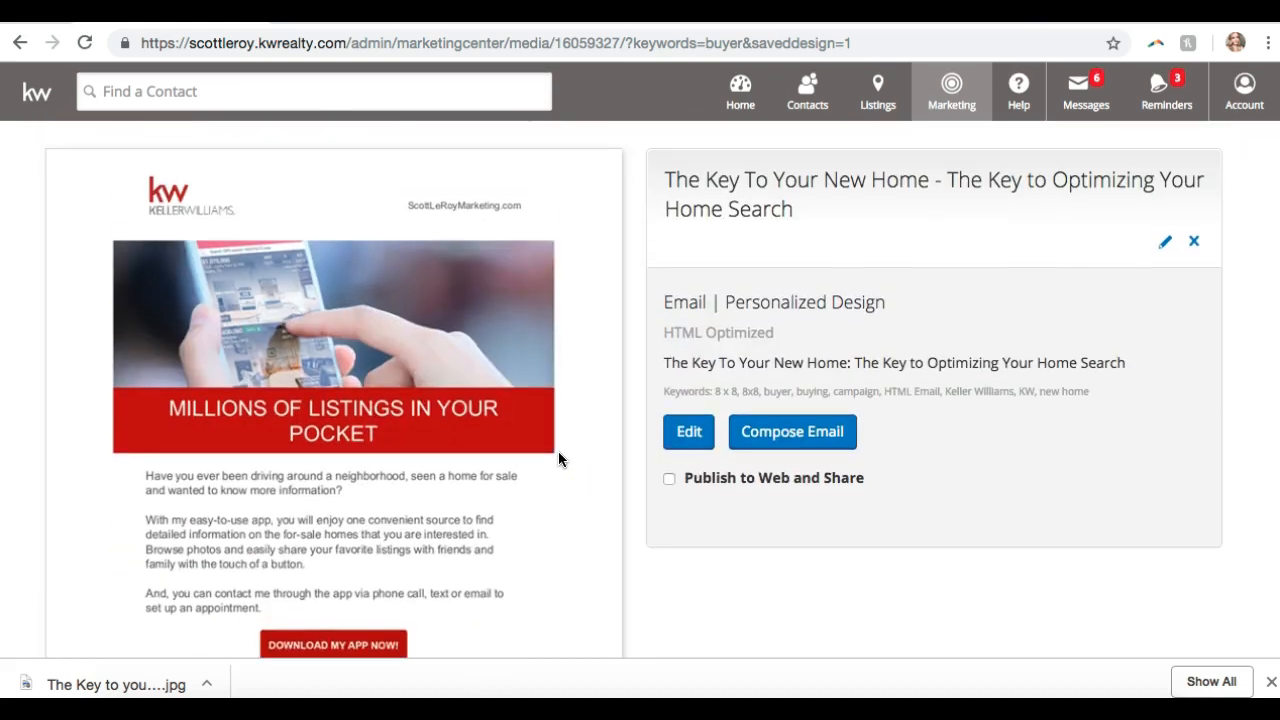
scroll(558, 455, "down", 4)
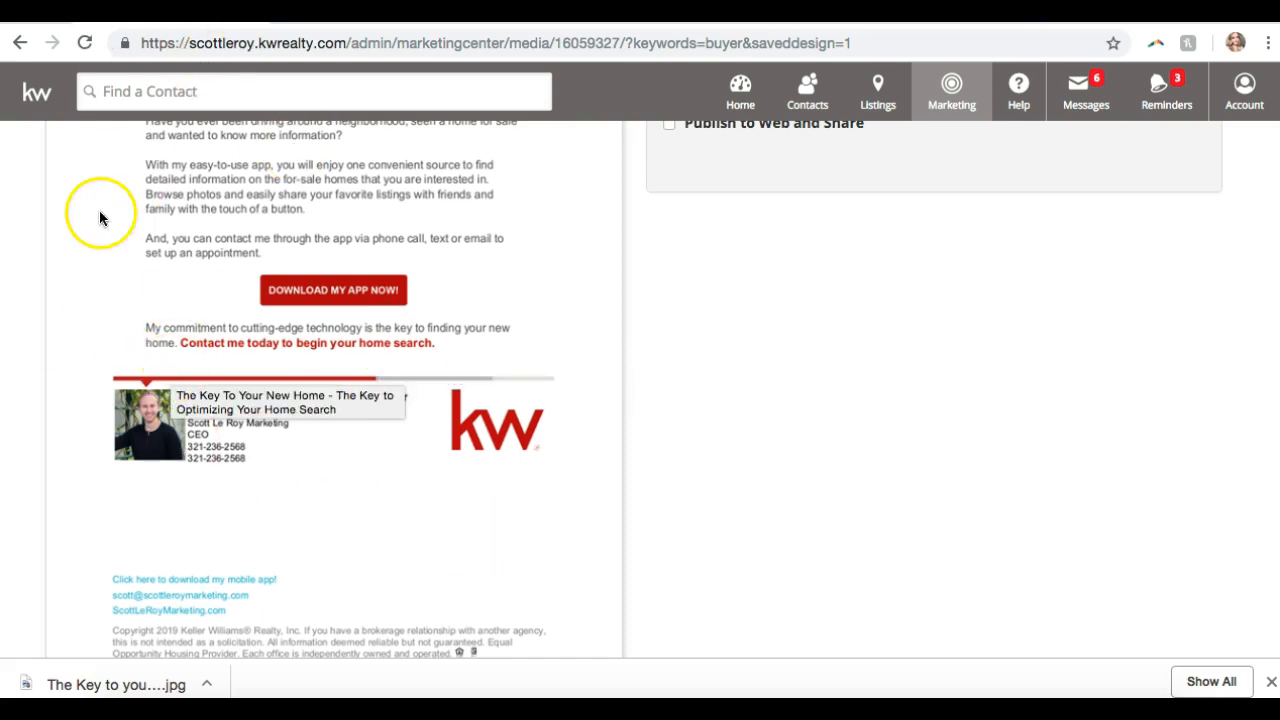
scroll(338, 548, "up", 5)
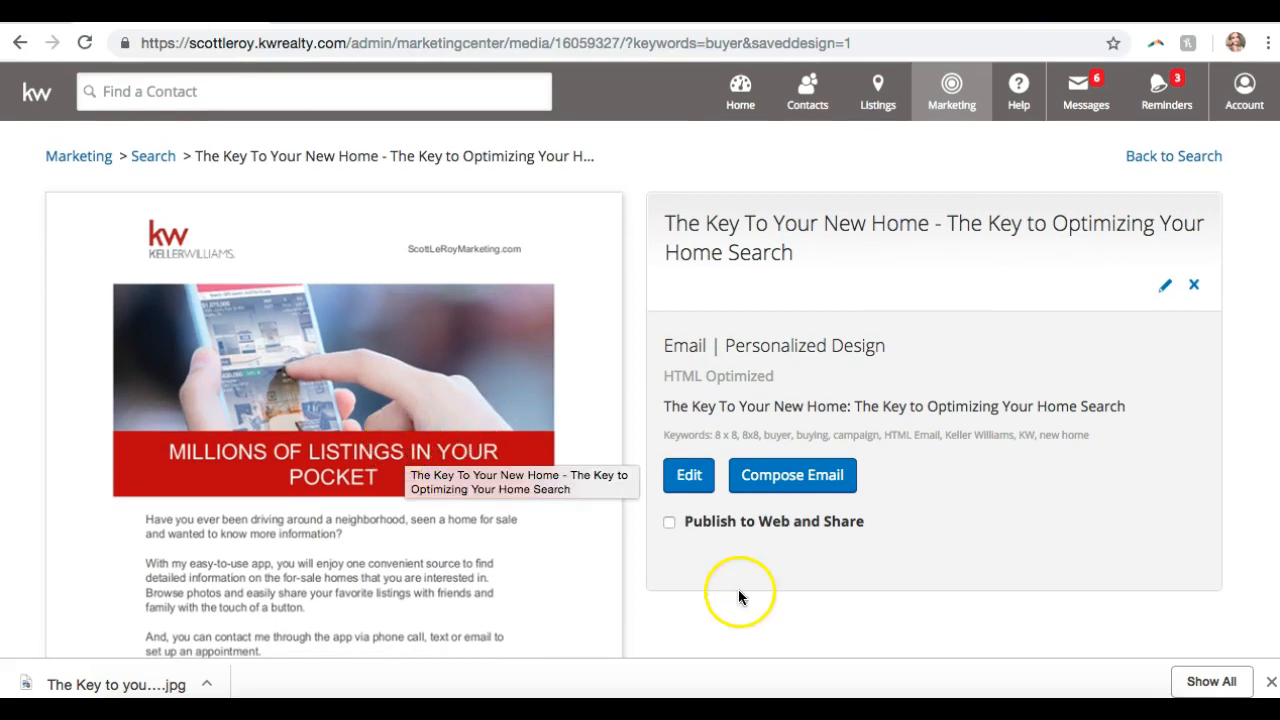
scroll(826, 561, "down", 3)
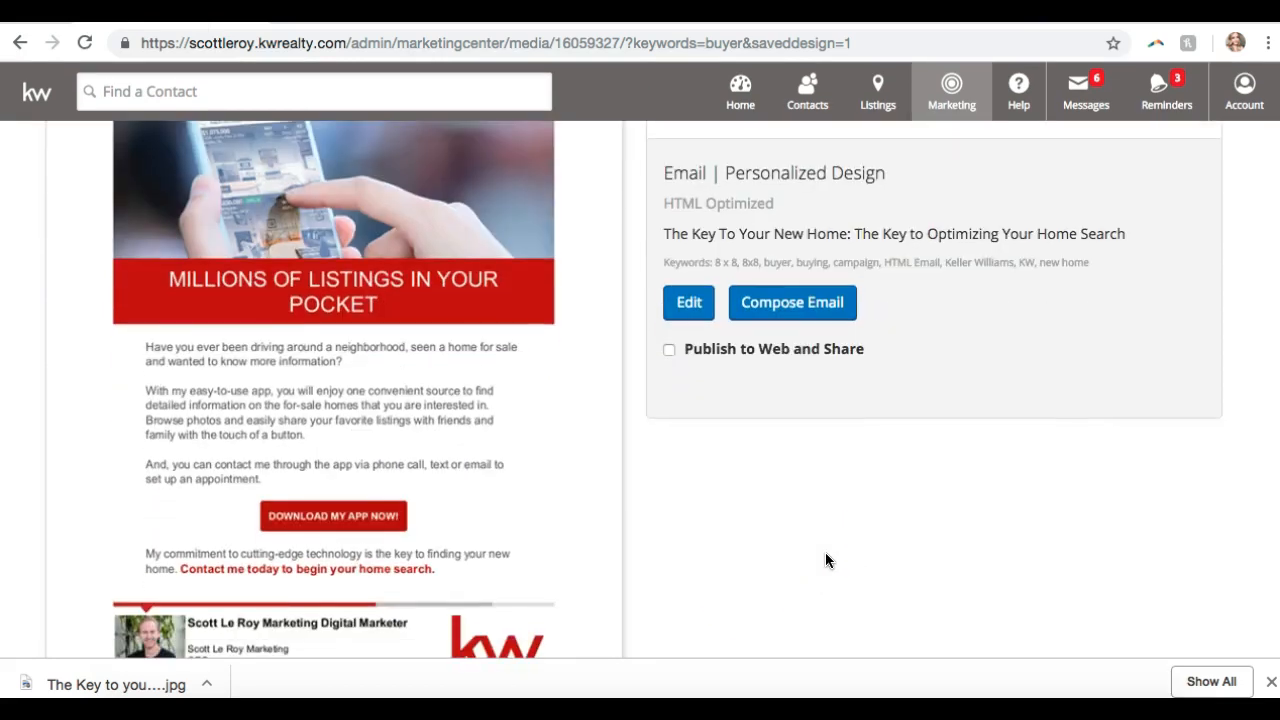
scroll(826, 561, "down", 1)
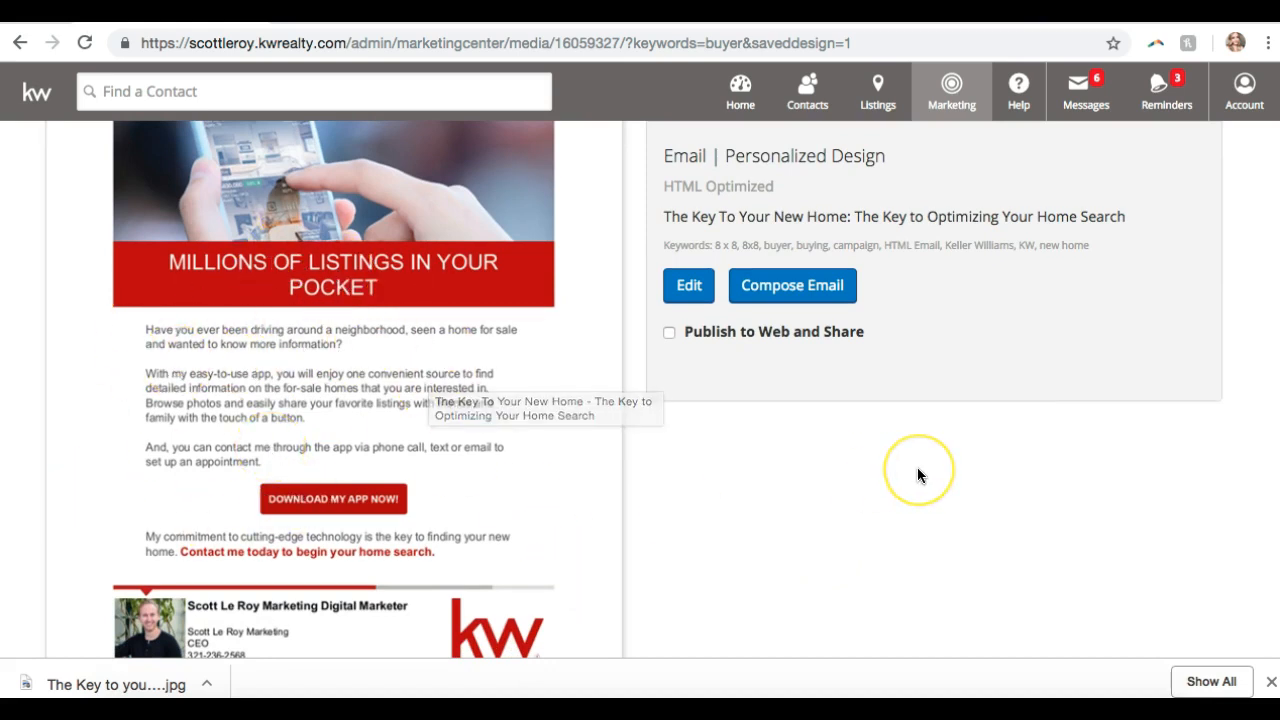
scroll(917, 468, "up", 4)
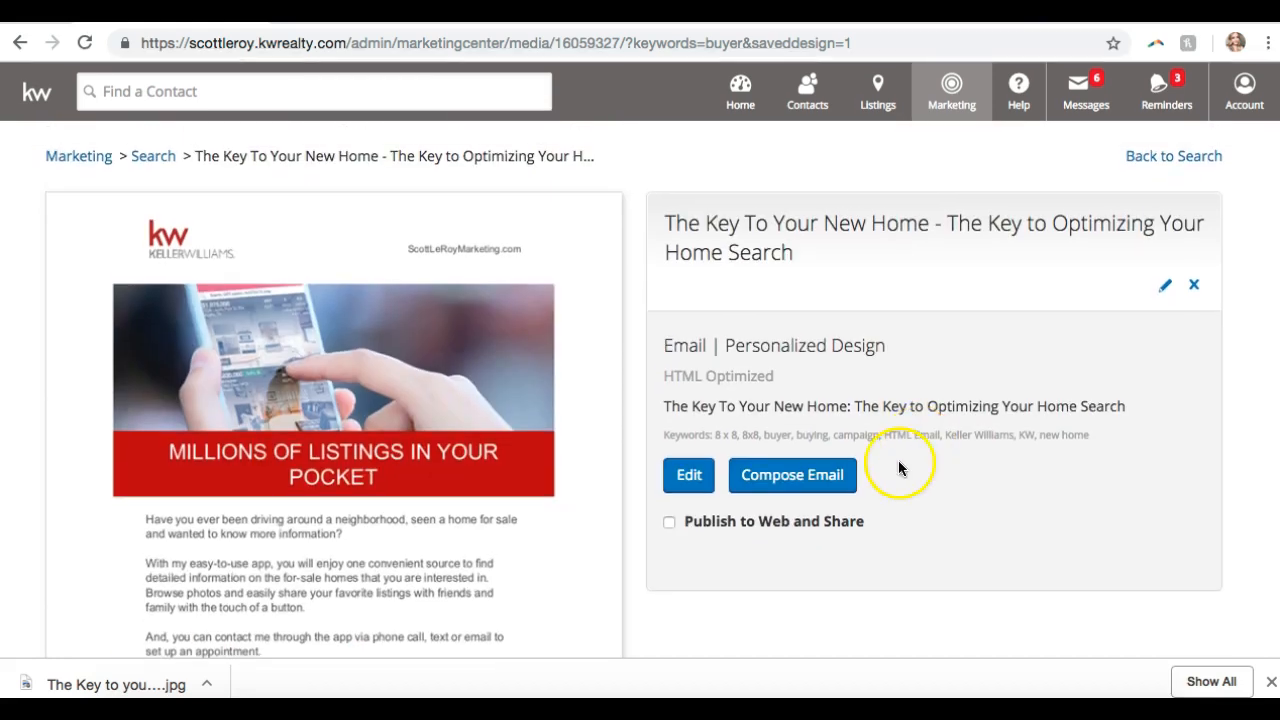
- Start a new email from this design and look over the template loaded in the body
left_click(820, 480)
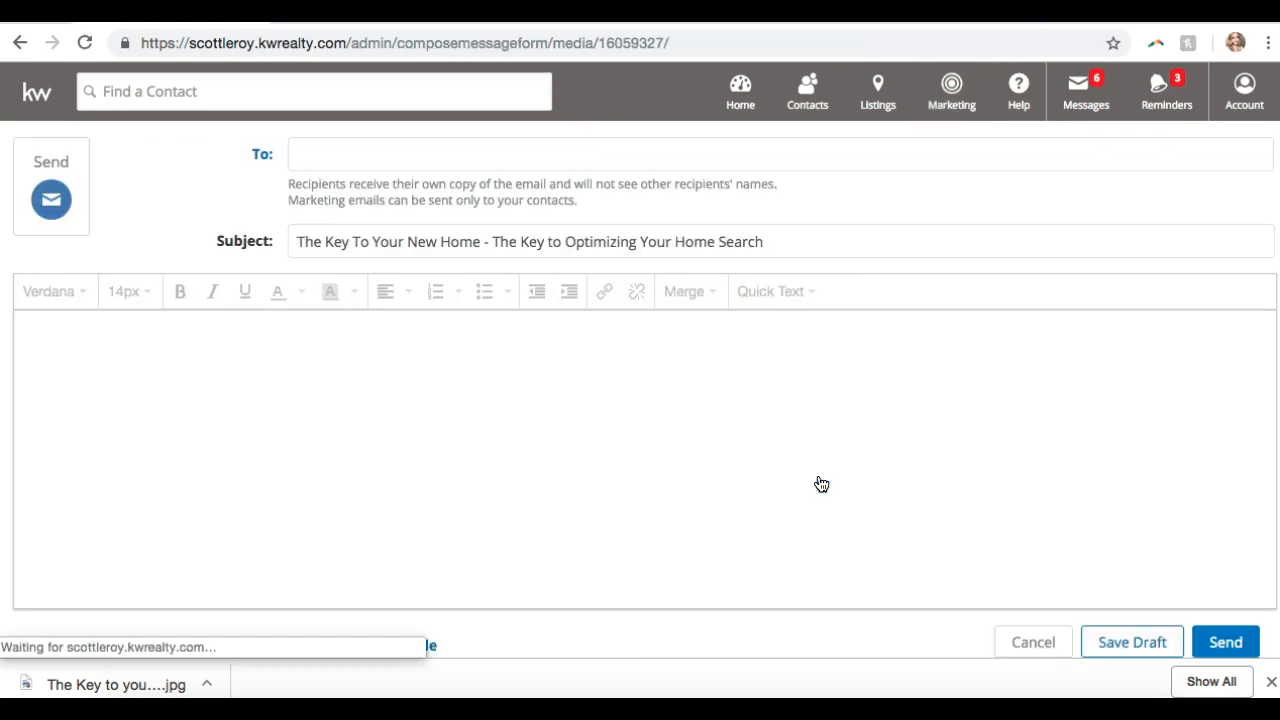
left_click(821, 484)
left_click(625, 425)
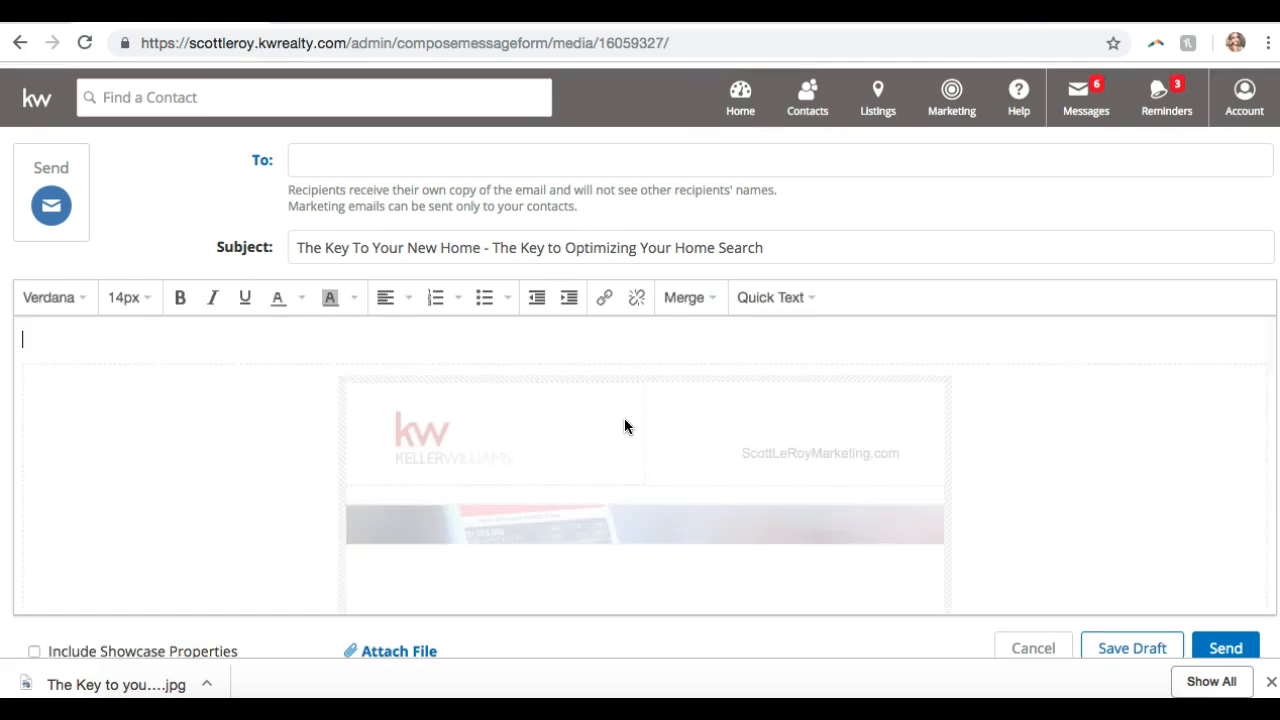
left_click(767, 423)
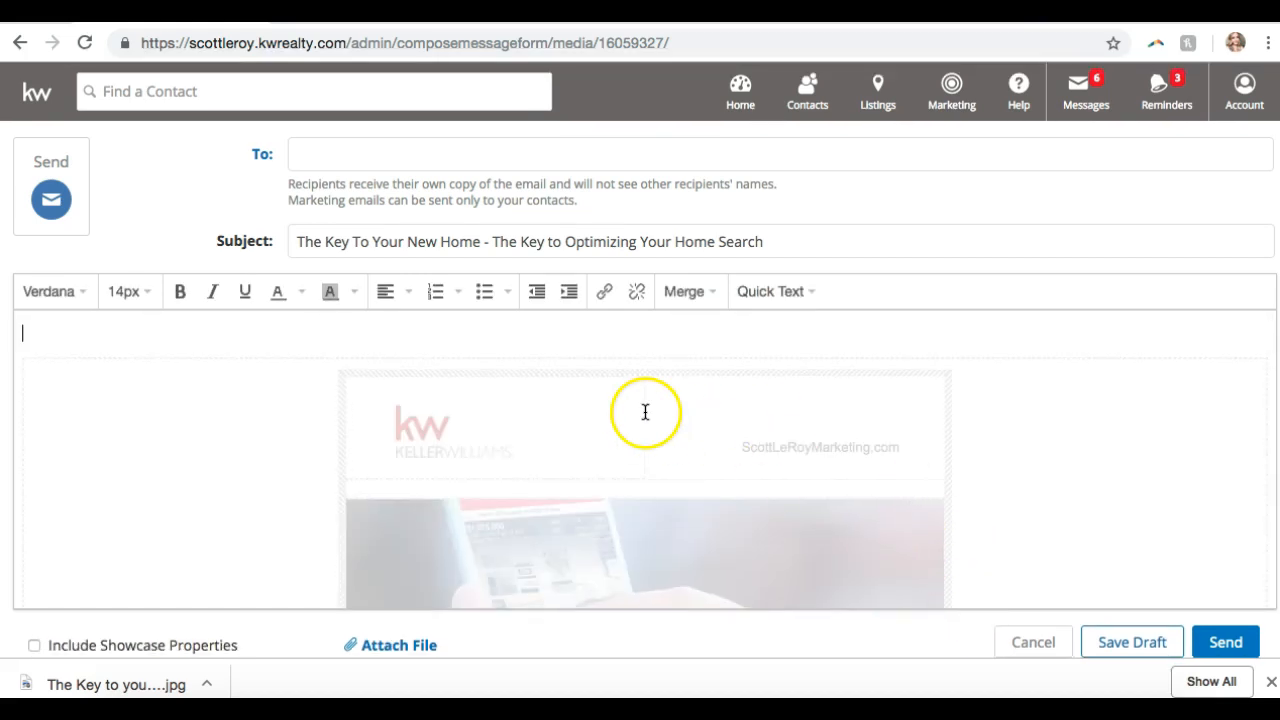
scroll(747, 405, "down", 10)
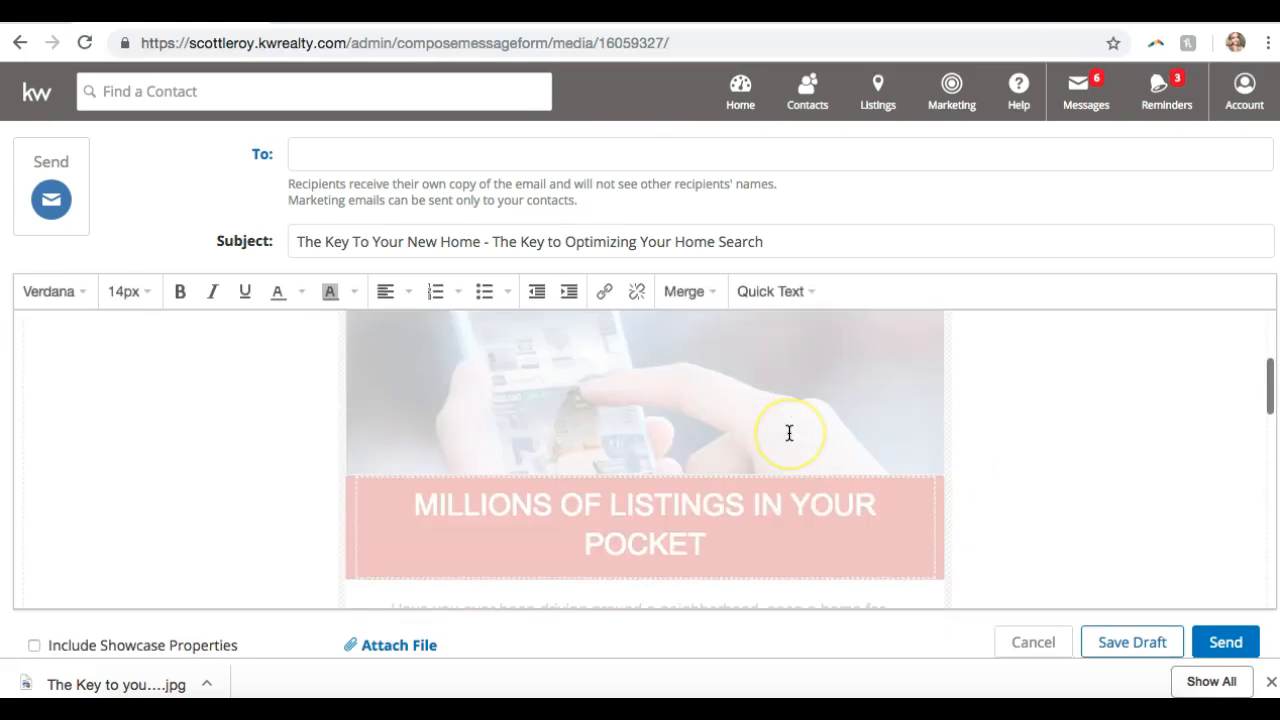
scroll(789, 433, "down", 2)
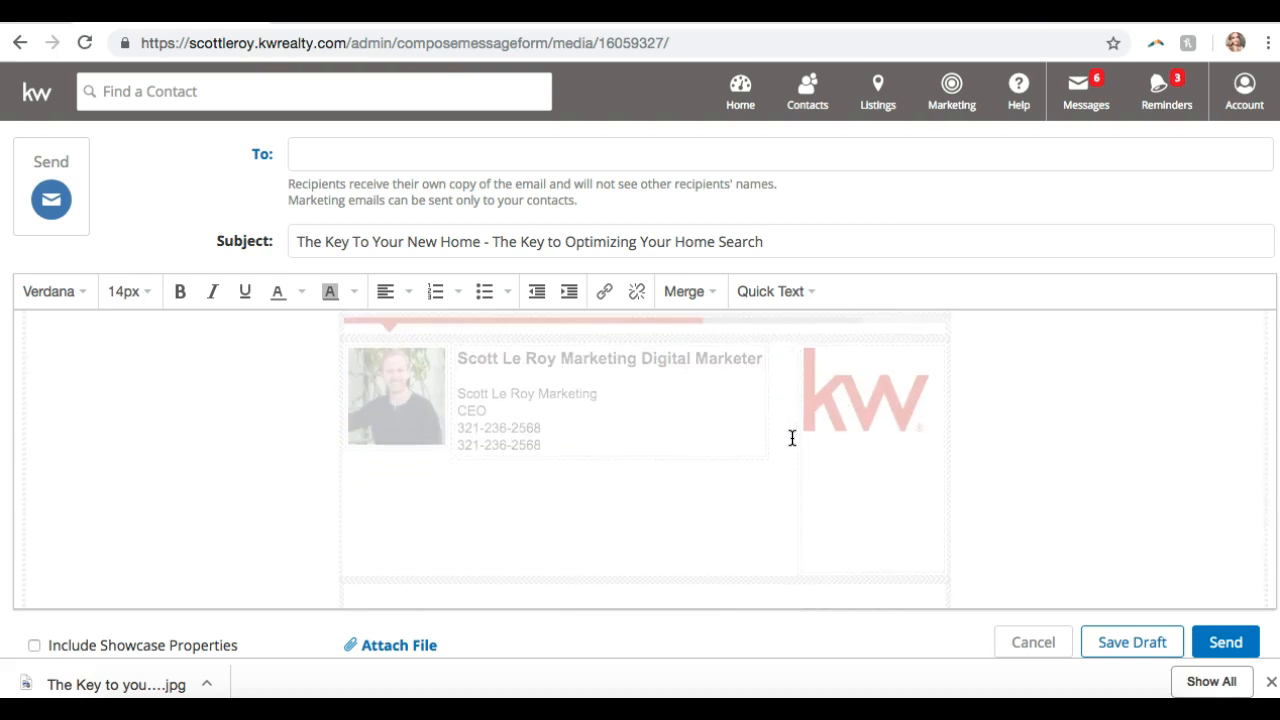
scroll(674, 409, "down", 5)
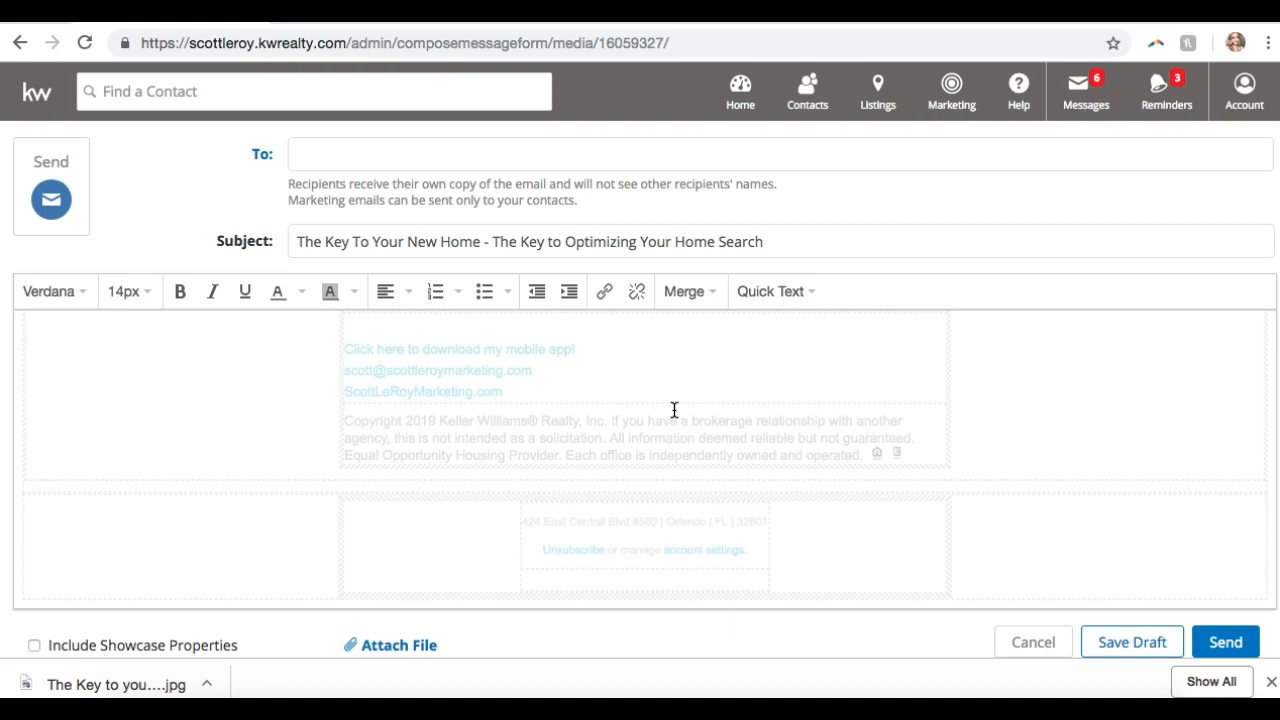
scroll(674, 409, "up", 15)
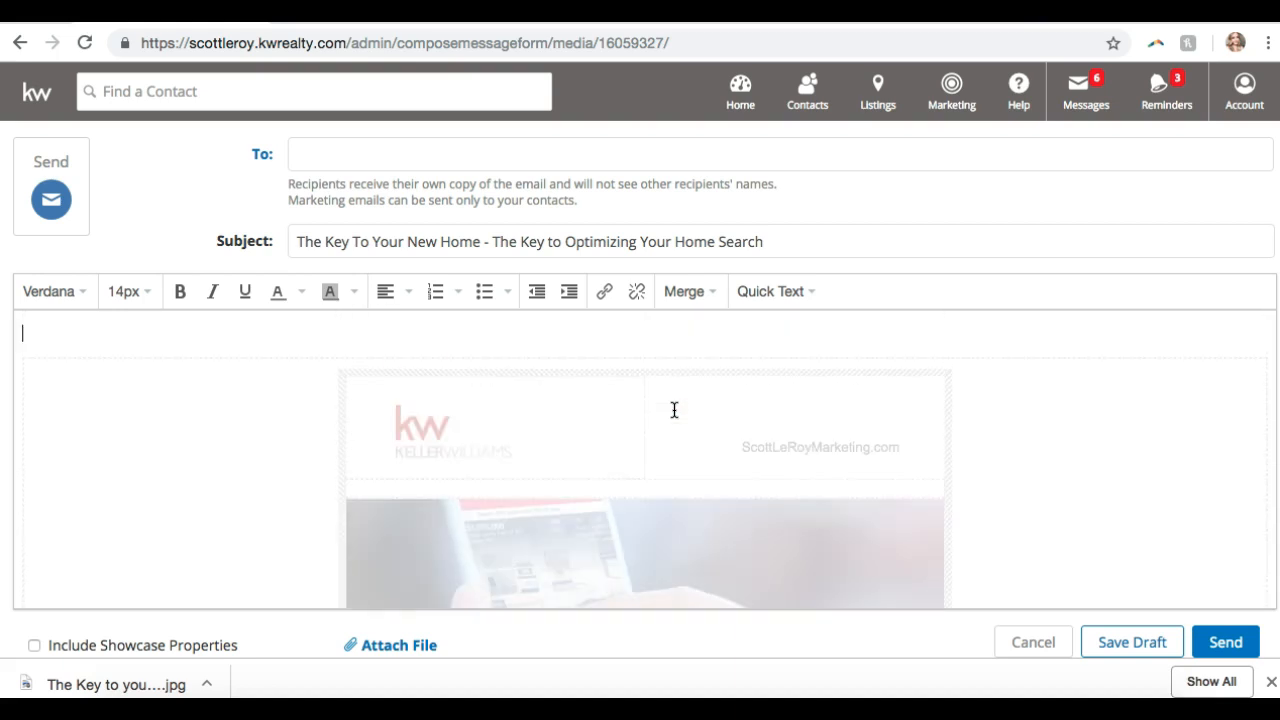
scroll(674, 409, "down", 8)
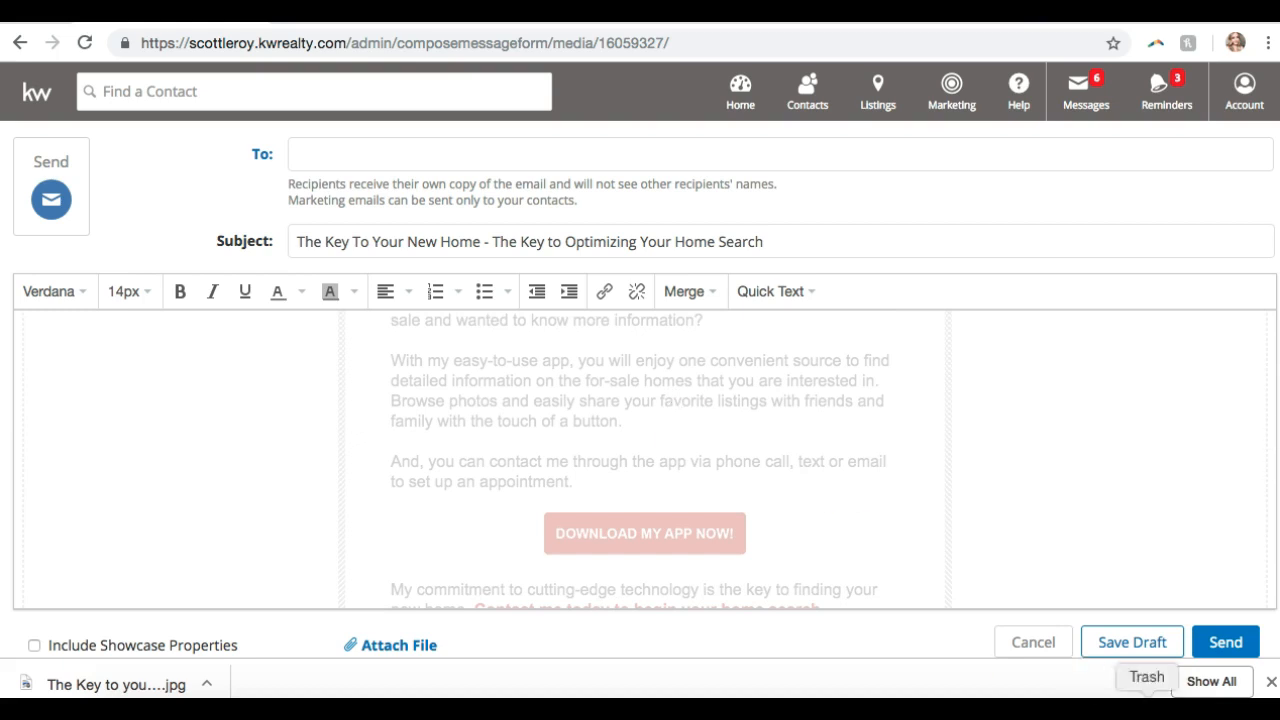
- Close the Chrome download bar and return to the top of the email
left_click(1271, 683)
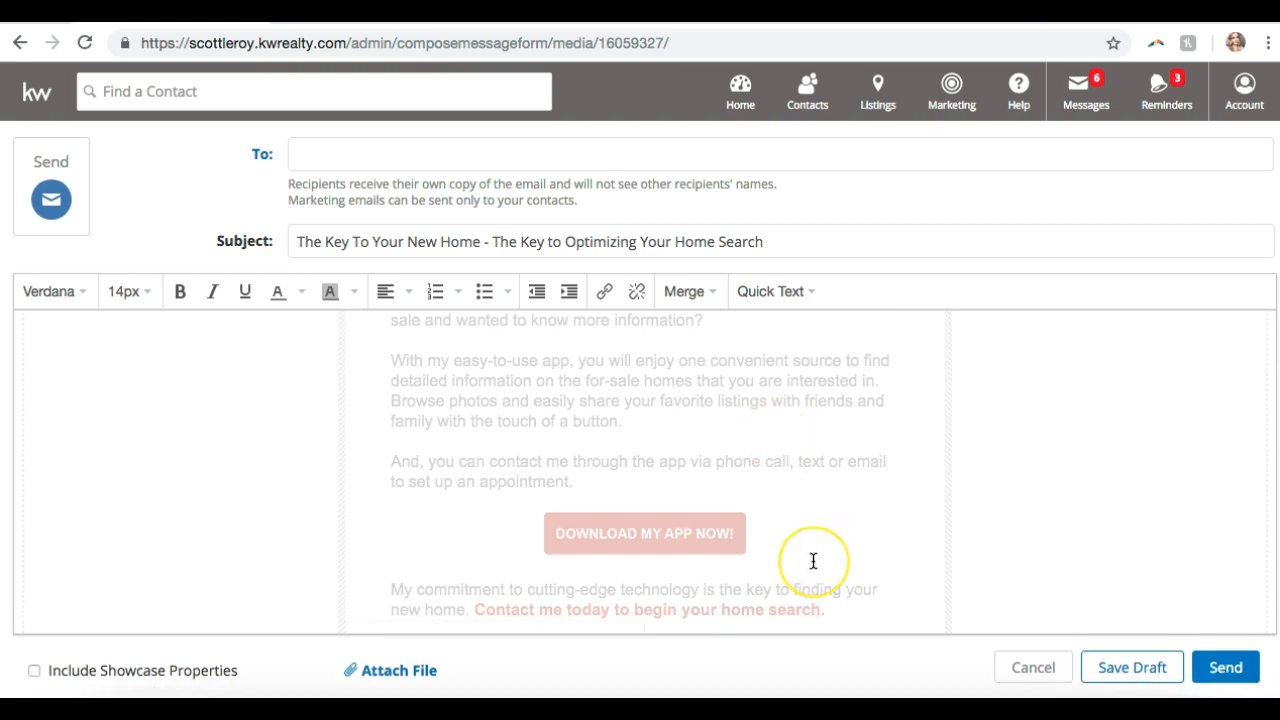
scroll(813, 561, "up", 3)
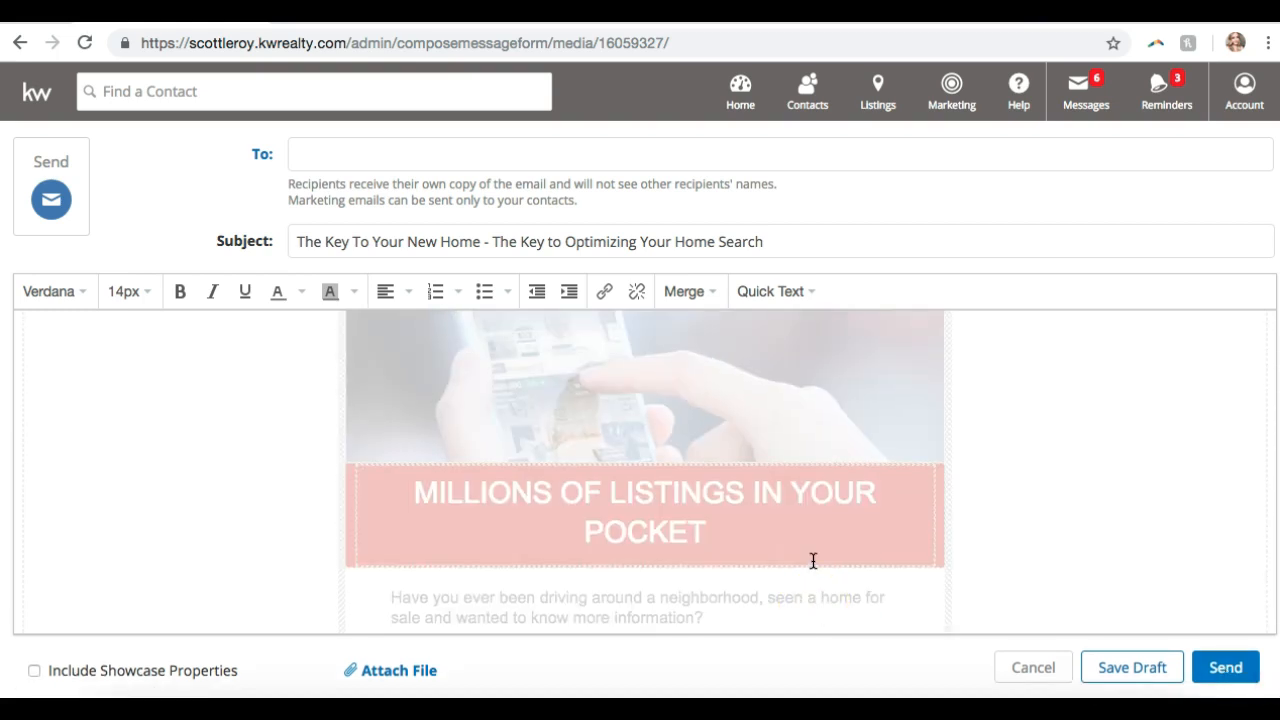
scroll(813, 561, "up", 3)
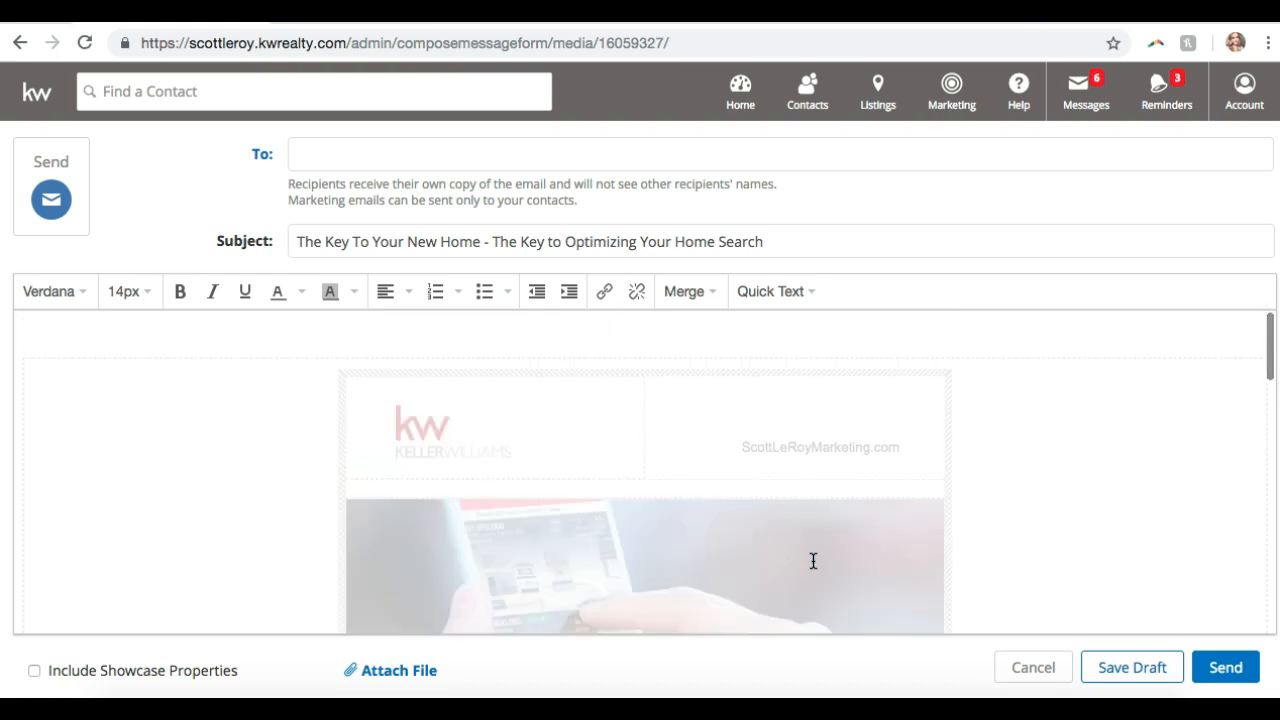
- Tick Include Showcase Properties and check the placeholder listings at the email's bottom
left_click(160, 667)
scroll(255, 500, "down", 10)
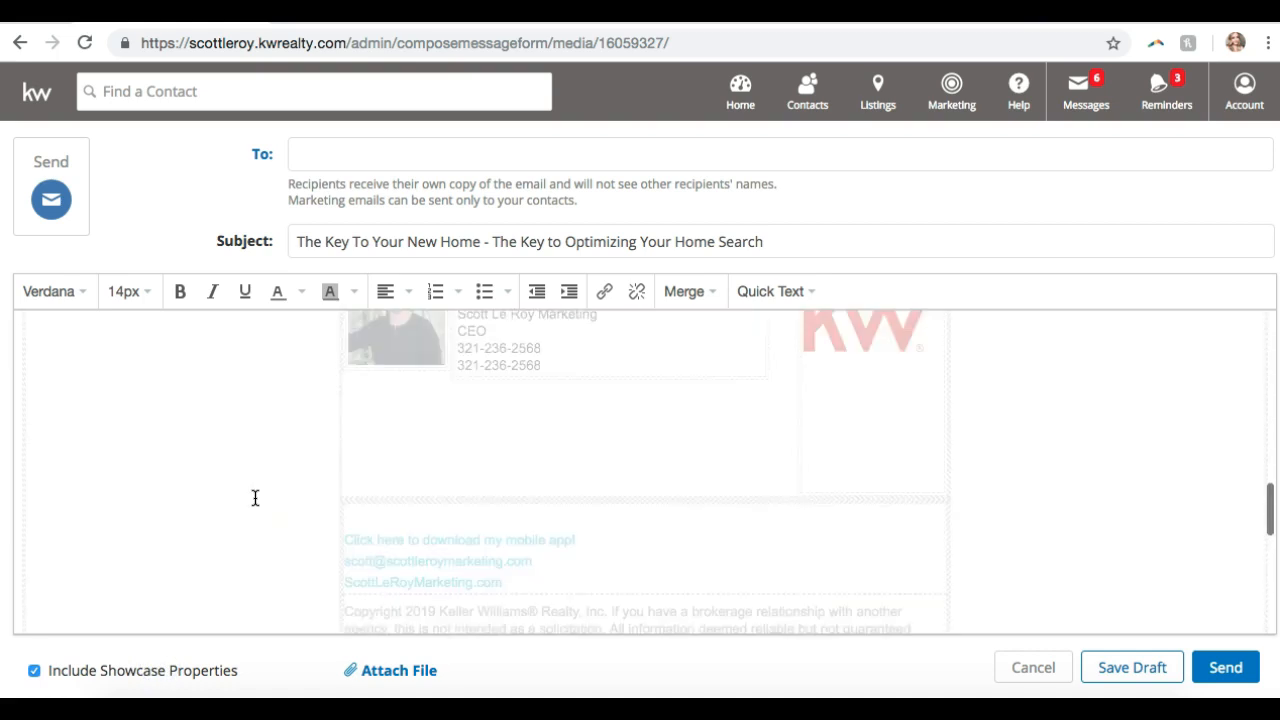
scroll(255, 497, "up", 3)
scroll(255, 497, "down", 5)
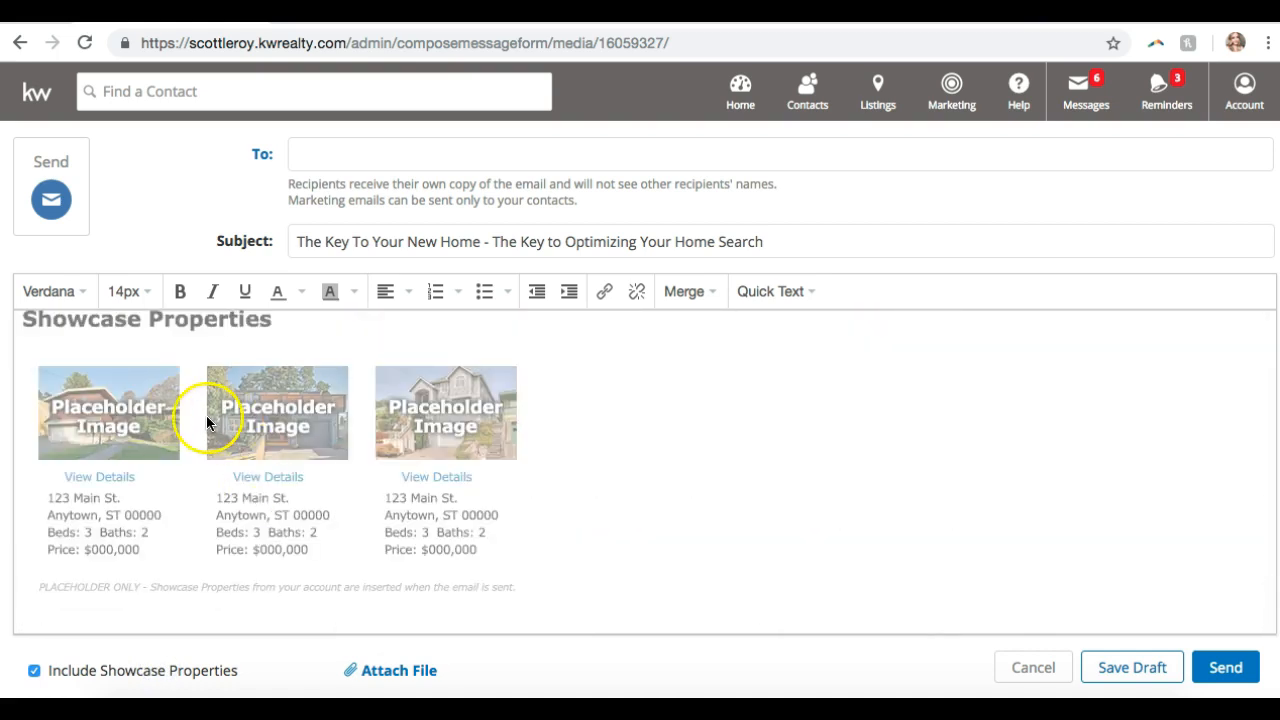
scroll(201, 413, "up", 3)
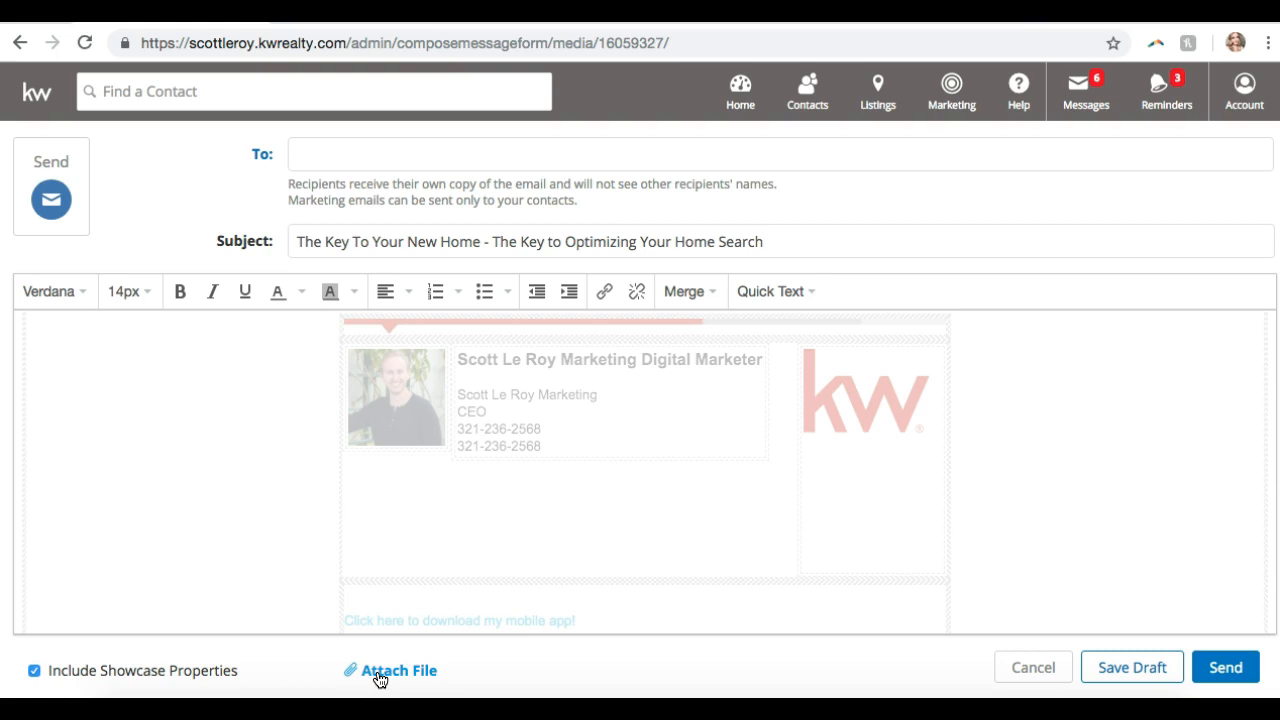
scroll(384, 678, "up", 1)
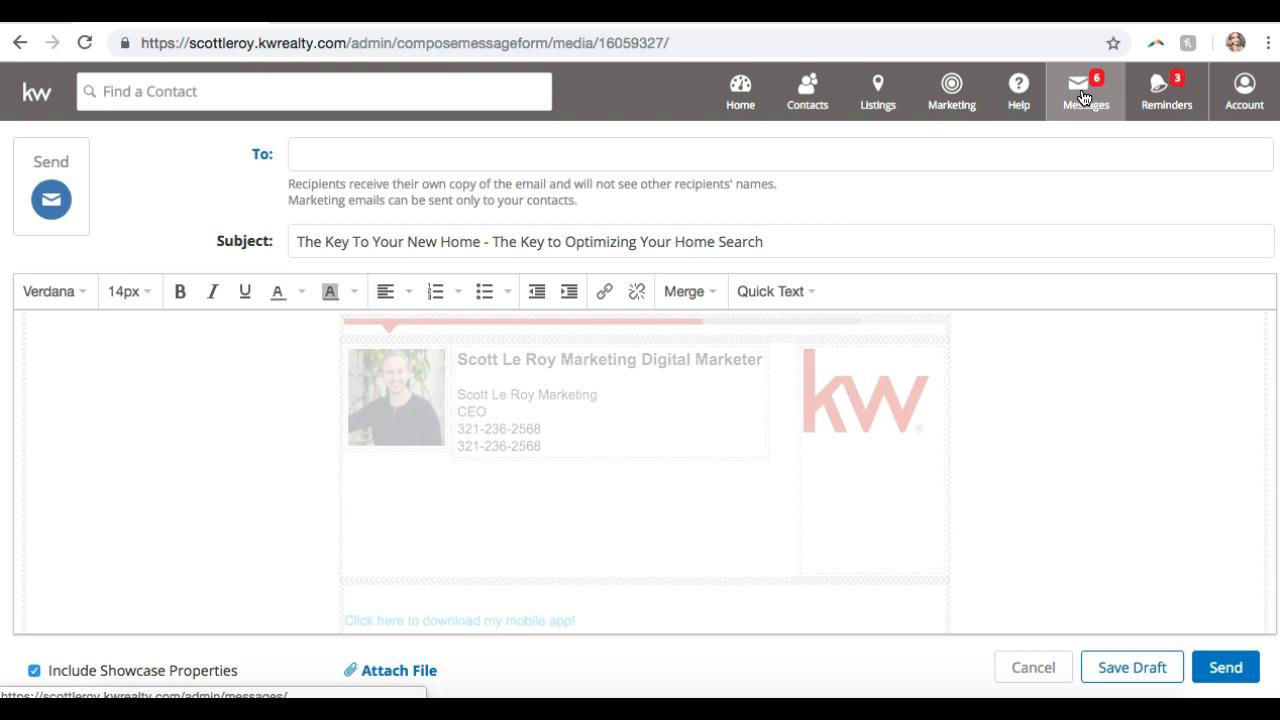
scroll(467, 496, "up", 2)
scroll(467, 496, "up", 5)
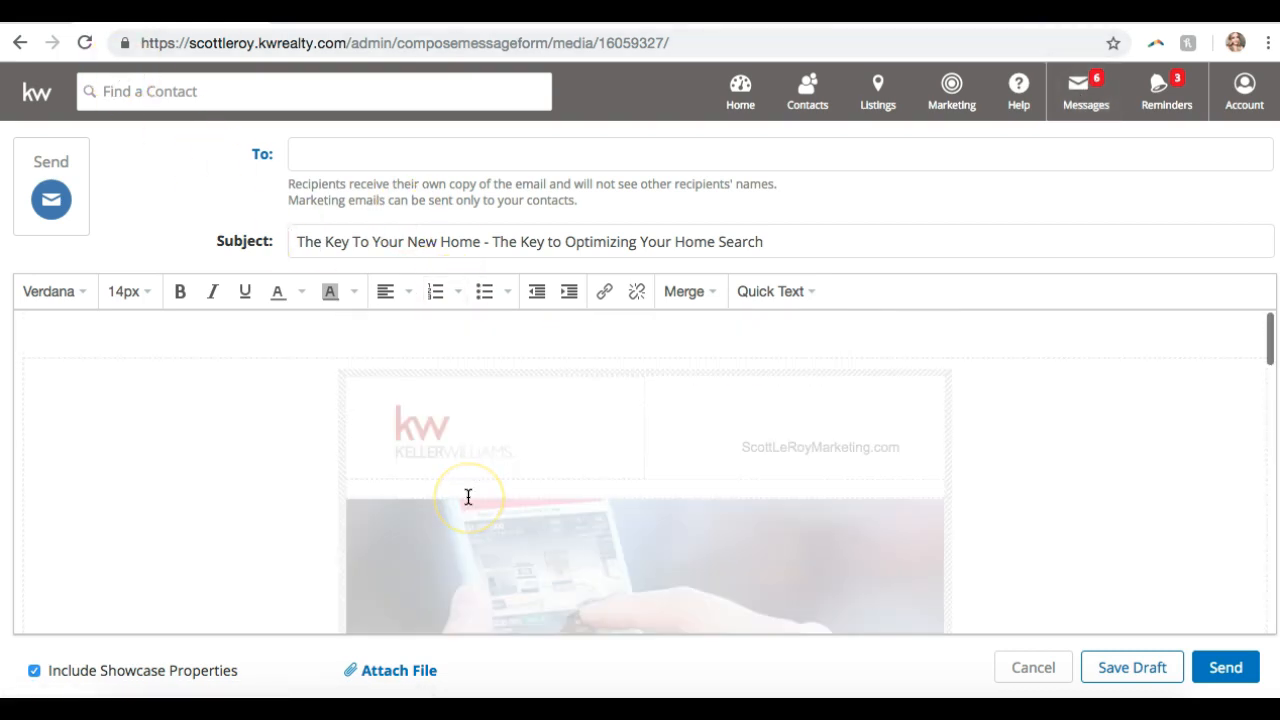
- Delete ' - The Key to Optimizing Your Home Search' so the subject reads 'The Key To Your New Home!'
left_click(354, 243)
left_click(777, 241)
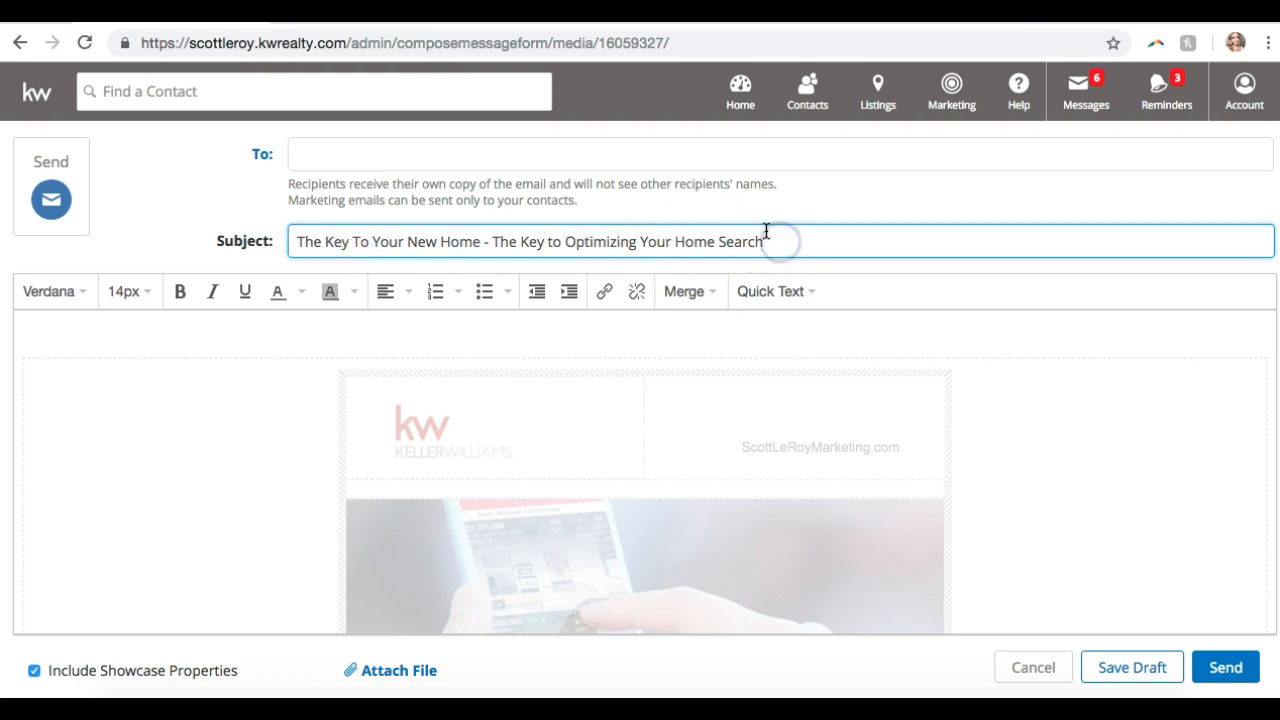
left_click_drag(481, 242, 1057, 266)
key("BackSpace")
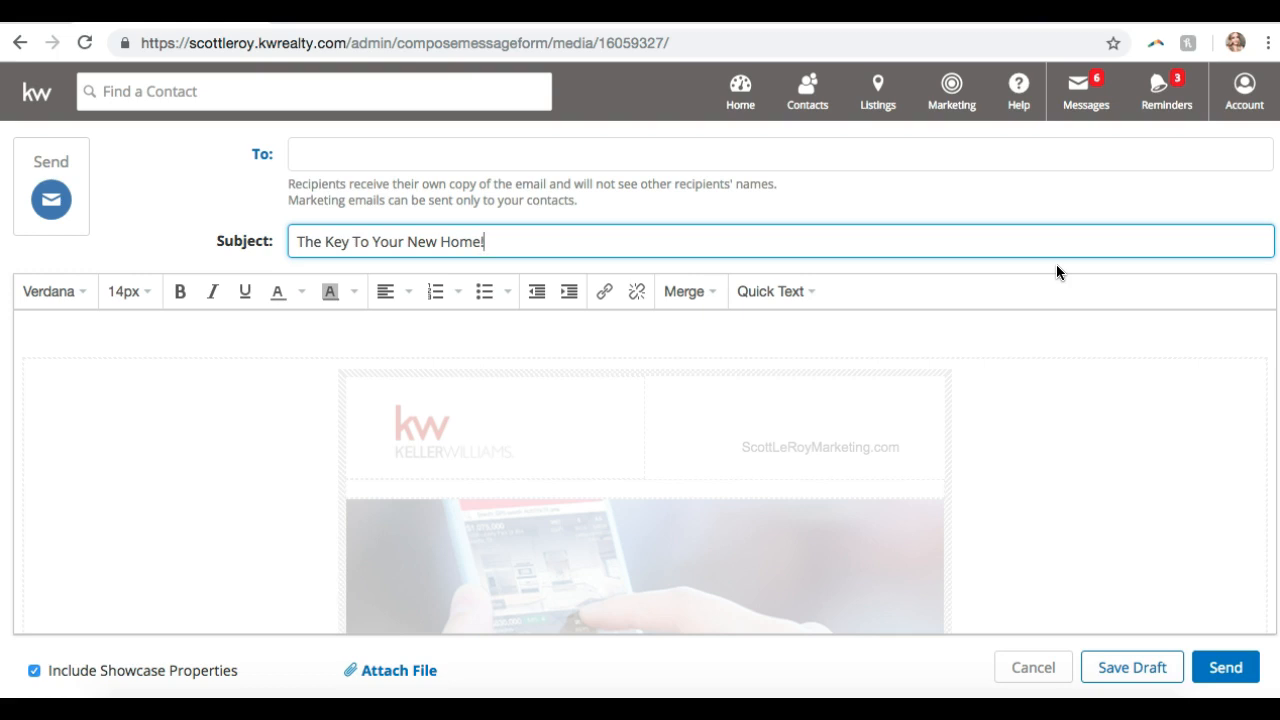
left_click(366, 153)
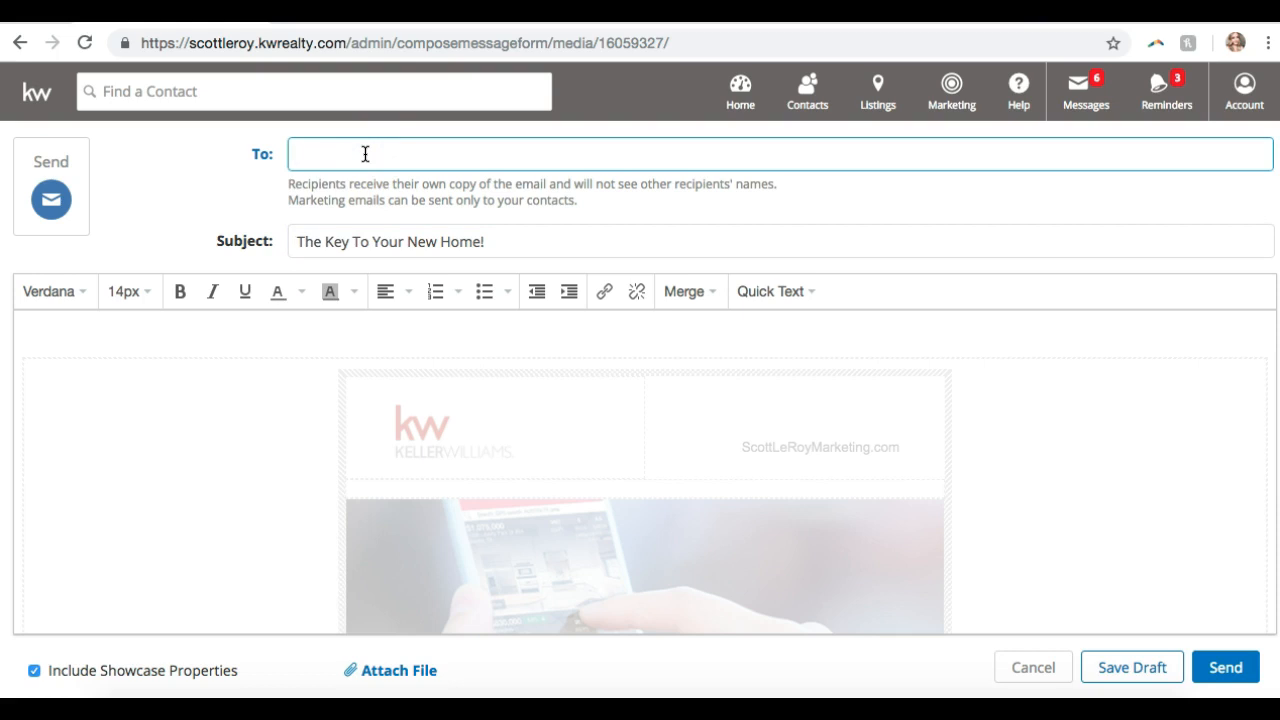
- Add a contact as the recipient from the autocomplete suggestions for part of their name, then open the contact picker
type("scott")
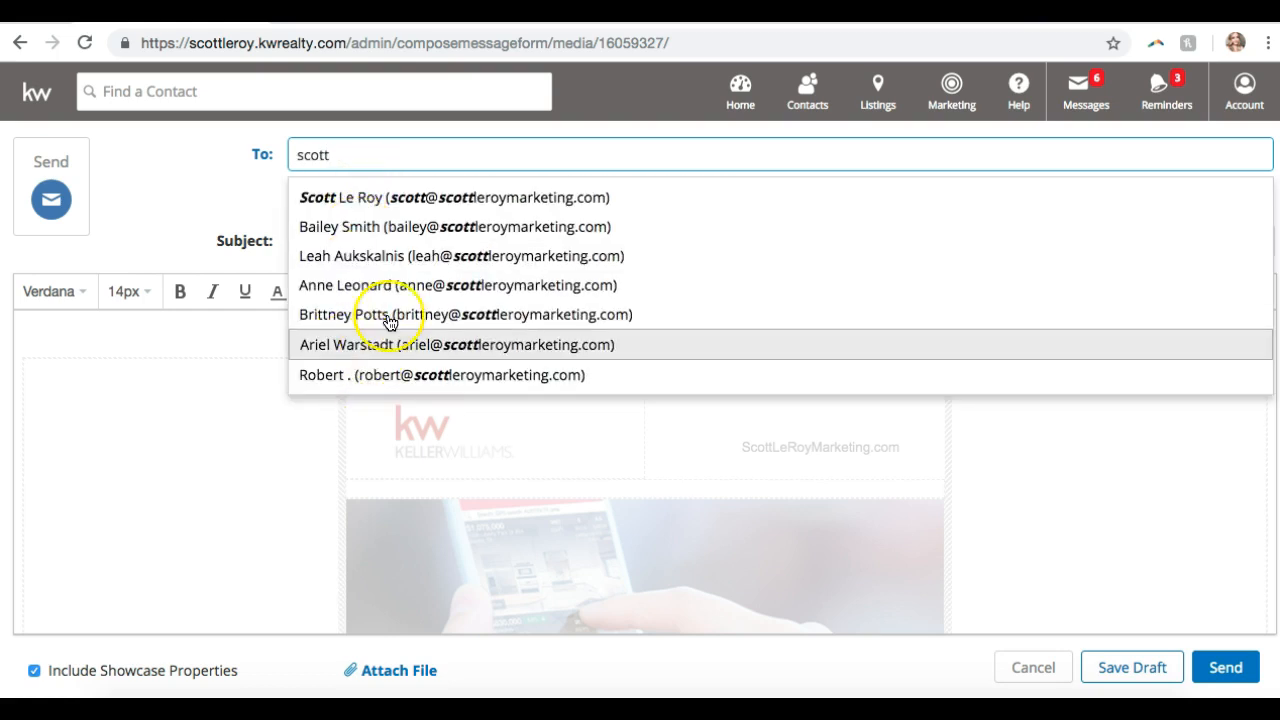
left_click(355, 237)
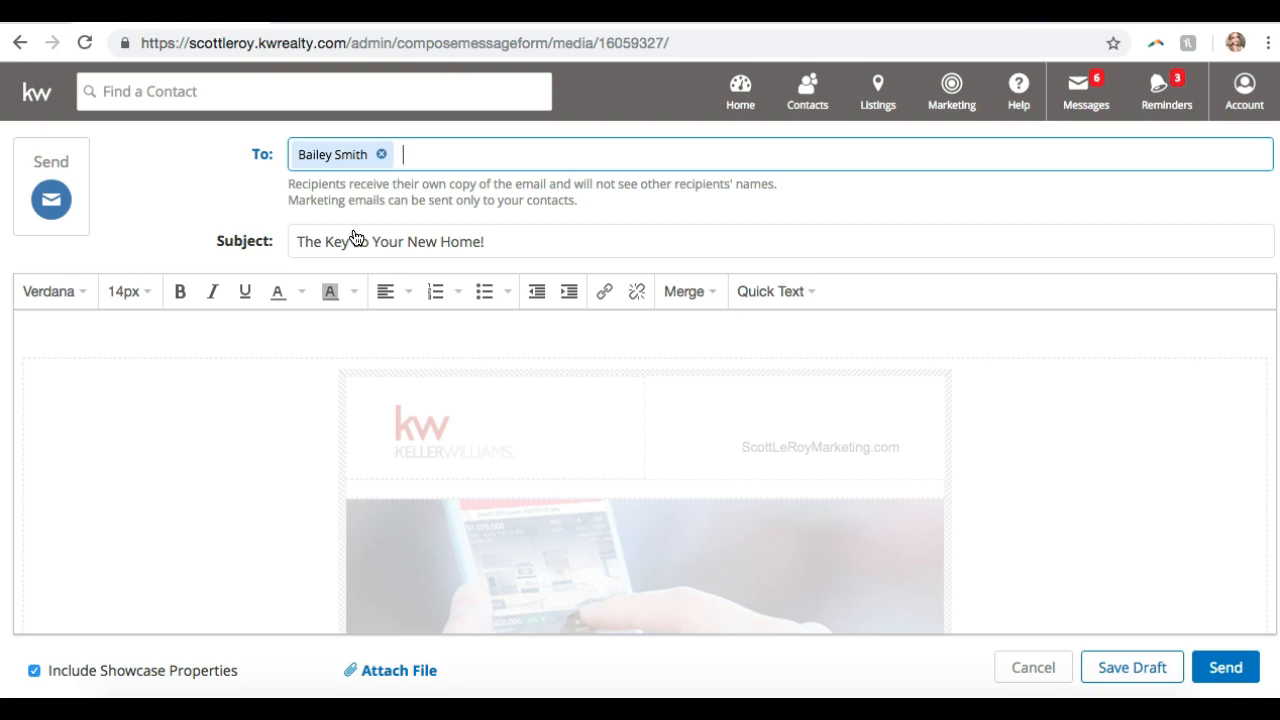
left_click(263, 160)
left_click(180, 129)
left_click(265, 130)
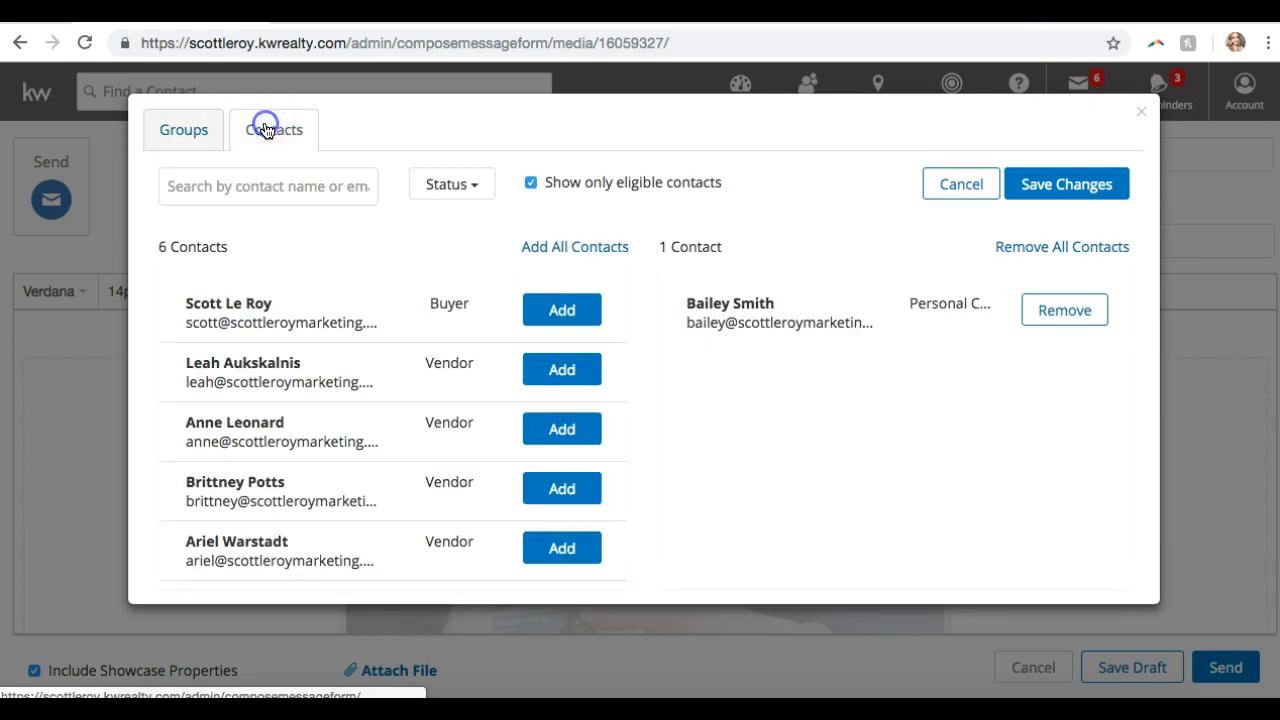
left_click(566, 308)
left_click(560, 366)
left_click(545, 310)
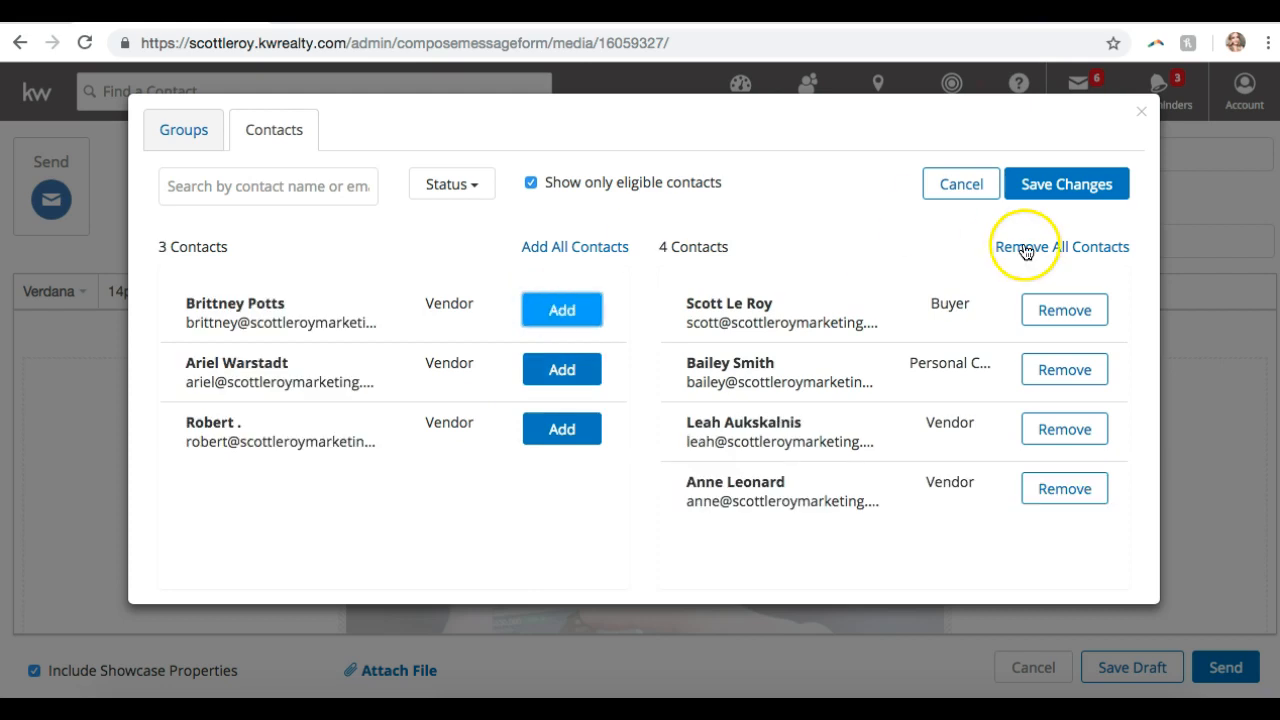
left_click(1097, 198)
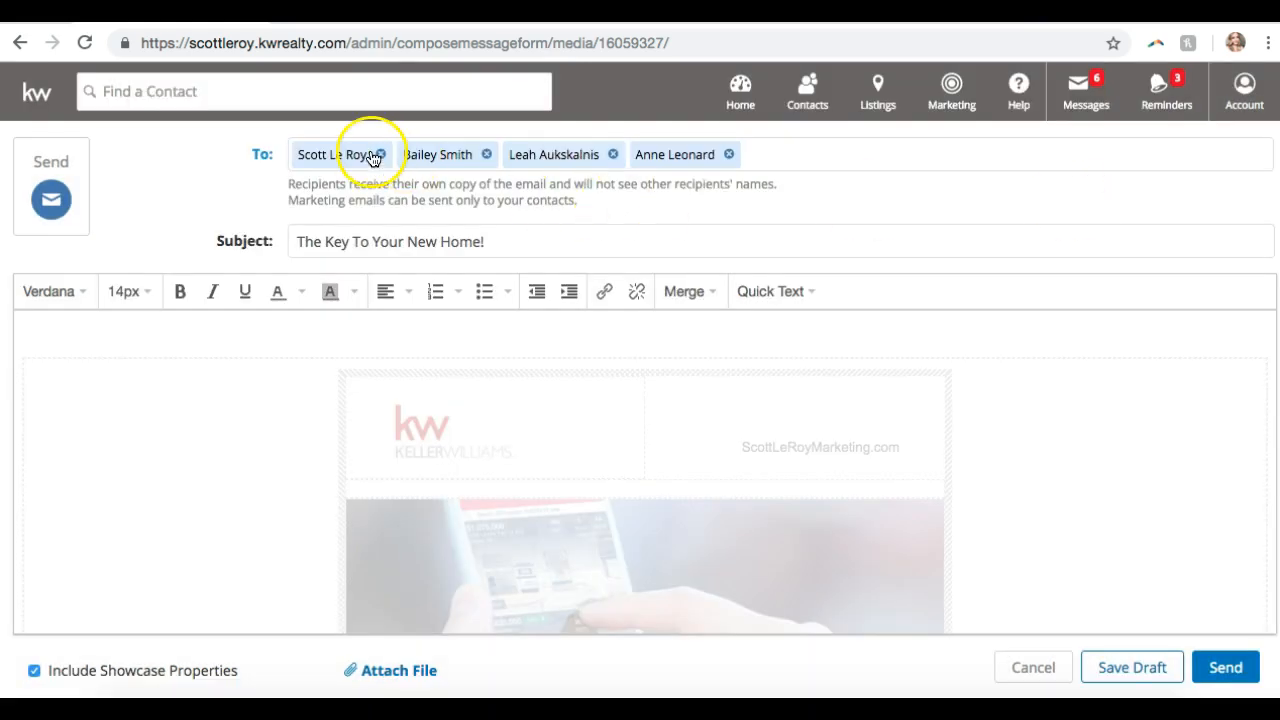
left_click(383, 154)
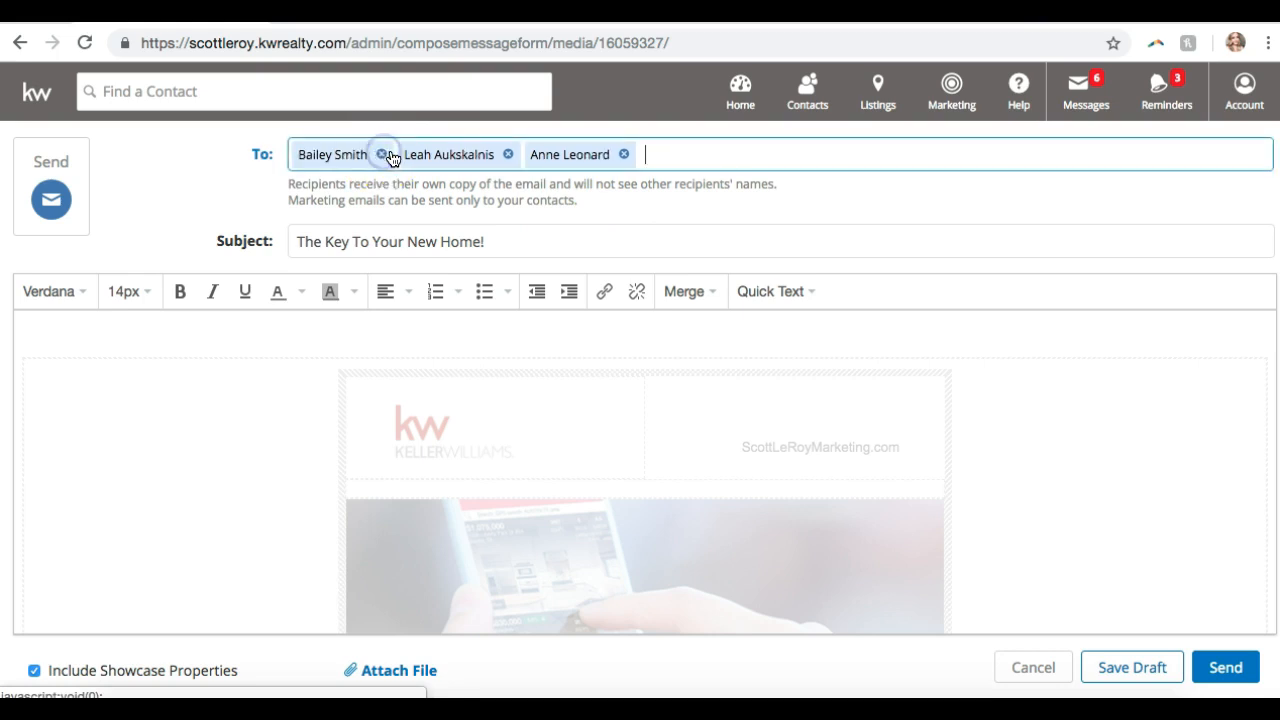
left_click(504, 154)
left_click(500, 156)
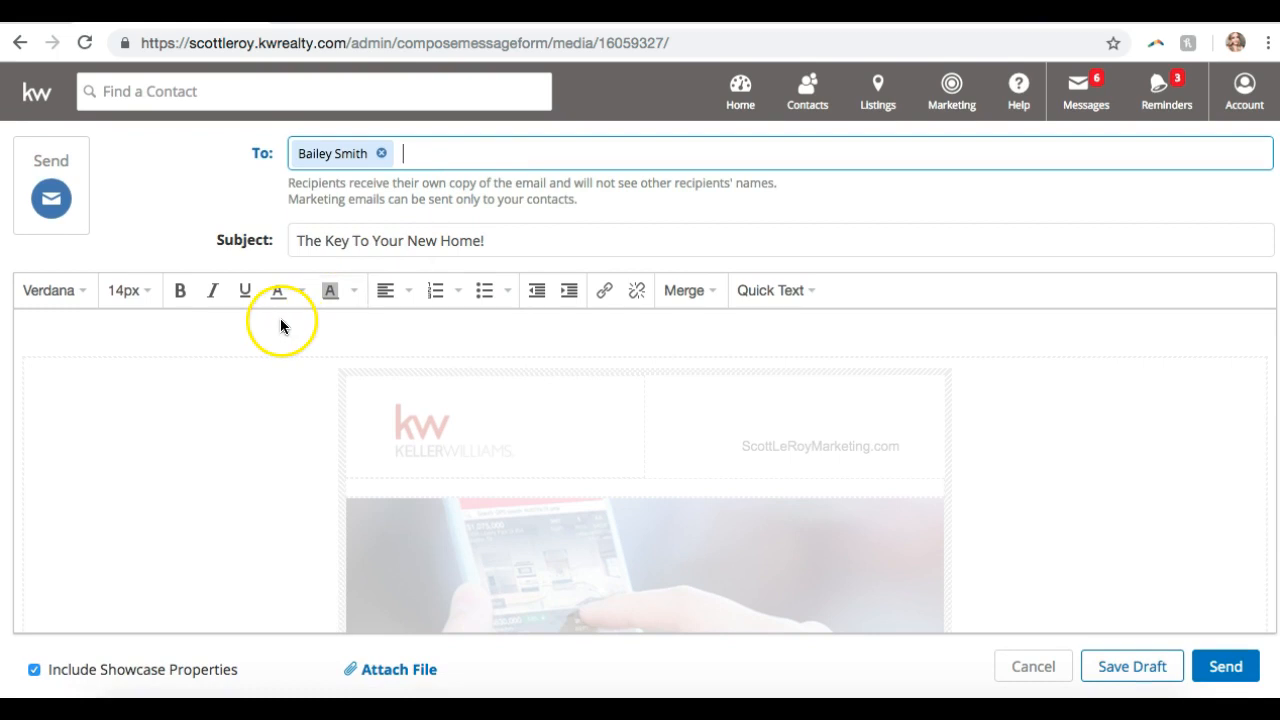
- Send the 'The Key To Your New Home!' email to its single recipient
left_click(1228, 667)
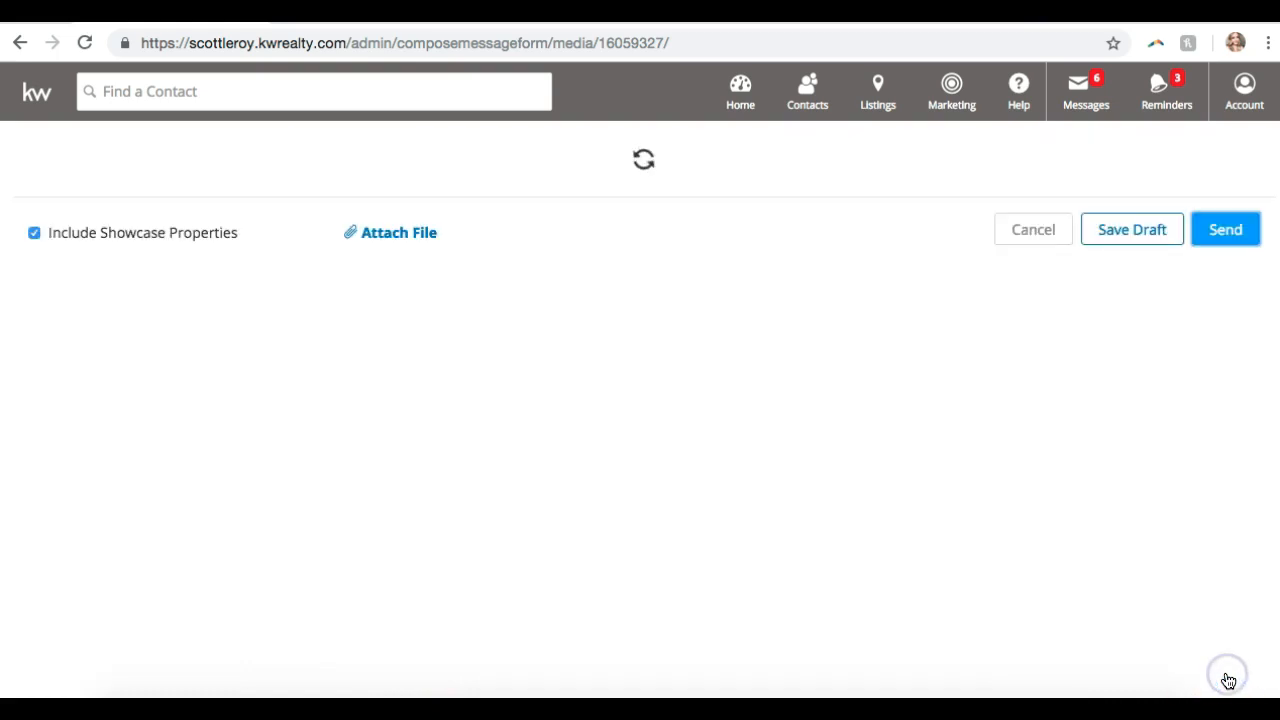
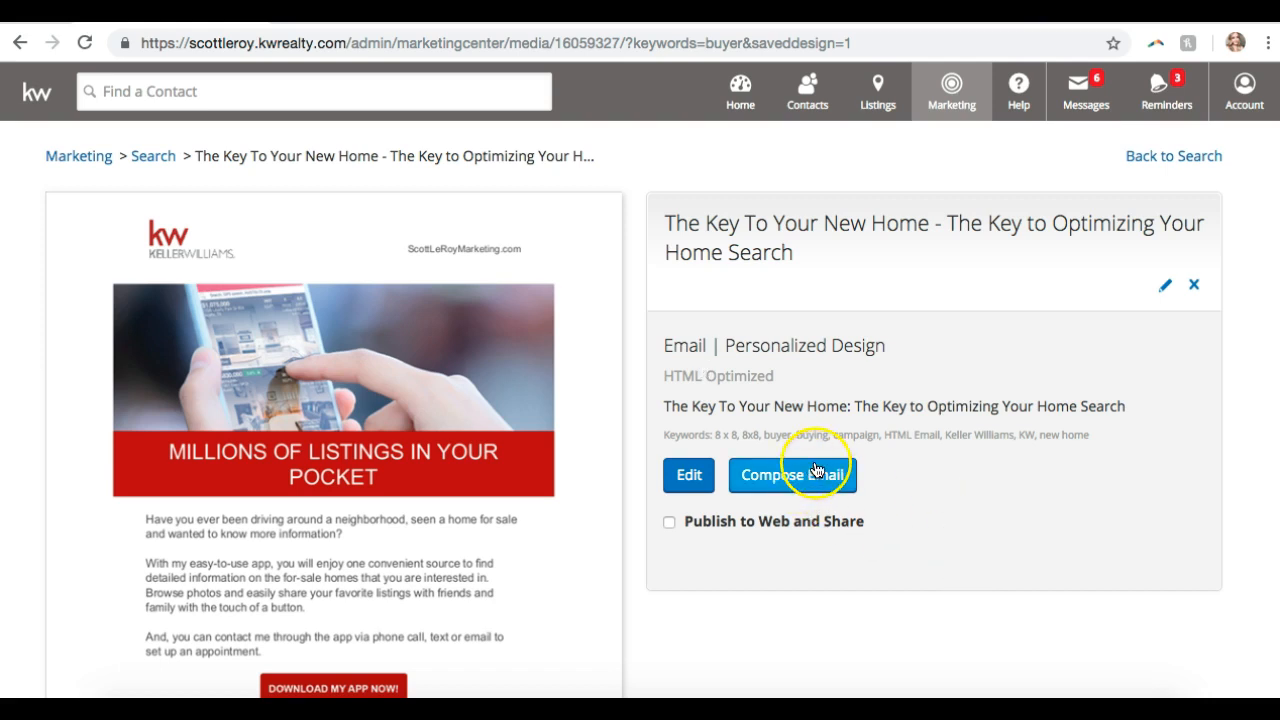
- Return to the design search, switch to the Design Library and clear the 'buyer' keyword chip
left_click(1176, 168)
left_click(1166, 162)
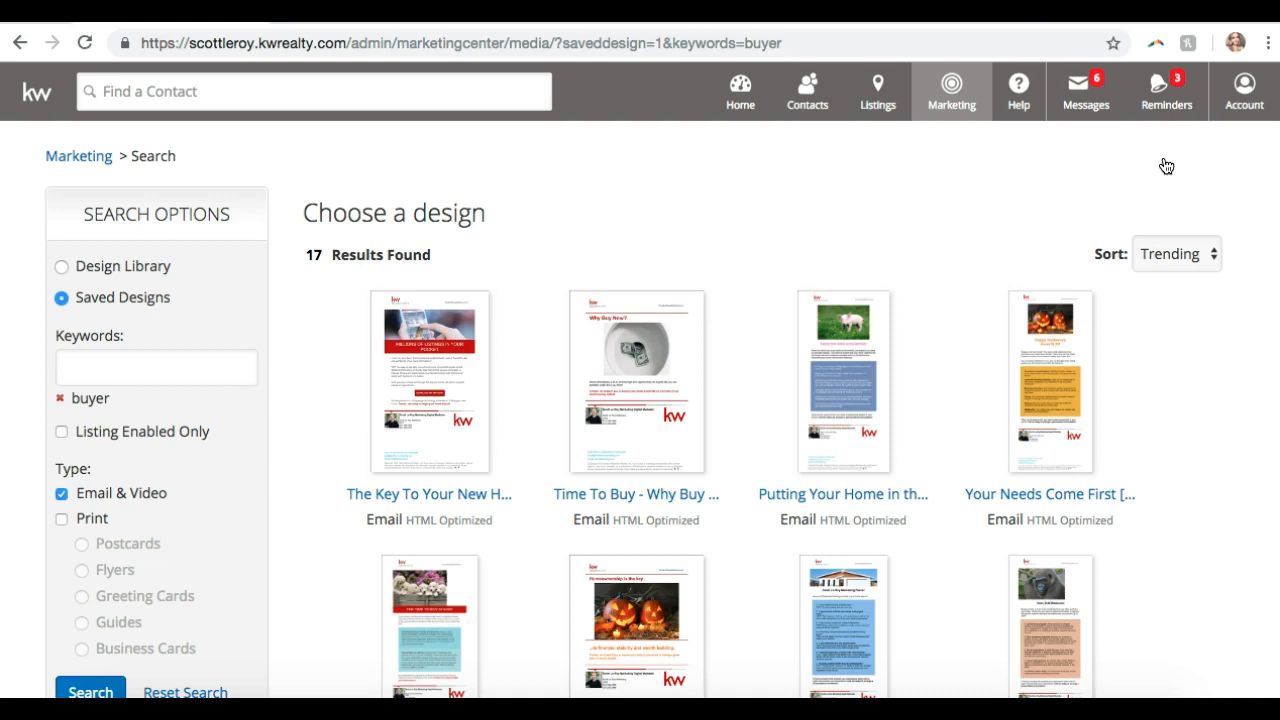
left_click(63, 269)
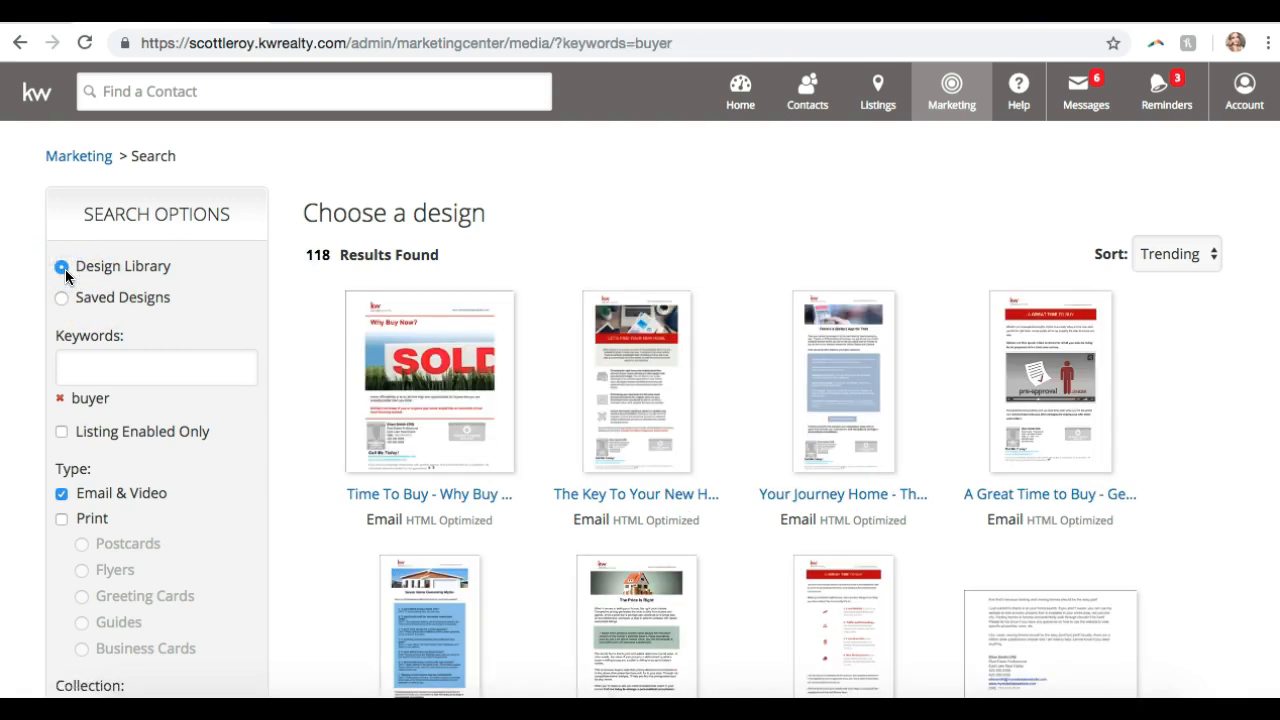
left_click(61, 401)
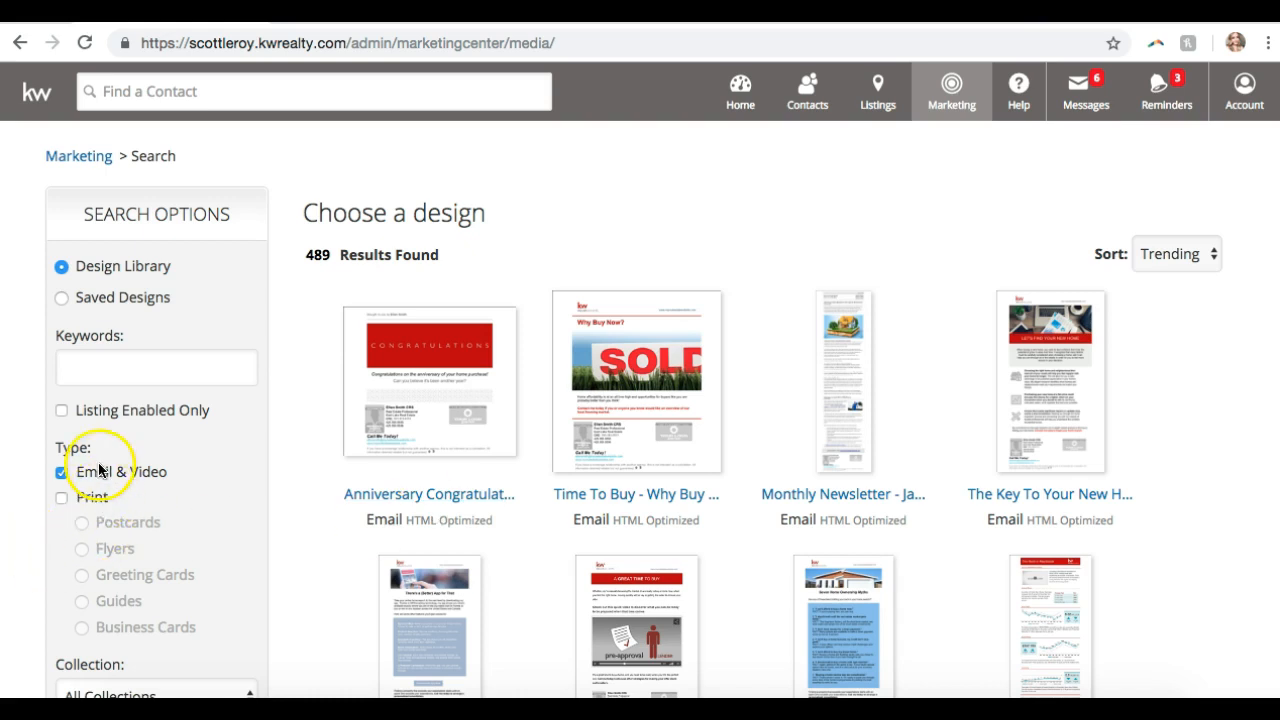
scroll(99, 468, "down", 1)
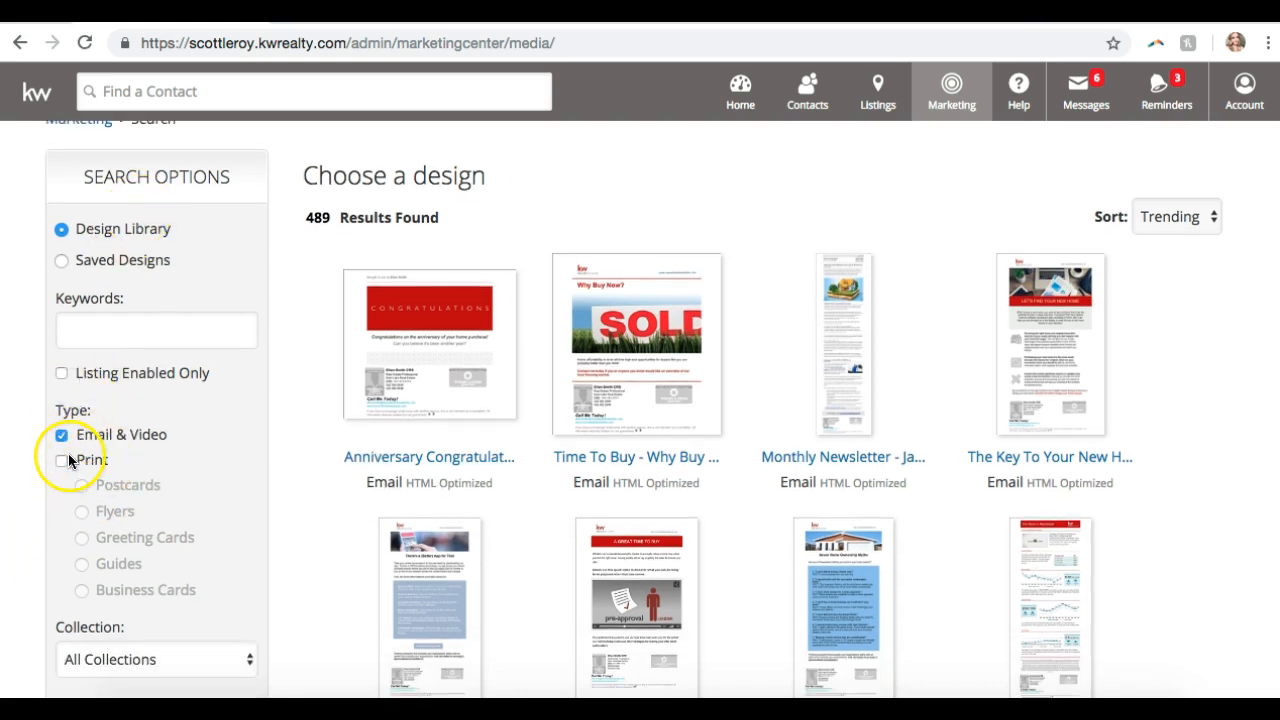
- Include Print, exclude Email & Video, and show only Flyers in the design results
left_click(62, 460)
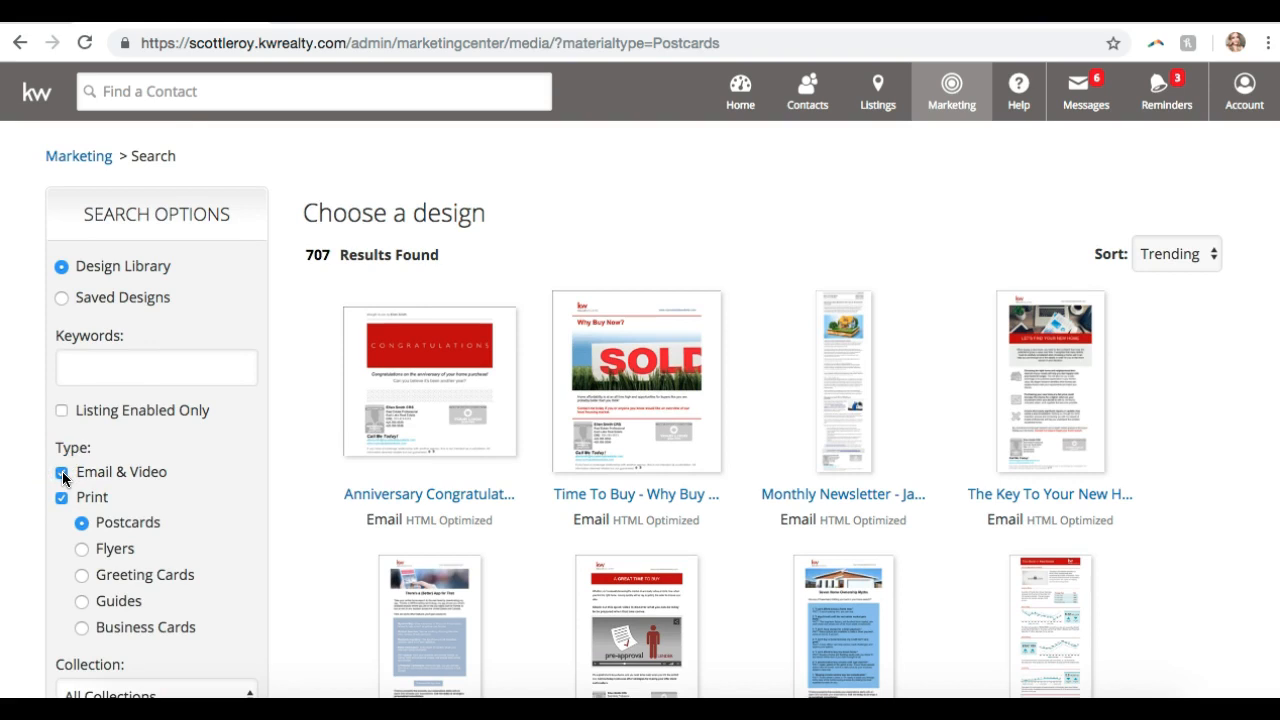
left_click(62, 471)
scroll(225, 460, "down", 3)
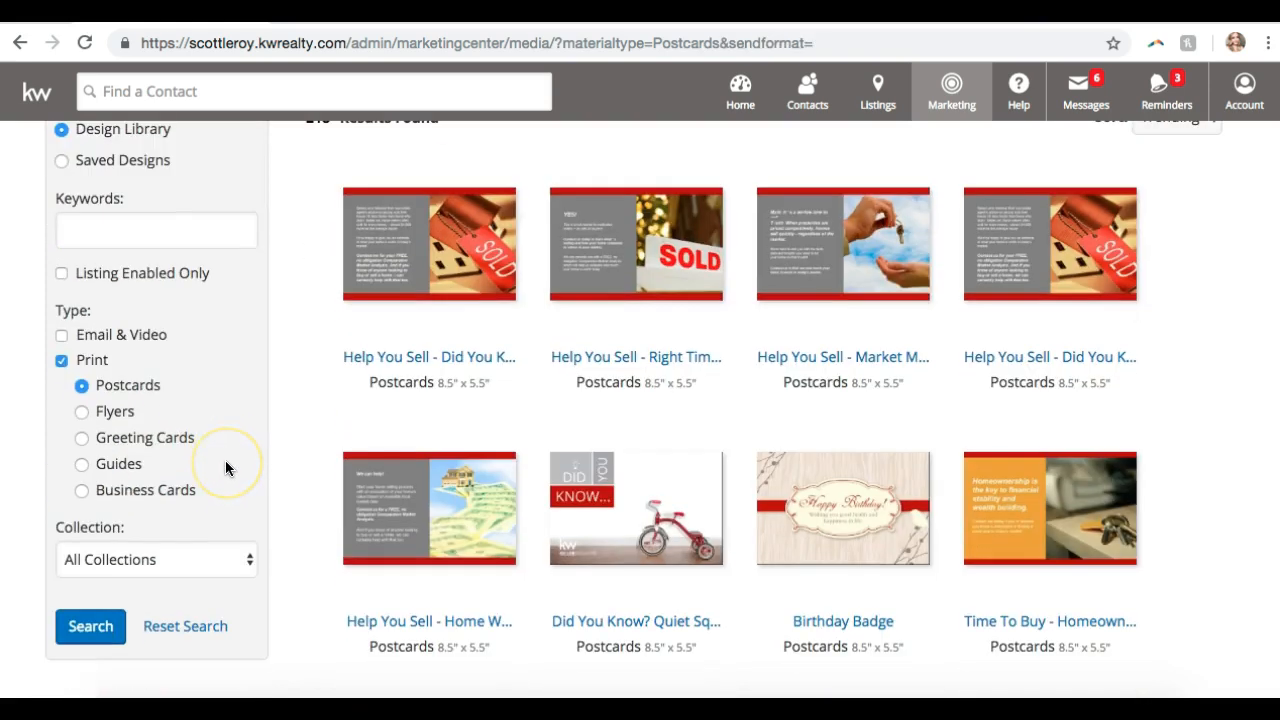
left_click(125, 422)
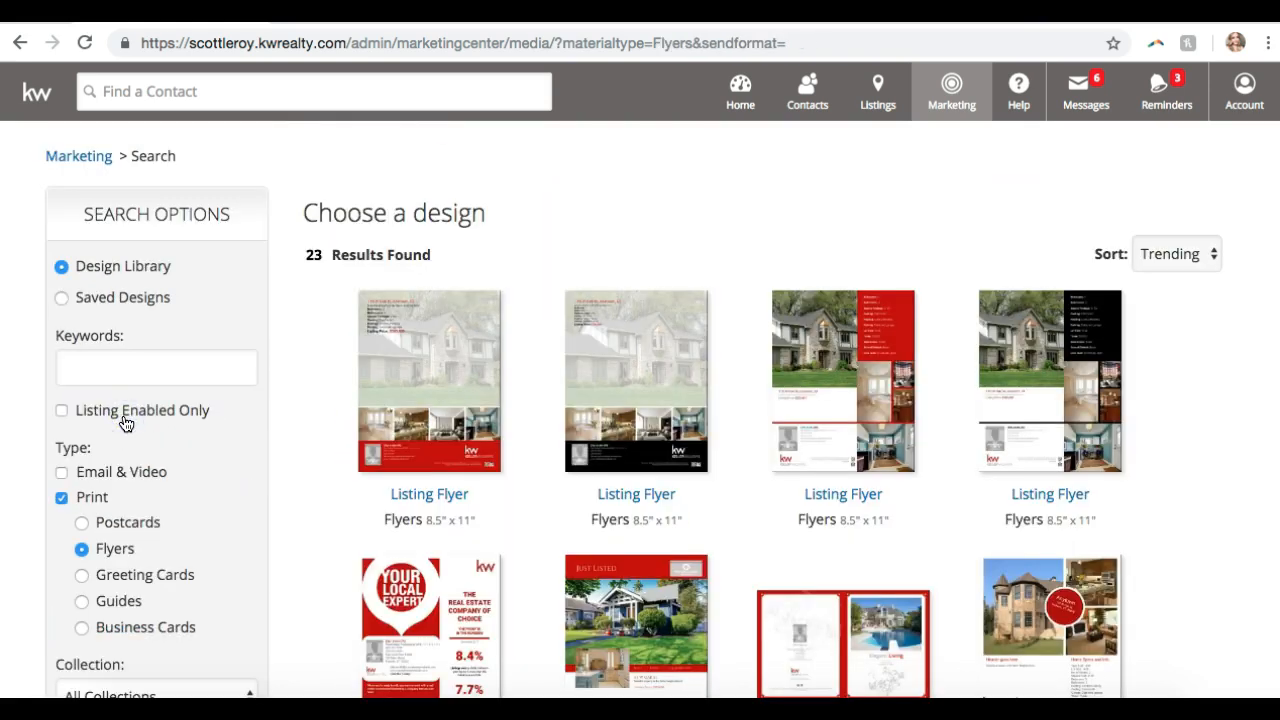
- Browse the 23 flyer designs, such as Listing Flyer and Property 1–6
scroll(394, 374, "down", 9)
scroll(396, 376, "down", 3)
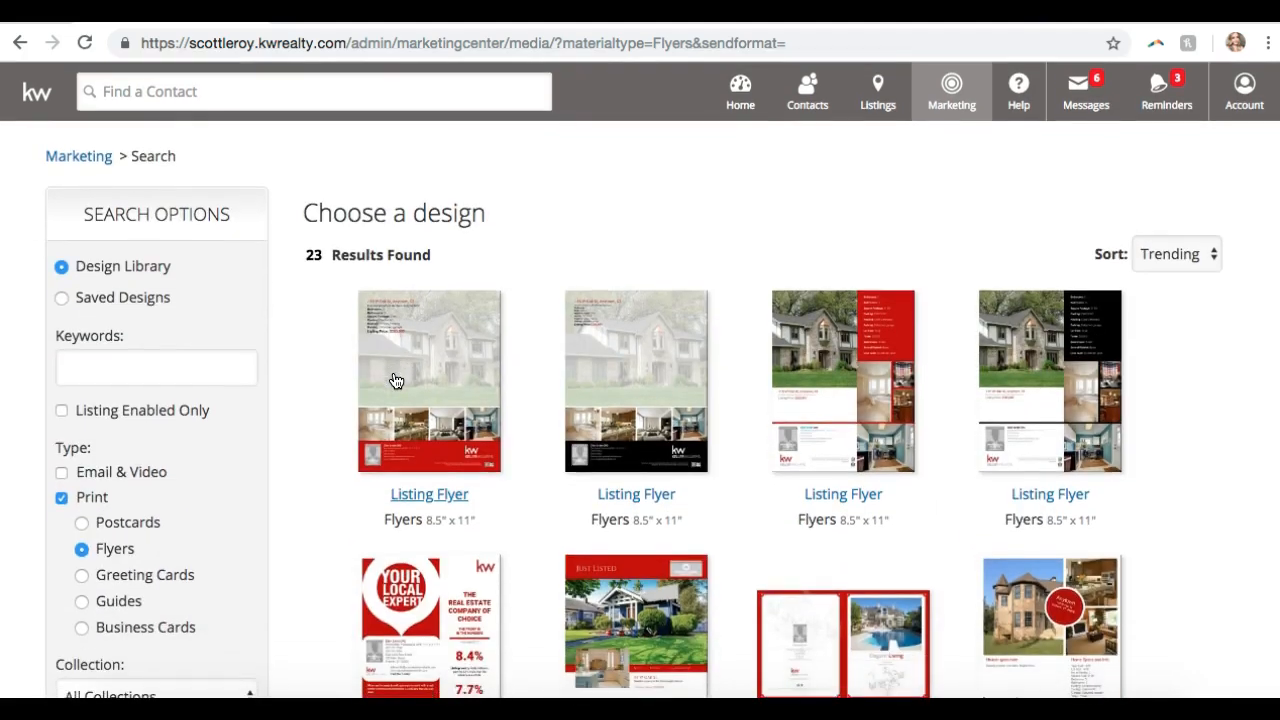
scroll(394, 371, "down", 4)
scroll(393, 408, "down", 1)
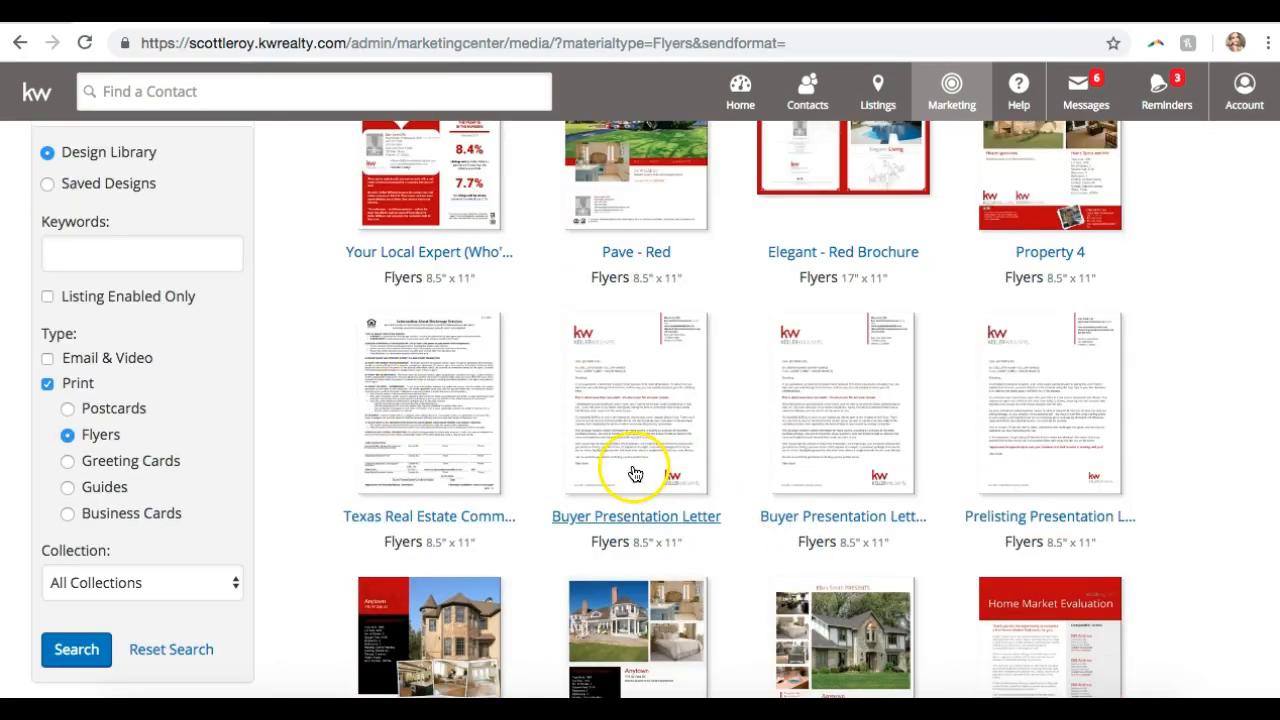
scroll(1066, 437, "down", 2)
scroll(1069, 437, "down", 2)
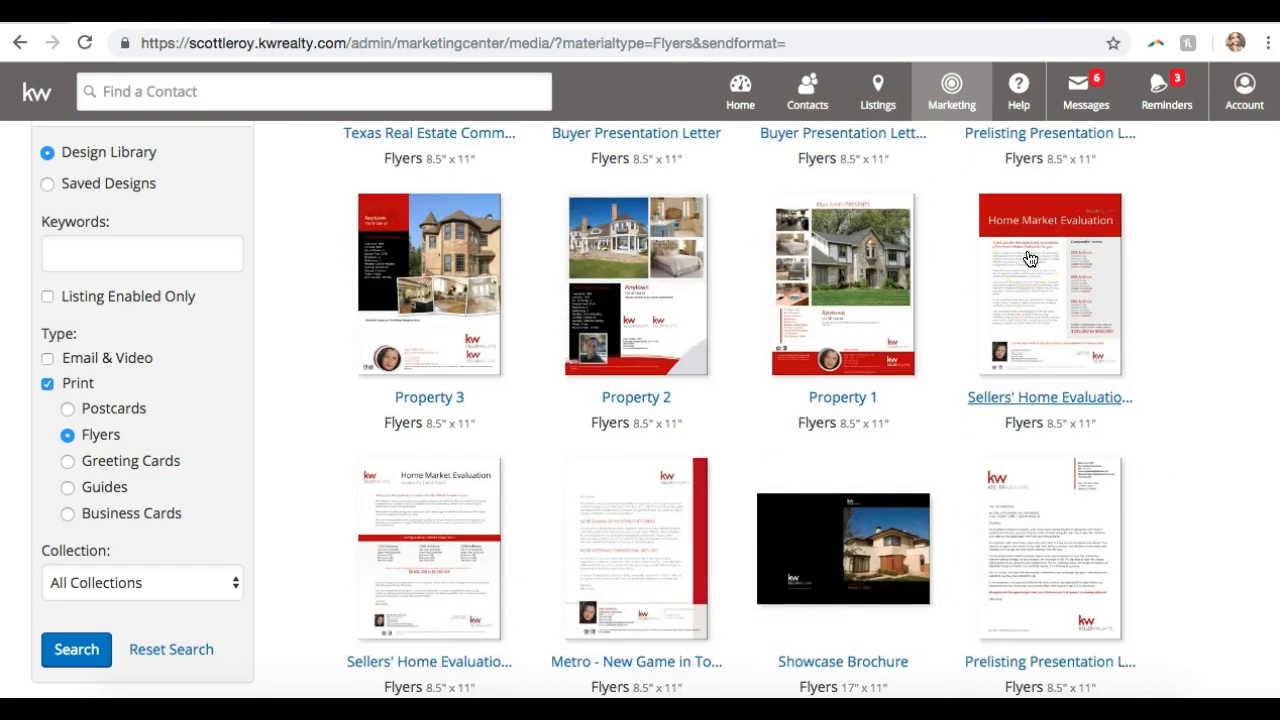
scroll(943, 343, "down", 3)
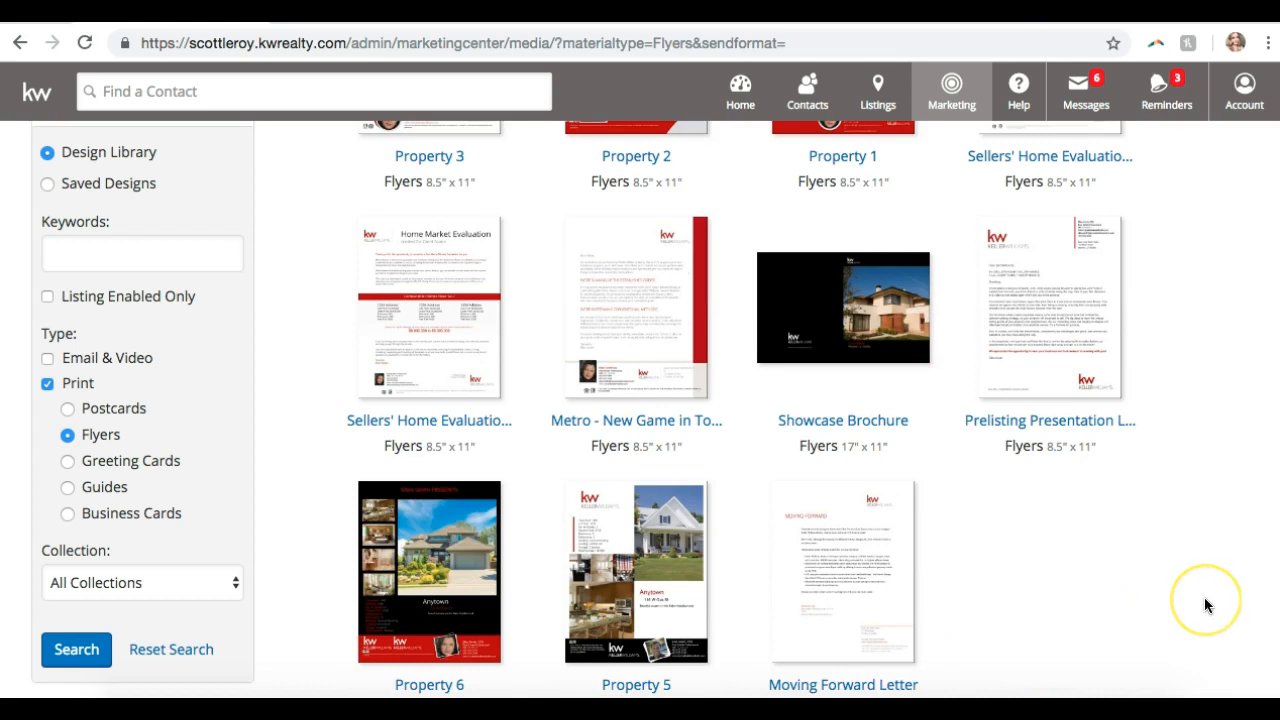
scroll(1205, 599, "up", 2)
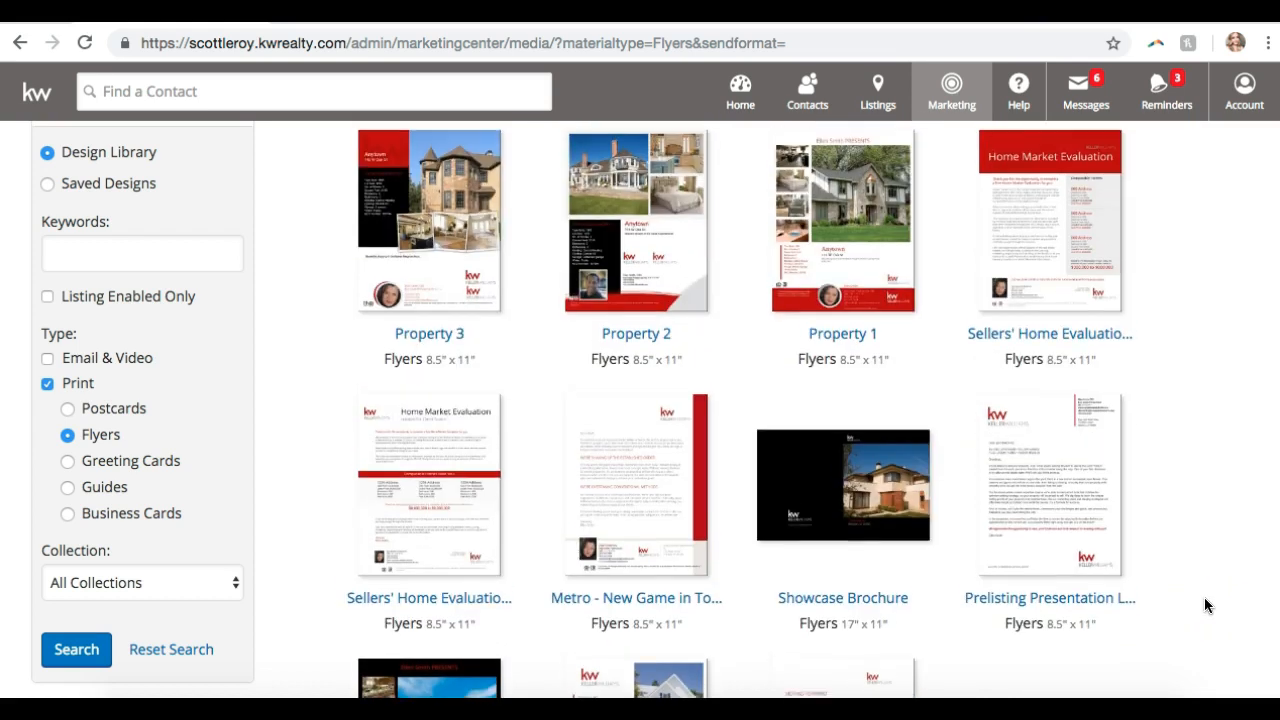
scroll(1204, 605, "up", 5)
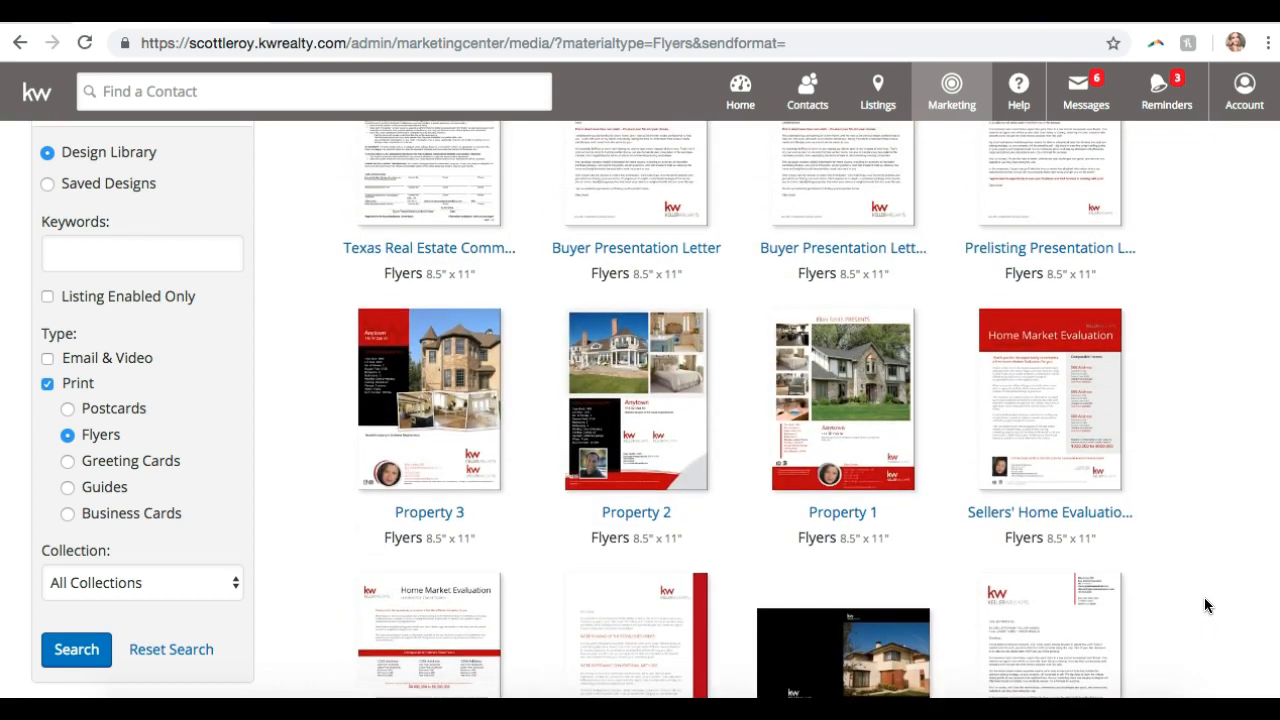
scroll(1205, 605, "up", 4)
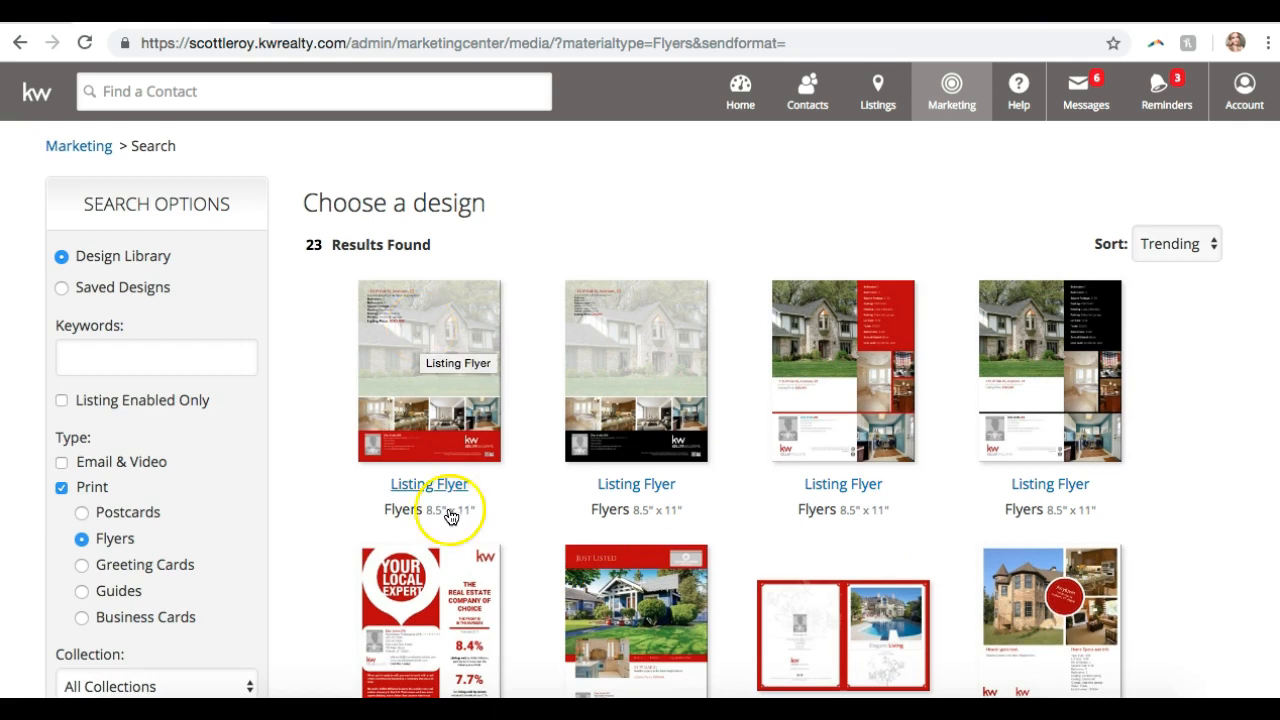
- Open the first Listing Flyer design (8.5" x 11")
left_click(452, 357)
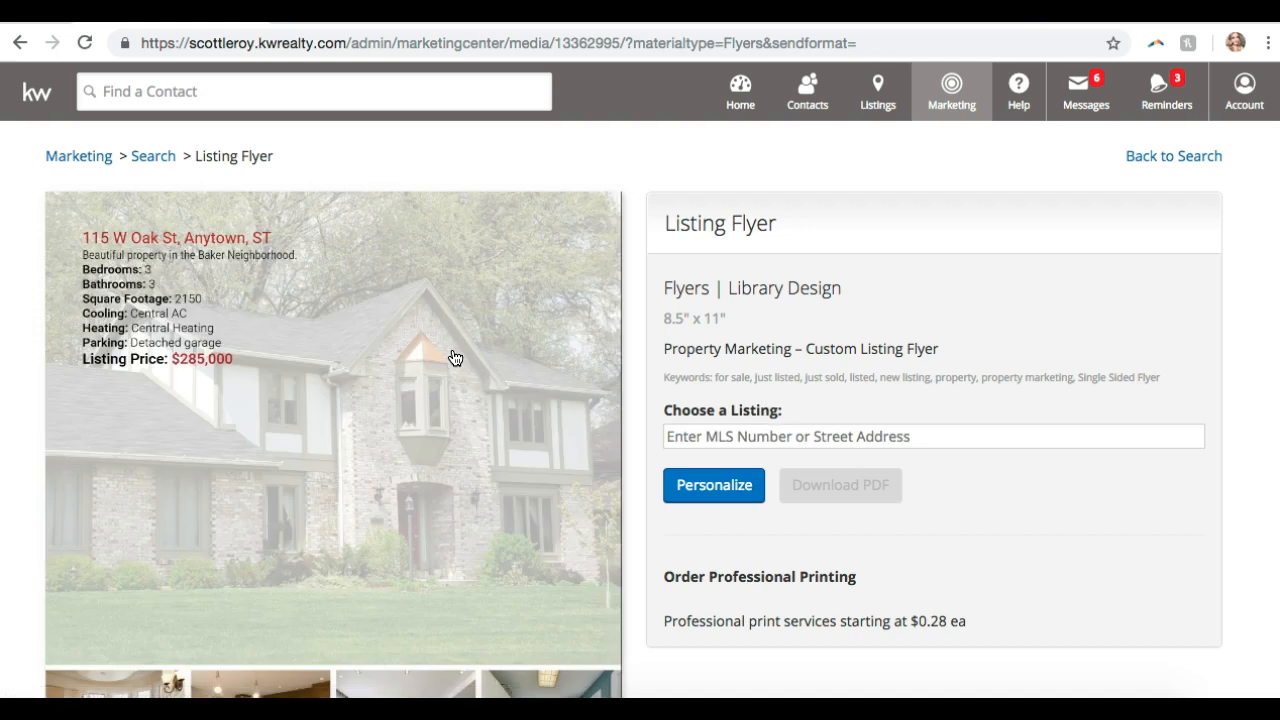
scroll(452, 357, "down", 2)
scroll(452, 357, "up", 2)
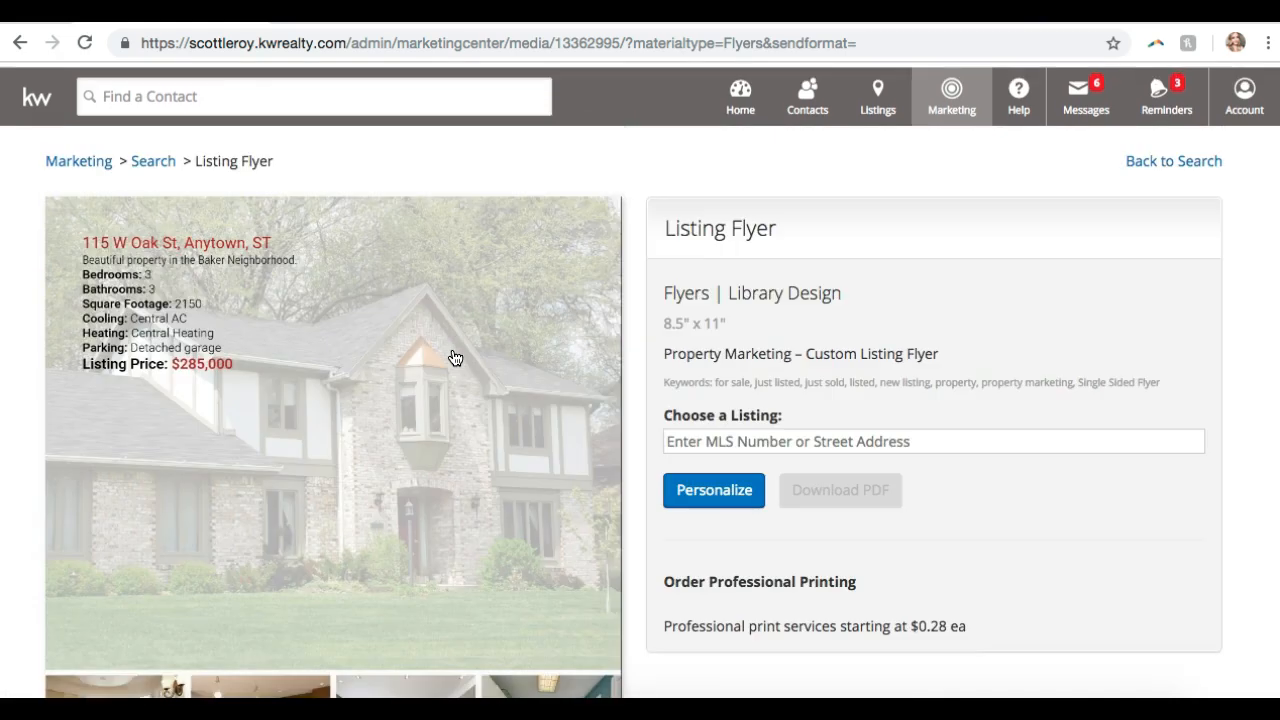
- Attach the Kissimmee MLS listing by entering 1 in Choose a Listing and picking it
left_click(782, 432)
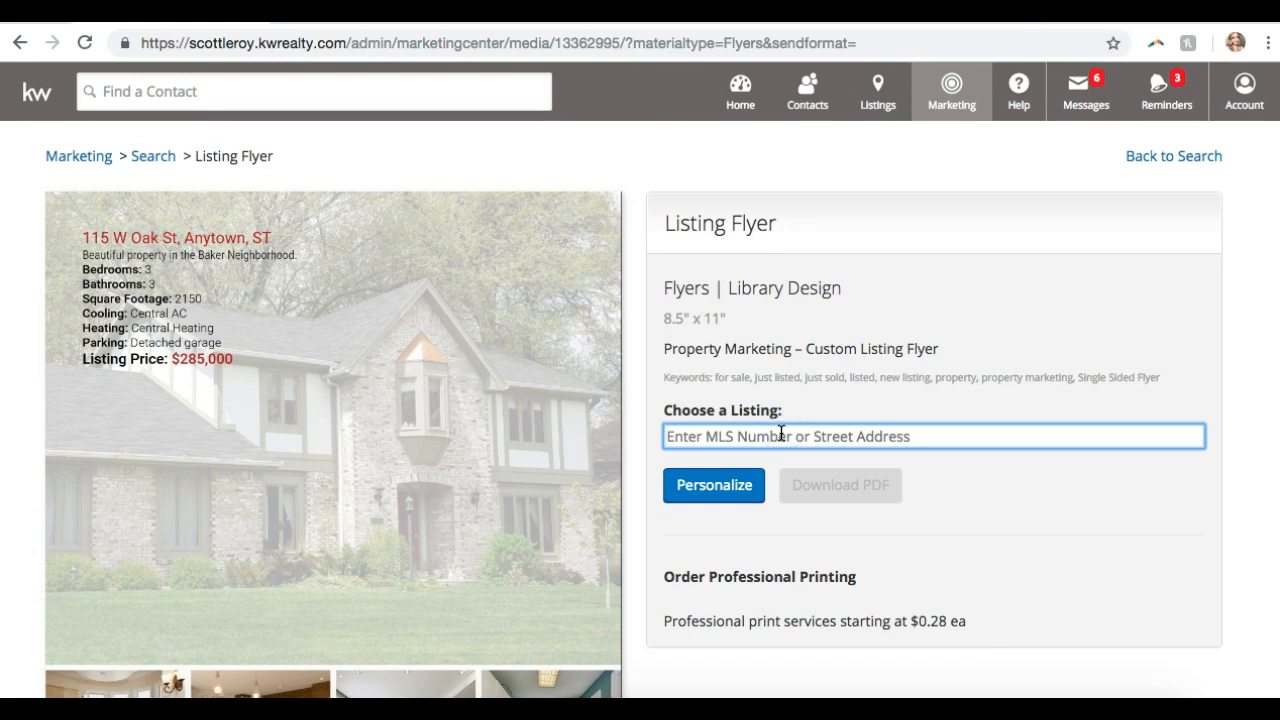
left_click(856, 435)
type("1")
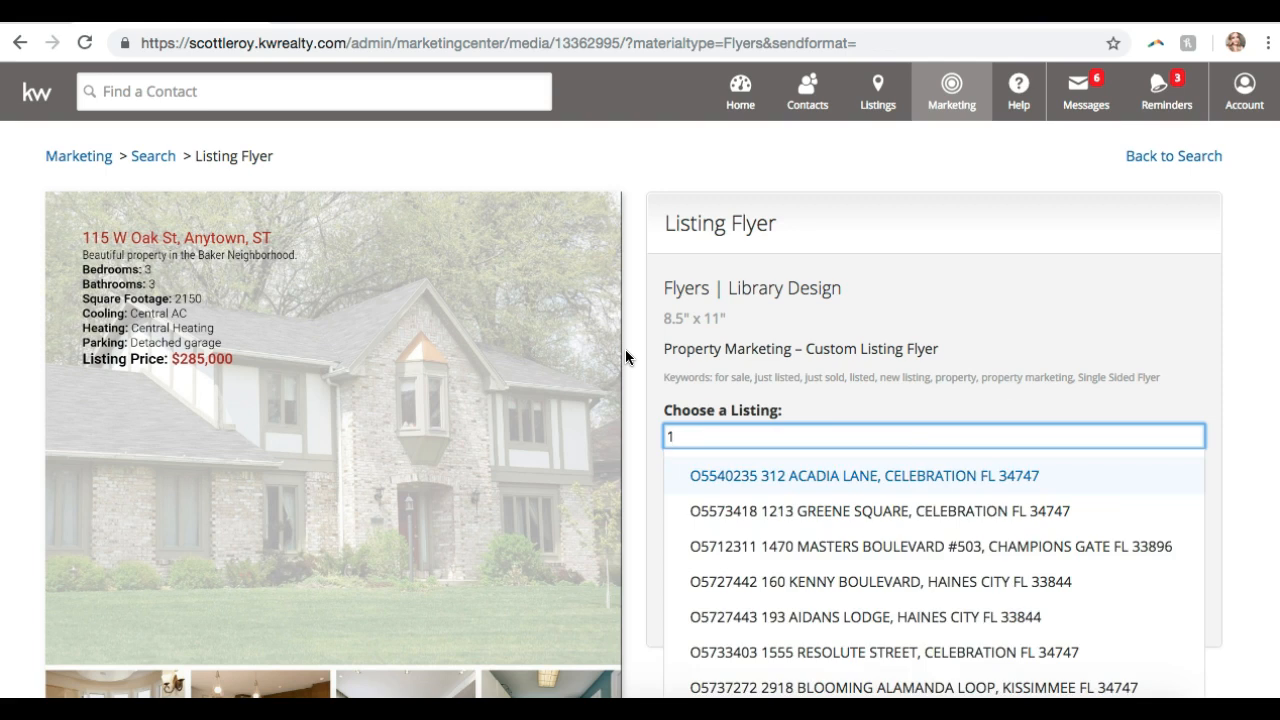
left_click(848, 688)
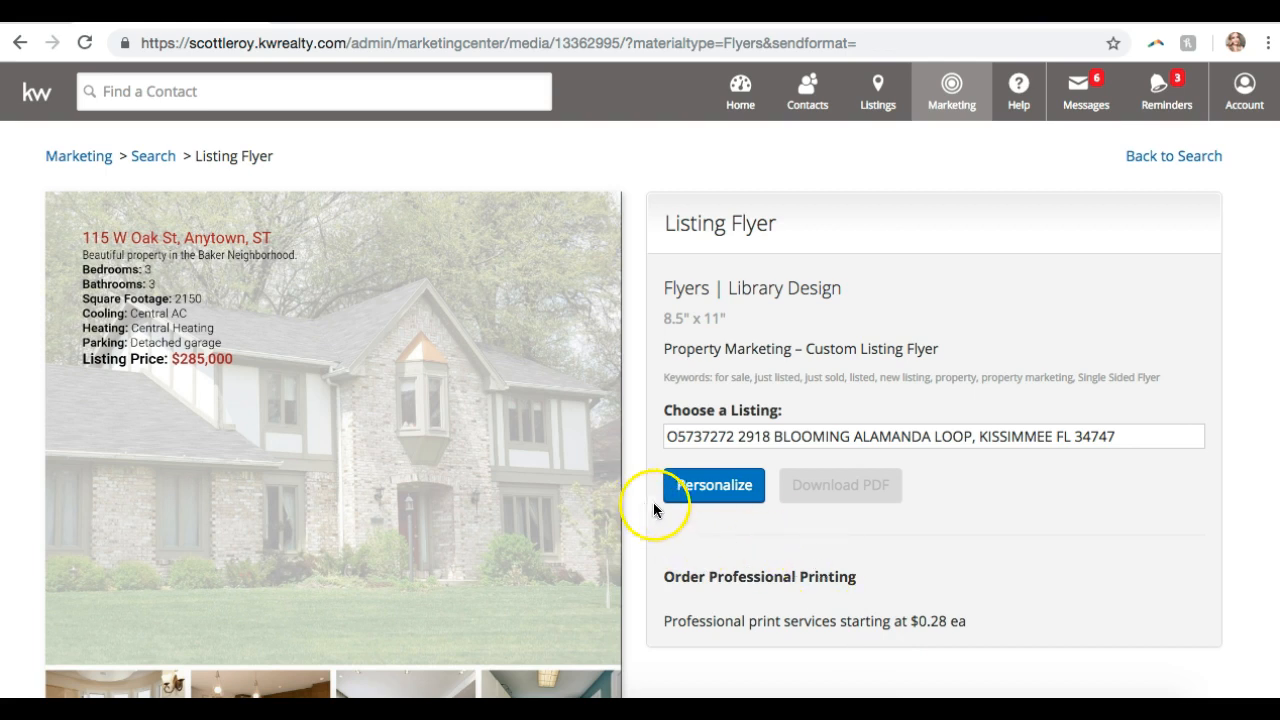
- Personalize the flyer so the editor opens with the Kissimmee listing data filled in
left_click(709, 494)
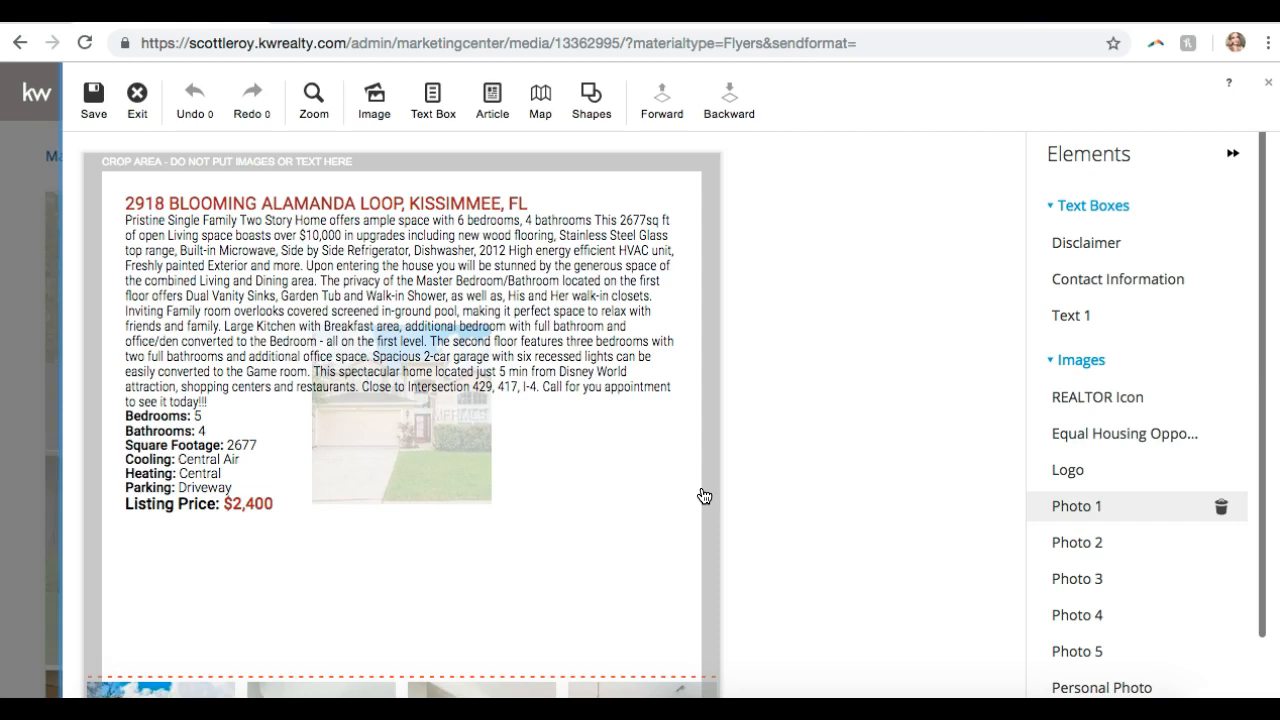
scroll(704, 496, "down", 2)
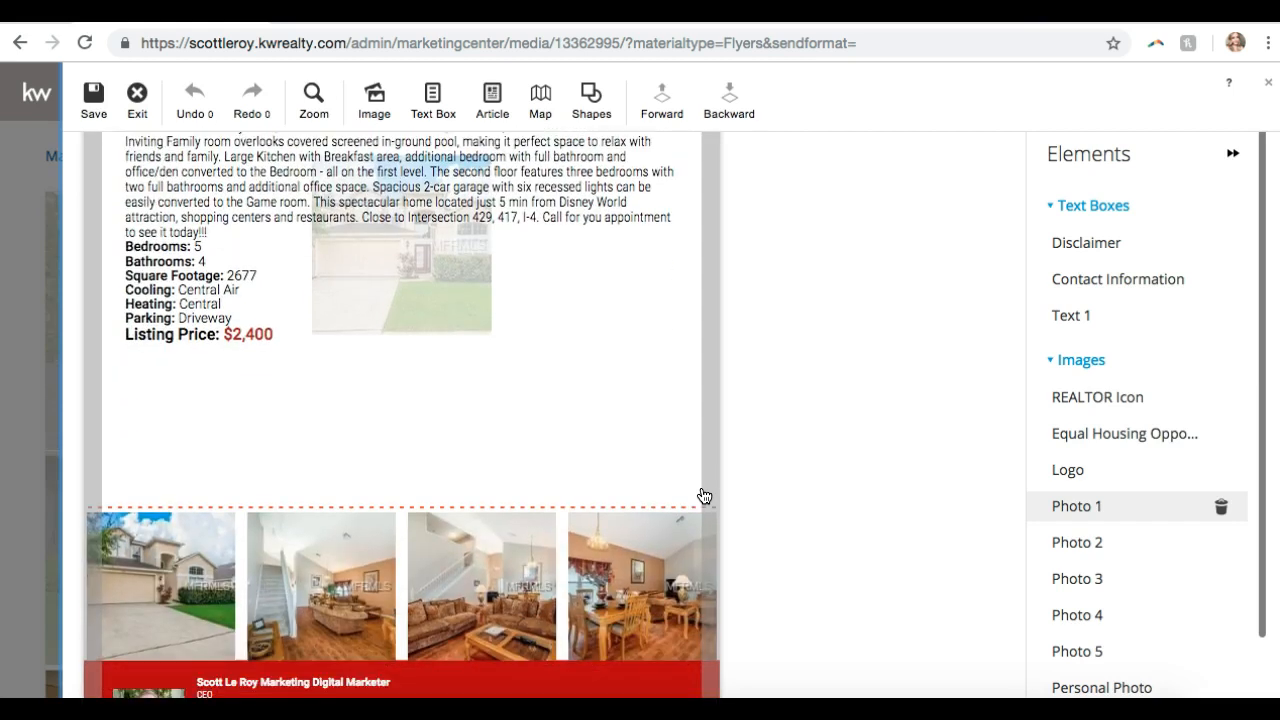
scroll(704, 496, "up", 2)
- Inspect the description text box, house photos, photo-row images and agent contact block
left_click(402, 427)
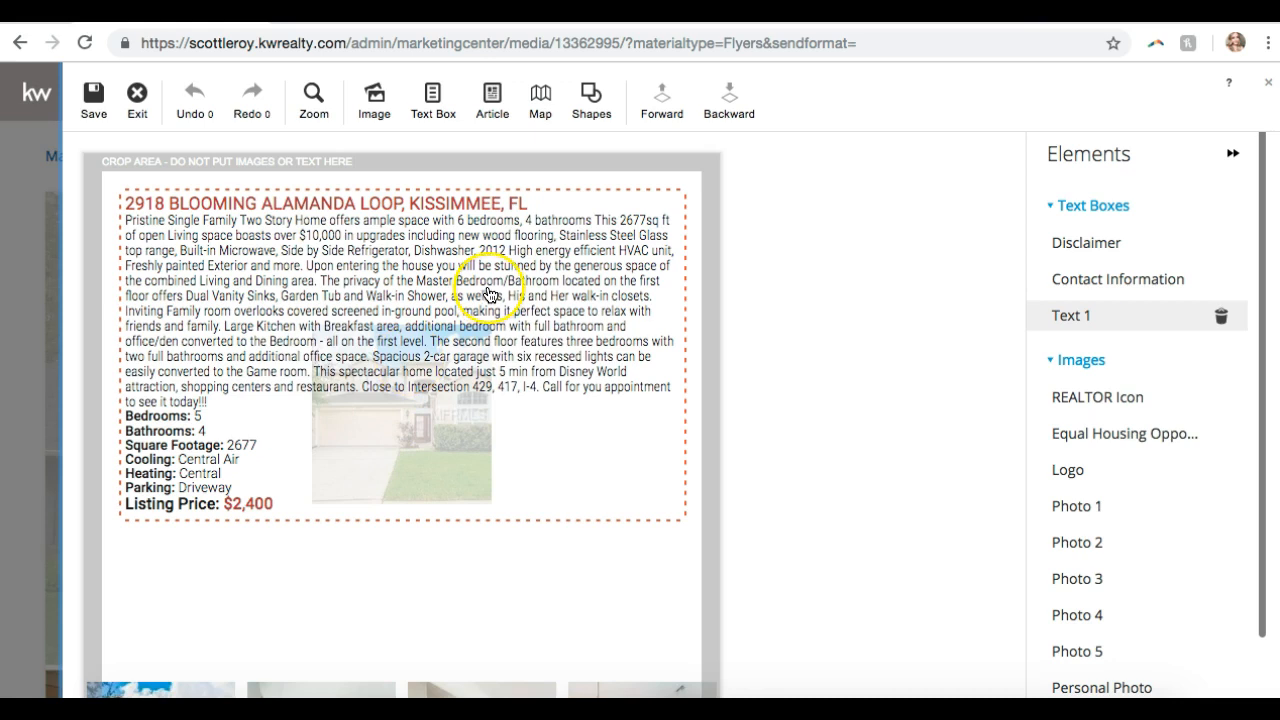
scroll(466, 360, "down", 3)
left_click(470, 361)
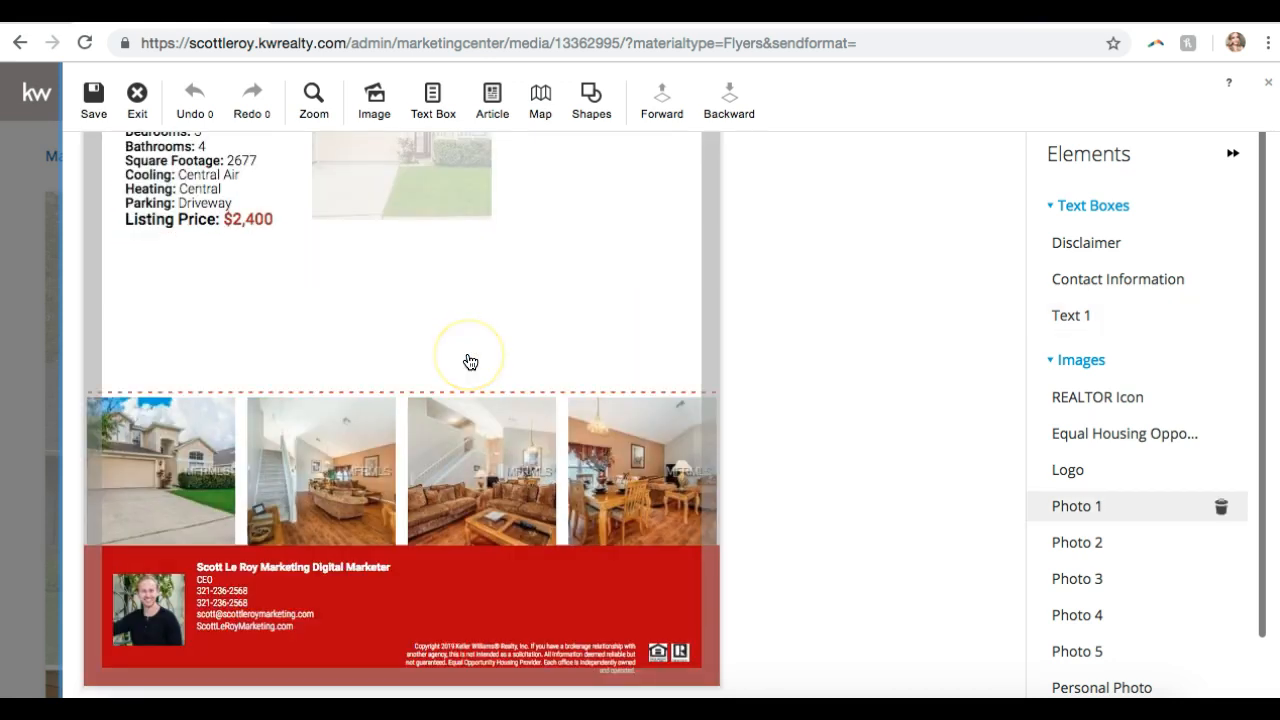
scroll(470, 361, "up", 3)
left_click(470, 361)
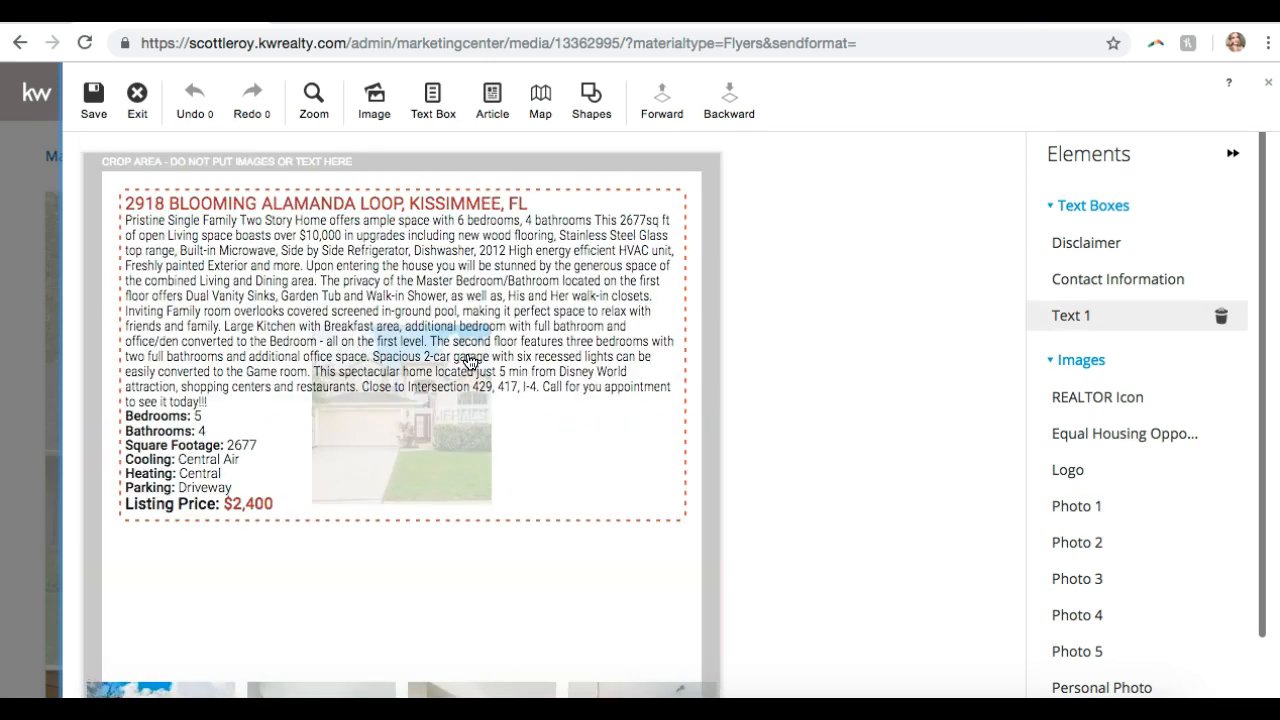
left_click(563, 582)
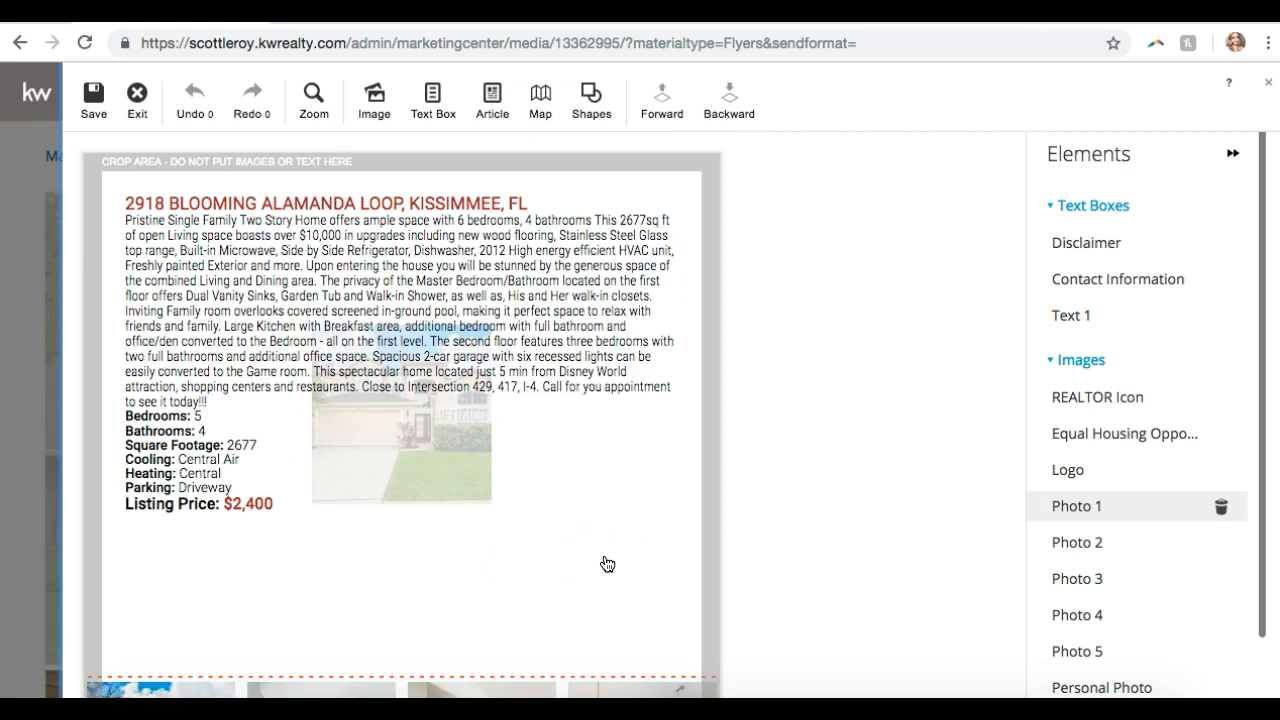
left_click(490, 352)
scroll(480, 403, "down", 3)
left_click(480, 403)
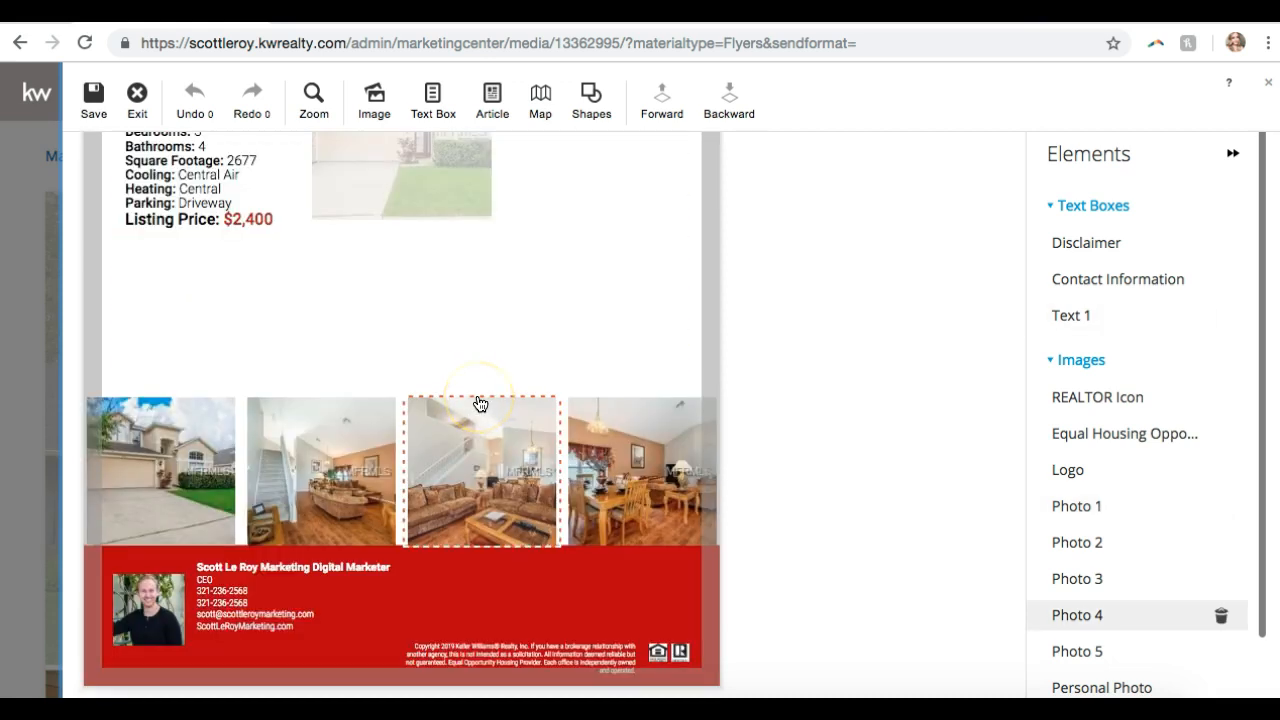
left_click(396, 676)
left_click(250, 522)
left_click(609, 518)
scroll(607, 325, "up", 2)
left_click(607, 325)
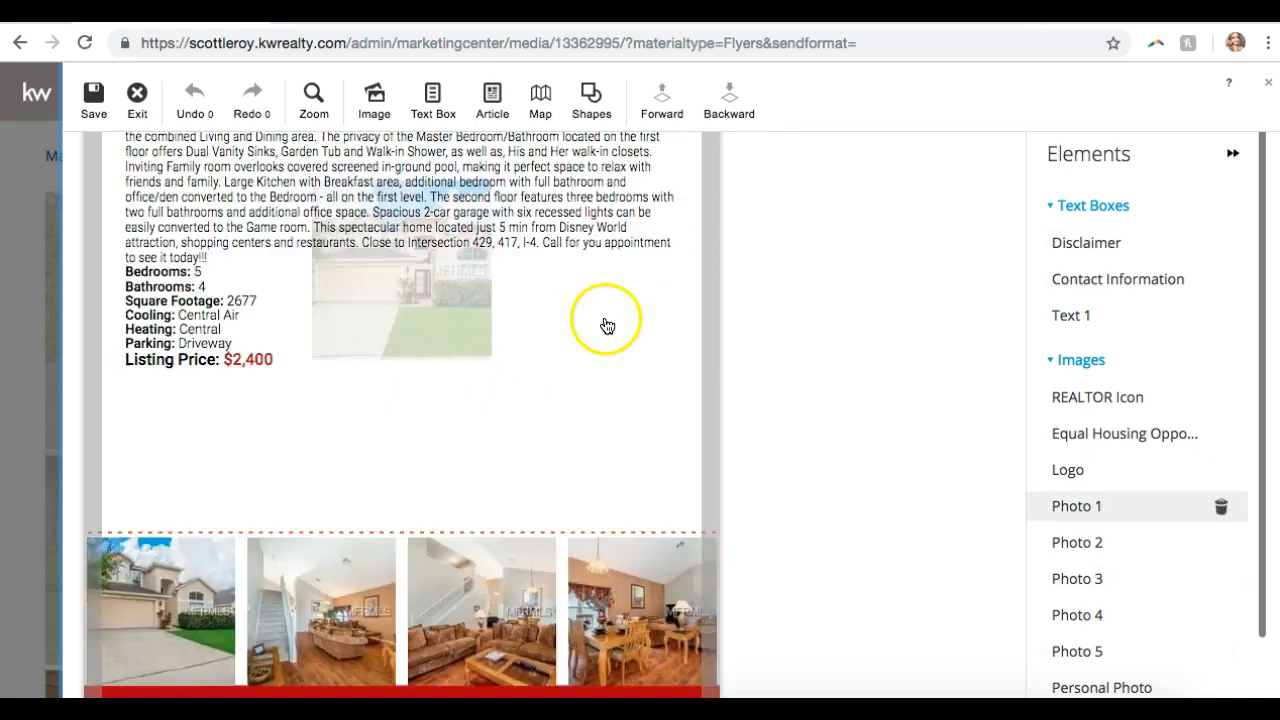
scroll(607, 325, "up", 2)
- Delete the description text from the master bedroom sentence onward
double_click(313, 316)
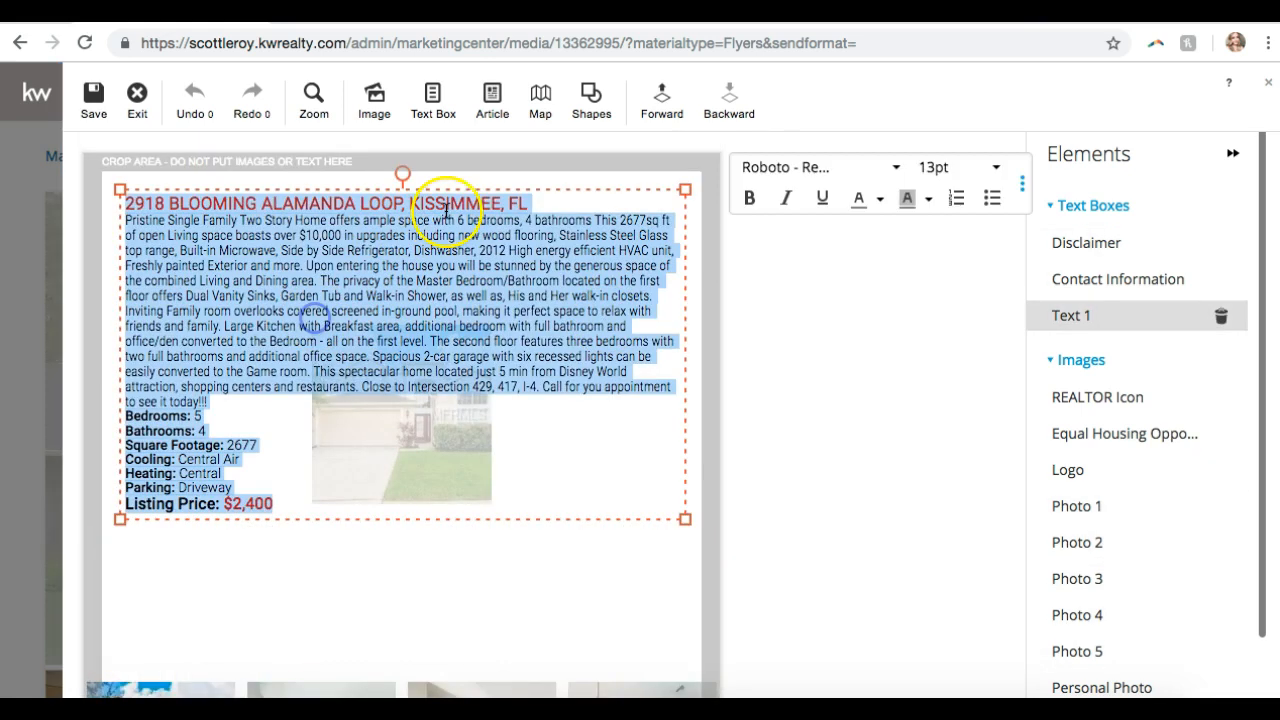
left_click(430, 289)
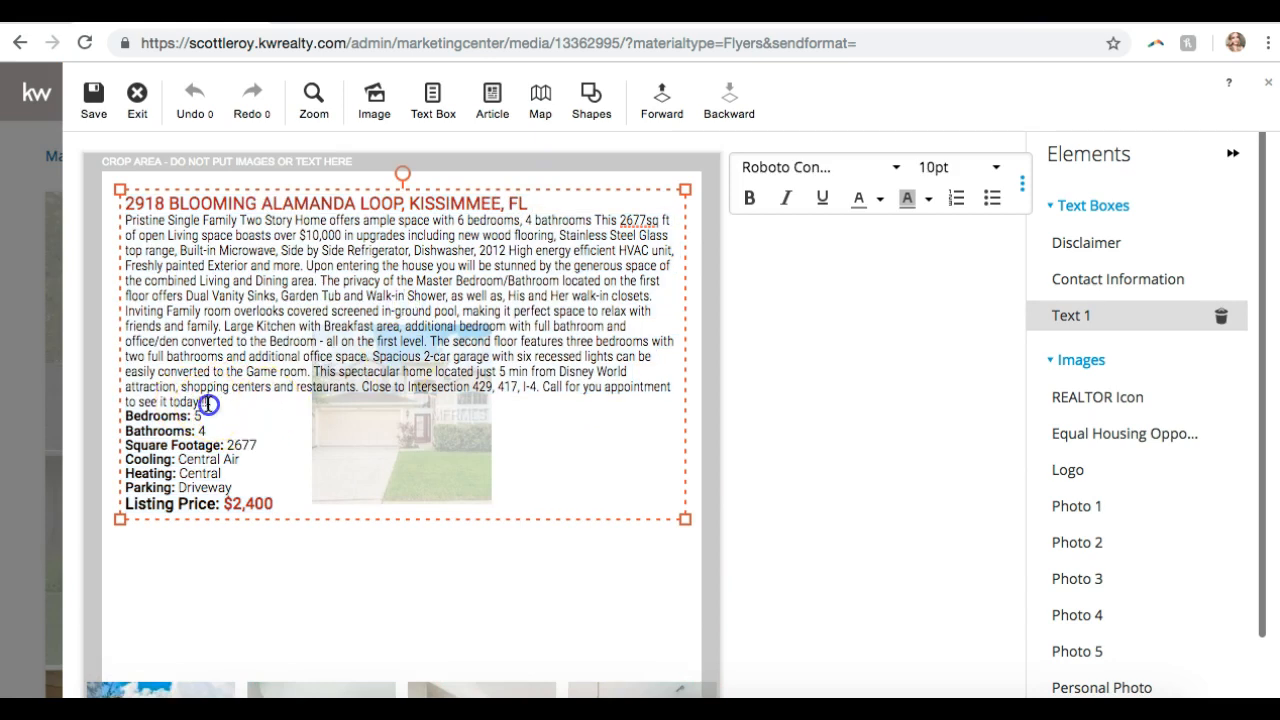
left_click_drag(199, 395, 320, 281)
key("BackSpace")
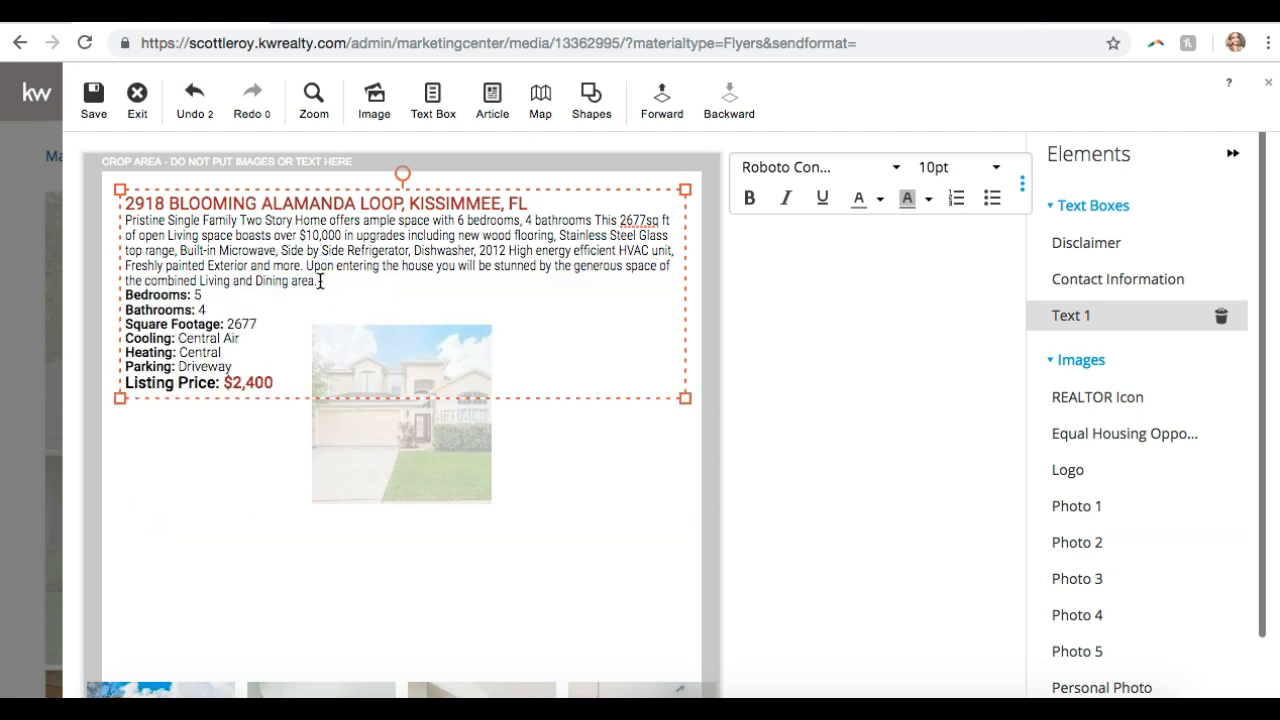
- Move the description block below the house photo
left_click_drag(582, 216, 571, 471)
left_click(571, 403)
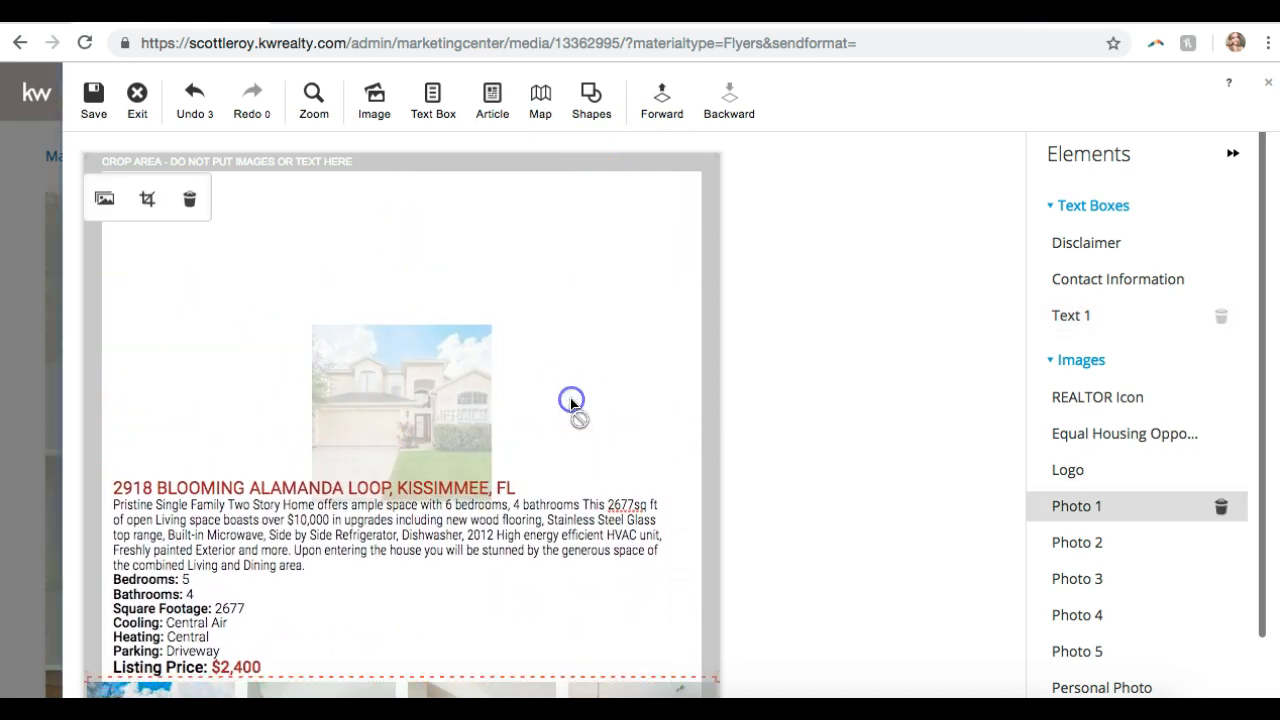
left_click(823, 472)
left_click(818, 486)
scroll(818, 490, "down", 2)
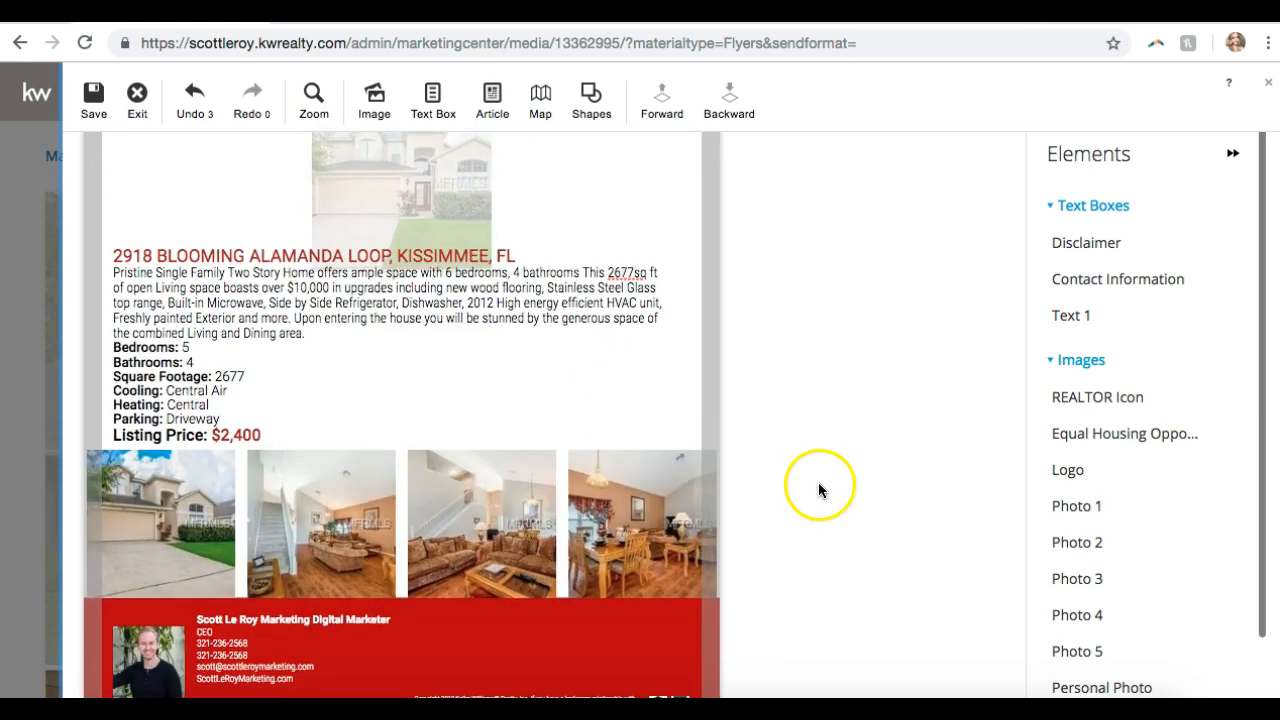
scroll(827, 496, "up", 2)
left_click(395, 335)
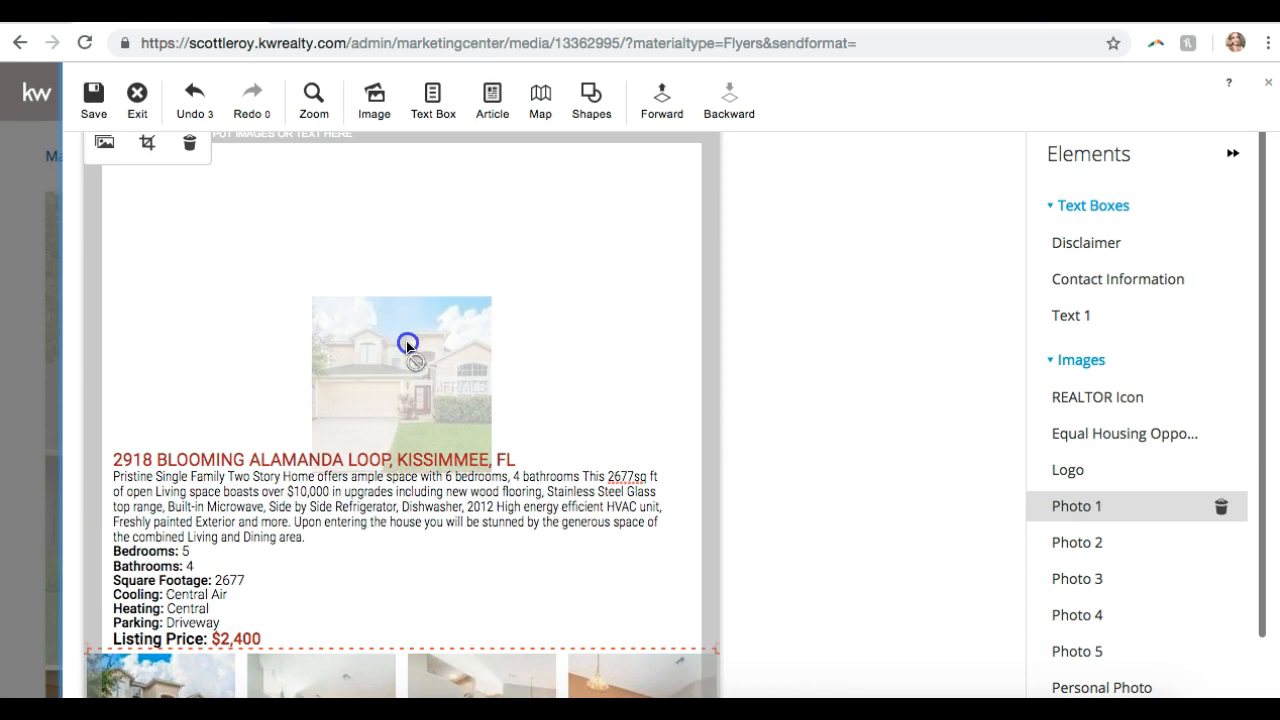
scroll(417, 275, "down", 1)
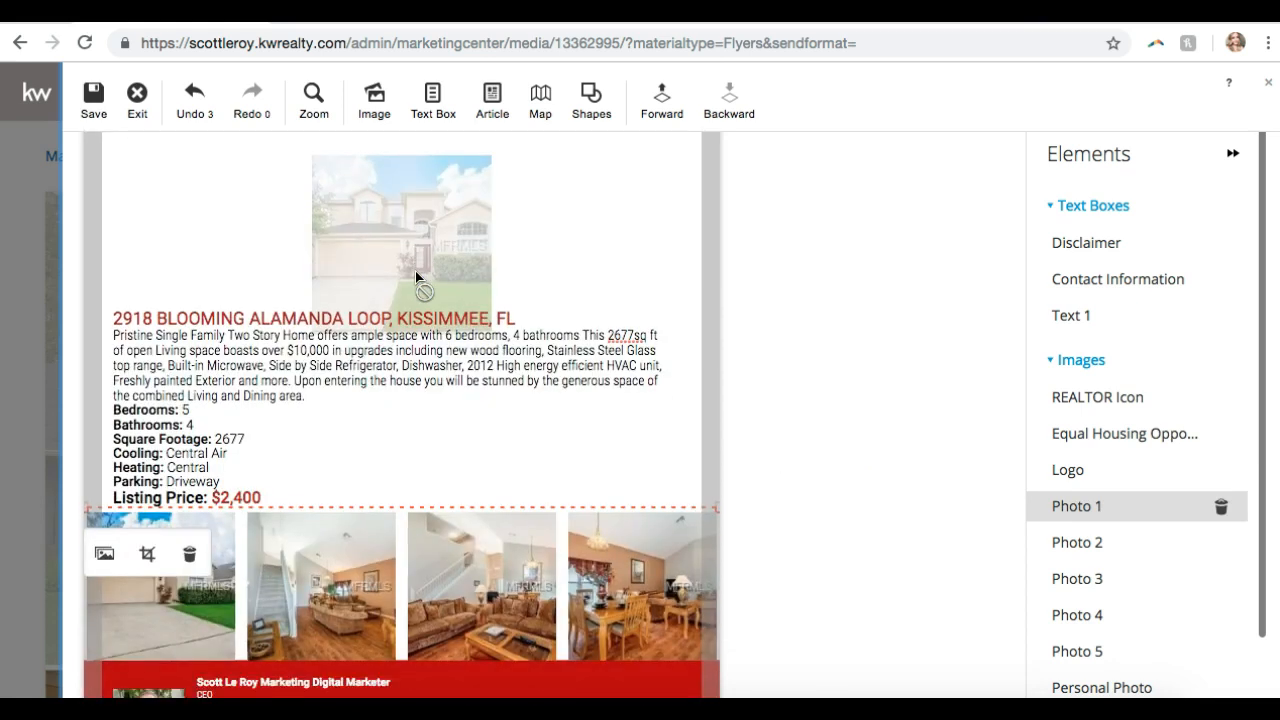
scroll(416, 274, "up", 2)
left_click(403, 278)
left_click(350, 284)
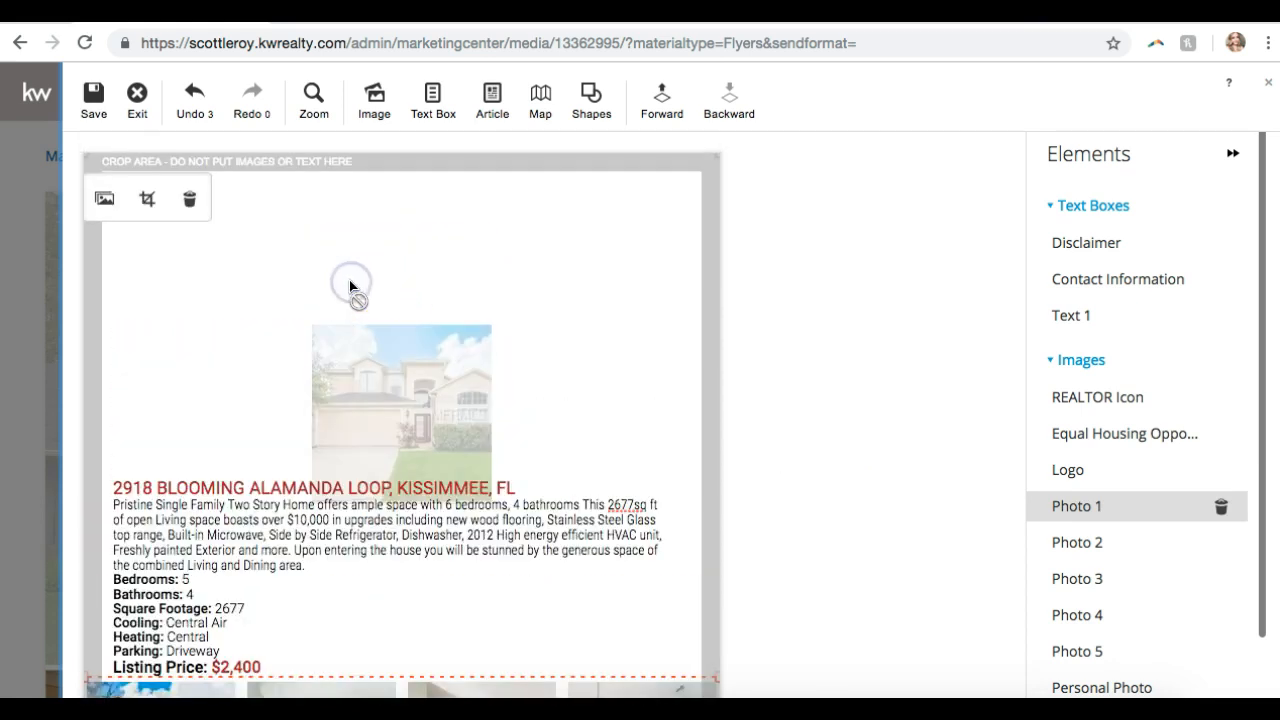
scroll(335, 312, "down", 2)
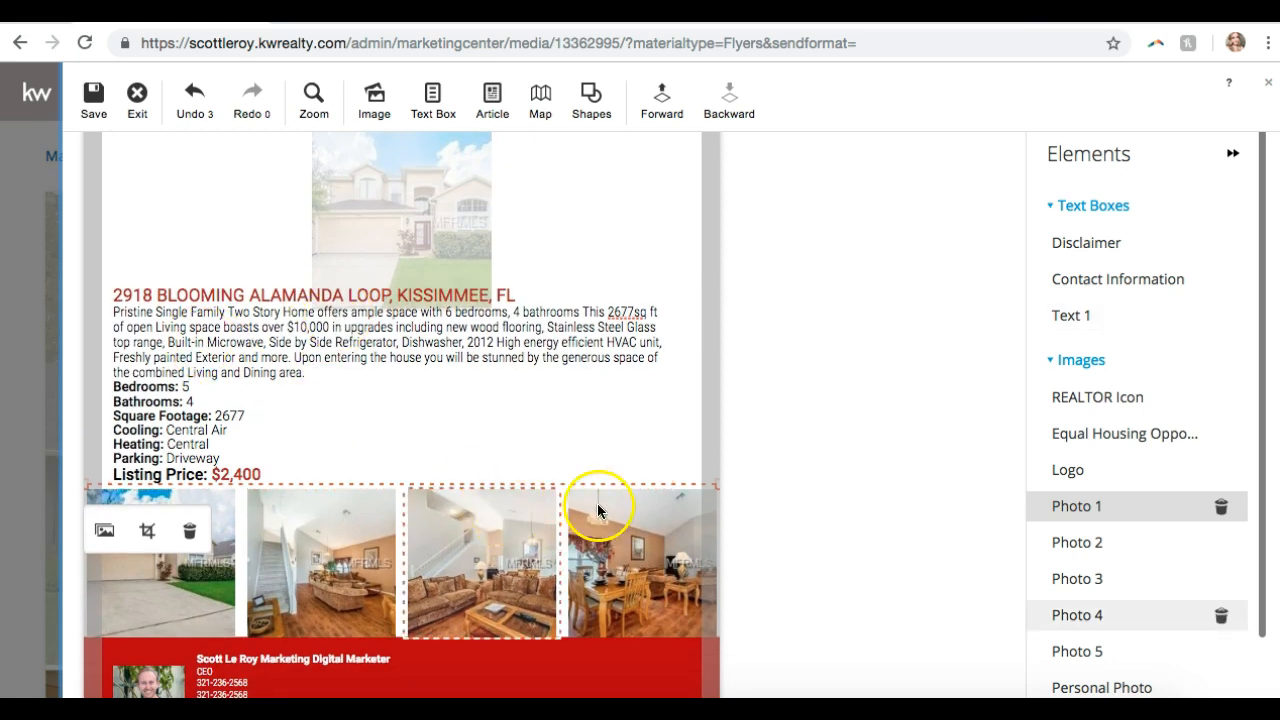
- Widen the description box across the page width
left_click(607, 367)
left_click_drag(673, 286, 704, 287)
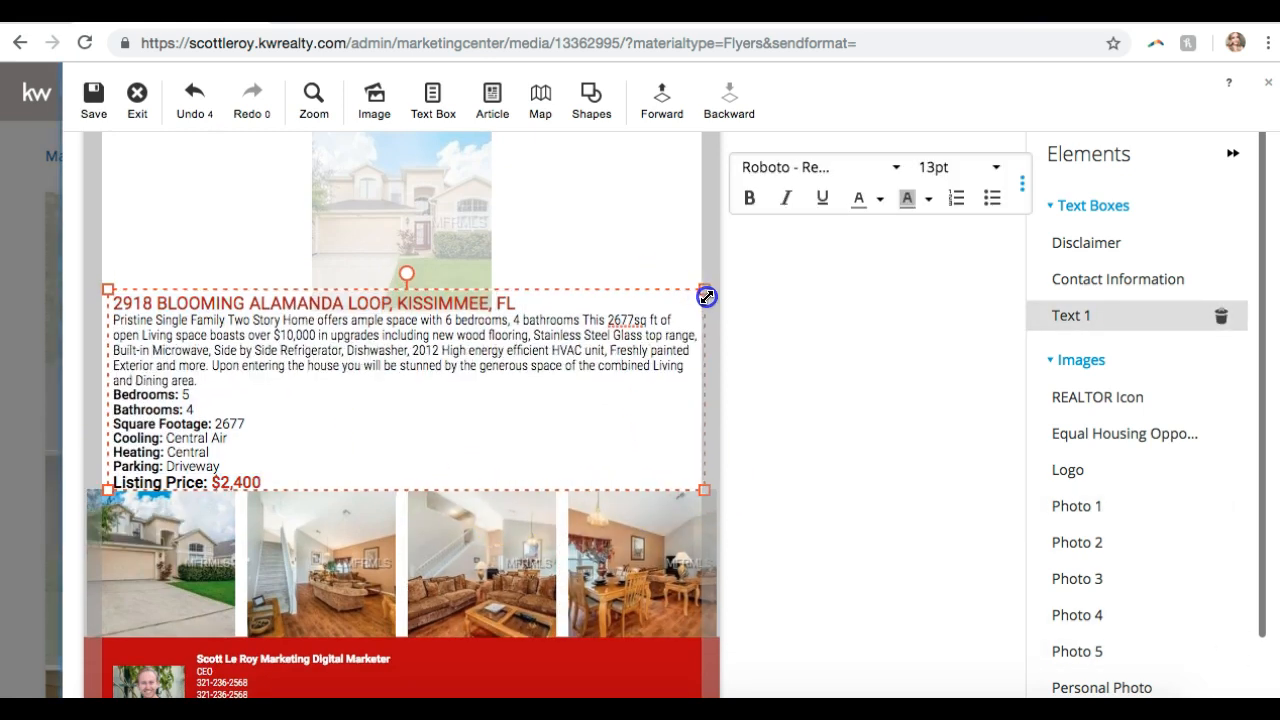
left_click(214, 371)
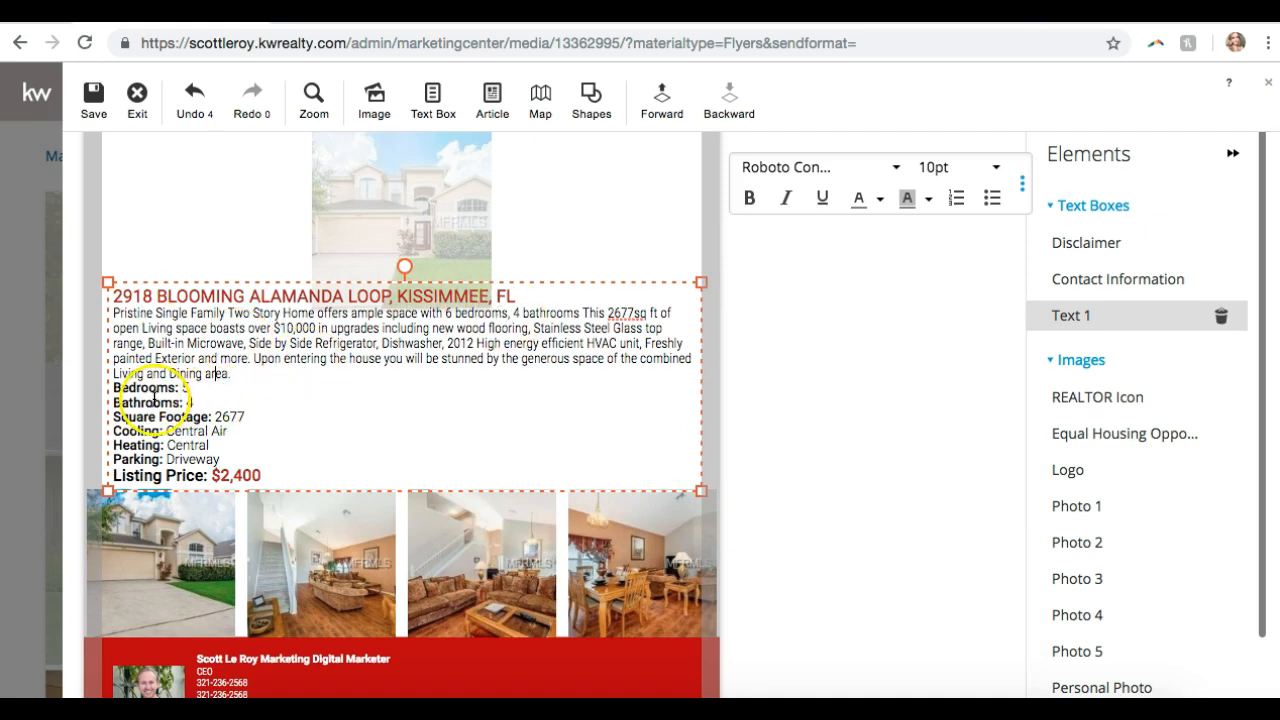
scroll(456, 333, "up", 2)
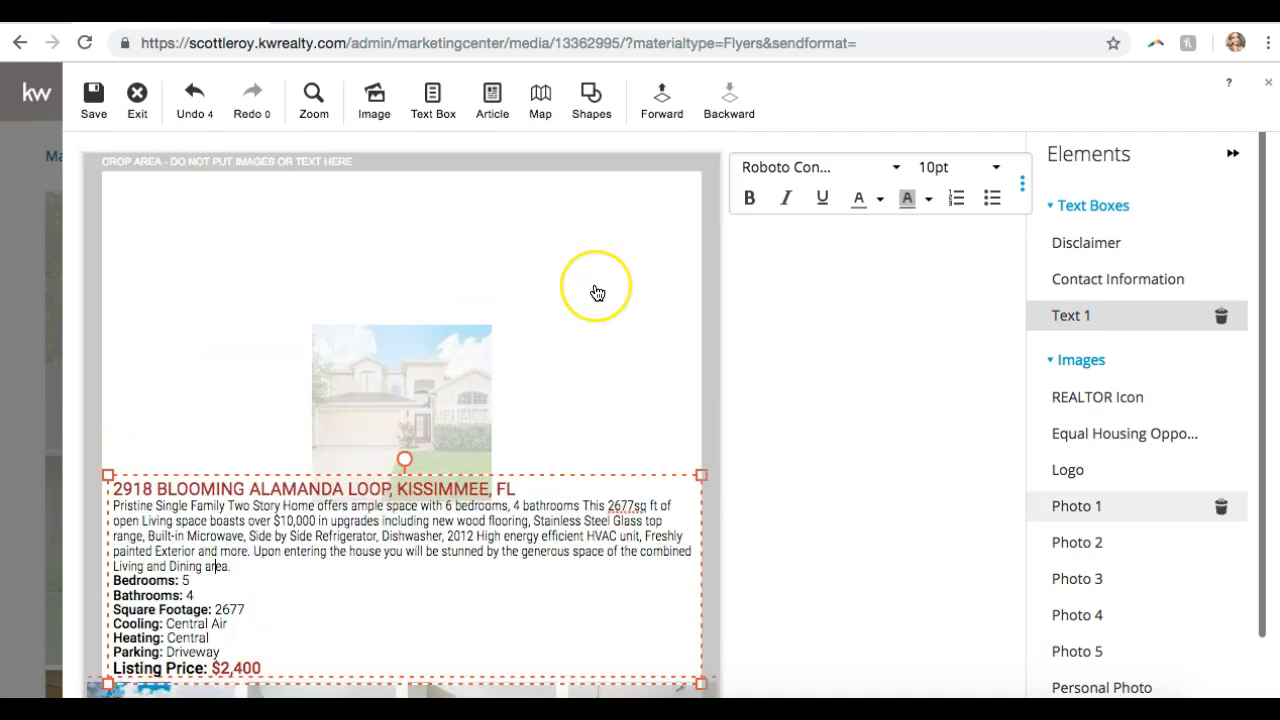
scroll(592, 290, "down", 3)
scroll(597, 292, "up", 3)
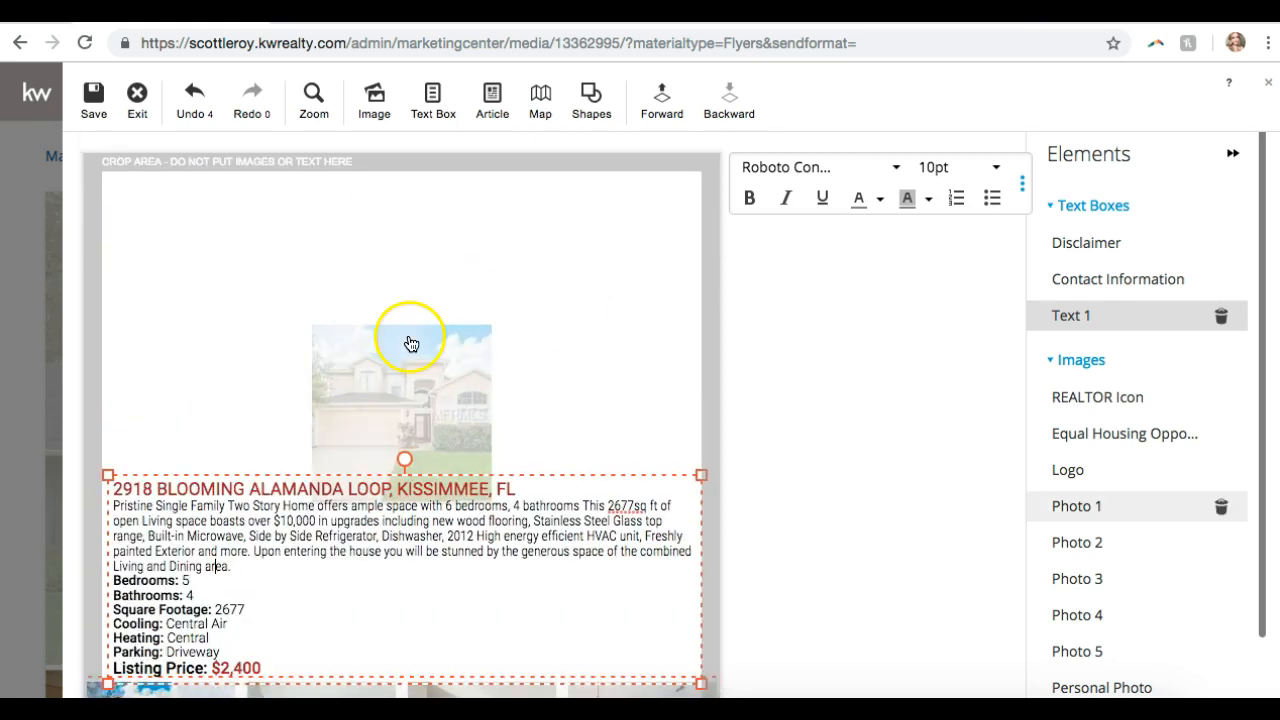
left_click(408, 341)
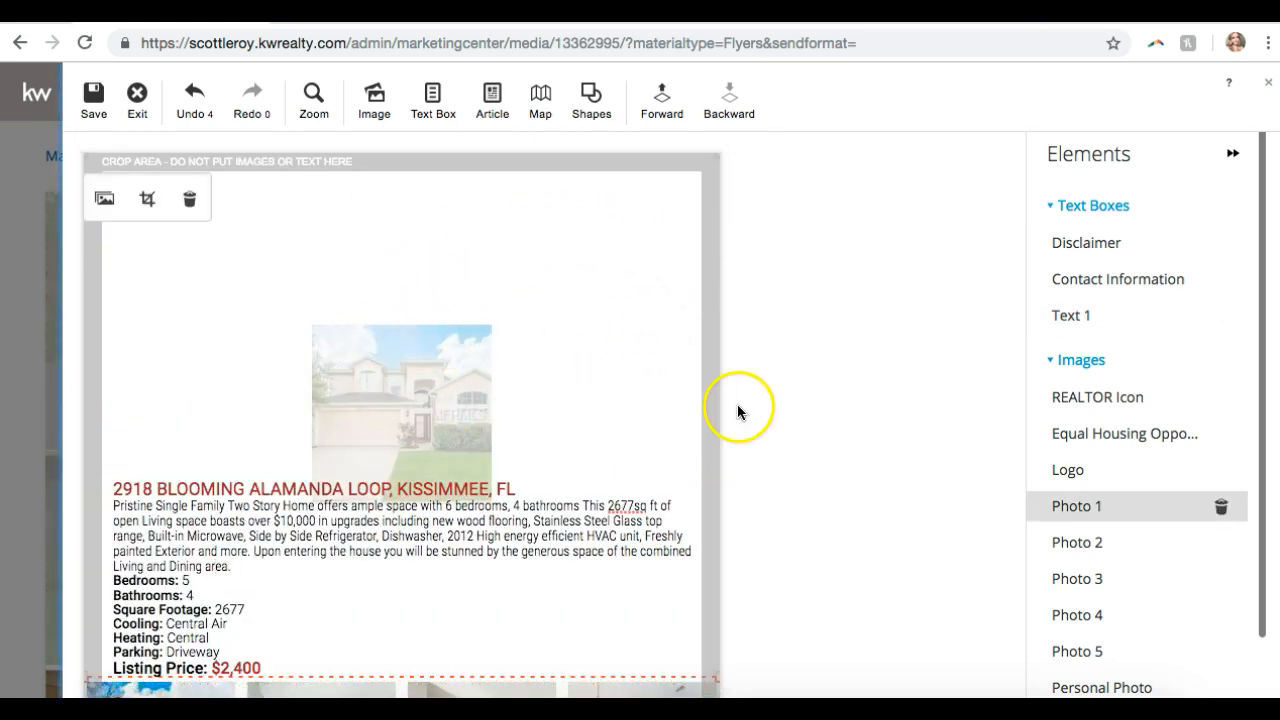
scroll(723, 423, "down", 2)
scroll(571, 337, "up", 2)
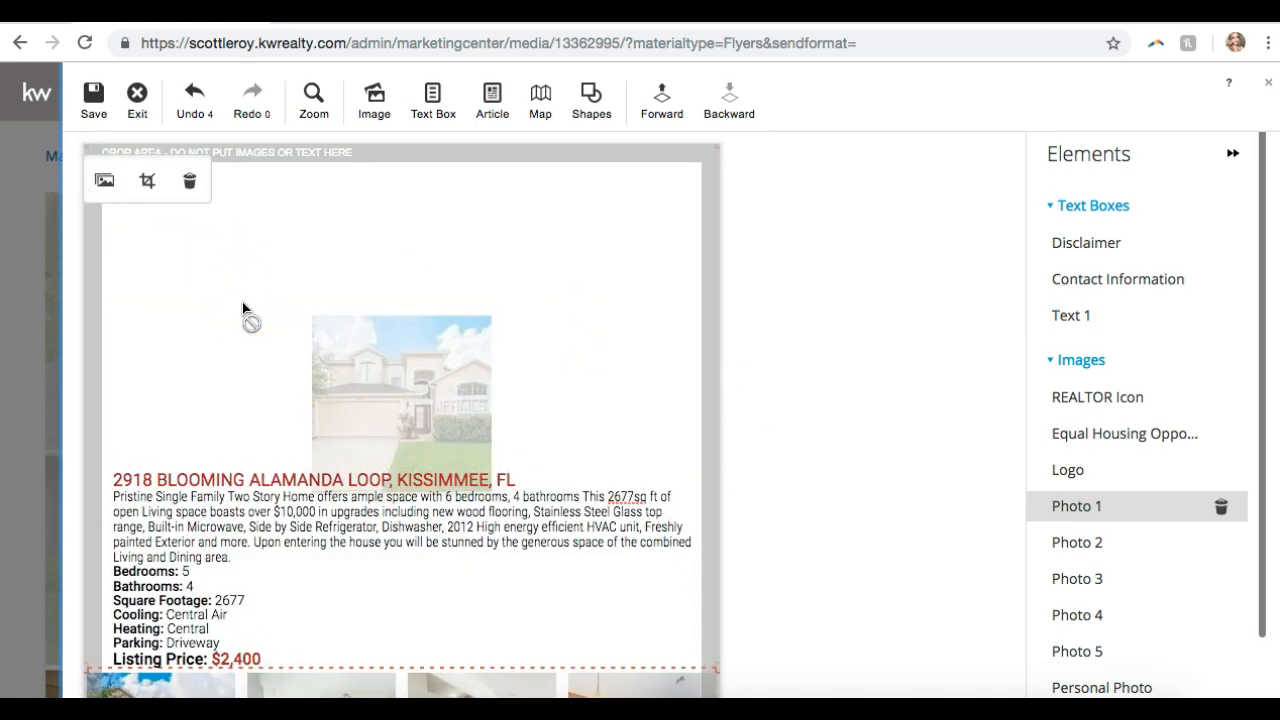
- Replace Photo 1 with the front-of-house MLS Image 1, after trying pool Image 26
left_click(105, 188)
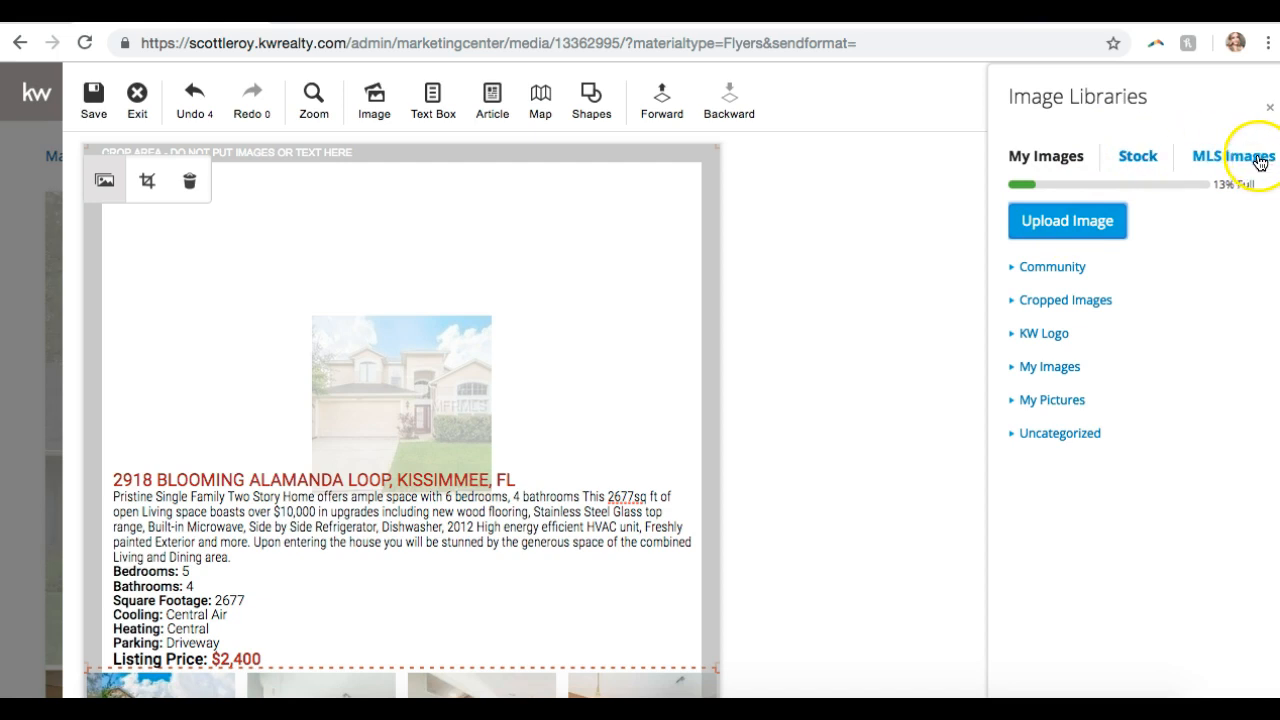
left_click(1226, 153)
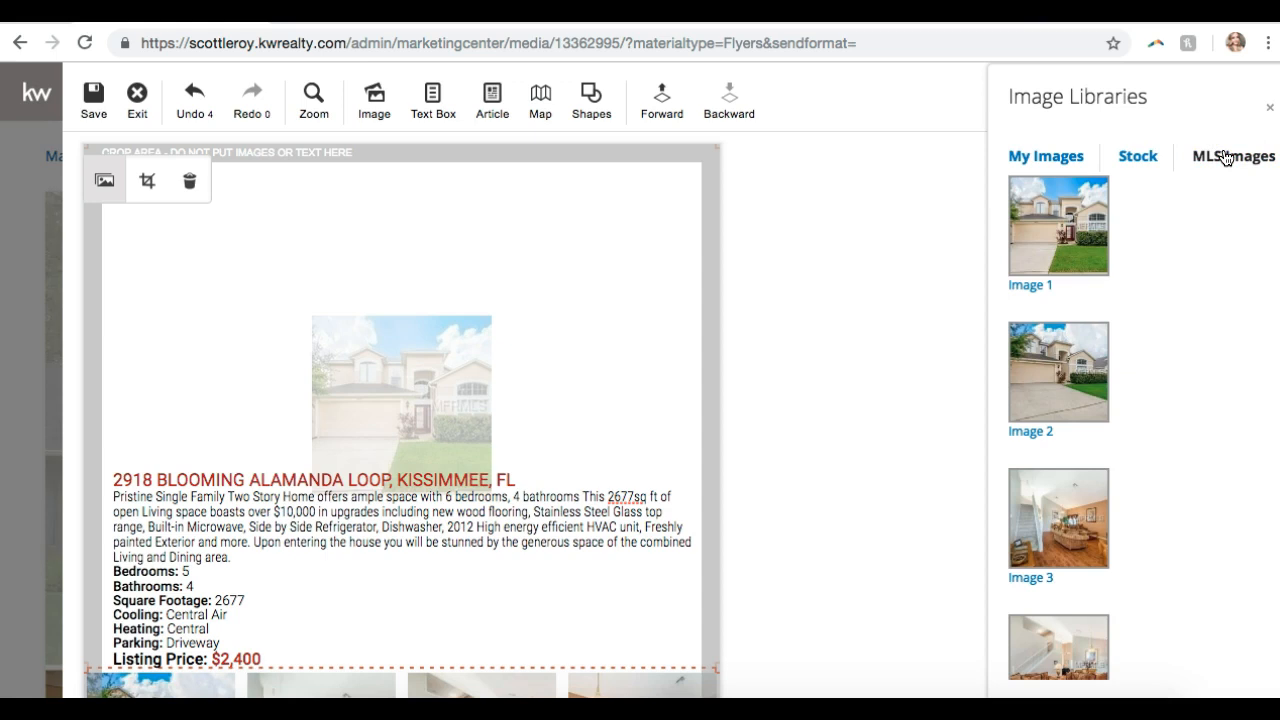
scroll(1166, 328, "down", 15)
scroll(1148, 368, "down", 16)
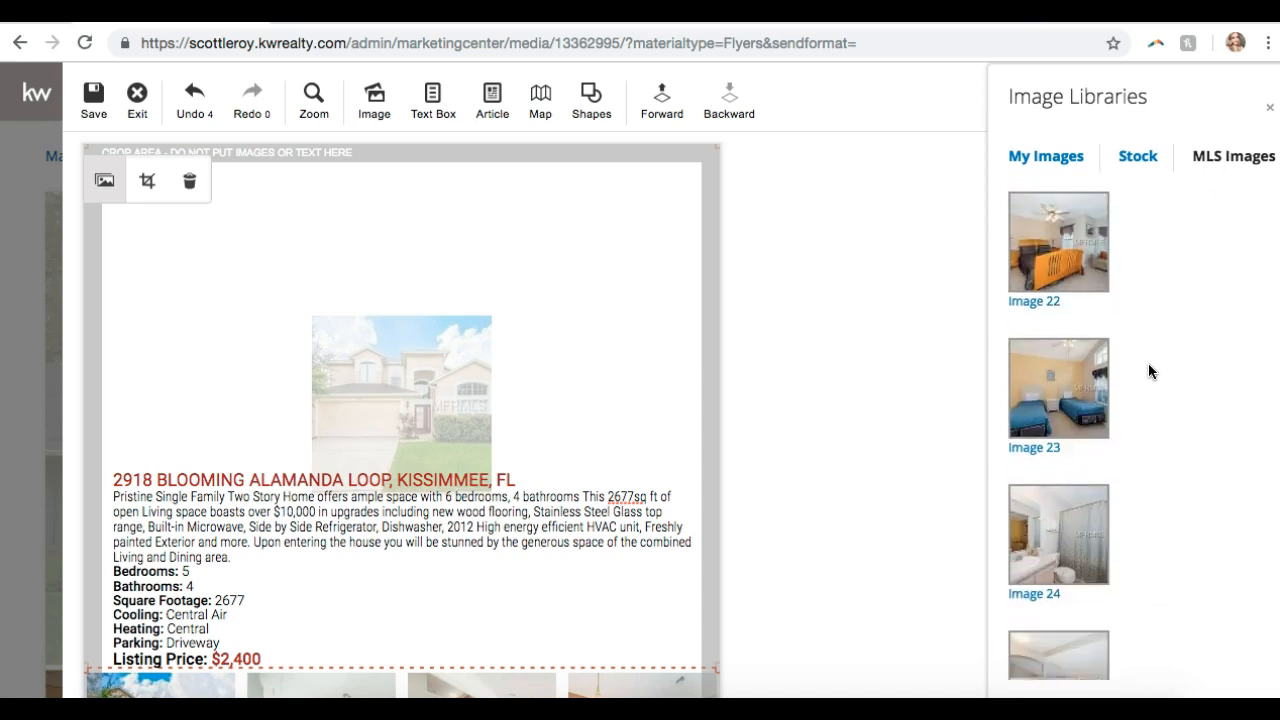
scroll(1148, 368, "down", 3)
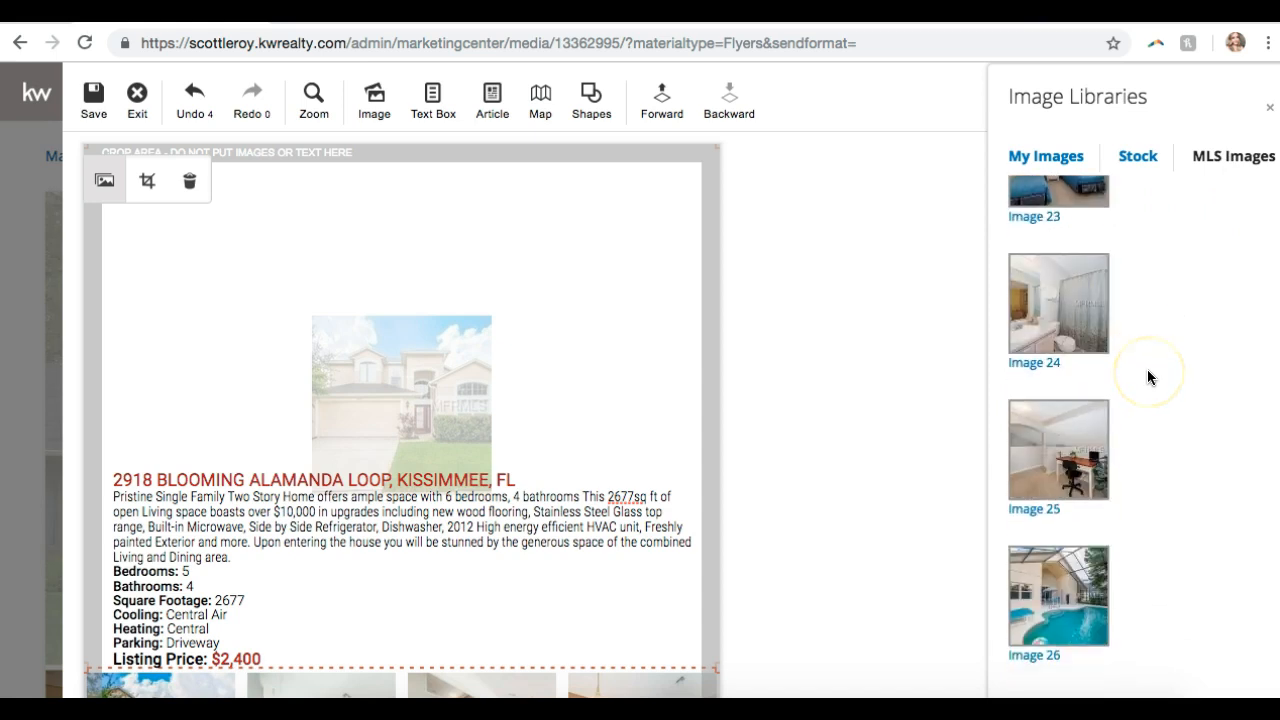
left_click(1062, 615)
scroll(1156, 407, "up", 20)
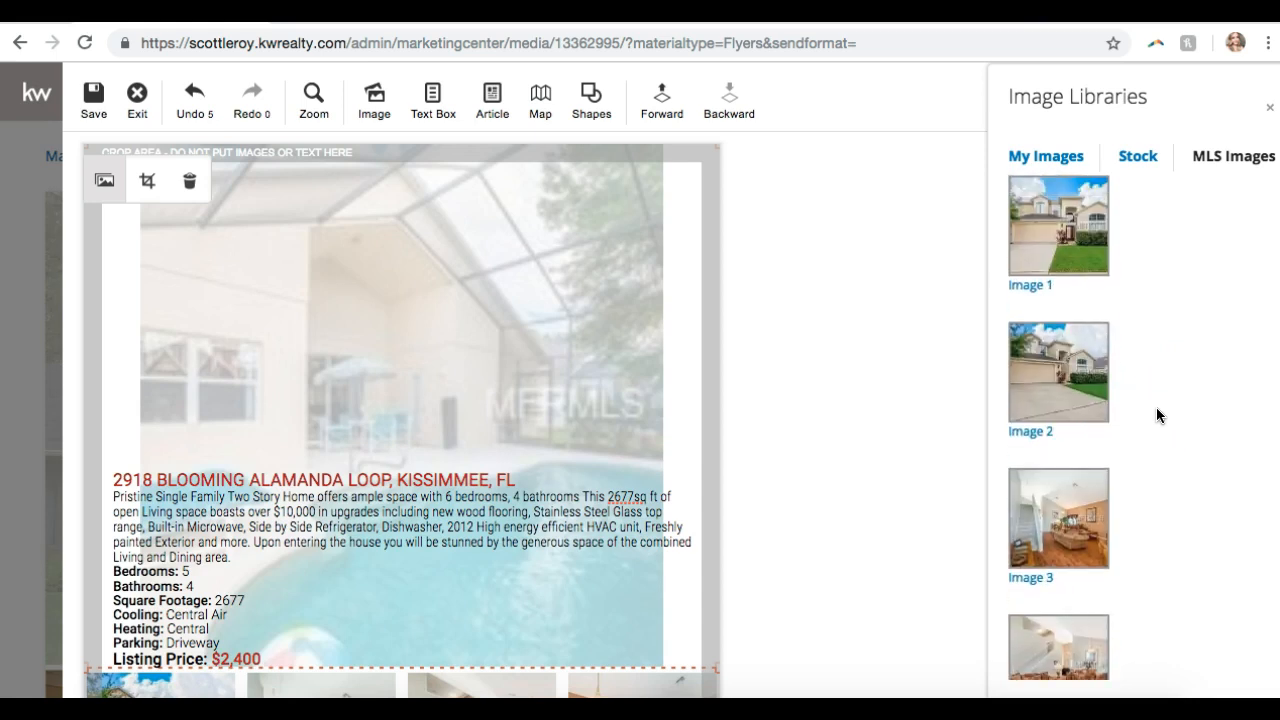
left_click(1068, 250)
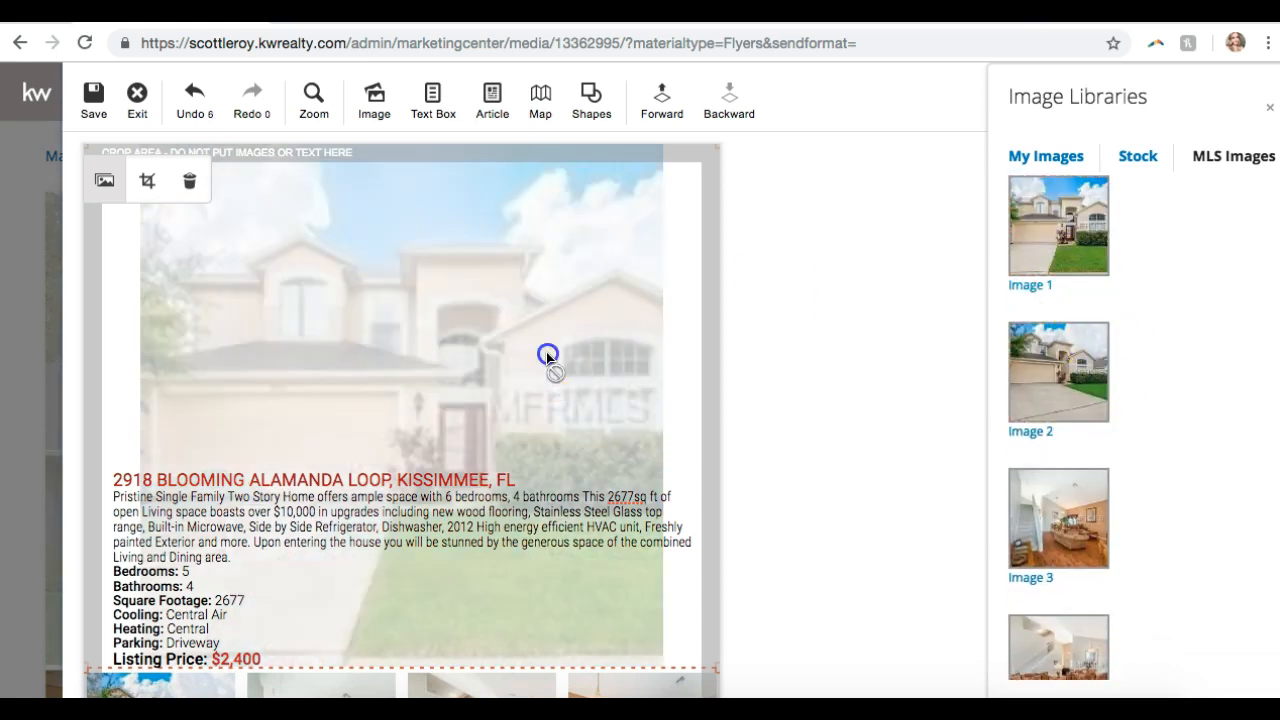
- Delete the oversized top house photo
left_click(809, 367)
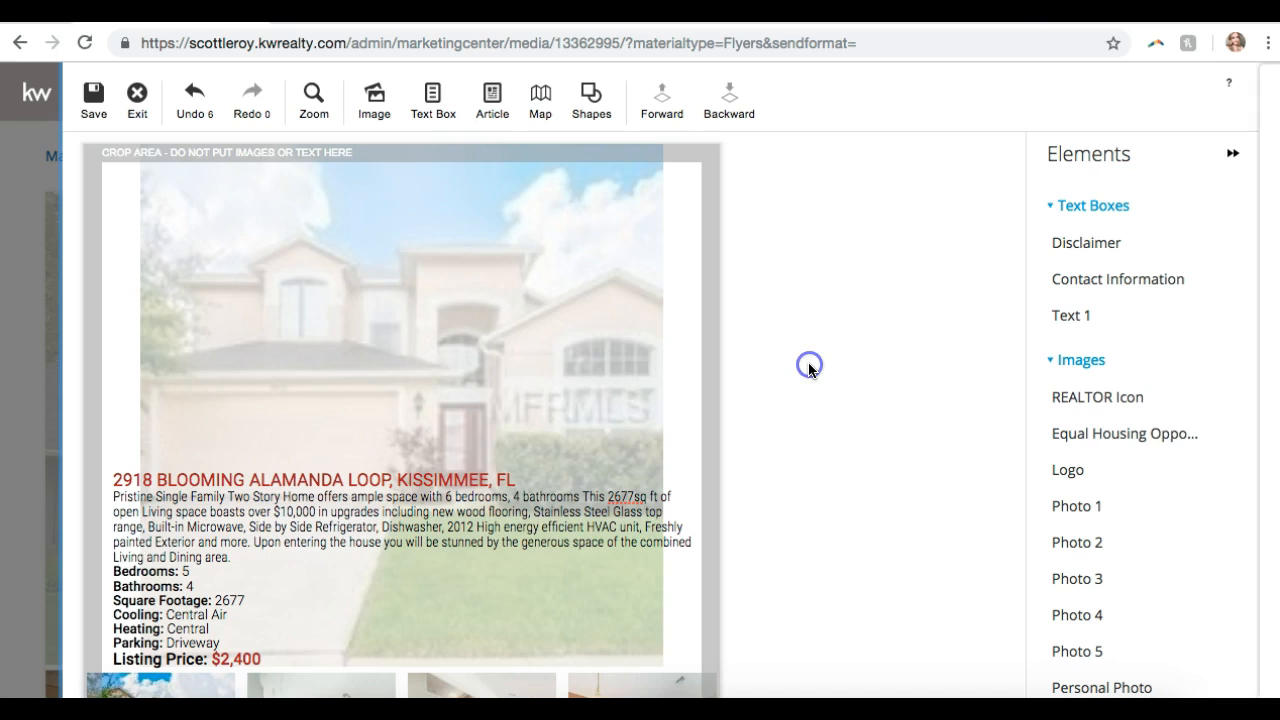
left_click(525, 382)
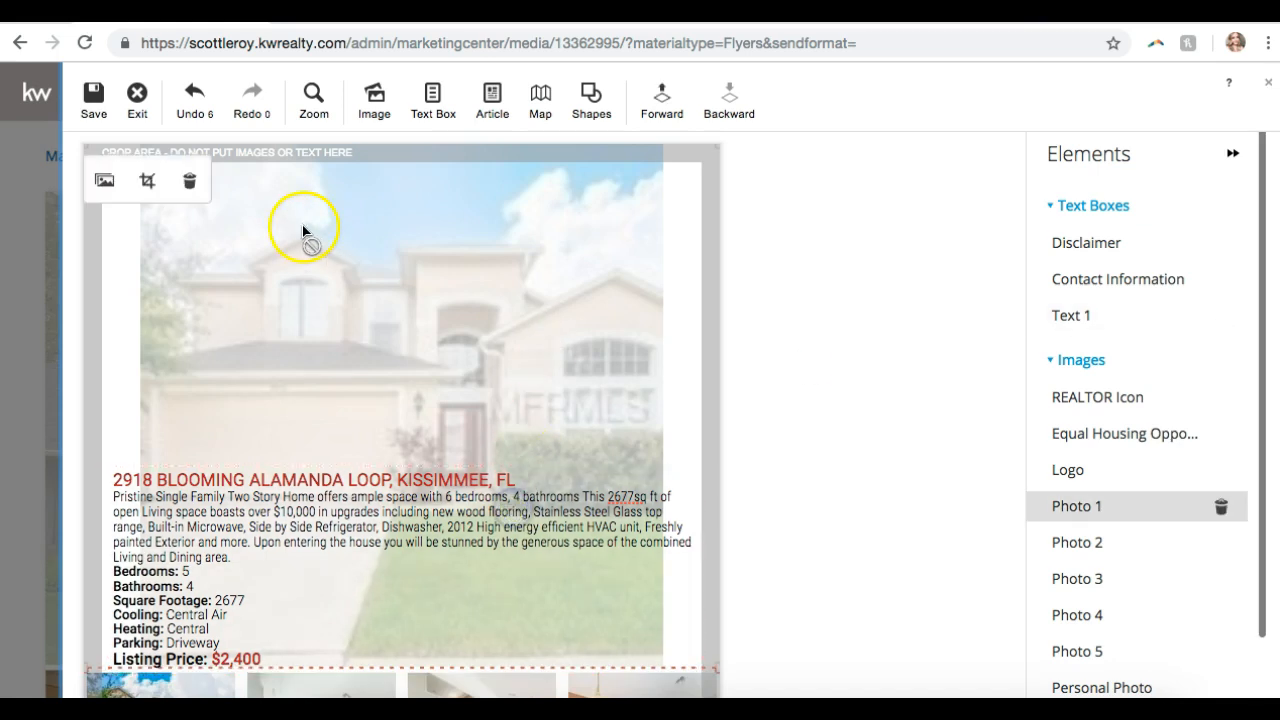
left_click(190, 185)
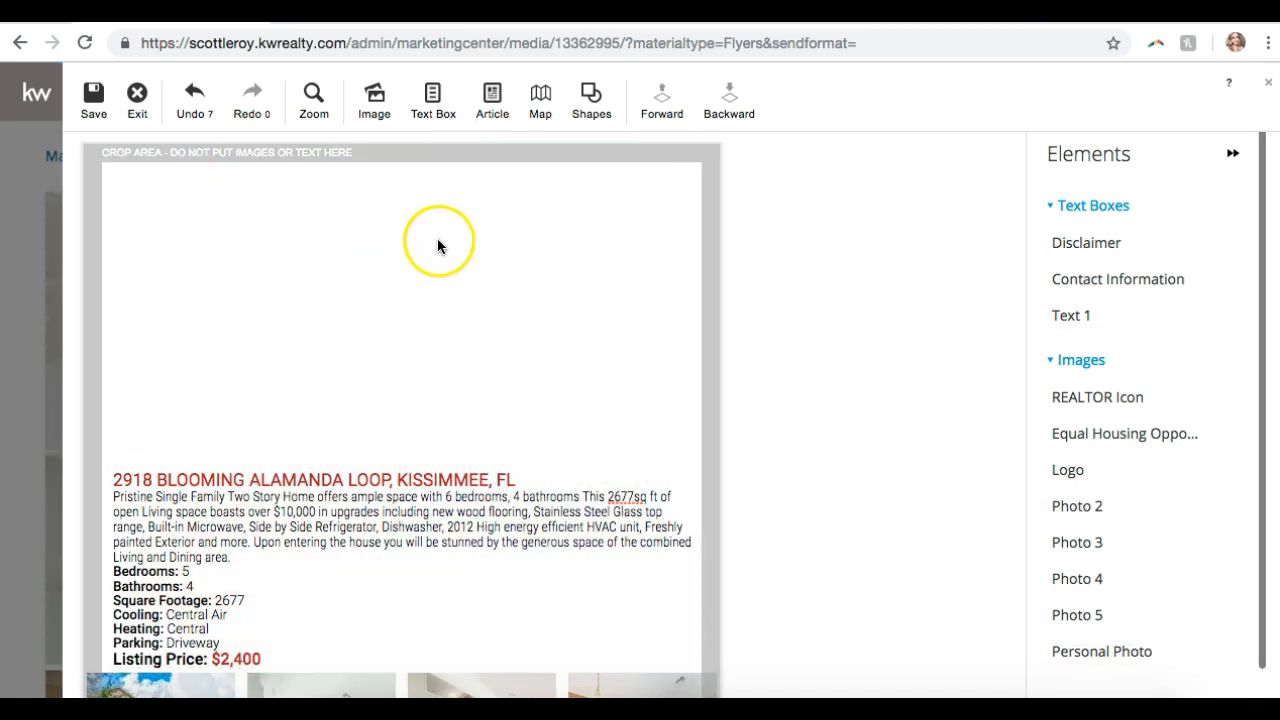
- Add a new image element filled with the front-exterior MLS Image 1
left_click(377, 110)
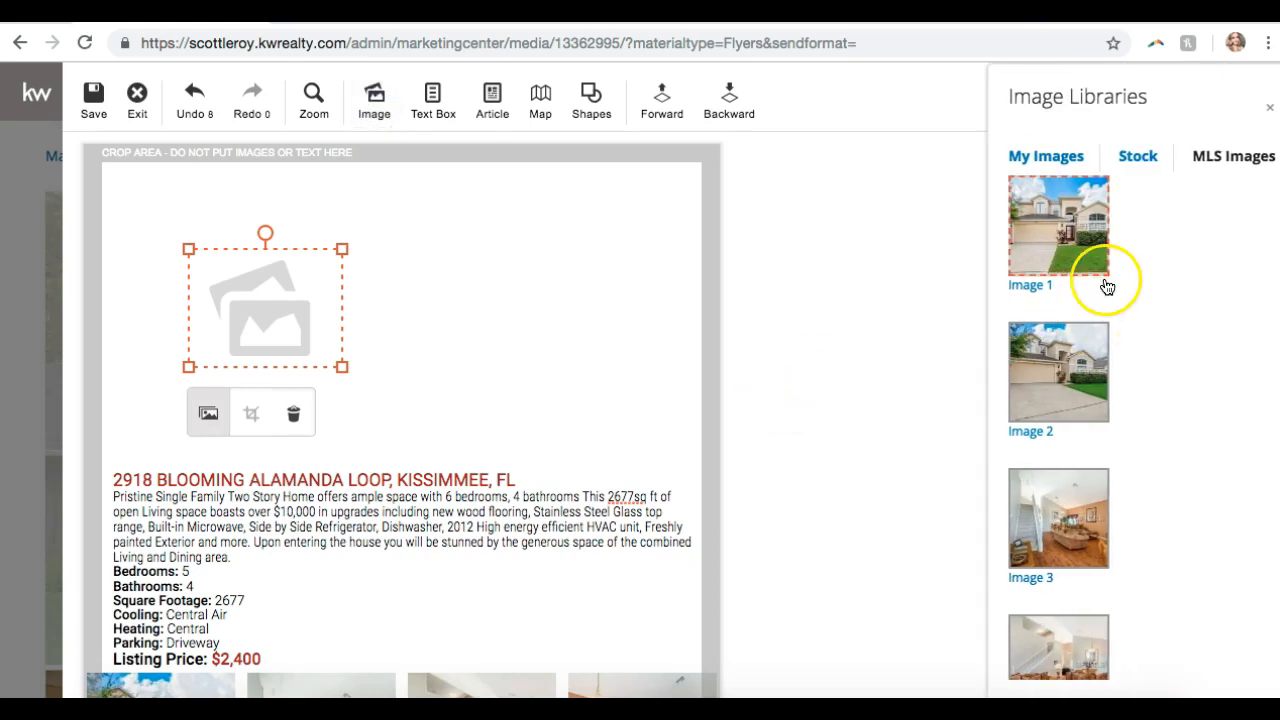
left_click(1060, 250)
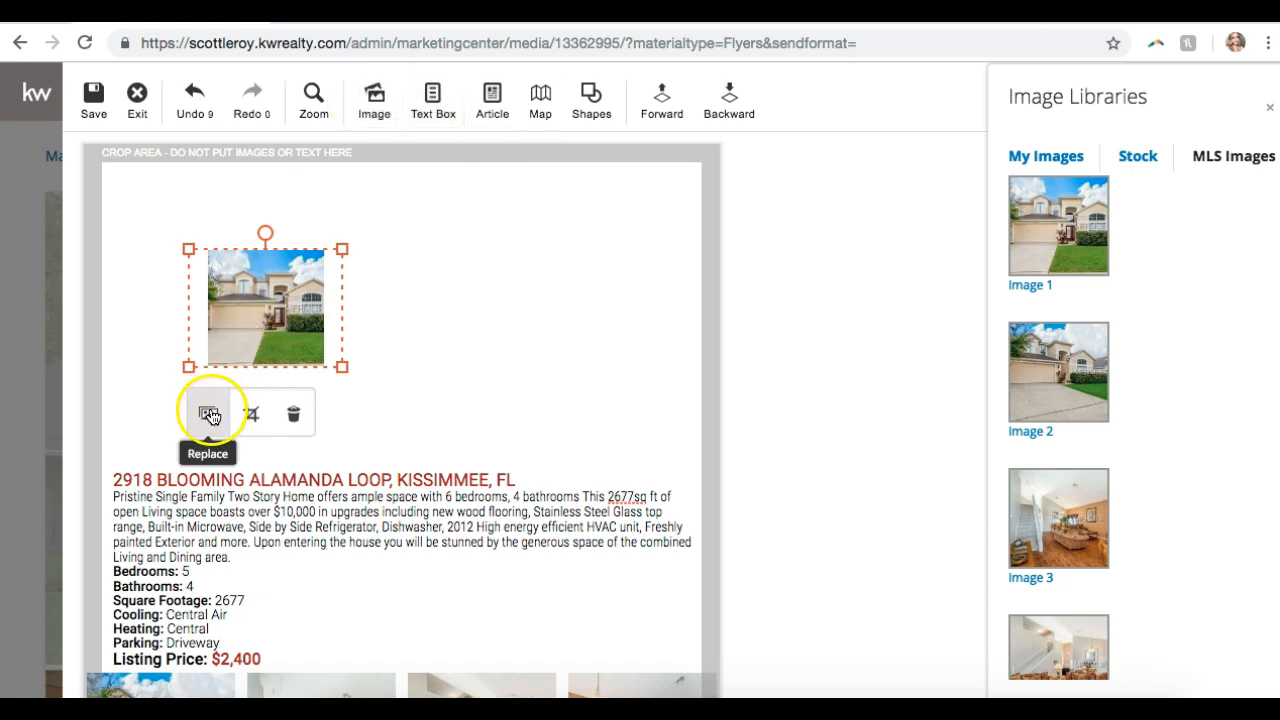
left_click(209, 414)
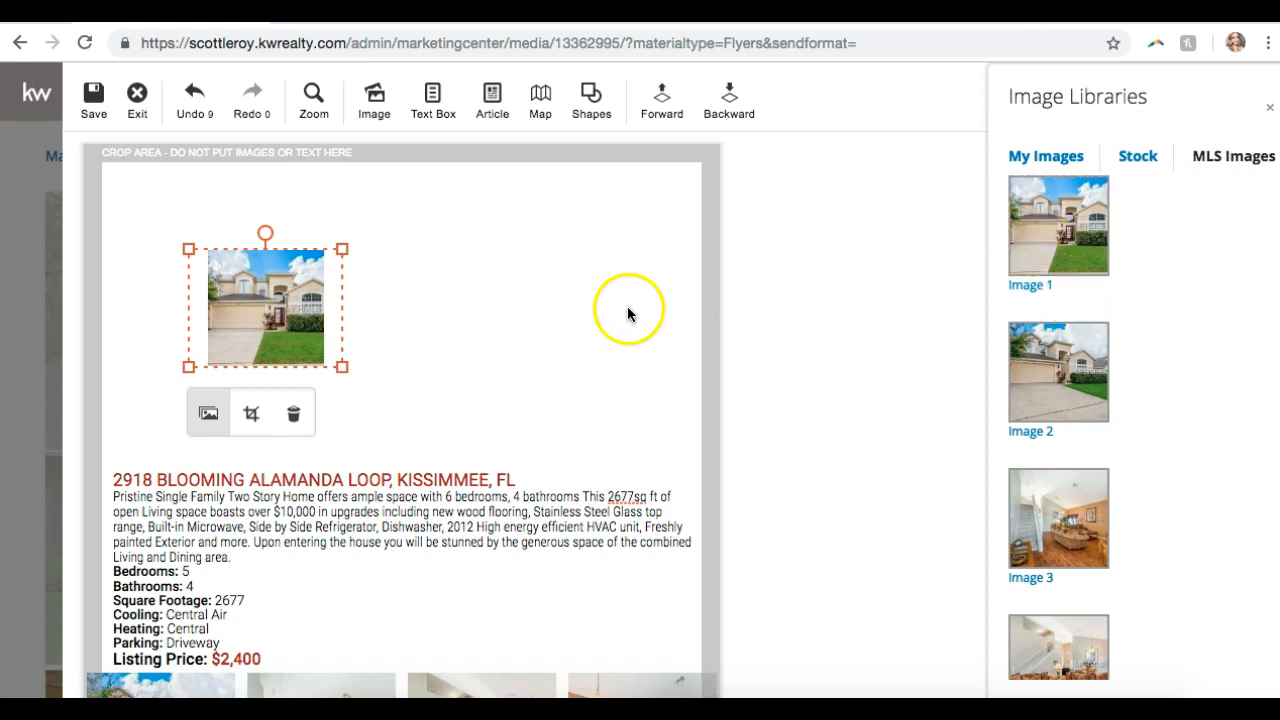
- Resize the new house image and place it on the left side of the flyer
left_click_drag(342, 366, 716, 639)
left_click_drag(479, 464, 384, 343)
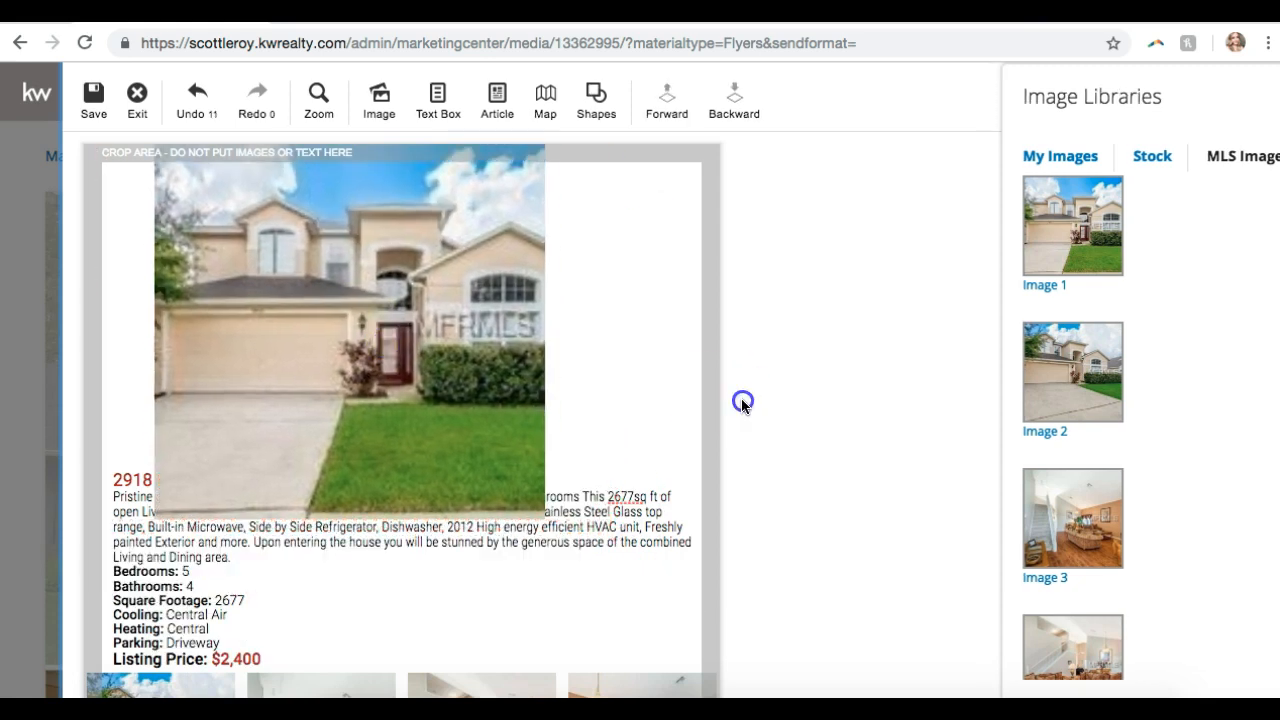
left_click(400, 391)
left_click_drag(602, 510, 509, 449)
left_click_drag(323, 349, 283, 469)
- Narrow the description text box into a column and move it right of the photo
double_click(537, 494)
left_click_drag(709, 462, 445, 474)
left_click_drag(443, 600, 710, 418)
left_click_drag(709, 306, 646, 246)
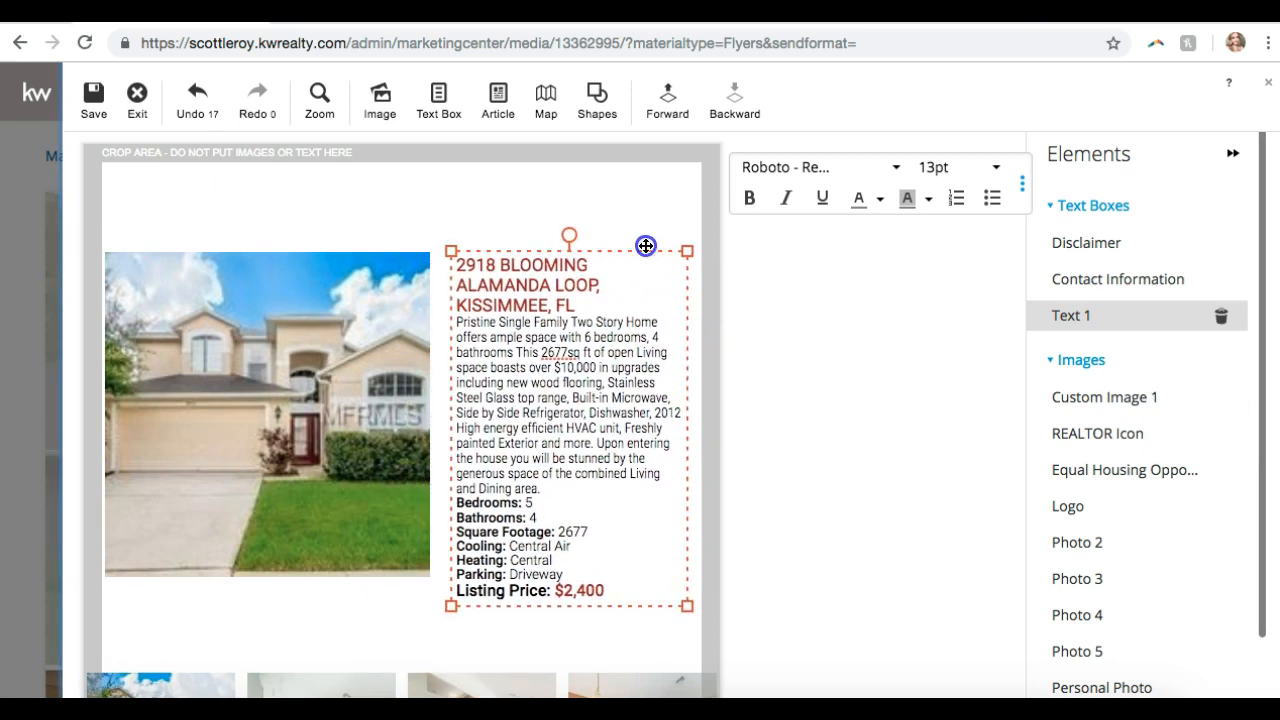
scroll(640, 268, "down", 3)
scroll(637, 271, "up", 3)
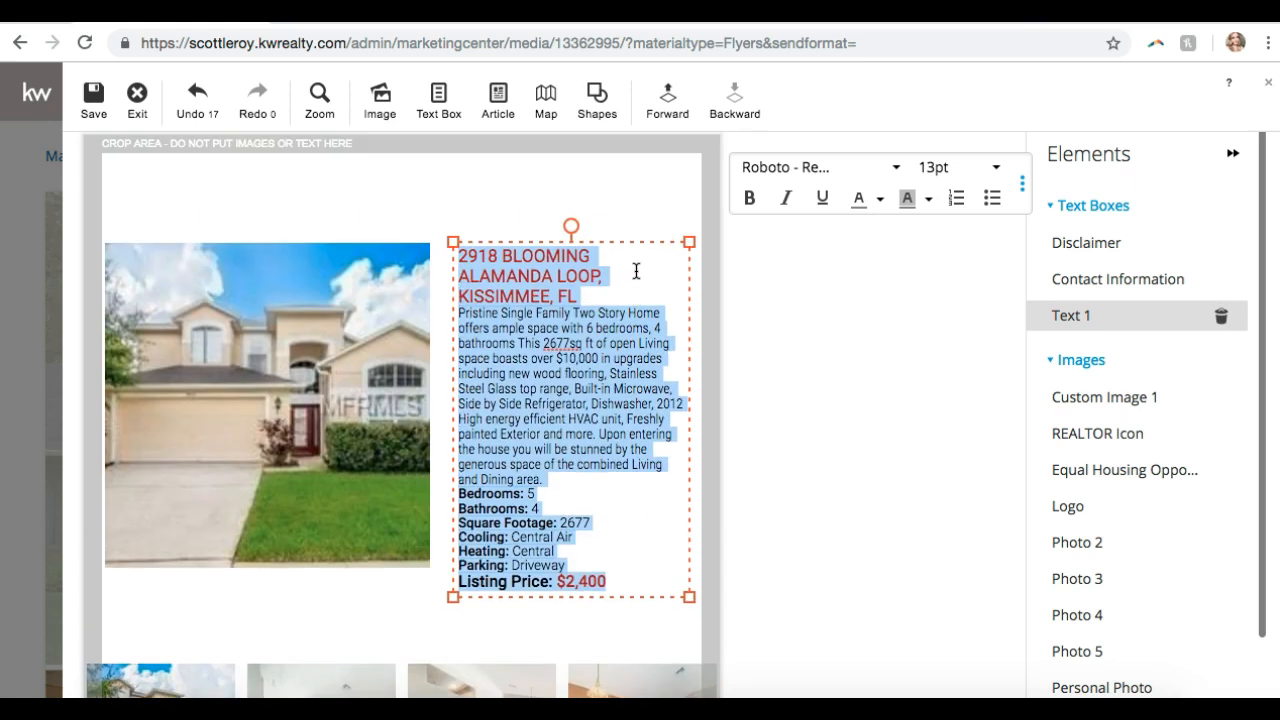
- Fine-tune the layout, nudging the description slightly lower beside the photo
left_click(249, 477)
left_click_drag(304, 473, 303, 518)
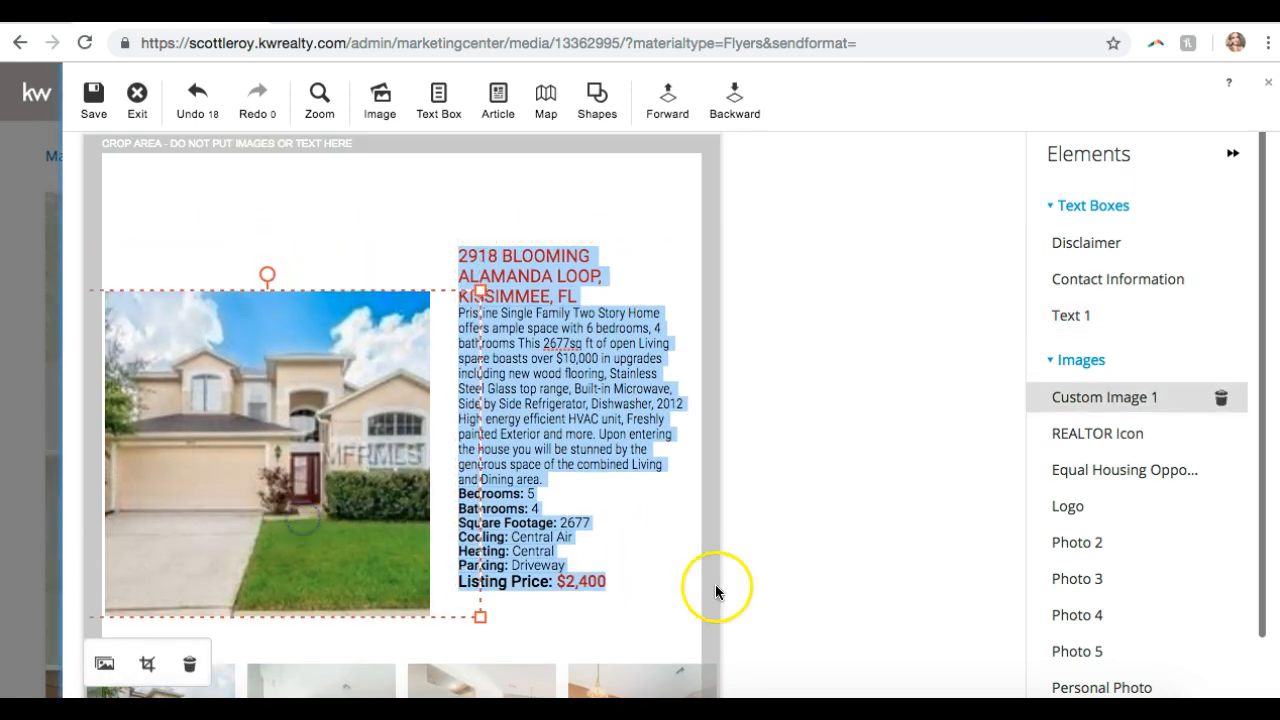
left_click(777, 591)
left_click(606, 444)
left_click_drag(612, 240, 603, 283)
left_click(826, 362)
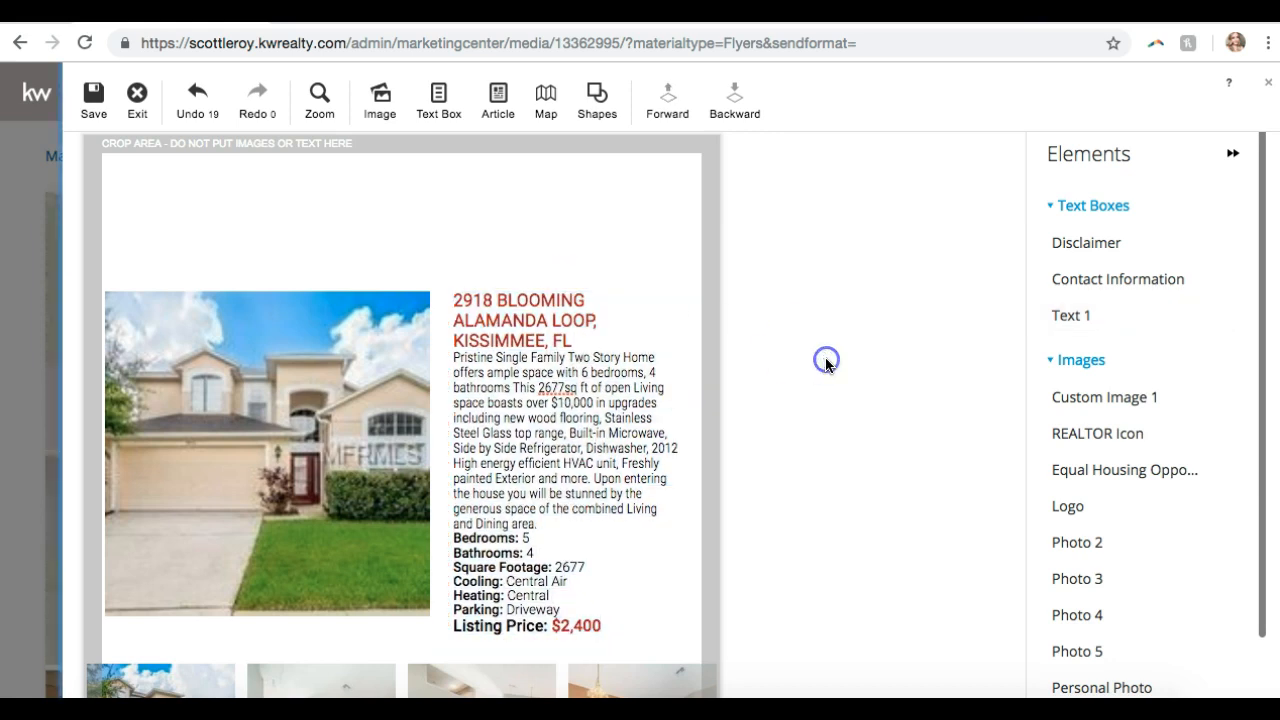
left_click(626, 290)
left_click(588, 345)
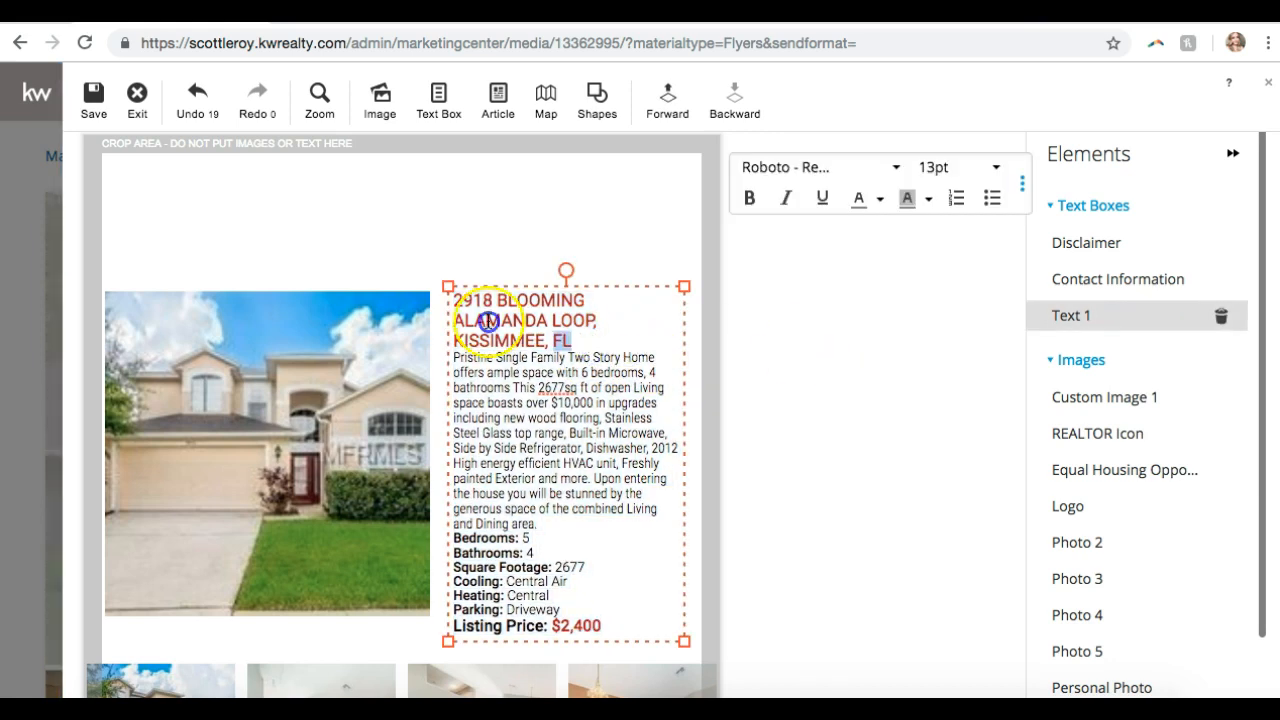
- Change the red address heading font from Roboto Regular to Futura - Light
left_click_drag(487, 321, 437, 311)
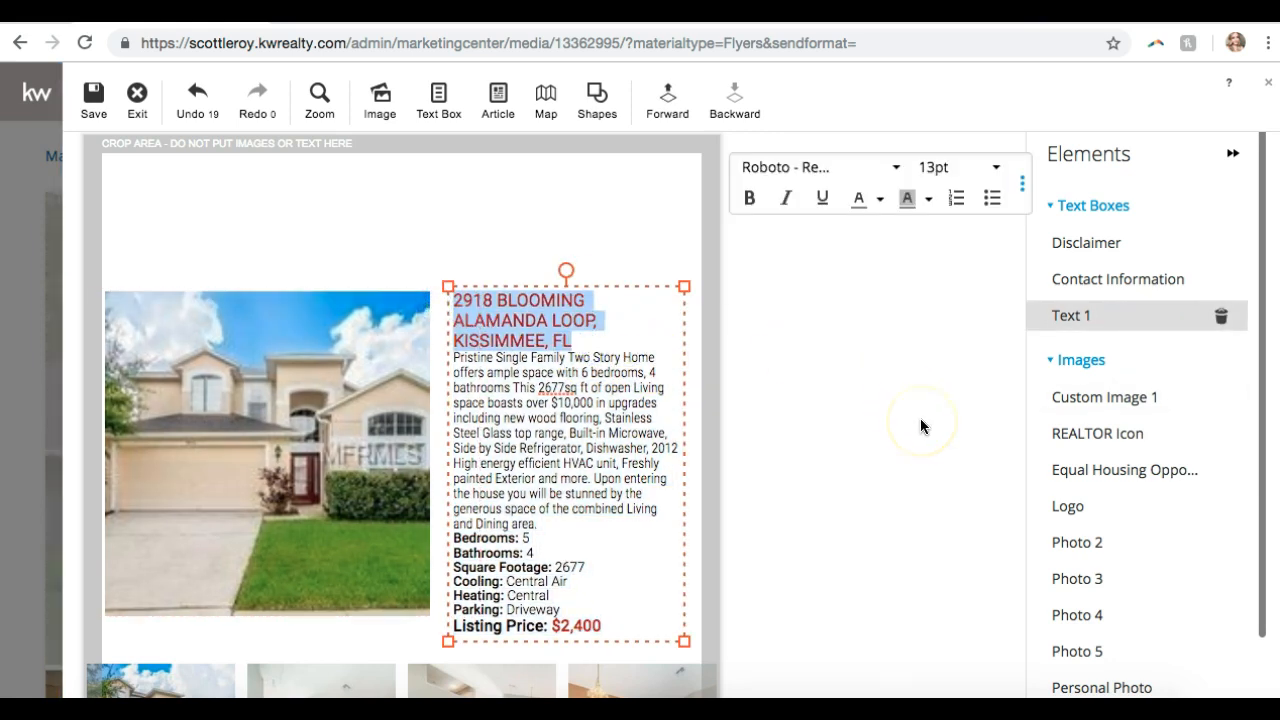
left_click(806, 167)
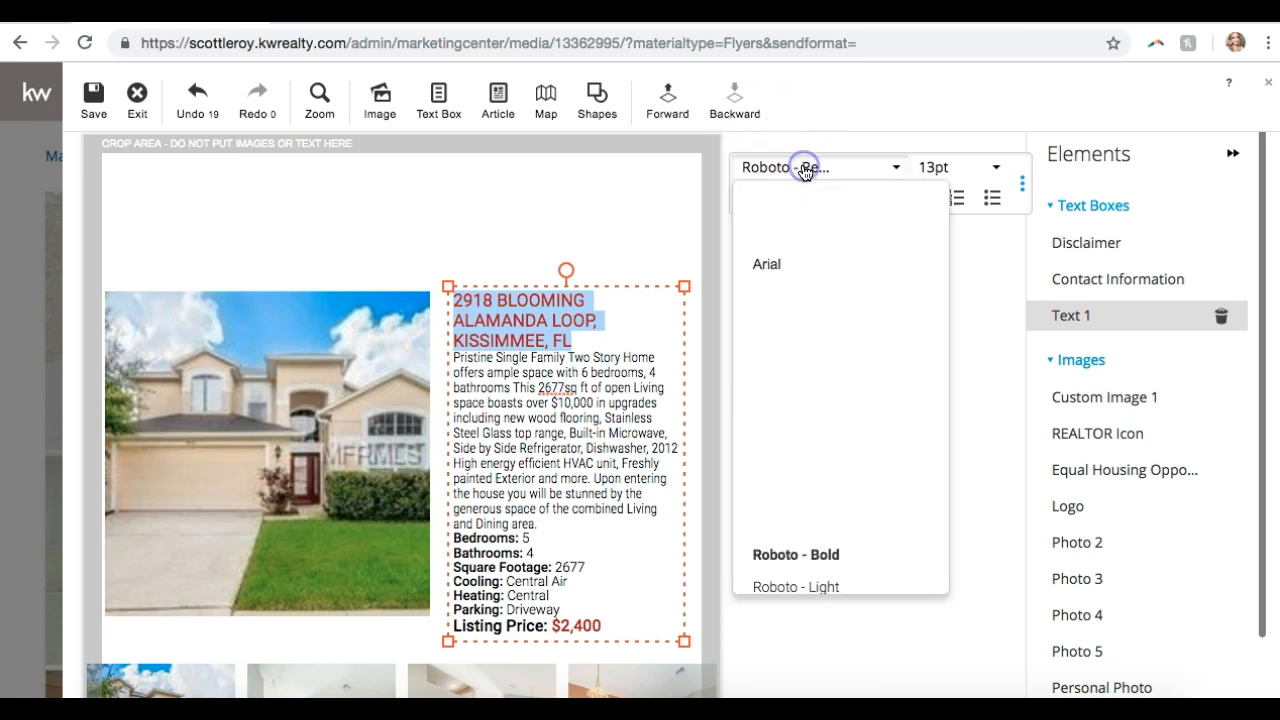
scroll(806, 261, "down", 5)
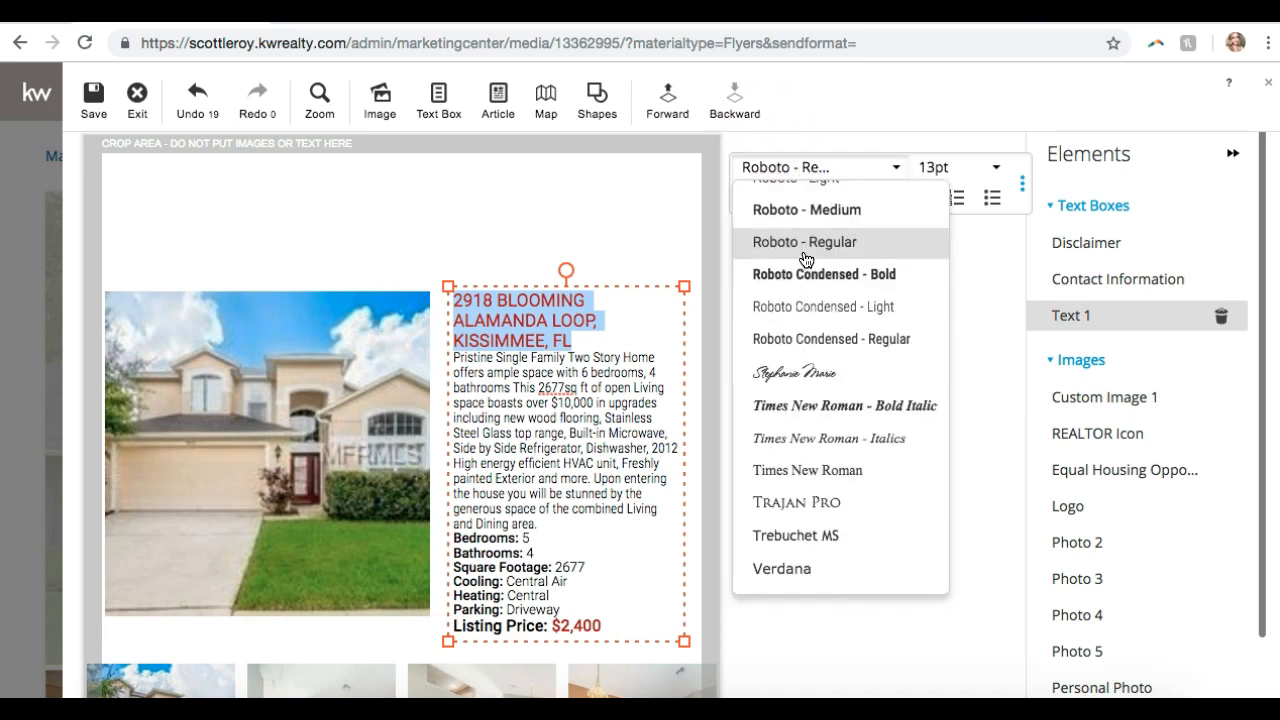
scroll(806, 260, "up", 6)
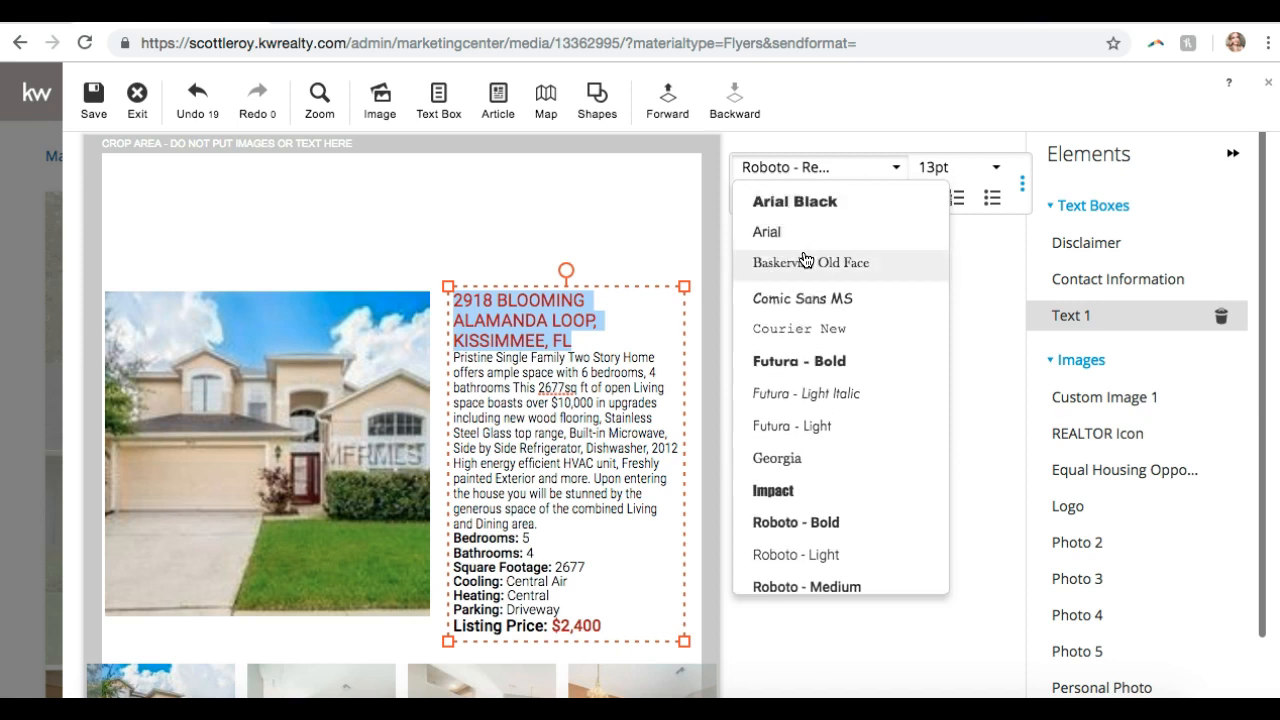
scroll(806, 261, "down", 1)
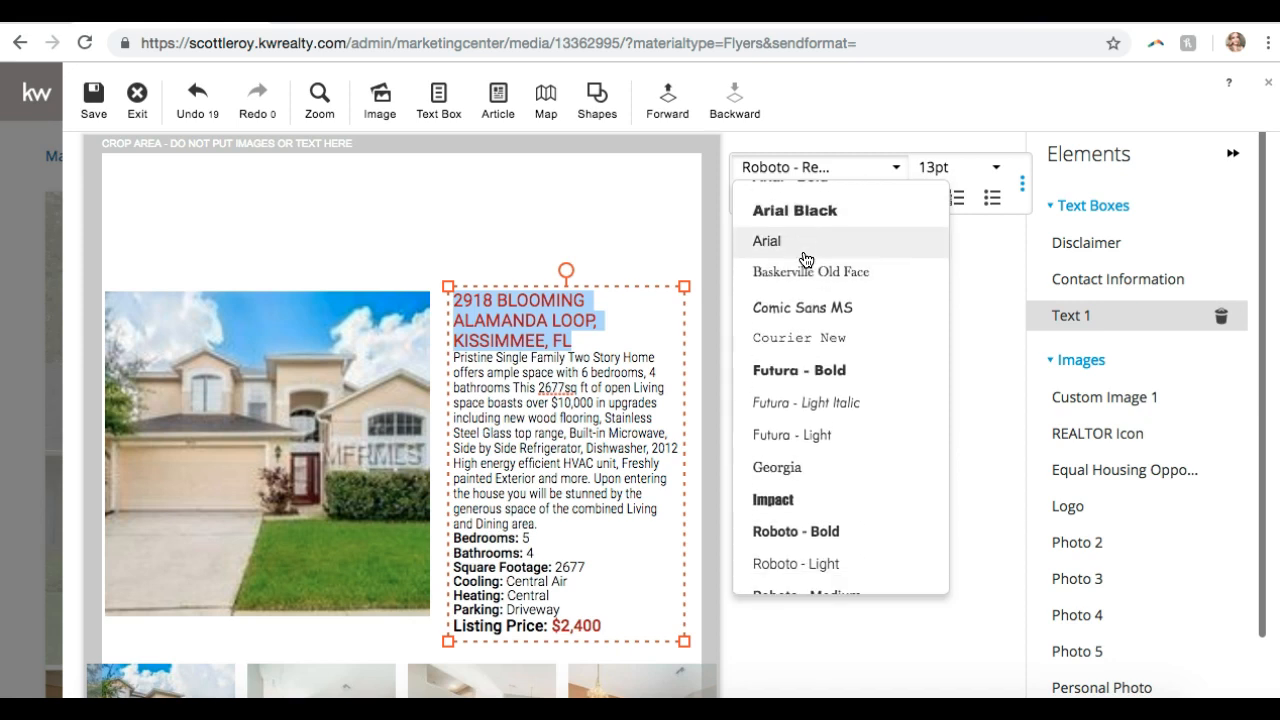
left_click(798, 452)
left_click(800, 449)
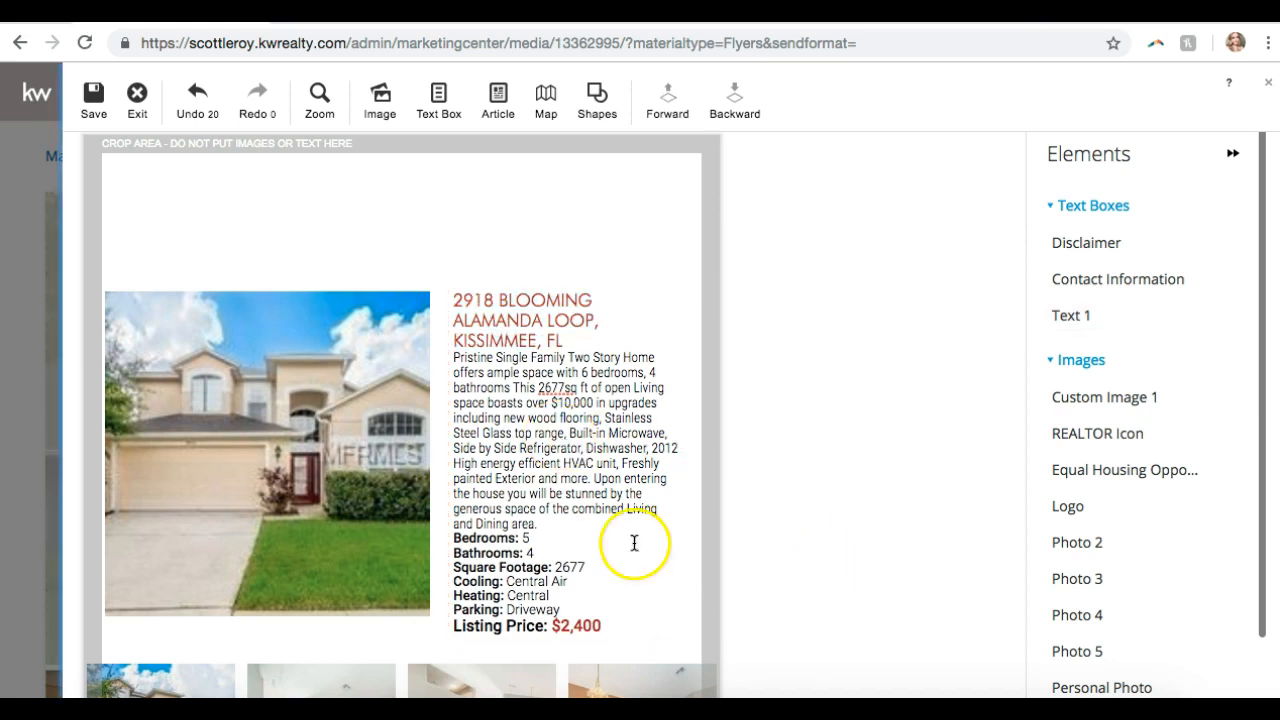
scroll(600, 530, "down", 4)
scroll(257, 358, "up", 4)
scroll(254, 353, "down", 3)
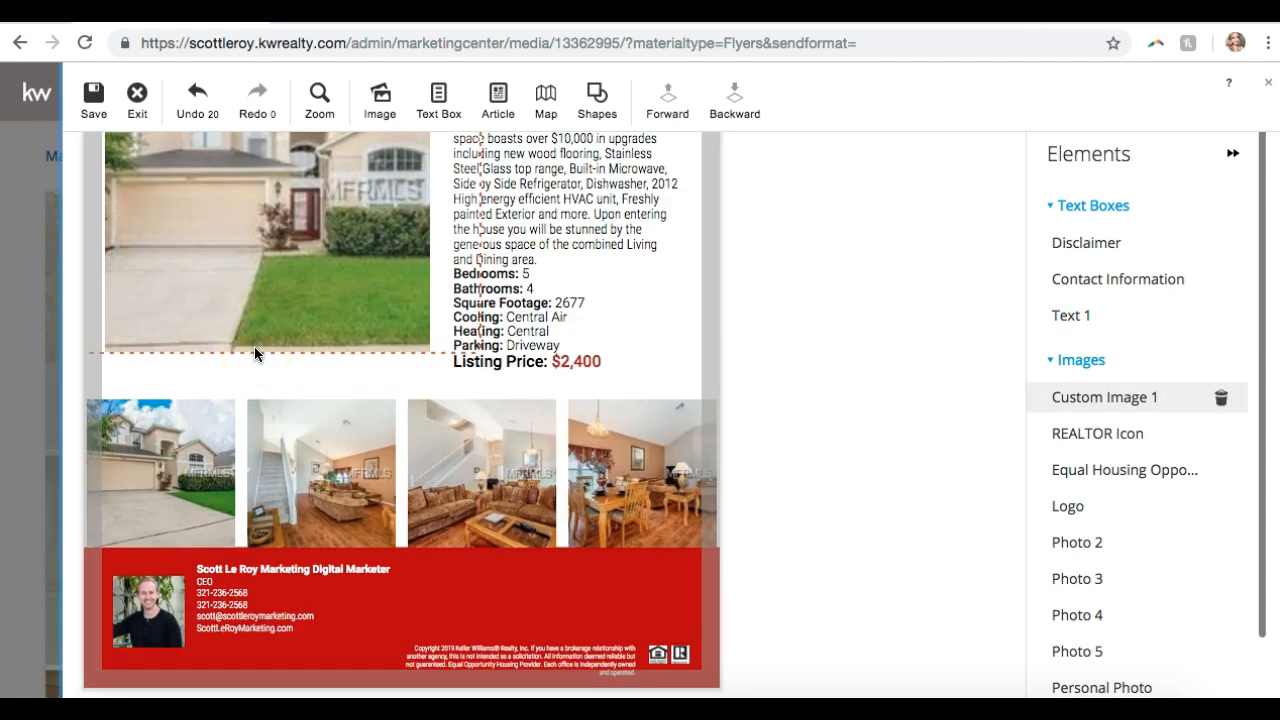
- Replace the dining-room Photo 5 in the photo row with Image 7 from My Images
left_click(601, 486)
left_click(584, 595)
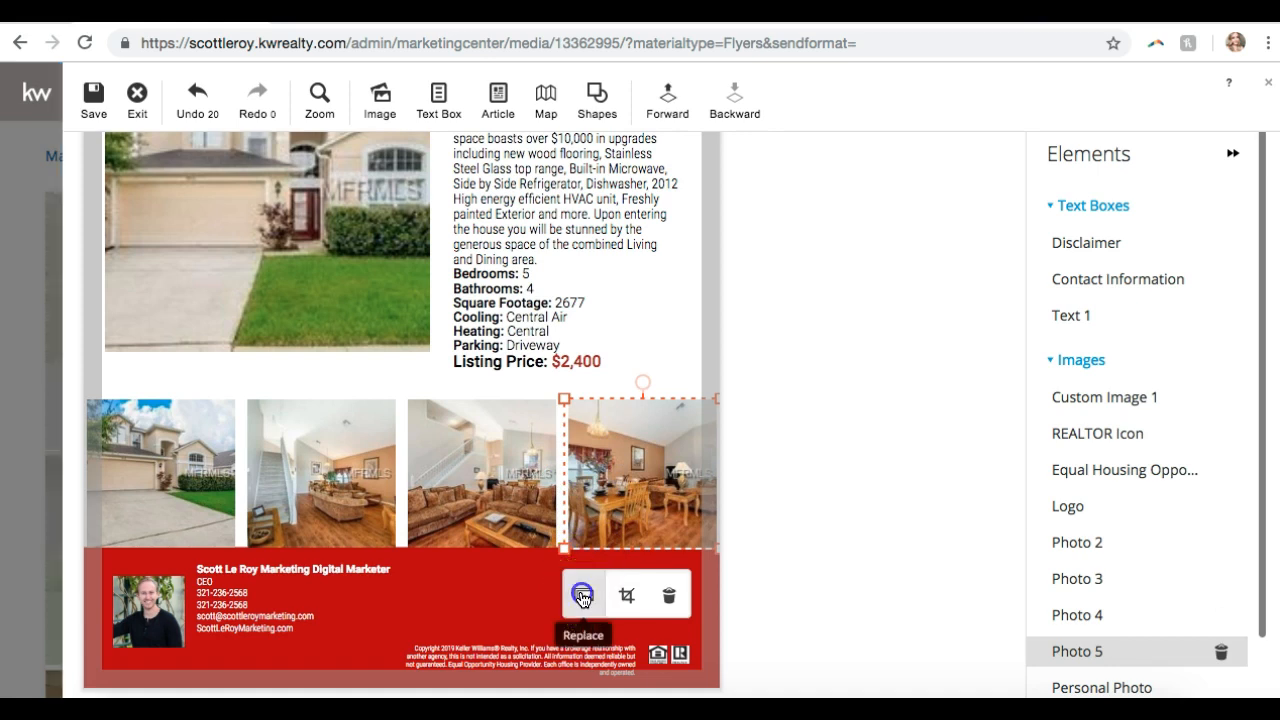
scroll(1089, 261, "down", 15)
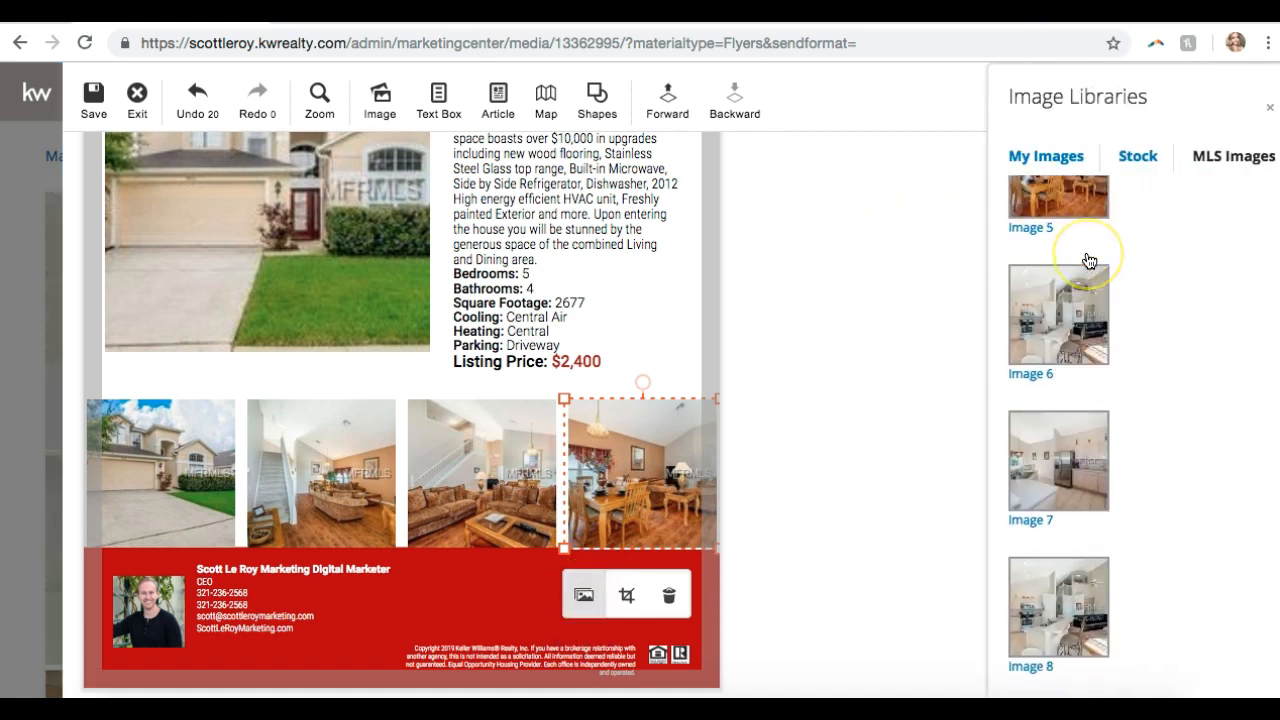
scroll(1089, 261, "up", 10)
scroll(1089, 261, "down", 1)
left_click(1084, 342)
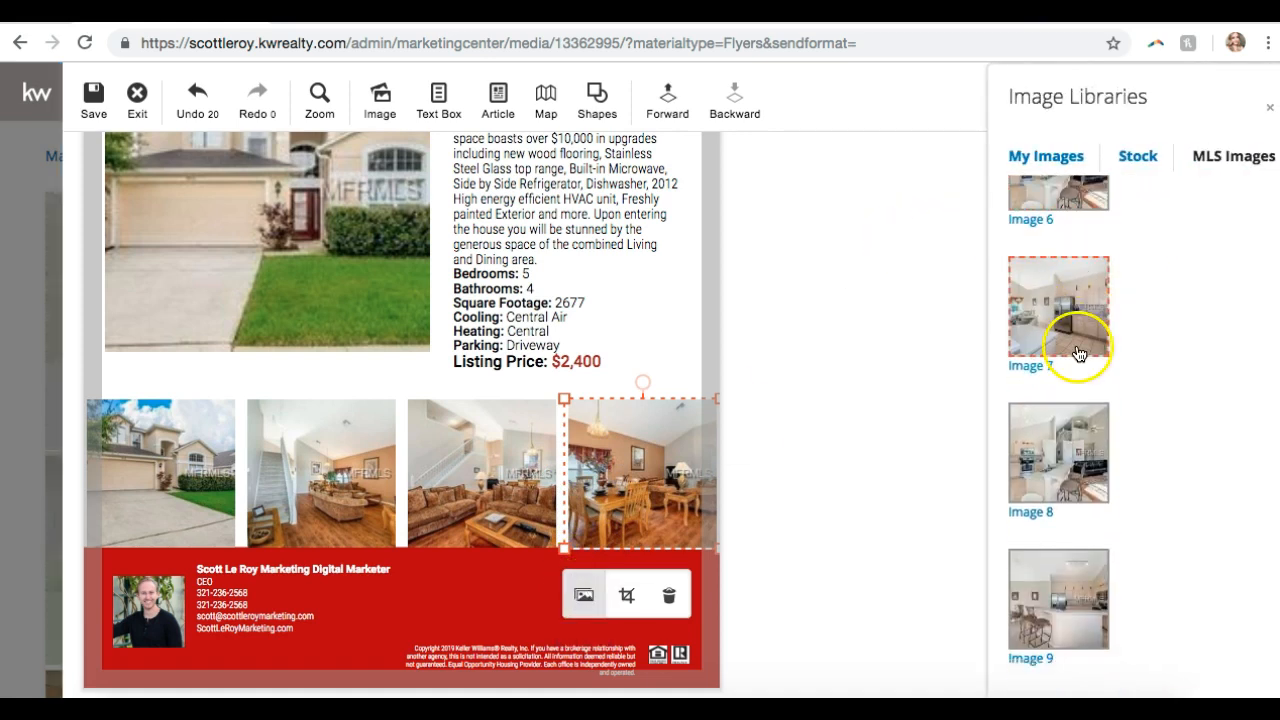
left_click(867, 418)
scroll(868, 420, "up", 3)
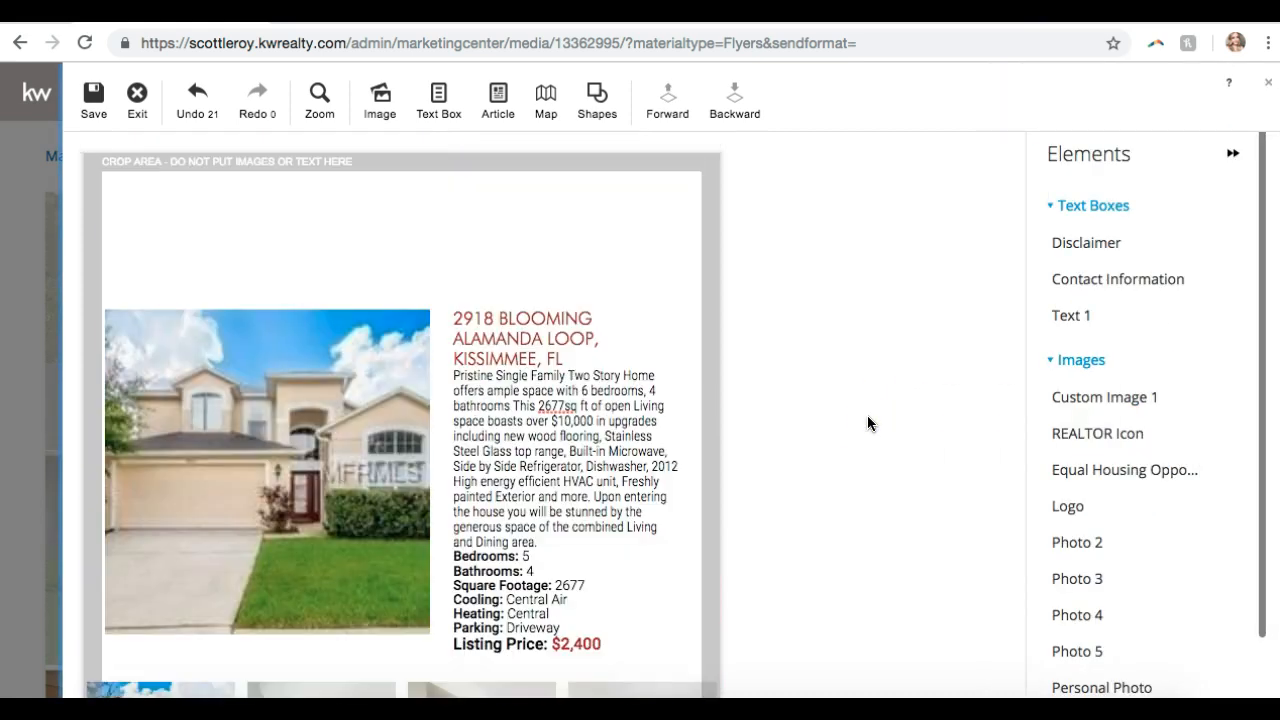
- Insert a square and stretch it into a band across the flyer's top edge, above the house photo
left_click(604, 106)
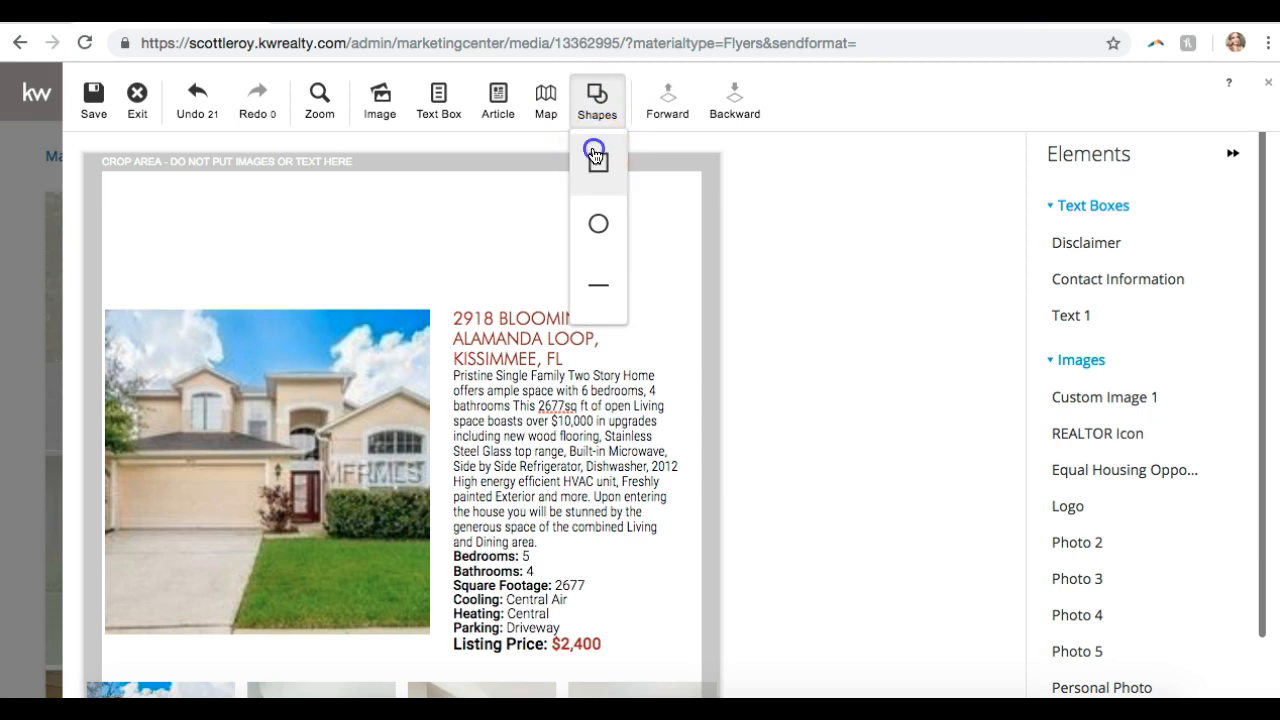
left_click(595, 157)
left_click_drag(250, 284, 157, 209)
left_click_drag(245, 288, 738, 302)
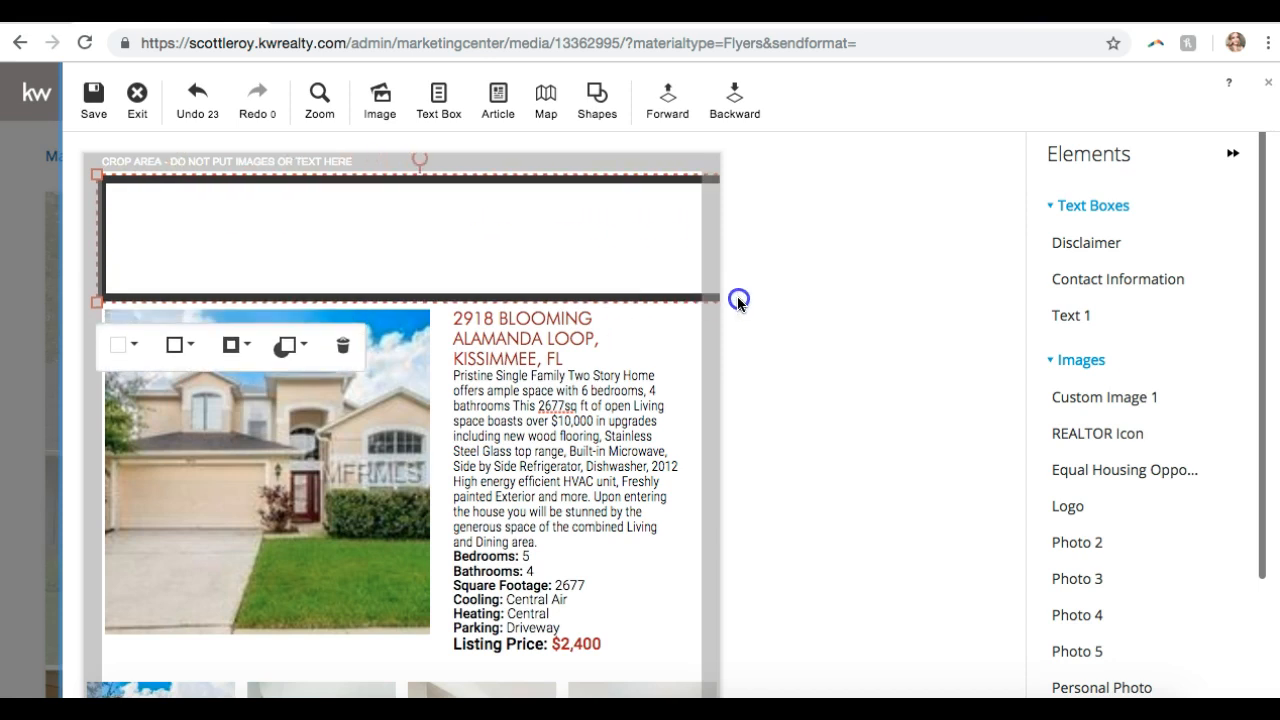
left_click_drag(473, 212, 448, 211)
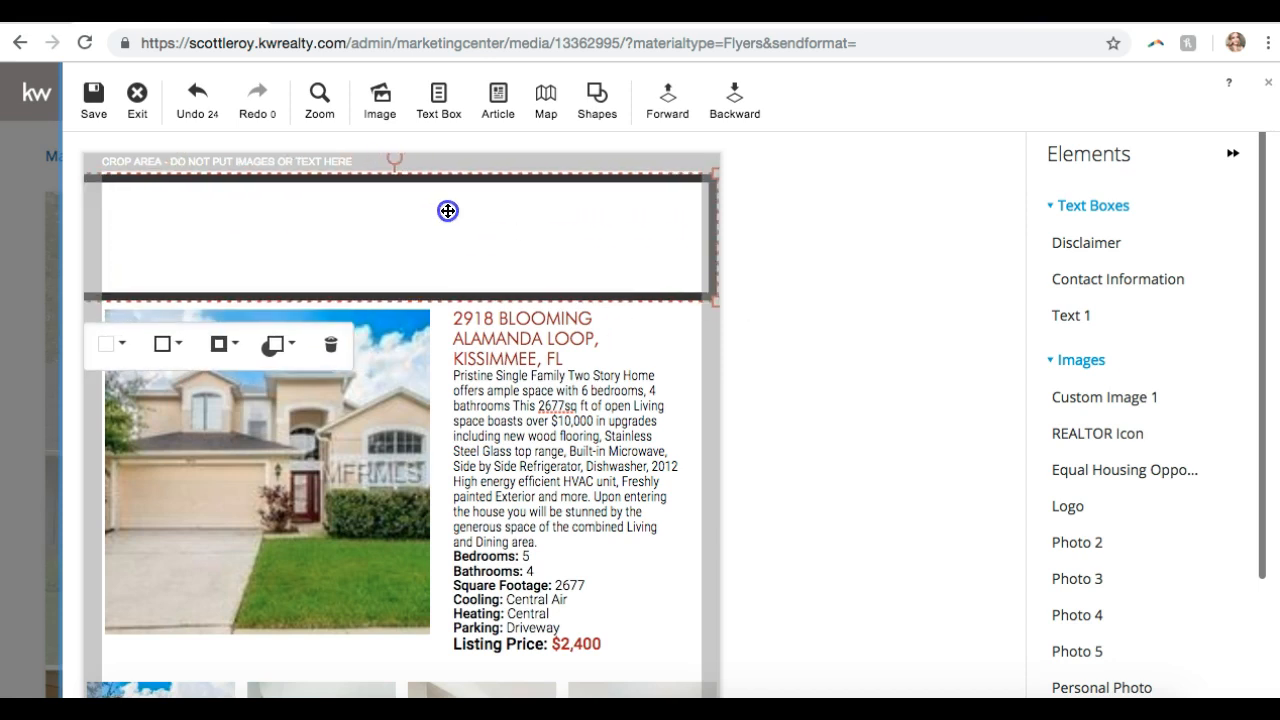
left_click(740, 177)
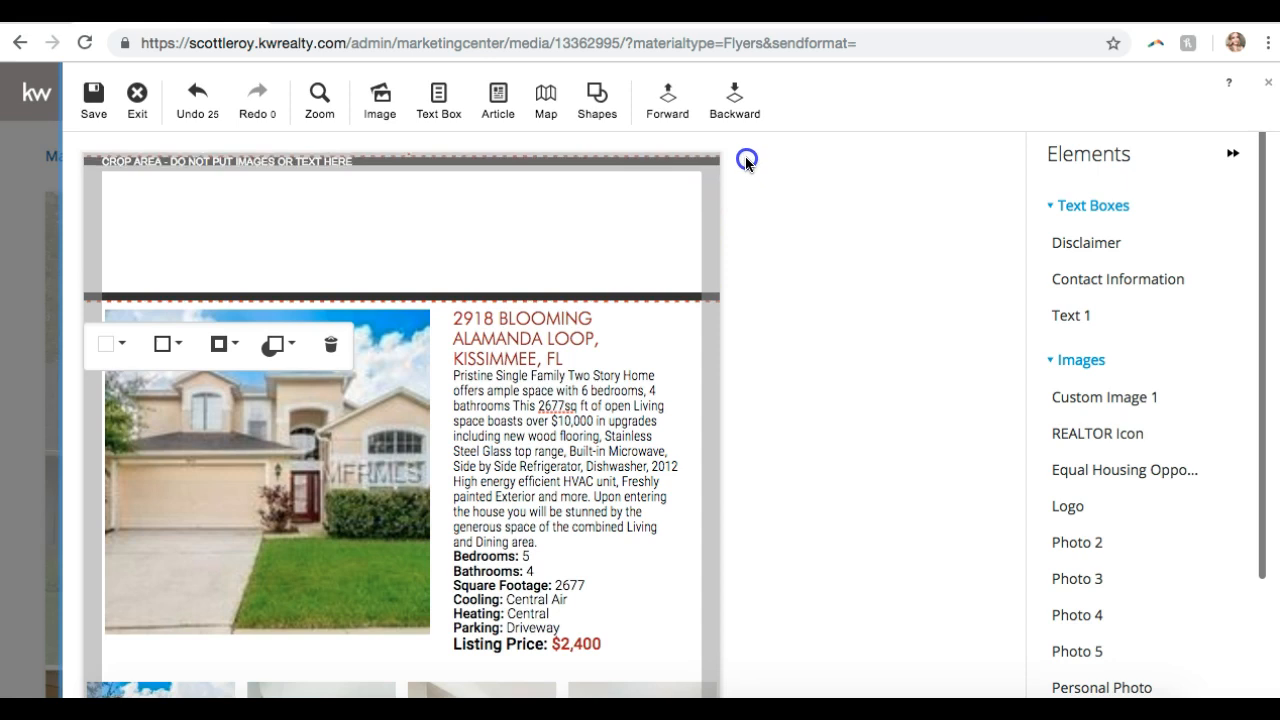
left_click_drag(591, 227, 586, 217)
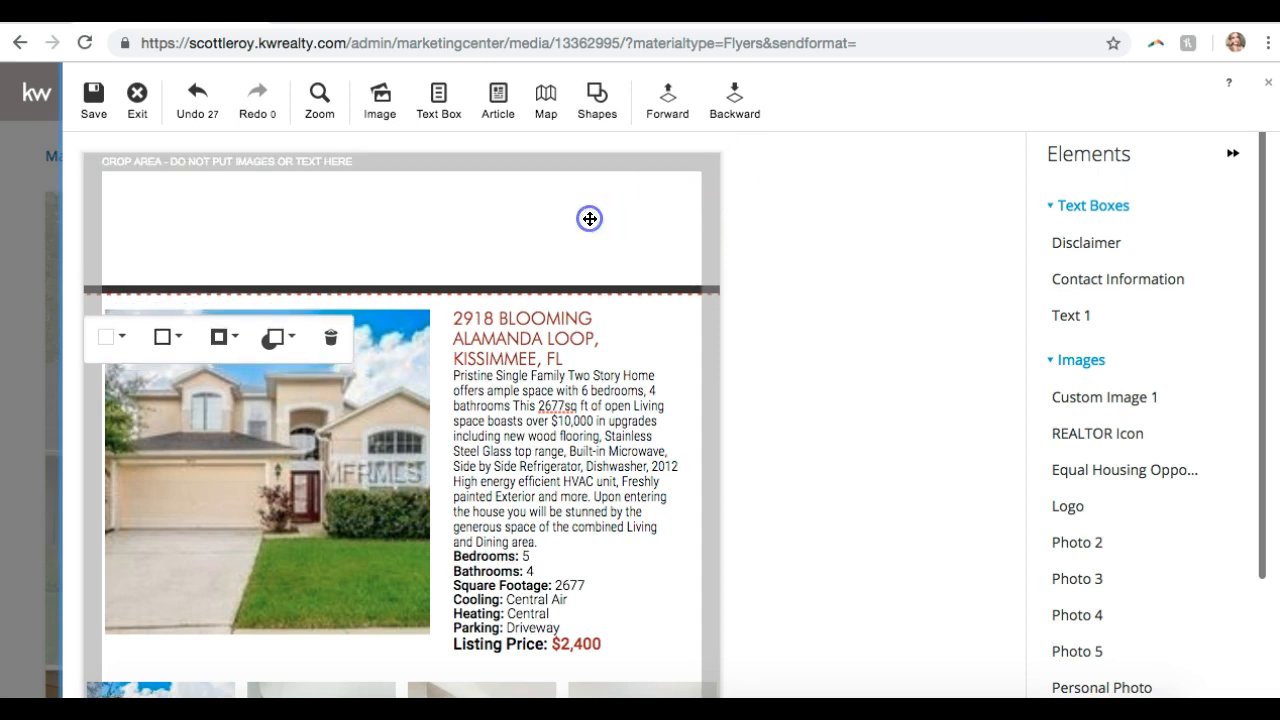
left_click(125, 343)
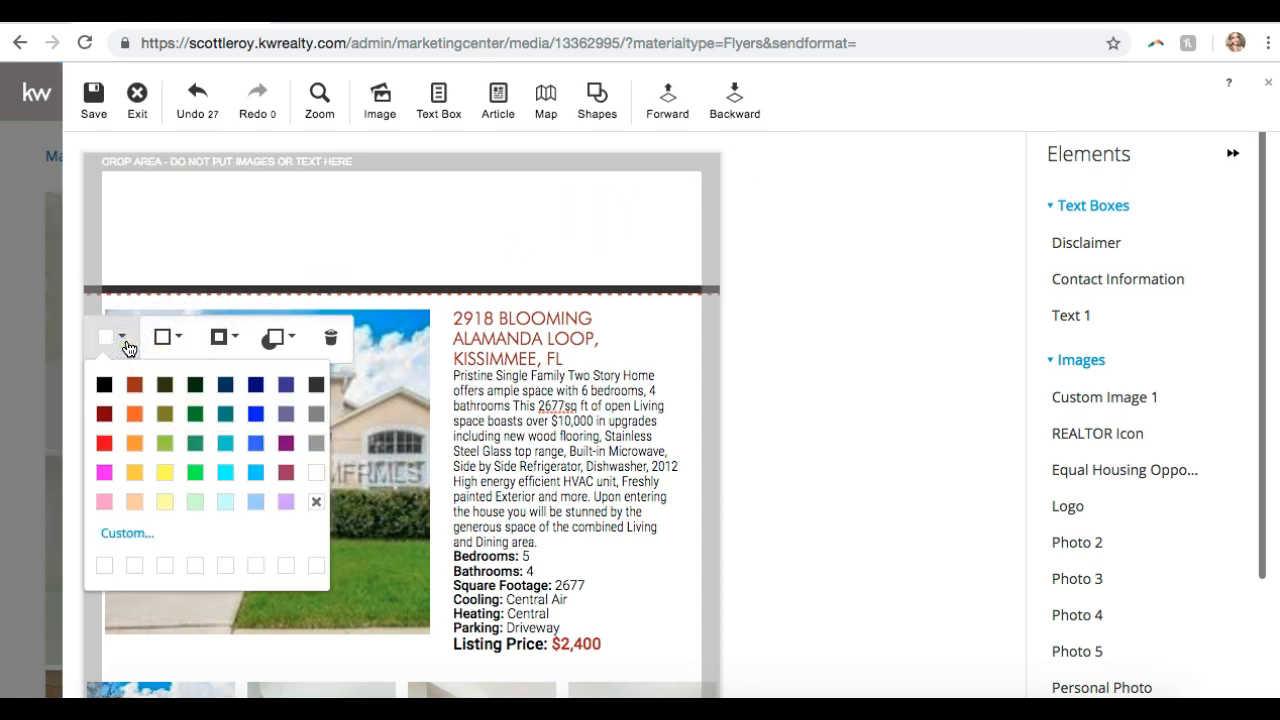
- Fill the top band with the custom red b20909
left_click(111, 538)
left_click(540, 403)
left_click_drag(540, 403, 548, 352)
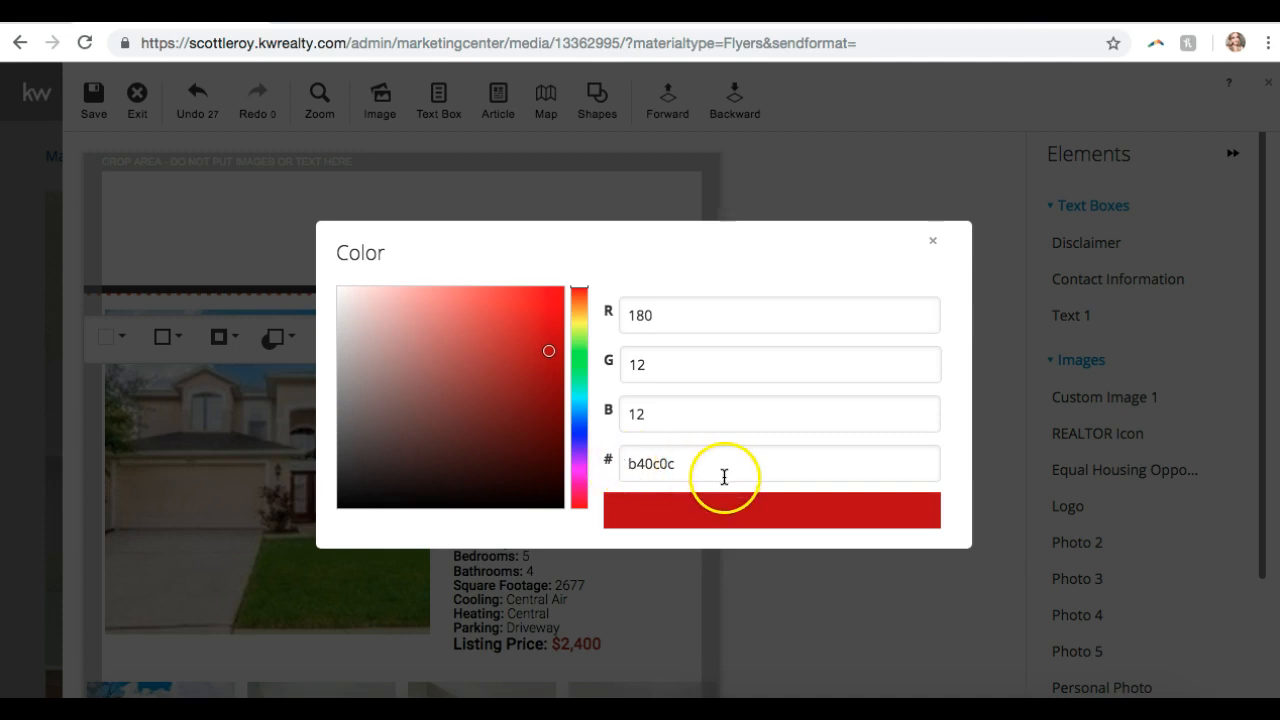
left_click_drag(700, 464, 598, 464)
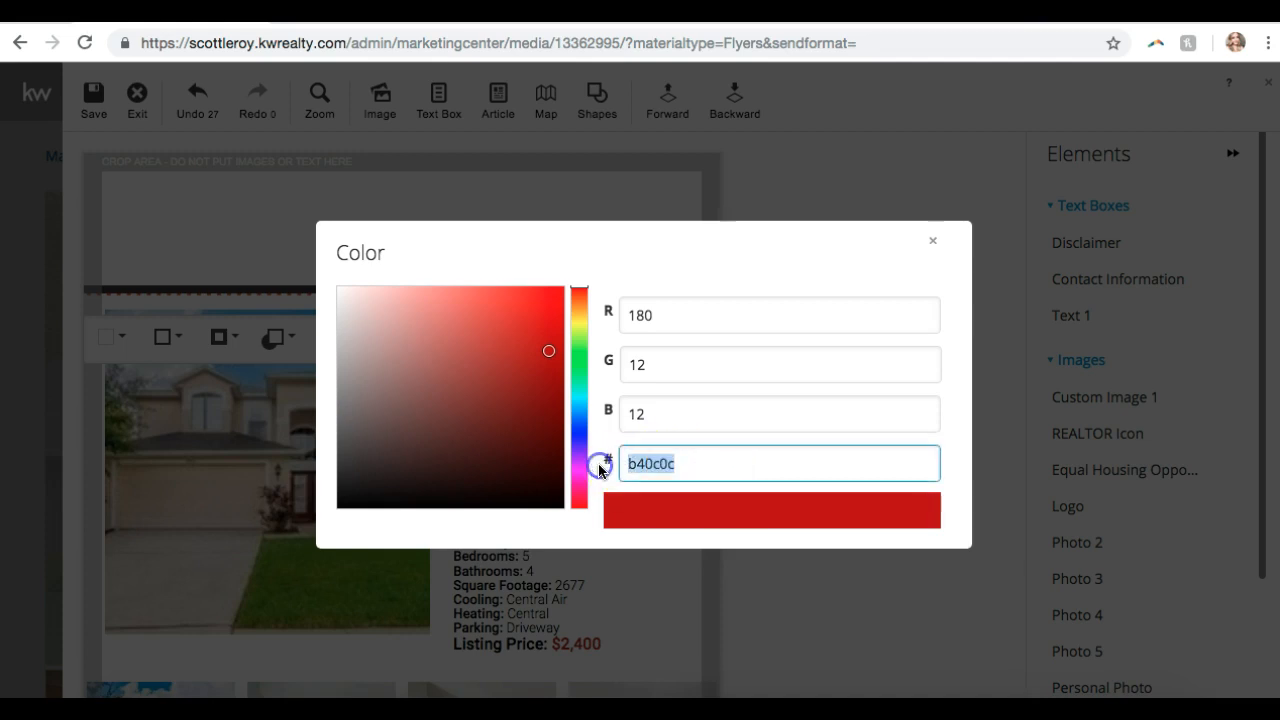
mouse_move(548, 351)
left_mouse_down()
mouse_move(523, 364)
mouse_move(538, 371)
left_mouse_up()
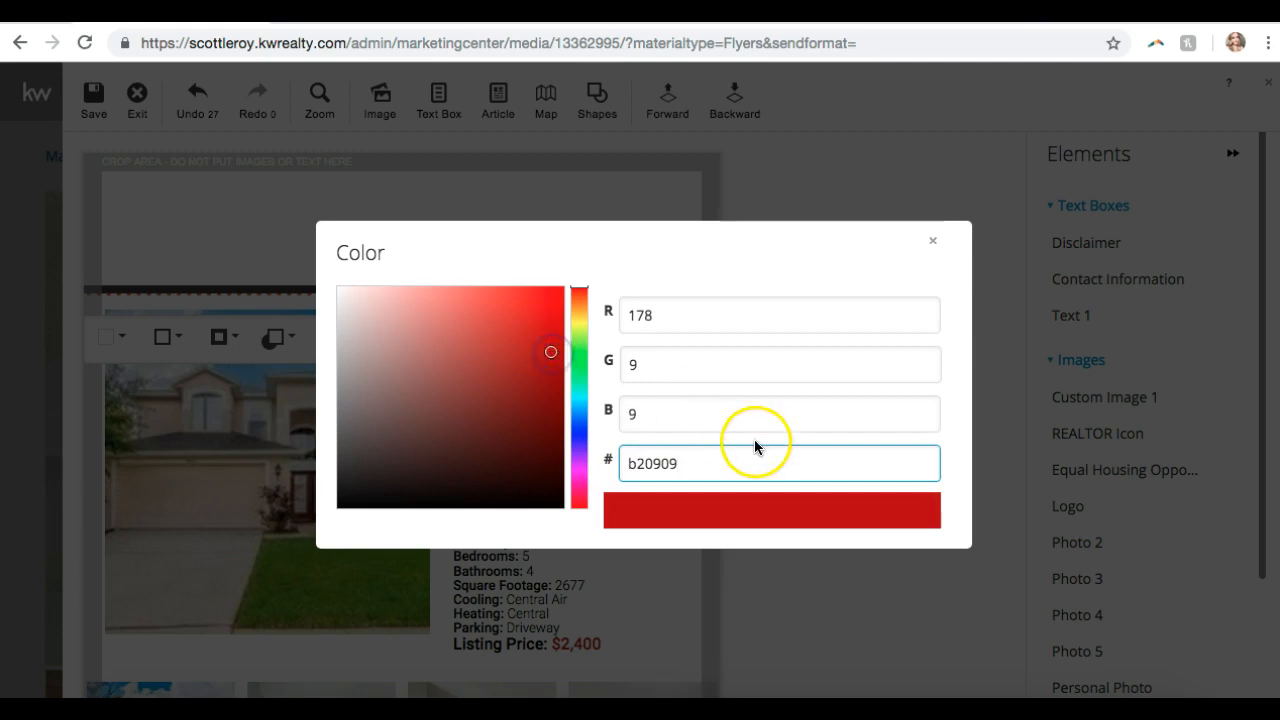
scroll(755, 447, "down", 1)
left_click(354, 509)
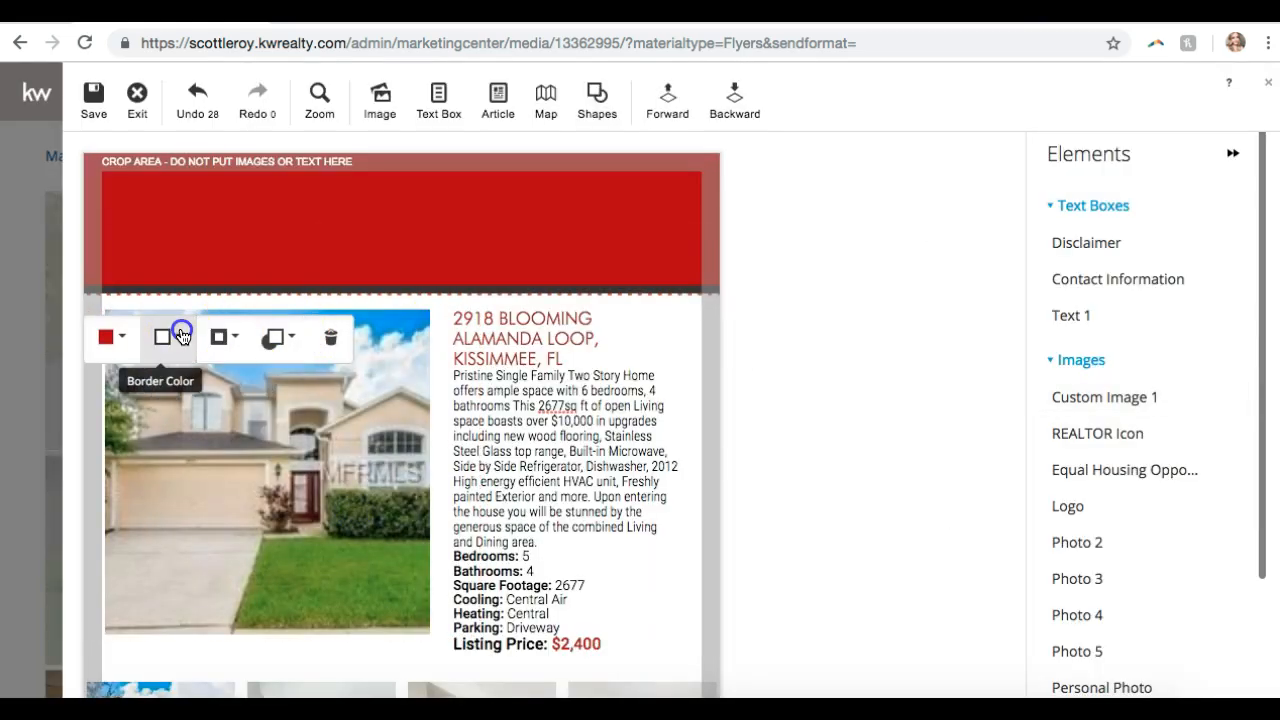
- Give the band a border in the same red
left_click(181, 336)
left_click(165, 567)
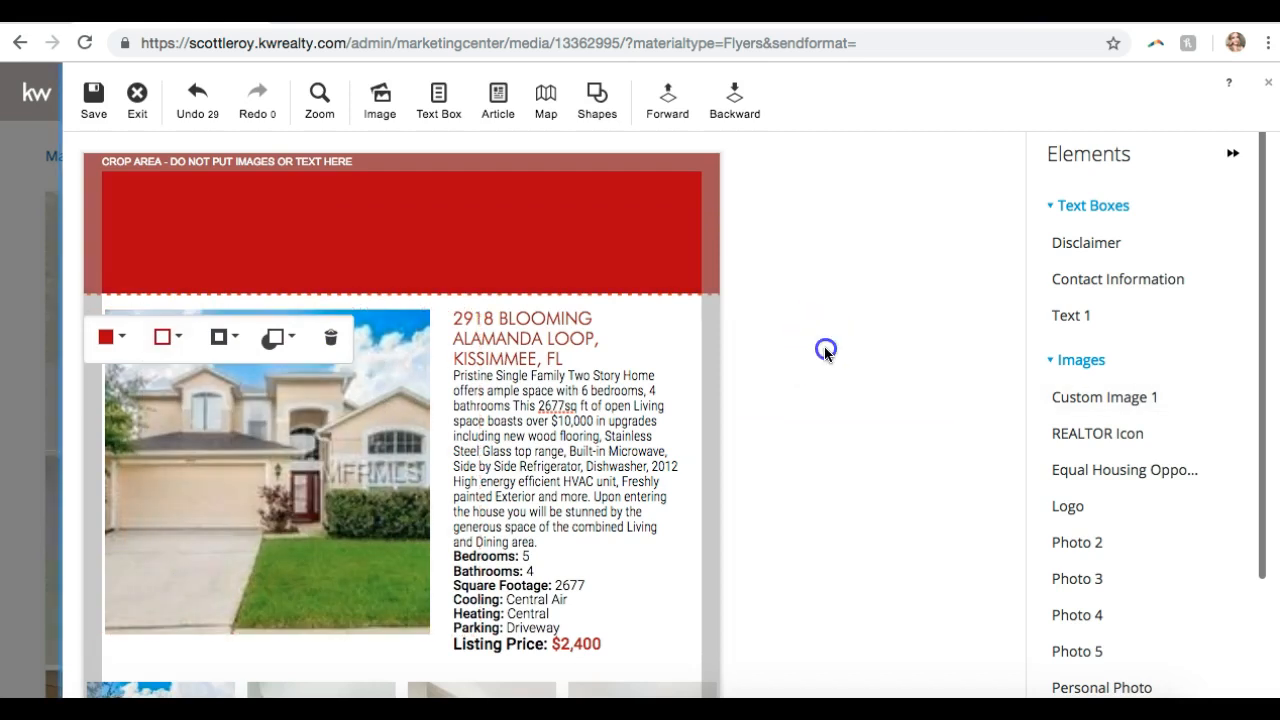
left_click(823, 349)
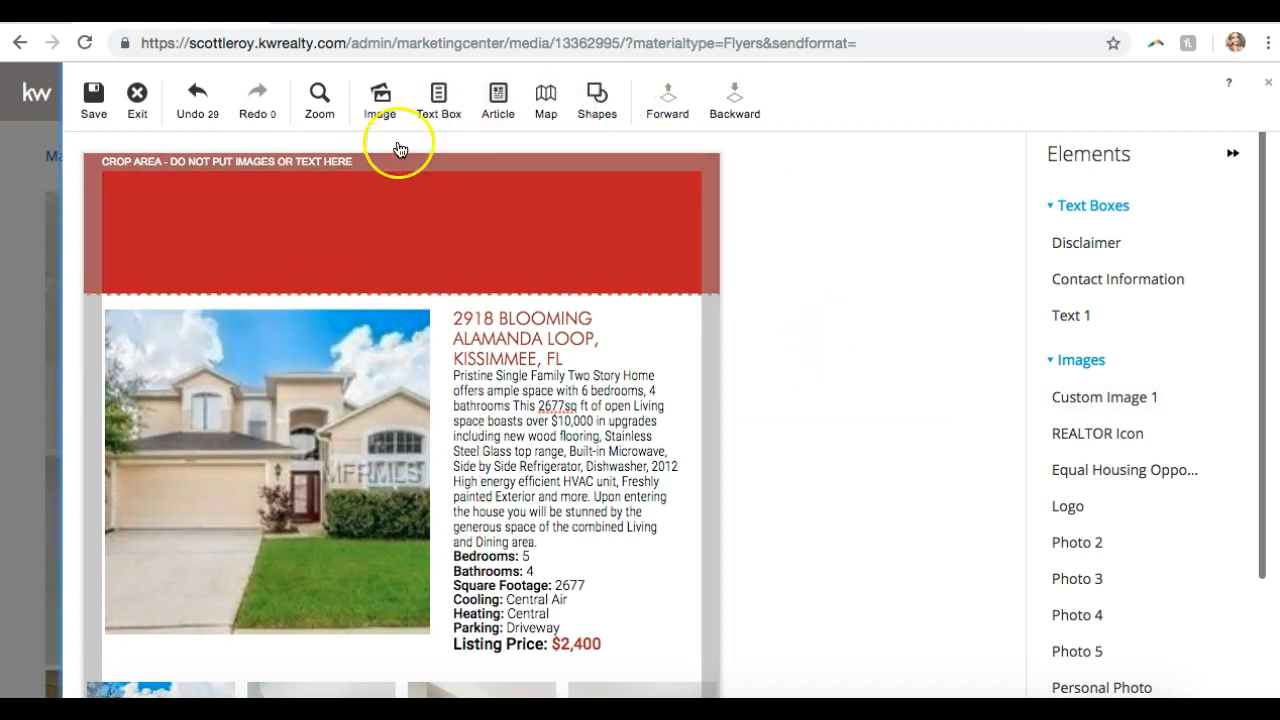
- Compare the red header with the red footer, then add a new text box to the header band
scroll(378, 300, "down", 3)
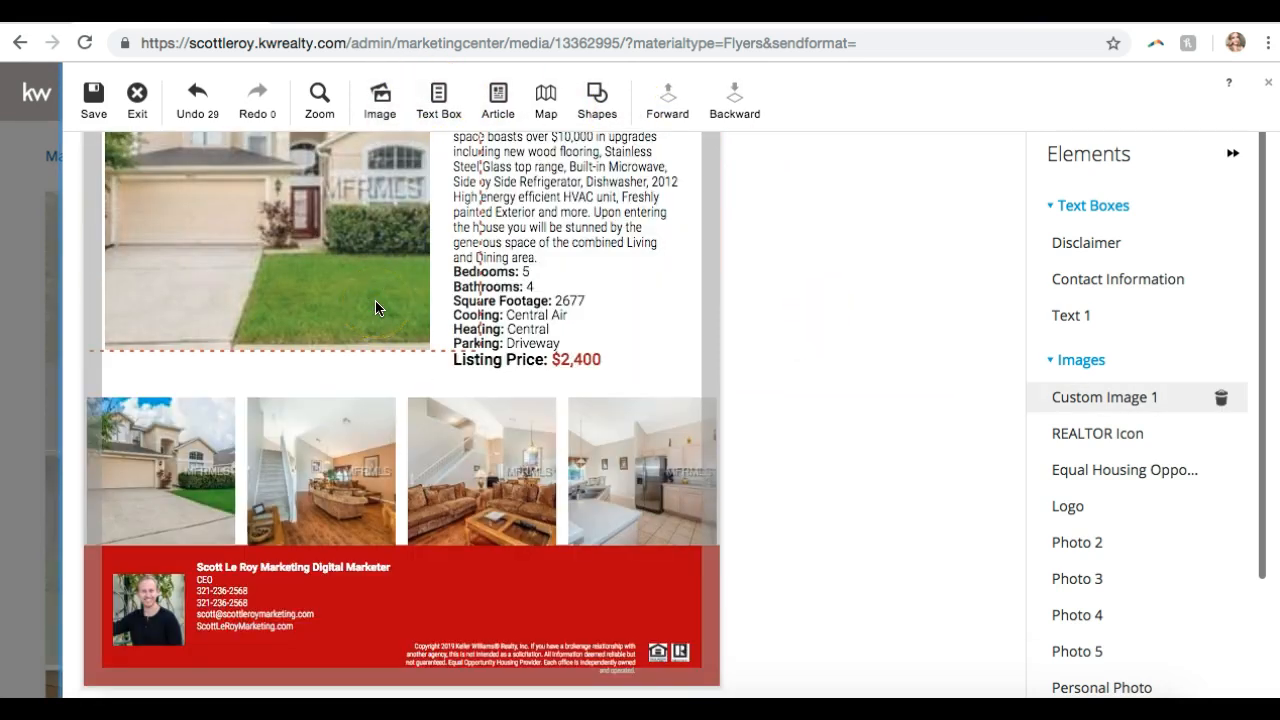
scroll(376, 285, "up", 3)
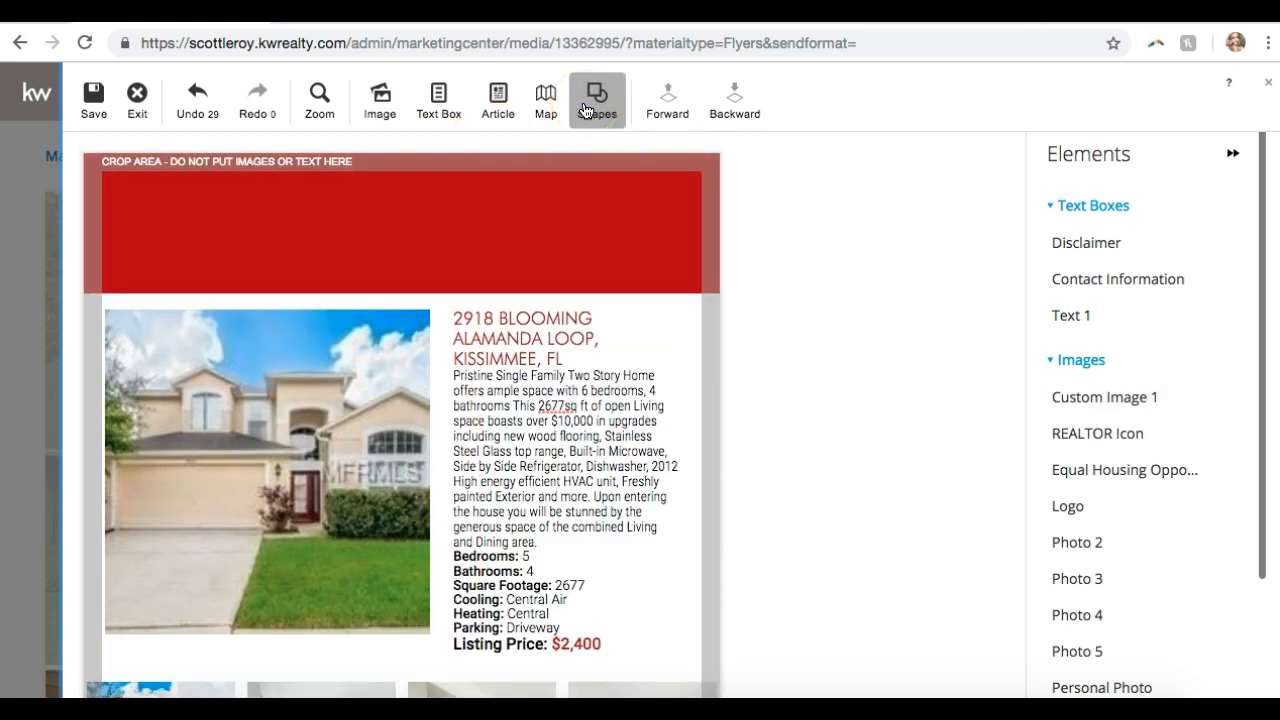
scroll(671, 194, "down", 3)
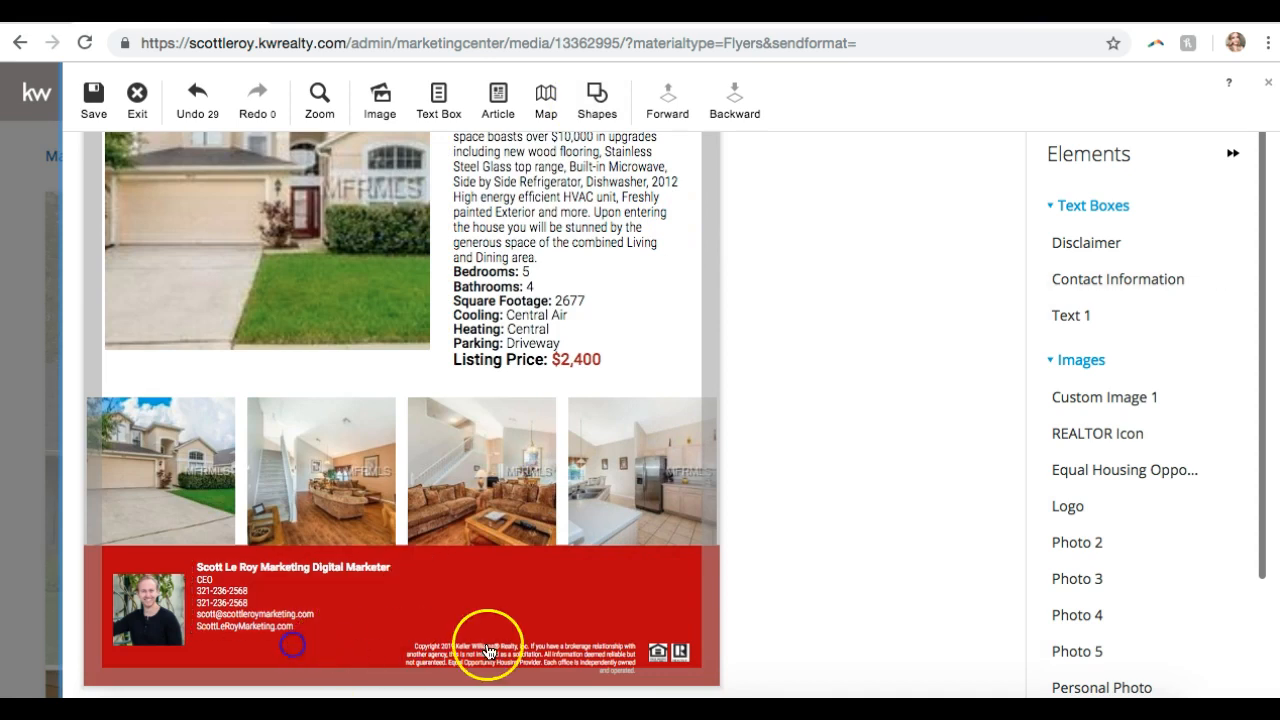
scroll(414, 652, "up", 3)
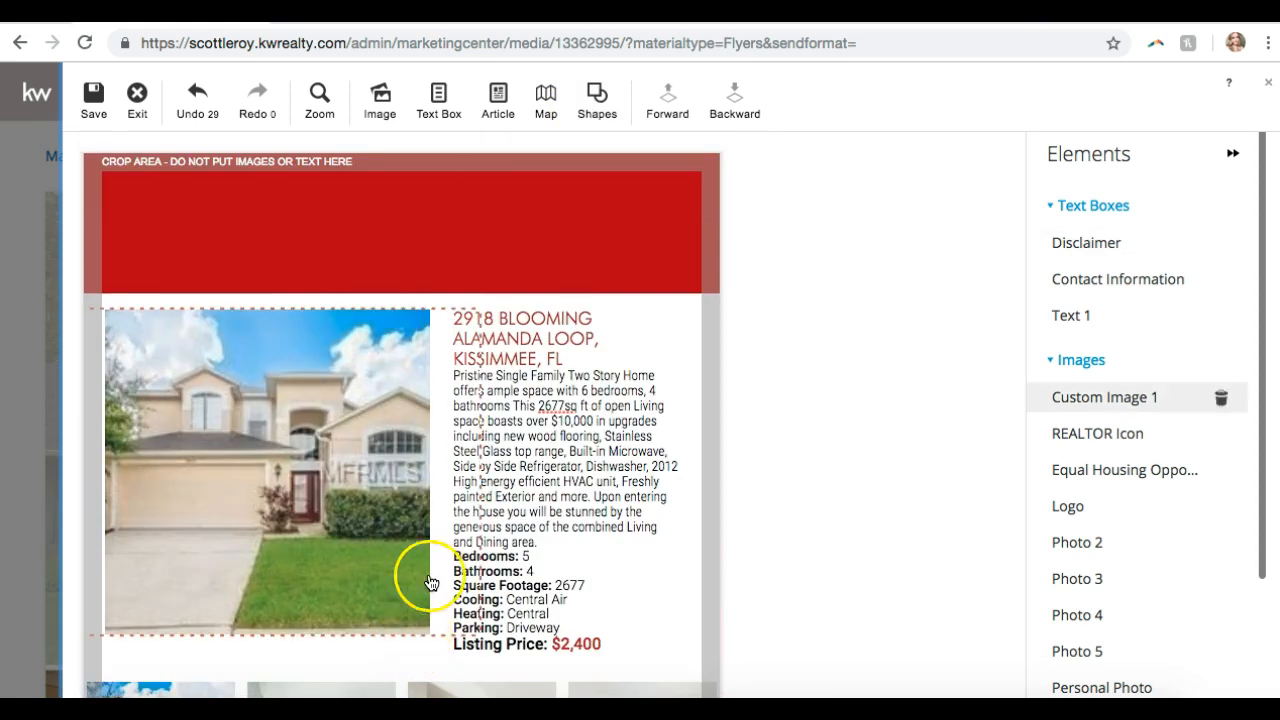
left_click(597, 104)
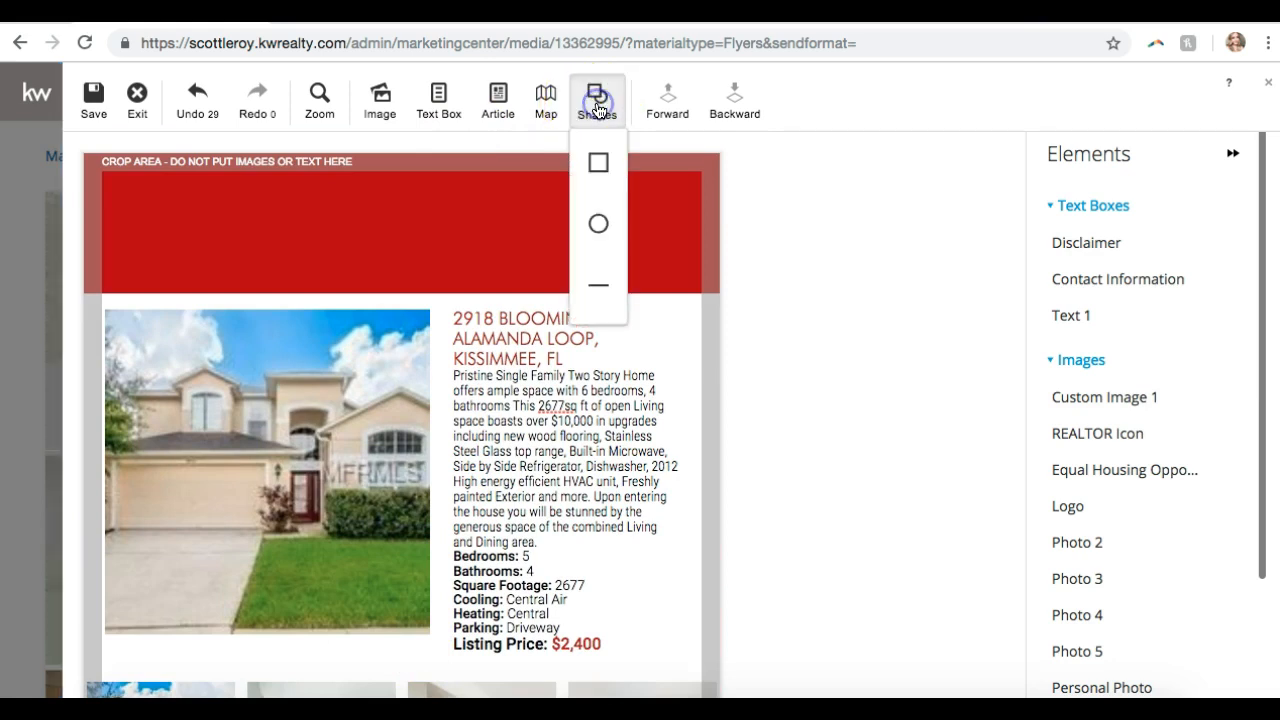
left_click(608, 184)
left_click(887, 257)
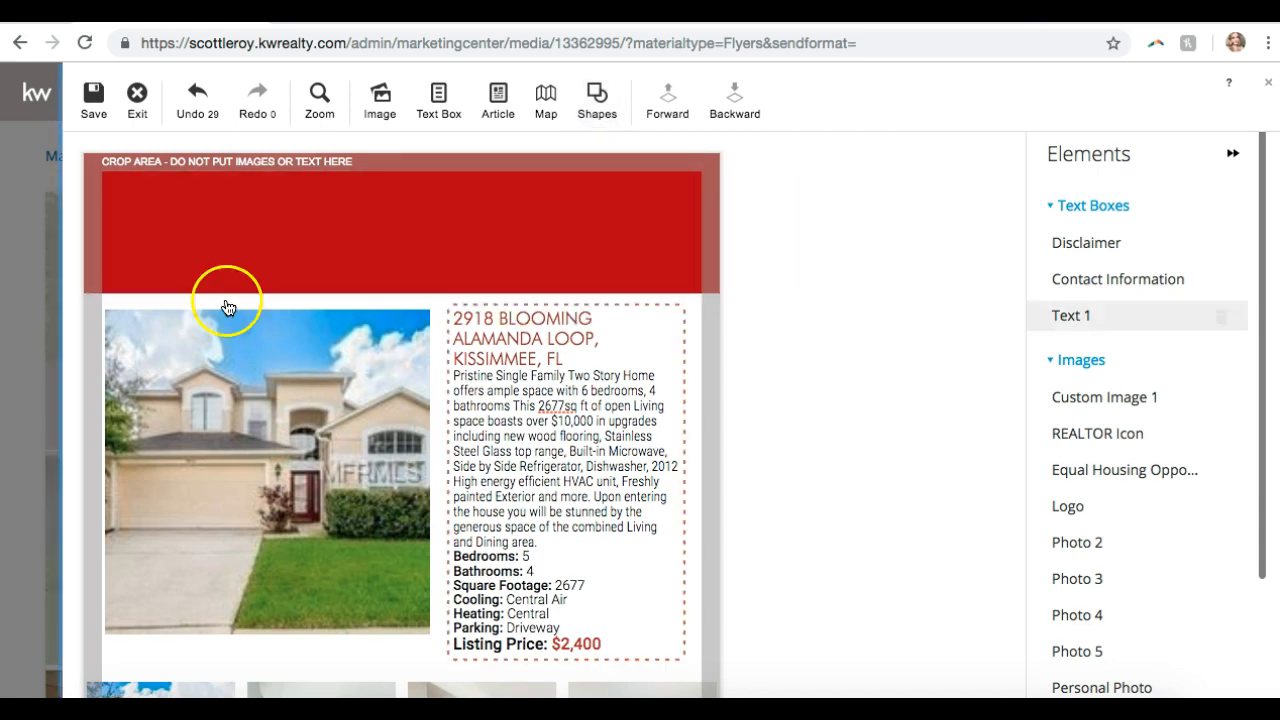
left_click(438, 100)
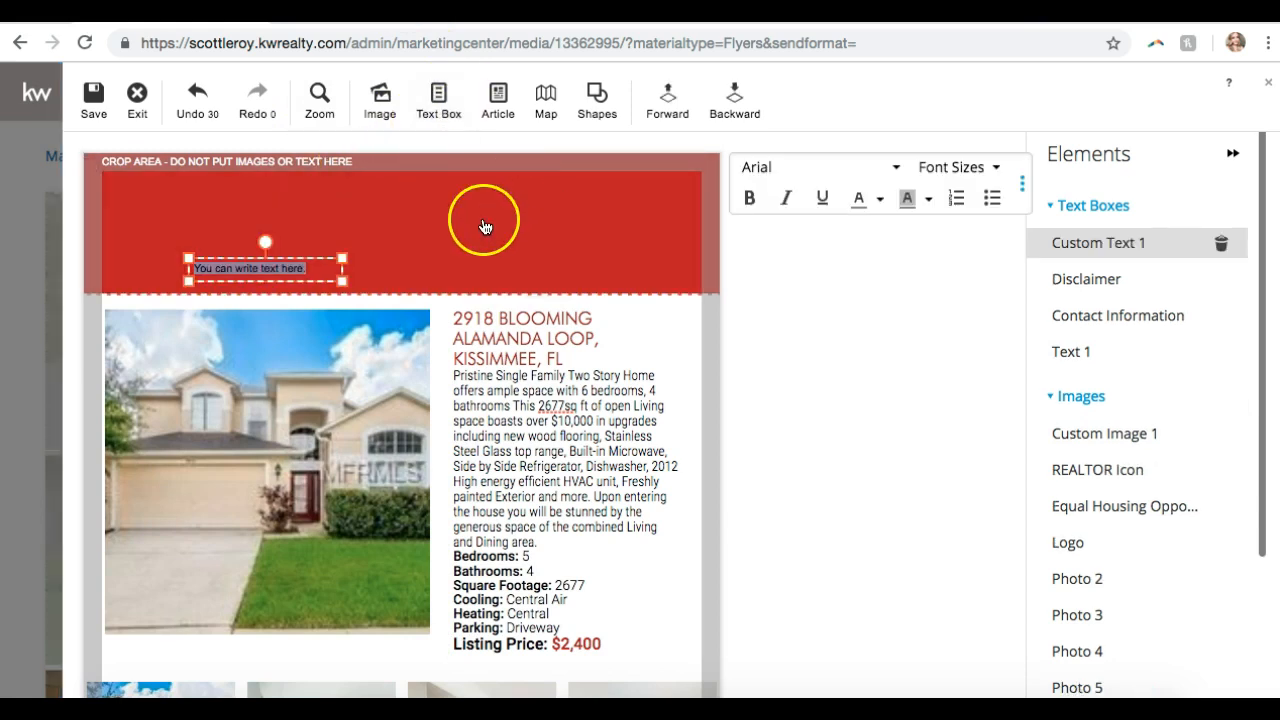
- Type JUST LISTED in the header box, with the property address pasted on a second line
left_click_drag(343, 258, 649, 186)
left_click(449, 197)
type("JUST LISTED")
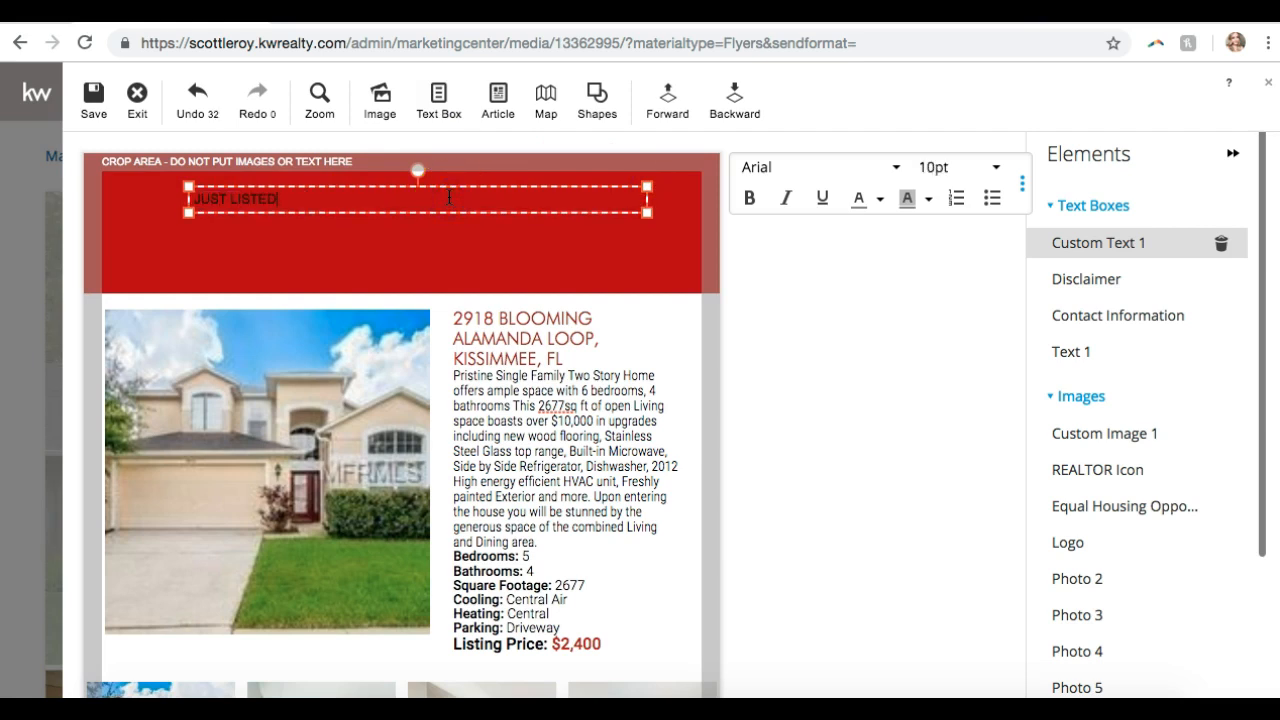
left_click(364, 205)
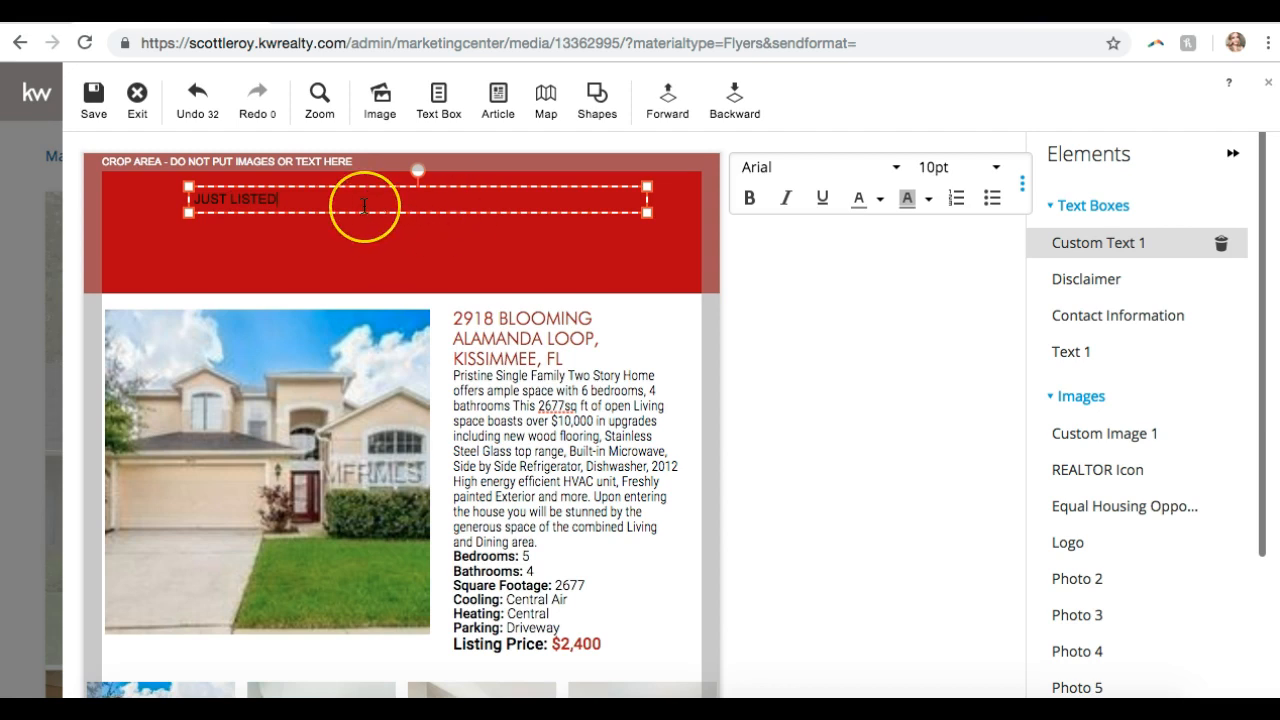
left_click(486, 346)
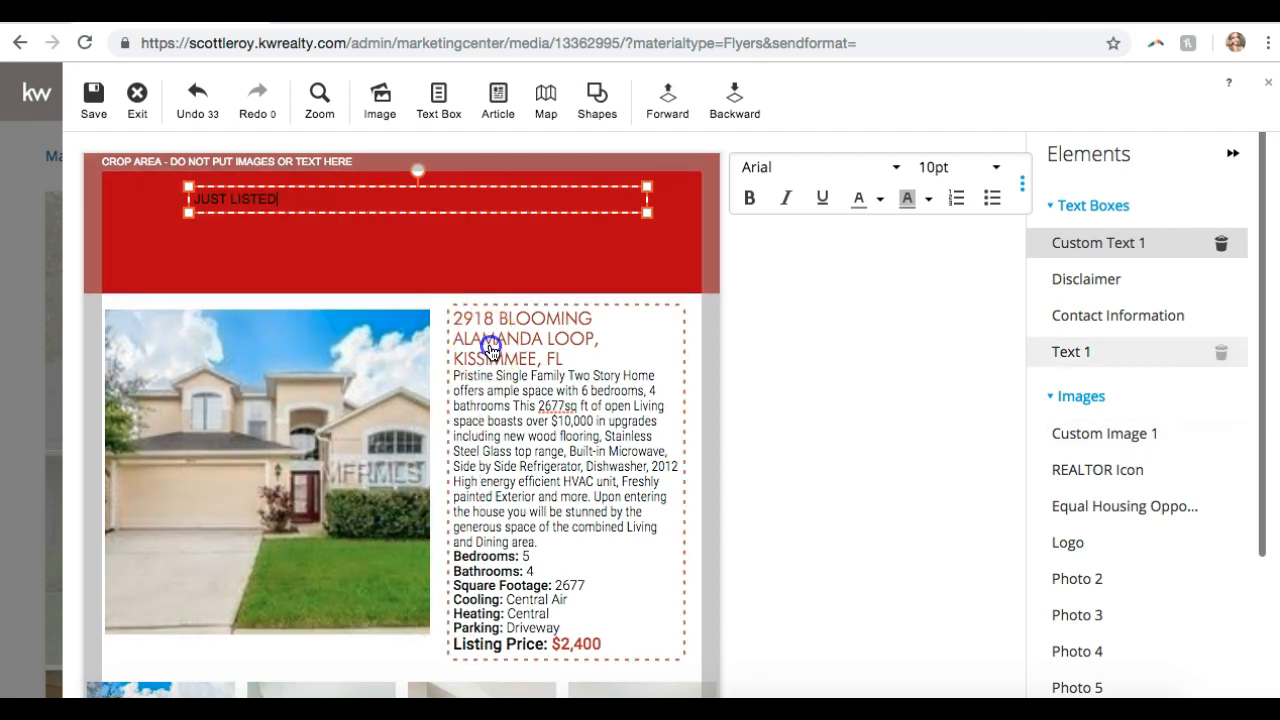
left_click_drag(568, 362, 455, 323)
key("ctrl+c")
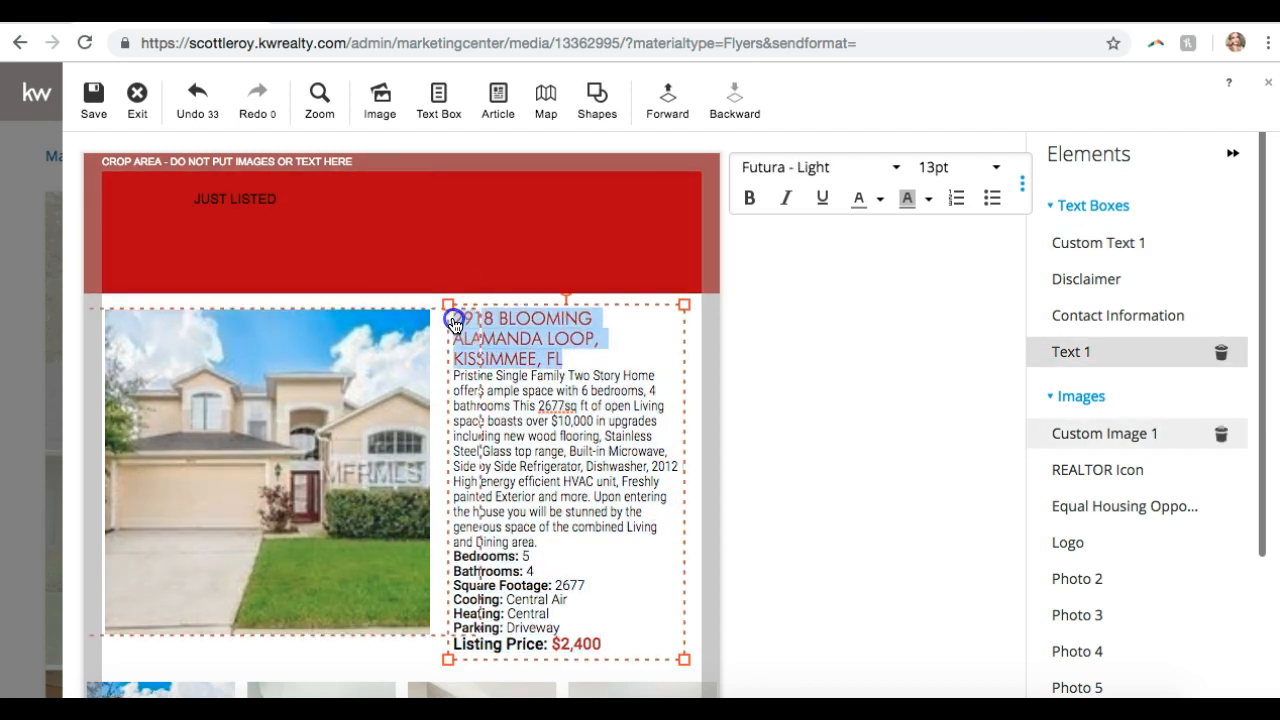
left_click_drag(352, 199, 314, 198)
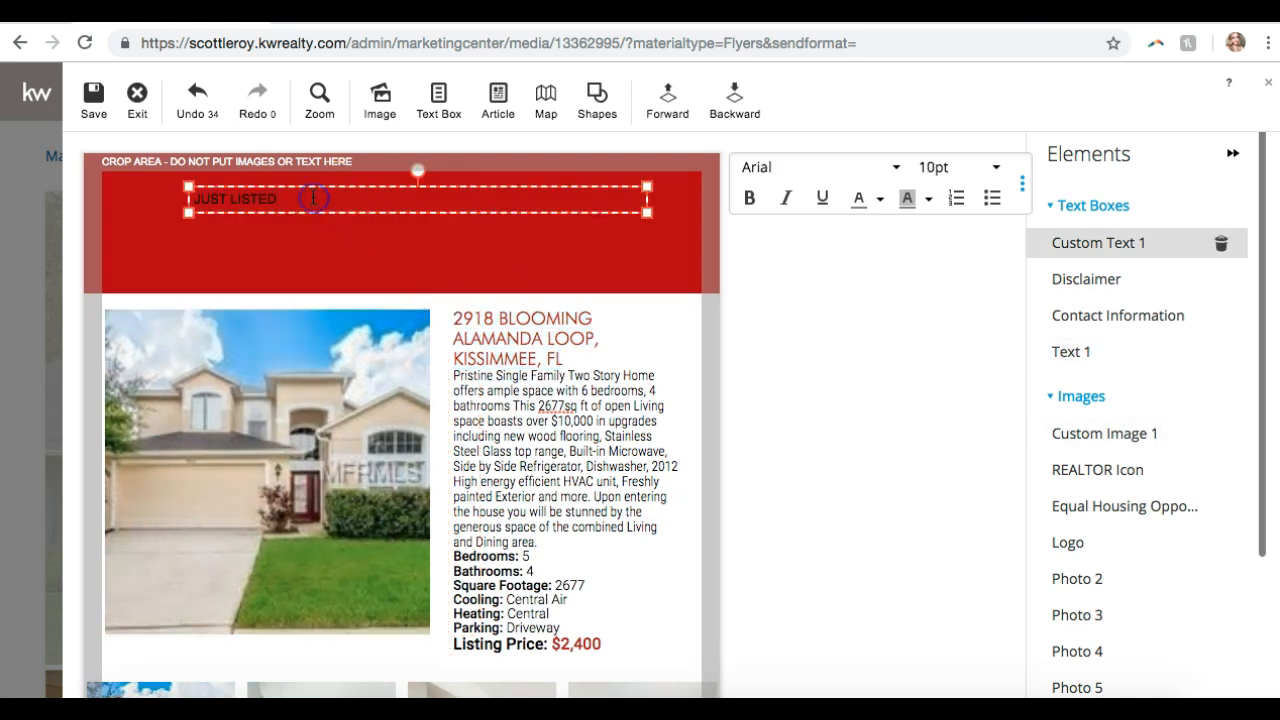
key("Return")
key("ctrl+v")
key("ctrl+a")
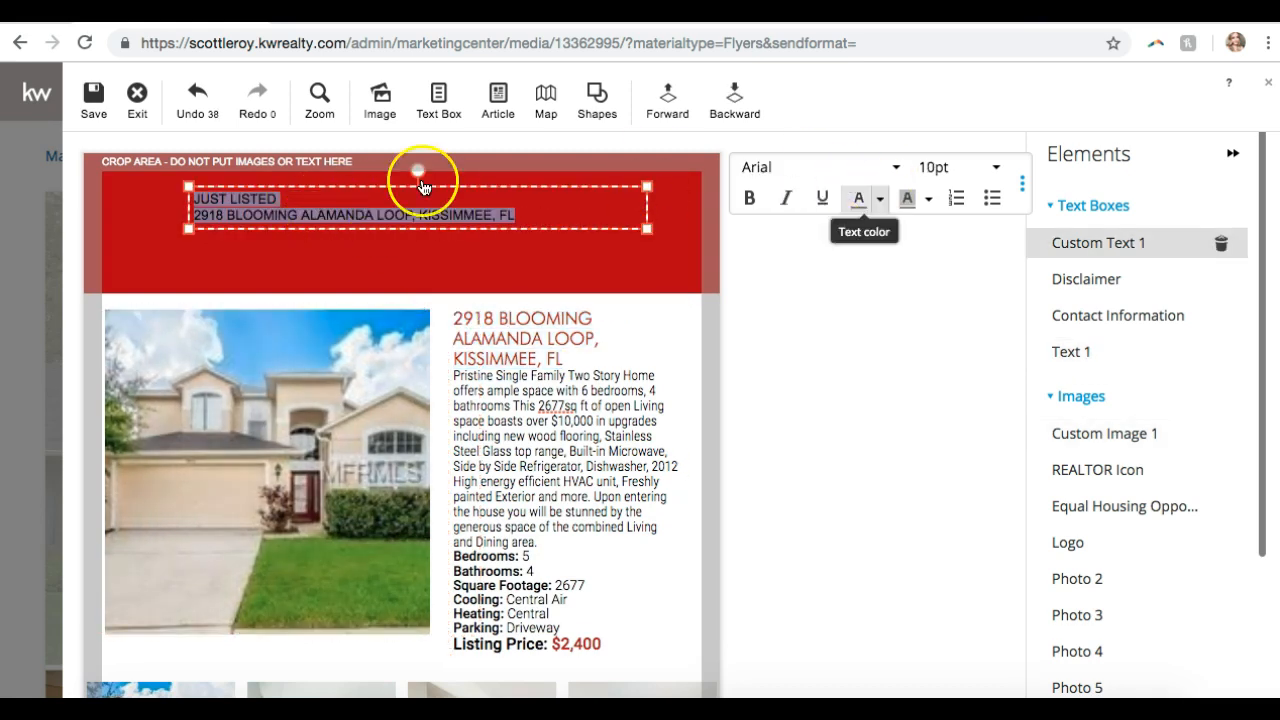
- Centre the header text and make it white Futura - Light
left_click(1023, 190)
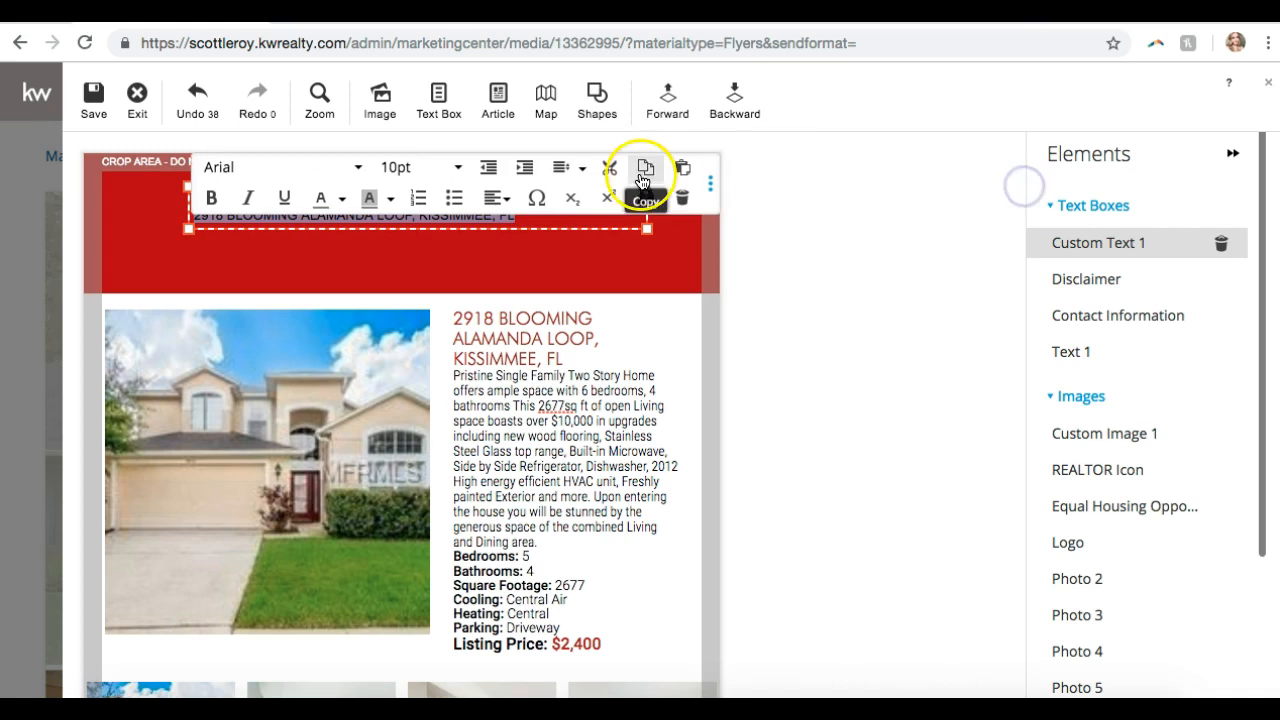
left_click(498, 198)
left_click(498, 272)
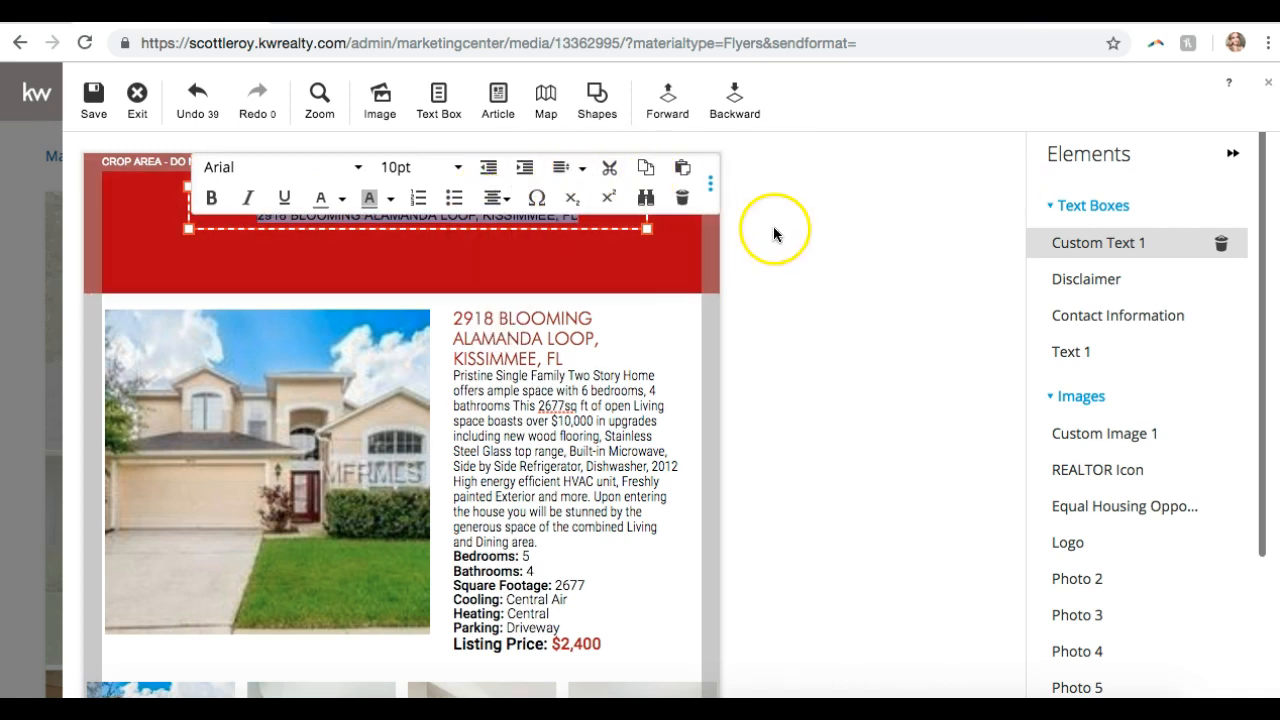
left_click(358, 167)
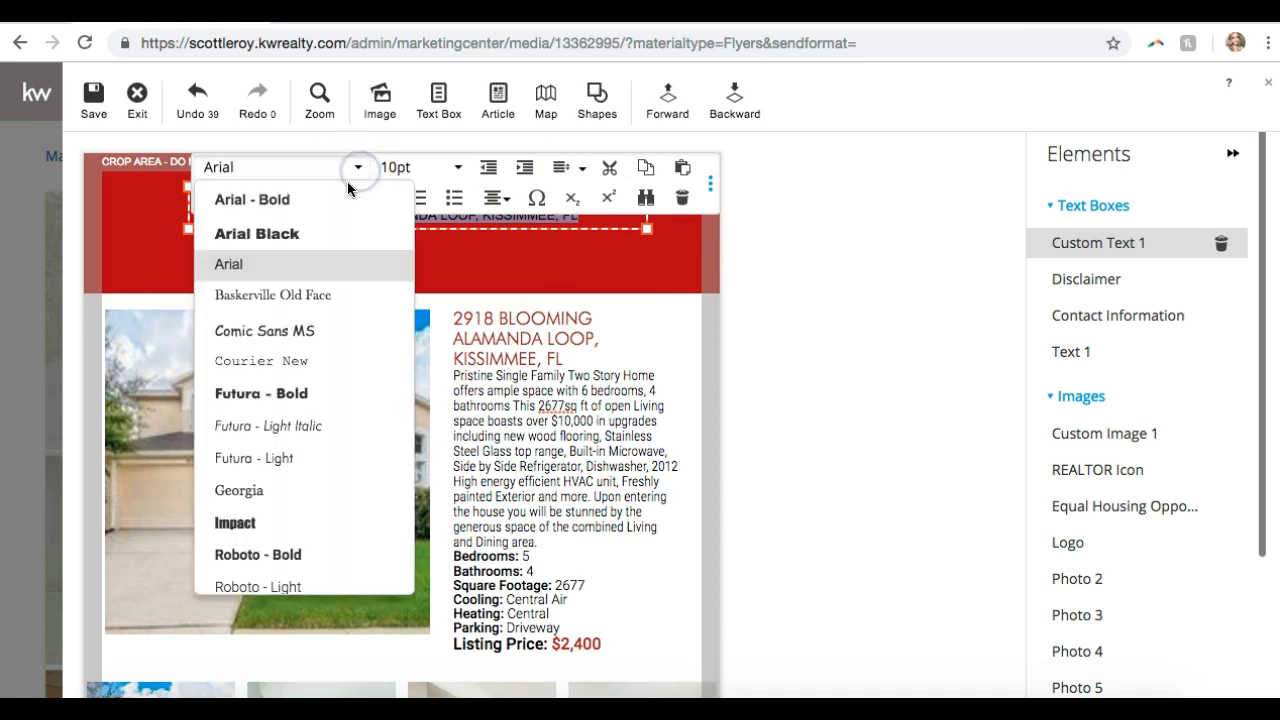
left_click(264, 462)
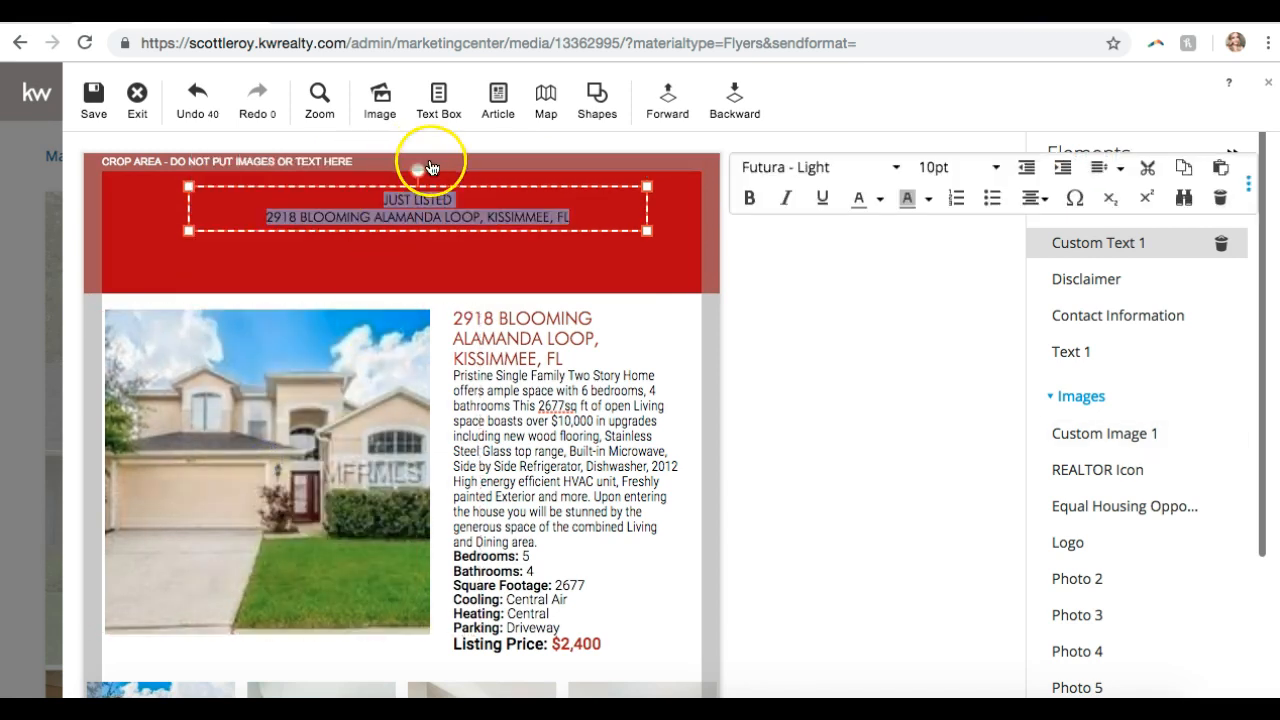
left_click(881, 199)
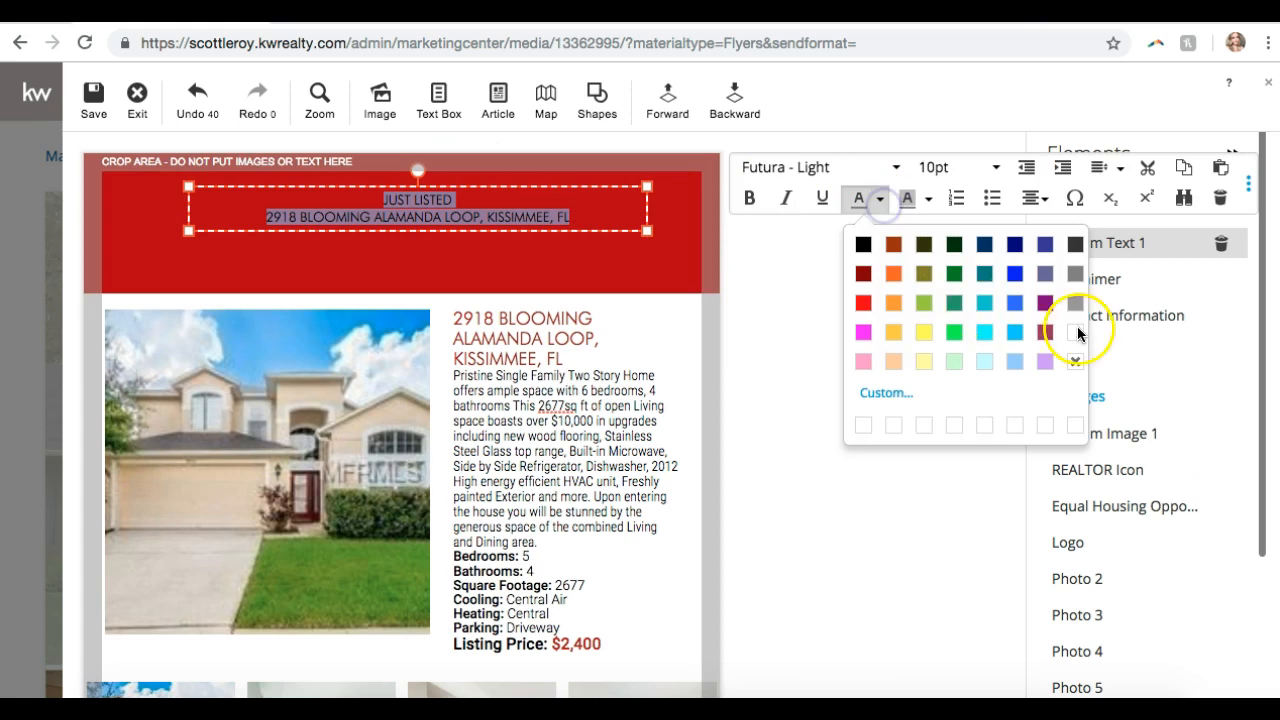
left_click(1071, 334)
left_click(521, 205)
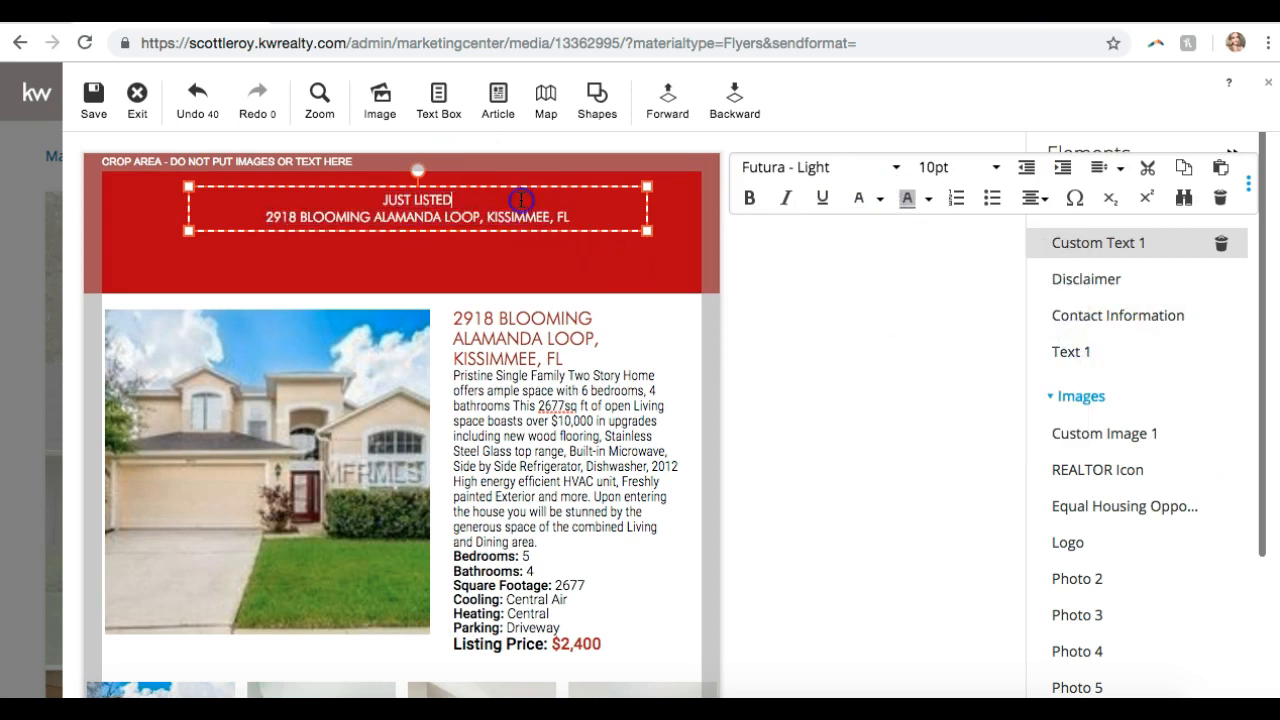
- Widen the header box and size JUST LISTED at 36pt and the address at 18pt
left_click_drag(380, 200, 580, 214)
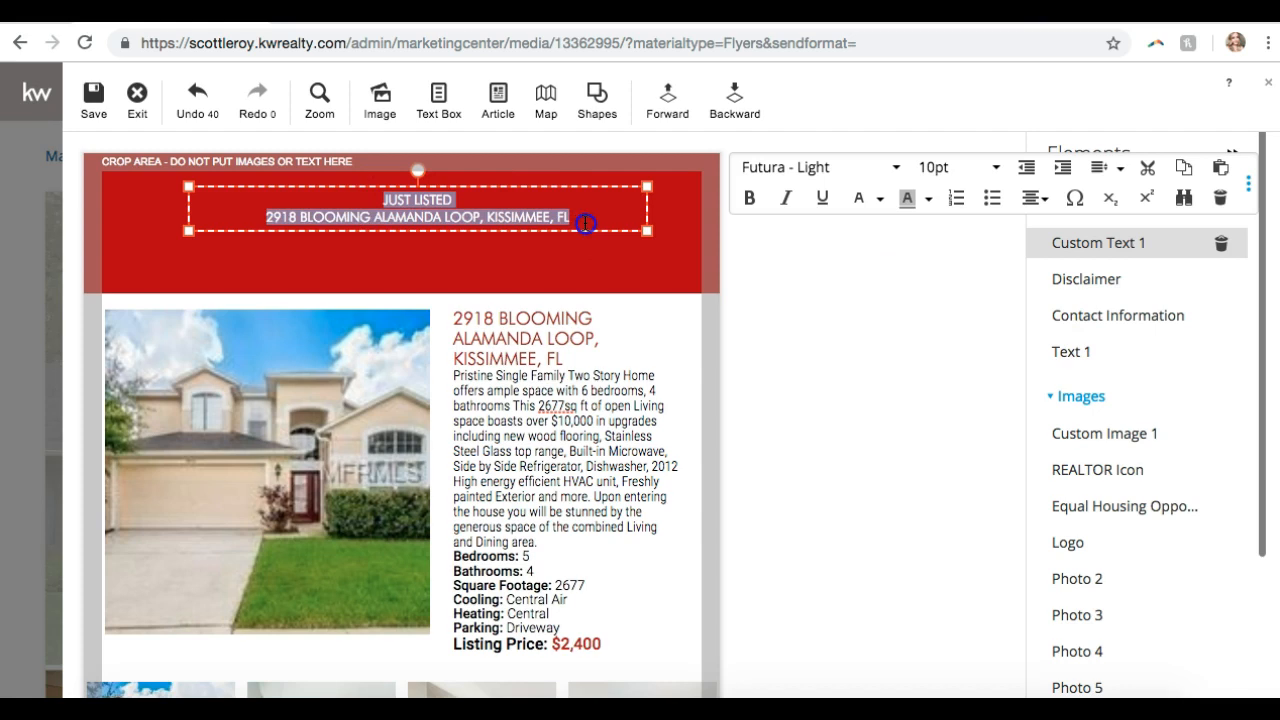
left_click(929, 177)
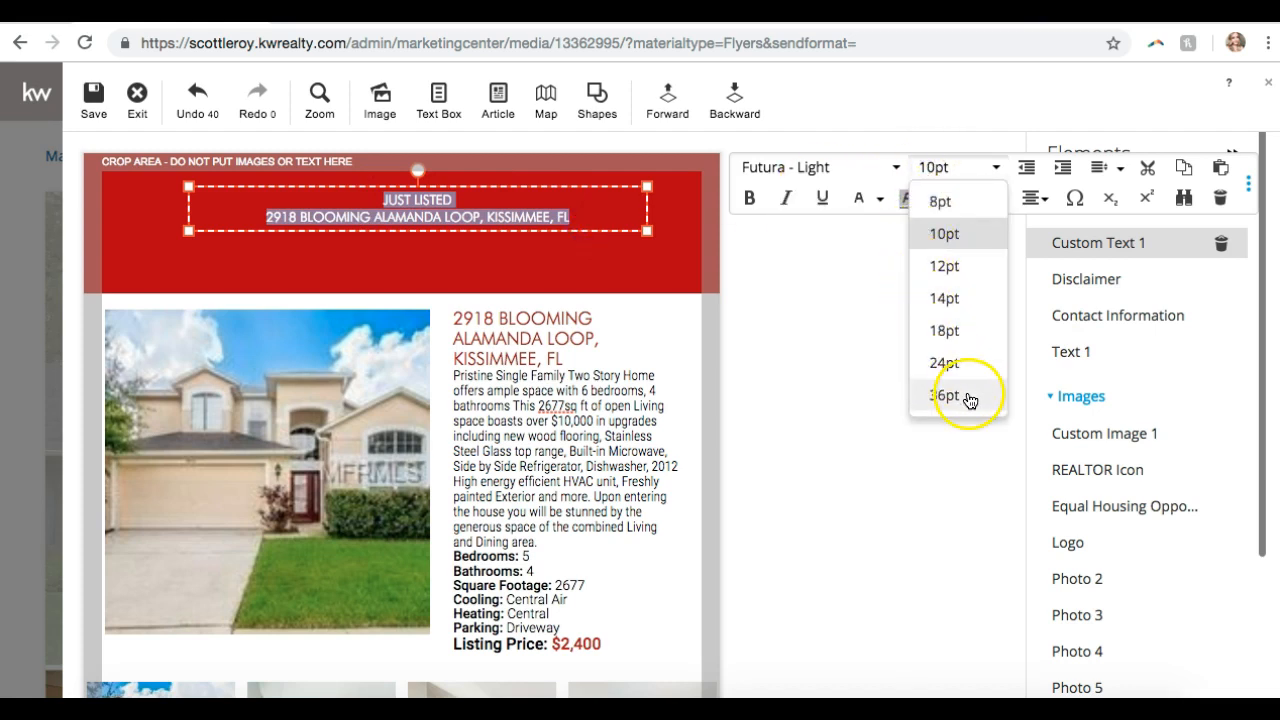
left_click(960, 363)
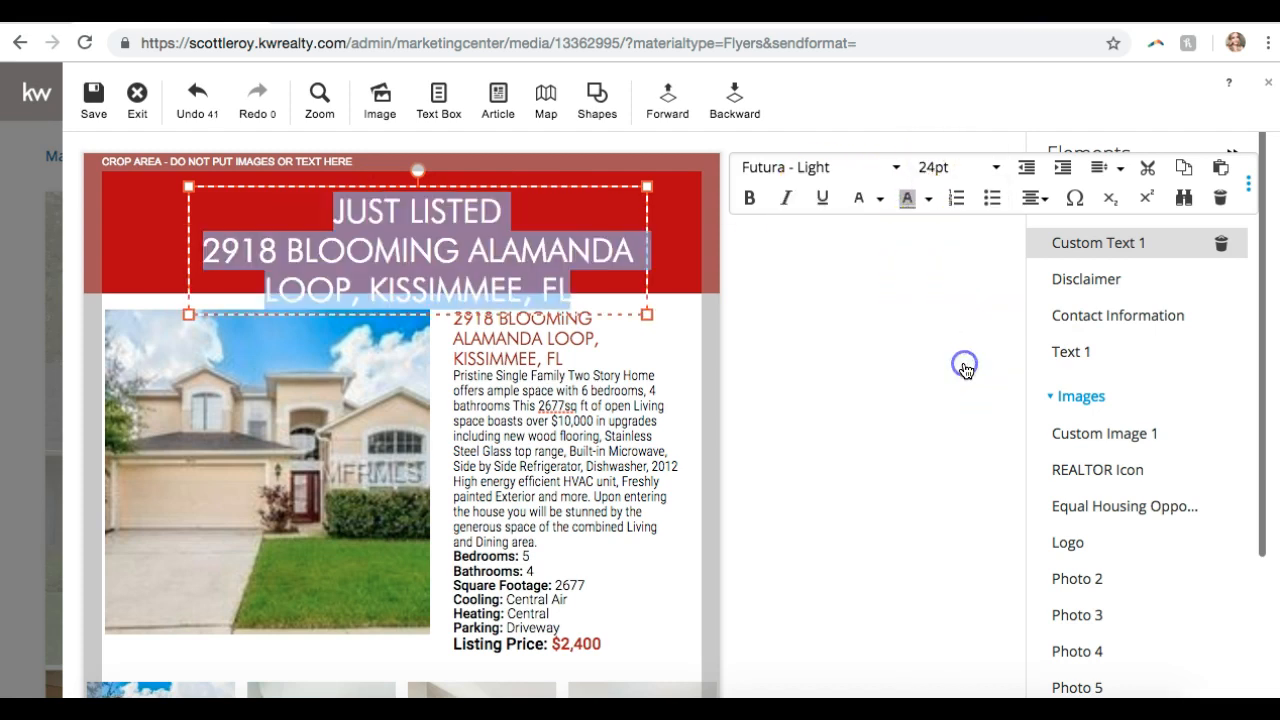
left_click_drag(186, 318, 86, 292)
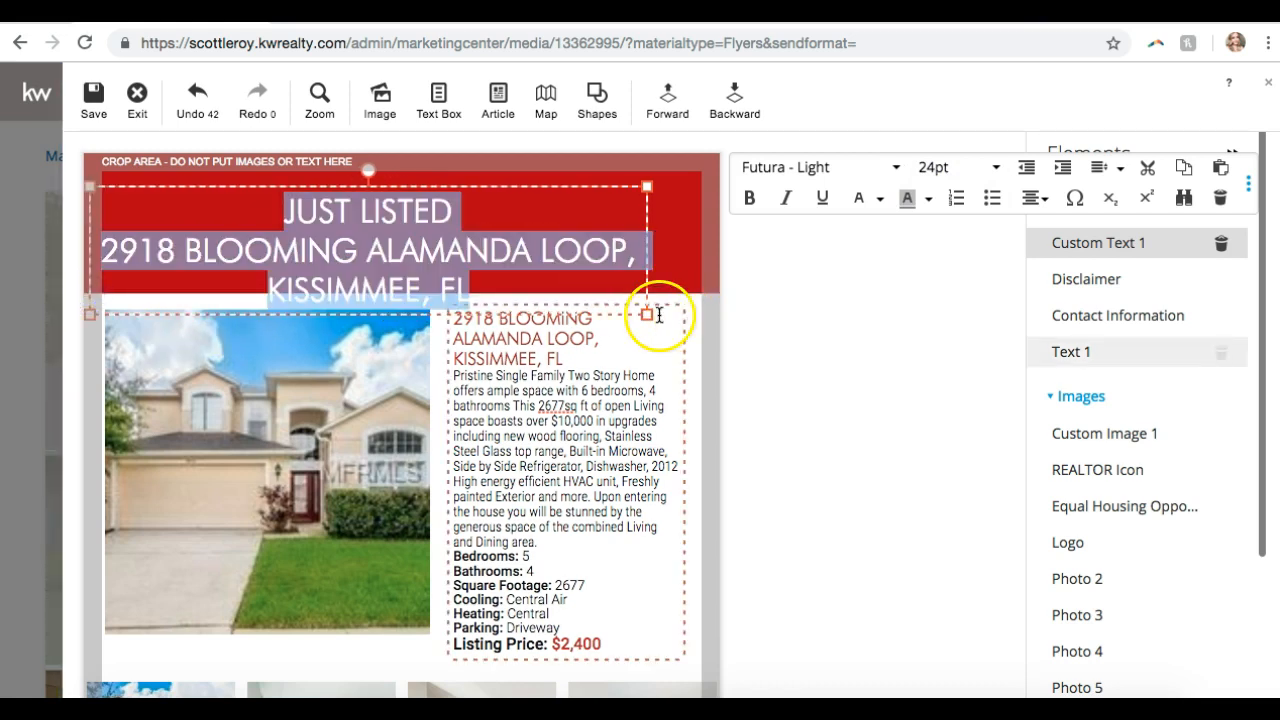
left_click_drag(647, 187, 689, 187)
left_click(443, 243)
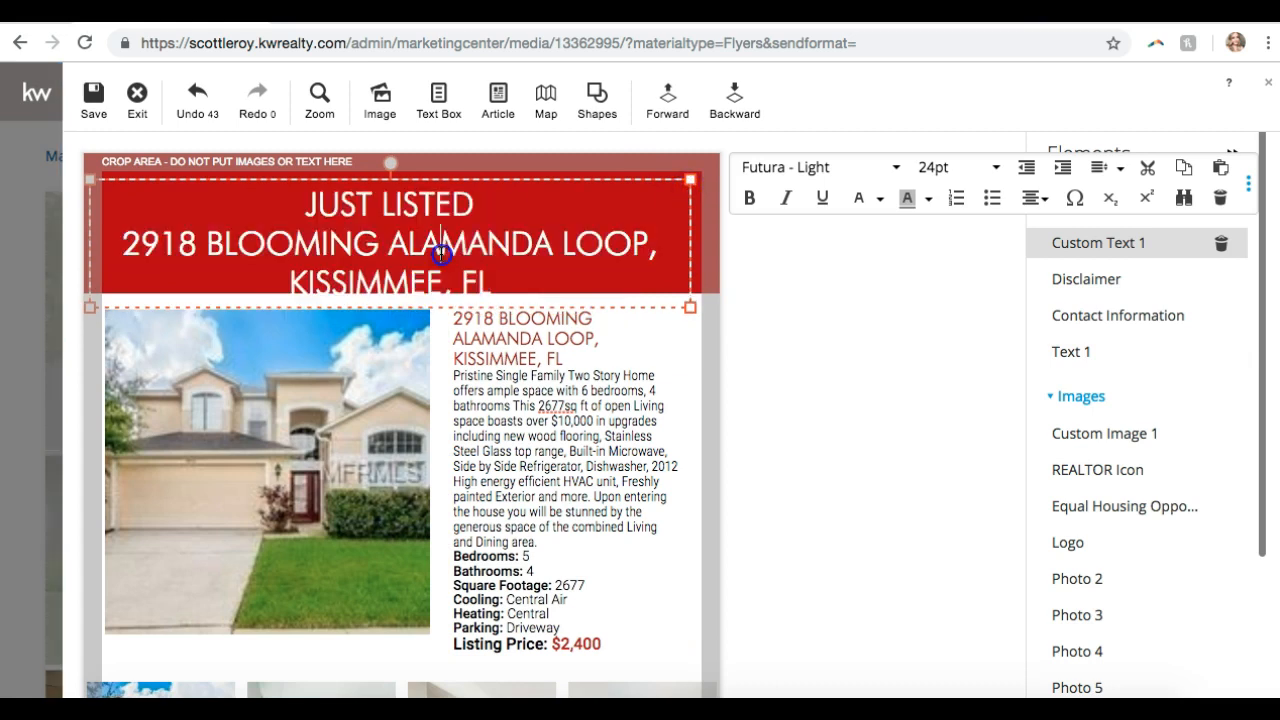
left_click_drag(490, 282, 120, 240)
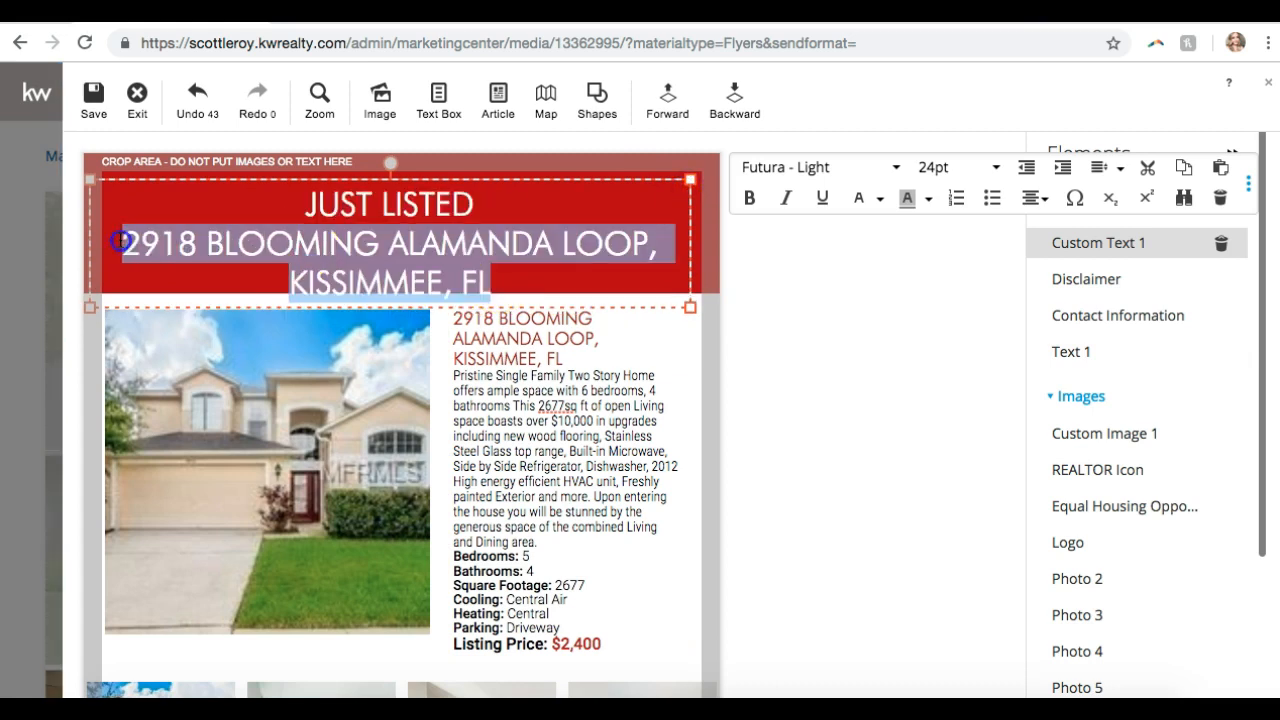
left_click(990, 167)
left_click(948, 333)
left_click_drag(494, 203, 316, 193)
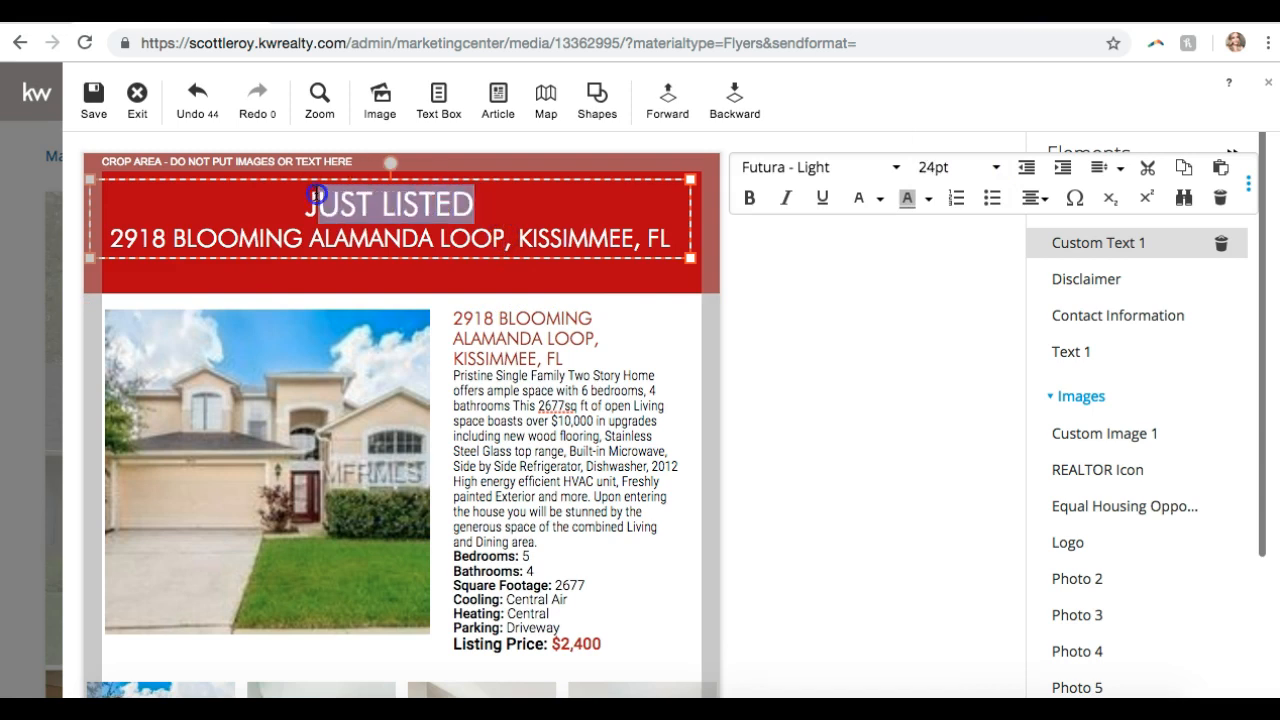
left_click(945, 167)
left_click(937, 402)
- Nudge the header text box slightly to the right
left_click(908, 390)
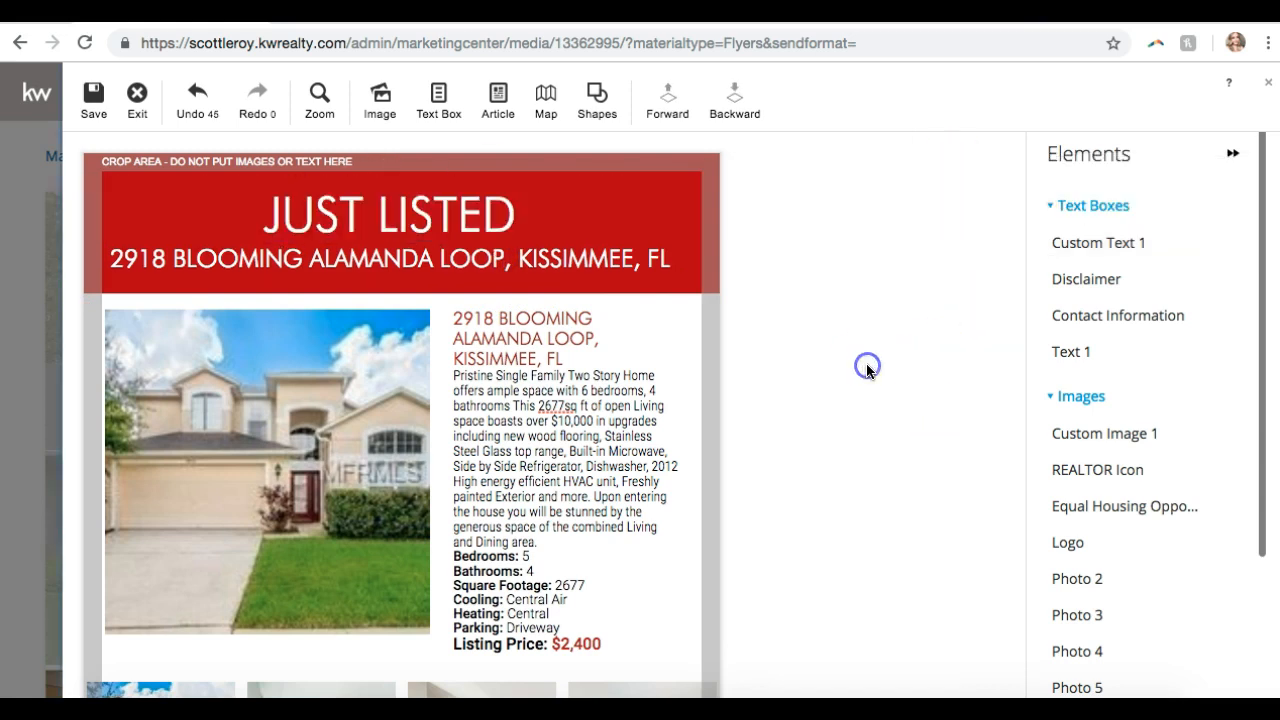
left_click(583, 236)
left_click(588, 174)
left_click_drag(589, 174, 603, 174)
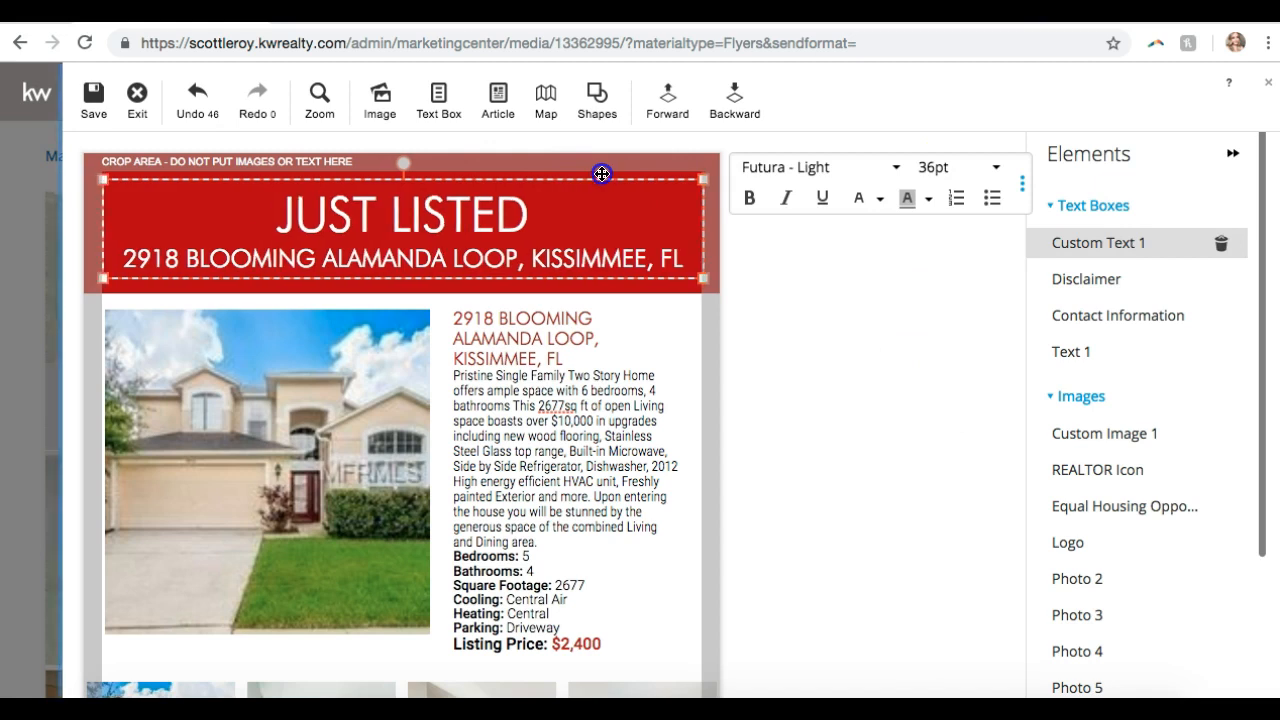
left_click(891, 334)
left_click(663, 100)
left_click(401, 243)
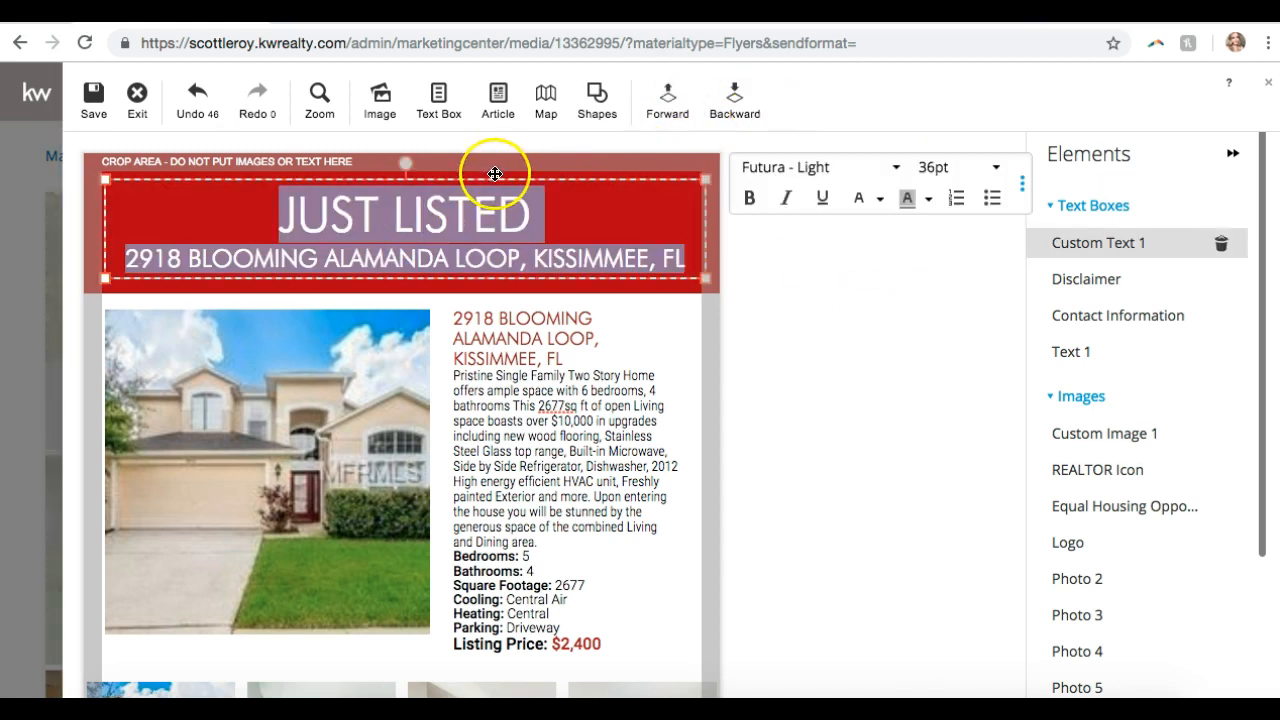
left_click(810, 323)
left_click(442, 232)
left_click(683, 285)
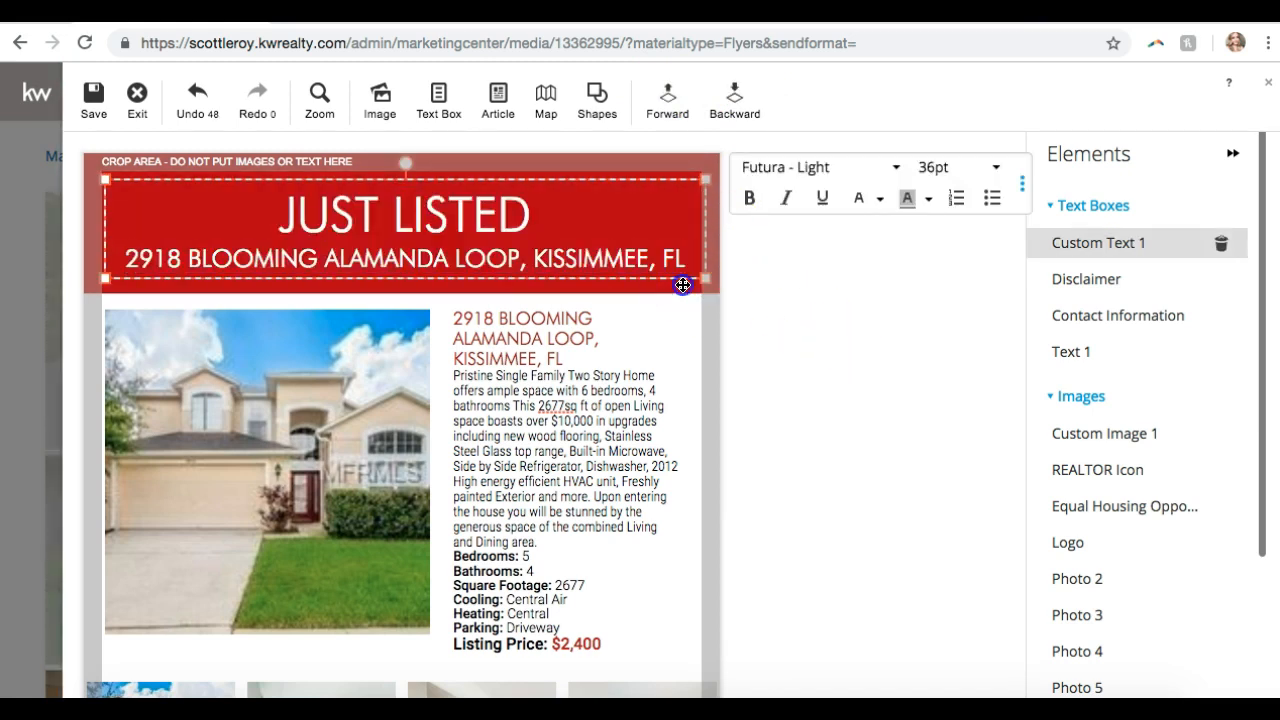
left_click(683, 290)
left_click(686, 306)
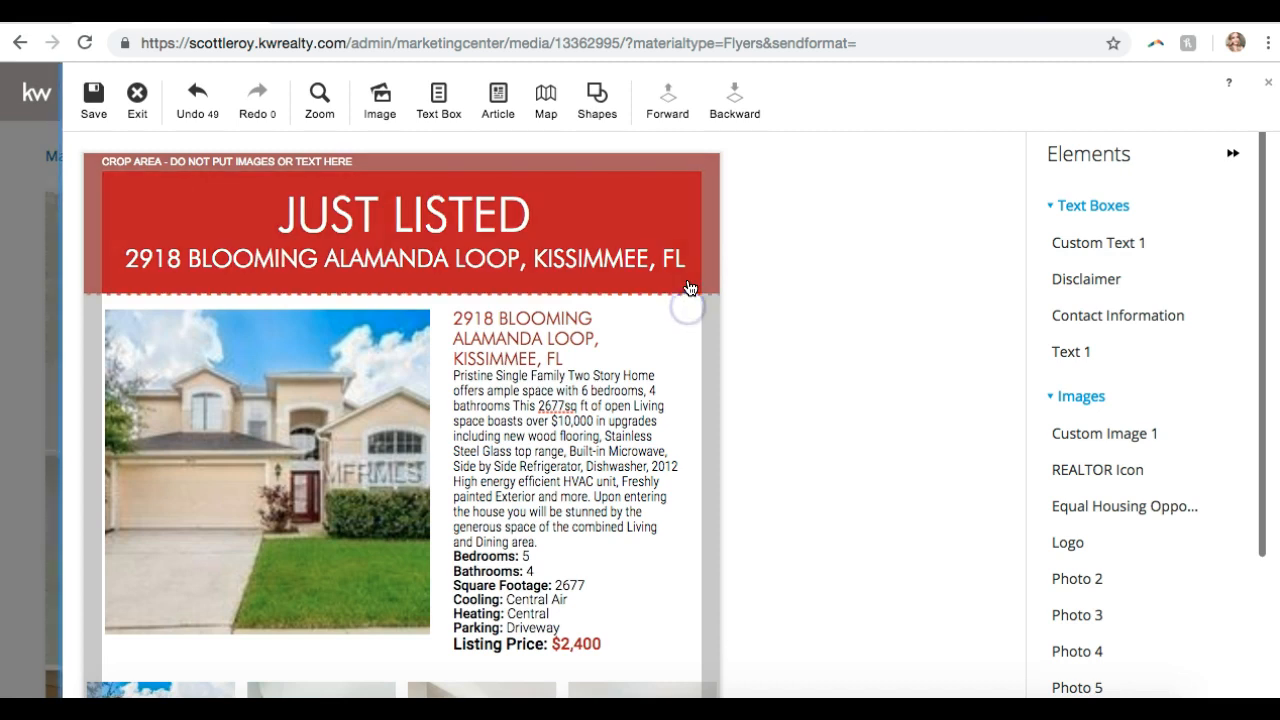
- Send the red header rectangle behind the JUST LISTED text
left_click(691, 290)
left_click(665, 106)
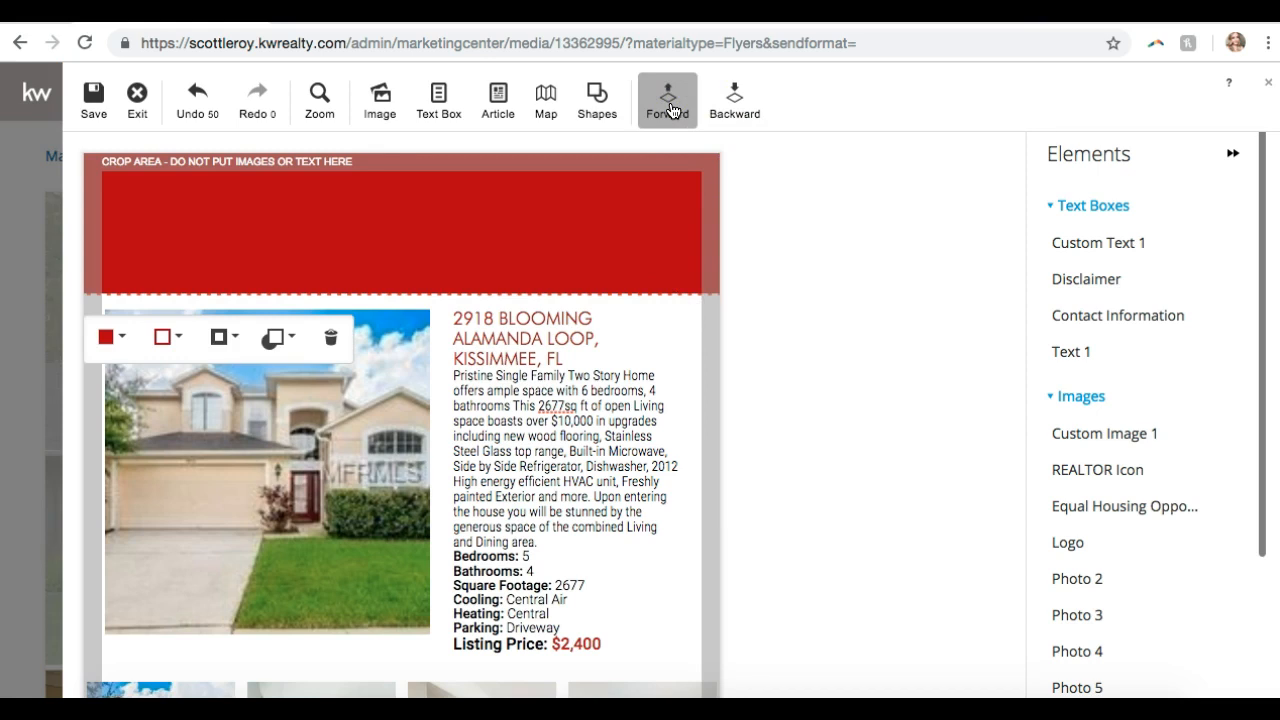
left_click(668, 106)
left_click(748, 112)
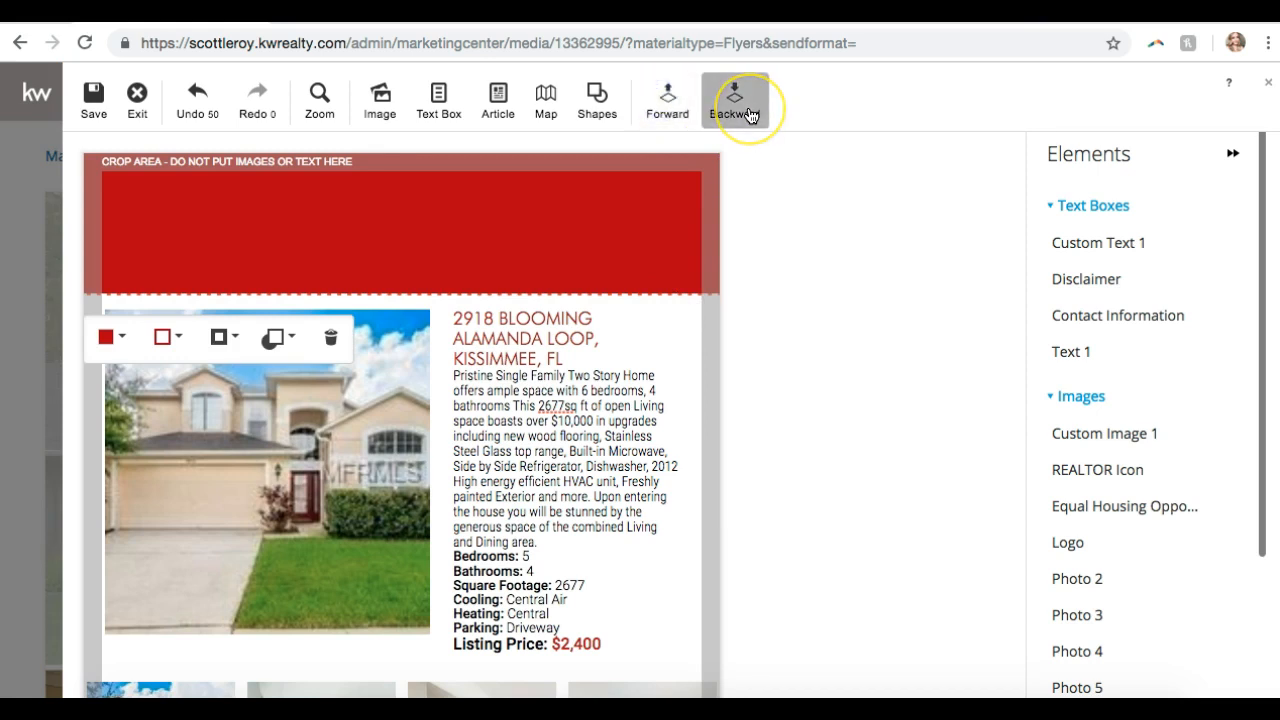
left_click(748, 112)
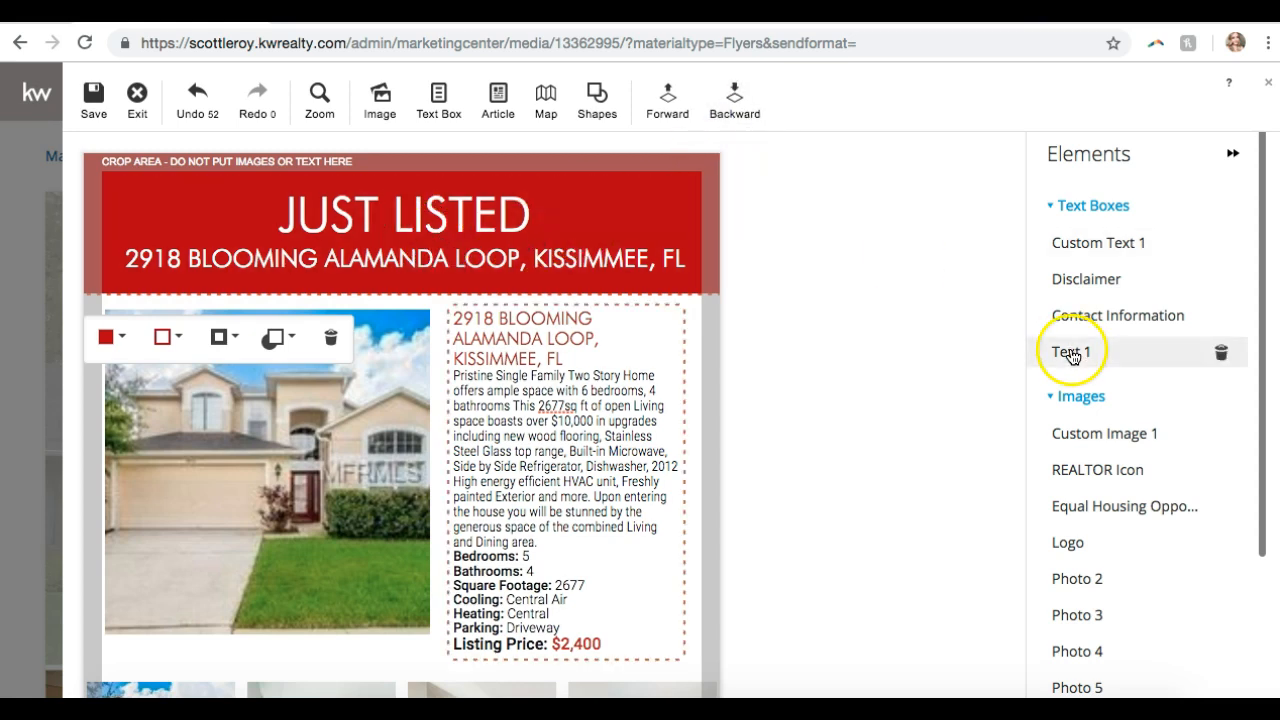
- Delete the duplicate address heading and the blank line above the description
scroll(754, 196, "down", 3)
scroll(754, 198, "up", 3)
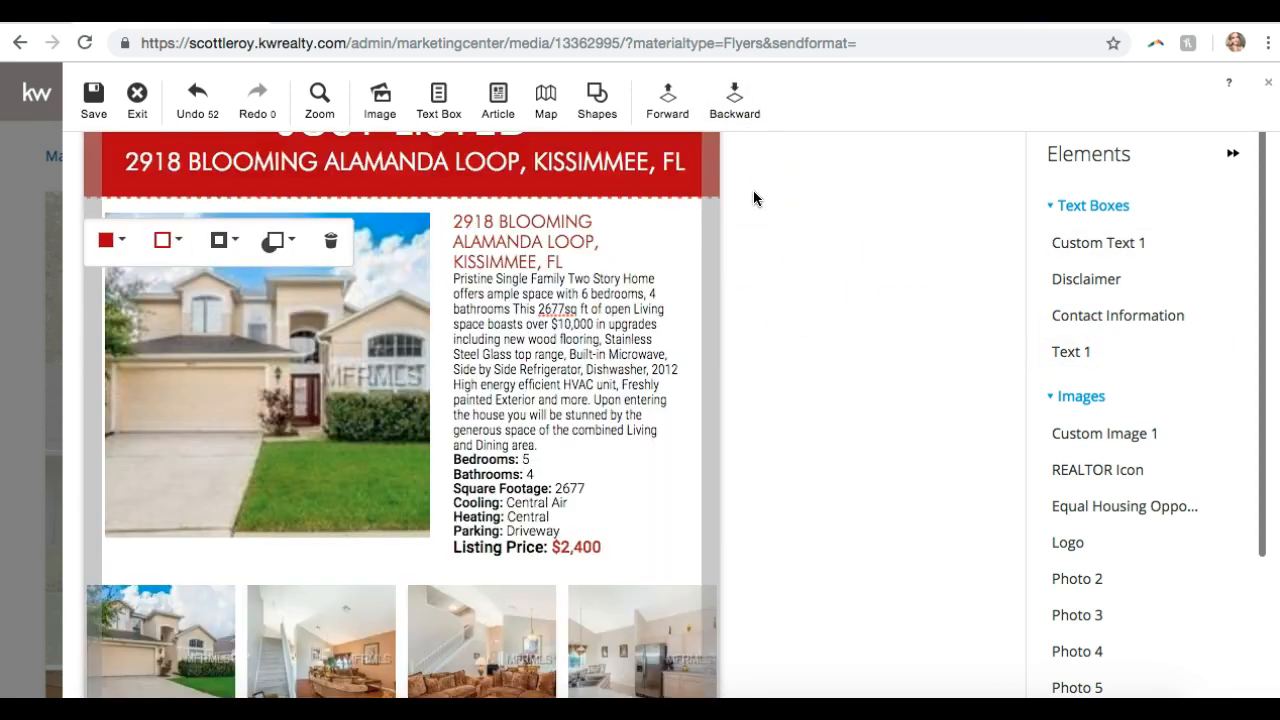
left_click(528, 357)
left_click(534, 349)
left_click(534, 349)
left_click_drag(566, 358, 460, 320)
key("BackSpace")
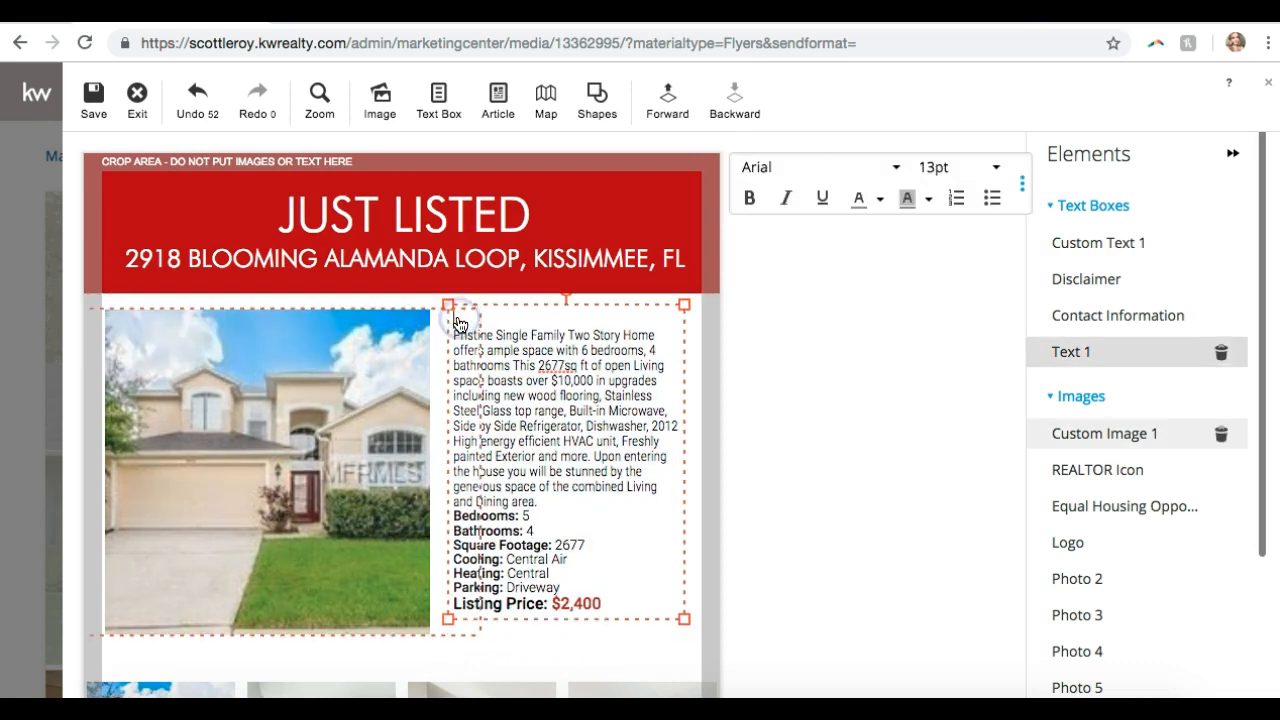
key("BackSpace")
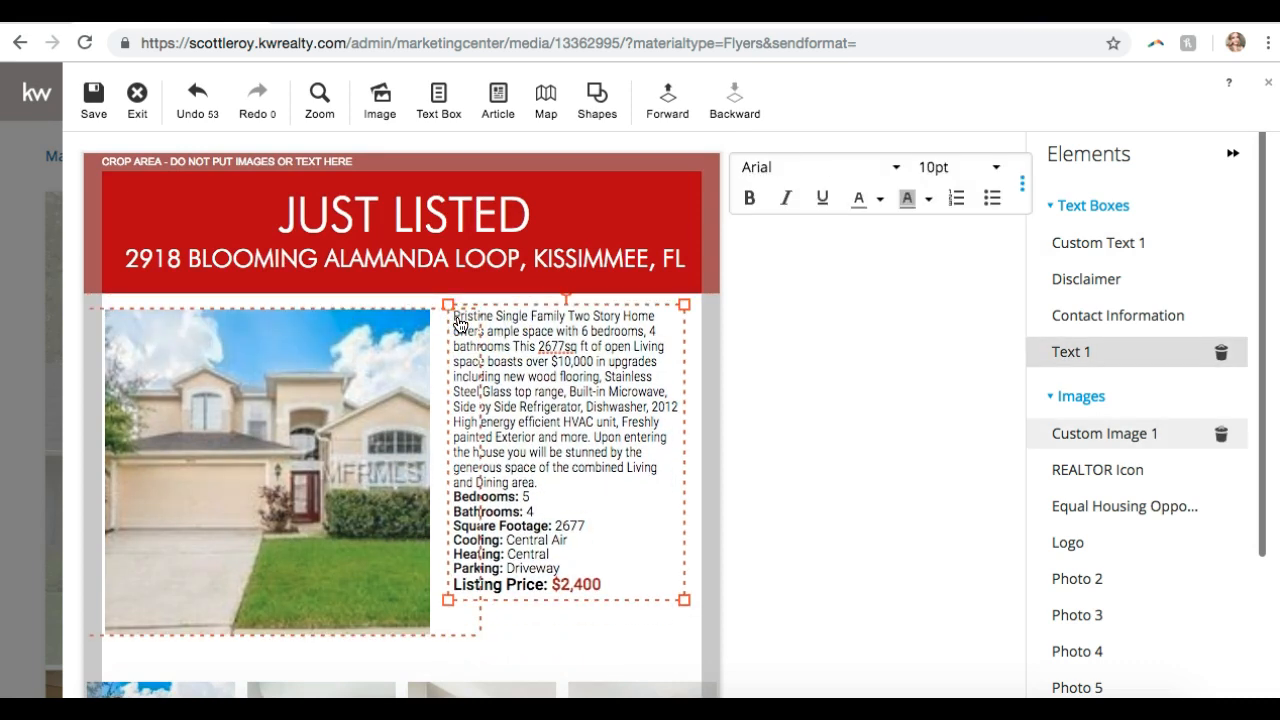
- Move the description text box slightly lower beside the house photo
left_click(812, 405)
left_click(662, 432)
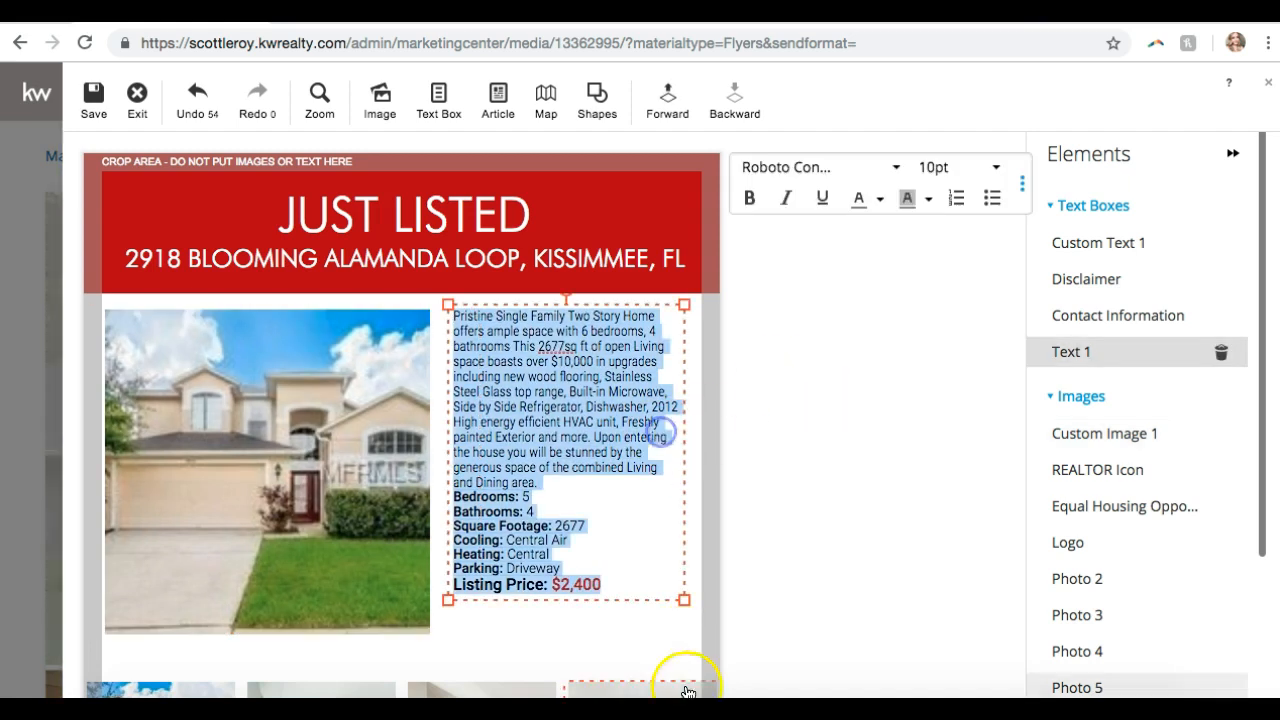
left_click(668, 607)
left_click_drag(687, 576, 692, 604)
left_click(826, 580)
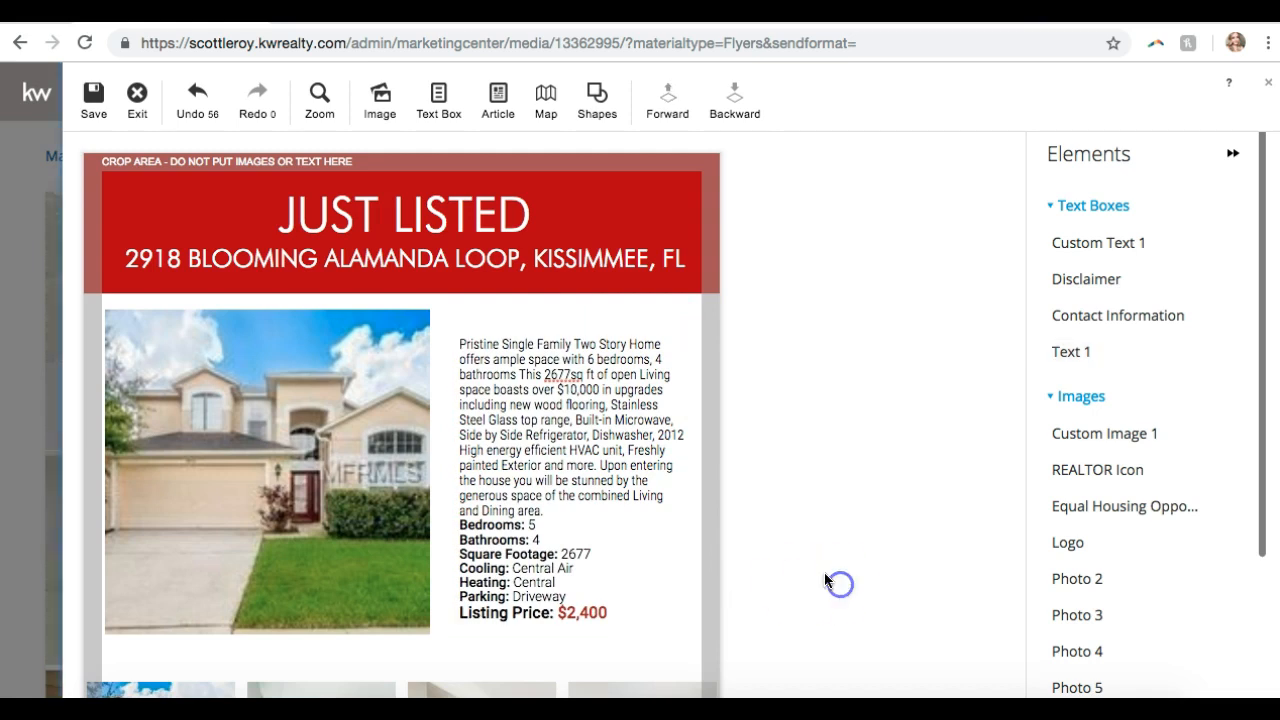
scroll(755, 517, "down", 3)
scroll(755, 517, "up", 2)
scroll(706, 457, "down", 3)
left_click(703, 465)
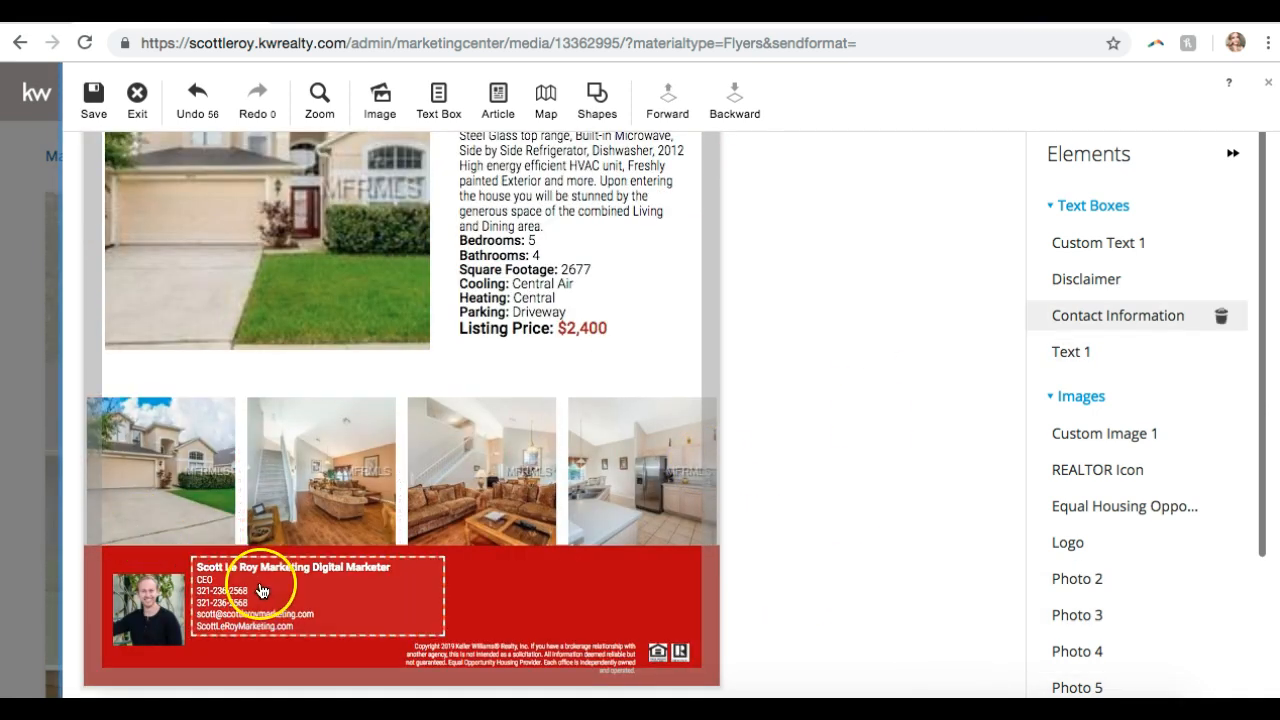
- Select the empty logo placeholder in the red footer, nudging it slightly into line
left_click(622, 590)
left_click(843, 600)
left_click(614, 591)
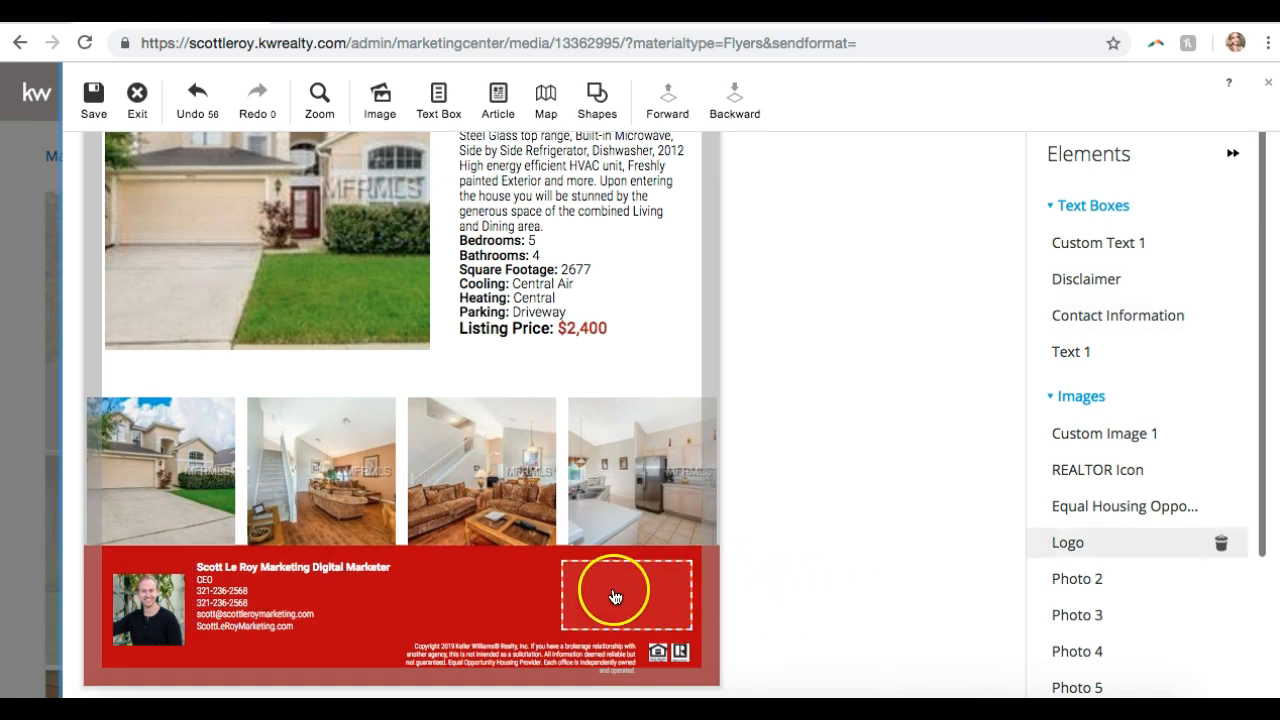
mouse_move(609, 594)
left_mouse_down()
mouse_move(594, 540)
mouse_move(598, 352)
mouse_move(571, 551)
mouse_move(586, 606)
mouse_move(591, 586)
mouse_move(610, 589)
left_mouse_up()
left_click(488, 594)
left_click(680, 592)
left_click(453, 592)
left_click(604, 599)
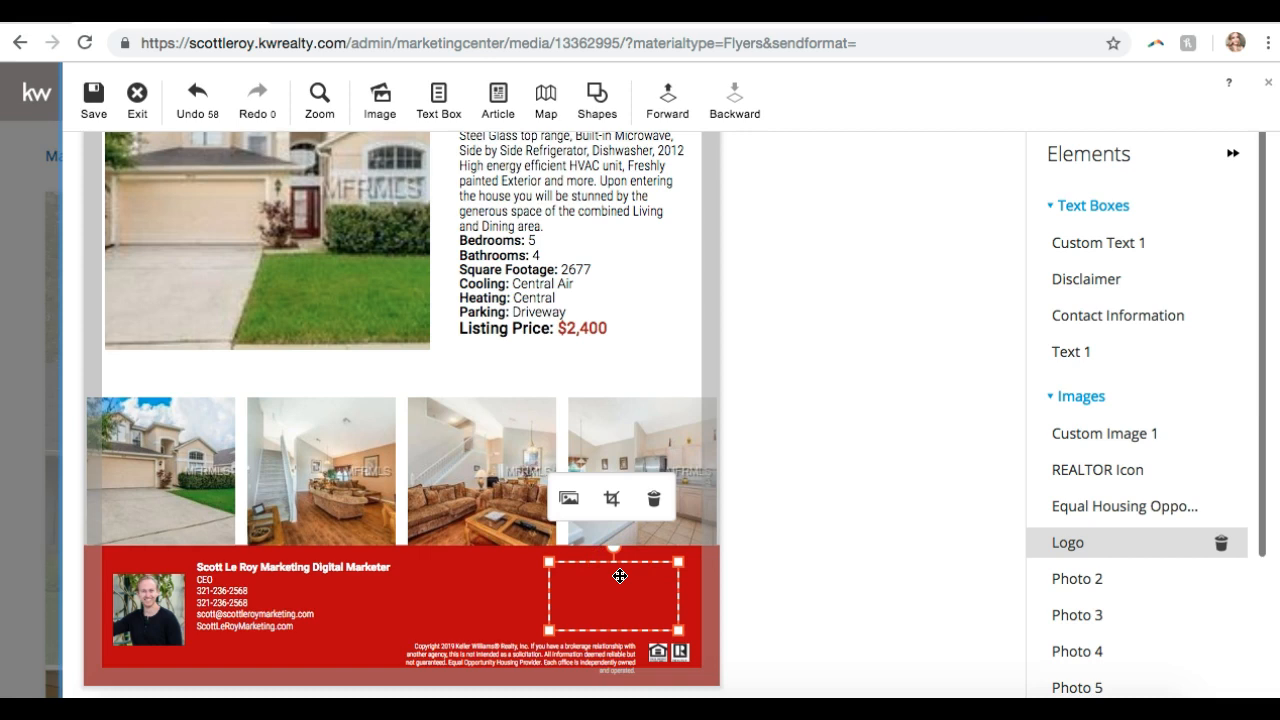
- Replace the placeholder with PalmBeaches_Logo_RGB from My Images > Uncategorized
left_click(572, 508)
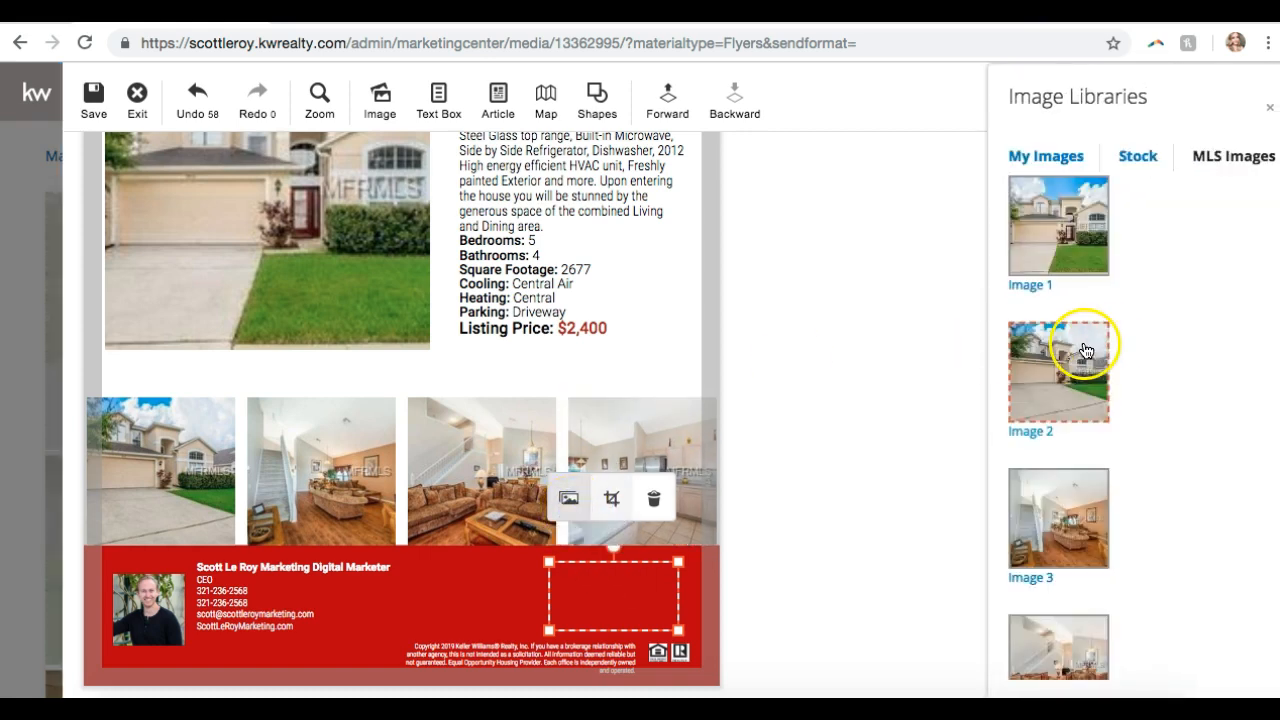
left_click(1076, 170)
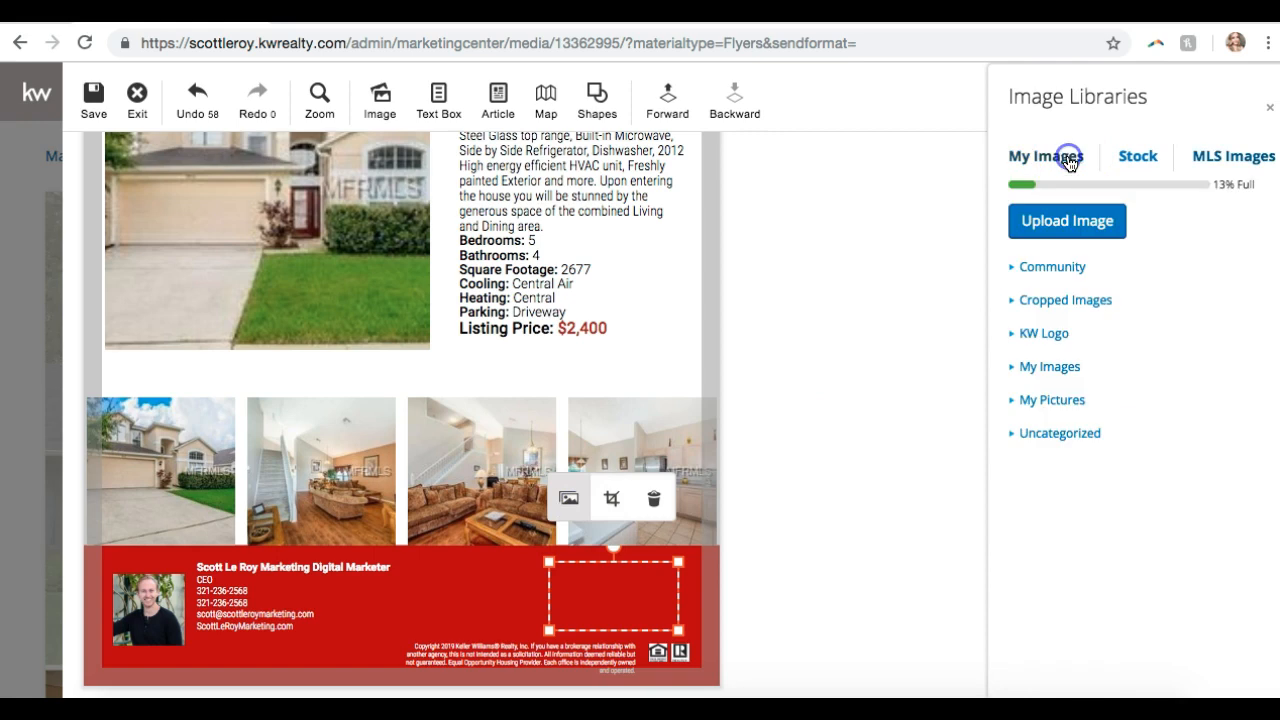
left_click(1046, 432)
scroll(1120, 485, "down", 5)
scroll(1120, 485, "up", 5)
scroll(1048, 430, "down", 5)
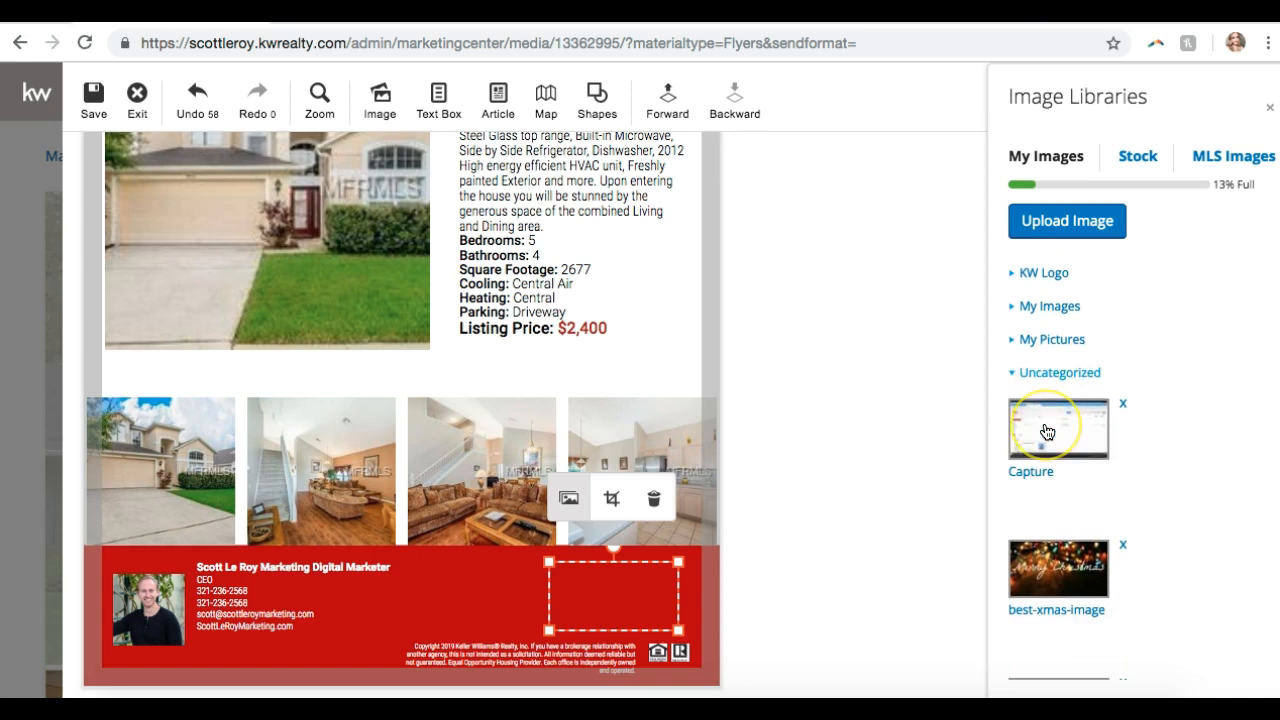
scroll(1046, 432, "down", 3)
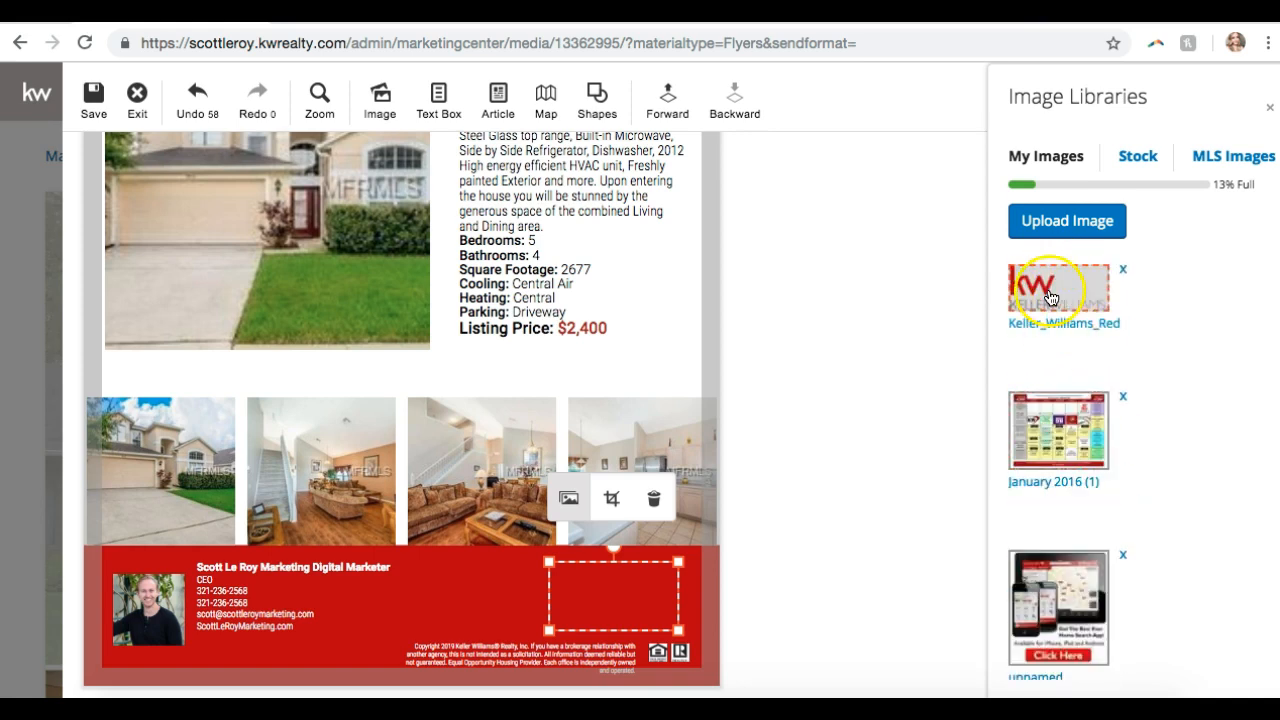
scroll(1050, 300, "down", 15)
scroll(1047, 304, "down", 15)
scroll(1047, 304, "down", 15)
scroll(1047, 304, "down", 15)
scroll(1047, 304, "down", 5)
scroll(1047, 304, "up", 3)
left_click(1047, 343)
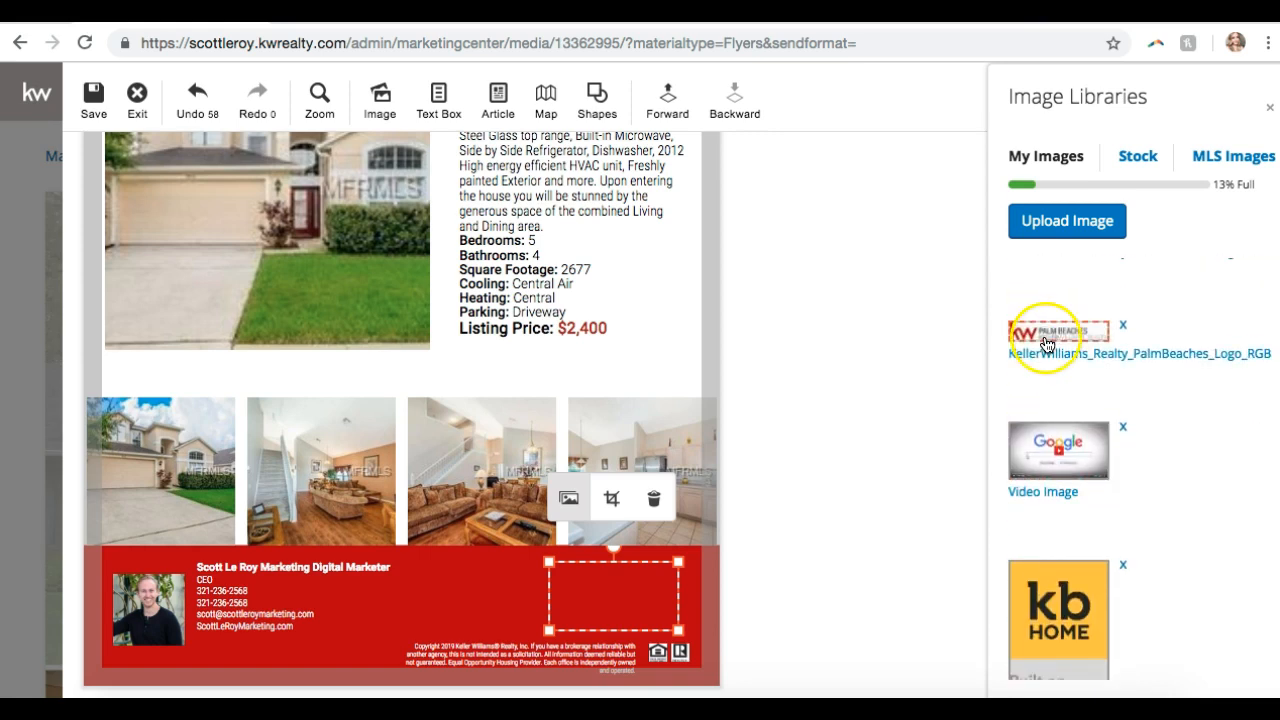
scroll(1181, 405, "down", 6)
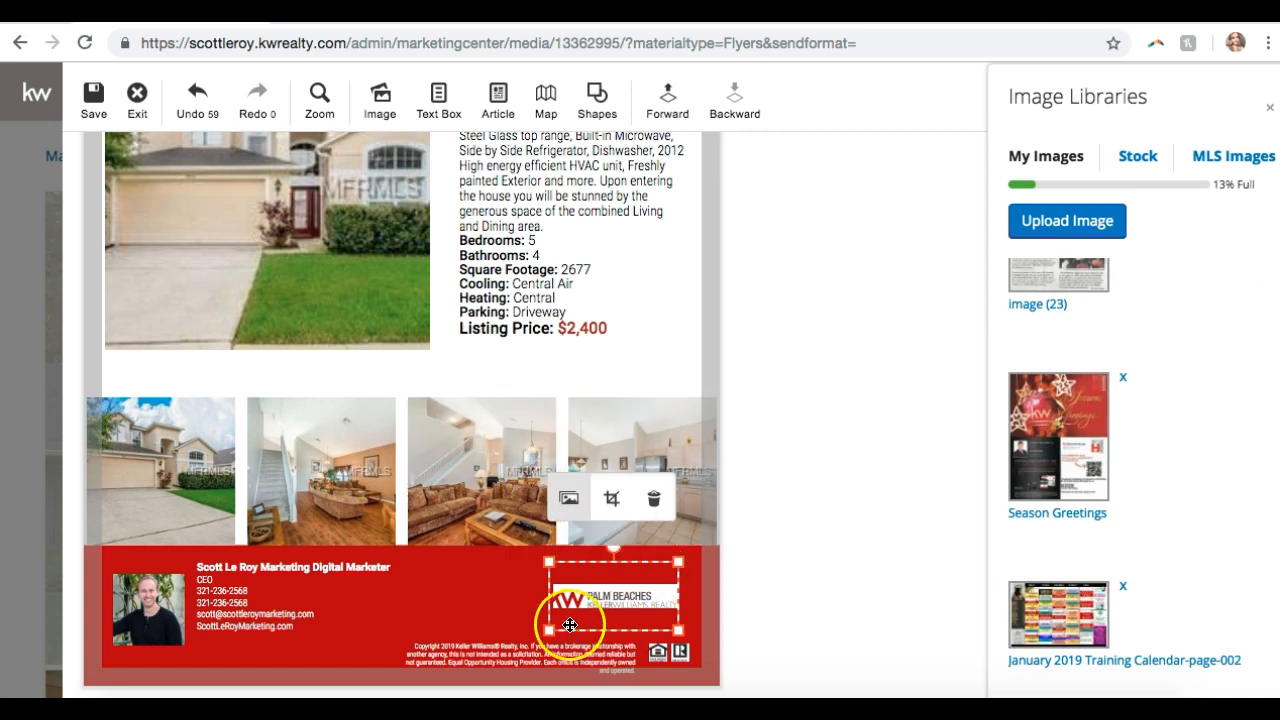
- Enlarge the Palm Beaches logo and position it beside the agent contact details
left_click(430, 637)
left_click_drag(549, 562, 369, 511)
left_click_drag(556, 562, 568, 598)
left_click(871, 565)
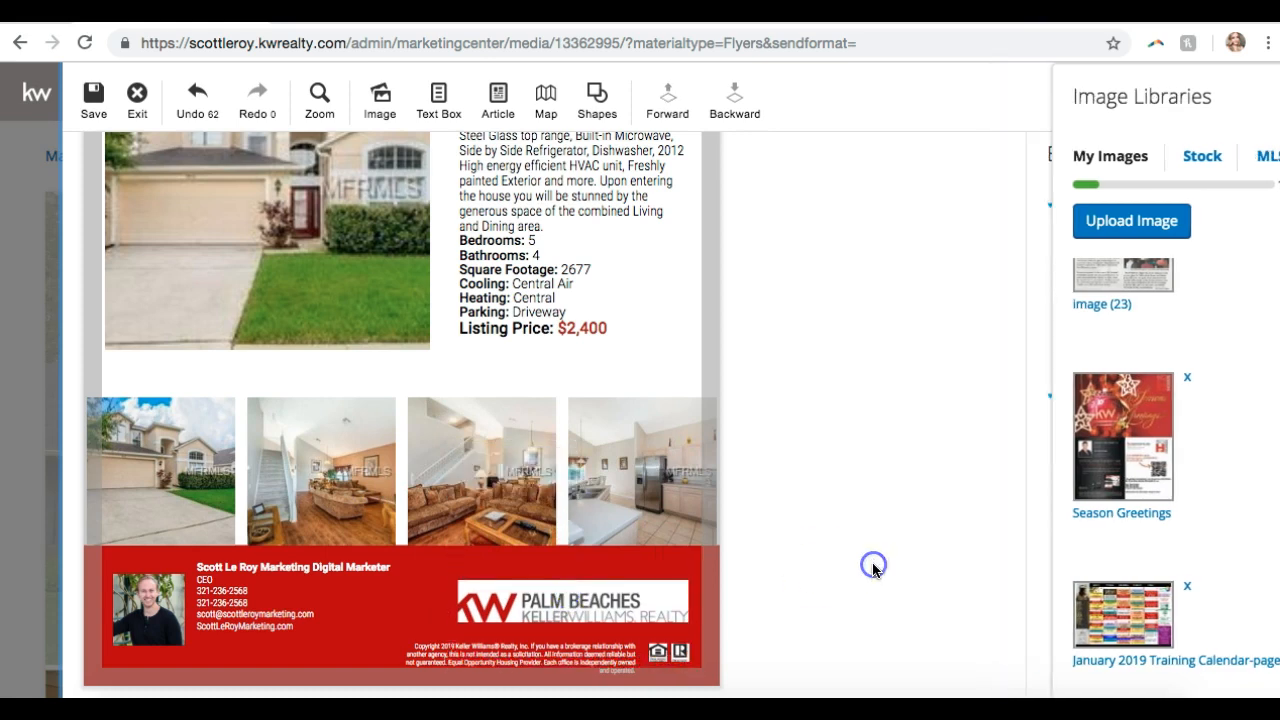
scroll(872, 570, "up", 3)
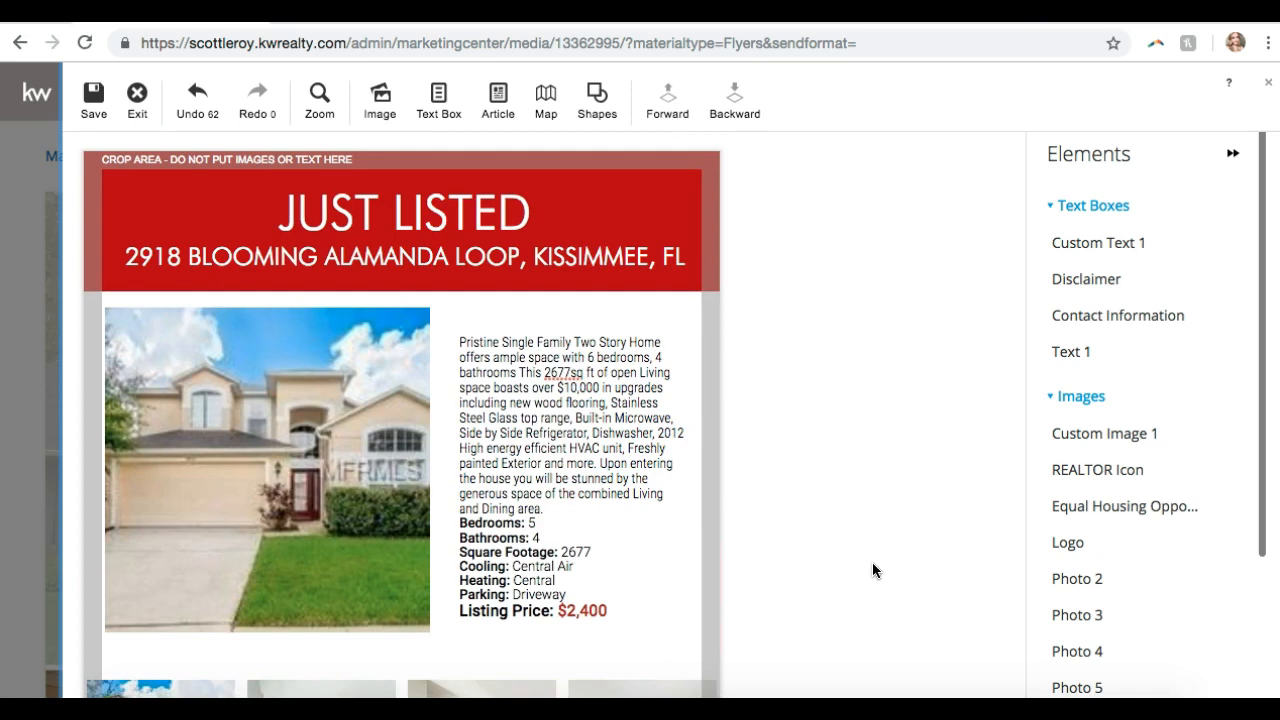
scroll(335, 448, "down", 3)
scroll(335, 448, "up", 3)
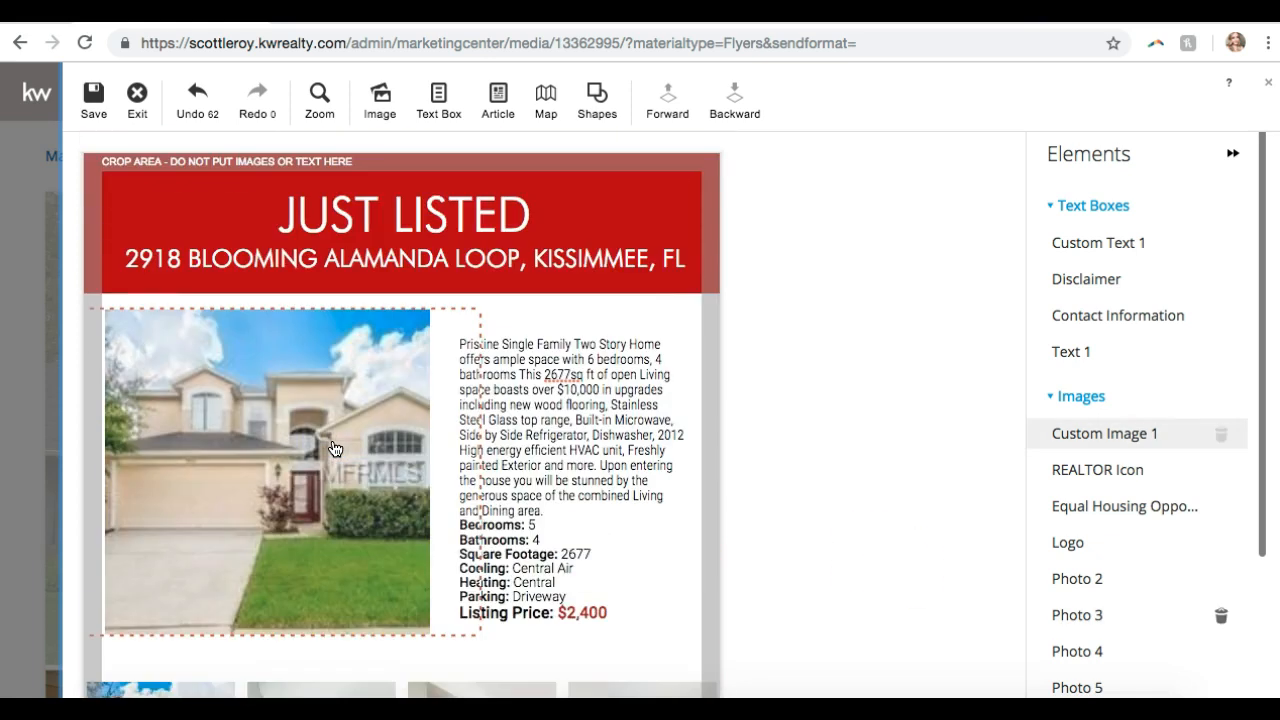
left_click(647, 461)
left_click(251, 214)
left_click(94, 94)
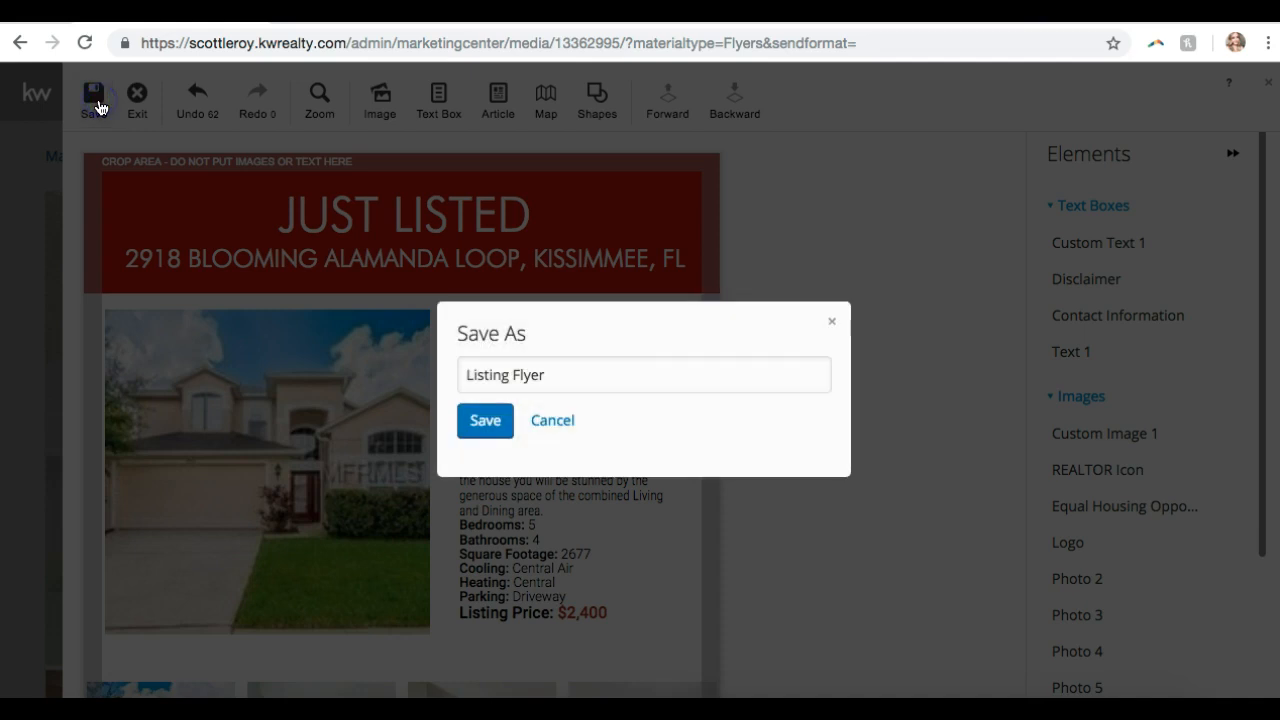
left_click(495, 444)
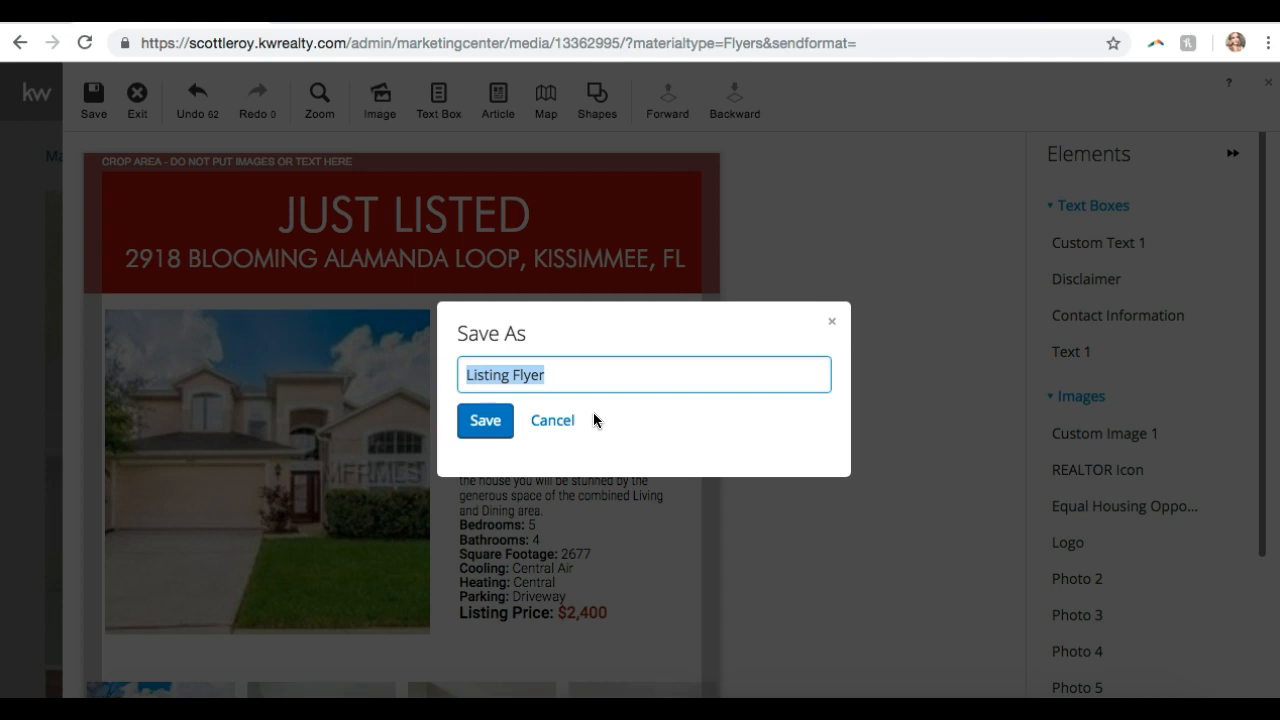
type("BLOOMIN")
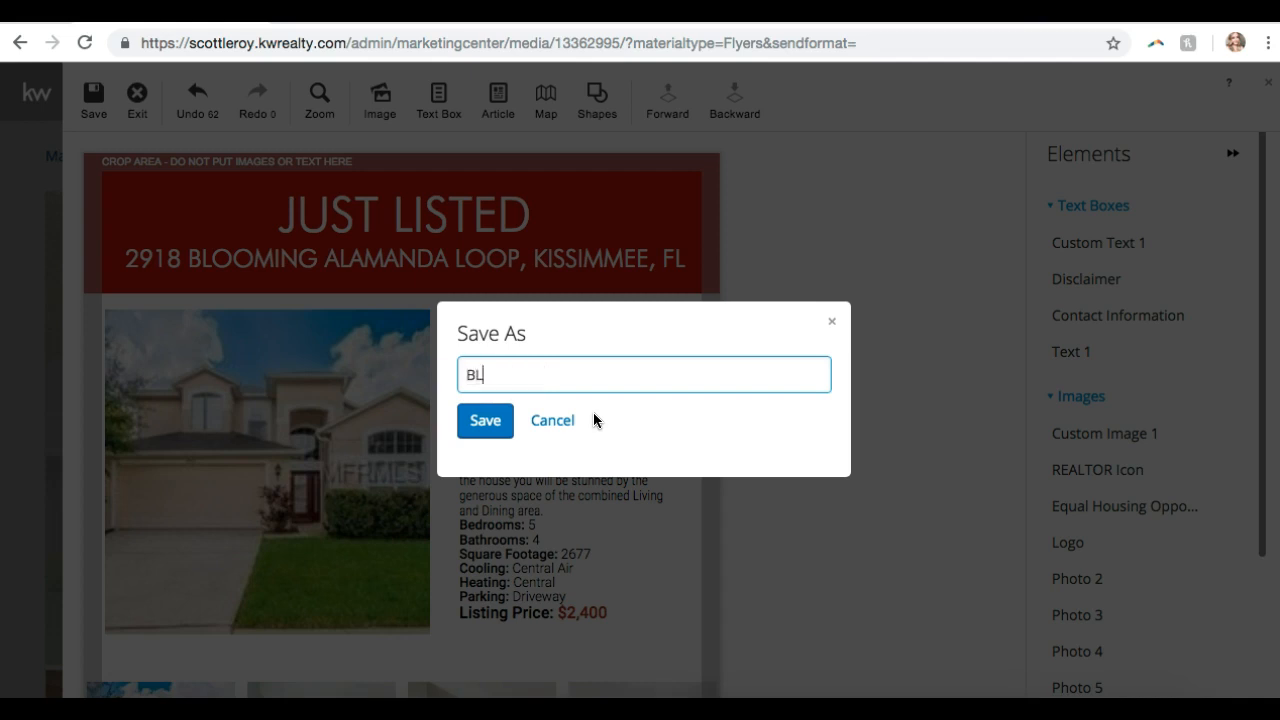
key("BackSpace")
key("BackSpace")
key("BackSpace")
key("BackSpace")
key("BackSpace")
key("BackSpace")
key("BackSpace")
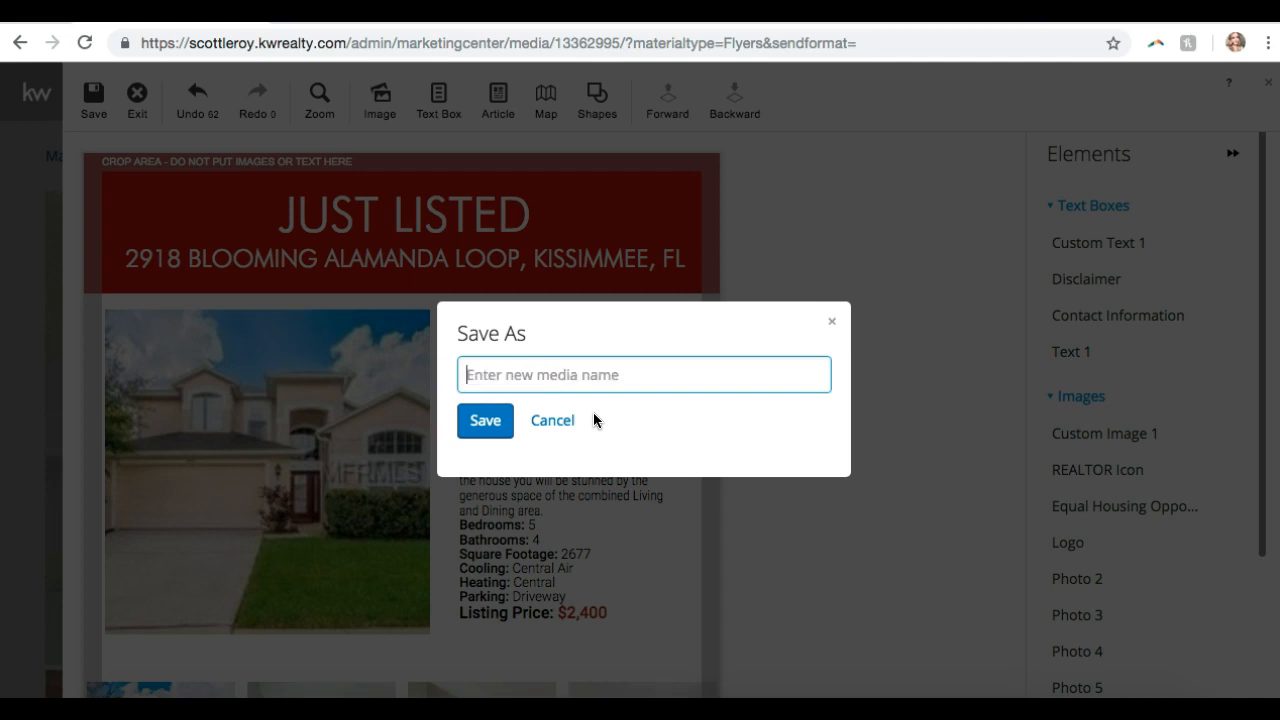
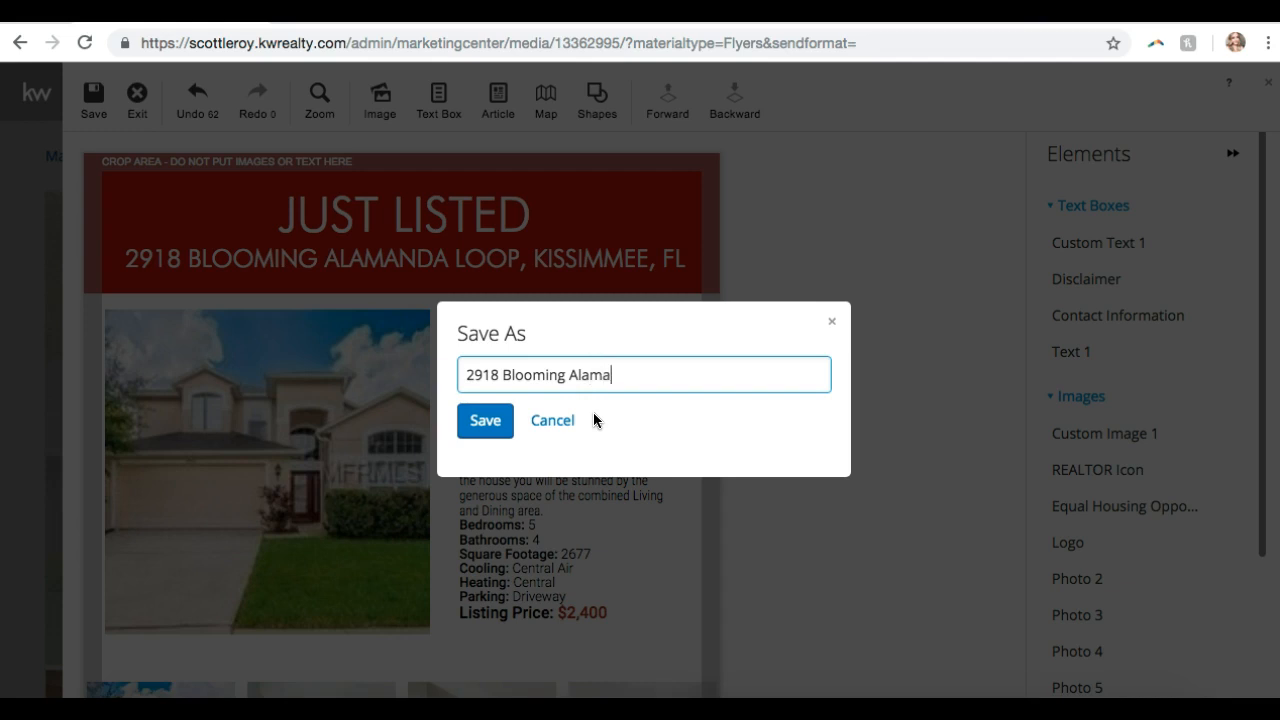
left_click(501, 434)
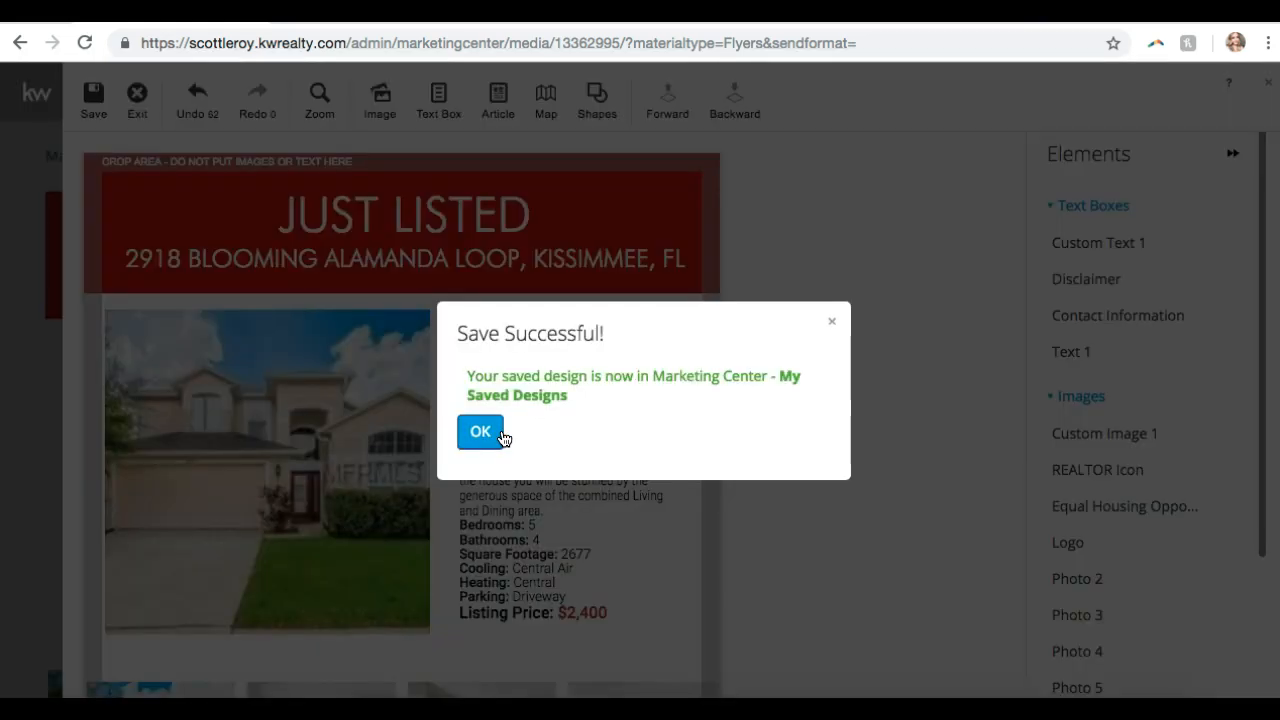
left_click(480, 432)
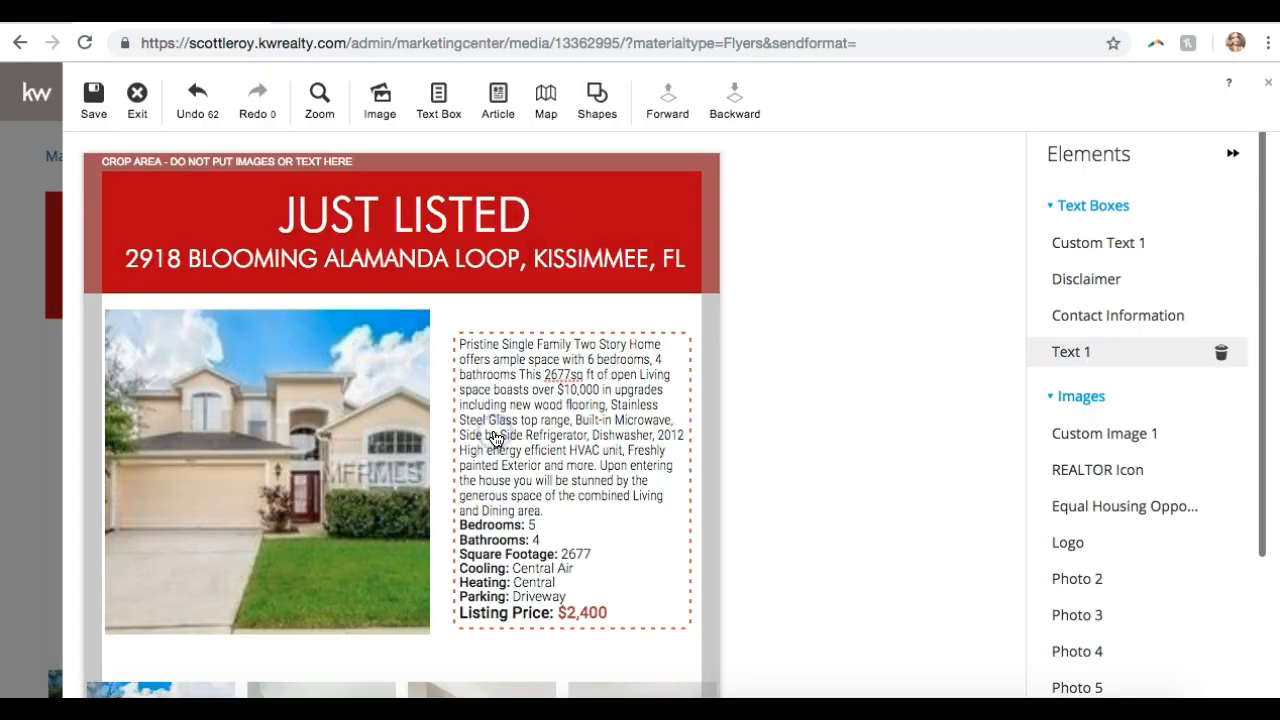
left_click(136, 114)
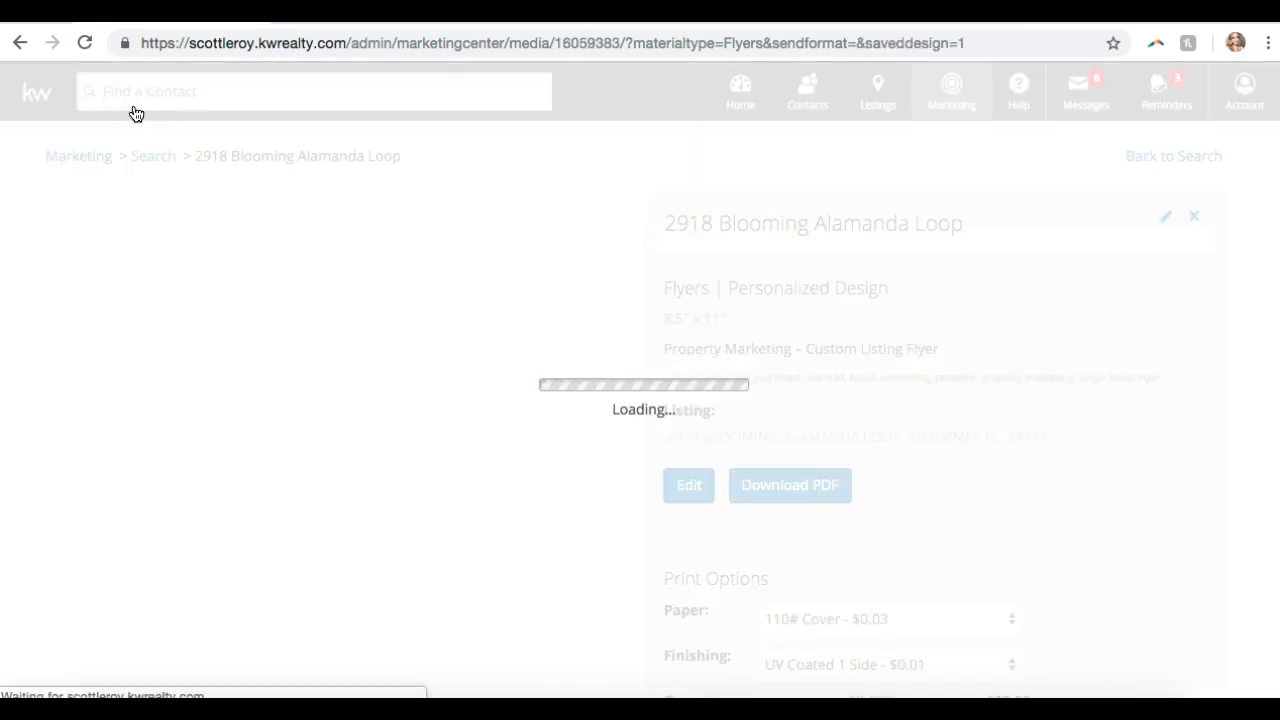
scroll(136, 114, "down", 5)
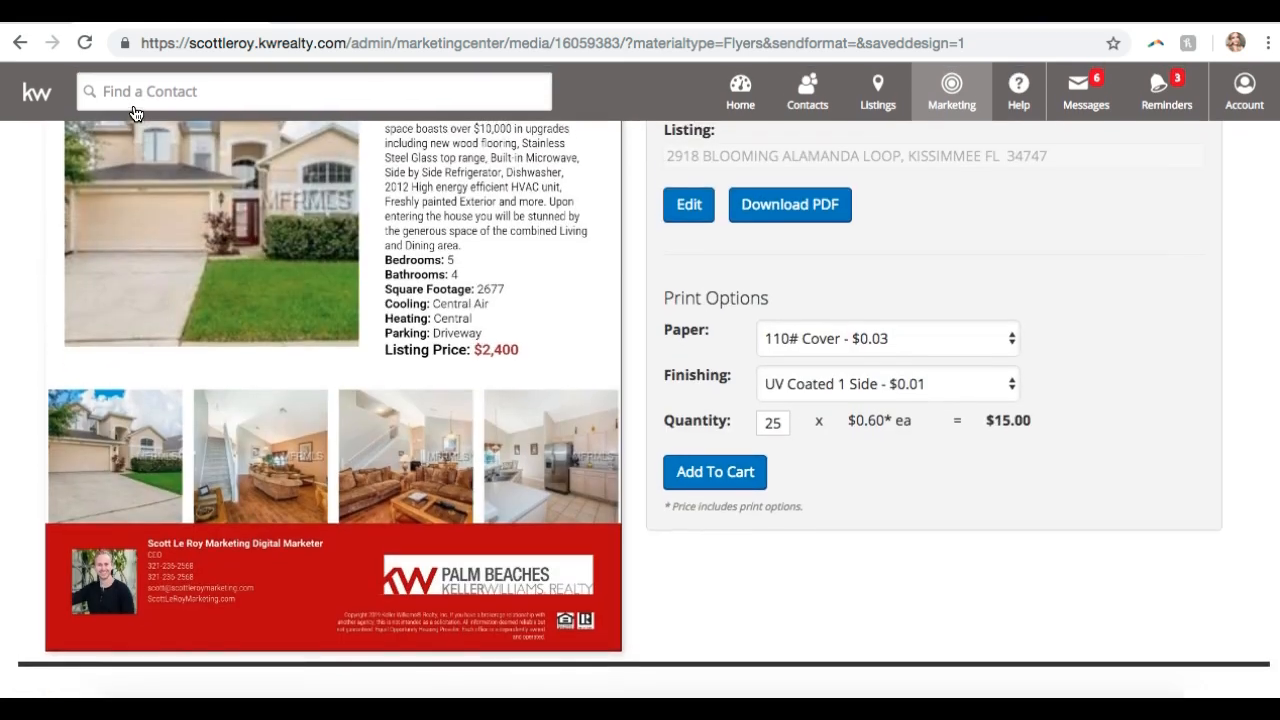
scroll(250, 250, "up", 5)
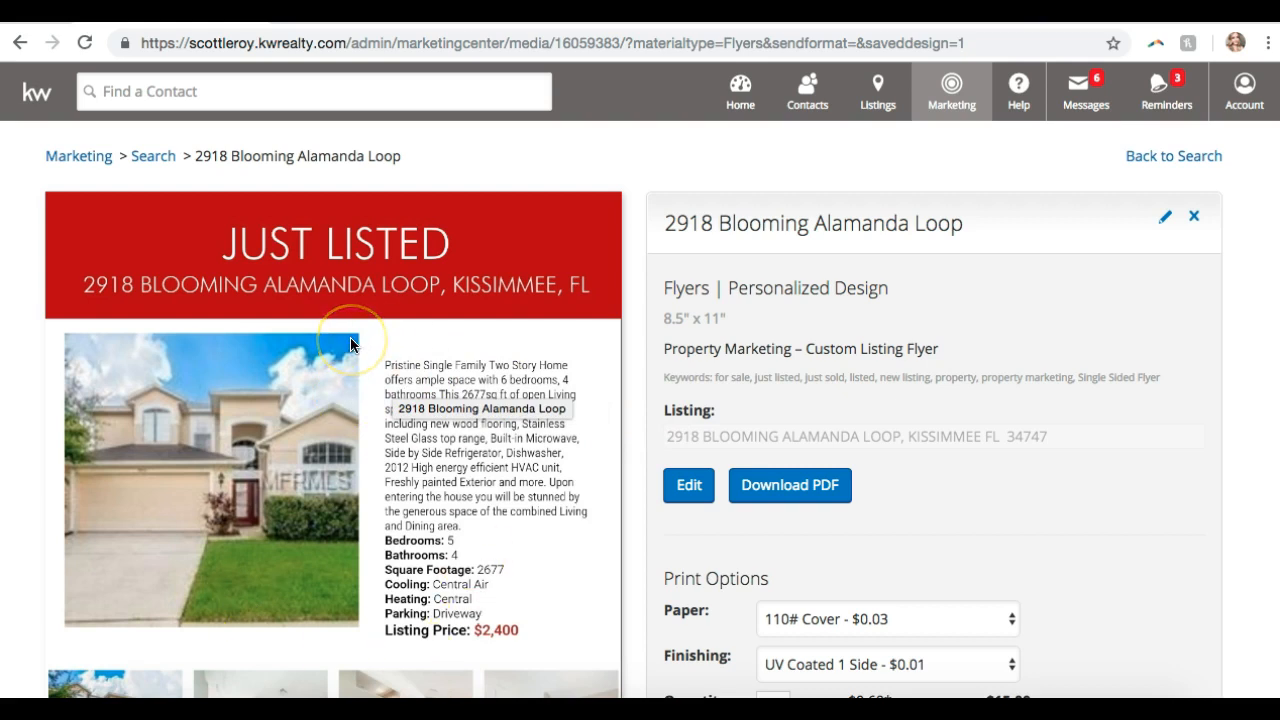
scroll(350, 345, "down", 3)
scroll(350, 345, "up", 3)
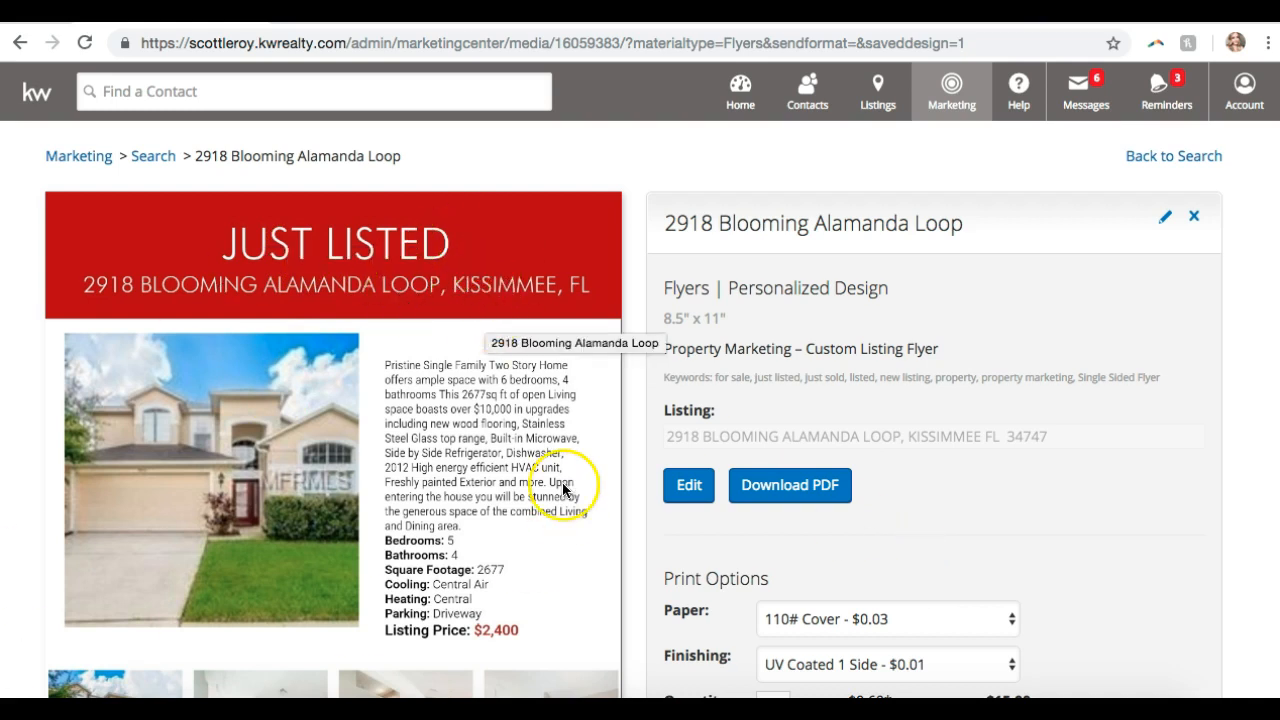
scroll(210, 330, "down", 3)
scroll(208, 338, "up", 3)
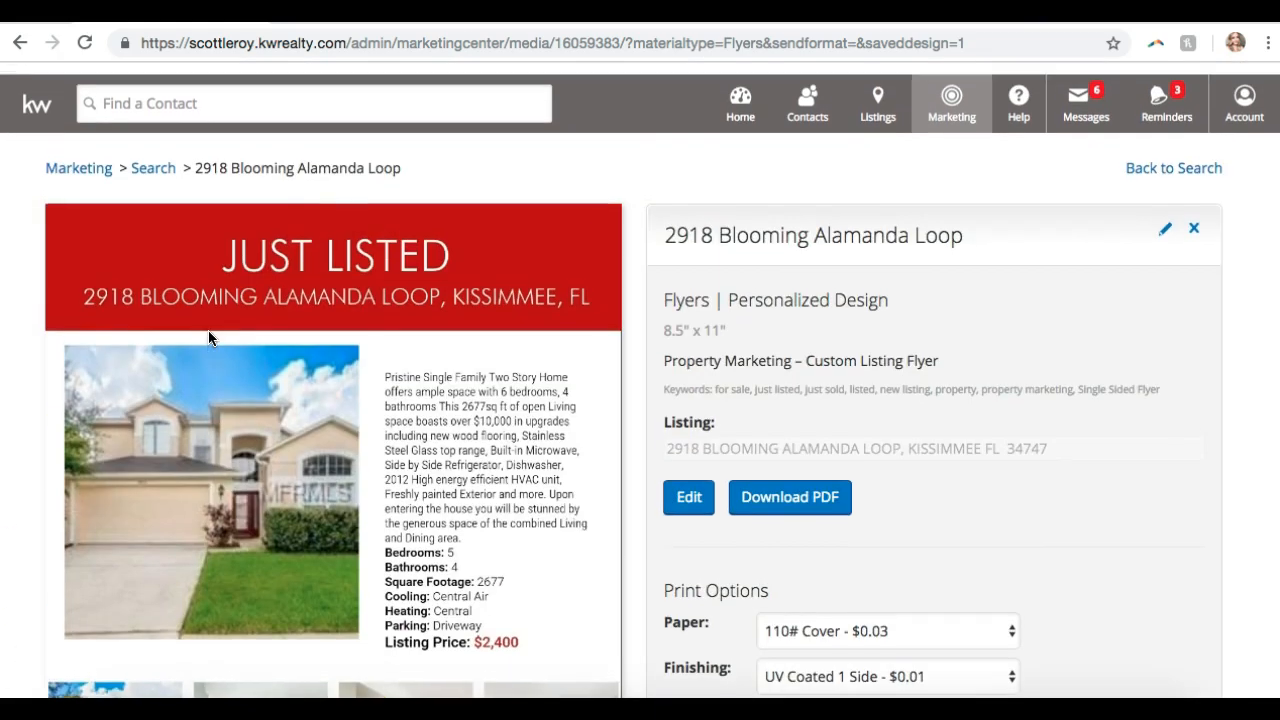
scroll(208, 338, "down", 3)
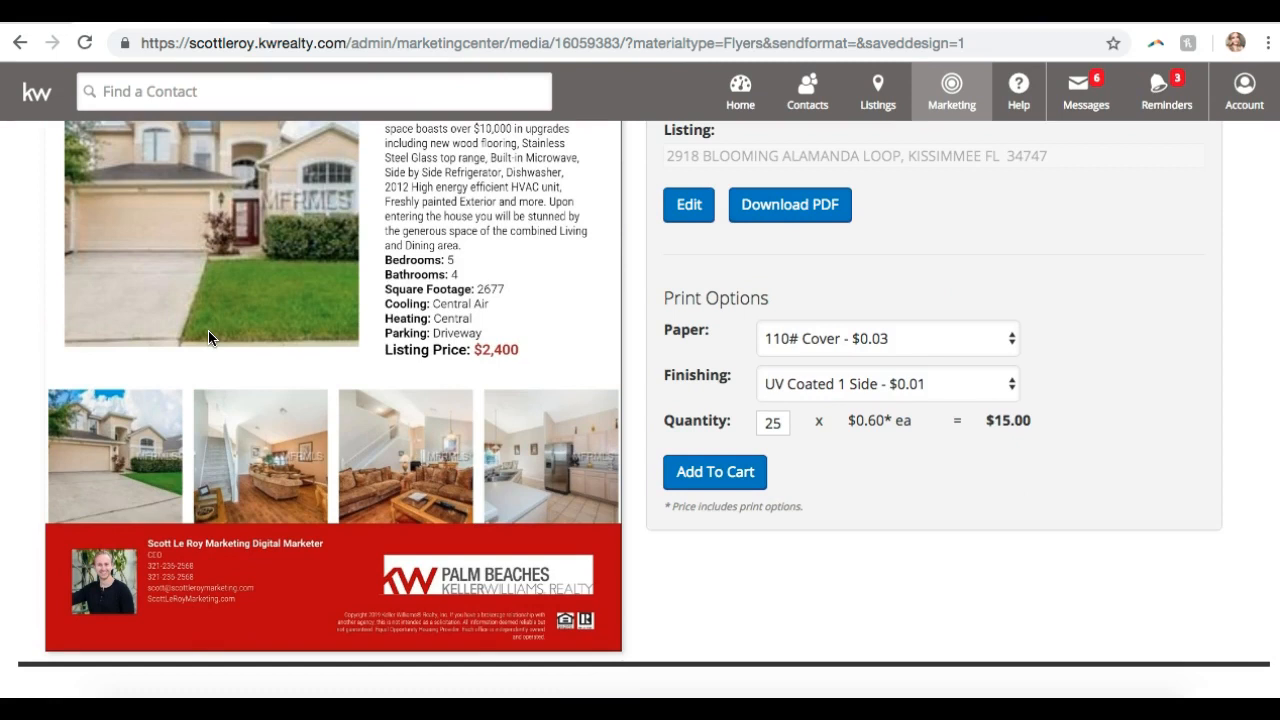
scroll(210, 338, "up", 3)
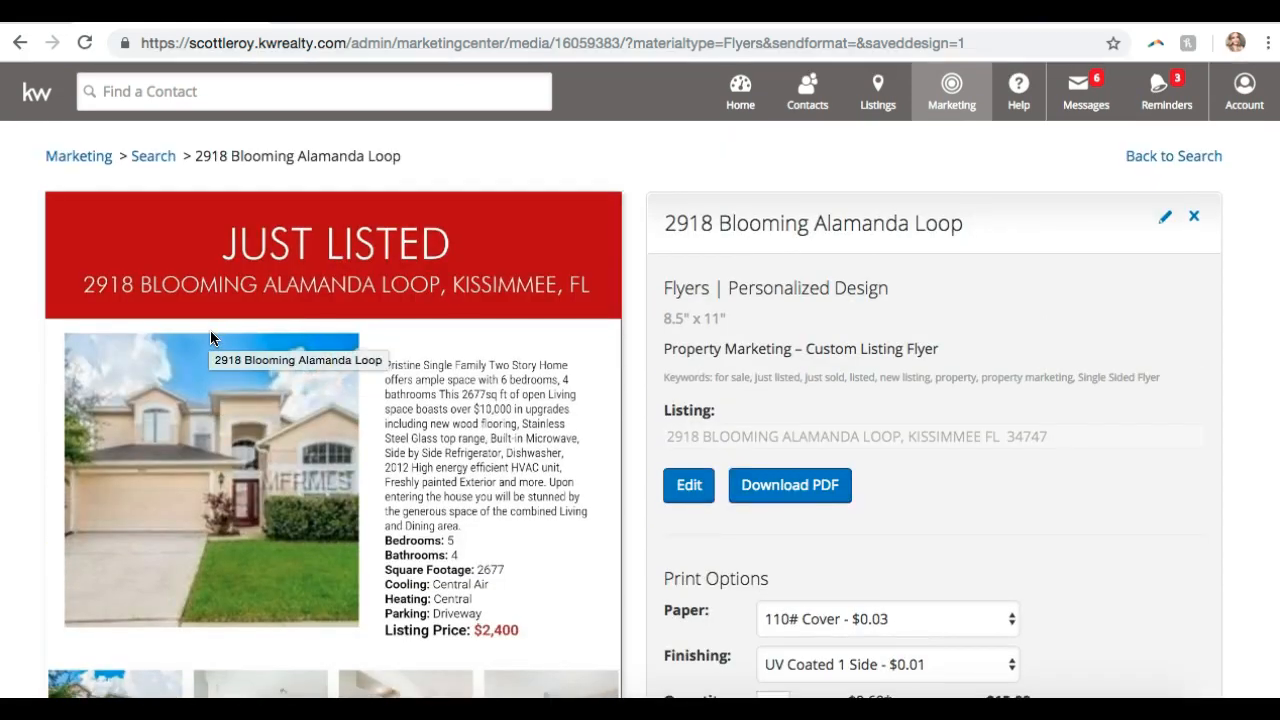
scroll(830, 440, "down", 2)
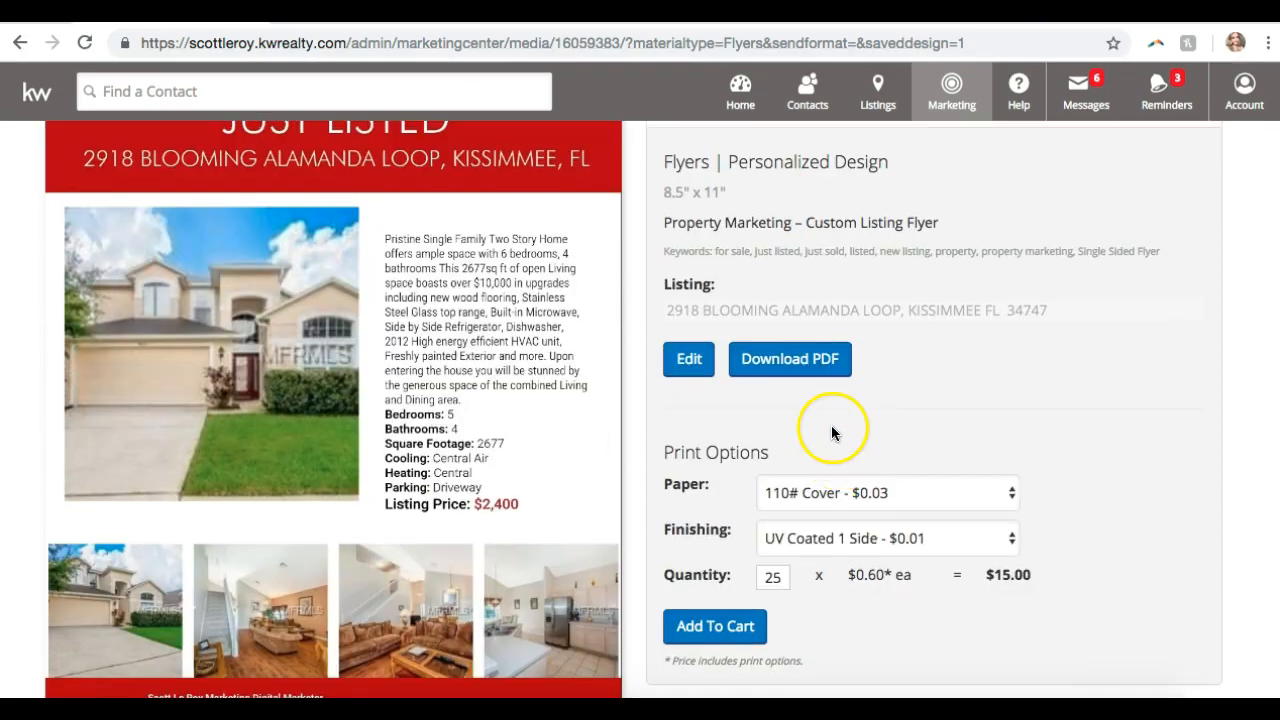
left_click(800, 362)
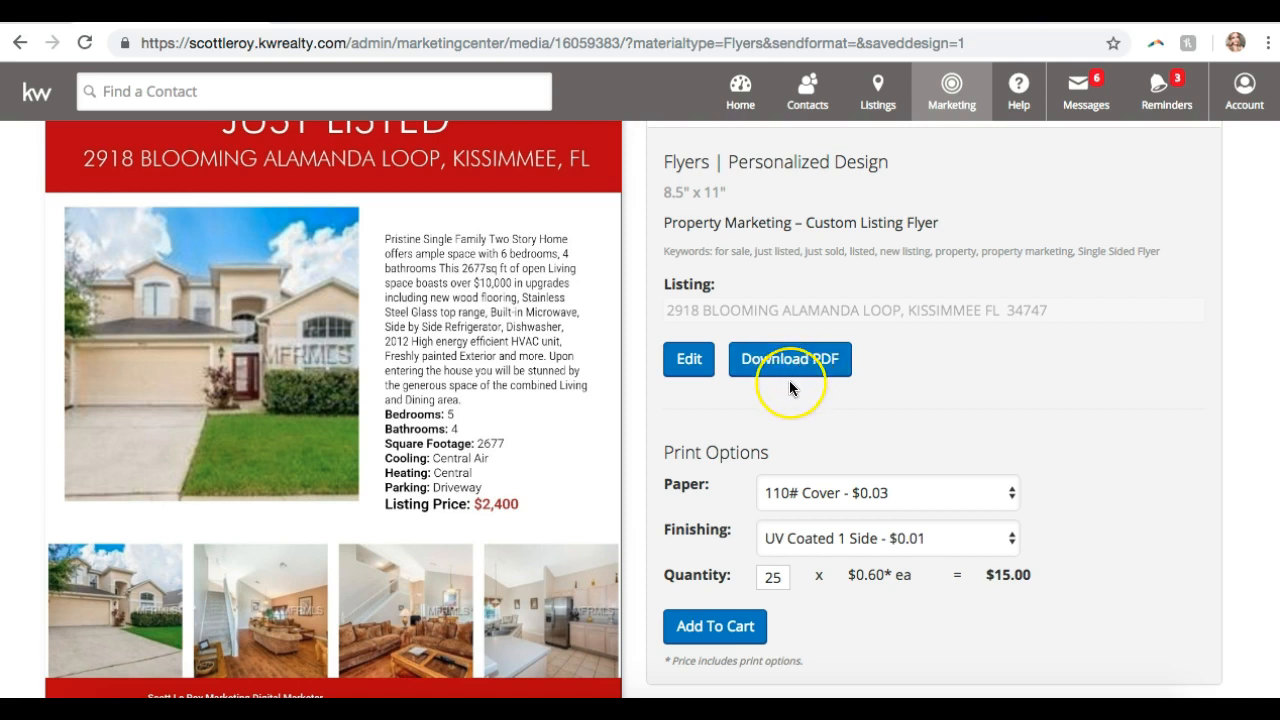
scroll(789, 384, "down", 2)
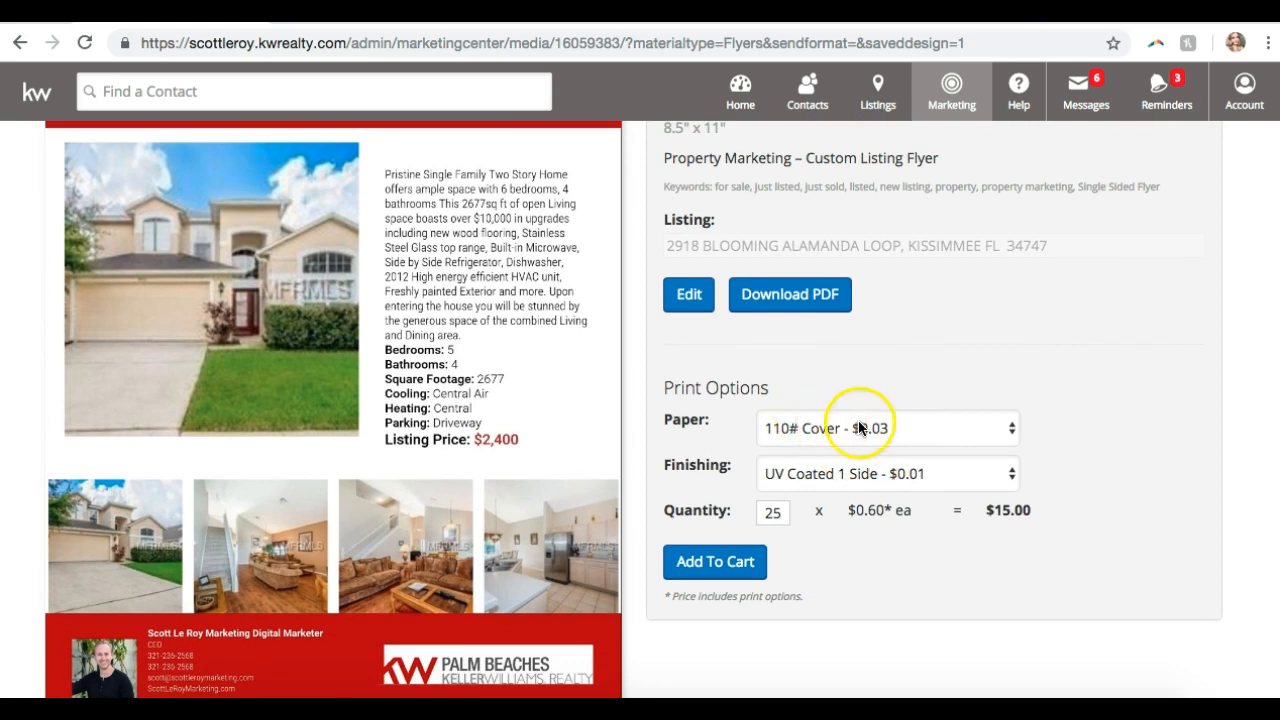
scroll(795, 525, "up", 4)
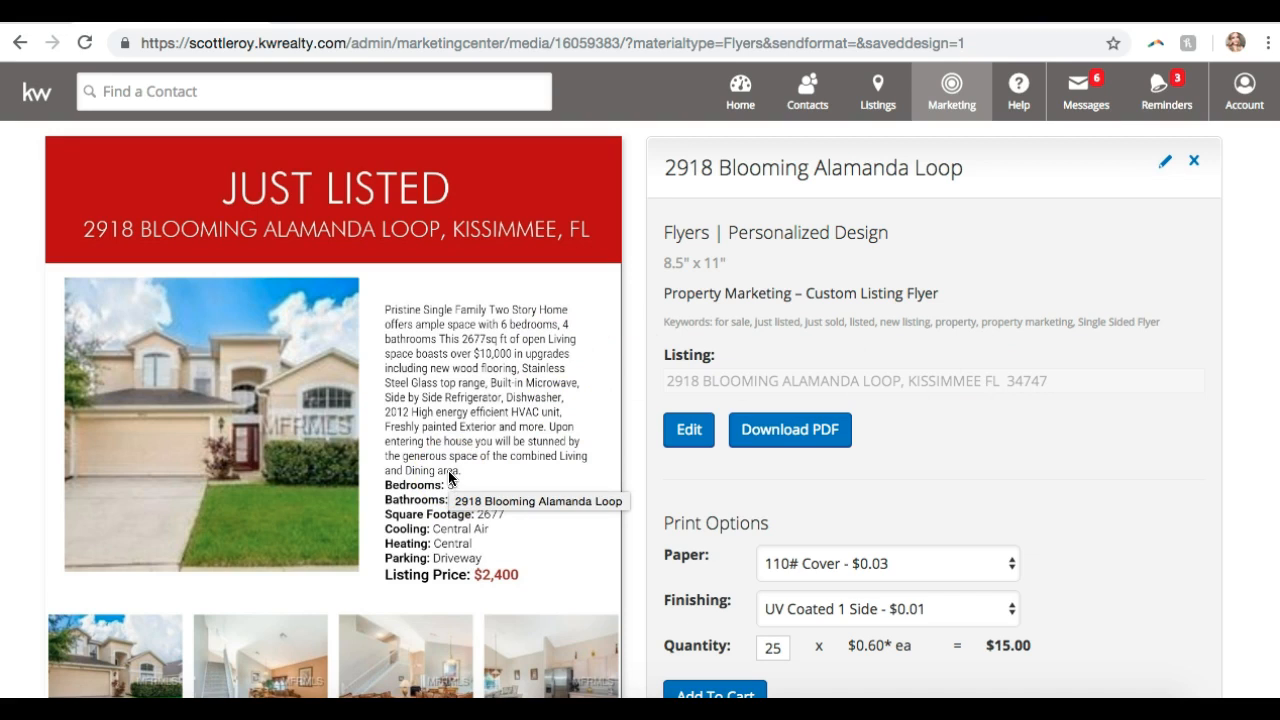
scroll(448, 470, "down", 5)
scroll(448, 470, "up", 4)
left_click(787, 404)
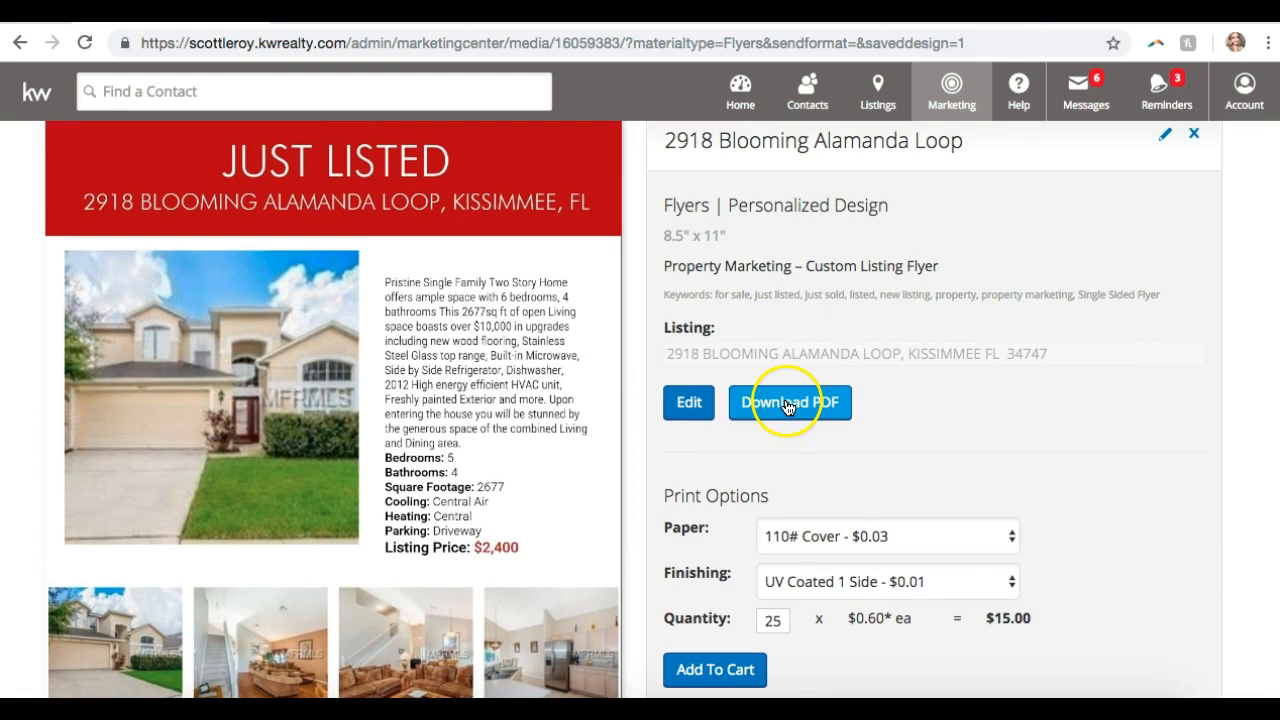
scroll(370, 375, "down", 3)
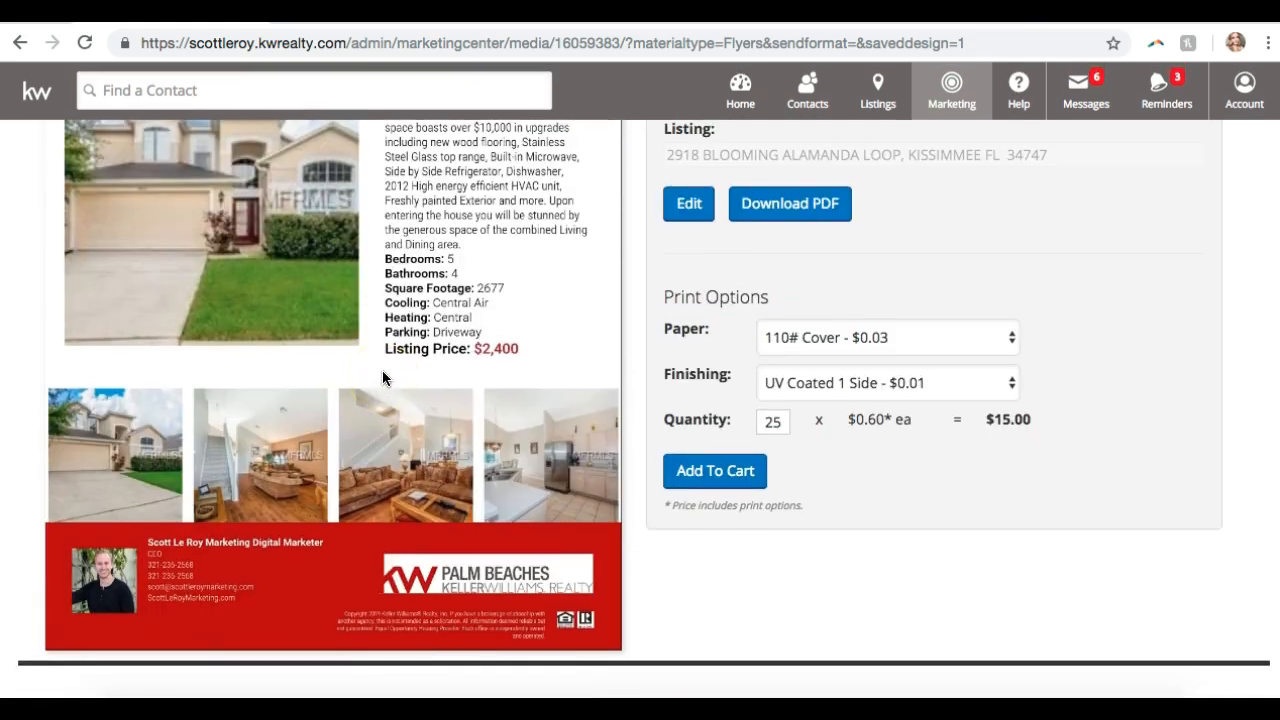
scroll(382, 378, "up", 2)
- Save the house photo as a JPG under its default name and dismiss the download notice
right_click(321, 349)
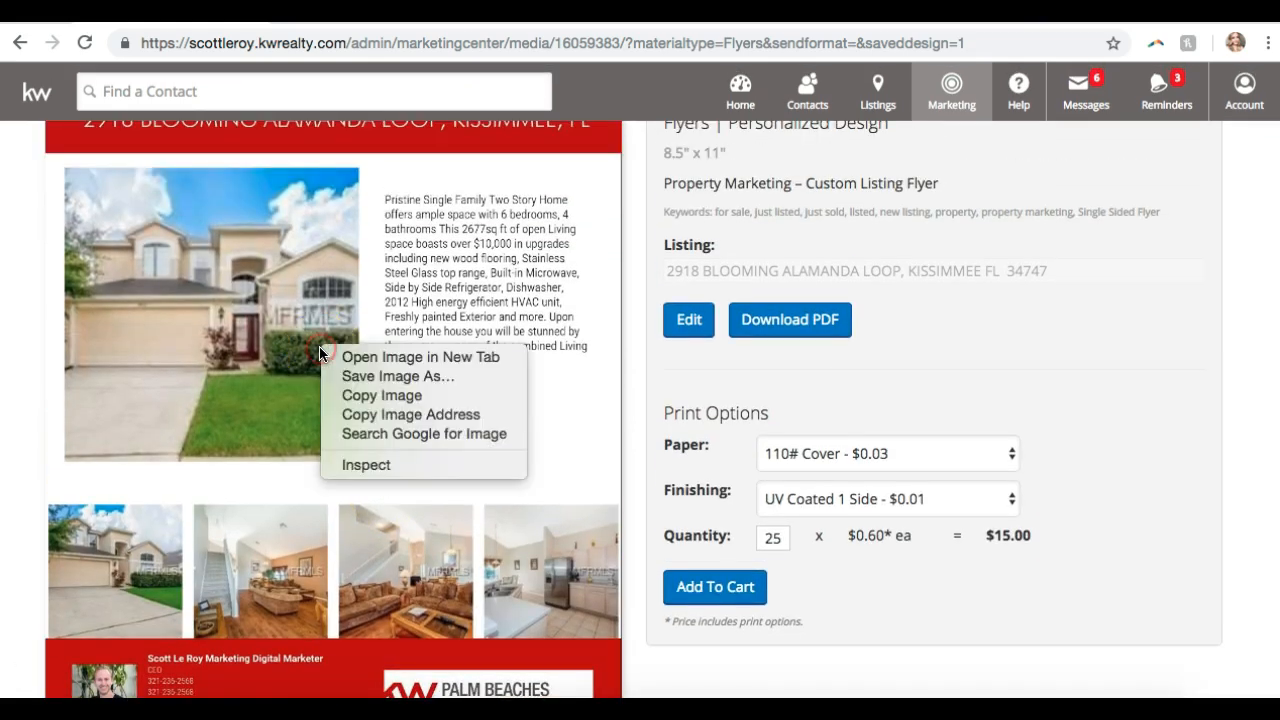
left_click(361, 377)
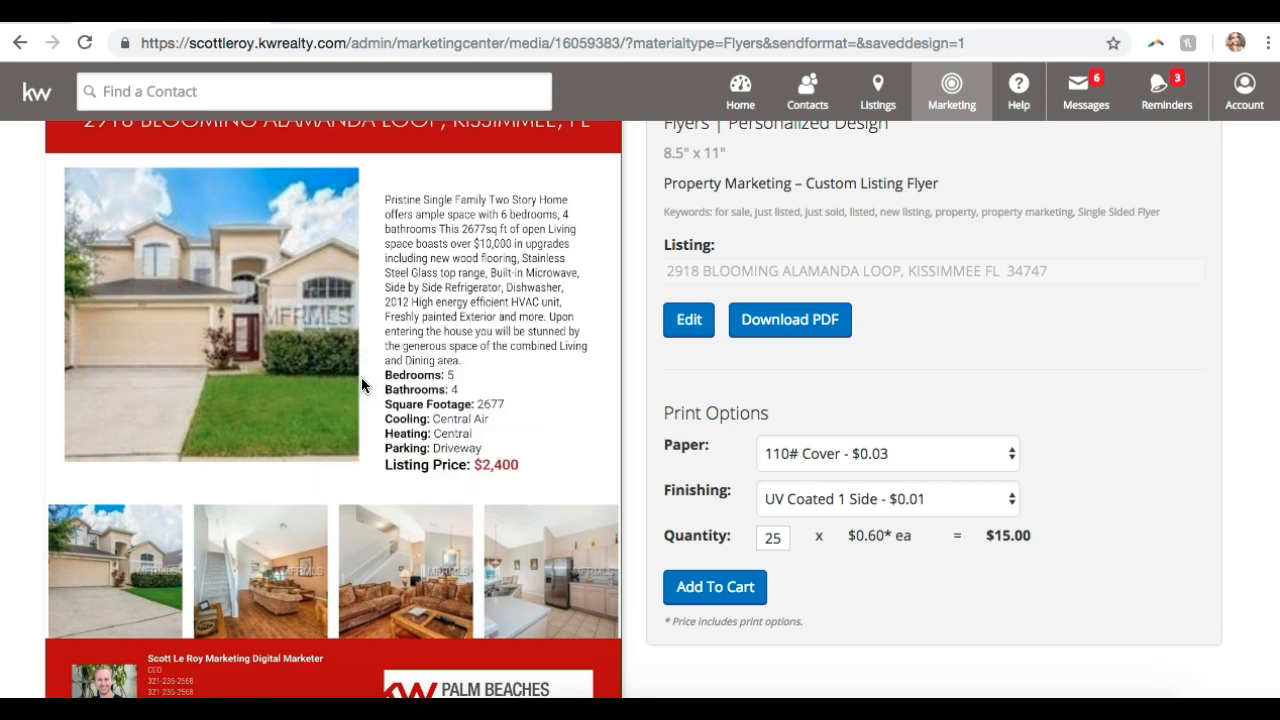
key("Return")
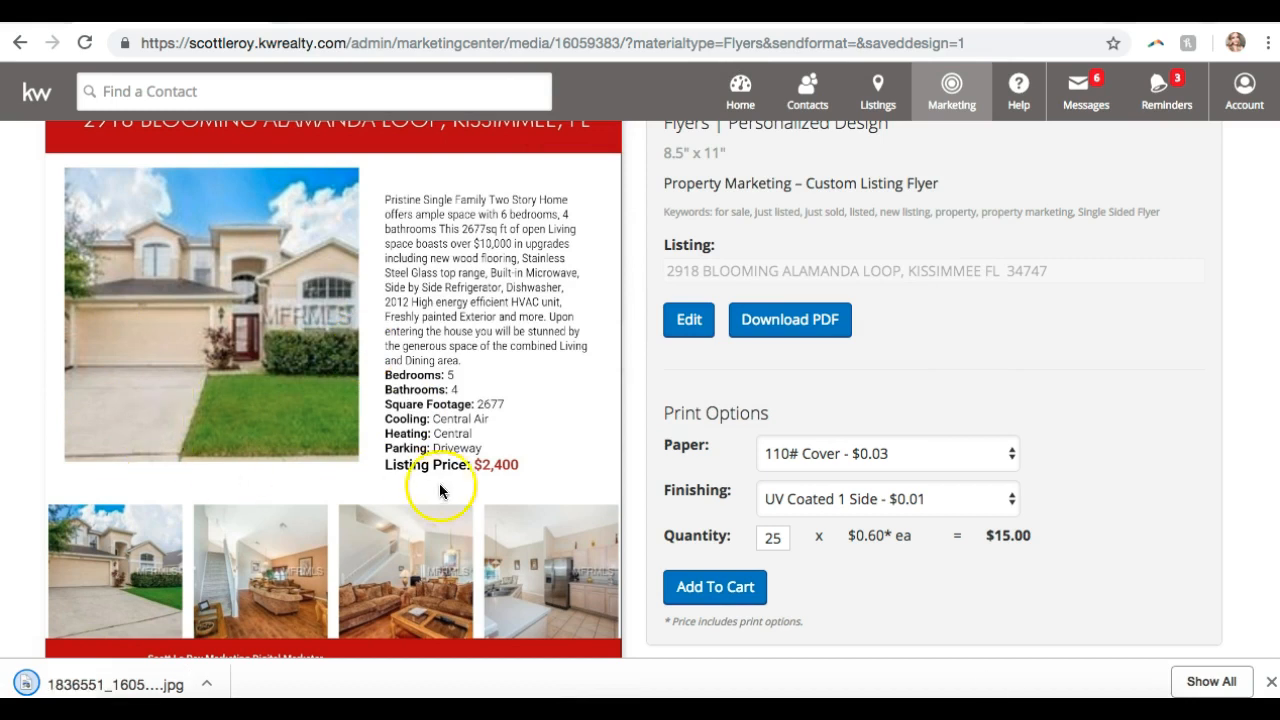
left_click(1271, 681)
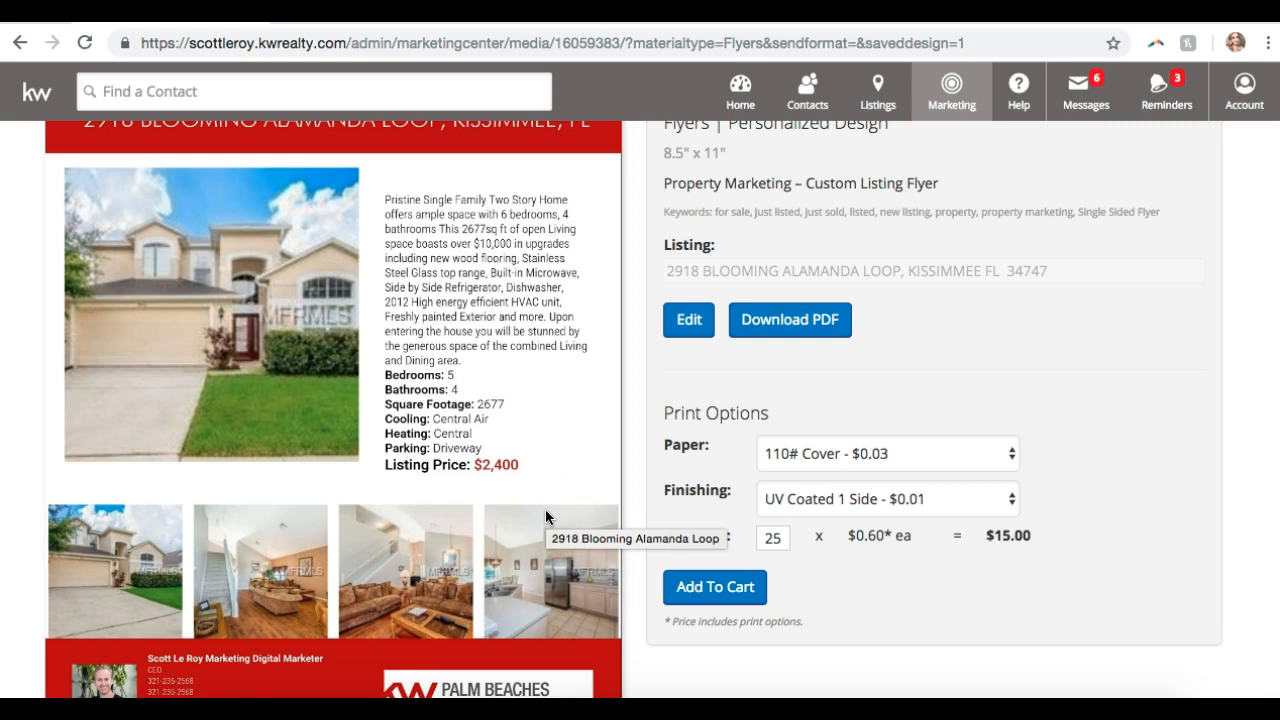
scroll(214, 246, "up", 3)
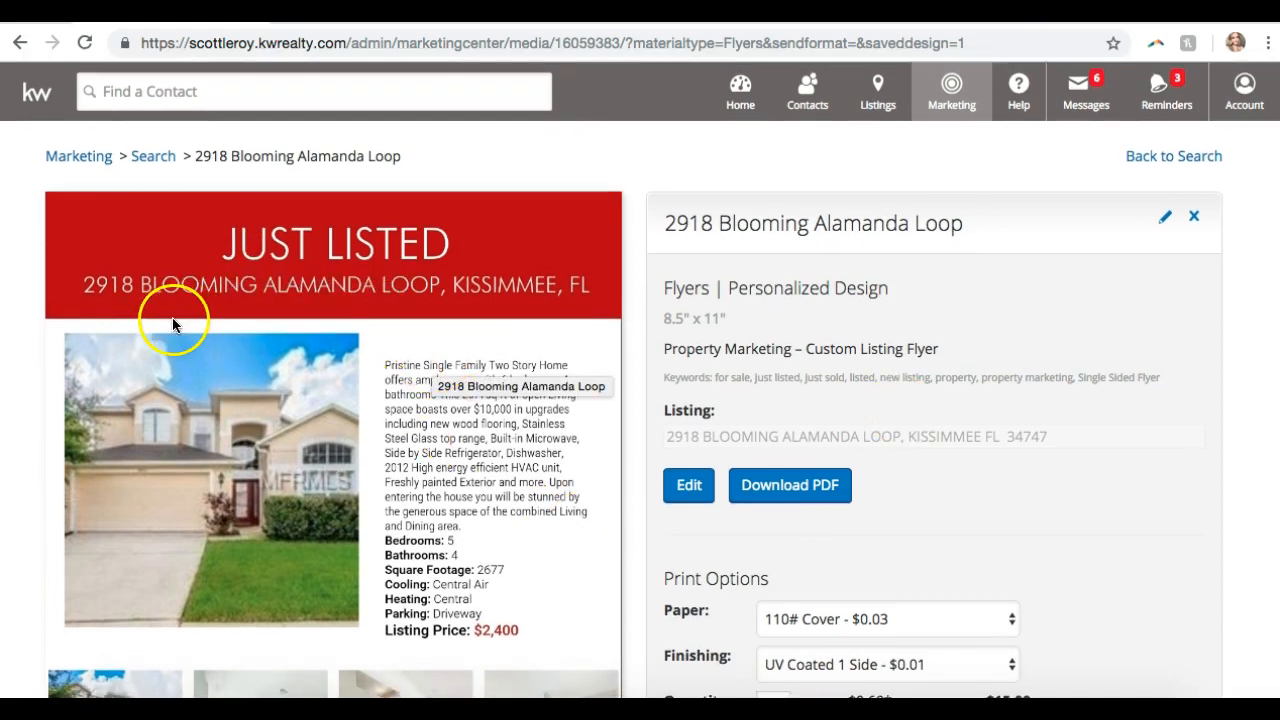
scroll(286, 350, "down", 1)
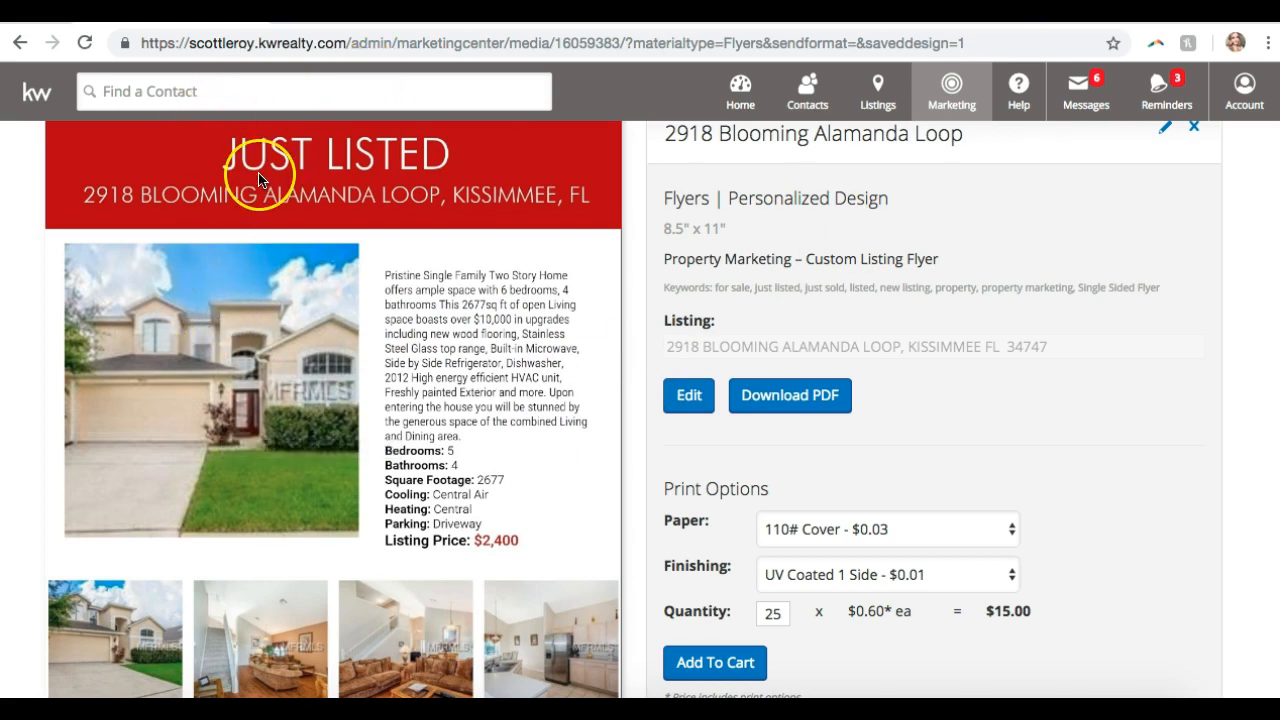
scroll(258, 178, "up", 2)
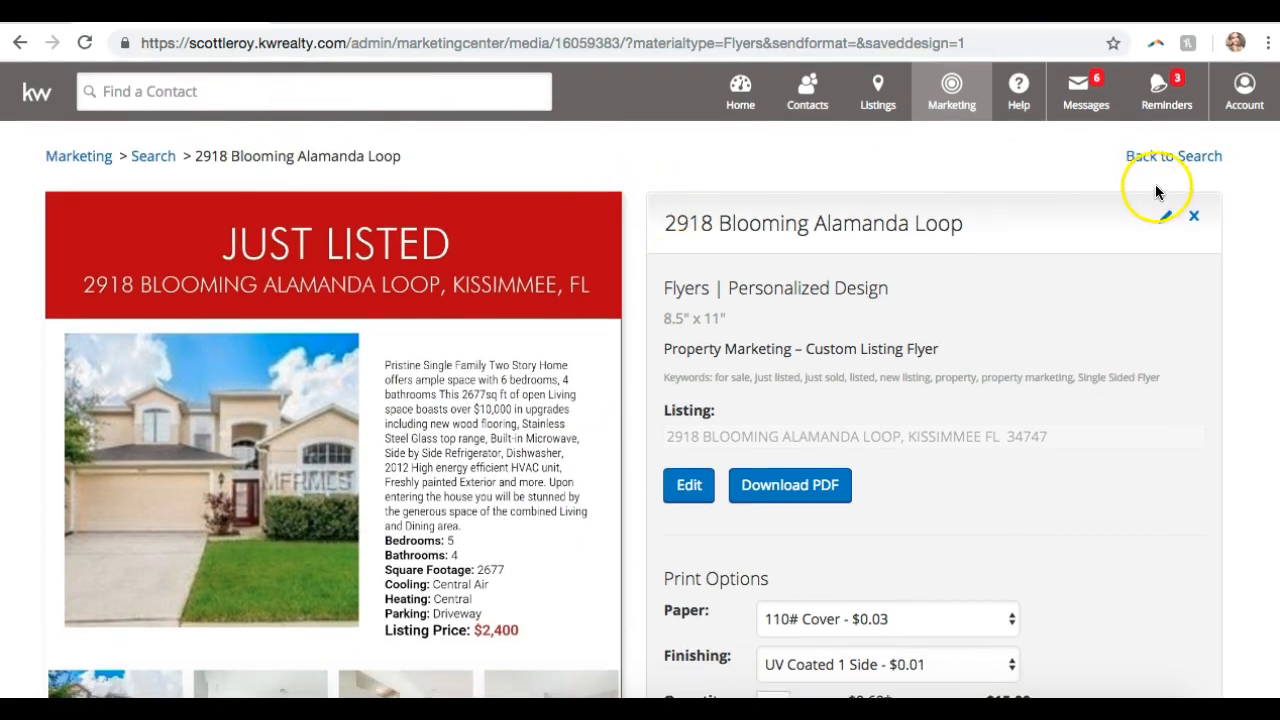
left_click(1205, 158)
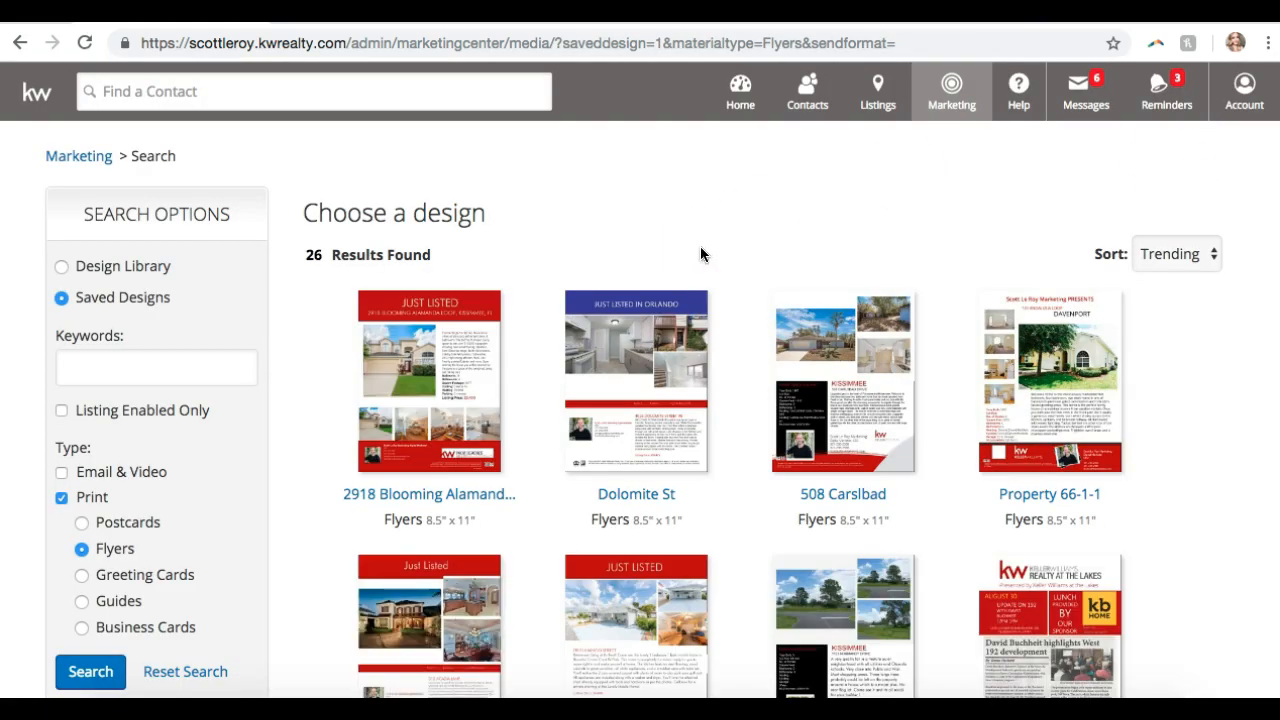
scroll(700, 246, "down", 8)
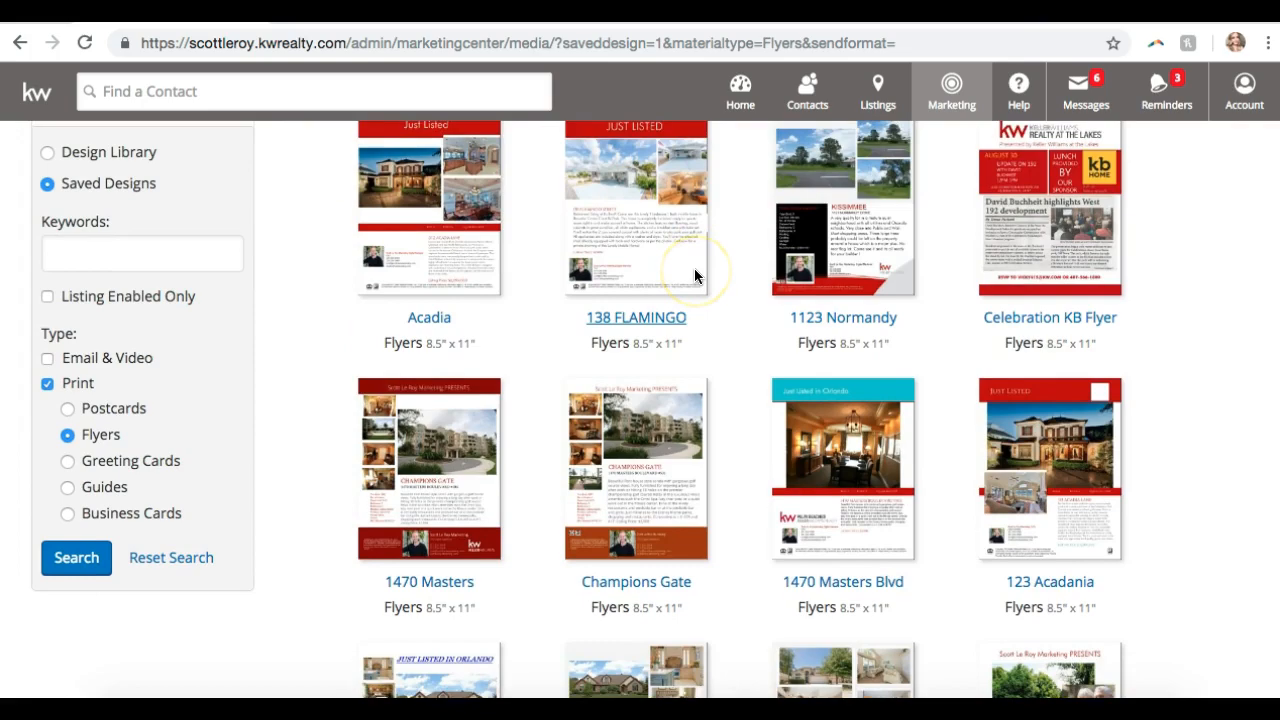
scroll(694, 268, "down", 7)
scroll(694, 276, "up", 3)
scroll(695, 276, "up", 8)
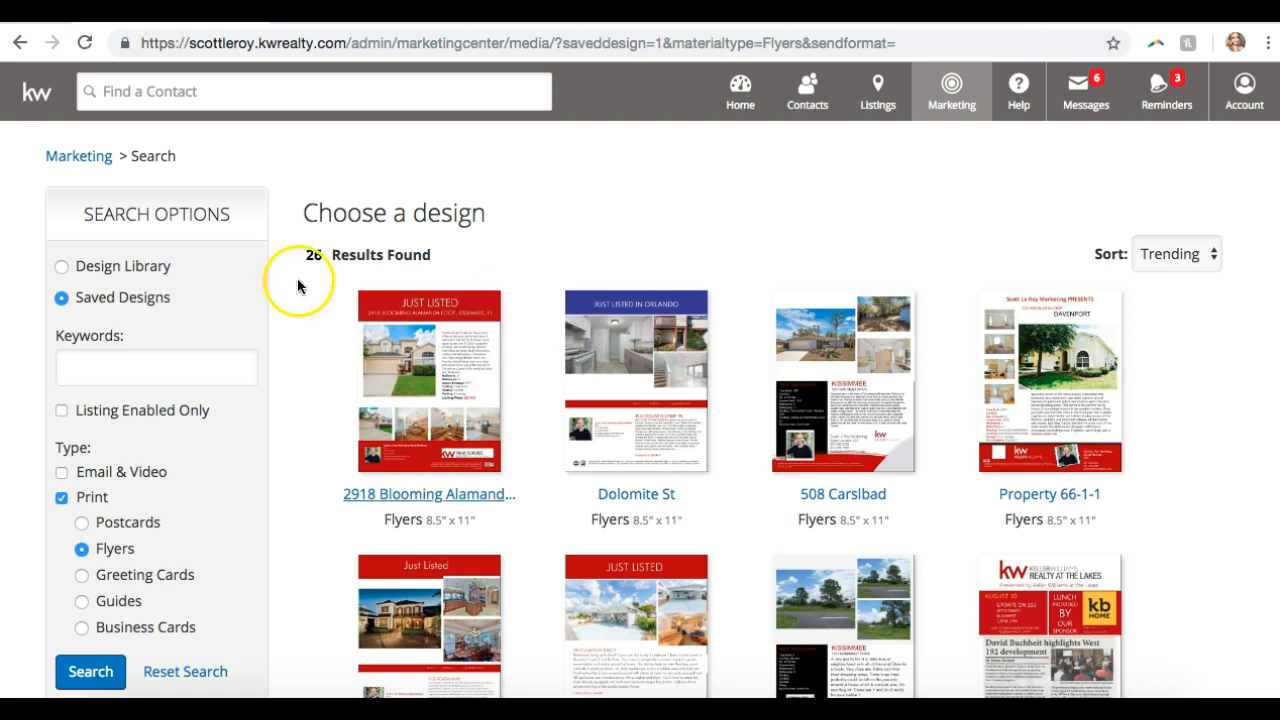
- Open the scottleroymarketing.com website from the address bar
left_click(278, 44)
type("scot")
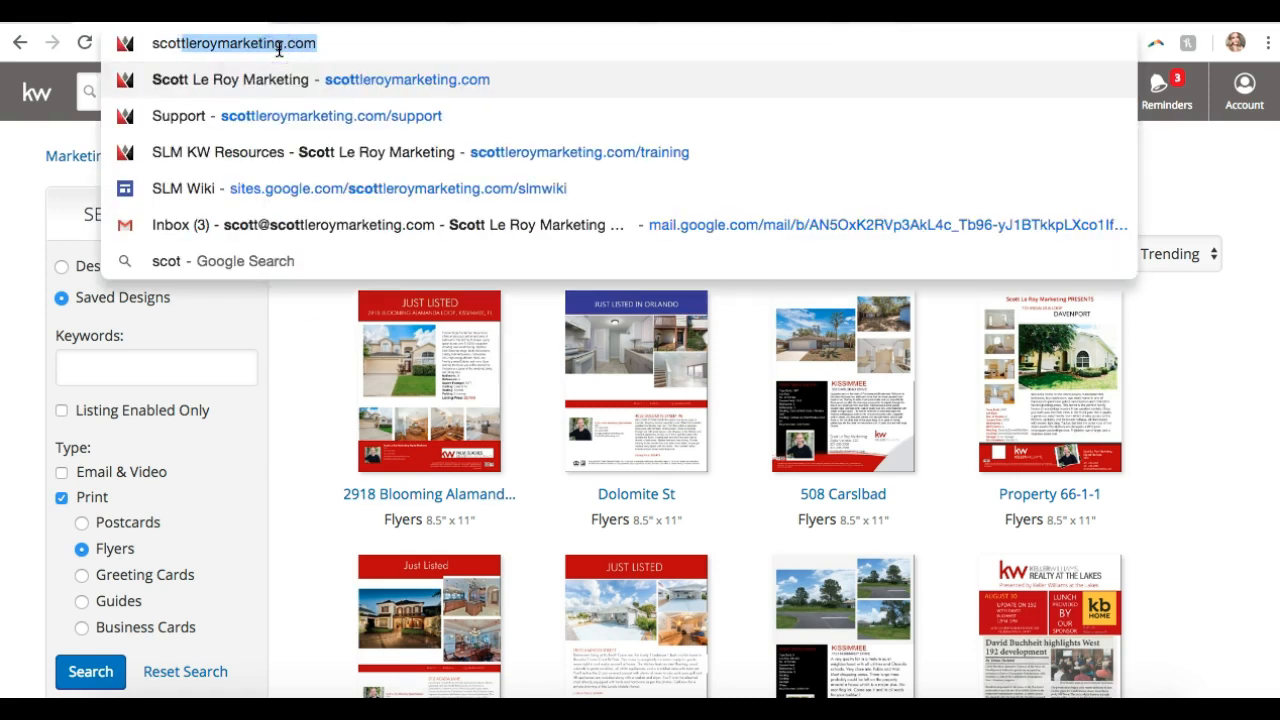
key("Return")
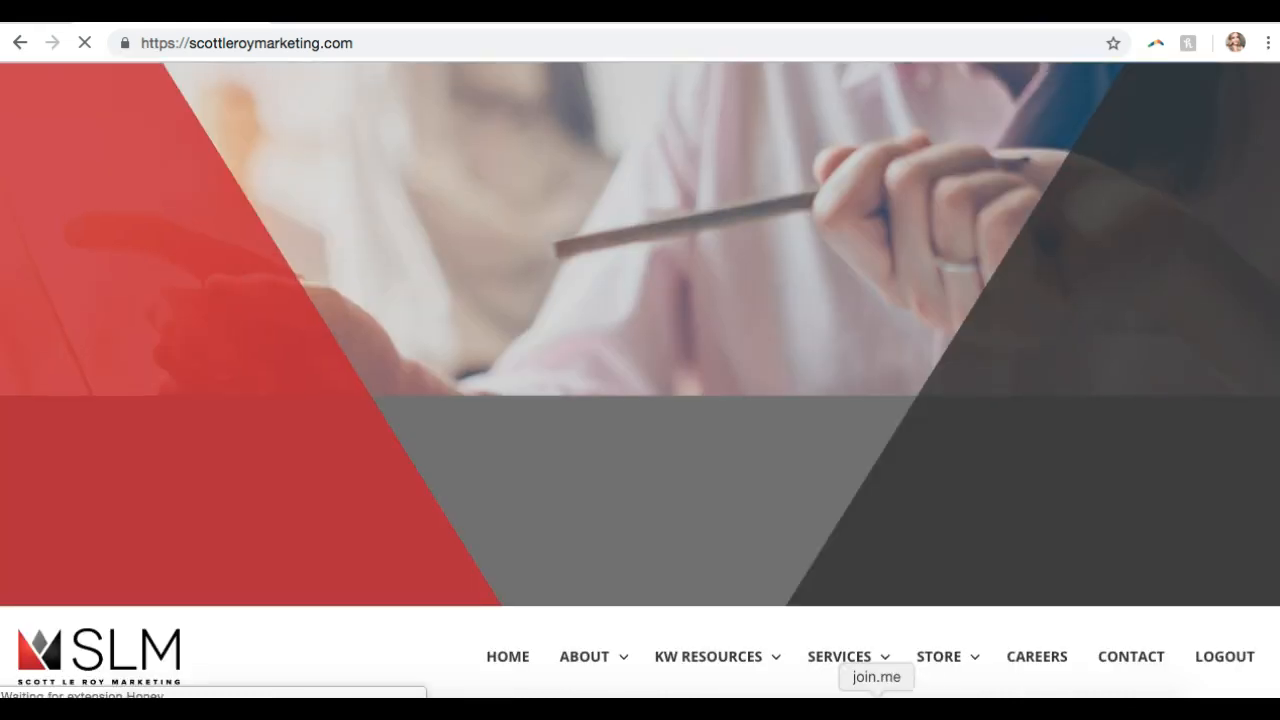
- Send youtube.com/scottleroymarketing to everyone in the join.me chat, then close the chat
left_click(877, 700)
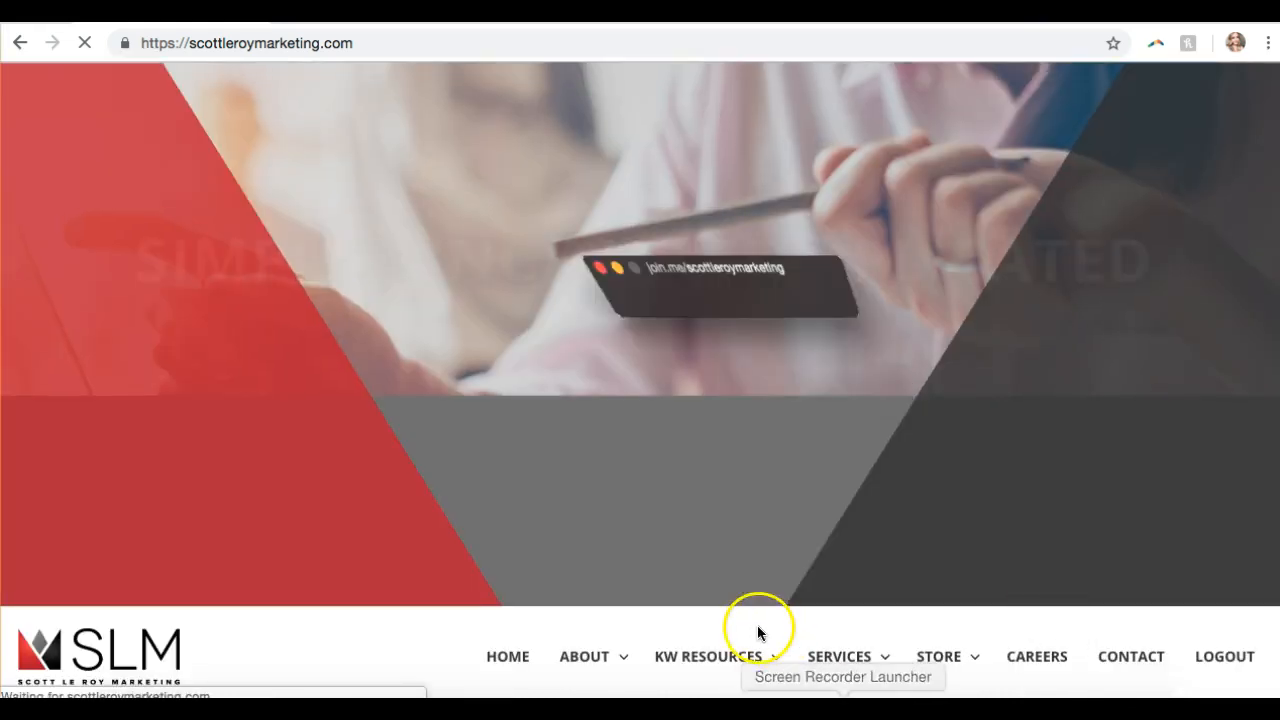
left_click(586, 42)
left_click(655, 552)
type("scottler")
key("alt+BackSpace")
type("you")
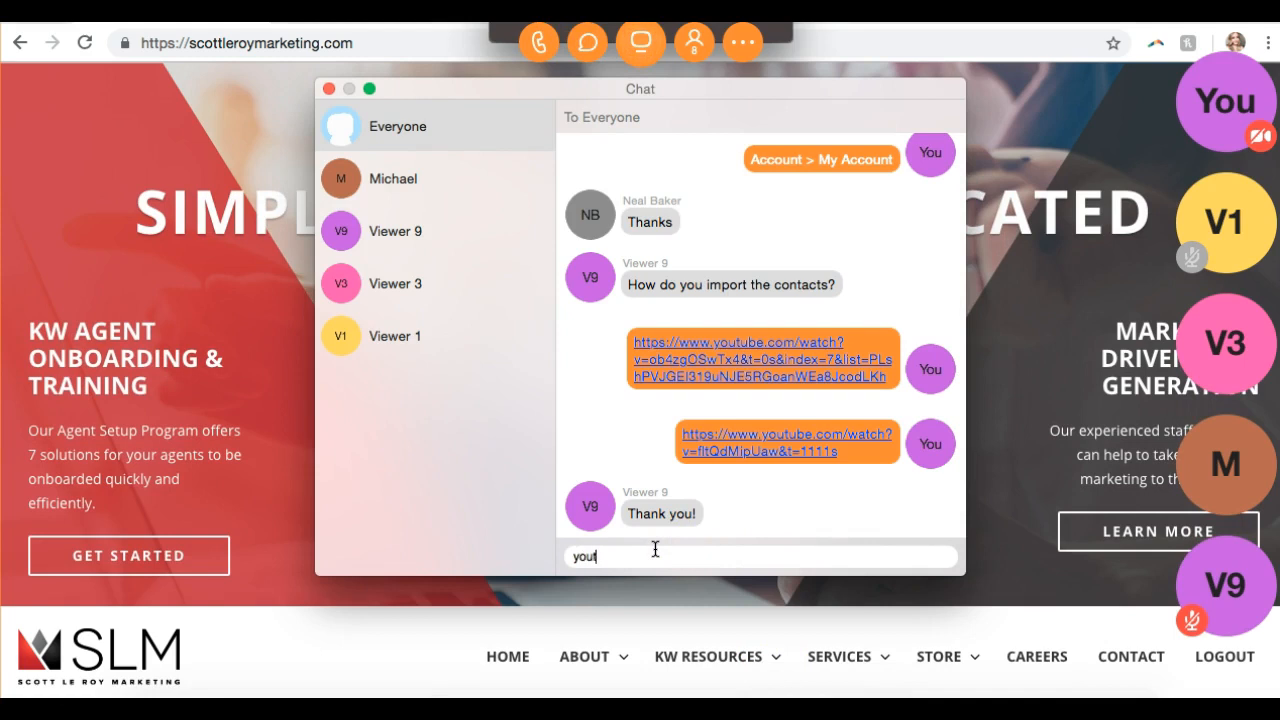
type("tube.com/scottleroymarketing")
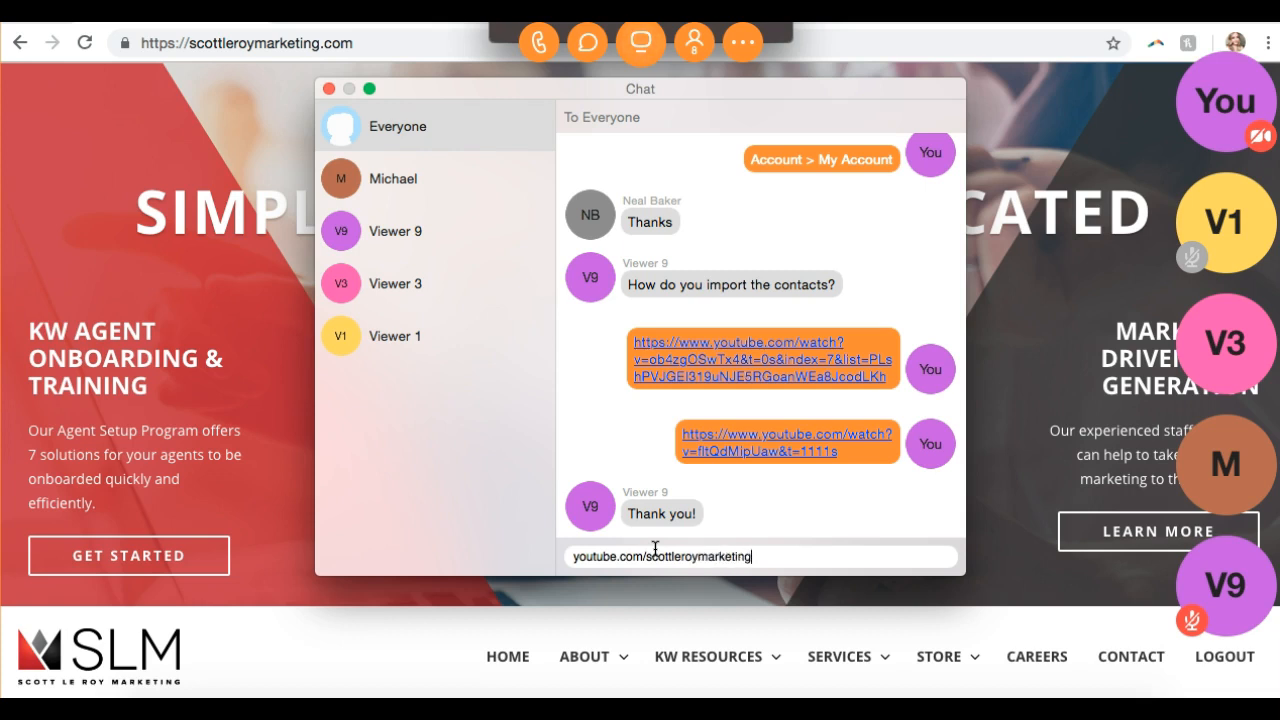
key("Return")
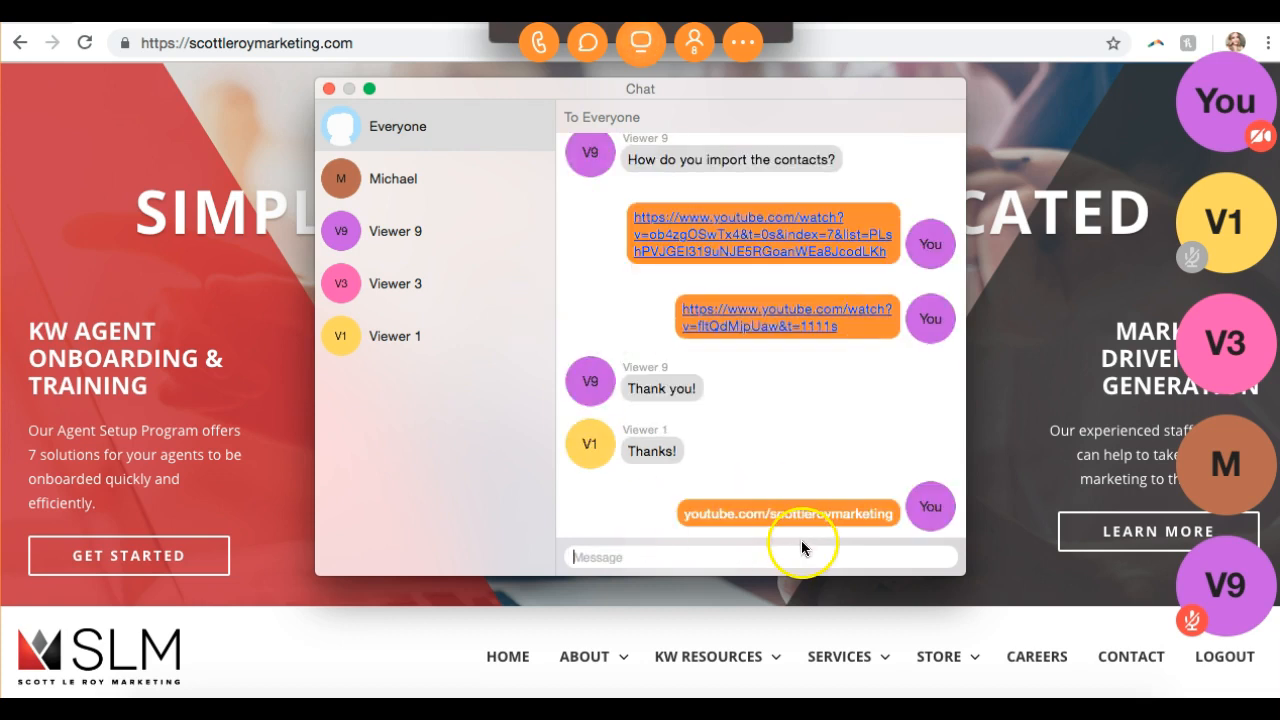
left_click(329, 89)
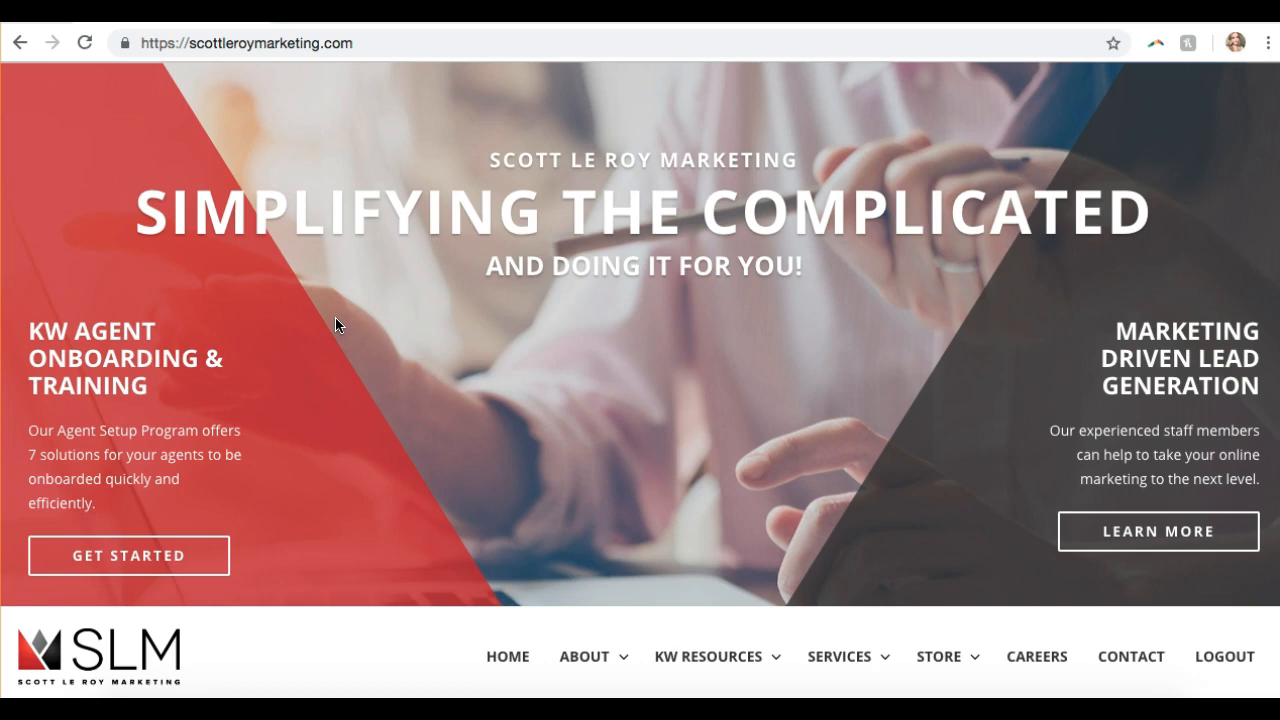
- Scroll to the Contact Us Today footer, highlight the phone and support email, then open CONTACT US
scroll(331, 371, "down", 15)
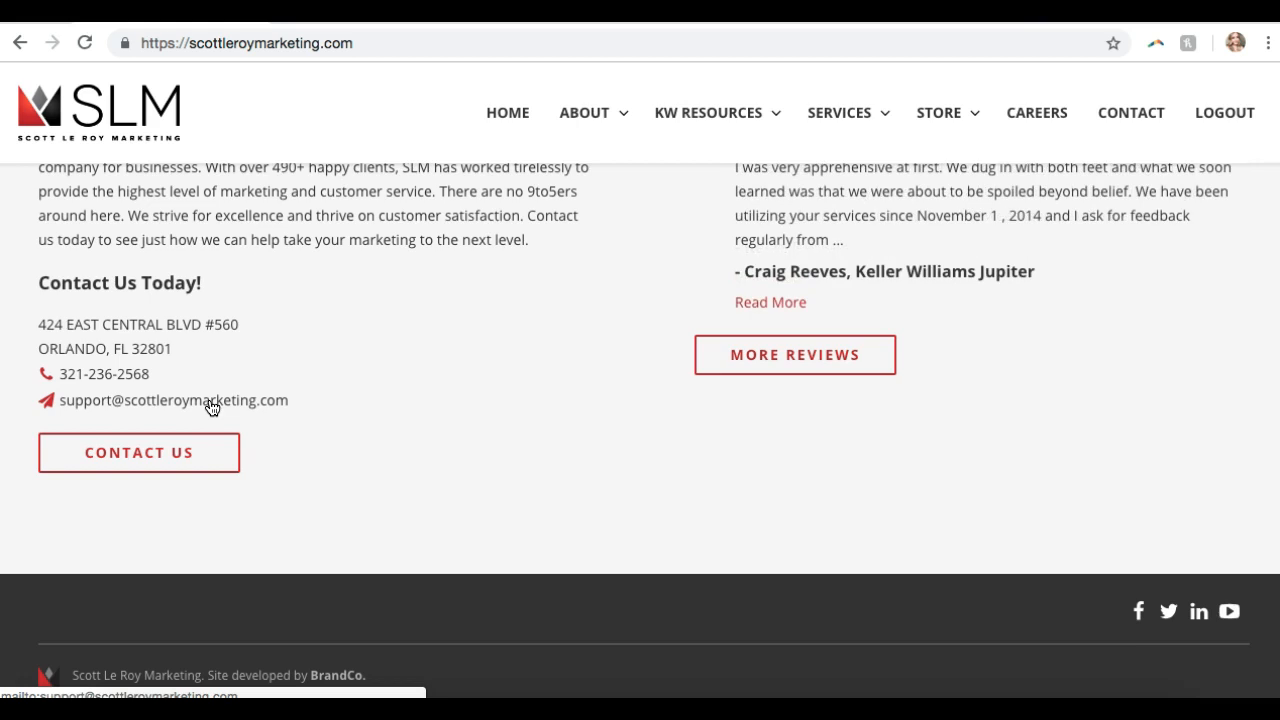
left_click_drag(313, 399, 46, 366)
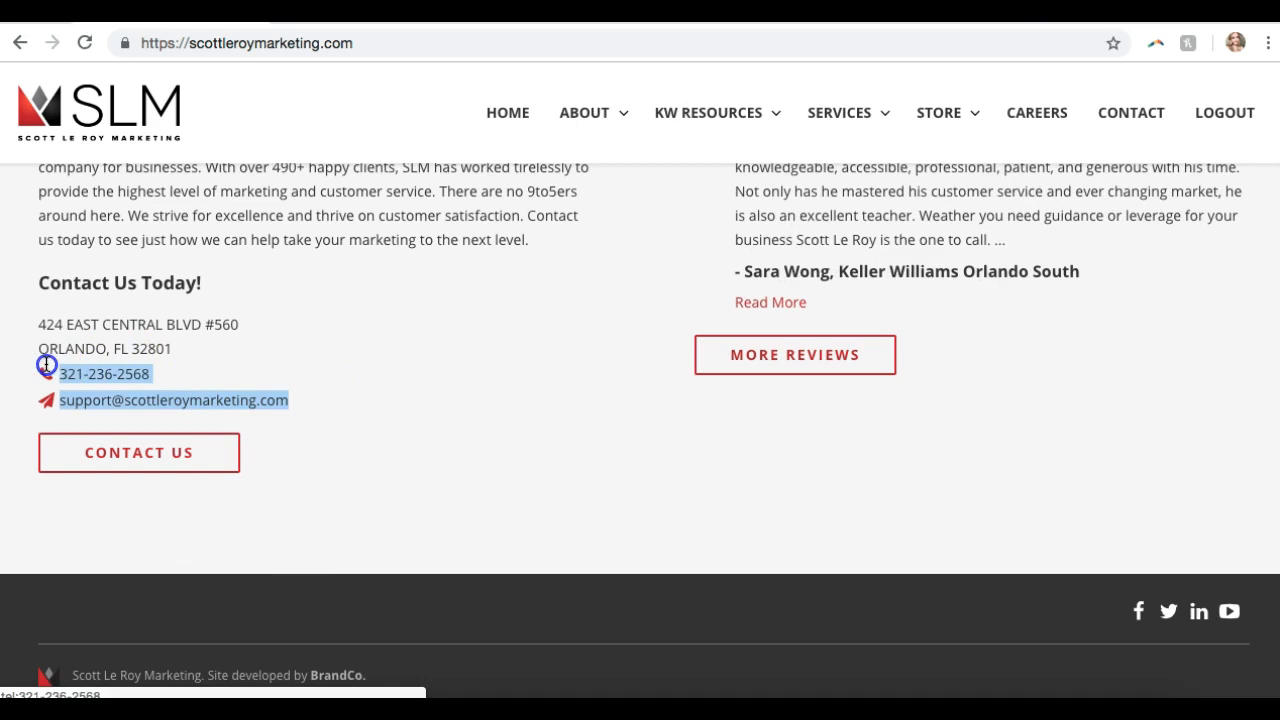
left_click(287, 362)
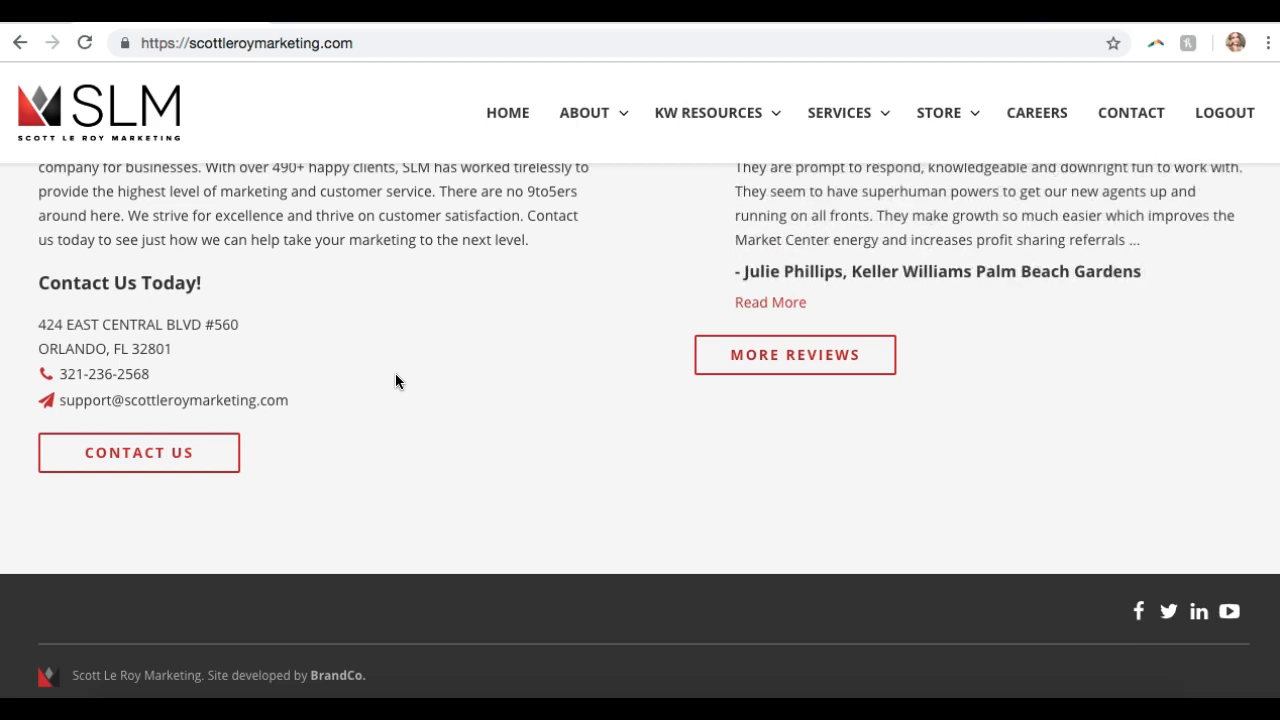
left_click(205, 470)
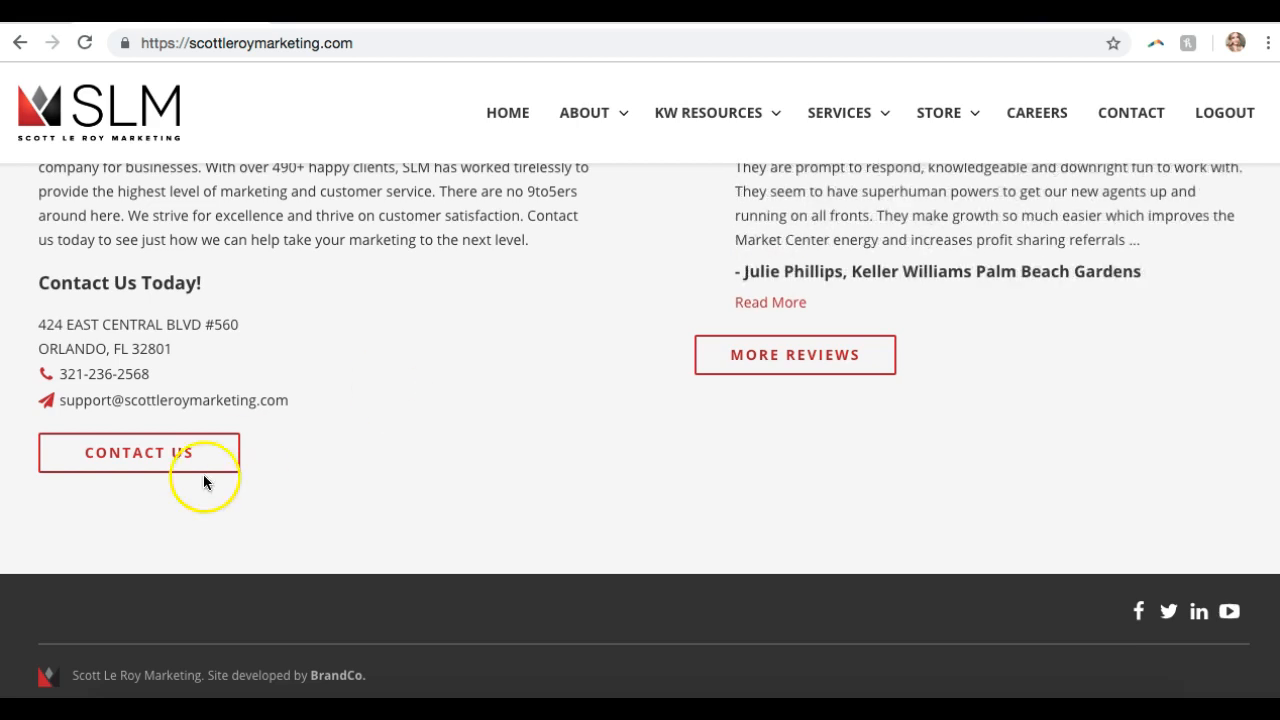